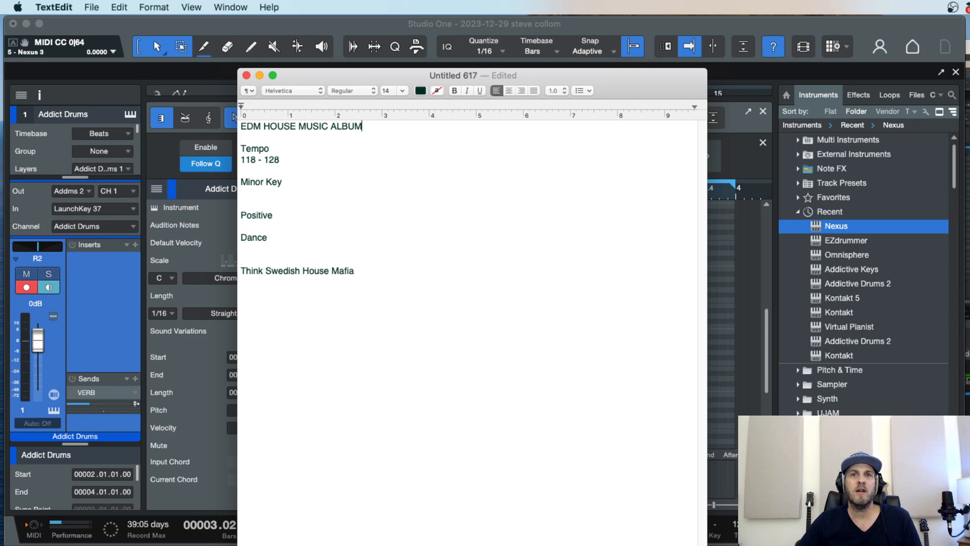
# Step: Switch to Studio One and set the song tempo to 118
pyautogui.press('super+Tab')
pyautogui.write('118')
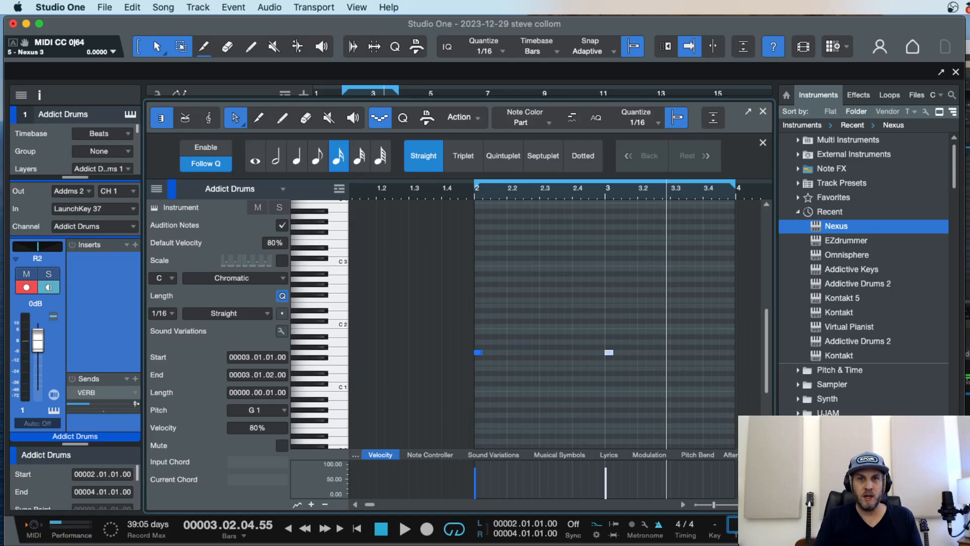
pyautogui.press('Return')
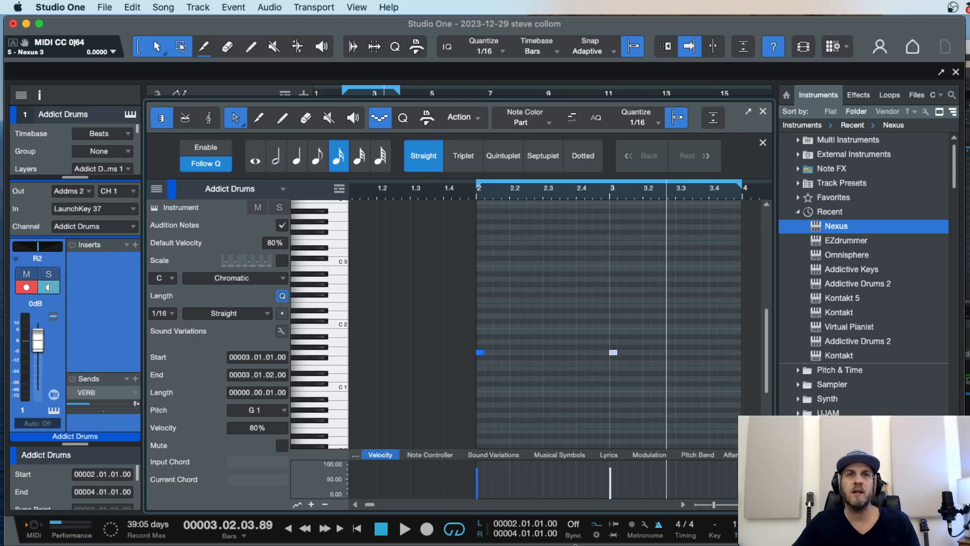
# Step: In the TextEdit brief, remove the extra blank line above "Positive" and make "Minor Key" bold
pyautogui.press('super+Tab')
pyautogui.click(258, 200)
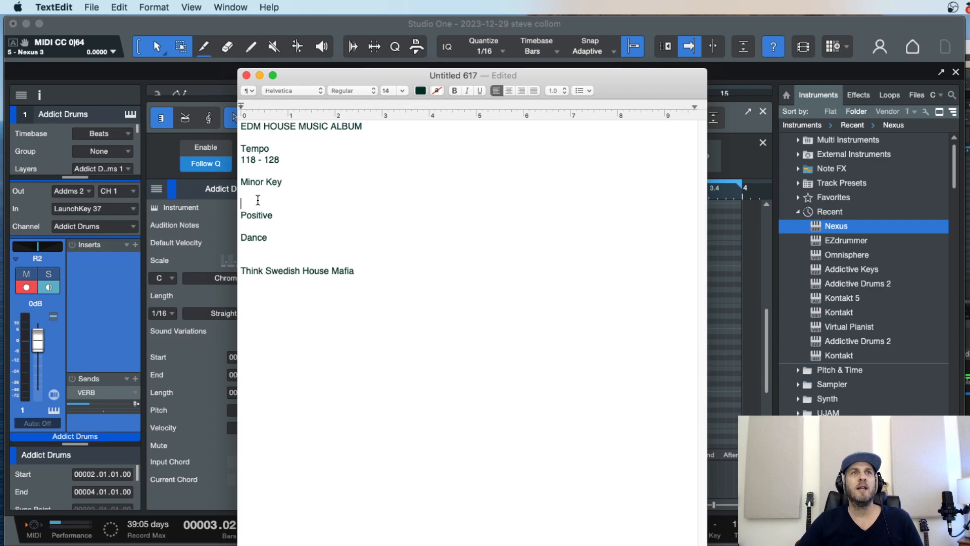
pyautogui.press('BackSpace')
pyautogui.moveTo(294, 182); pyautogui.dragTo(228, 185)
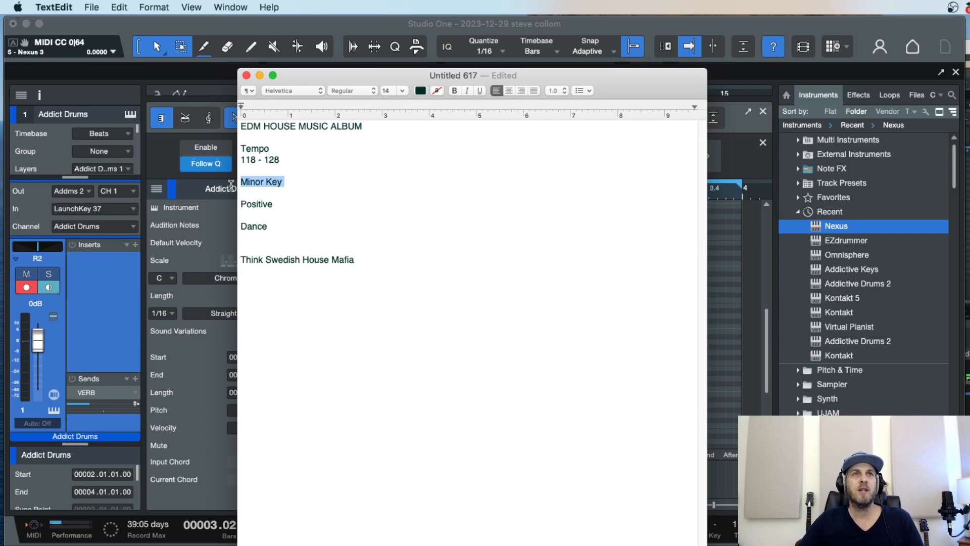
pyautogui.press('super+b')
pyautogui.click(282, 201)
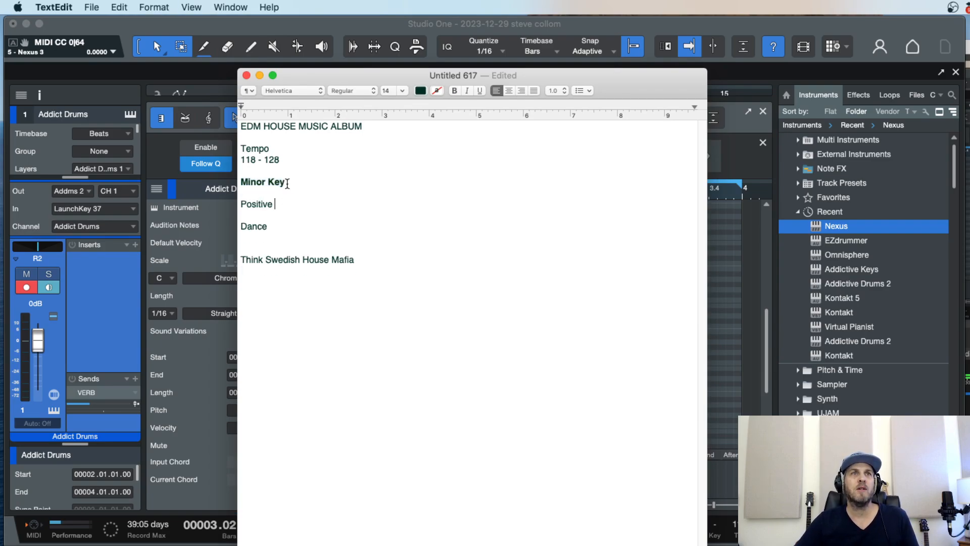
# Step: Remove the extra blank line above "Think Swedish House Mafia" in the brief
pyautogui.moveTo(277, 205); pyautogui.dragTo(234, 207)
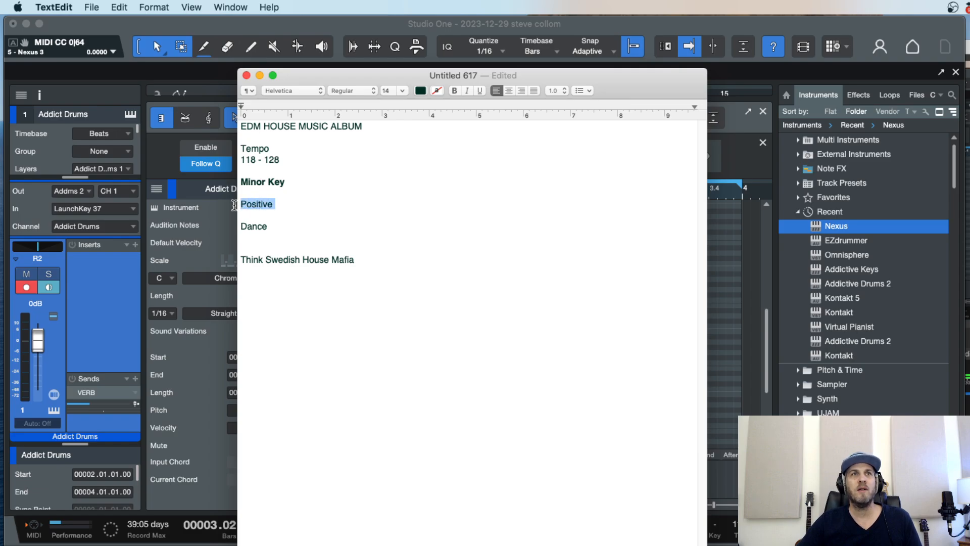
pyautogui.click(277, 205)
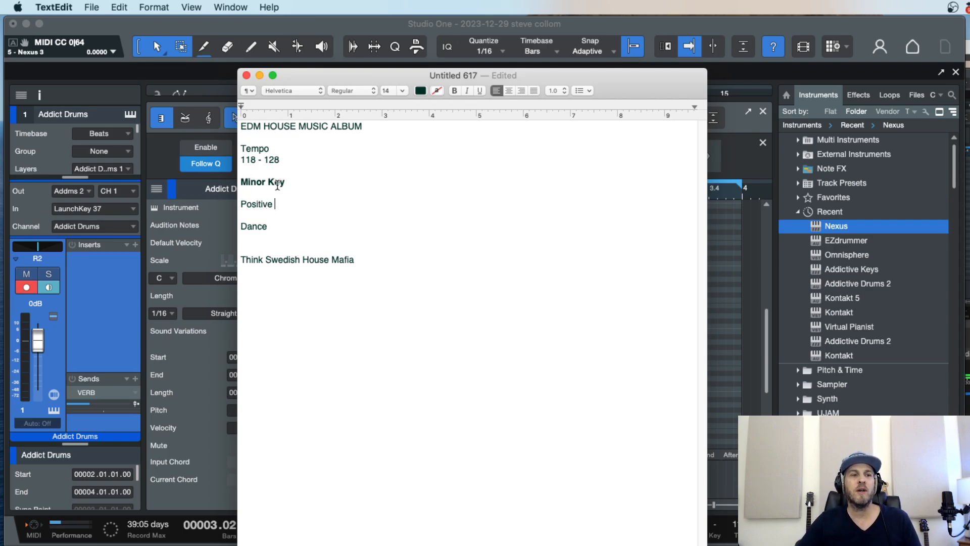
pyautogui.click(258, 244)
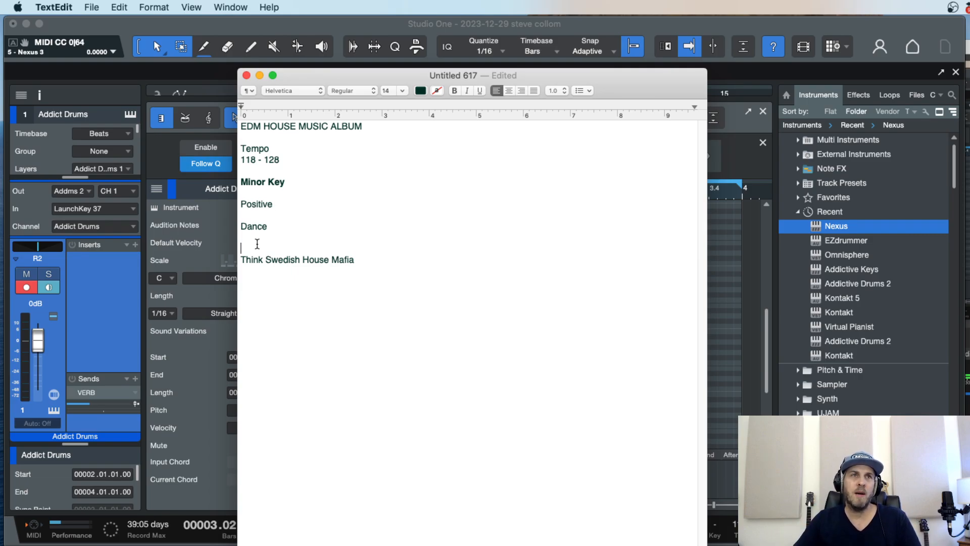
pyautogui.press('BackSpace')
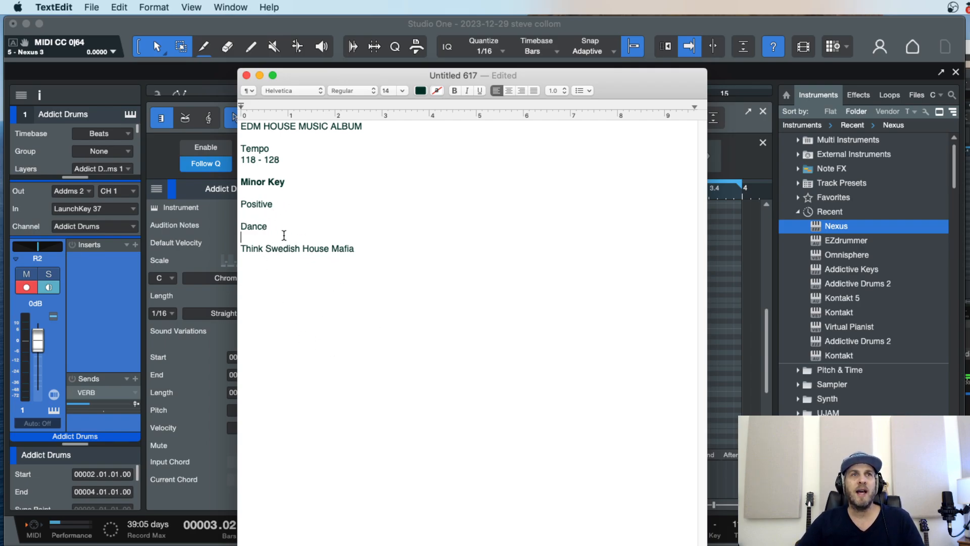
# Step: Add the line "Modern sounding" at the end of the brief, one blank line below "Think Swedish House Mafia"
pyautogui.moveTo(358, 249); pyautogui.dragTo(226, 250)
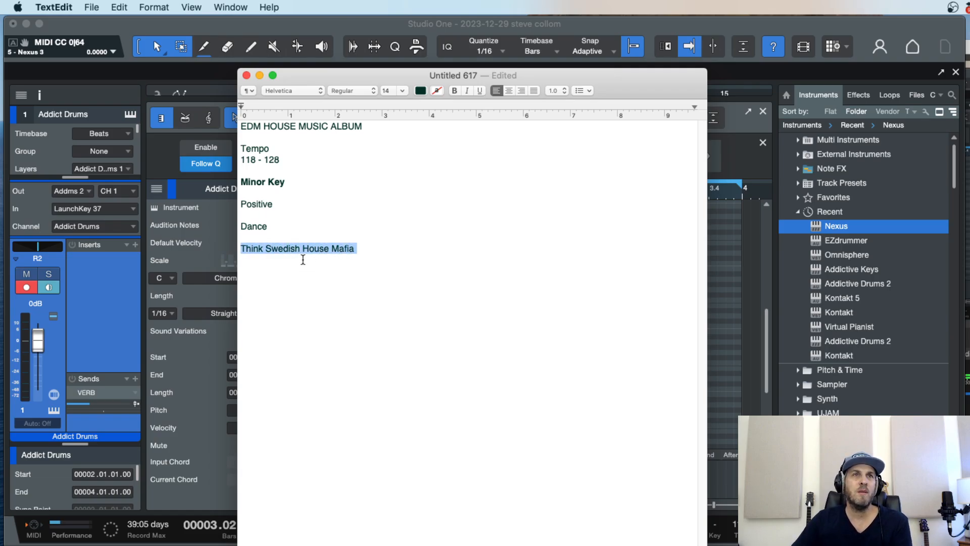
pyautogui.click(351, 263)
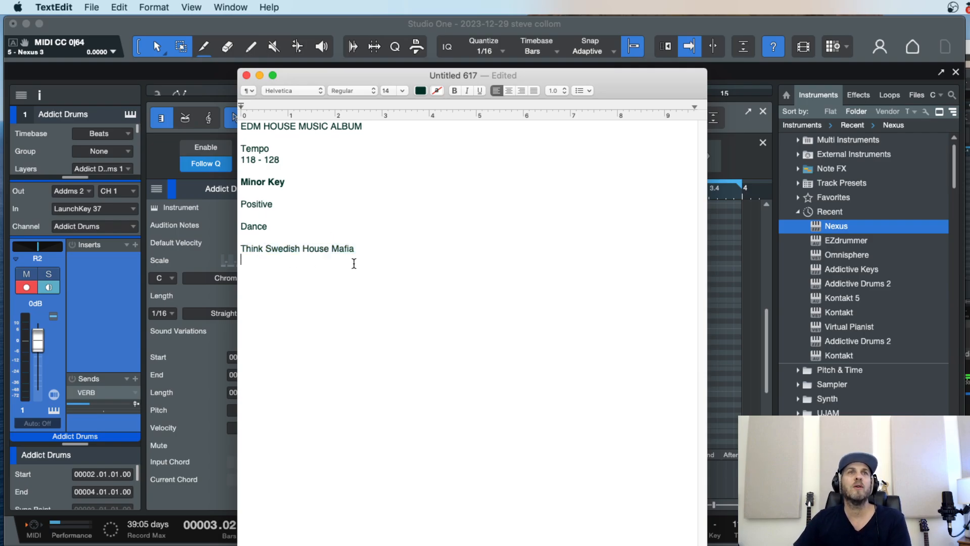
pyautogui.press('Return')
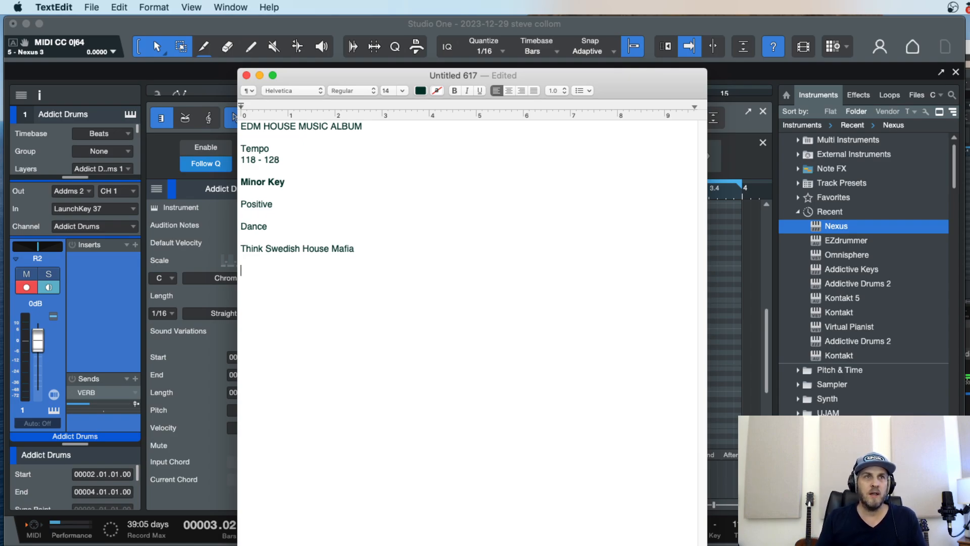
pyautogui.write('Modern ')
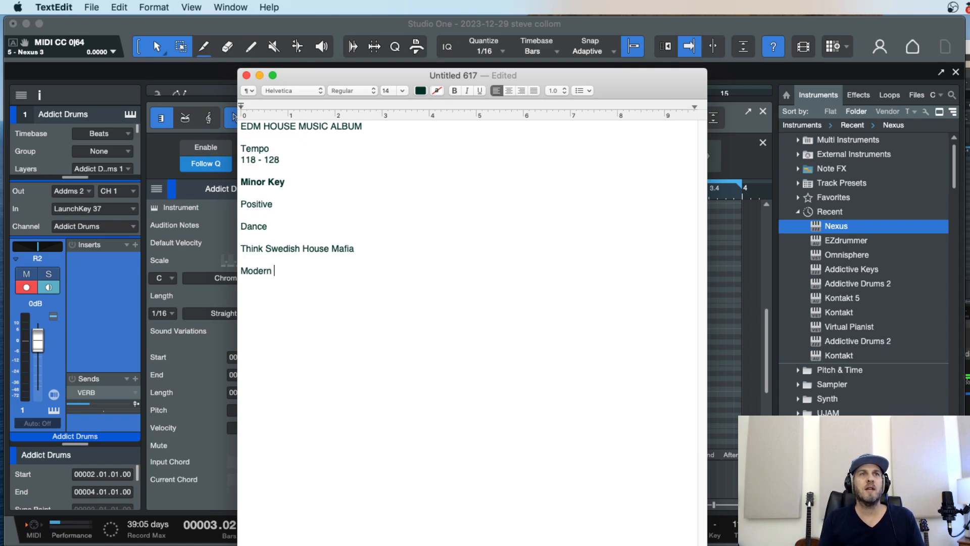
pyautogui.write('sounding')
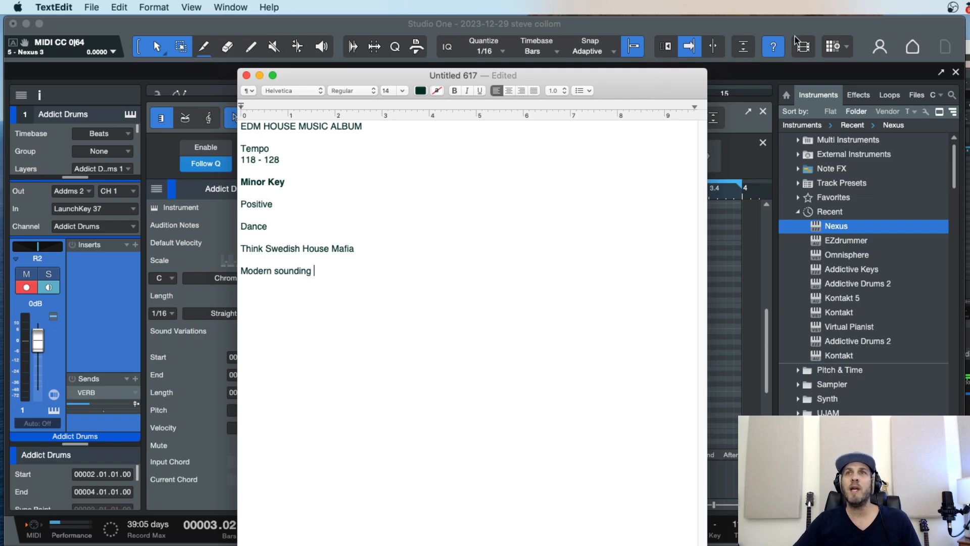
# Step: Switch to Studio One and delete both existing G 1 notes from the Addict Drums part
pyautogui.click(753, 28)
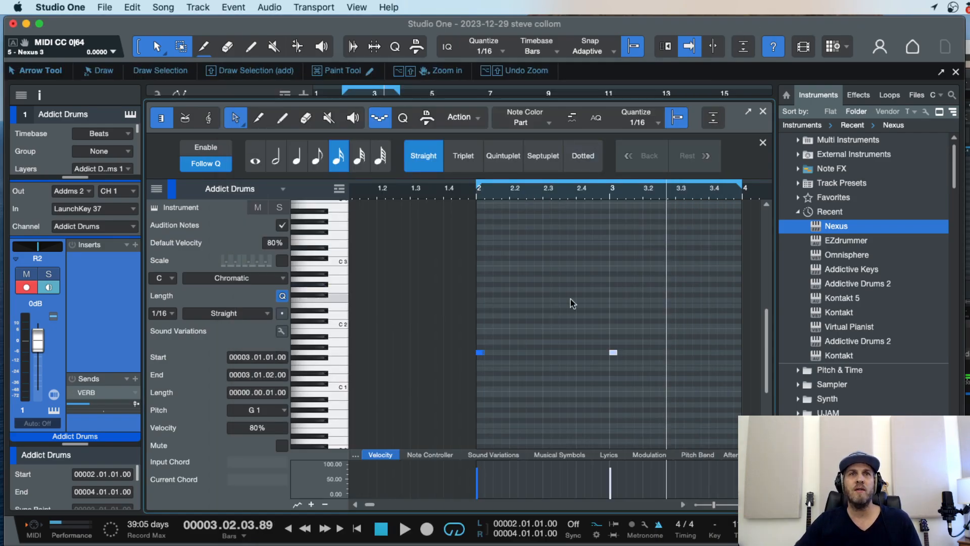
pyautogui.moveTo(660, 313); pyautogui.dragTo(460, 380)
pyautogui.click(481, 378)
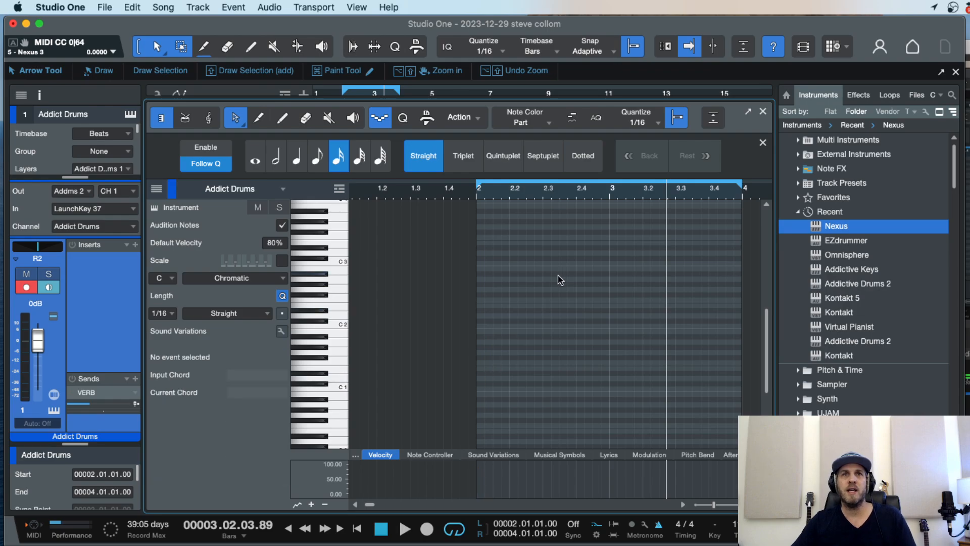
# Step: Close the note editor and hide the browser and the inspector to enlarge the arrangement view
pyautogui.press('F2')
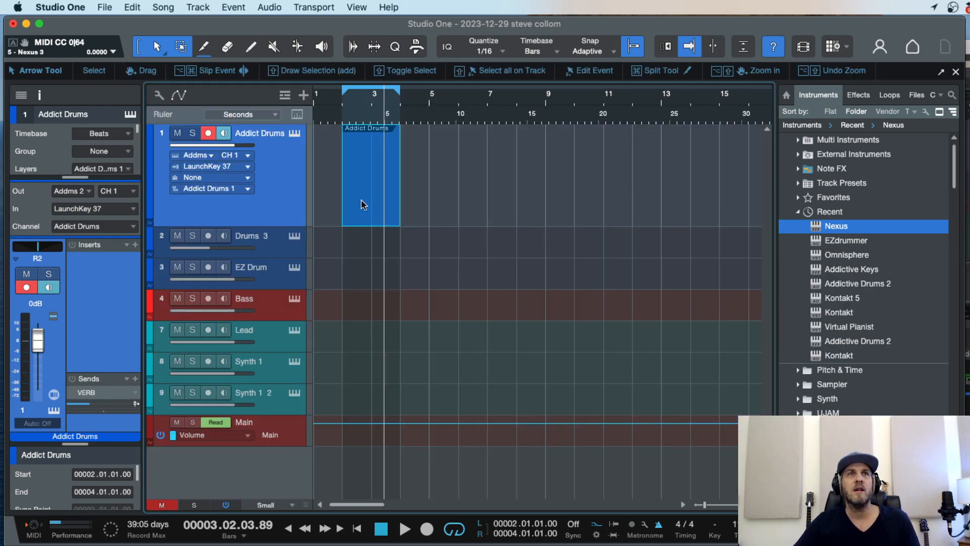
pyautogui.click(422, 204)
pyautogui.click(373, 208)
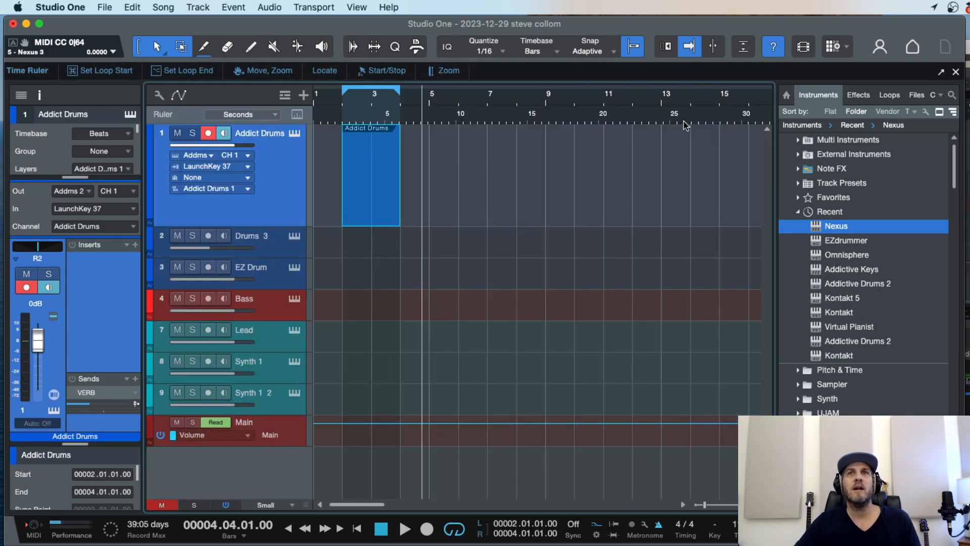
pyautogui.press('F5')
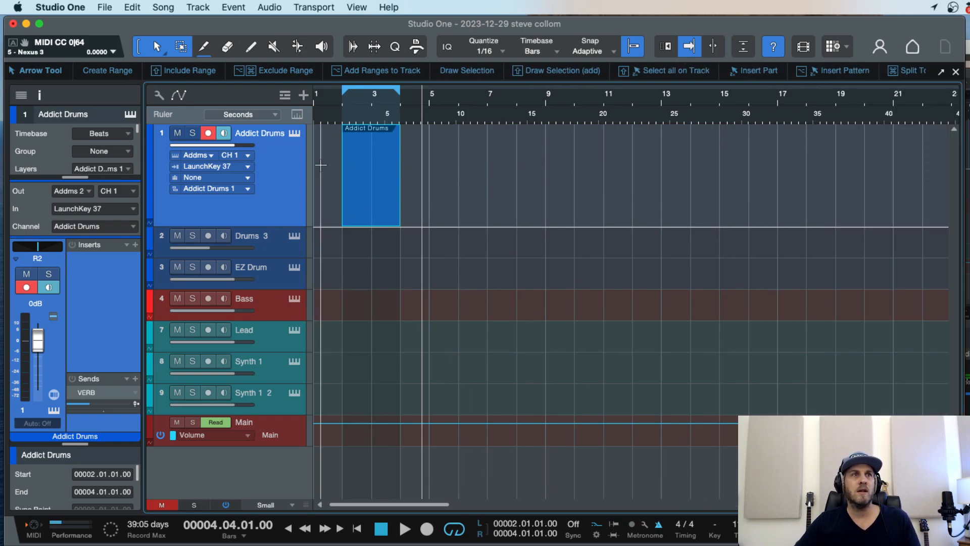
pyautogui.press('F4')
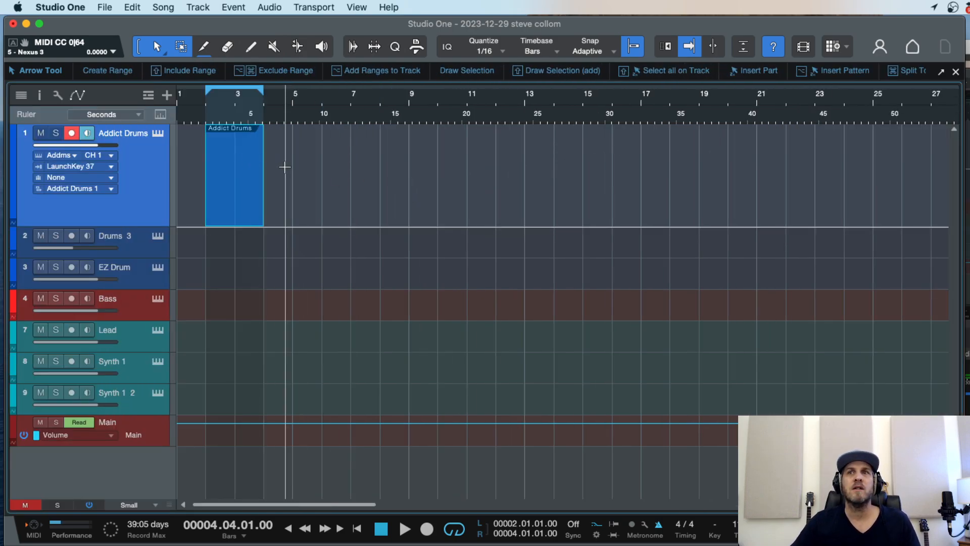
# Step: Open the Addict Drums part and enter 1/16 notes at C 1 on every beat of bars 2 and 3
pyautogui.doubleClick(226, 204)
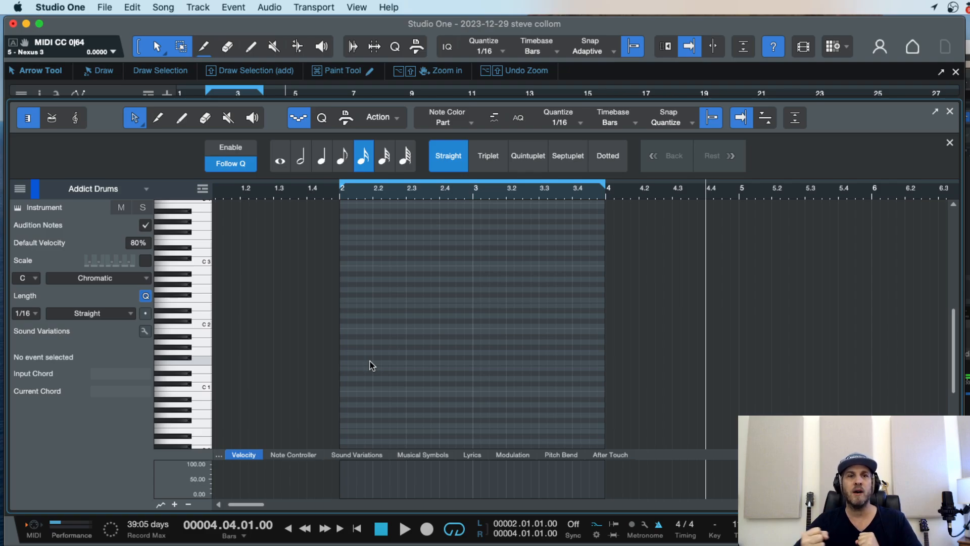
pyautogui.click(343, 369)
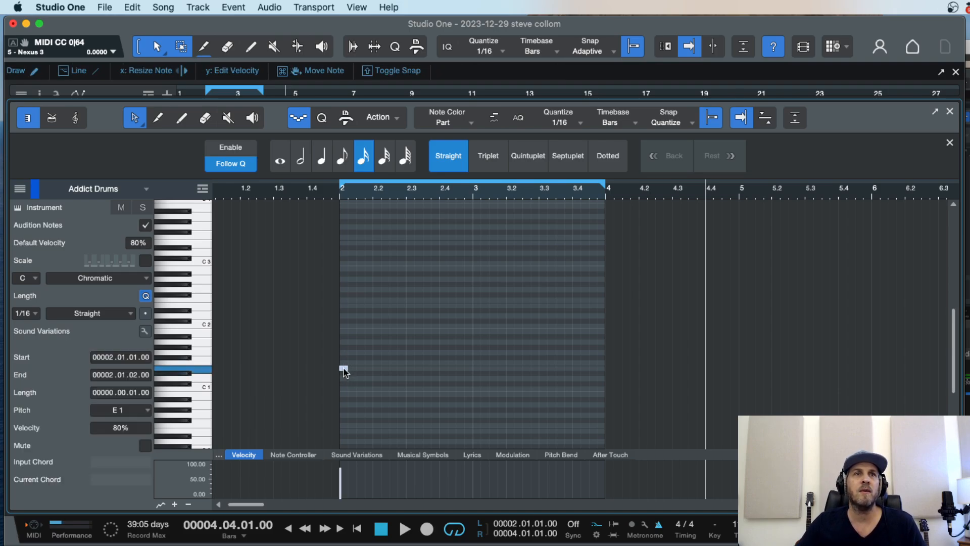
pyautogui.moveTo(344, 369); pyautogui.dragTo(377, 390)
pyautogui.moveTo(473, 370); pyautogui.dragTo(339, 406)
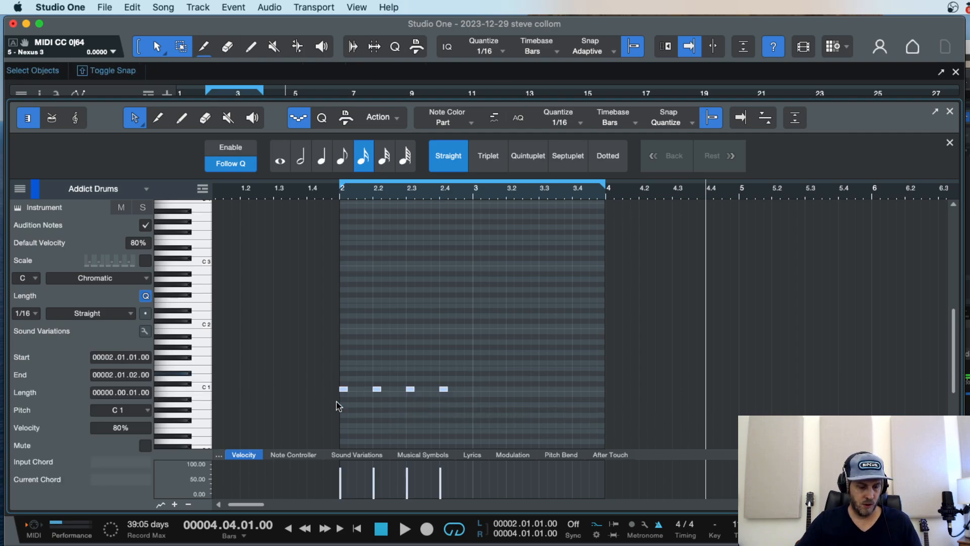
pyautogui.press('d')
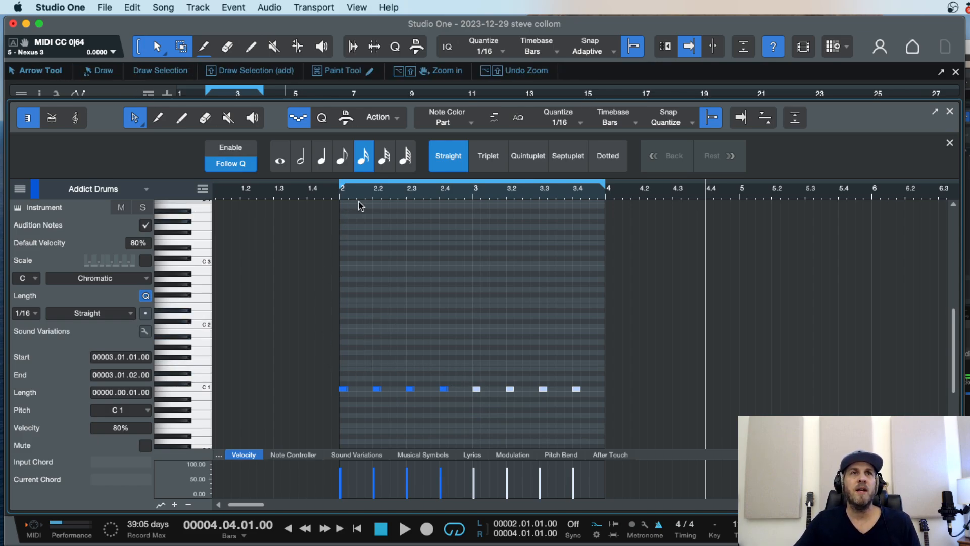
# Step: Add 1/16 notes at F 1 on beats 2 and 4 of bars 2 and 3
pyautogui.keyDown('super'); pyautogui.click(376, 363); pyautogui.keyUp('super')
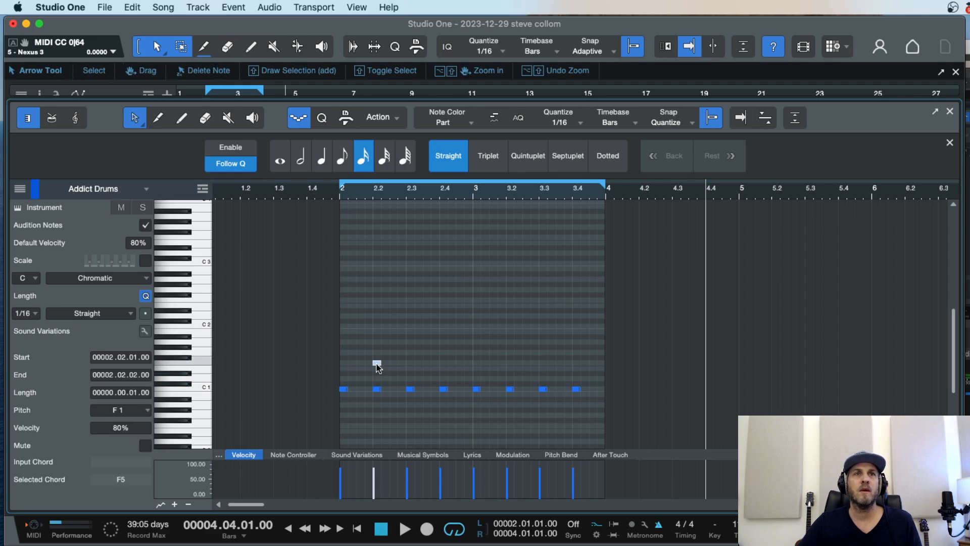
pyautogui.moveTo(377, 365); pyautogui.dragTo(575, 363)
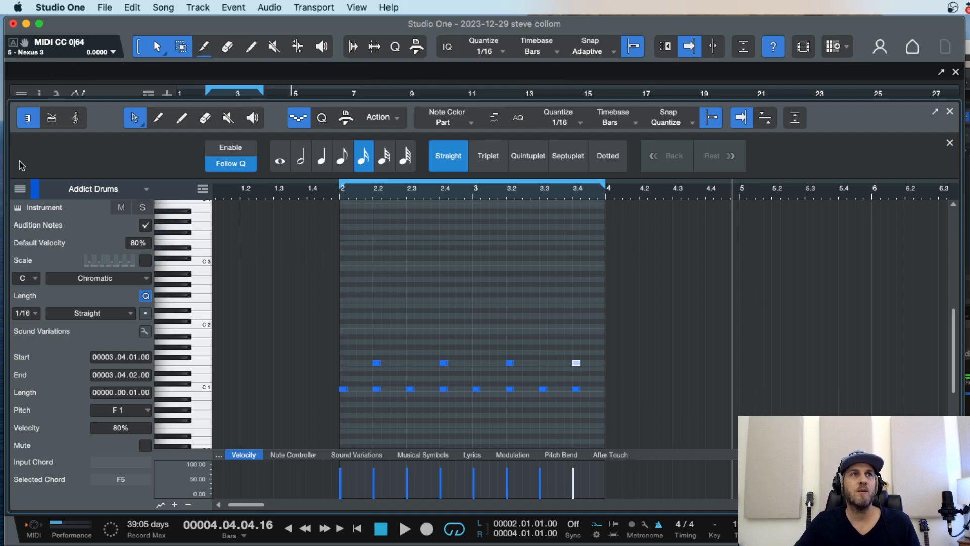
# Step: Open the track's Addictive Drums 2 instrument, view its Reel Machines kit presets page, and close it
pyautogui.click(17, 209)
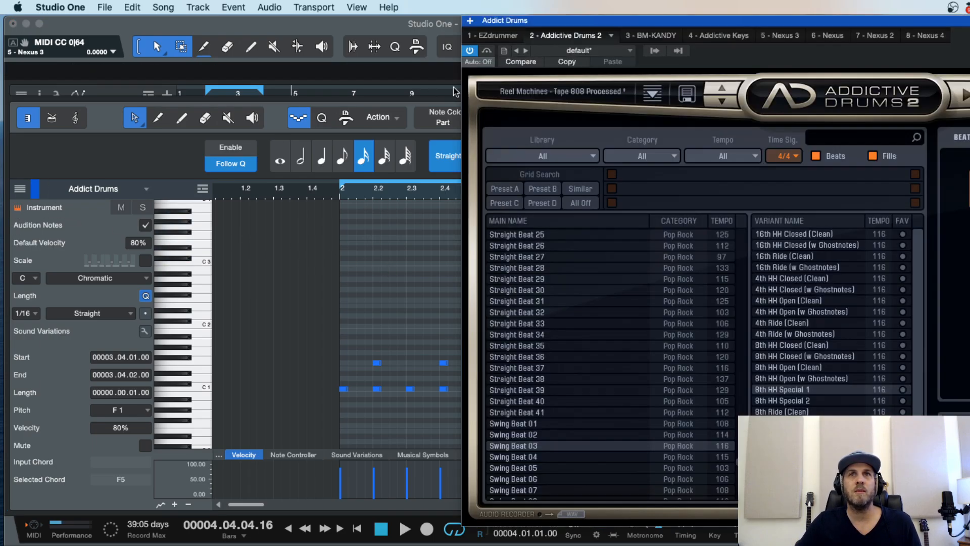
pyautogui.moveTo(943, 21); pyautogui.dragTo(489, 23)
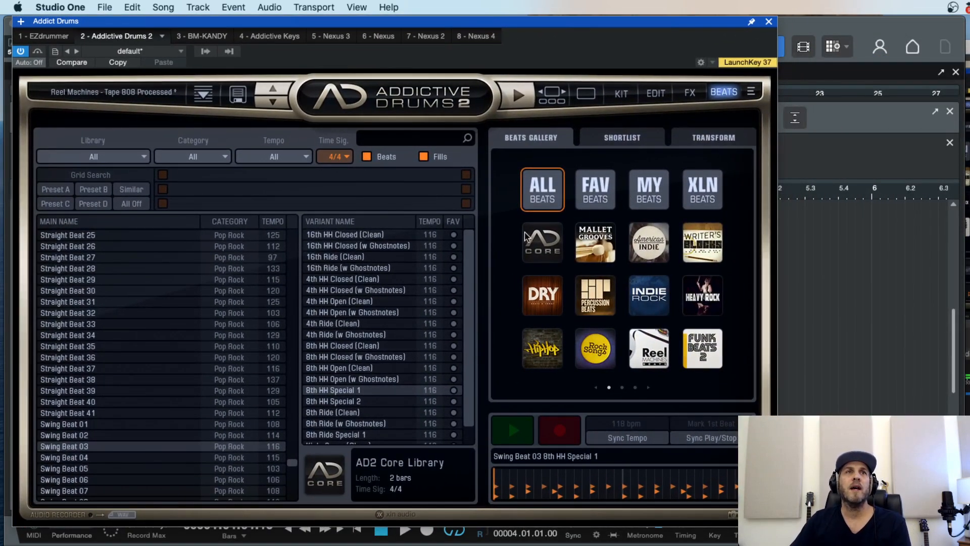
pyautogui.click(588, 95)
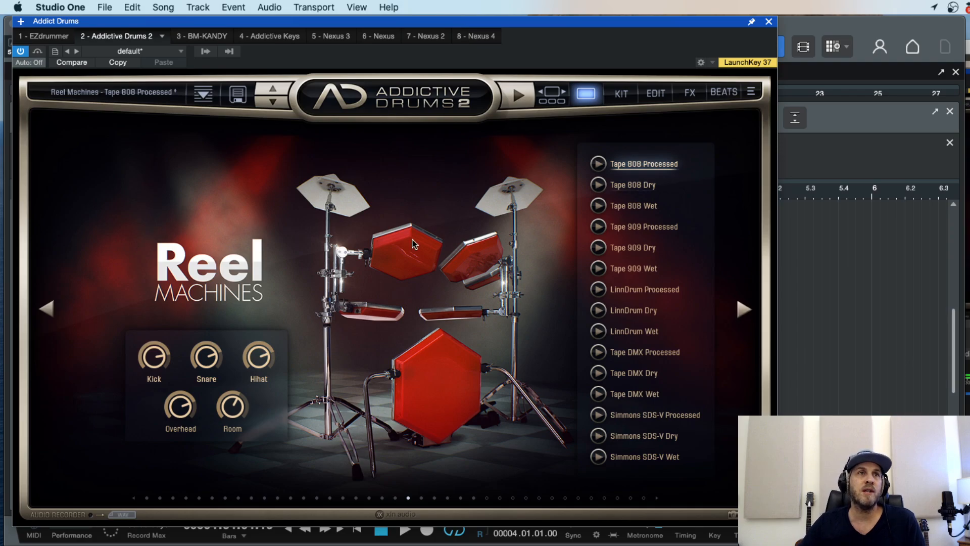
pyautogui.click(768, 22)
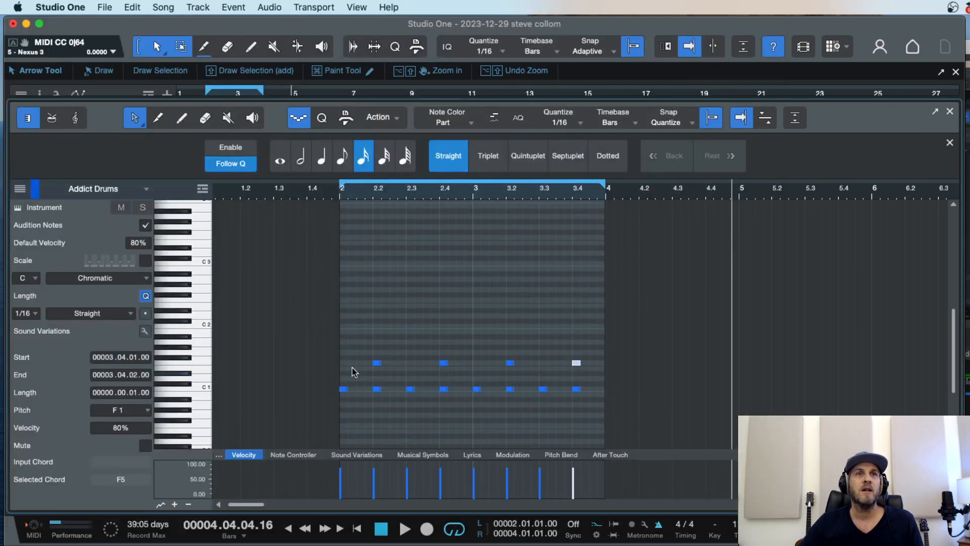
# Step: Play the drum loop and add 1/16 notes at C# 2 on every off-beat of bars 2 and 3
pyautogui.click(371, 280)
pyautogui.press('space')
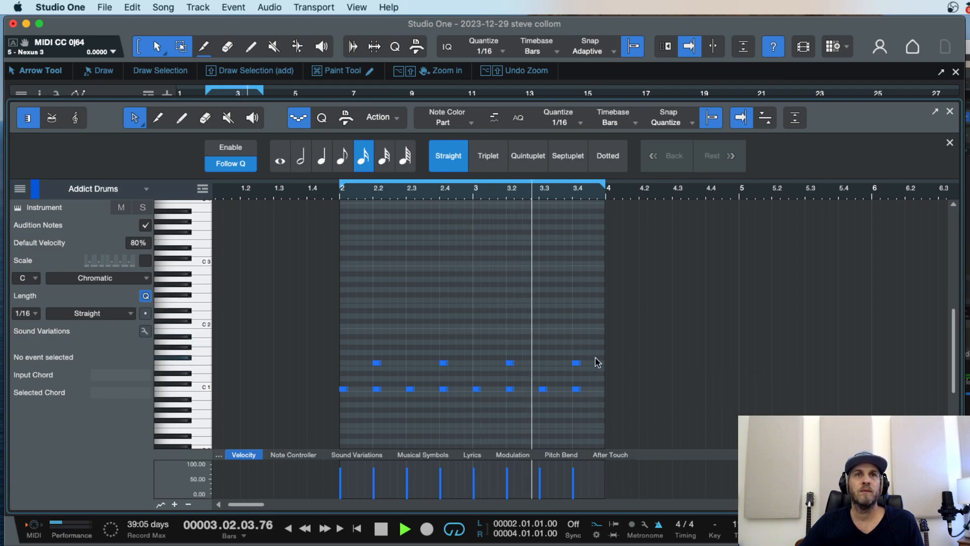
pyautogui.doubleClick(357, 321)
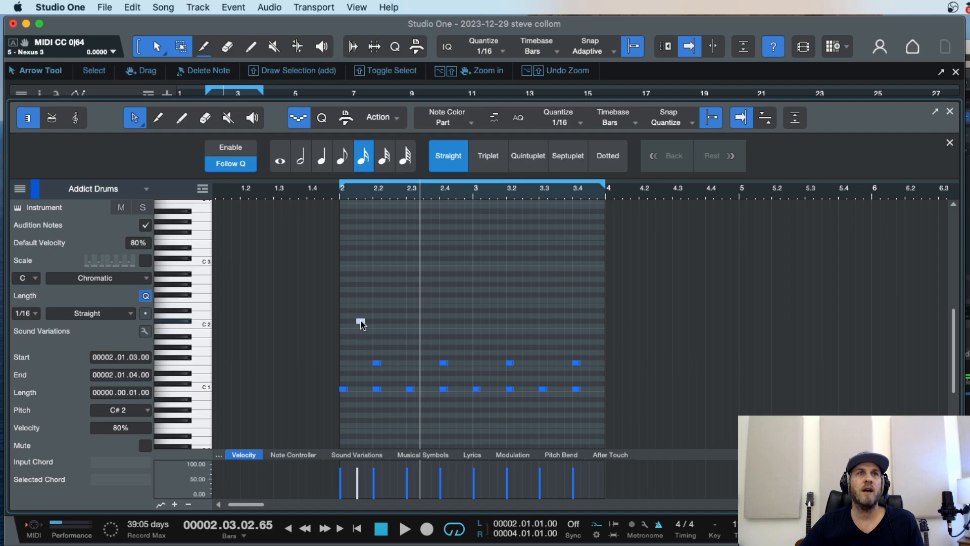
pyautogui.moveTo(361, 323); pyautogui.dragTo(429, 319)
pyautogui.keyDown('shift'); pyautogui.click(360, 321); pyautogui.keyUp('shift')
pyautogui.moveTo(513, 288); pyautogui.dragTo(355, 331)
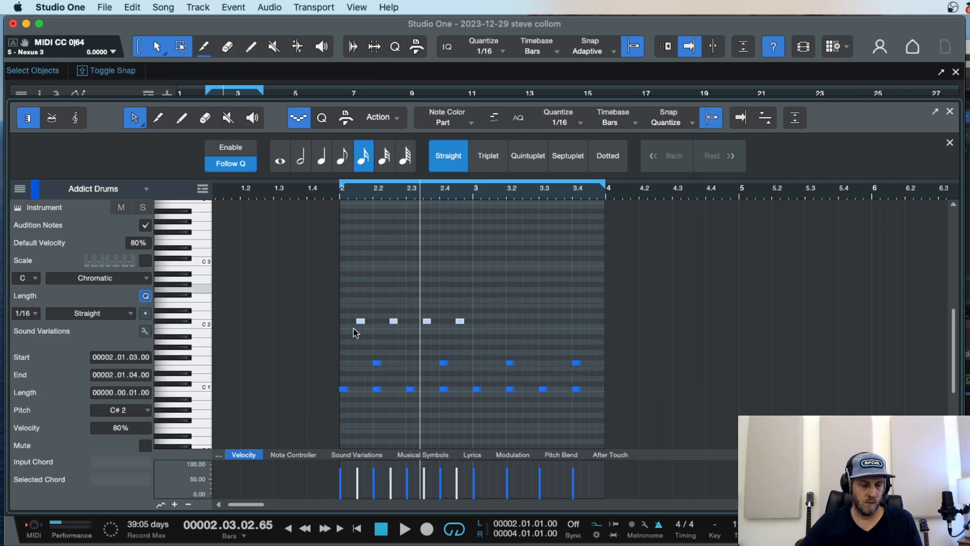
pyautogui.press('d')
# Step: Play the loop and move the last C# 2 off-beat note in bar 3 up to F 2
pyautogui.press('space')
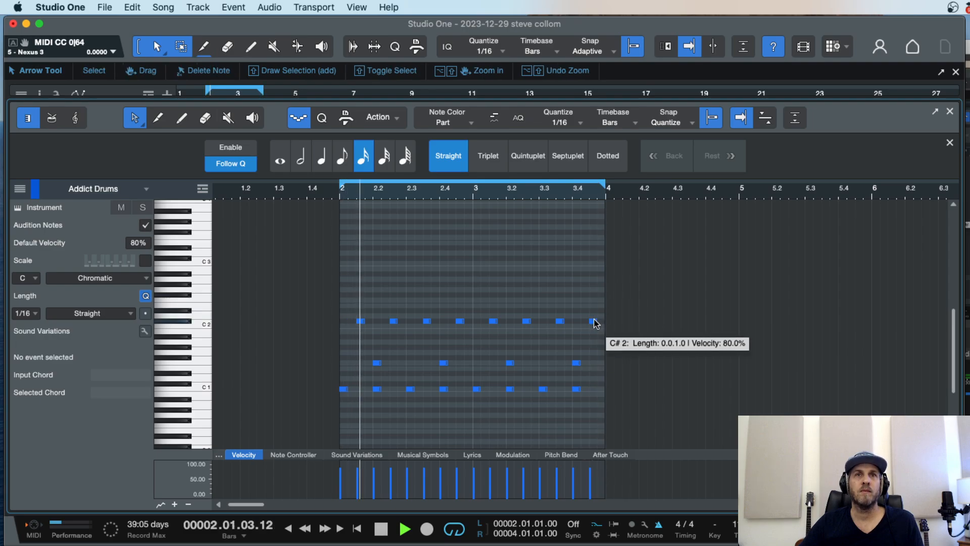
pyautogui.moveTo(593, 318); pyautogui.dragTo(594, 301)
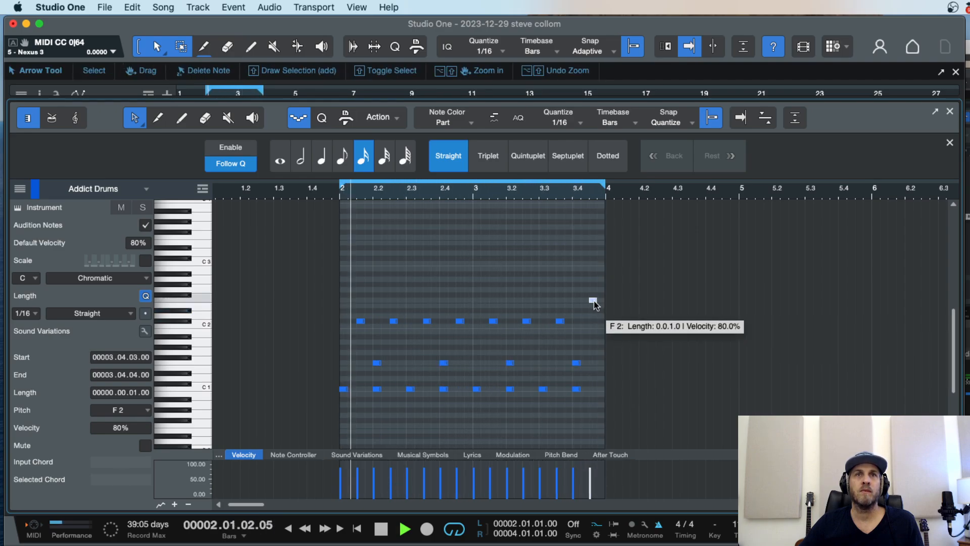
# Step: Try the last off-beat note of bar 3 at A# 1, place it at G 2 instead, and audition the loop
pyautogui.moveTo(593, 304); pyautogui.dragTo(595, 337)
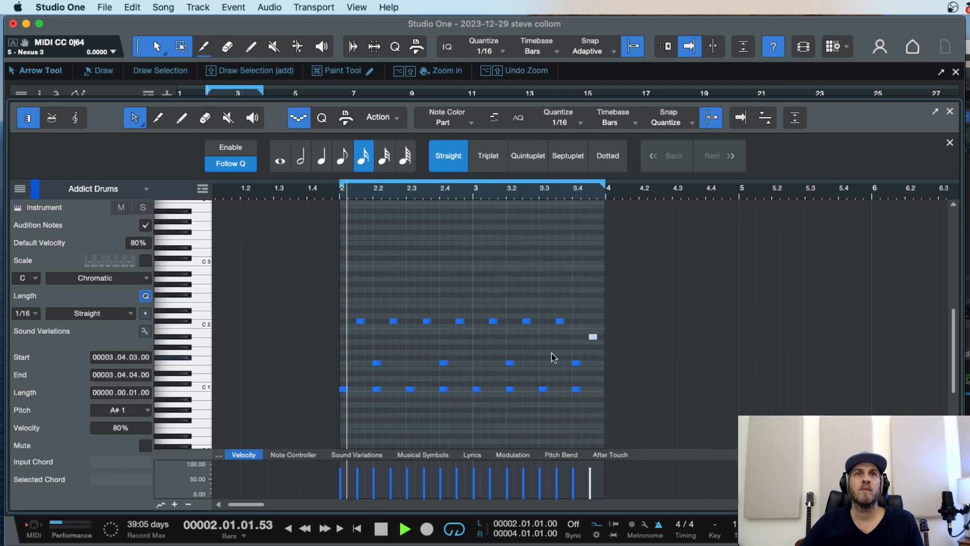
pyautogui.press('space')
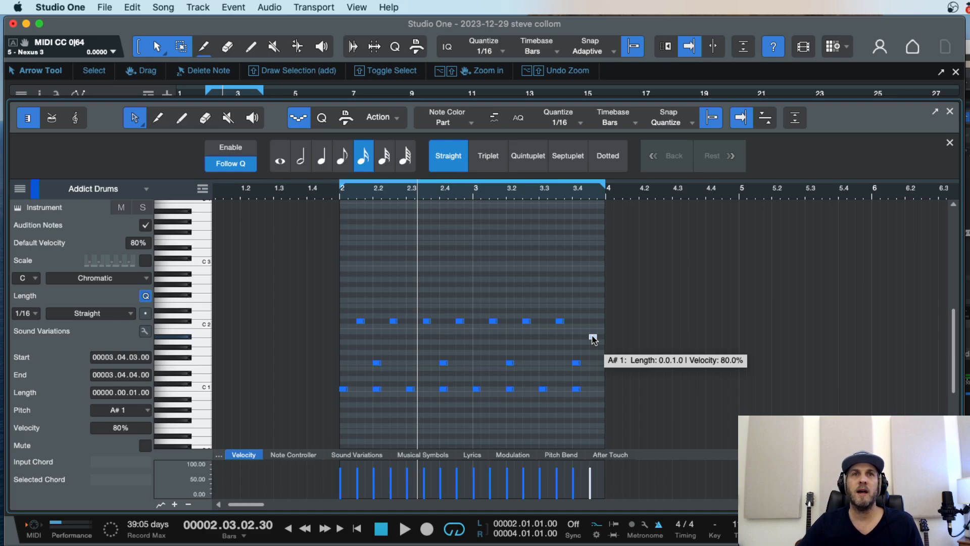
pyautogui.moveTo(593, 340); pyautogui.dragTo(594, 293)
pyautogui.press('space')
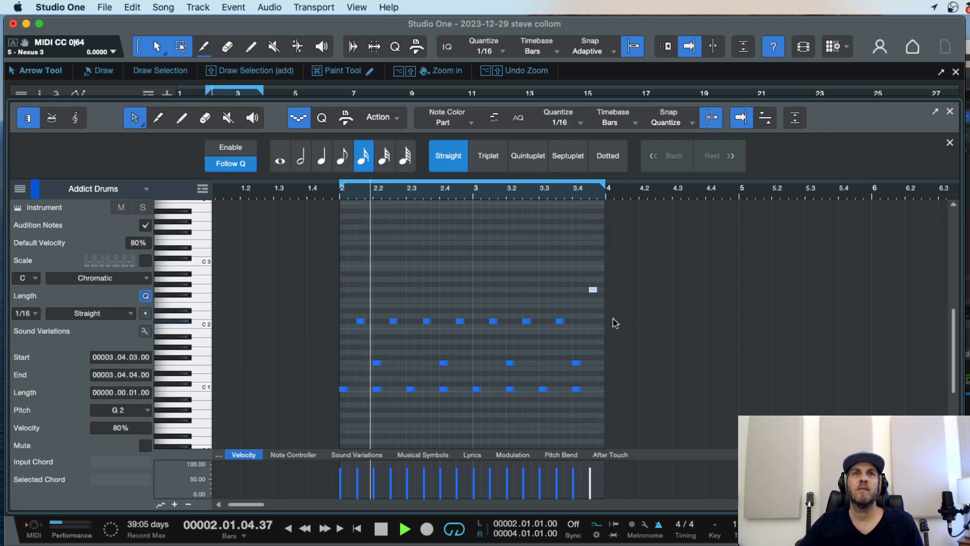
pyautogui.press('space')
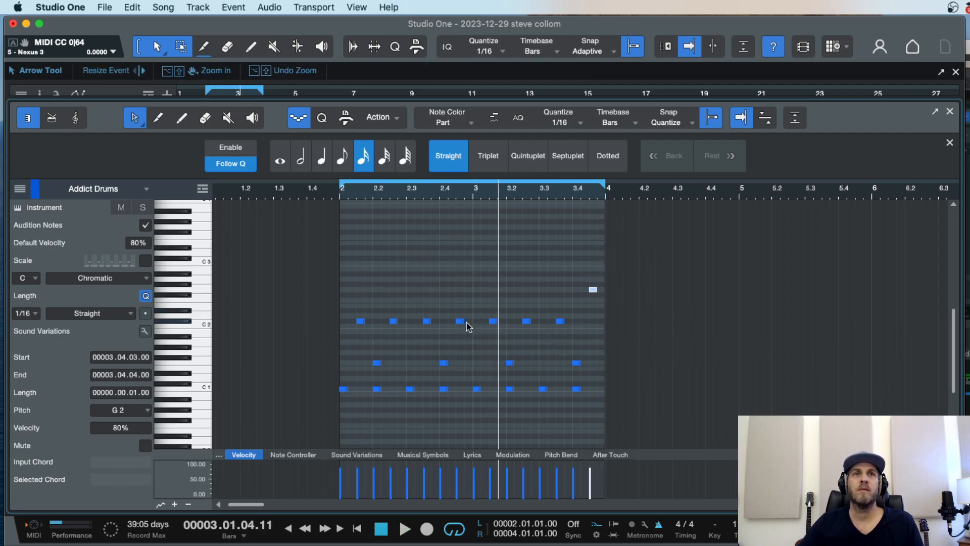
# Step: Add 1/16 notes at B 1 on beat 4 of bars 2 and 3, and play the loop
pyautogui.doubleClick(443, 337)
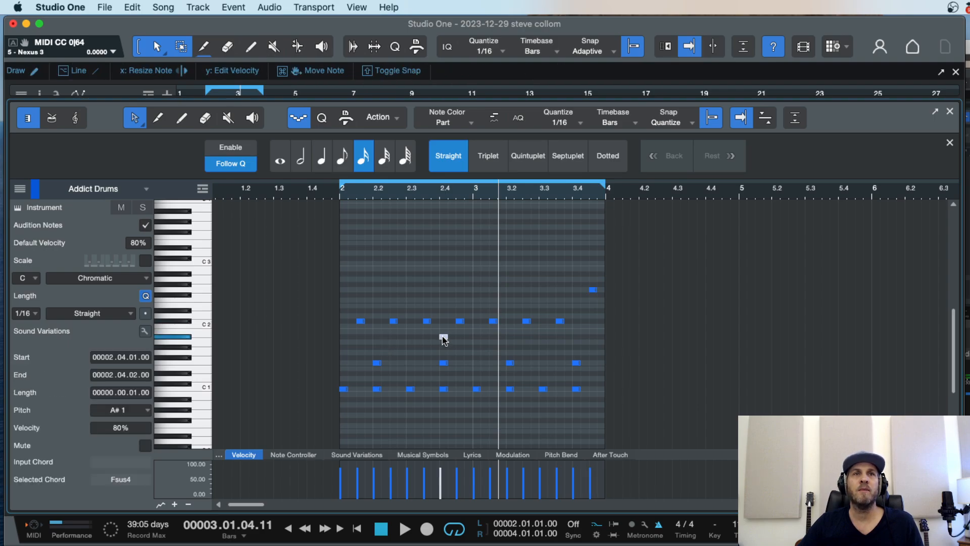
pyautogui.moveTo(444, 339); pyautogui.dragTo(576, 331)
pyautogui.press('space')
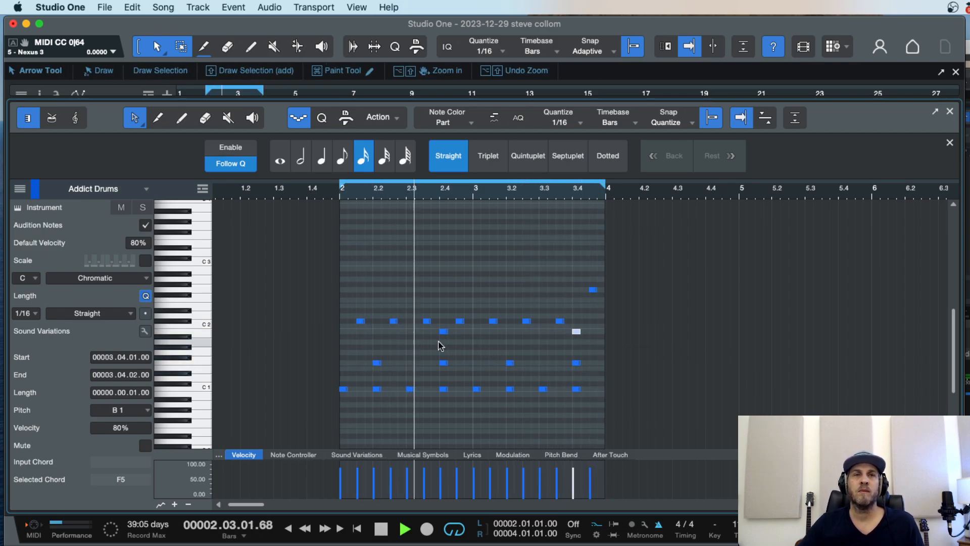
# Step: Add a 1/16 note at C 2, place it on 3.01.02, and audition the pattern
pyautogui.keyDown('super'); pyautogui.click(476, 327); pyautogui.keyUp('super')
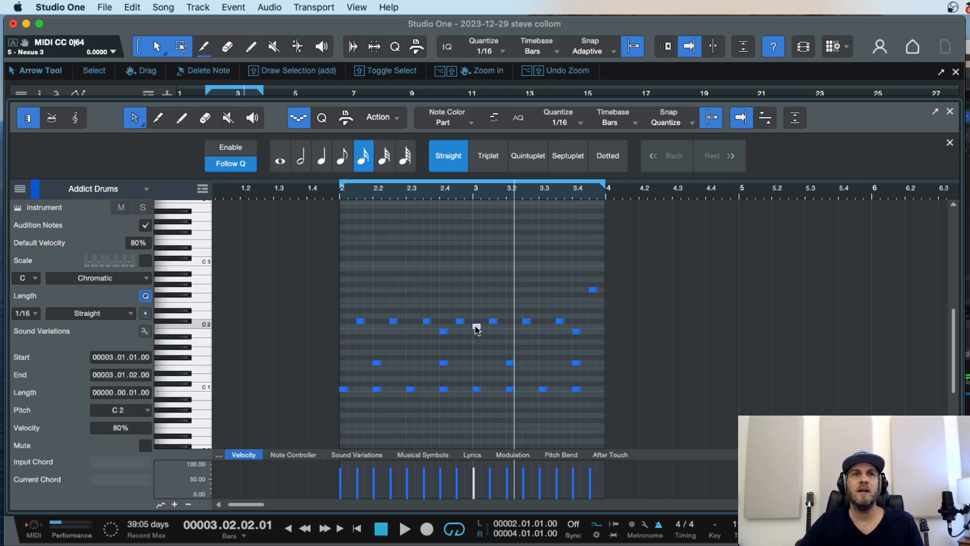
pyautogui.moveTo(477, 328); pyautogui.dragTo(485, 326)
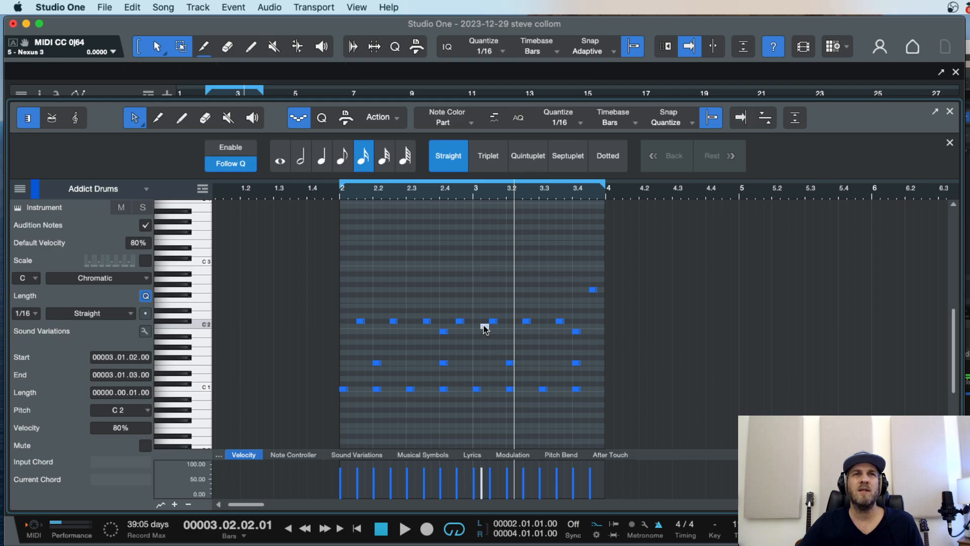
pyautogui.click(458, 194)
pyautogui.press('space')
pyautogui.press('space')
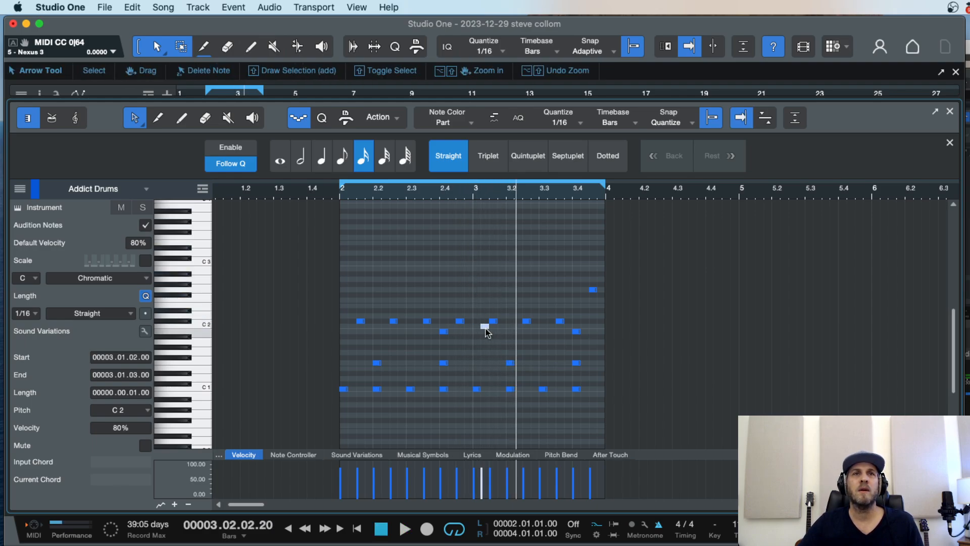
pyautogui.moveTo(485, 329)
pyautogui.mouseDown()
pyautogui.moveTo(486, 293)
pyautogui.moveTo(485, 338)
pyautogui.moveTo(485, 329)
pyautogui.mouseUp()
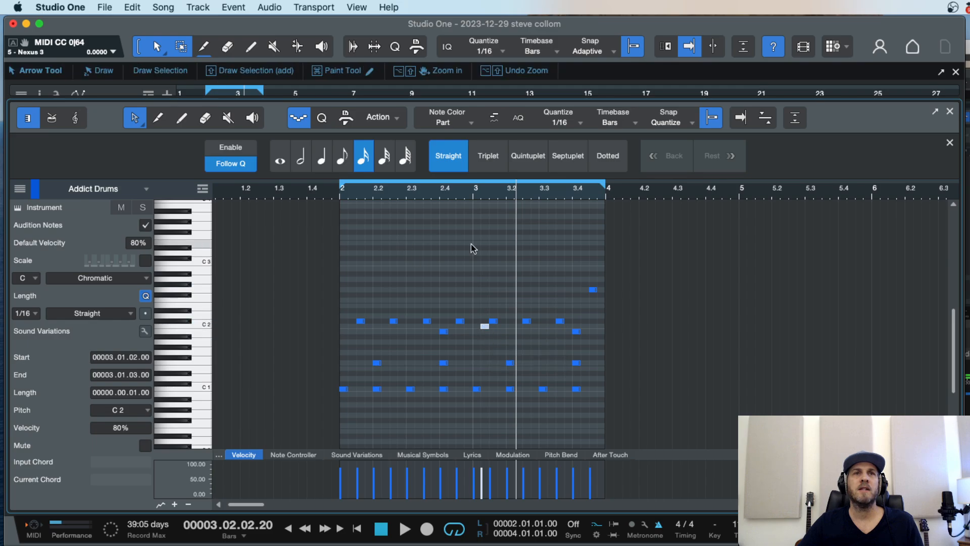
# Step: Play the loop and add a second 1/16 note at C 2 on 3.04.02
pyautogui.press('space')
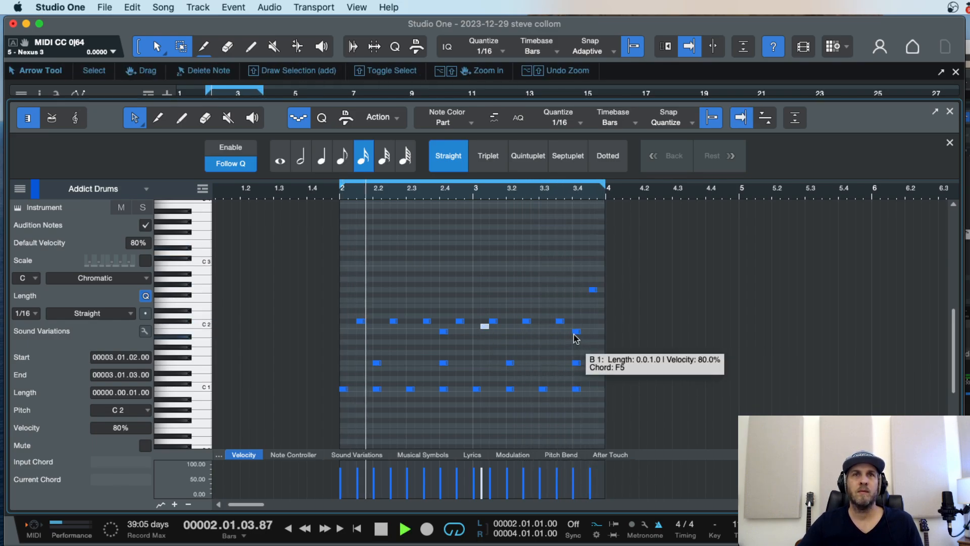
pyautogui.click(593, 326)
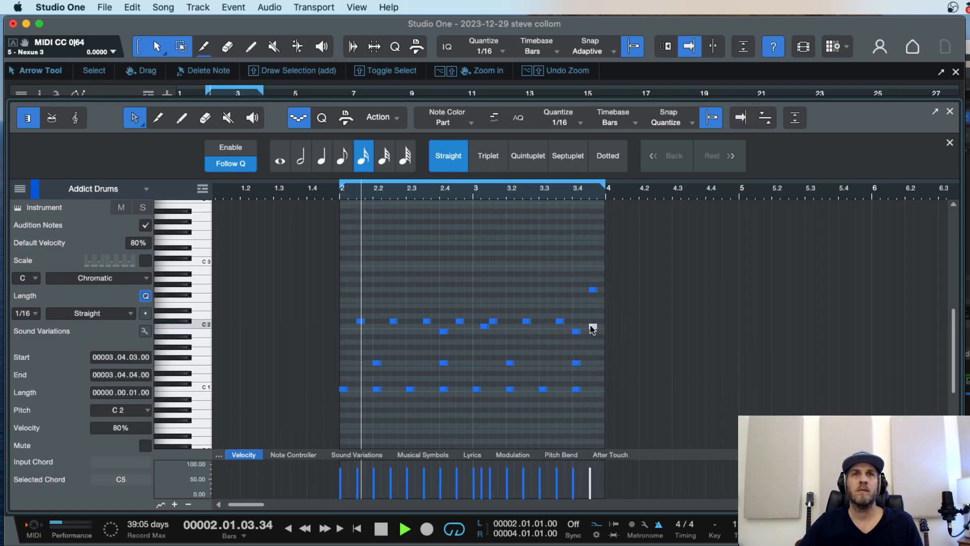
pyautogui.moveTo(593, 330); pyautogui.dragTo(585, 329)
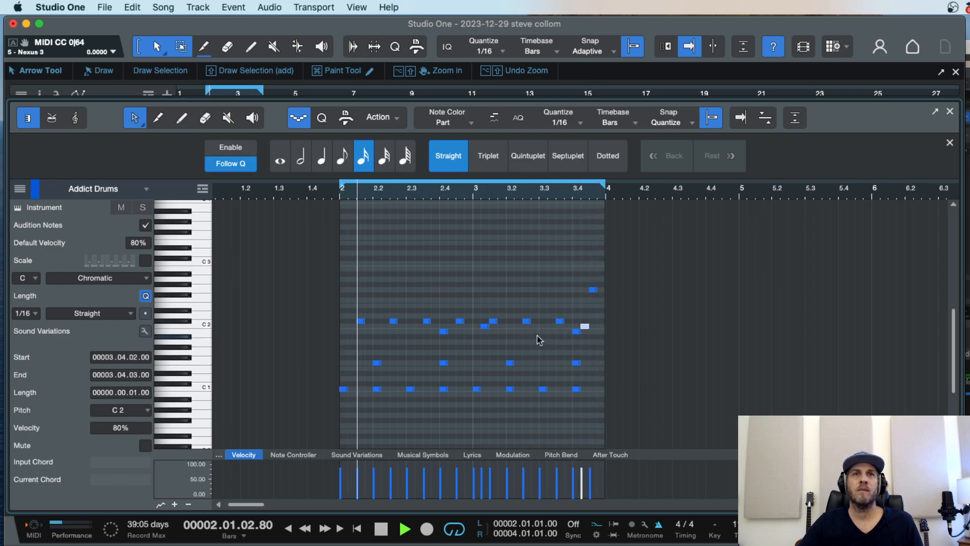
# Step: Try the first C 2 note at other positions in bar 3, place it on 2.04.04, and lower its velocity to 43%
pyautogui.click(485, 327)
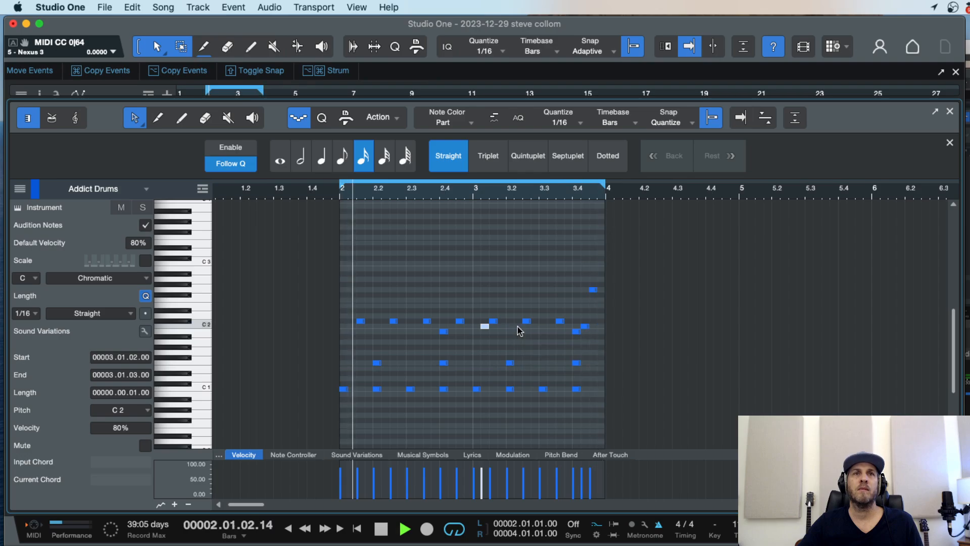
pyautogui.moveTo(485, 327); pyautogui.dragTo(517, 327)
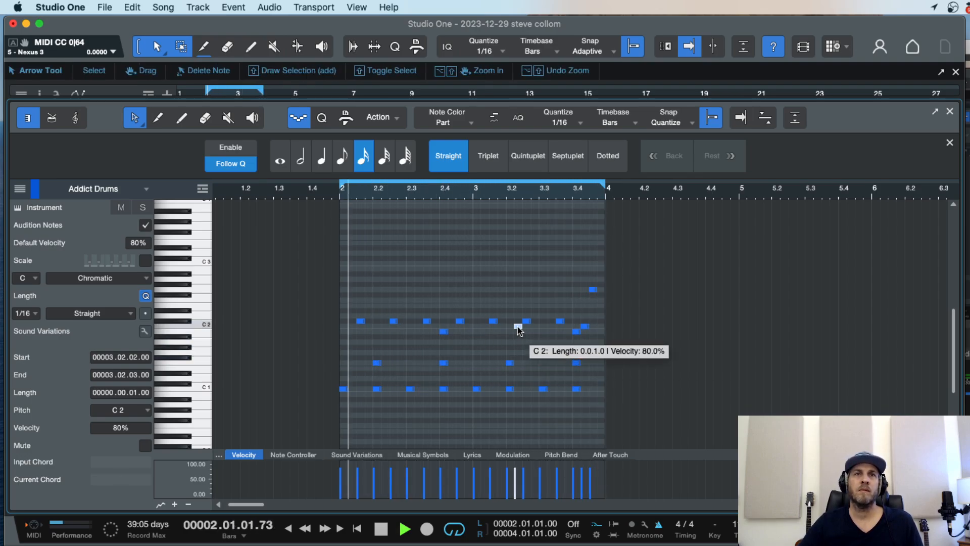
pyautogui.moveTo(518, 328); pyautogui.dragTo(552, 327)
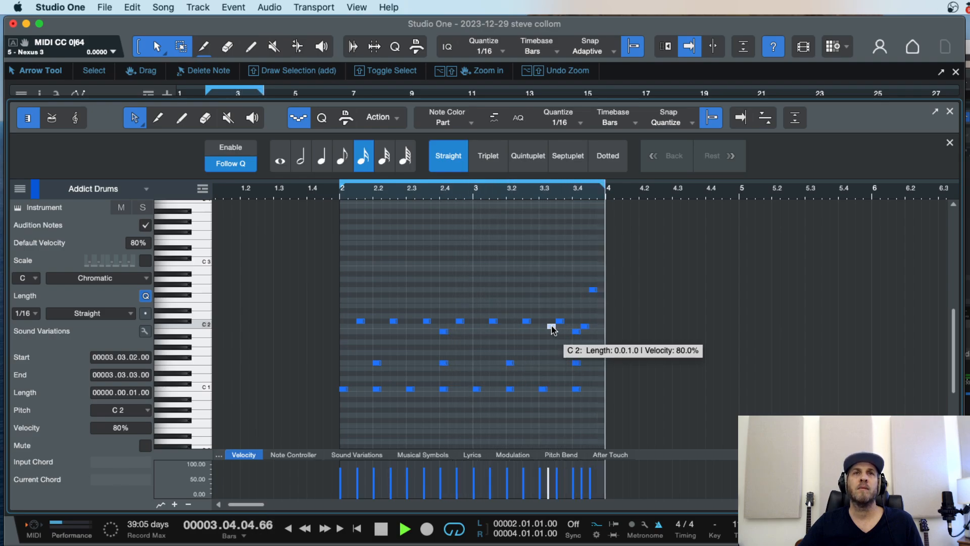
pyautogui.moveTo(554, 329); pyautogui.dragTo(470, 328)
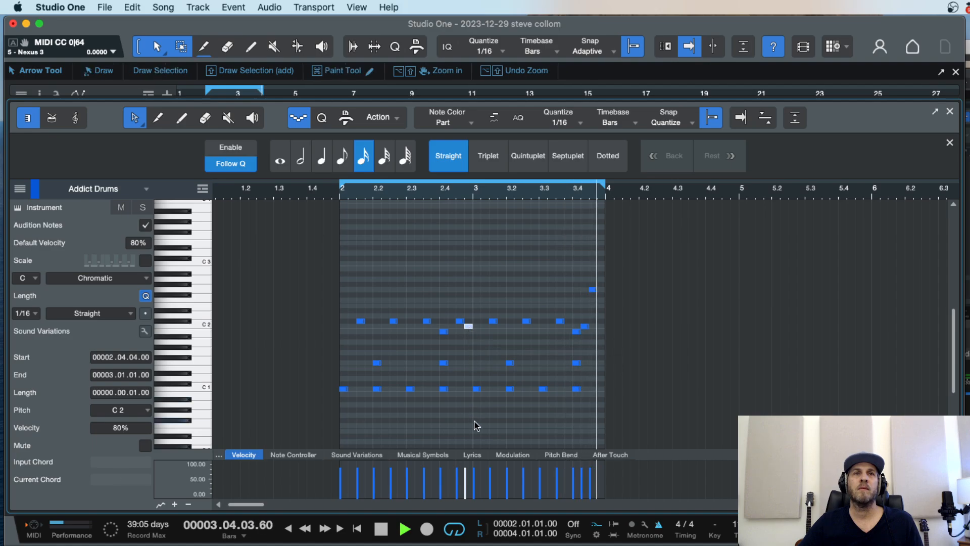
pyautogui.moveTo(463, 462); pyautogui.dragTo(465, 483)
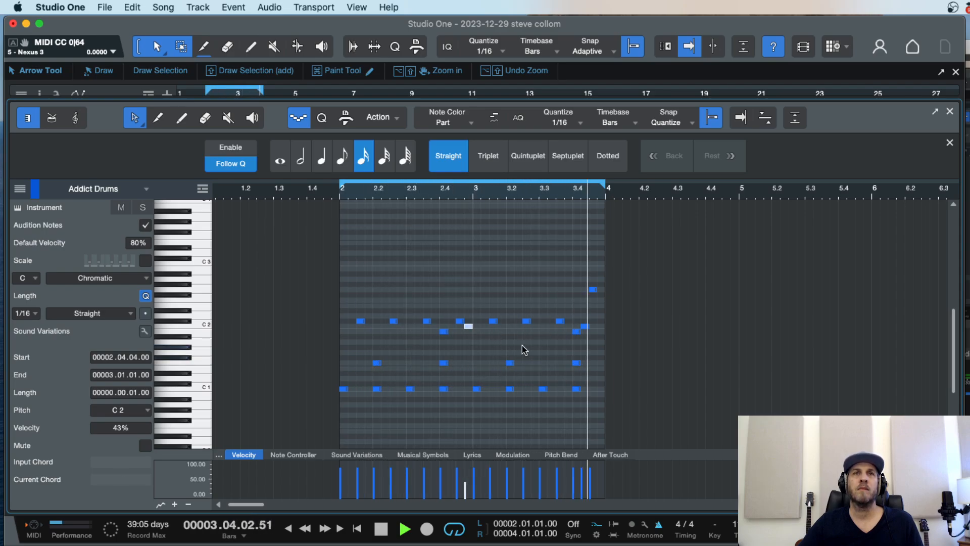
pyautogui.press('space')
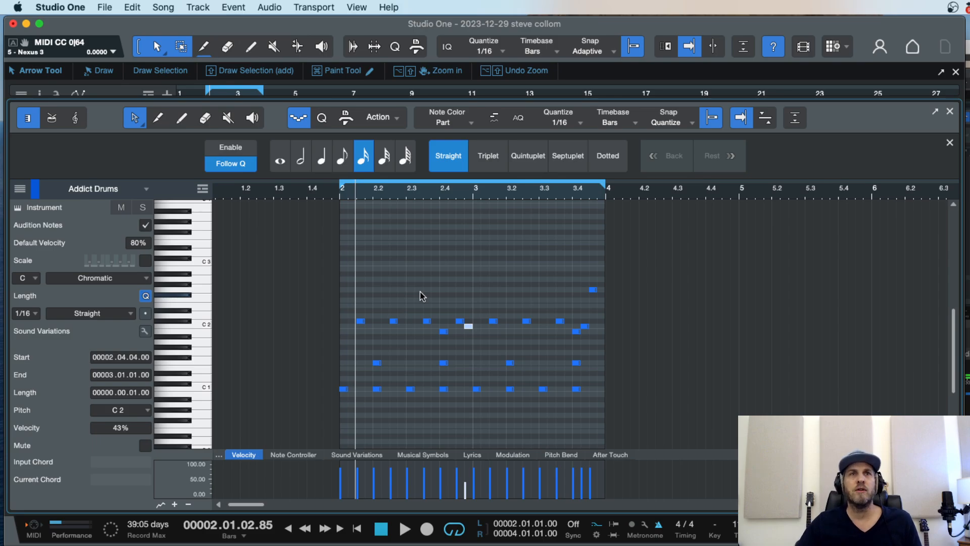
# Step: Add a 1/16 note on 2.03.03 in the upper octaves and set its pitch to D 4
pyautogui.doubleClick(427, 236)
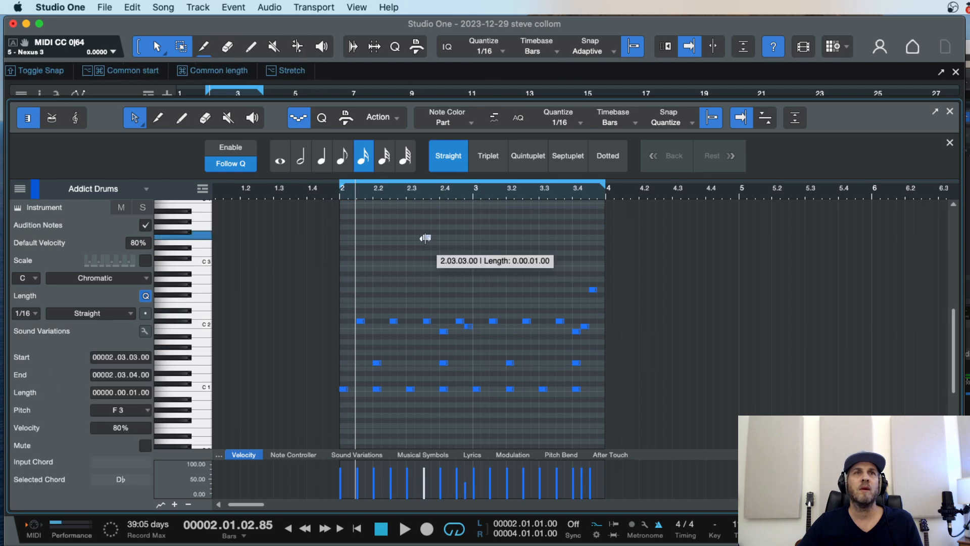
pyautogui.moveTo(428, 240); pyautogui.dragTo(427, 214)
pyautogui.moveTo(427, 243); pyautogui.dragTo(427, 272)
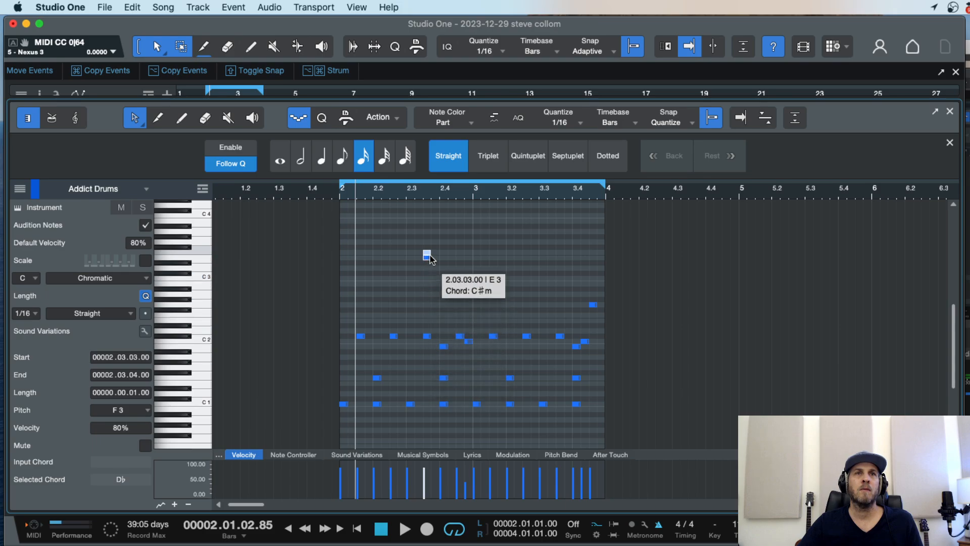
pyautogui.moveTo(429, 241); pyautogui.dragTo(427, 267)
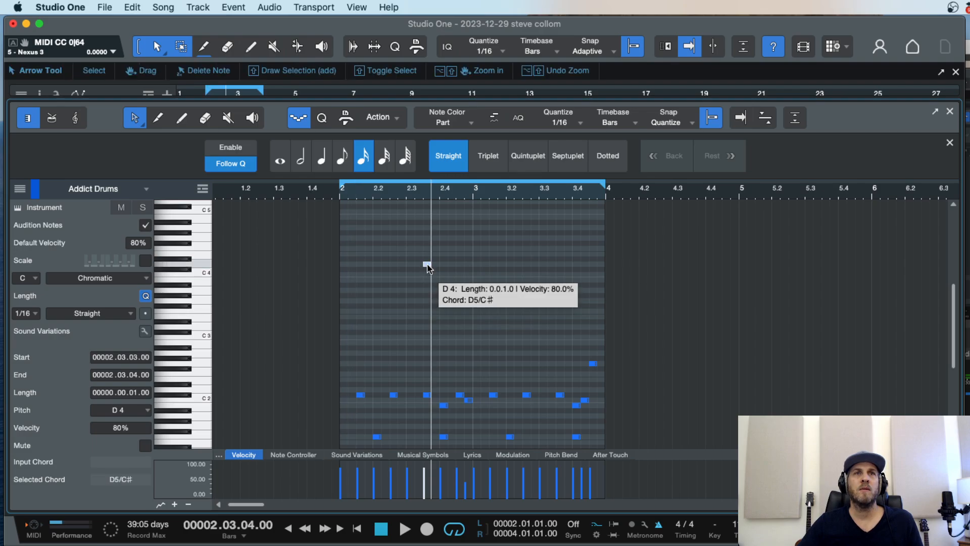
# Step: Add a 1/16 note at C# 4 on 2.03.04, audition it, and move it to D 4 on 2.04.01
pyautogui.doubleClick(433, 269)
pyautogui.press('space')
pyautogui.press('space')
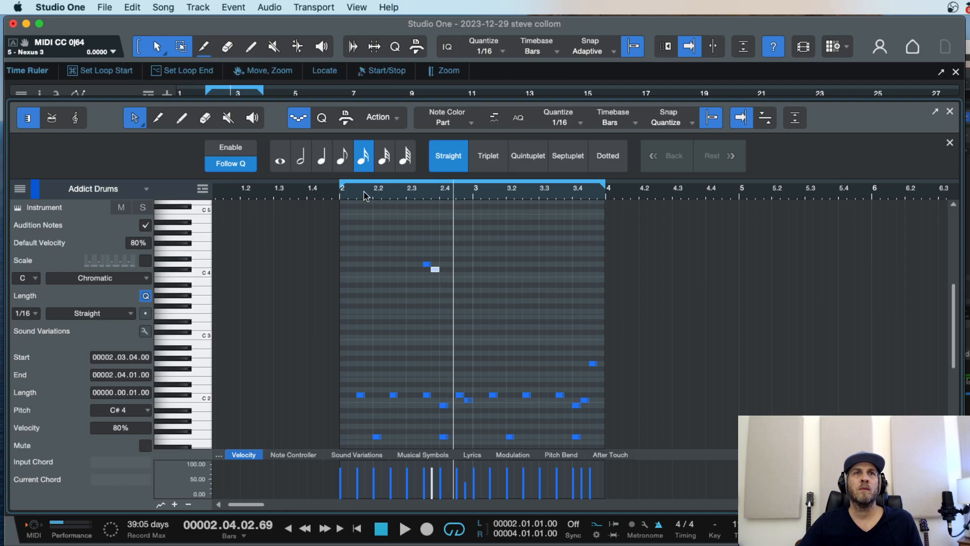
pyautogui.press('space')
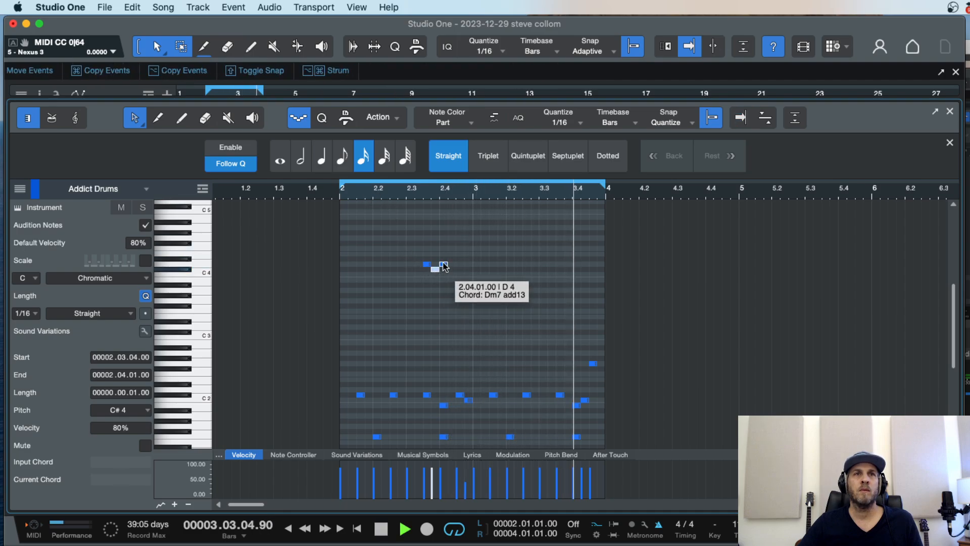
pyautogui.moveTo(445, 267); pyautogui.dragTo(445, 267)
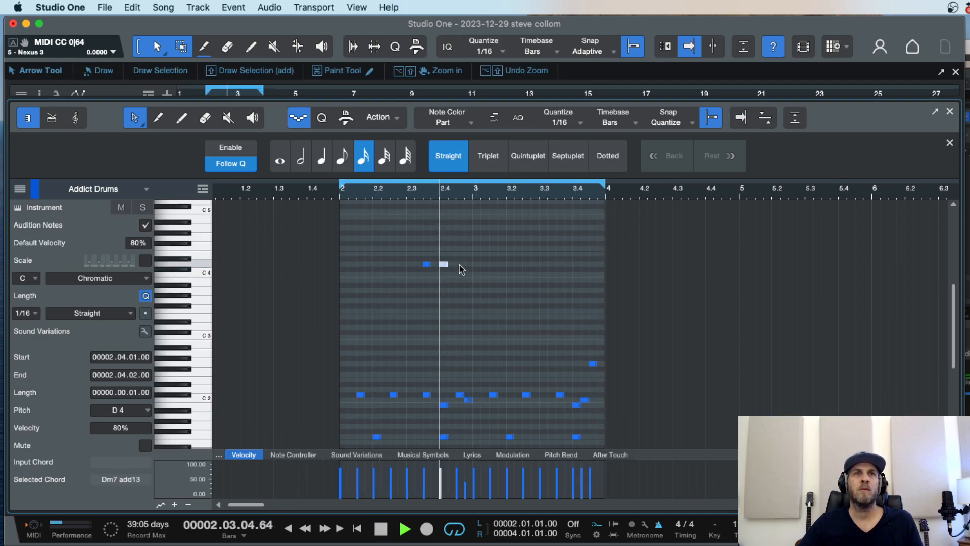
pyautogui.click(450, 282)
# Step: Move the second D 4 note to 2.04.03, try it on 2.04.04, and undo that last move
pyautogui.moveTo(444, 266)
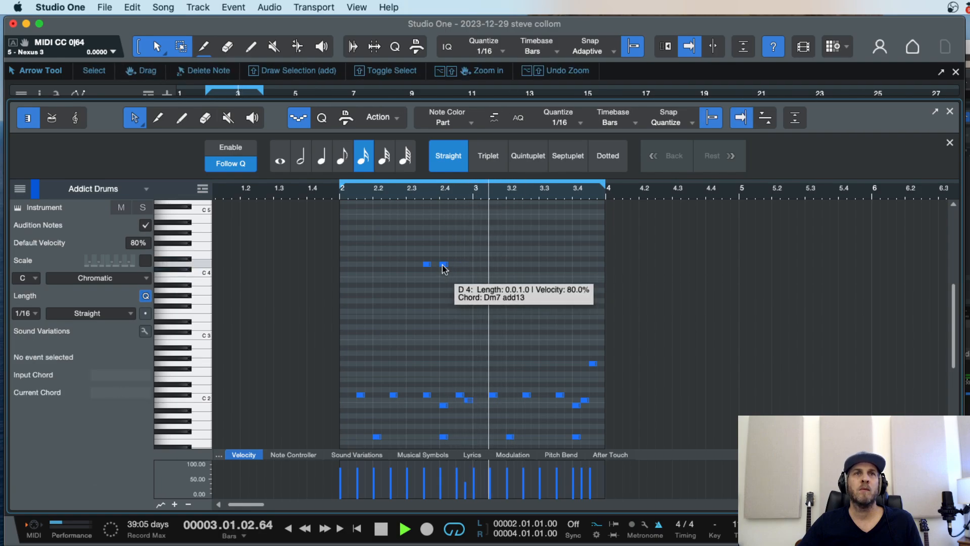
pyautogui.moveTo(444, 268); pyautogui.dragTo(460, 267)
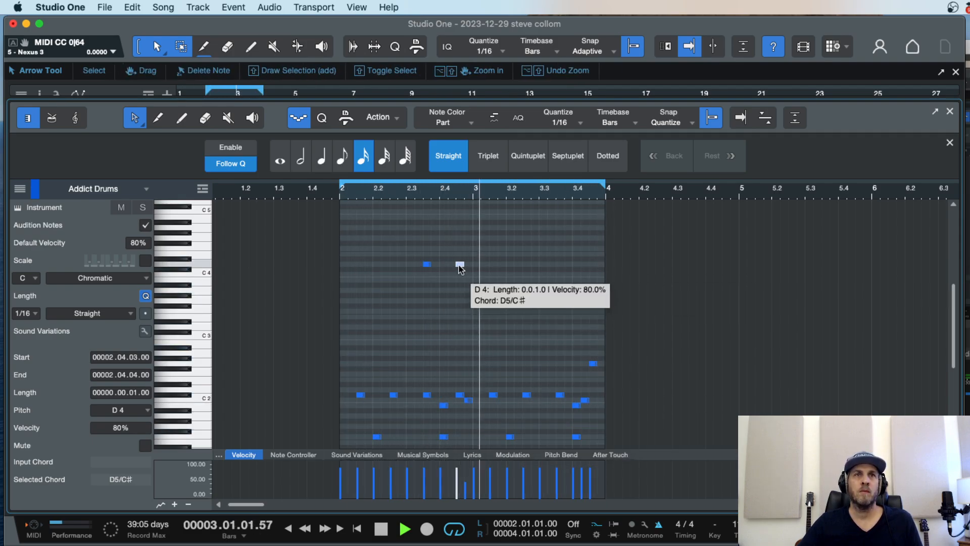
pyautogui.moveTo(460, 268); pyautogui.dragTo(468, 267)
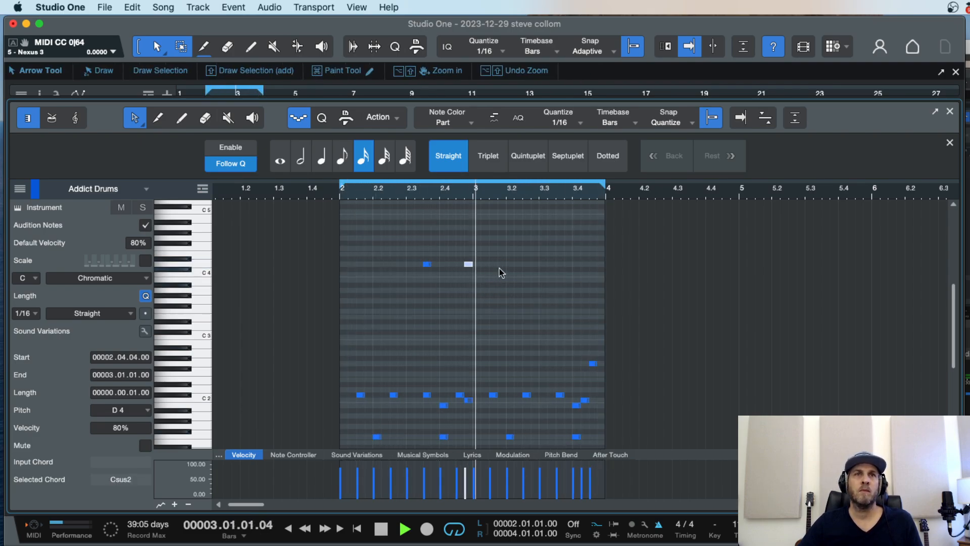
pyautogui.press('super+z')
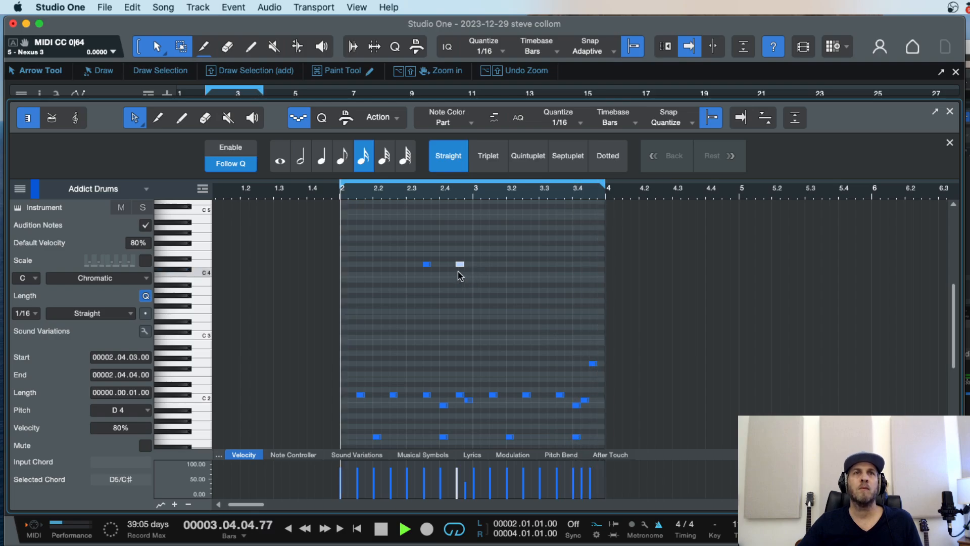
# Step: Copy the second D 4 note down to B 1 and place the copy on 2.03.04
pyautogui.moveTo(461, 267)
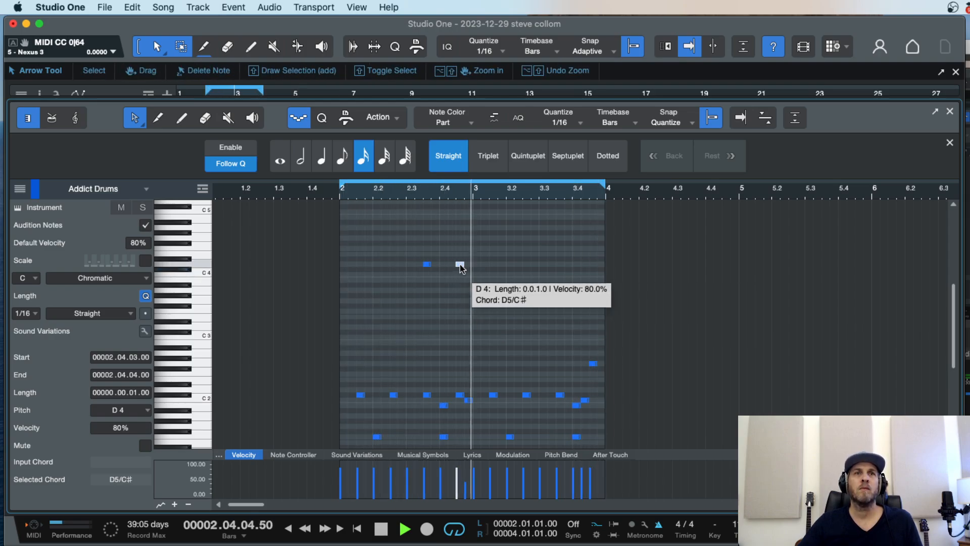
pyautogui.moveTo(460, 266); pyautogui.dragTo(427, 411)
pyautogui.press('space')
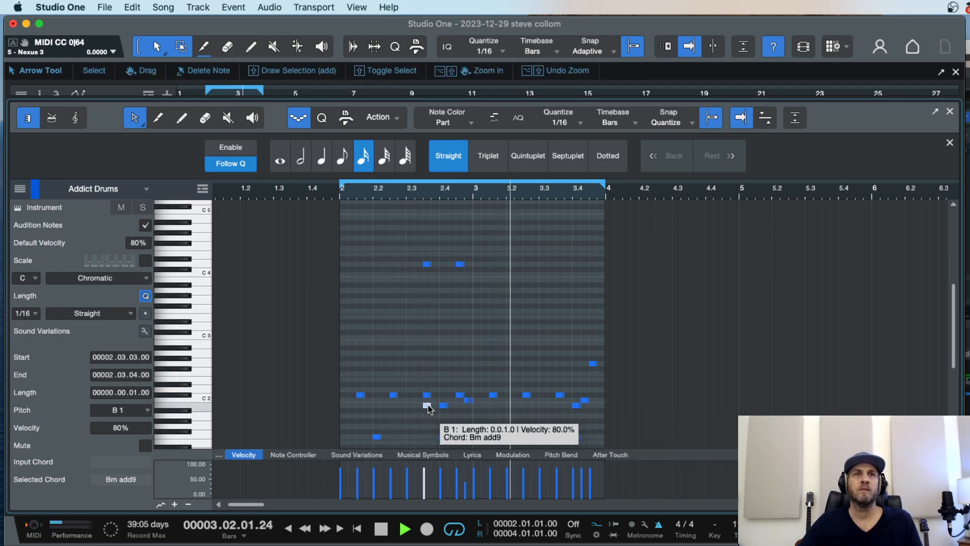
pyautogui.moveTo(427, 404); pyautogui.dragTo(438, 411)
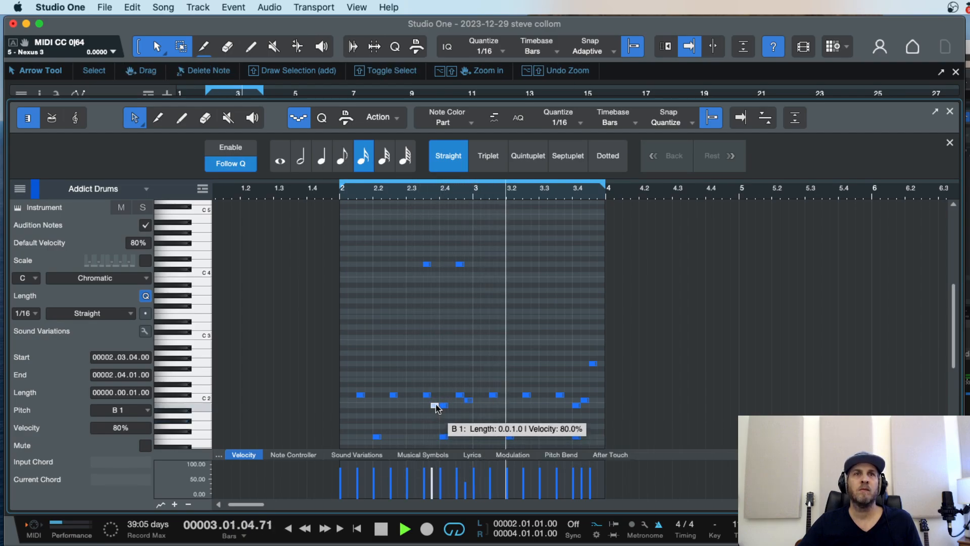
# Step: Copy the B 1 note from 2.03.04 into bar 3, delete the original, and place B 1 notes on 3.02.01 and 3.02.03
pyautogui.moveTo(433, 405); pyautogui.dragTo(479, 412)
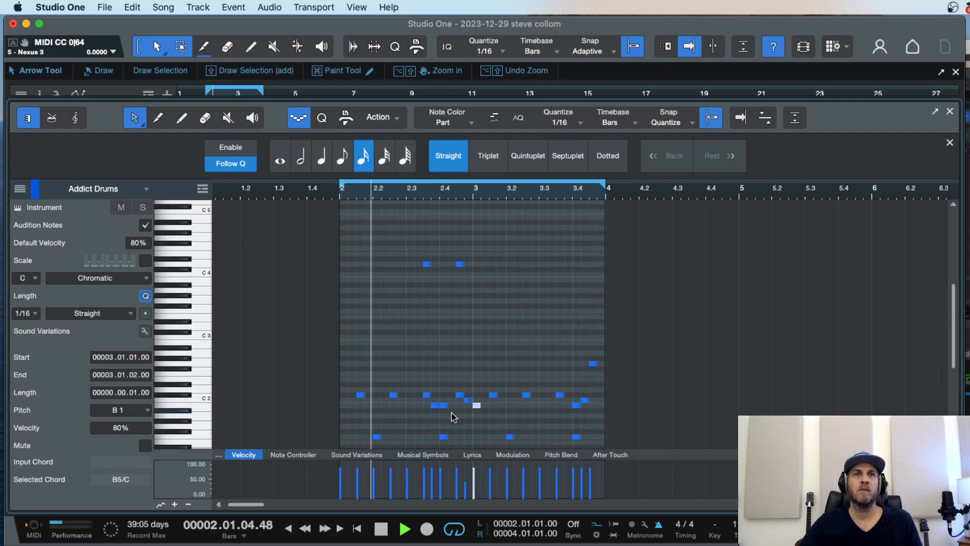
pyautogui.doubleClick(434, 405)
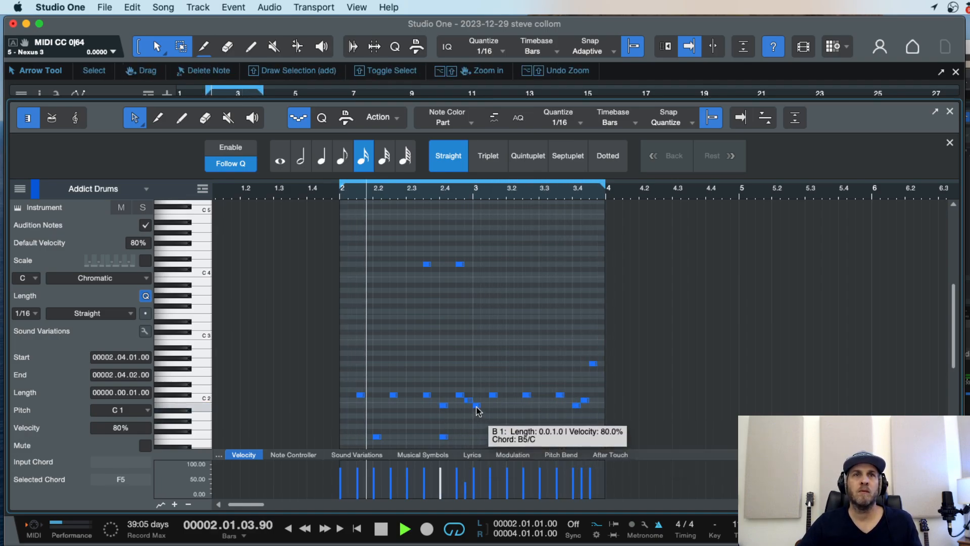
pyautogui.moveTo(478, 411); pyautogui.dragTo(525, 407)
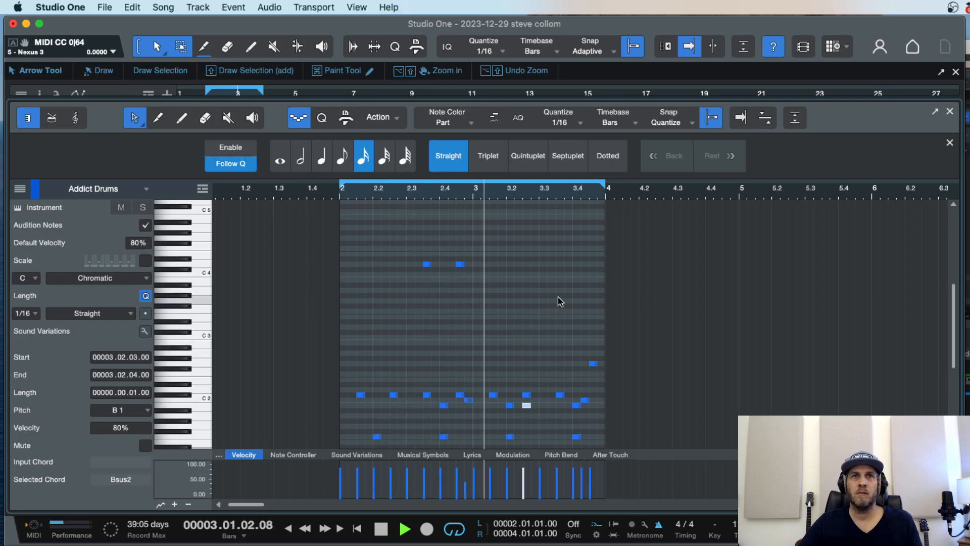
# Step: Stop playback, close the note editor, and duplicate the two-bar drum part end to end on the Addict Drums track up to bar 48
pyautogui.press('space')
pyautogui.press('F2')
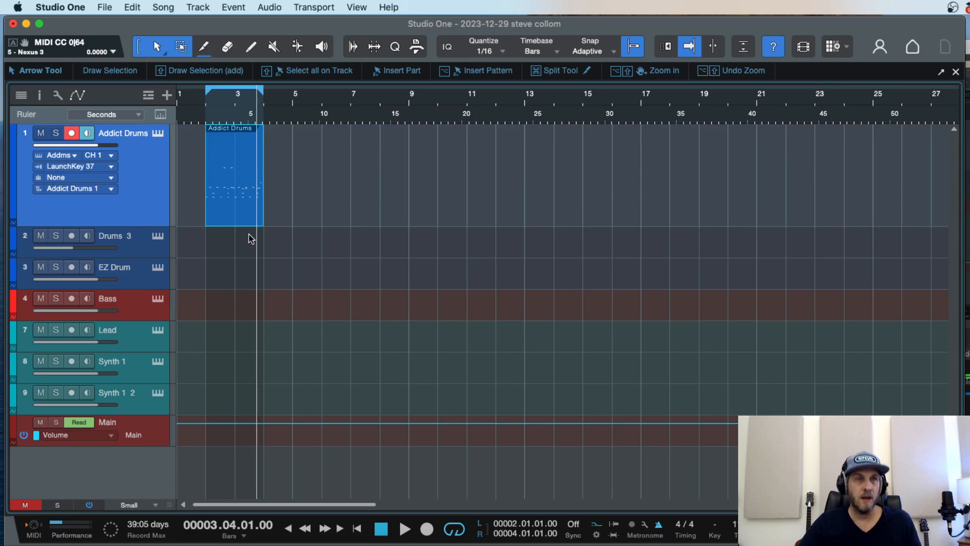
pyautogui.press('d')
pyautogui.press('d')
pyautogui.press('d')
pyautogui.press('d')
pyautogui.press('d')
pyautogui.press('d')
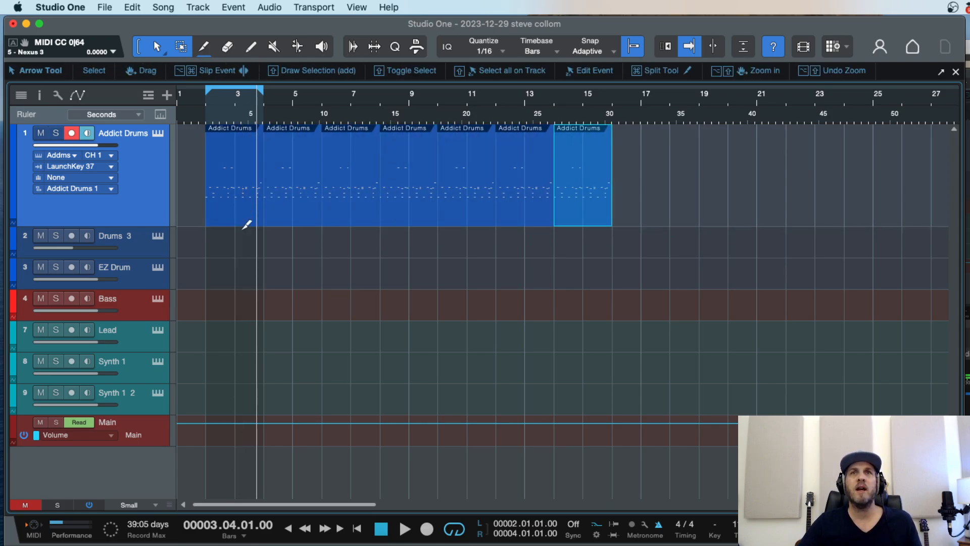
pyautogui.press('d')
pyautogui.press('d')
pyautogui.press('d')
pyautogui.press('d')
pyautogui.press('d')
pyautogui.press('w')
pyautogui.press('w')
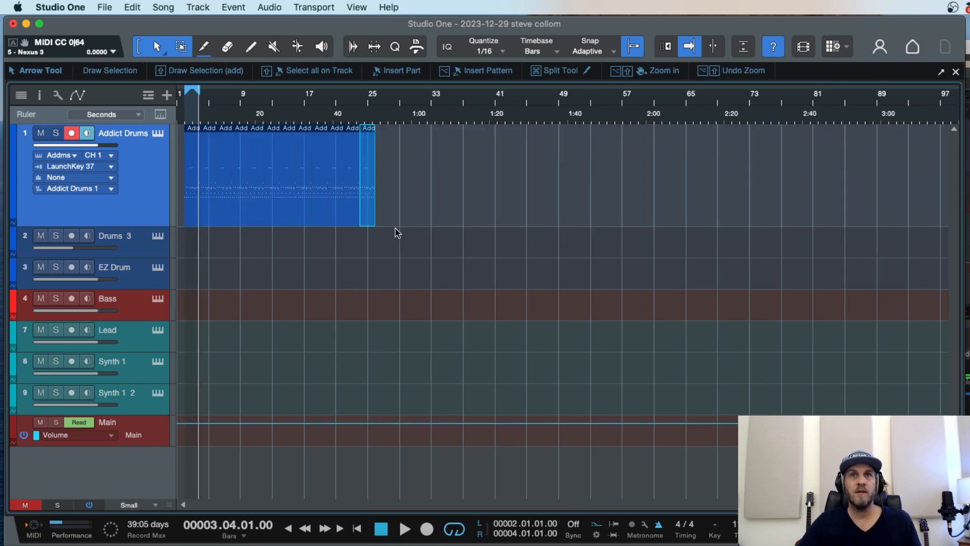
pyautogui.press('d')
pyautogui.press('d')
pyautogui.press('d')
pyautogui.press('d')
pyautogui.press('d')
pyautogui.press('d')
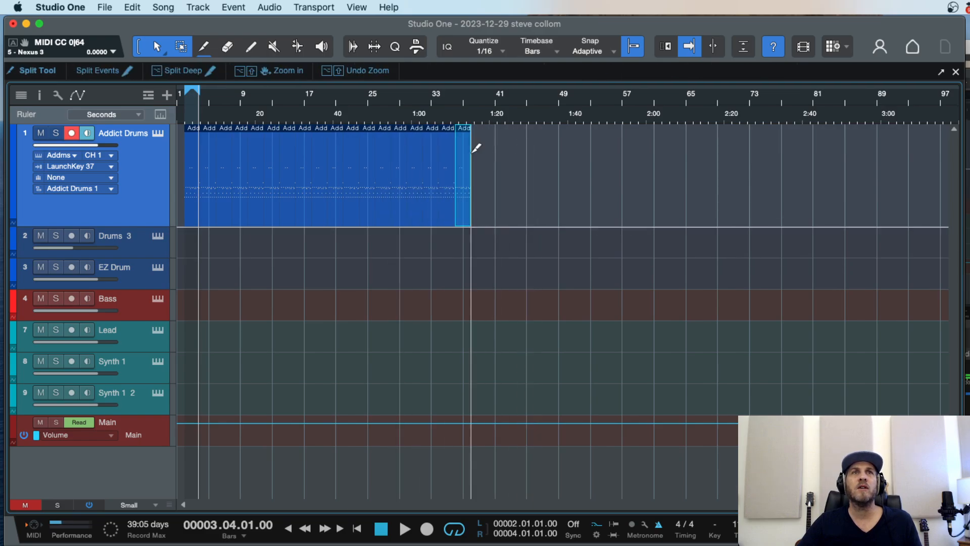
pyautogui.press('d')
pyautogui.press('d')
pyautogui.press('d')
pyautogui.press('d')
pyautogui.press('d')
pyautogui.press('d')
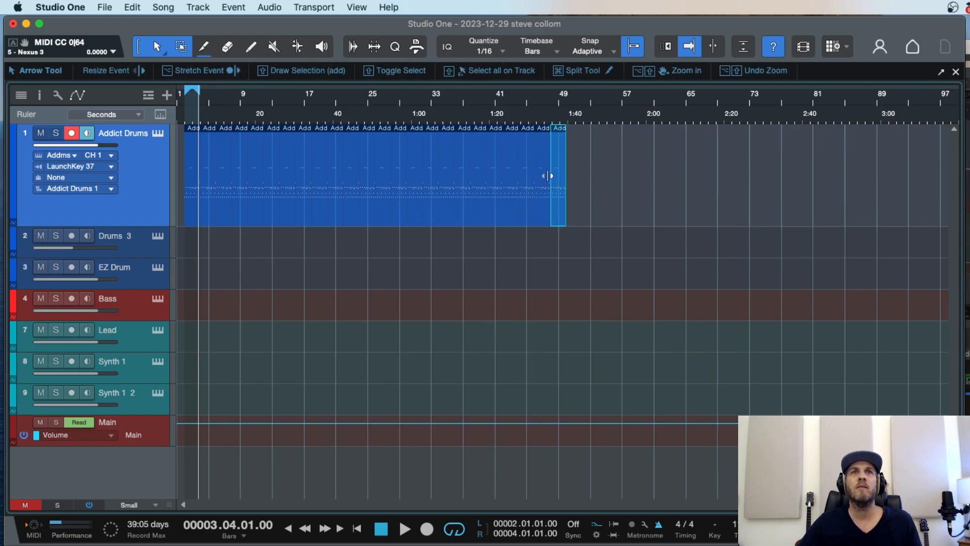
pyautogui.hotkey('ctrl', 'z')
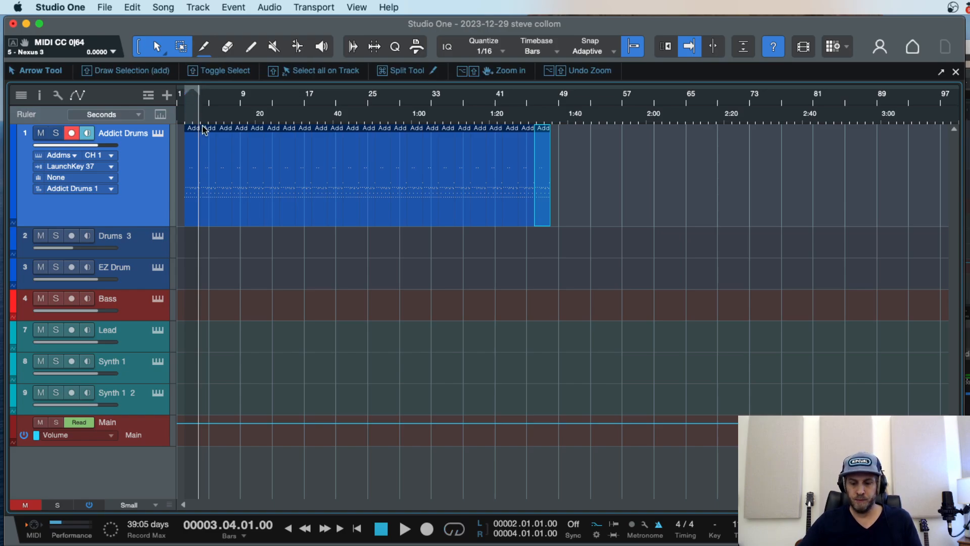
# Step: Play the duplicated drum parts from the start of the song with looping off, and select the Synth 1 track
pyautogui.press(',')
pyautogui.press('e')
pyautogui.press('e')
pyautogui.press('space')
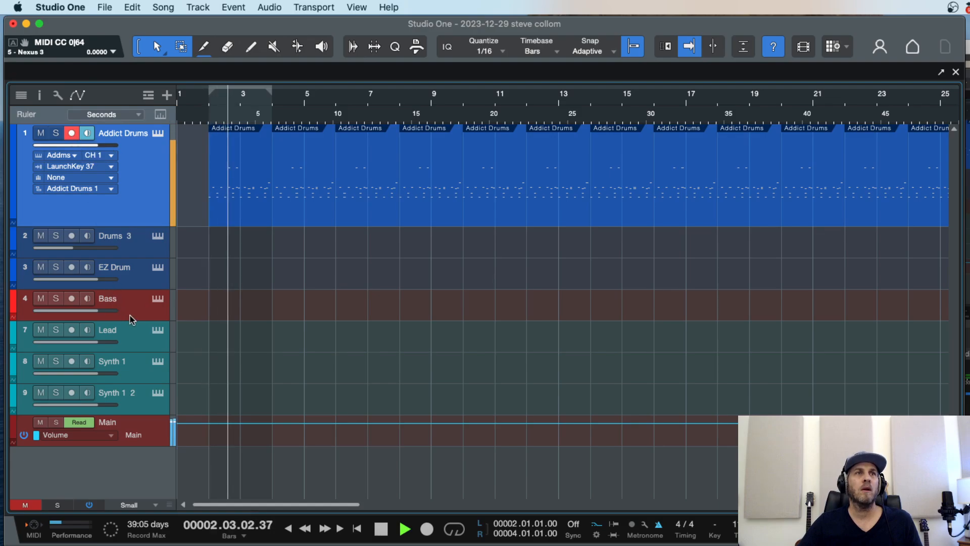
pyautogui.click(137, 375)
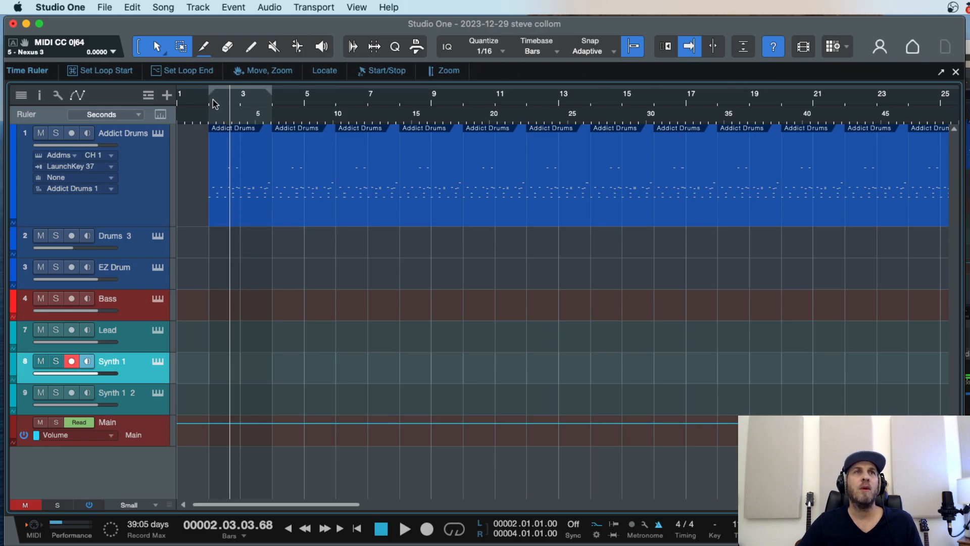
pyautogui.click(221, 142)
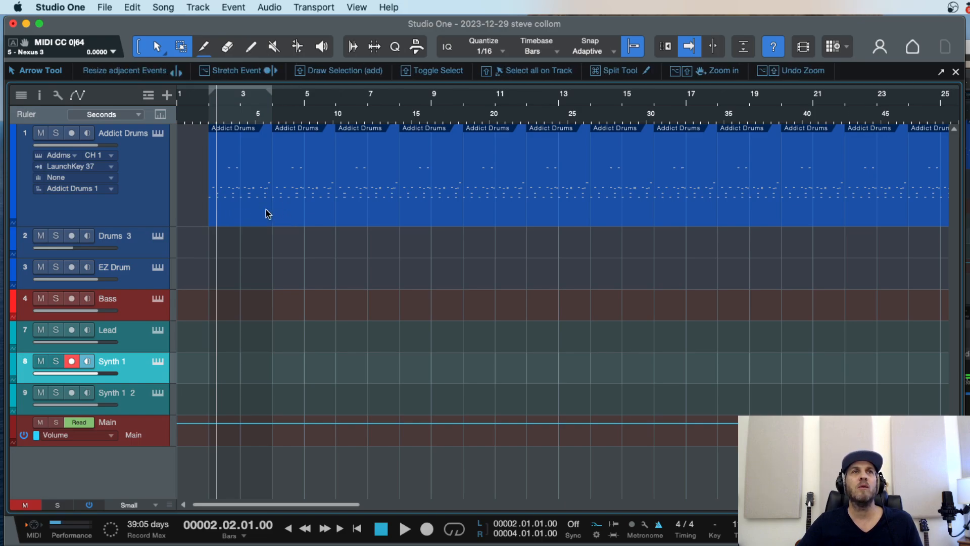
pyautogui.click(291, 217)
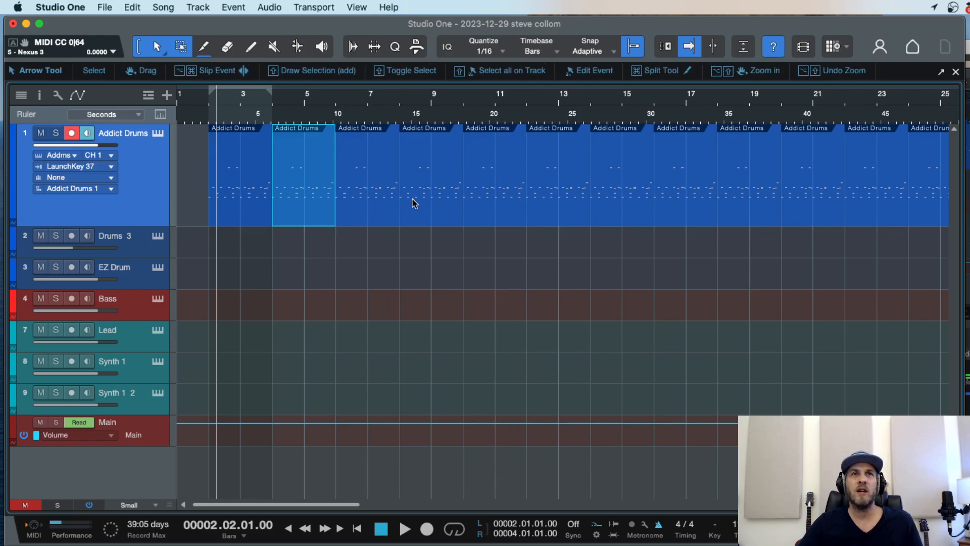
pyautogui.press('w')
pyautogui.press('w')
pyautogui.press('e')
pyautogui.press('w')
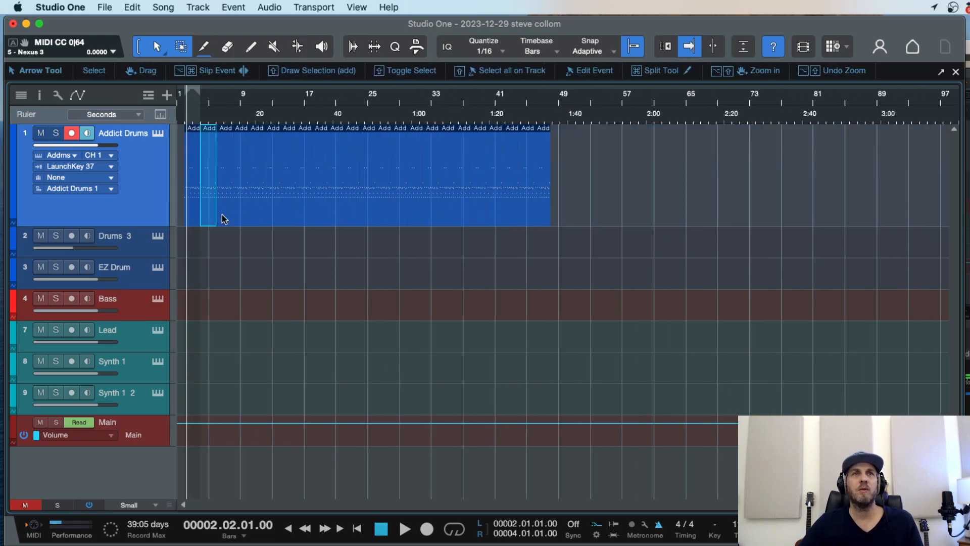
pyautogui.click(194, 246)
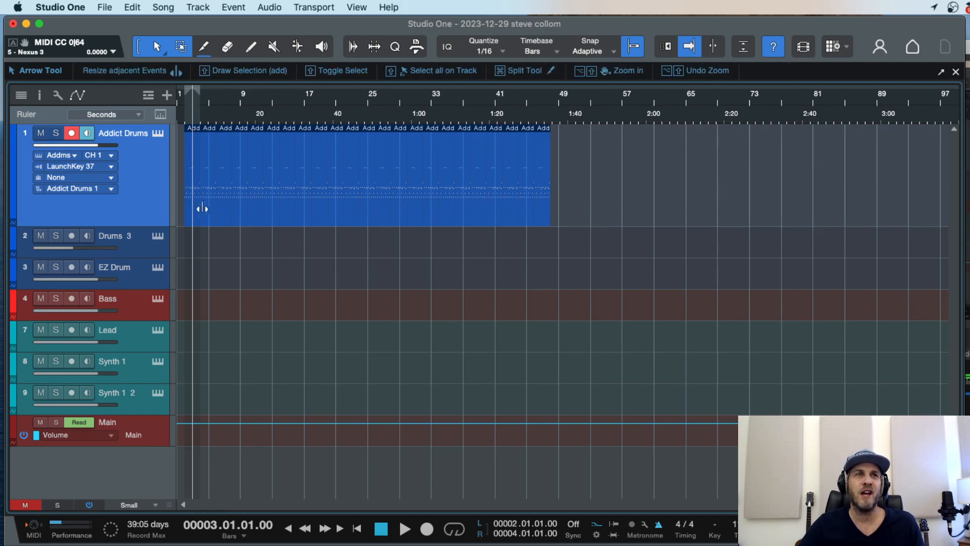
pyautogui.press('e')
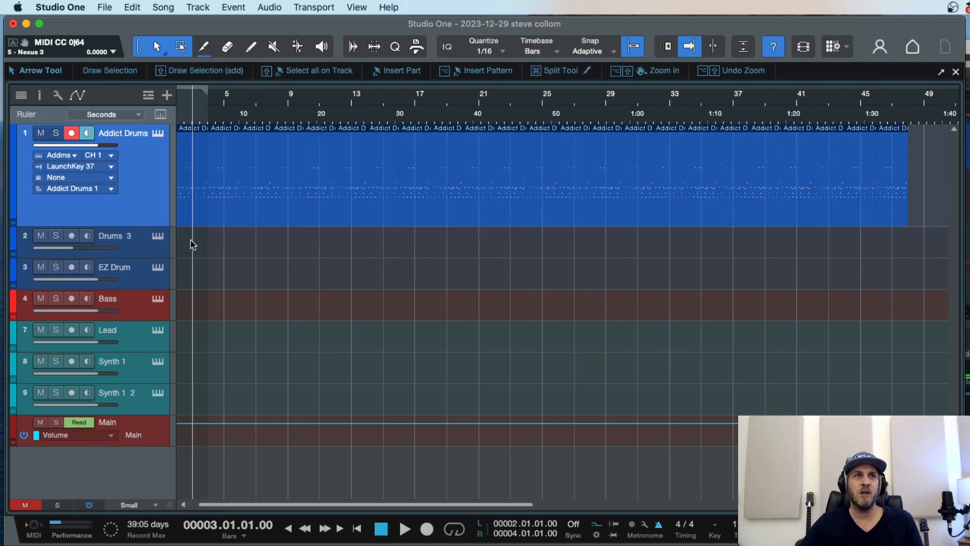
pyautogui.press(',')
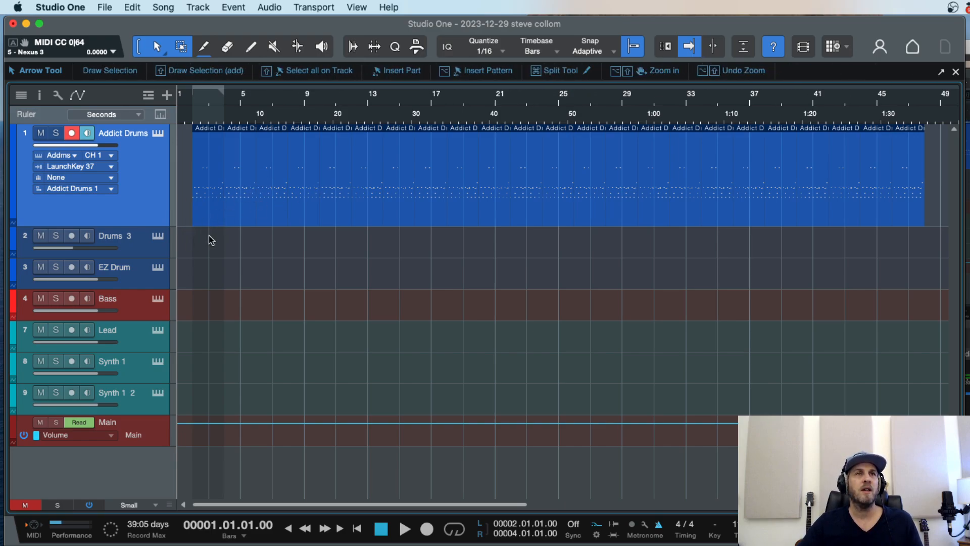
pyautogui.press('w')
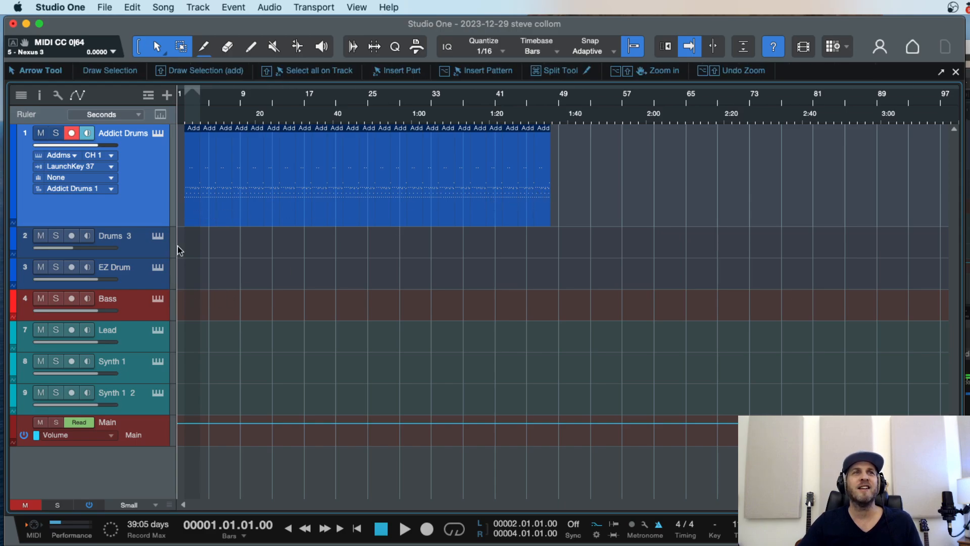
# Step: Open the Nexus 3 instrument of the Synth 1 track and list the piano presets of the Swedish House folder
pyautogui.click(130, 338)
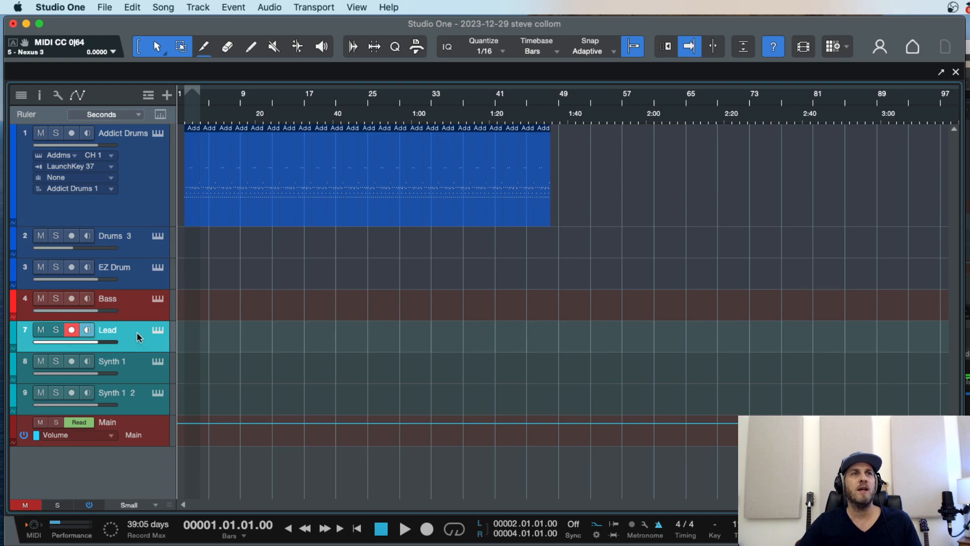
pyautogui.click(136, 369)
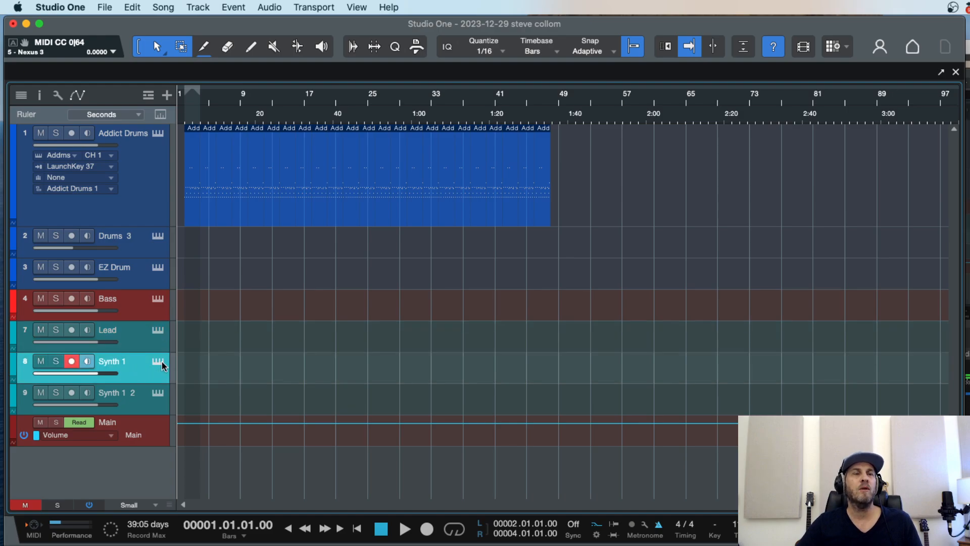
pyautogui.click(160, 362)
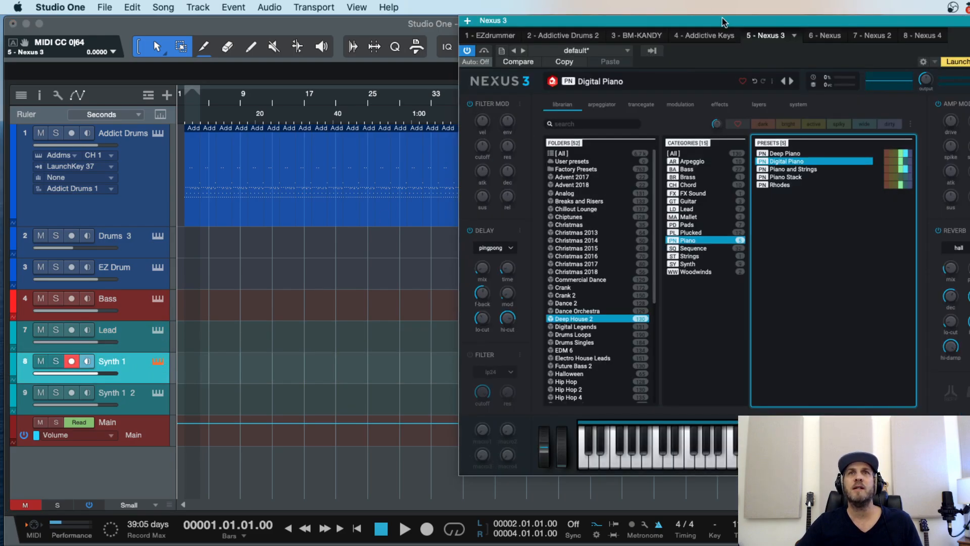
pyautogui.moveTo(723, 23); pyautogui.dragTo(424, 33)
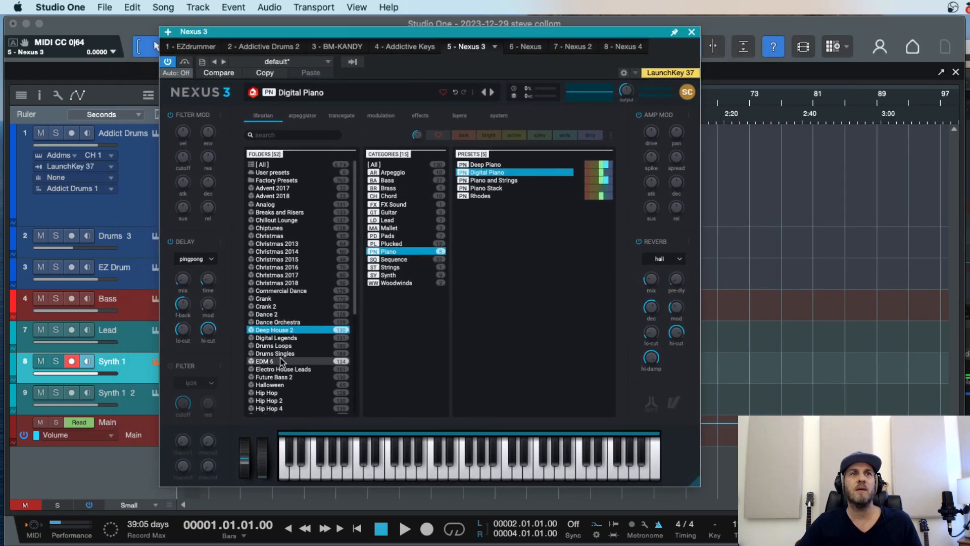
pyautogui.scroll(-7, 308, 301)
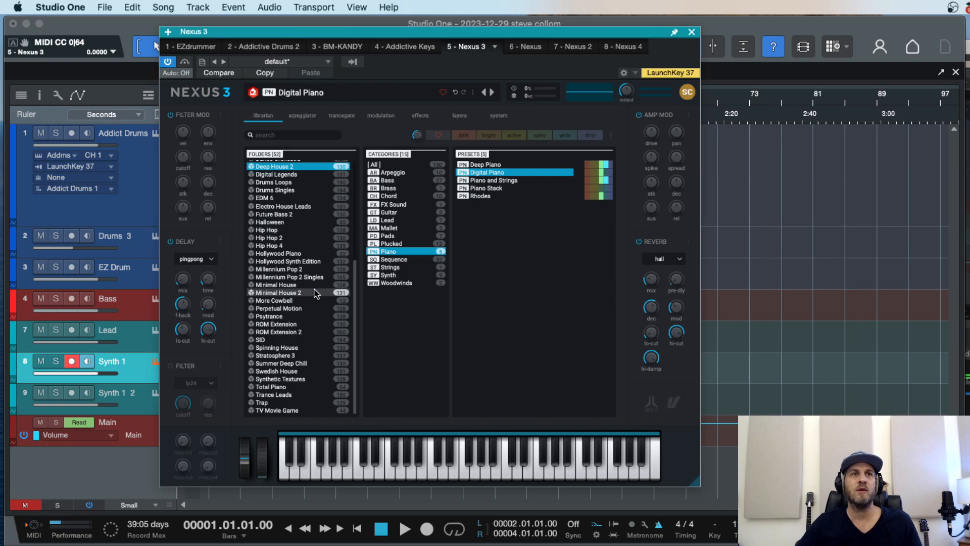
pyautogui.click(288, 373)
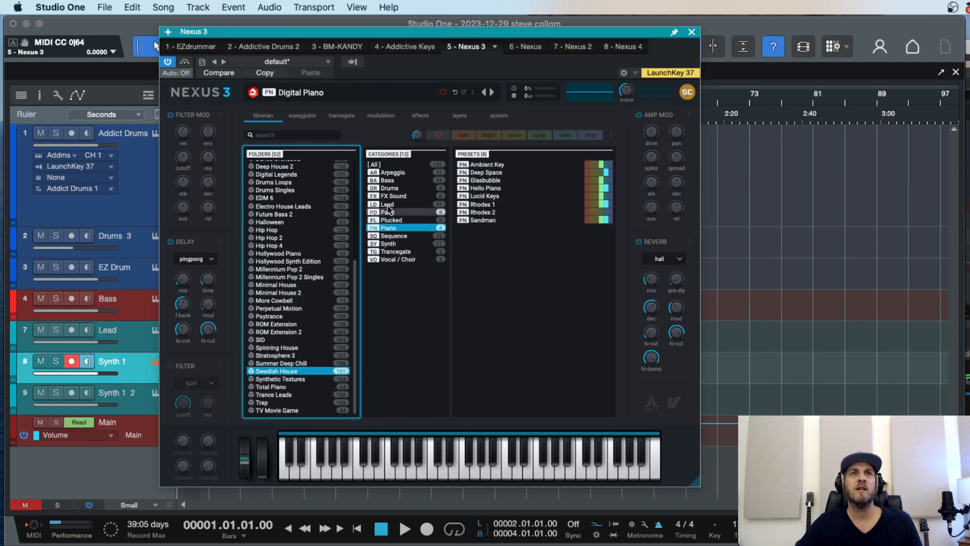
# Step: Browse the Swedish House piano presets, load Lucid Keys for Synth 1, and close the instrument window
pyautogui.click(493, 166)
pyautogui.click(492, 173)
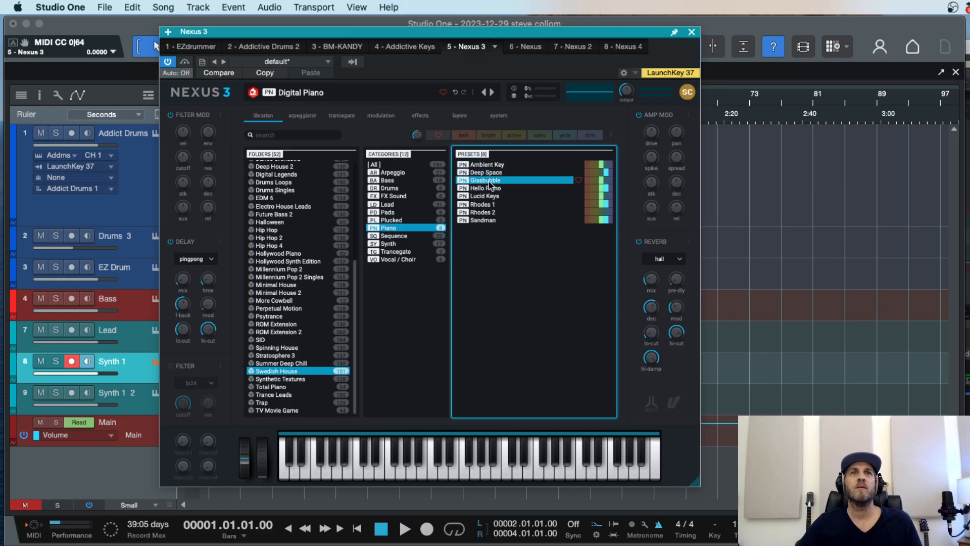
pyautogui.press('Down')
pyautogui.press('Down')
pyautogui.press('Down')
pyautogui.press('Down')
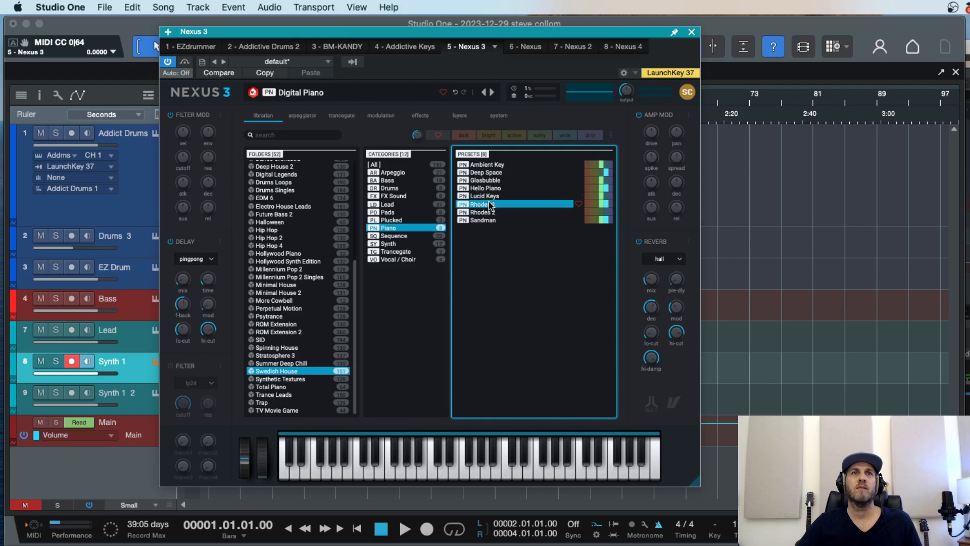
pyautogui.click(491, 197)
pyautogui.click(492, 190)
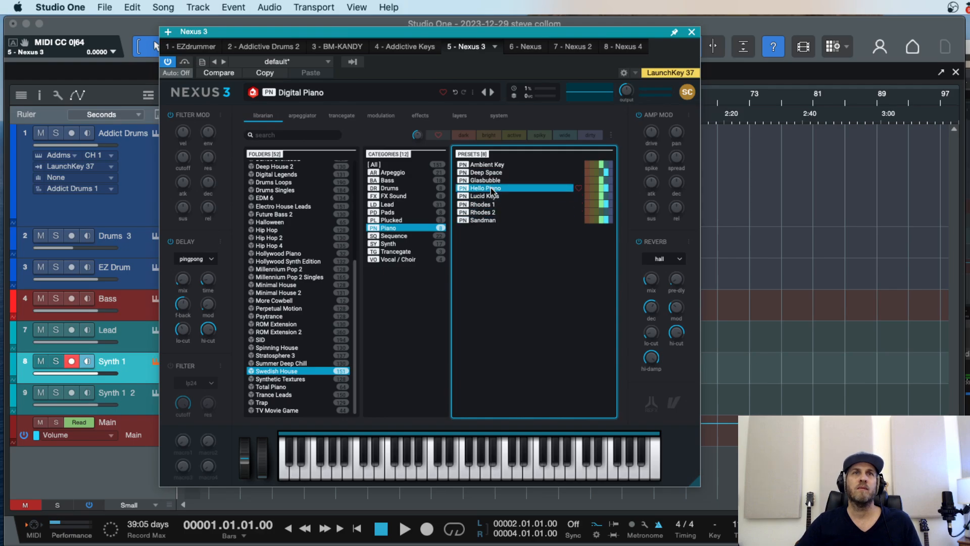
pyautogui.click(492, 197)
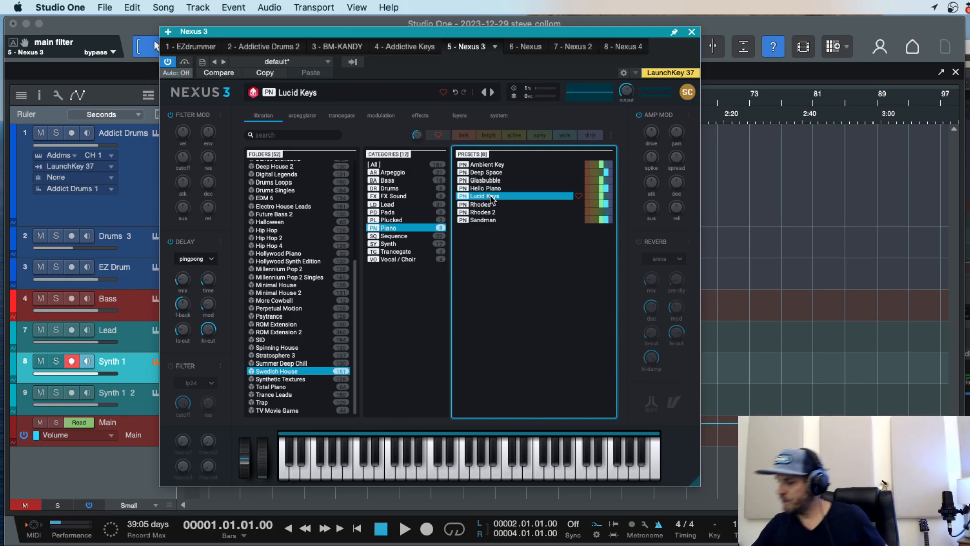
pyautogui.click(691, 32)
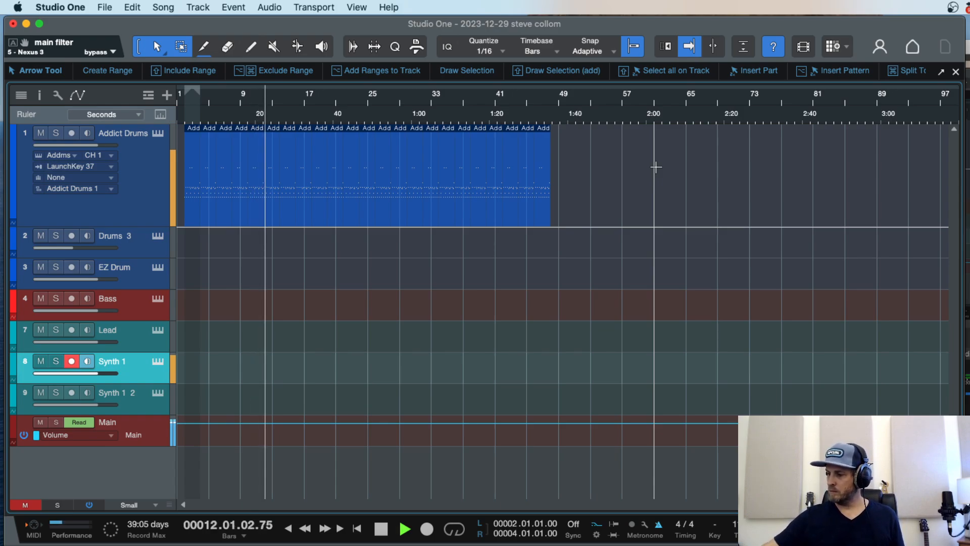
# Step: Play the drums from the song start to try out the Synth 1 sound over them, and return to the start
pyautogui.press('space')
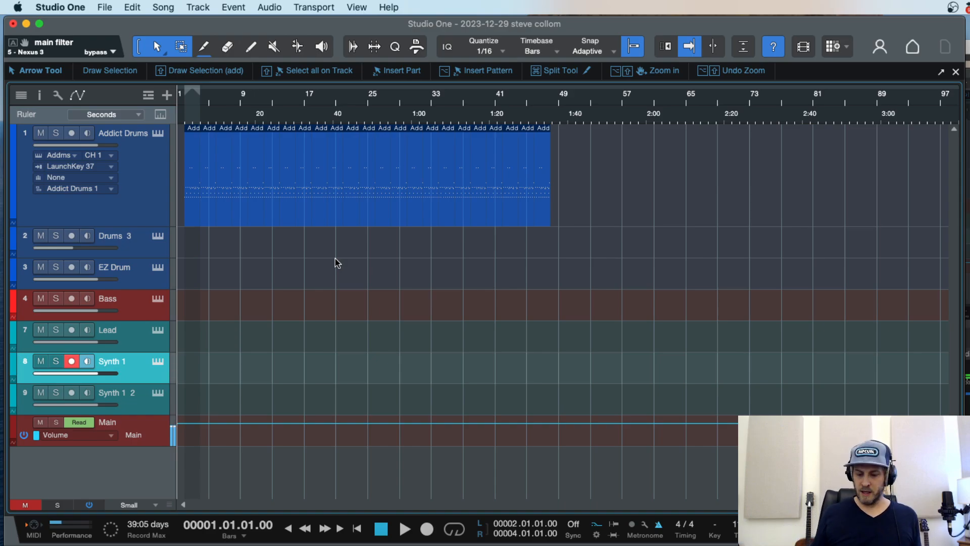
pyautogui.press('e')
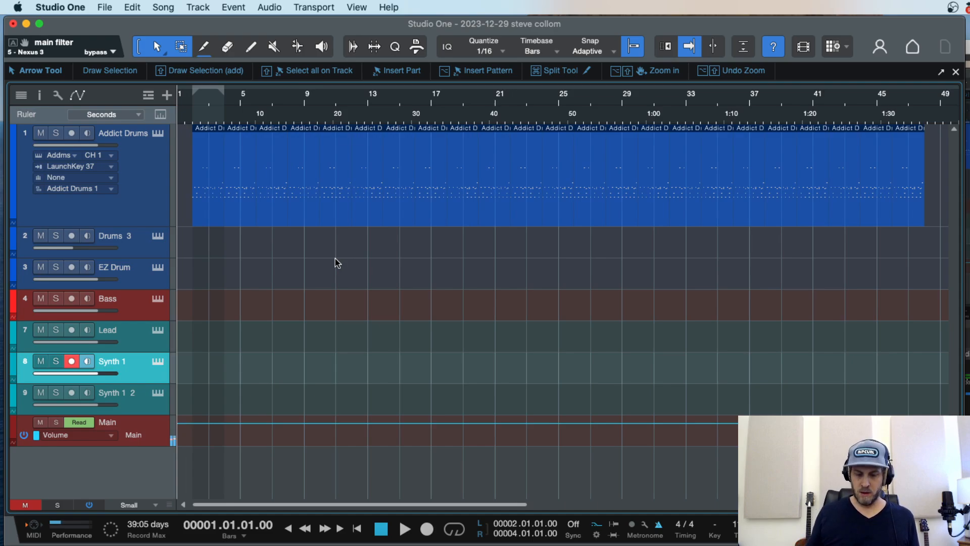
pyautogui.press('space')
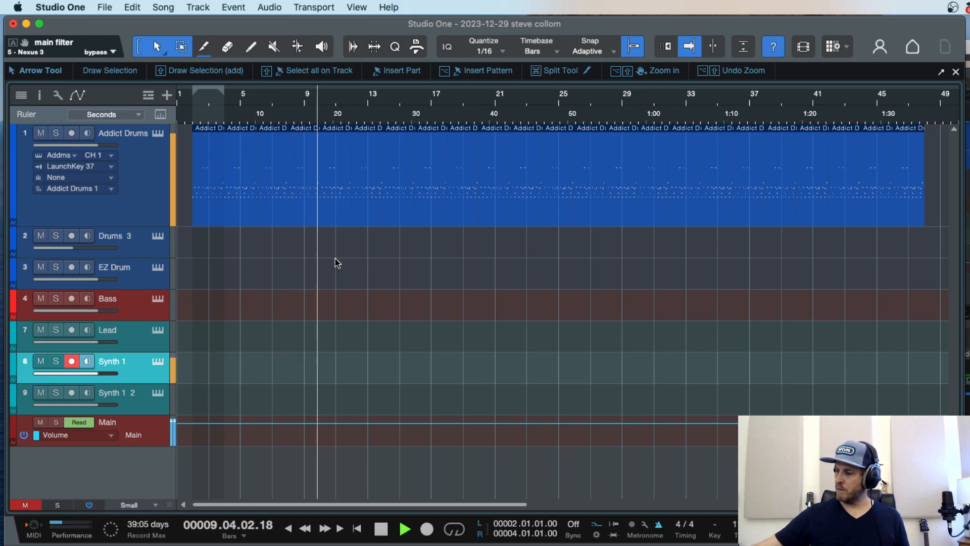
pyautogui.press('space')
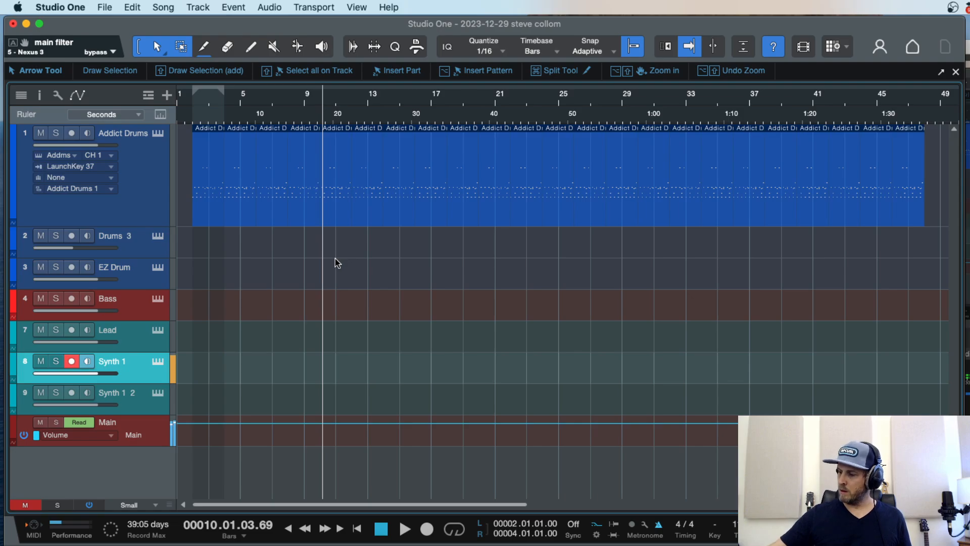
pyautogui.press('Home')
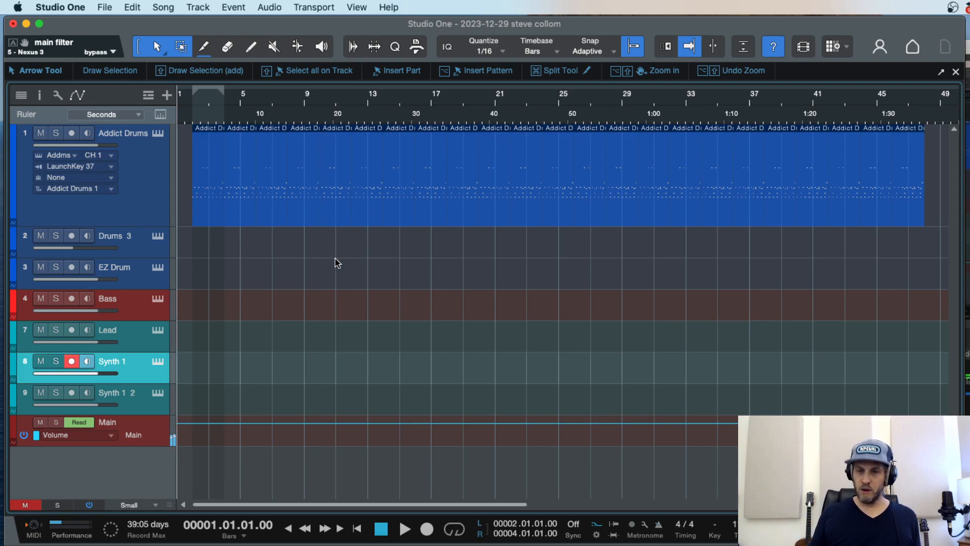
# Step: Look over the channels in the mixer, close it, and start playback near the beginning of the song
pyautogui.press('F3')
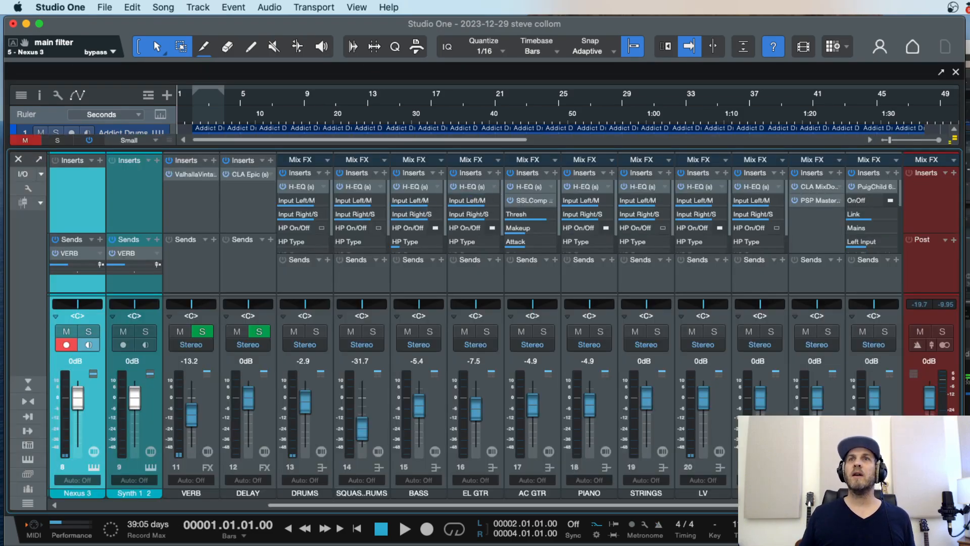
pyautogui.press('F3')
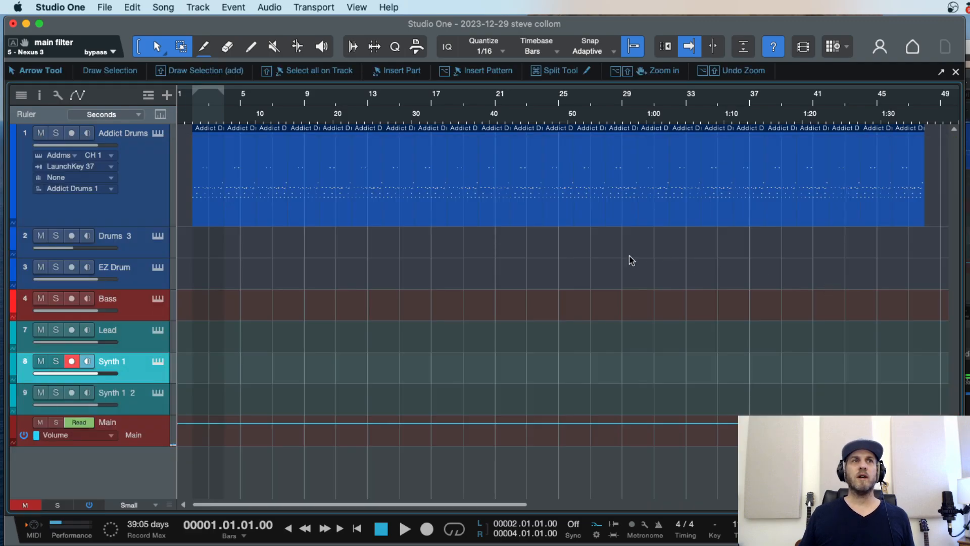
pyautogui.press('space')
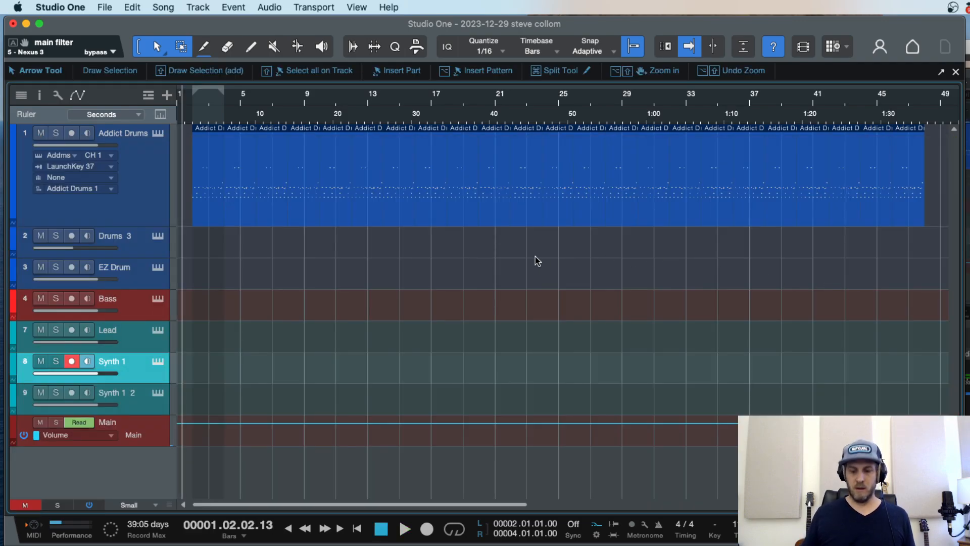
pyautogui.press('space')
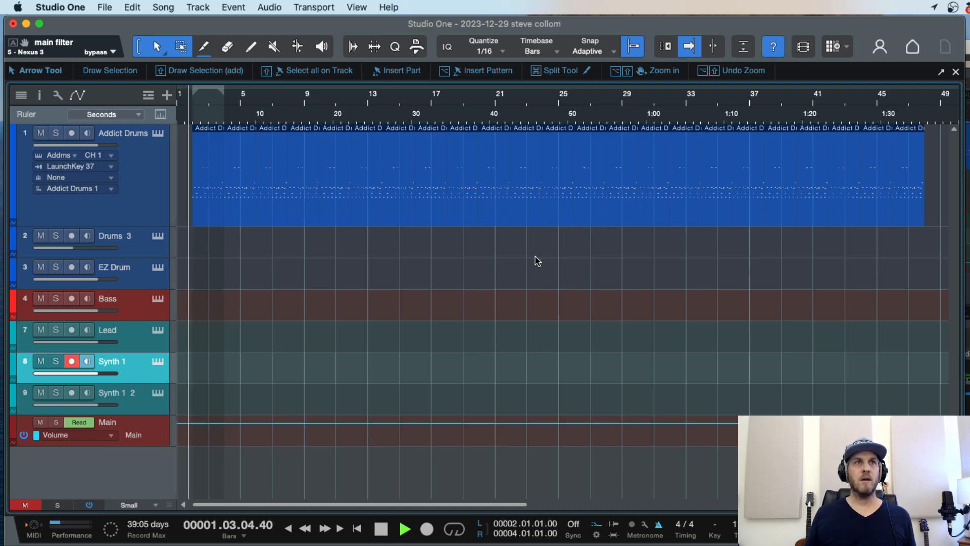
pyautogui.press('space')
pyautogui.press(',')
pyautogui.press('KP_Multiply')
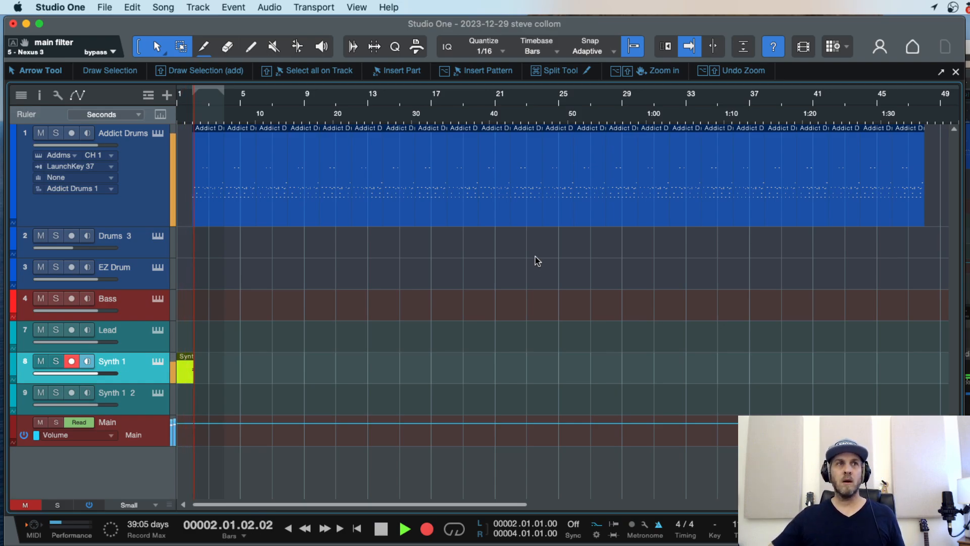
pyautogui.press('space')
pyautogui.press(',')
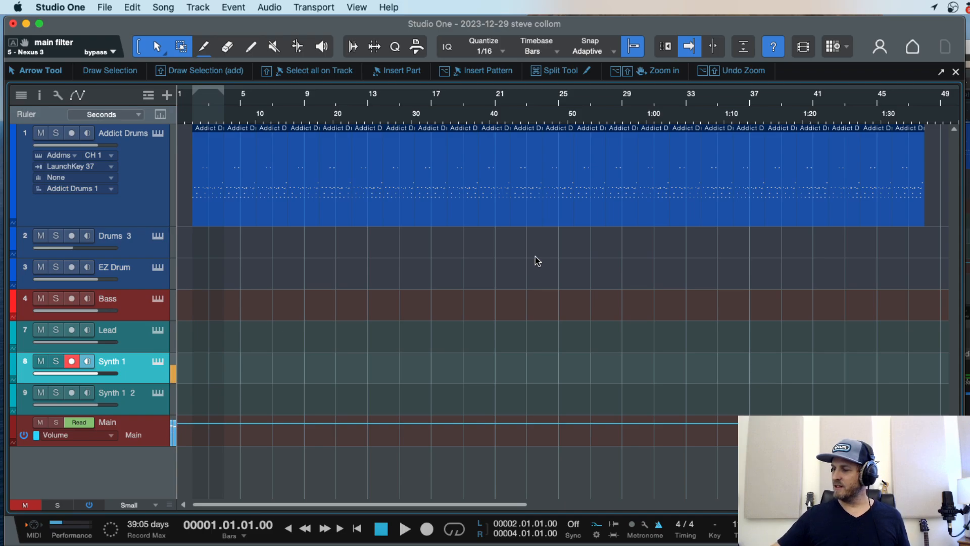
pyautogui.press('KP_Multiply')
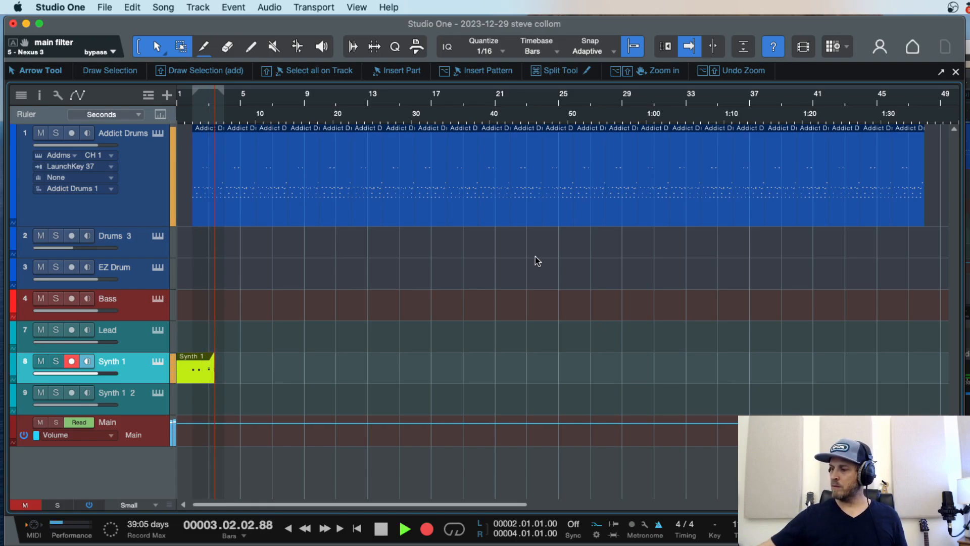
pyautogui.press('space')
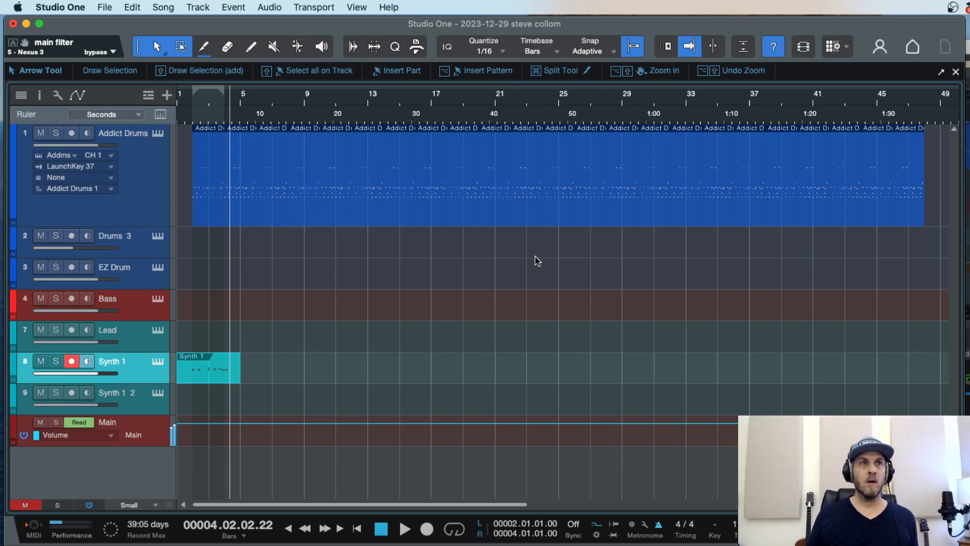
pyautogui.press('super+z')
# Step: Record the piano part on the Synth 1 track from the song start to about bar 18
pyautogui.press(',')
pyautogui.press('KP_Multiply')
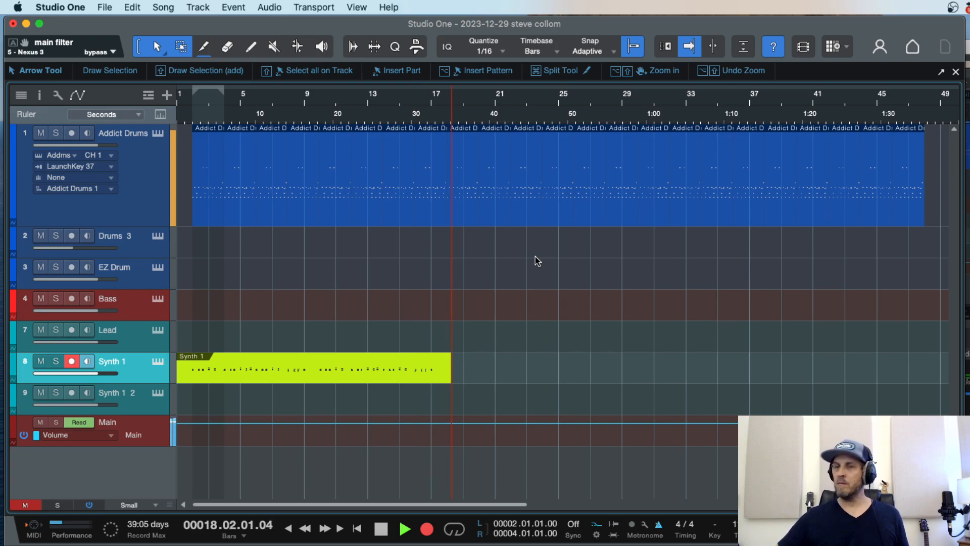
pyautogui.press('space')
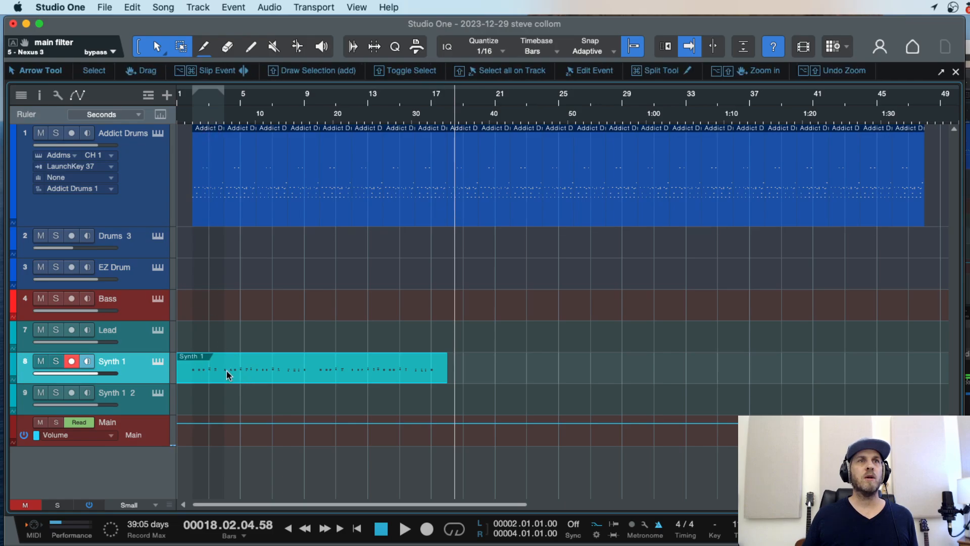
# Step: Adjust the ping-pong delay of the Synth 1 instrument during playback, setting the delay mix to 50, and close its window
pyautogui.click(158, 361)
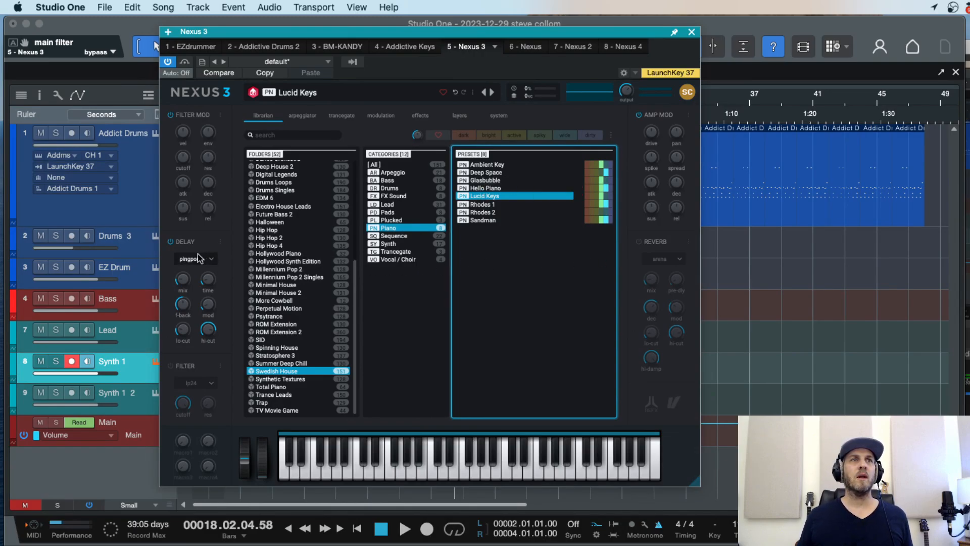
pyautogui.moveTo(213, 280)
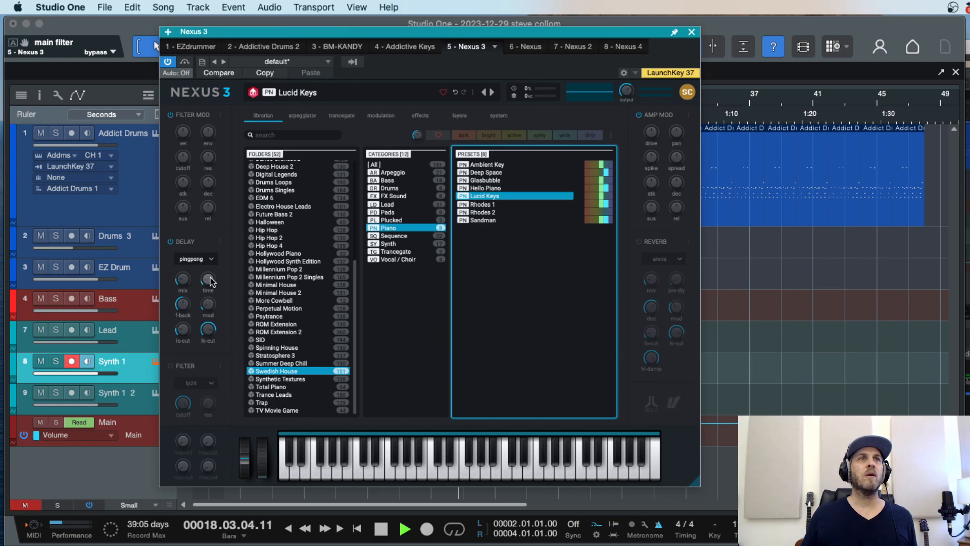
pyautogui.press('space')
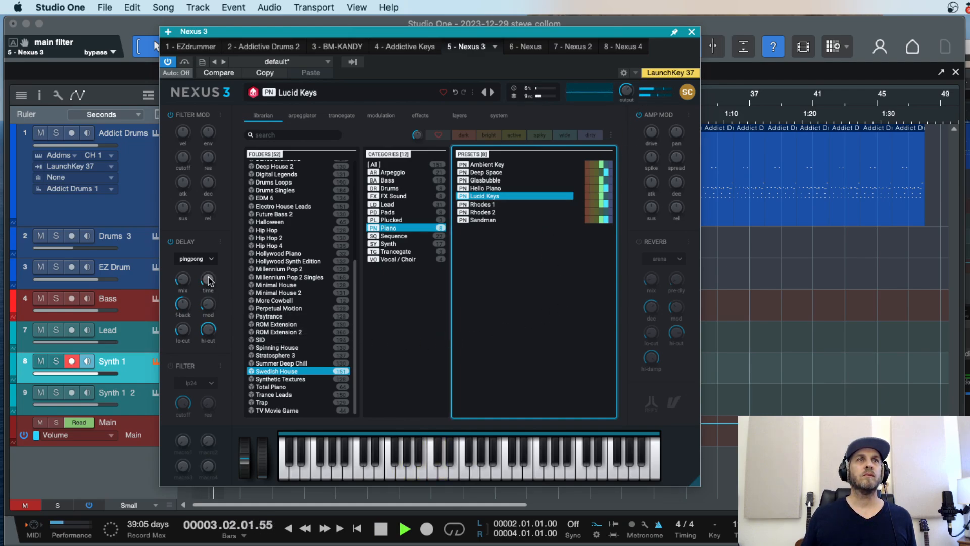
pyautogui.moveTo(208, 278); pyautogui.dragTo(208, 267)
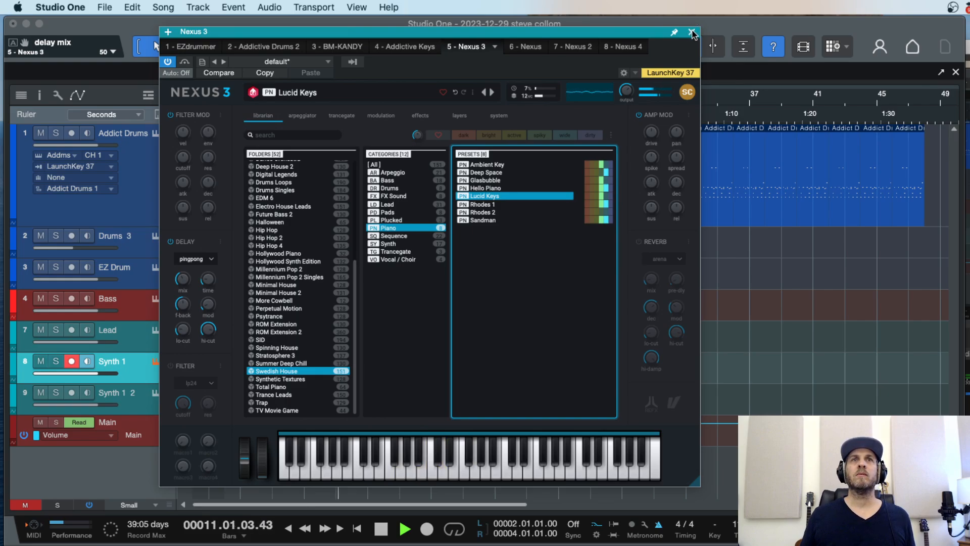
pyautogui.click(693, 33)
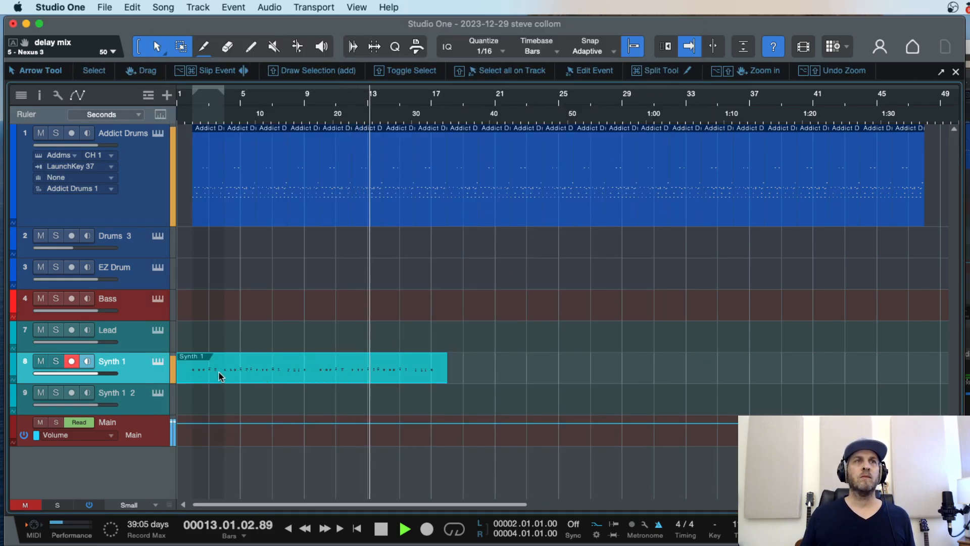
# Step: Duplicate the recorded Synth 1 part and move the copy so that it ends together with the drum part
pyautogui.press('super+d')
pyautogui.press('super+d')
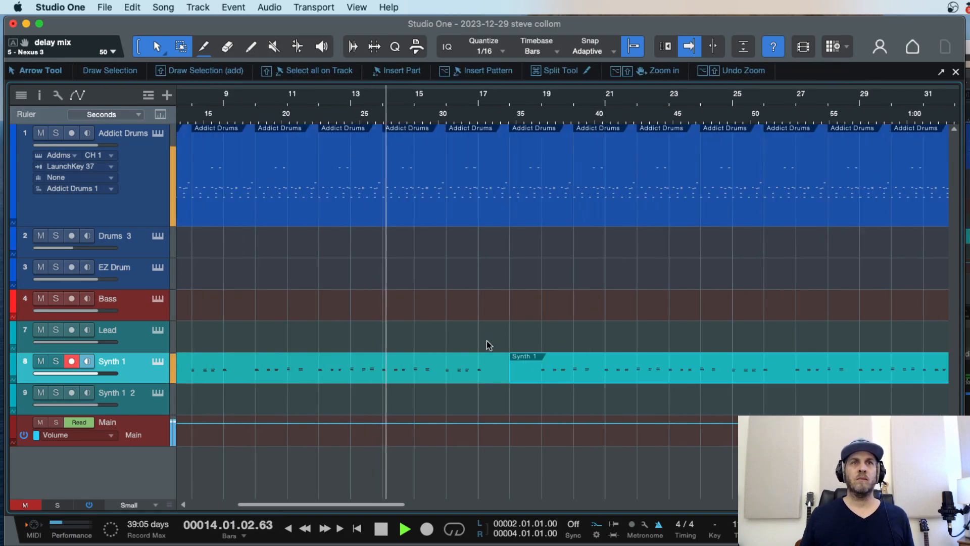
pyautogui.press('e')
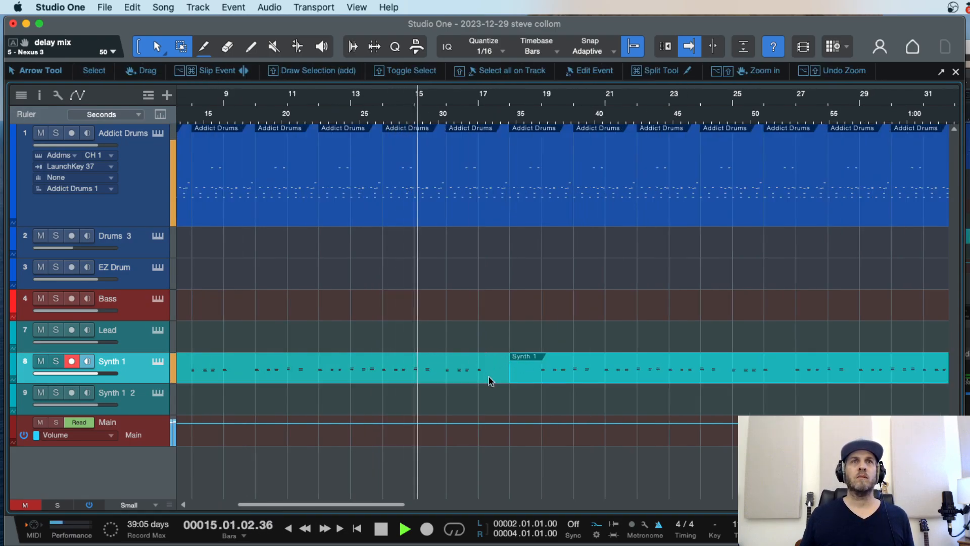
pyautogui.press('w')
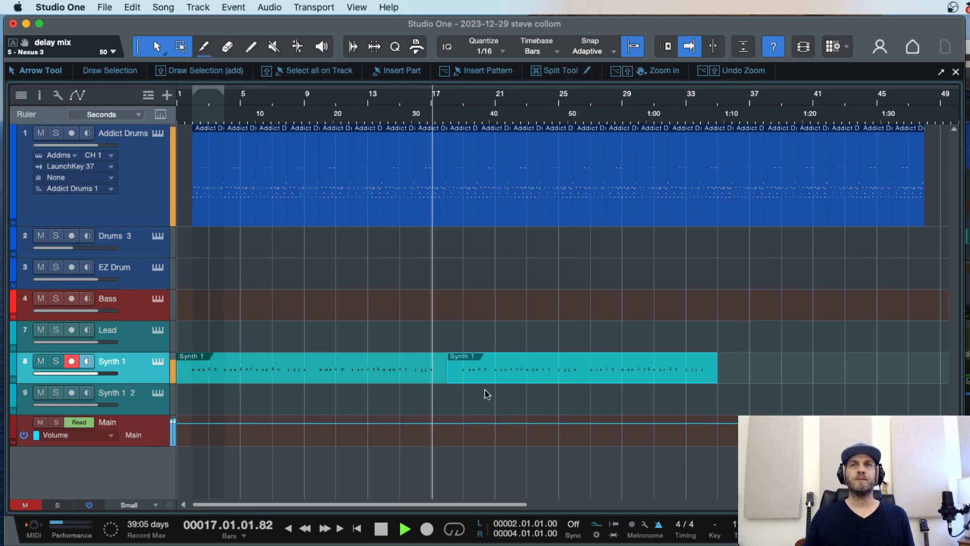
pyautogui.click(492, 395)
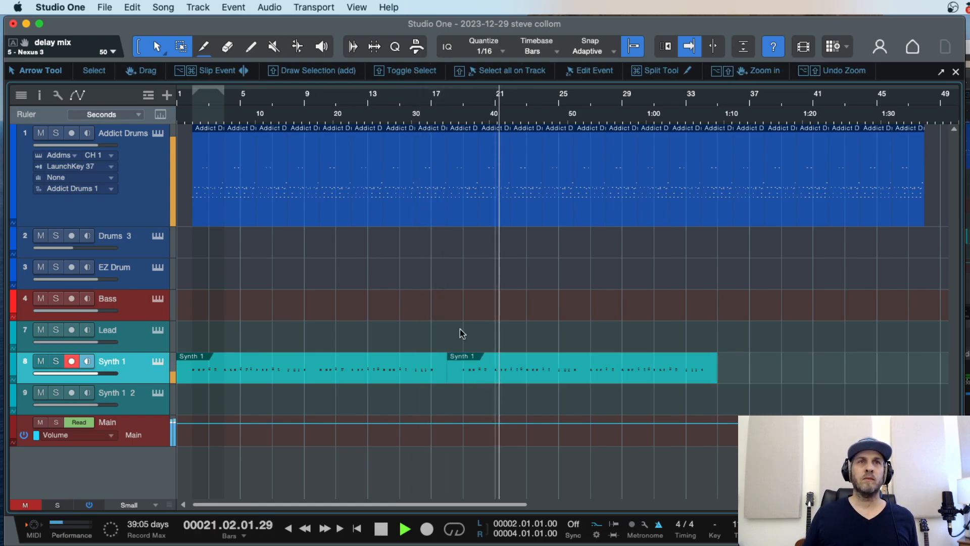
pyautogui.press('space')
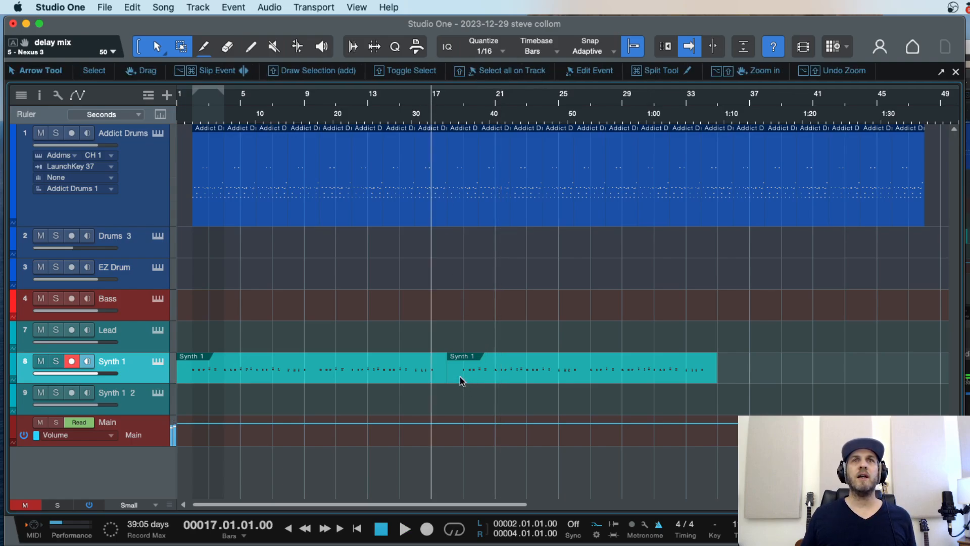
pyautogui.moveTo(461, 381); pyautogui.dragTo(671, 366)
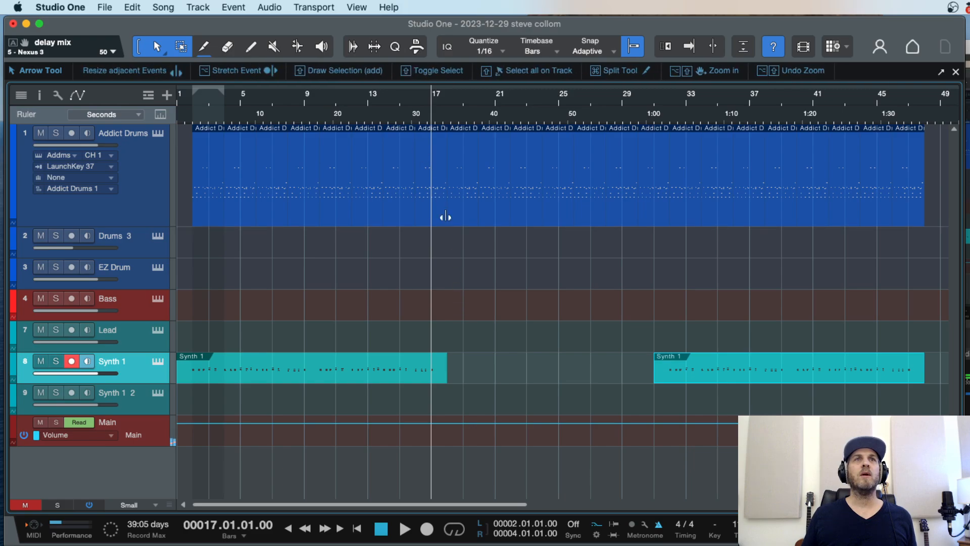
# Step: Play the song from around bar 15 to hear how the first Synth 1 part runs into the gap behind it
pyautogui.press('space')
pyautogui.press('e')
pyautogui.press('w')
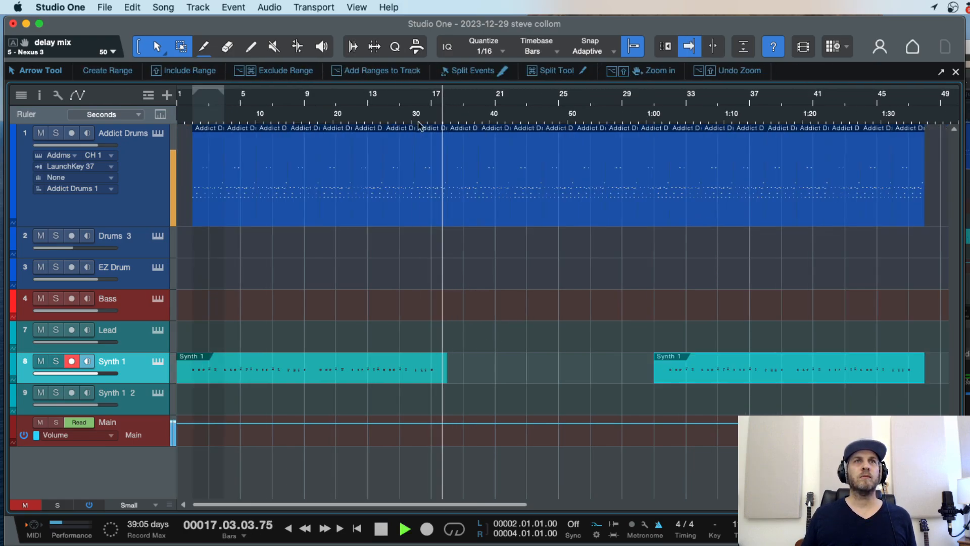
pyautogui.click(399, 97)
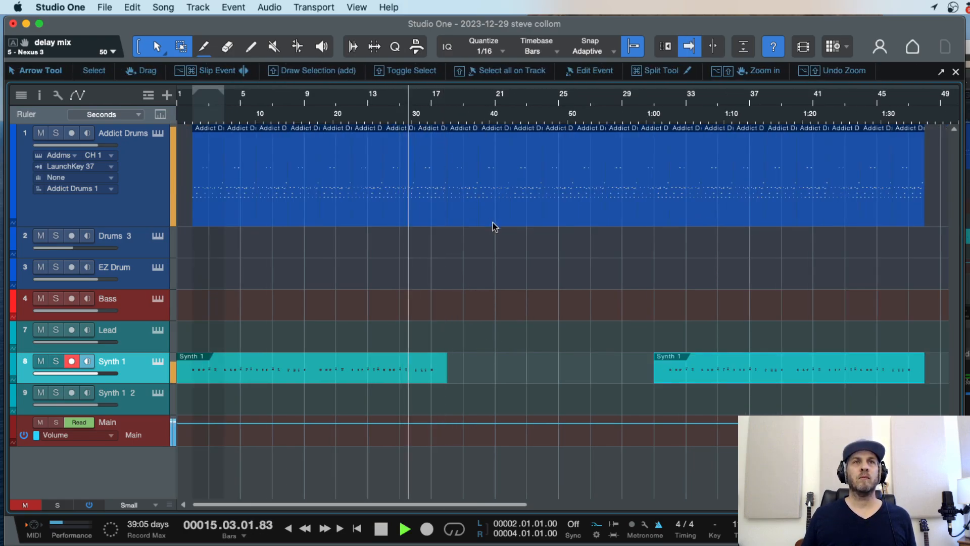
pyautogui.press('e')
pyautogui.press('e')
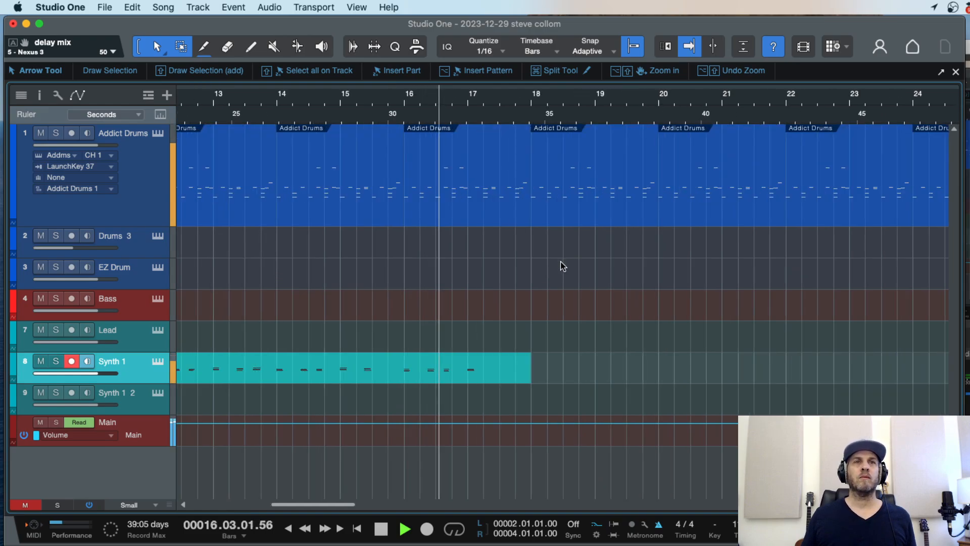
pyautogui.press('w')
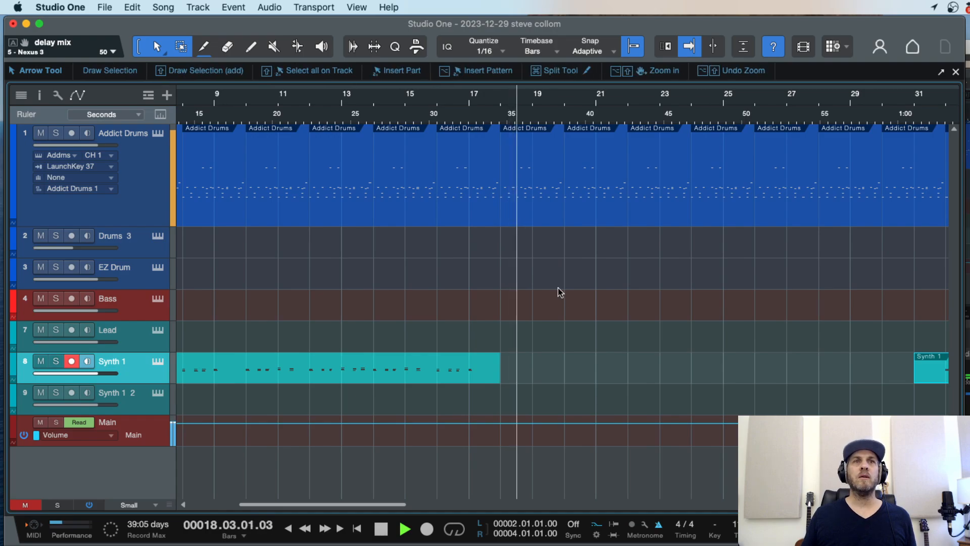
pyautogui.doubleClick(500, 99)
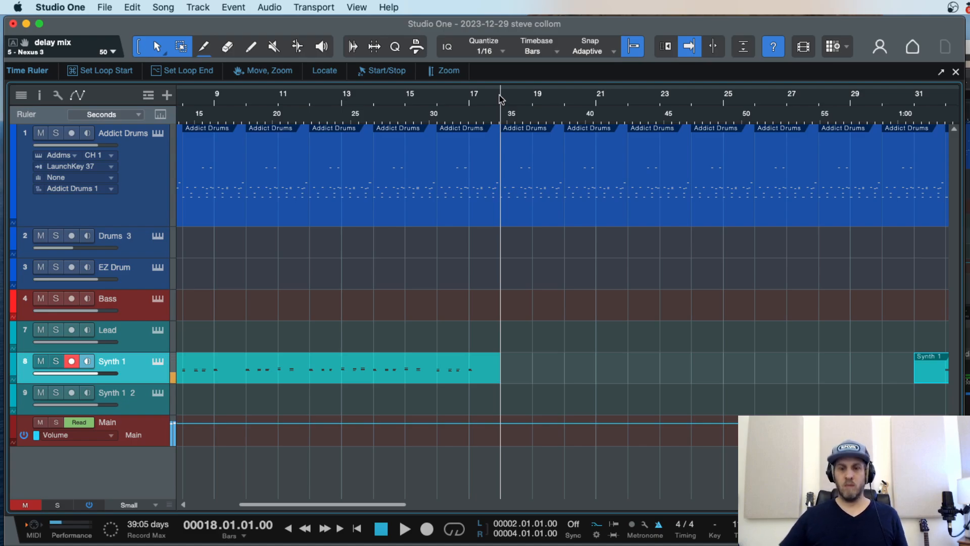
pyautogui.press('-')
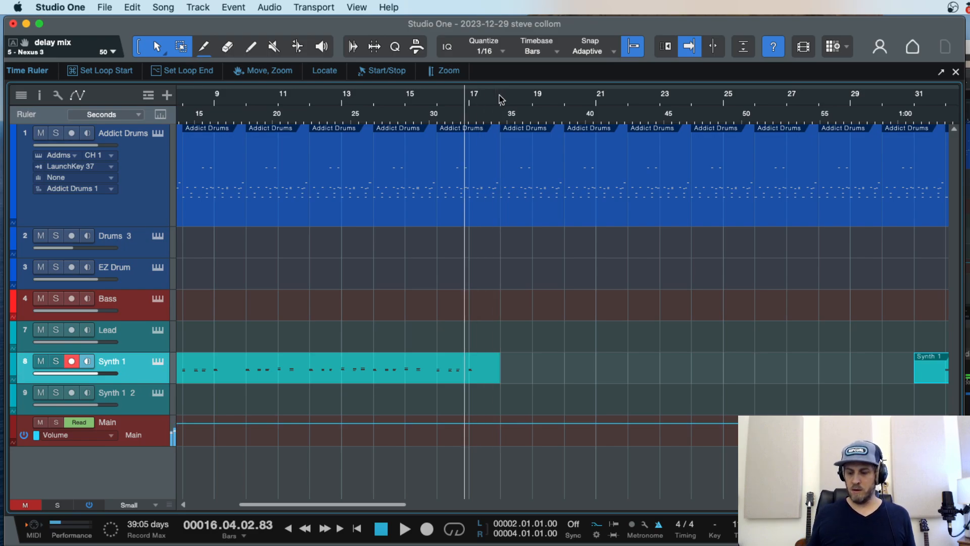
pyautogui.click(500, 100)
pyautogui.press('KP_Multiply')
pyautogui.press('space')
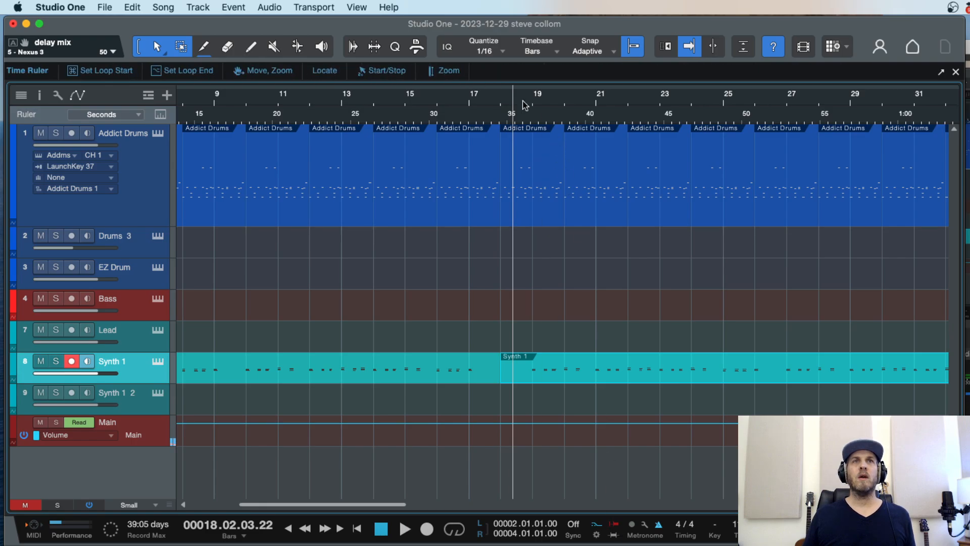
# Step: Delete the duplicated Synth 1 part that follows the first recording
pyautogui.click(492, 99)
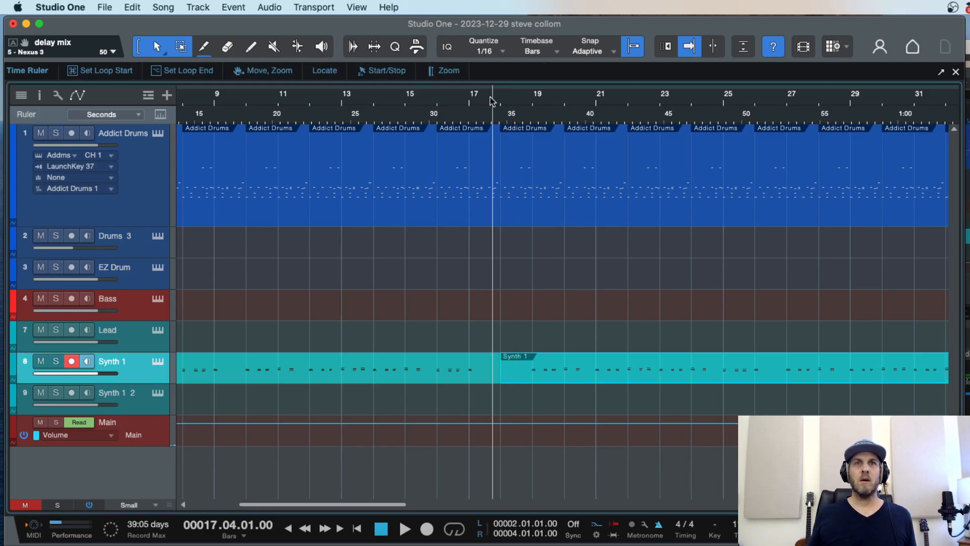
pyautogui.press('w')
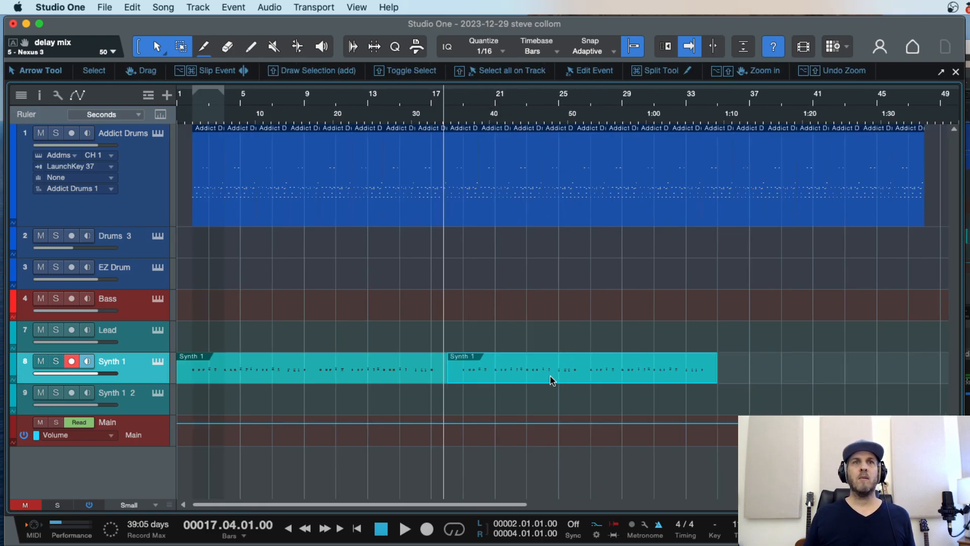
pyautogui.moveTo(550, 380); pyautogui.dragTo(743, 370)
pyautogui.press('Delete')
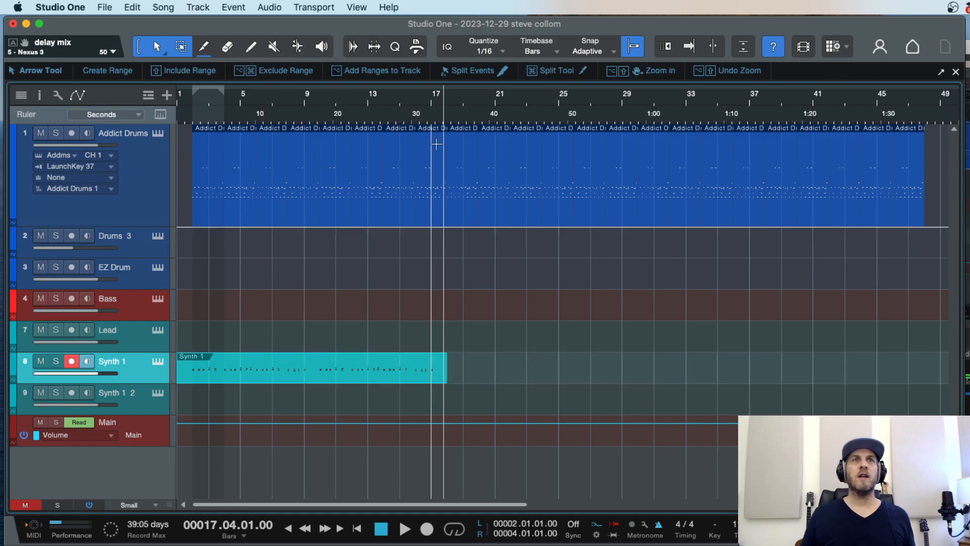
# Step: Try to record a second Synth 1 piano part from bar 17 to about bar 25, after auditioning that transition
pyautogui.click(419, 99)
pyautogui.press('e')
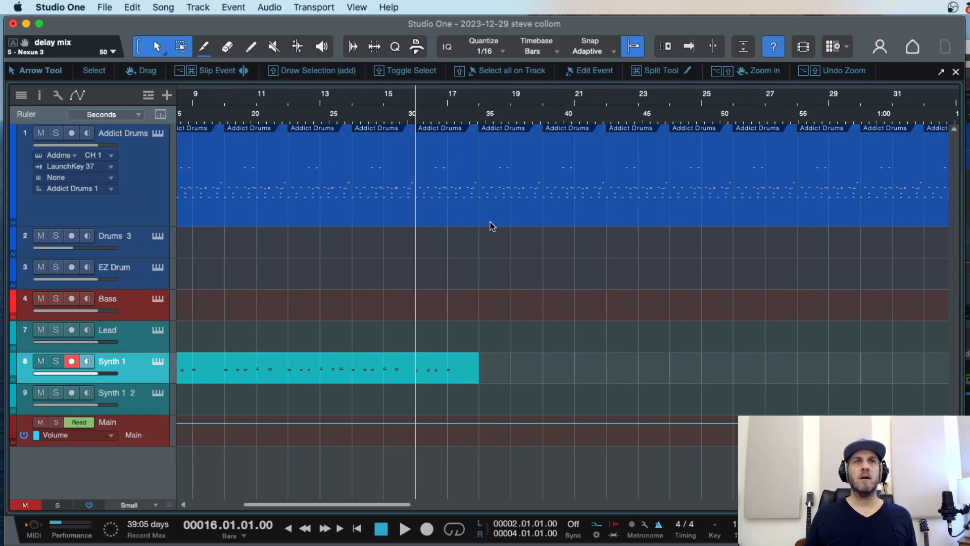
pyautogui.click(444, 97)
pyautogui.press('w')
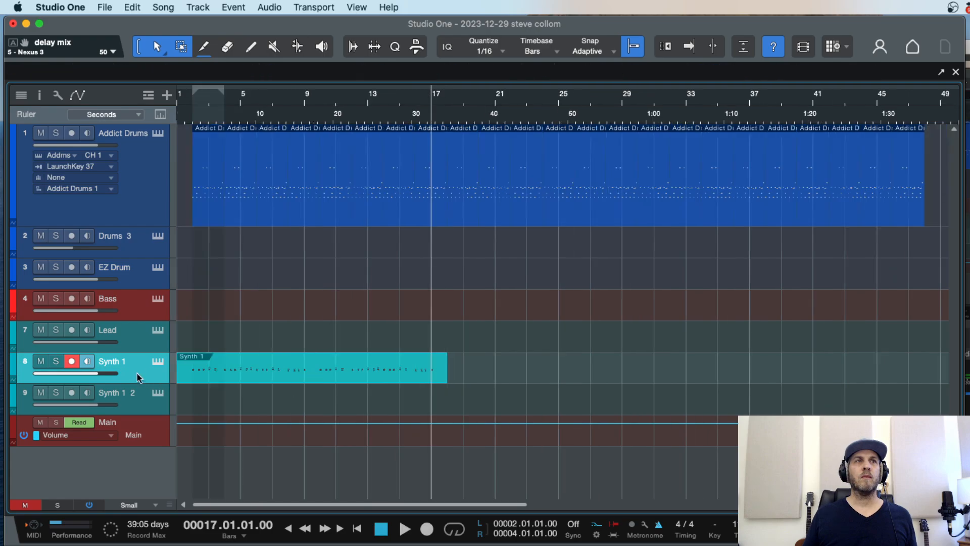
pyautogui.press('space')
pyautogui.press('f')
pyautogui.press('e')
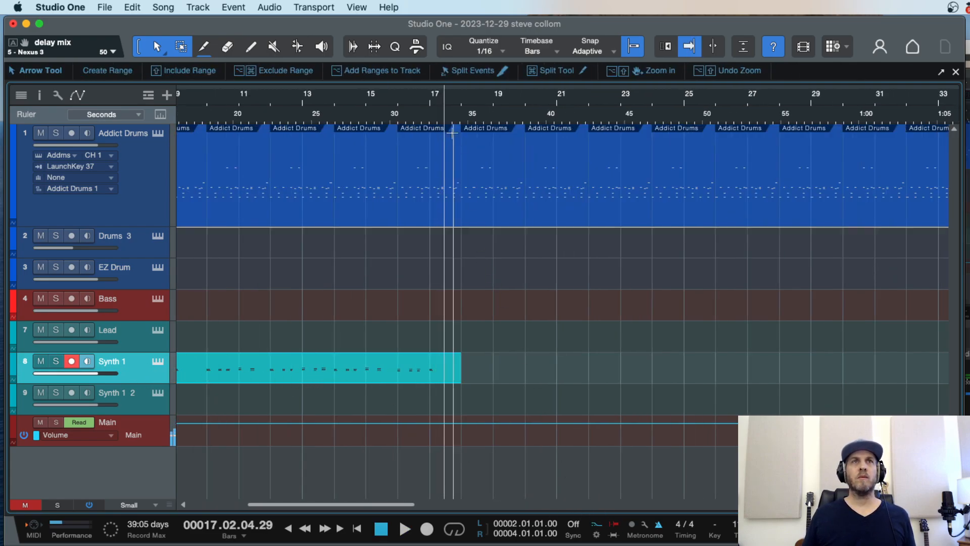
pyautogui.click(429, 97)
pyautogui.press('KP_Multiply')
pyautogui.press('e')
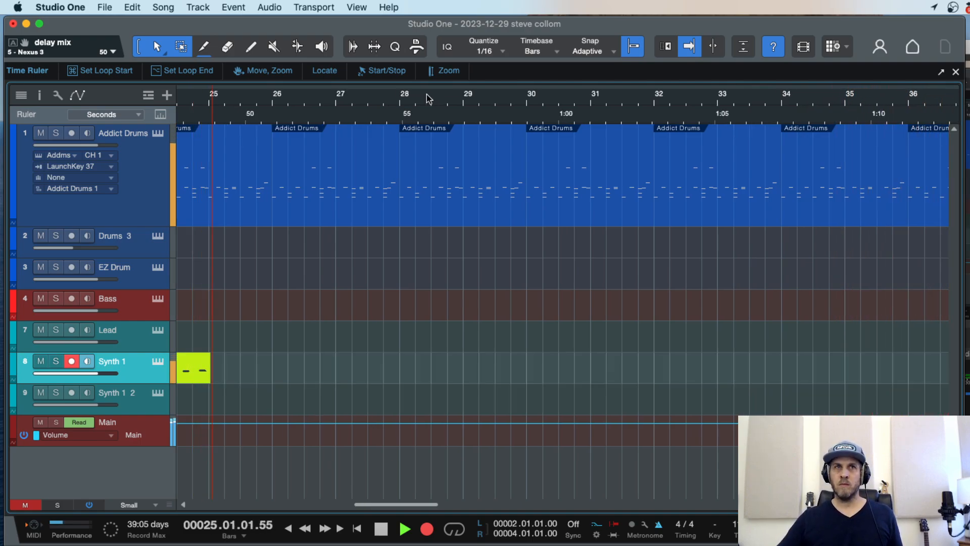
pyautogui.press('space')
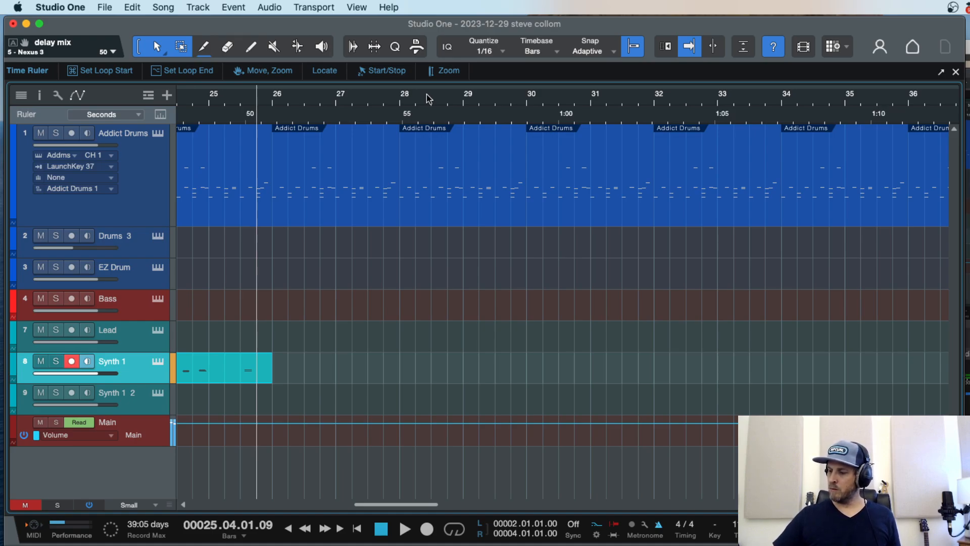
# Step: Remove the newly recorded Synth 1 take after bar 17 and start playback from bar 16
pyautogui.press('w')
pyautogui.press('w')
pyautogui.press('w')
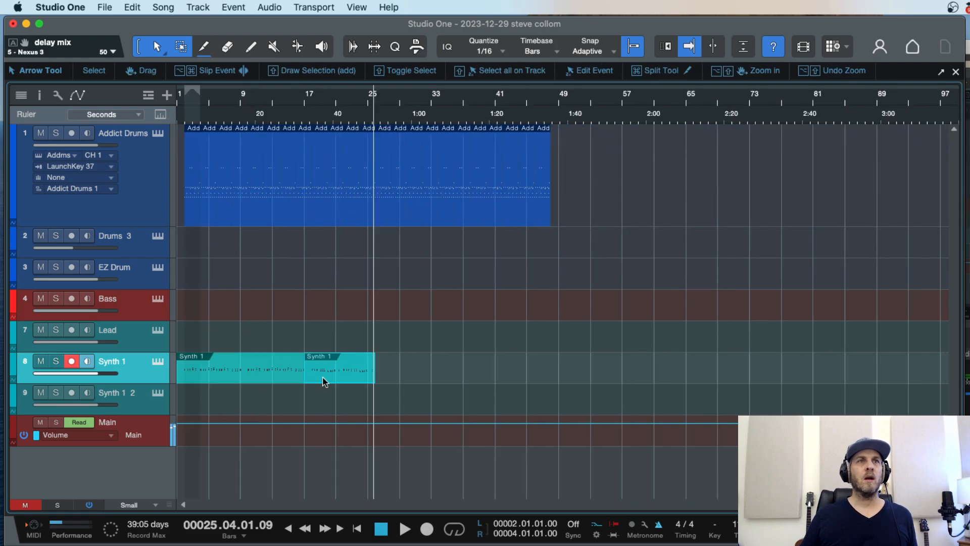
pyautogui.click(297, 116)
pyautogui.press('e')
pyautogui.press('e')
pyautogui.press('e')
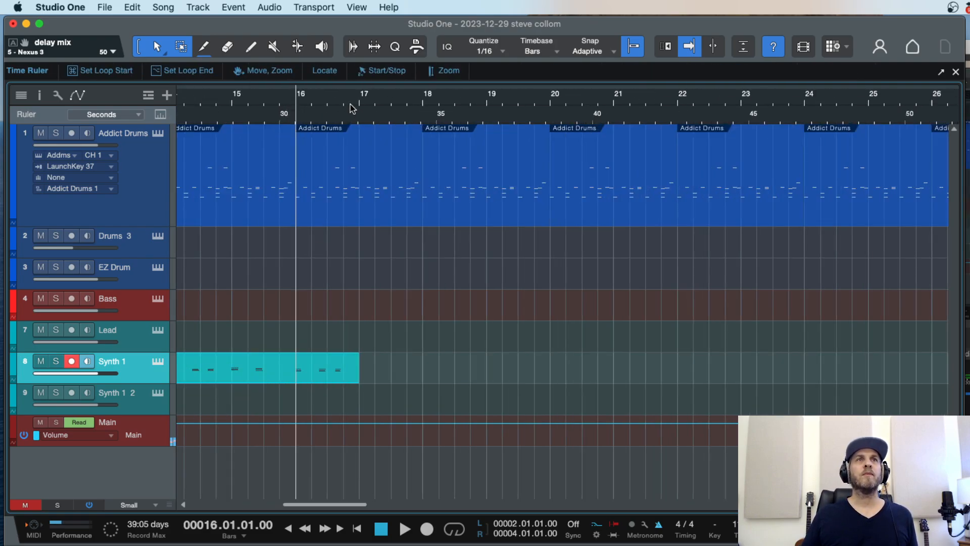
pyautogui.click(358, 104)
pyautogui.press('space')
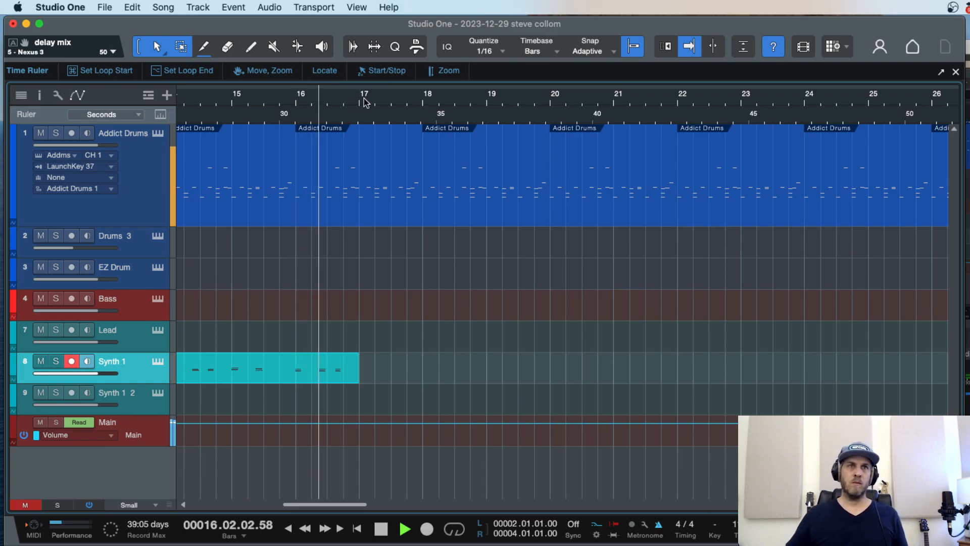
# Step: Try to record a second Synth 1 piano part over the drums up to about bar 29, and discard the take
pyautogui.press('KP_Multiply')
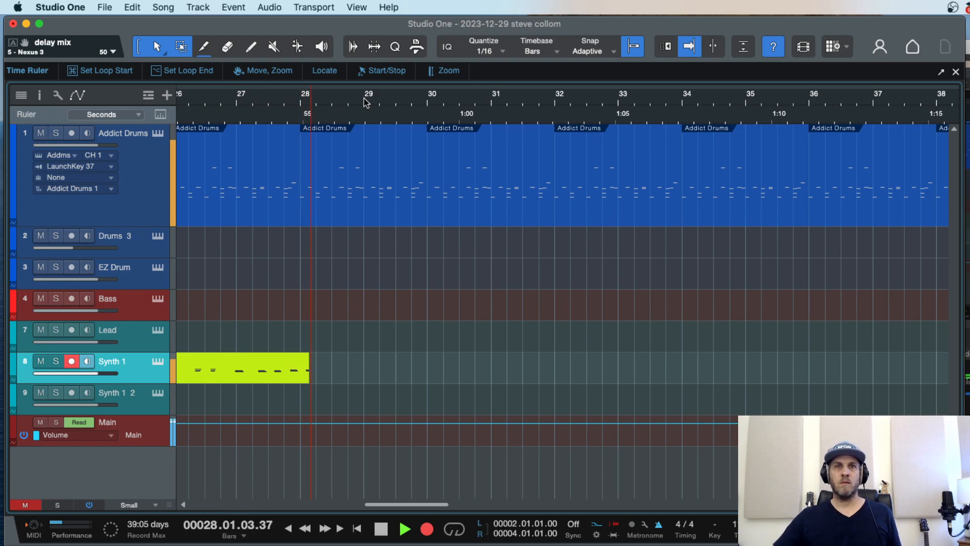
pyautogui.press('space')
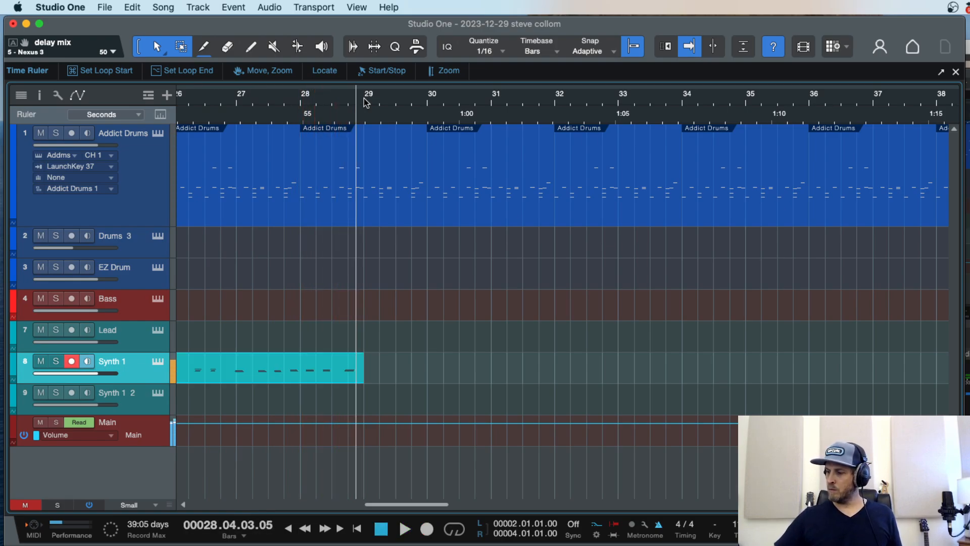
pyautogui.press('w')
pyautogui.press('w')
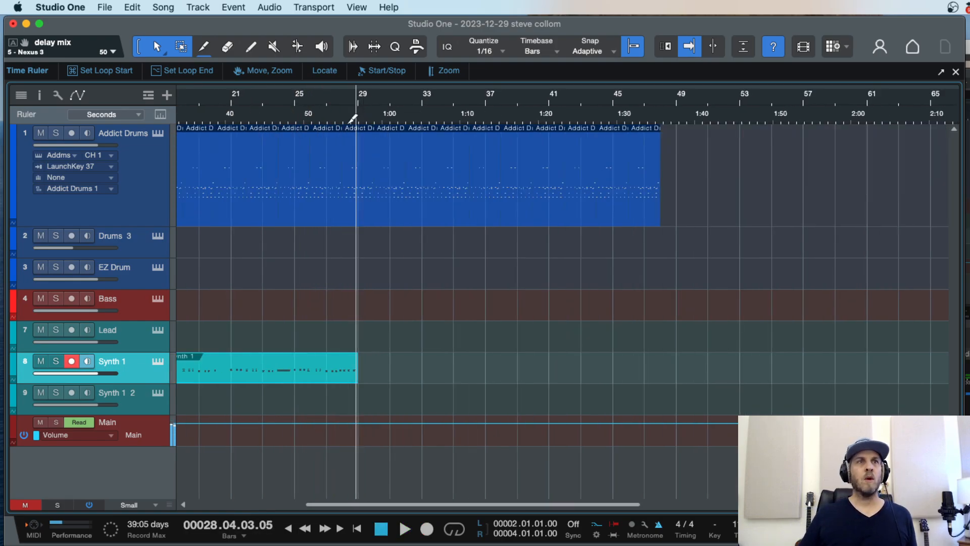
pyautogui.press('super+z')
pyautogui.press('w')
# Step: Record the second Synth 1 piano part again, from bar 16 to about bar 29
pyautogui.click(295, 111)
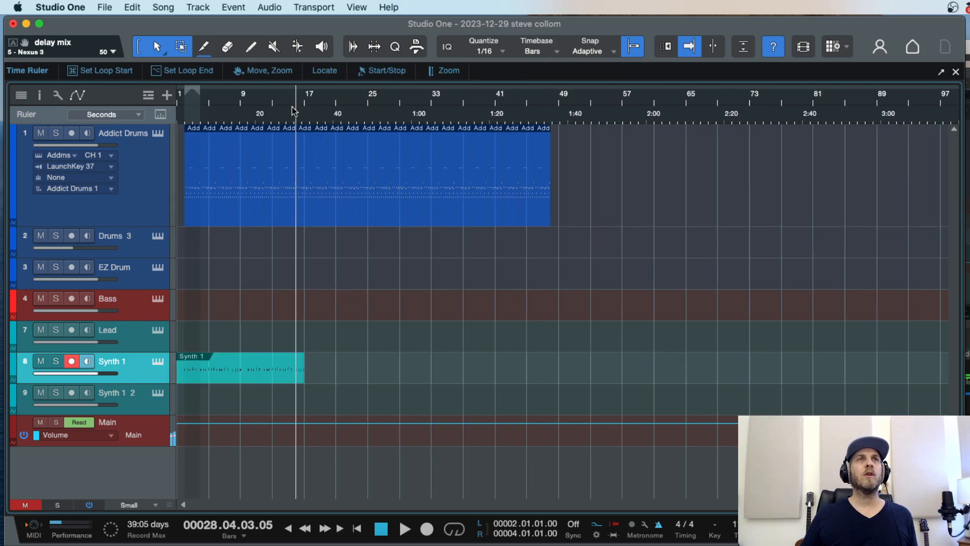
pyautogui.press('e')
pyautogui.press('e')
pyautogui.press('e')
pyautogui.click(345, 98)
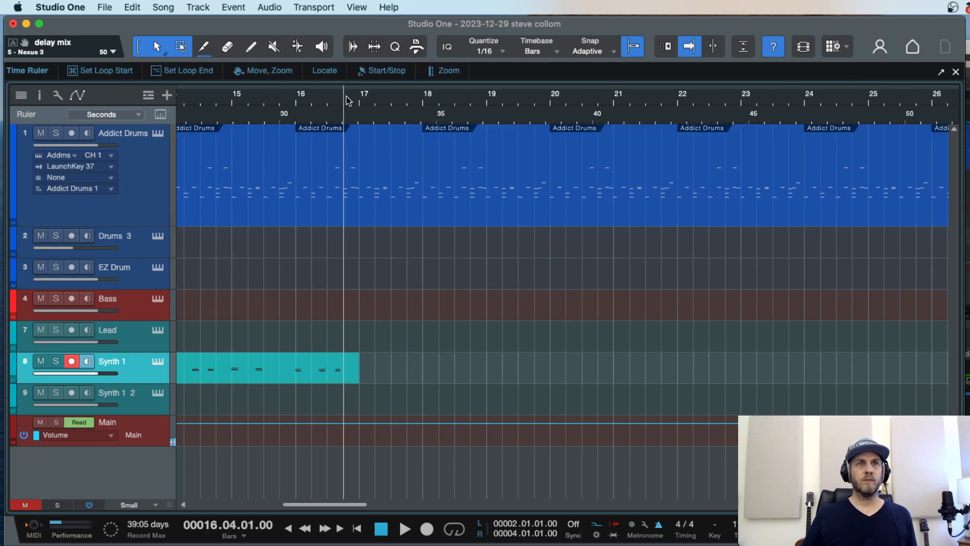
pyautogui.press('KP_Multiply')
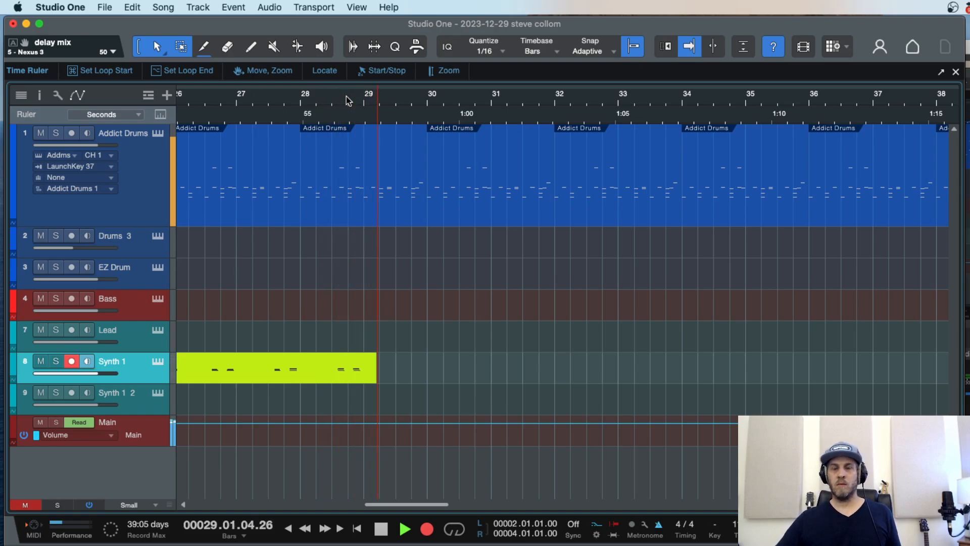
pyautogui.press('w')
pyautogui.press('w')
pyautogui.press('w')
pyautogui.press('space')
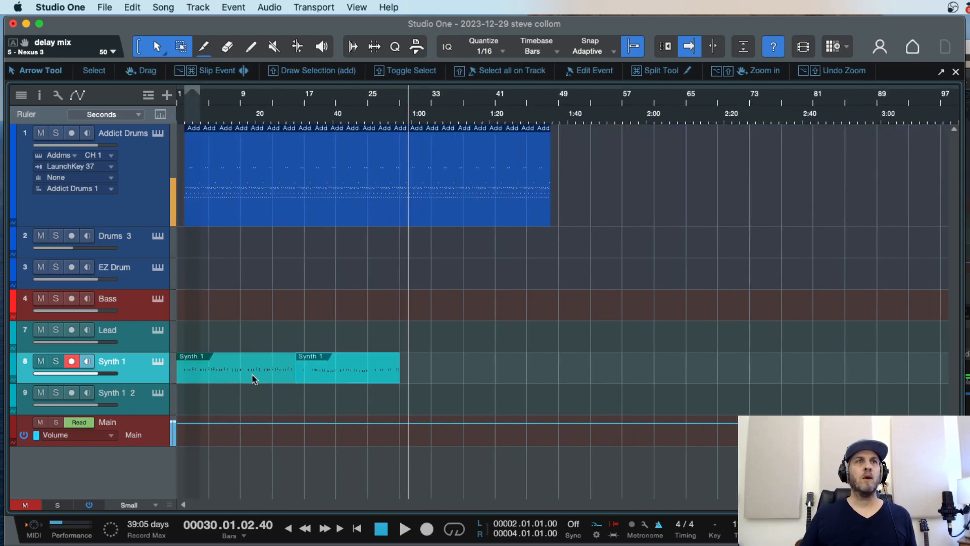
# Step: Place a copy of the first Synth 1 part at bar 29, directly behind the second part, and play that transition
pyautogui.click(223, 376)
pyautogui.moveTo(220, 371); pyautogui.dragTo(442, 362)
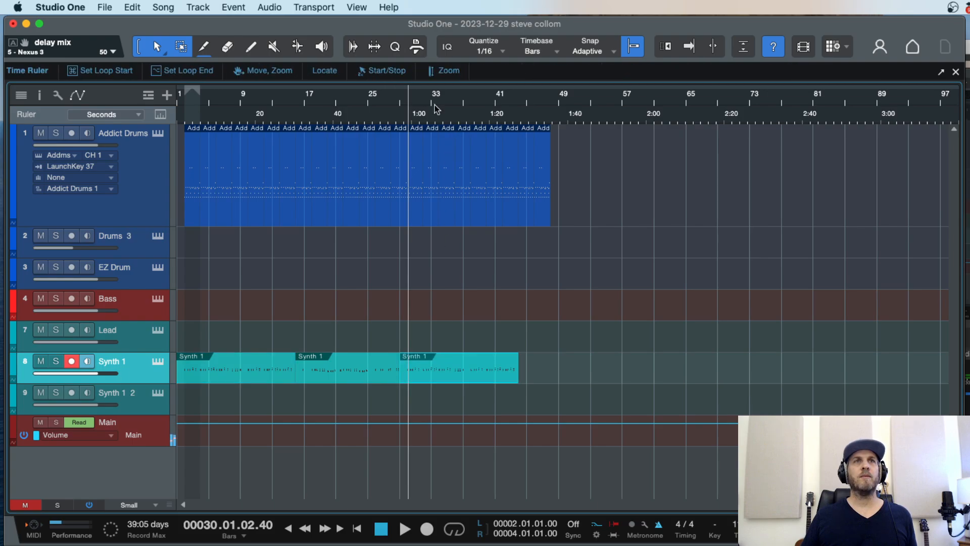
pyautogui.click(401, 99)
pyautogui.press('e')
pyautogui.press('e')
pyautogui.press('e')
pyautogui.press('space')
# Step: Try splitting the copied Synth 1 part shortly before bar 30 and shifting the remainder back to about bar 28, beat 4
pyautogui.keyDown('super'); pyautogui.click(450, 361); pyautogui.keyUp('super')
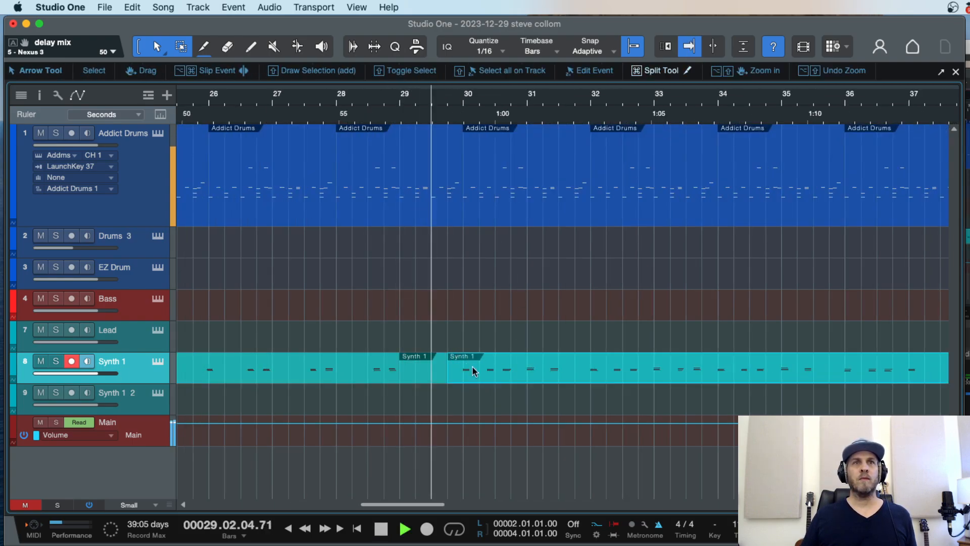
pyautogui.moveTo(498, 375); pyautogui.dragTo(446, 374)
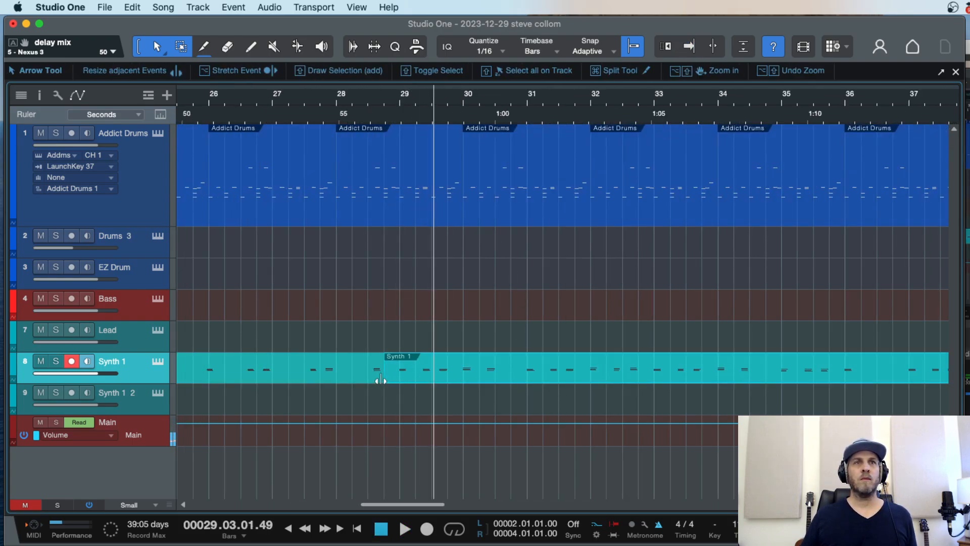
pyautogui.moveTo(382, 379); pyautogui.dragTo(395, 378)
pyautogui.press('super+z')
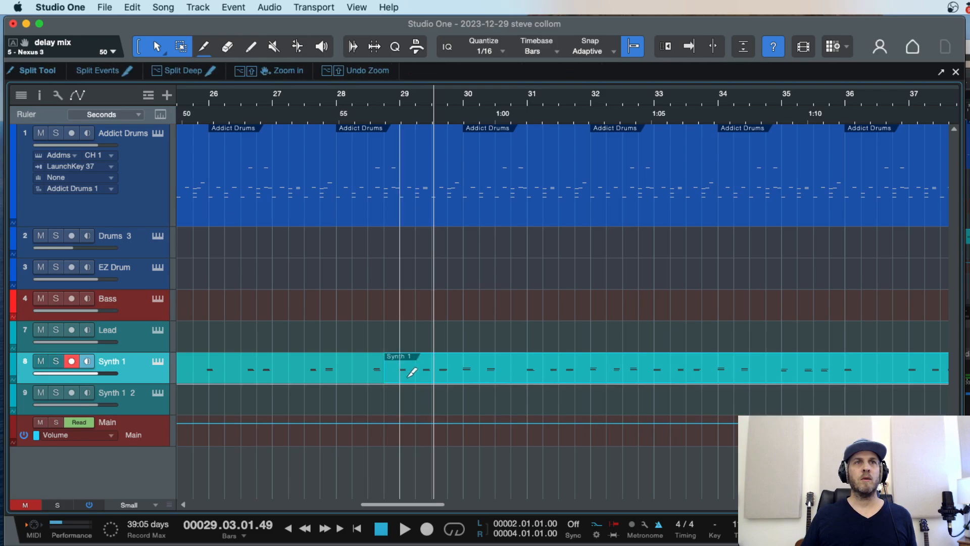
pyautogui.press('super+z')
# Step: Split the copied Synth 1 part at bar 30, delete the short piece before the cut and move the remainder to bar 29
pyautogui.keyDown('super'); pyautogui.click(464, 360); pyautogui.keyUp('super')
pyautogui.click(456, 375)
pyautogui.press('Delete')
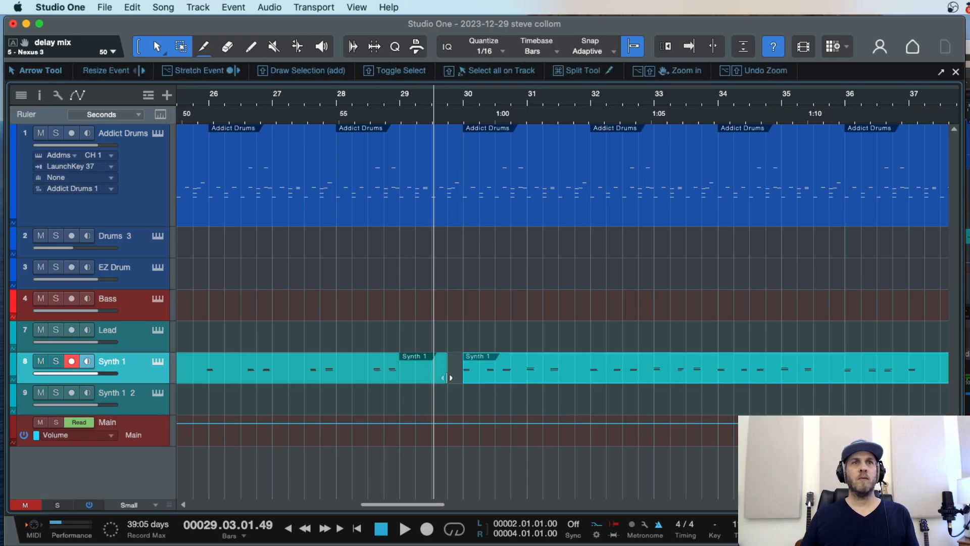
pyautogui.click(443, 378)
pyautogui.moveTo(466, 372); pyautogui.dragTo(403, 373)
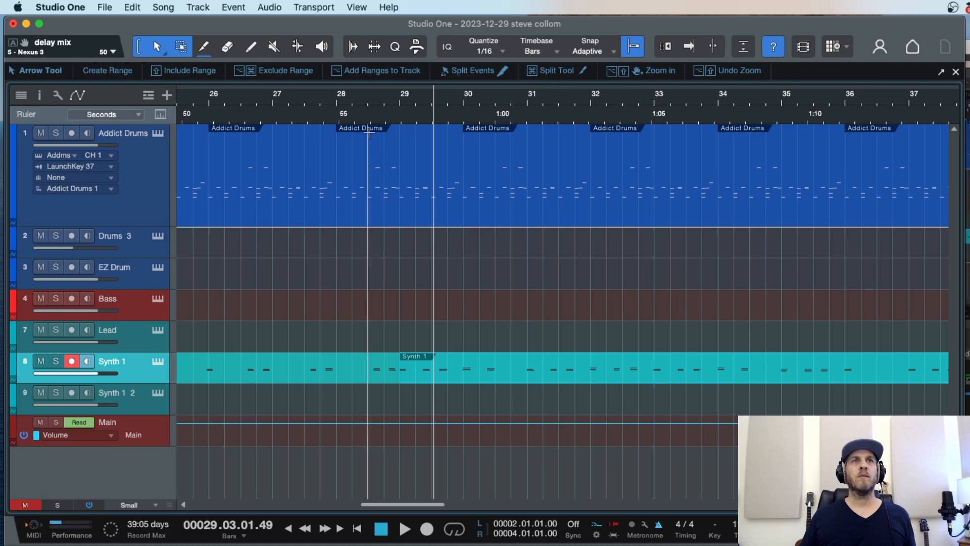
# Step: Audition the transition around bar 29 and move the copied Synth 1 part so it starts at bar 30
pyautogui.click(352, 114)
pyautogui.press('space')
pyautogui.press('w')
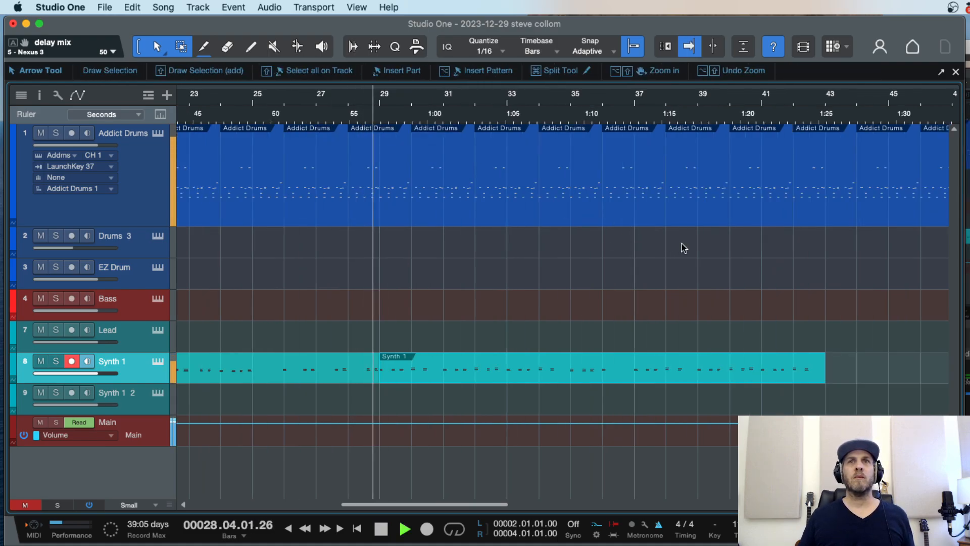
pyautogui.press('e')
pyautogui.press('e')
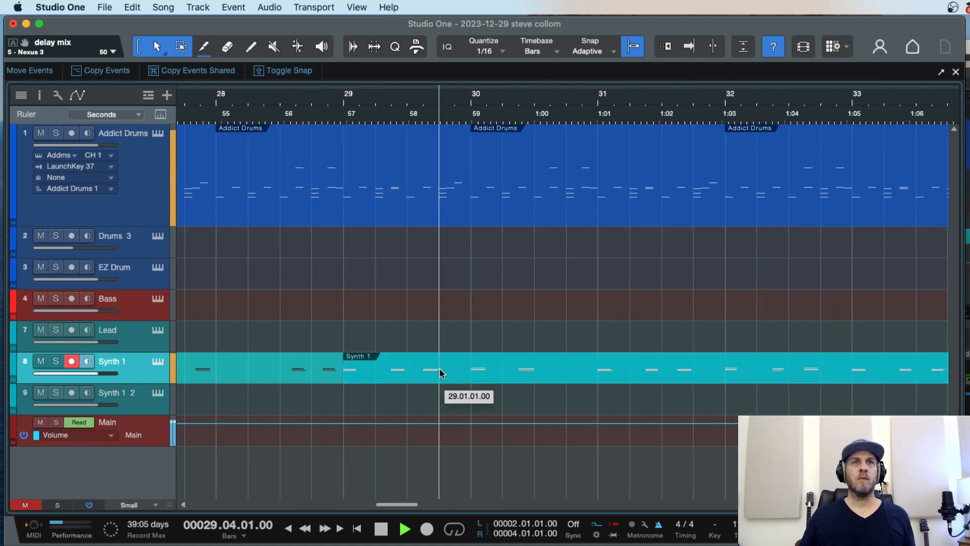
pyautogui.moveTo(539, 359); pyautogui.dragTo(554, 359)
pyautogui.press('w')
pyautogui.press('w')
pyautogui.press('w')
pyautogui.press('w')
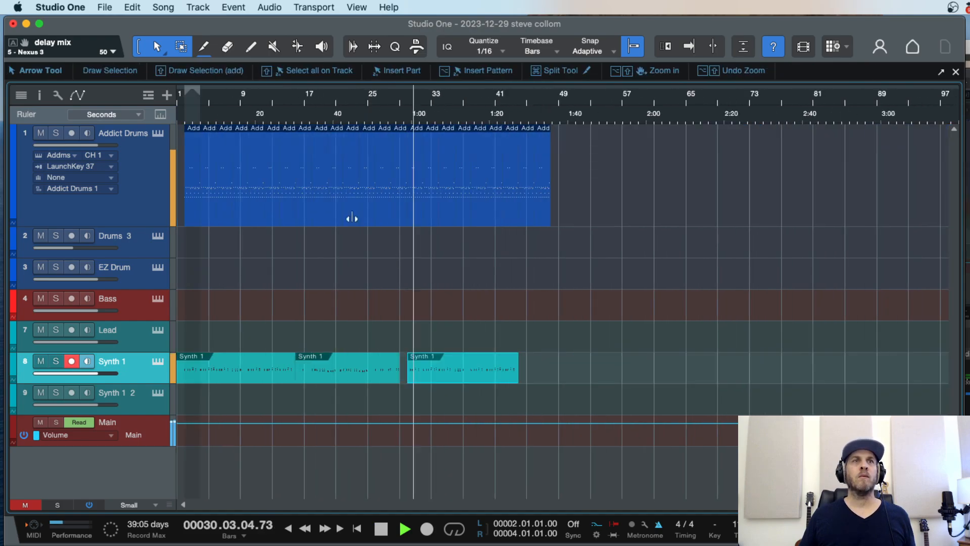
pyautogui.press('space')
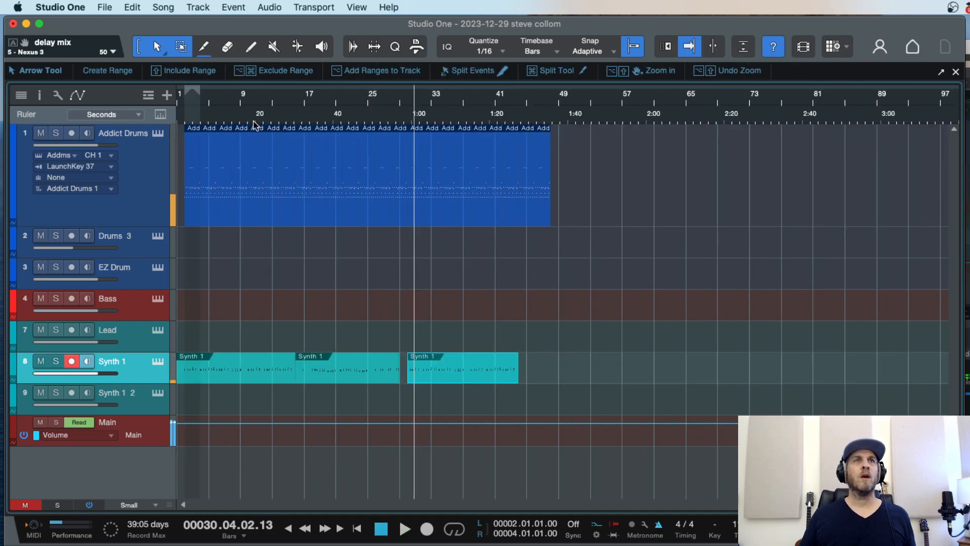
# Step: Trim the start of the second Synth 1 part to bar 16, beat 4, and split it at bar 17, beat 4
pyautogui.doubleClick(272, 99)
pyautogui.press('e')
pyautogui.press('e')
pyautogui.press('e')
pyautogui.moveTo(454, 383); pyautogui.dragTo(506, 380)
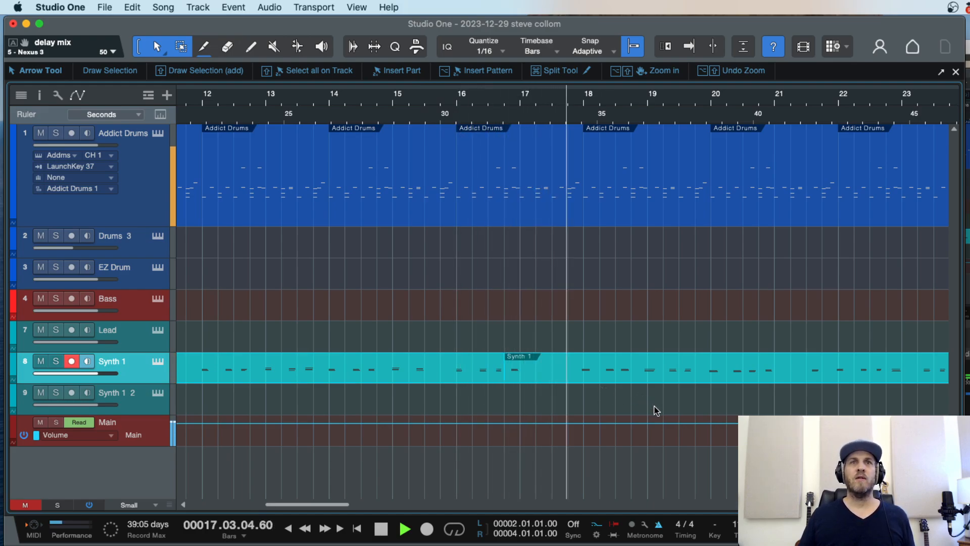
pyautogui.press('w')
pyautogui.click(586, 350)
pyautogui.press('1')
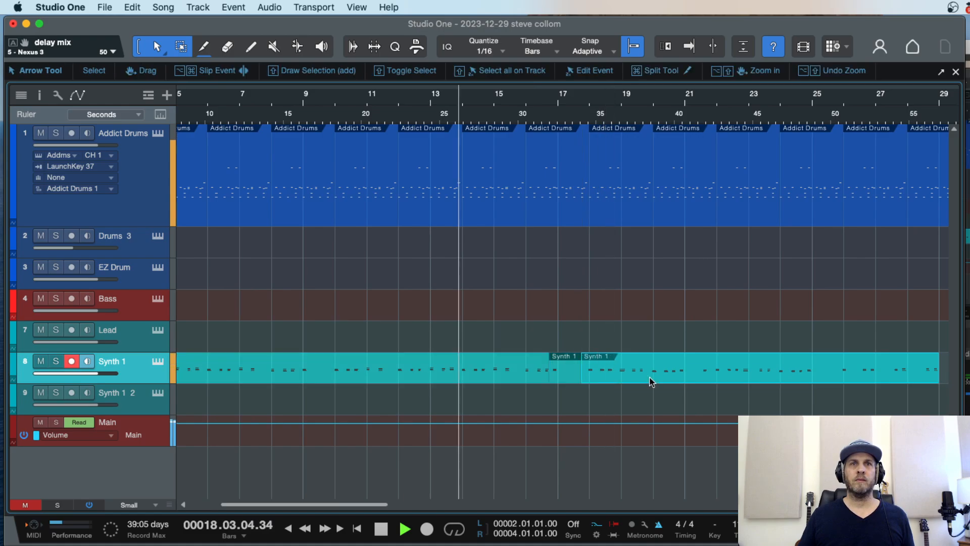
pyautogui.press('w')
pyautogui.hotkey('shift', 'h')
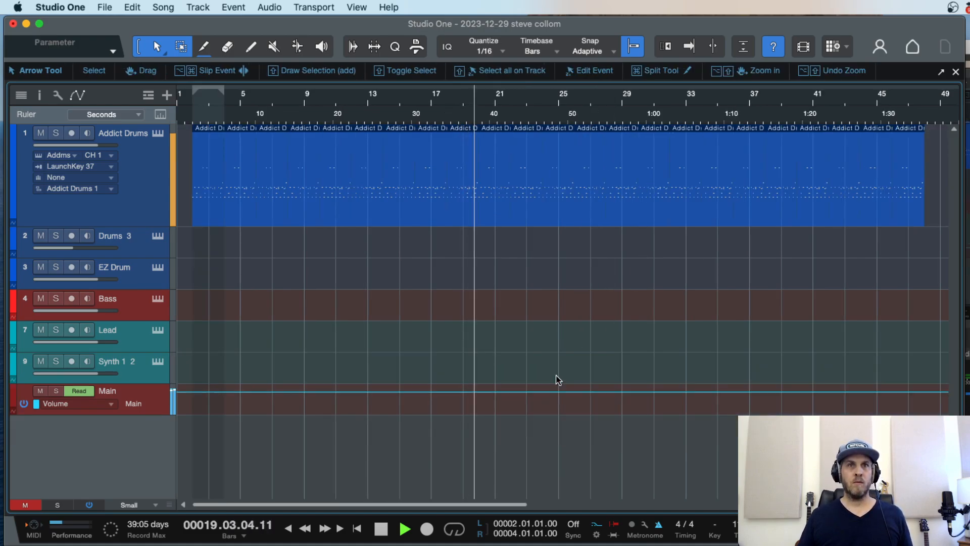
pyautogui.press('space')
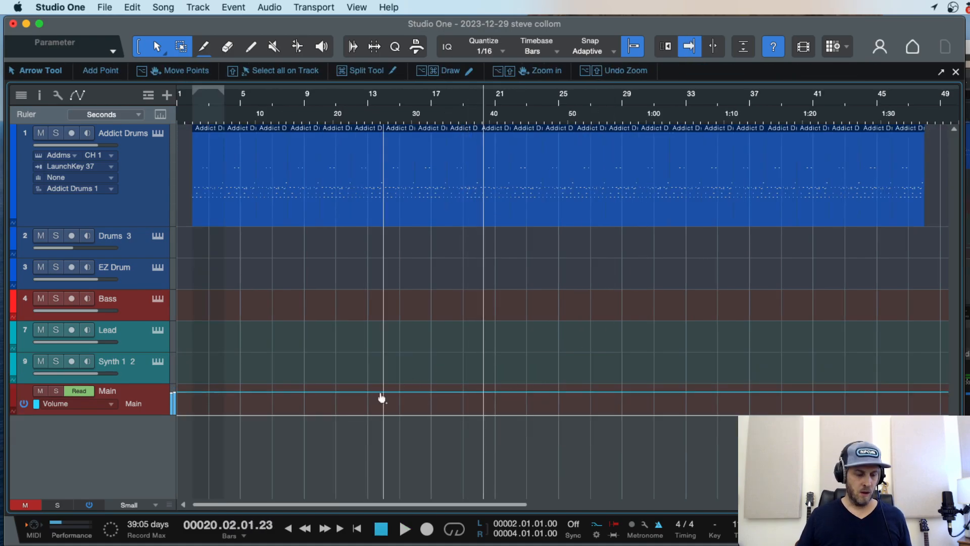
# Step: Show the hidden Synth 1 track in the arrangement again and re-enable it
pyautogui.hotkey('shift', 't')
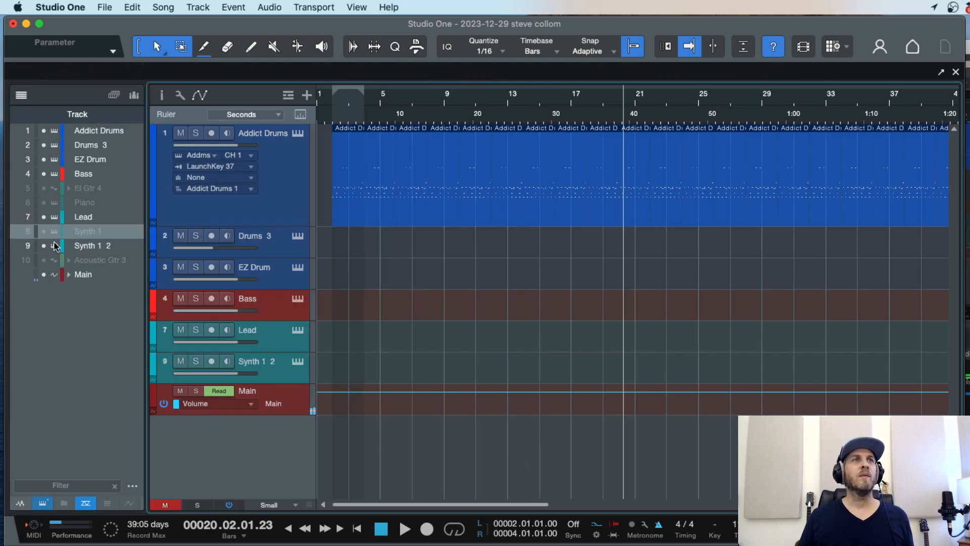
pyautogui.click(43, 232)
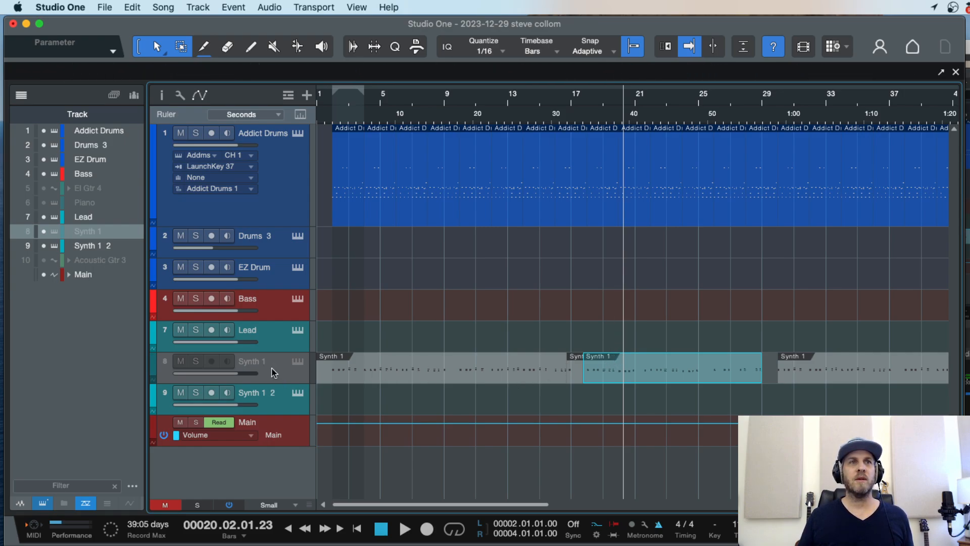
pyautogui.moveTo(287, 382); pyautogui.dragTo(289, 391)
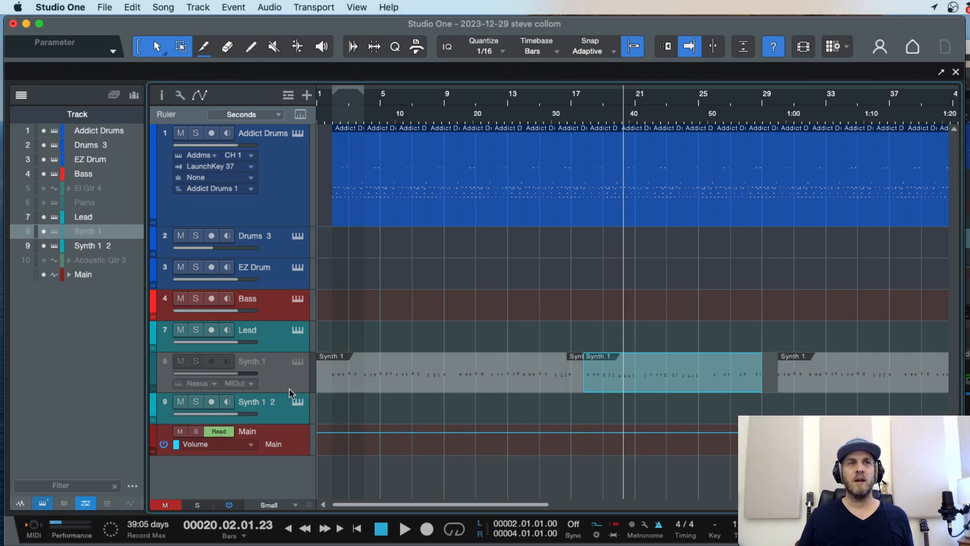
pyautogui.rightClick(286, 378)
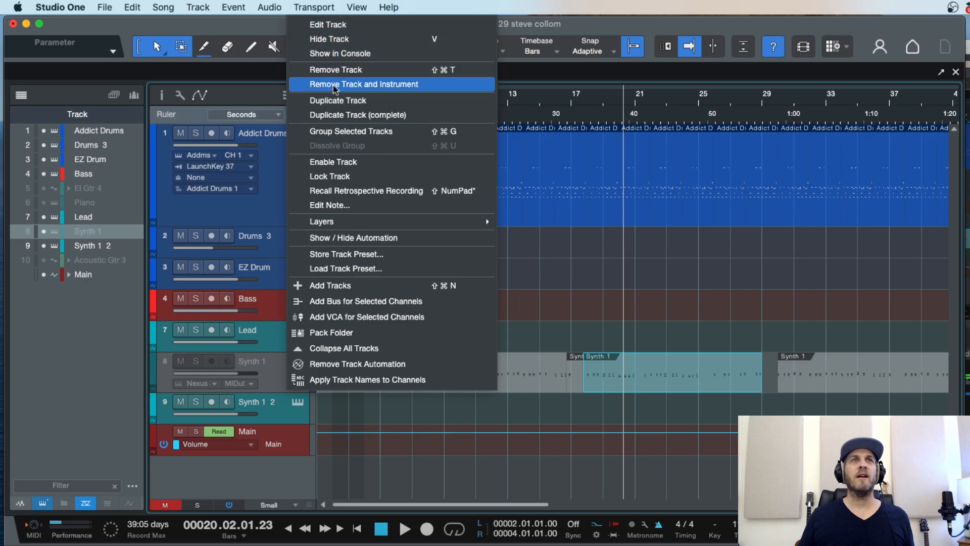
pyautogui.click(340, 161)
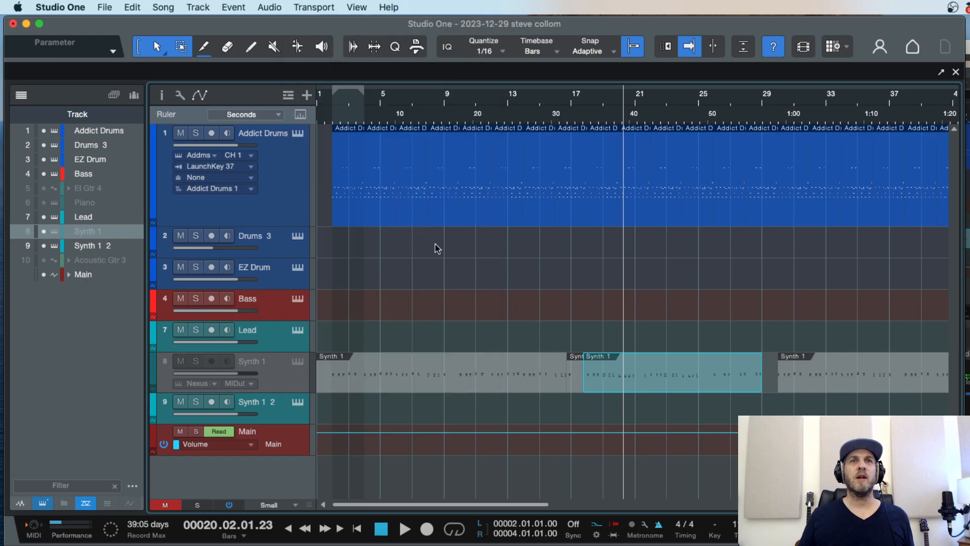
pyautogui.click(373, 334)
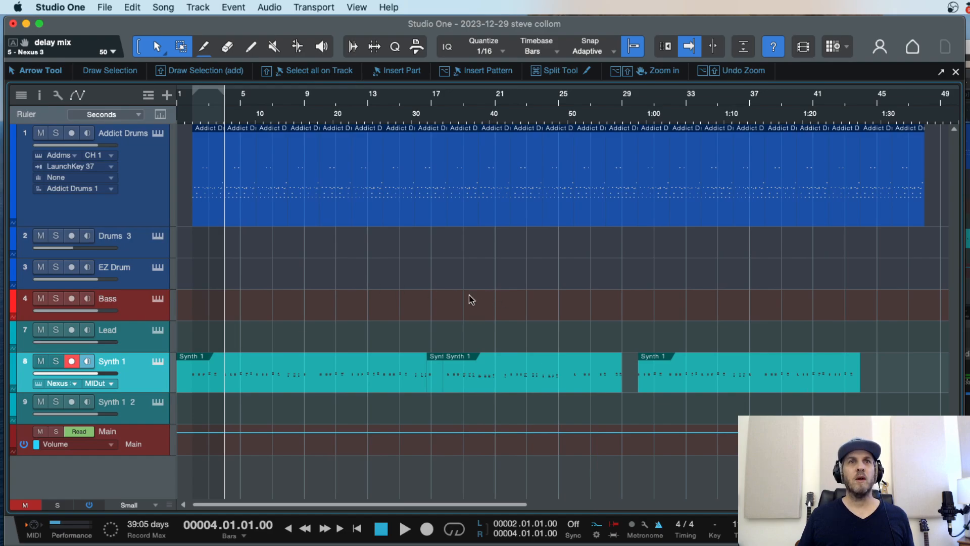
# Step: Play the song from bar 16 to check the transition into the second Synth 1 part and its phrases up to bar 25
pyautogui.click(423, 97)
pyautogui.press('e')
pyautogui.press('e')
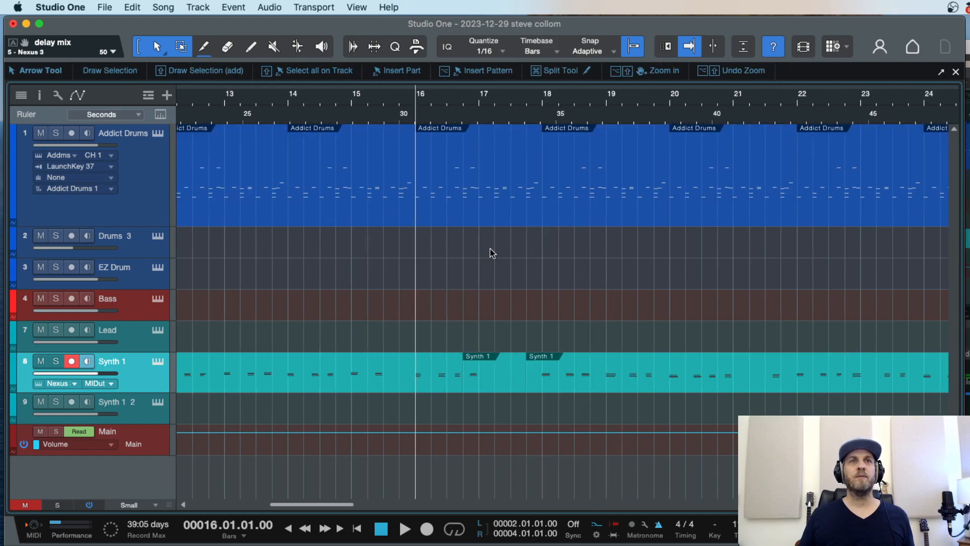
pyautogui.press('space')
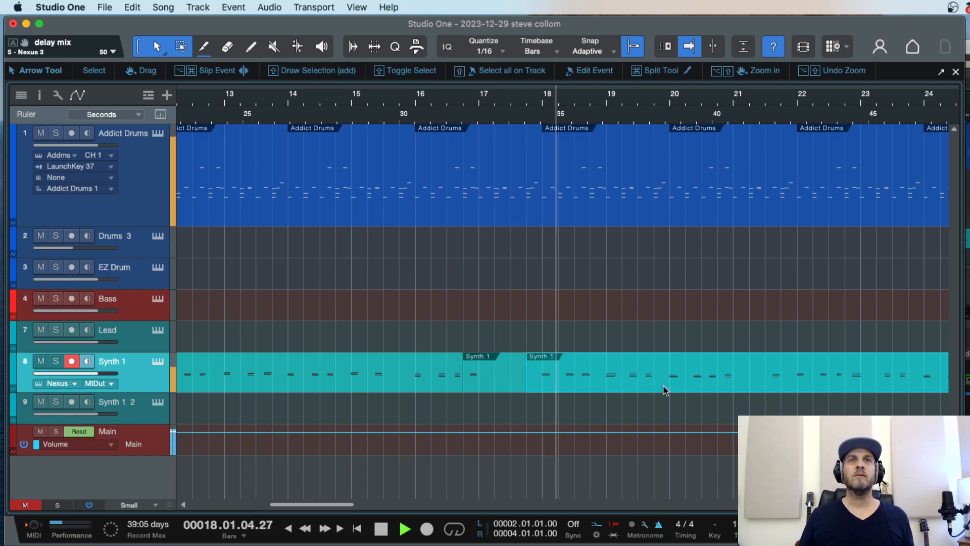
pyautogui.hscroll(2, 678, 393)
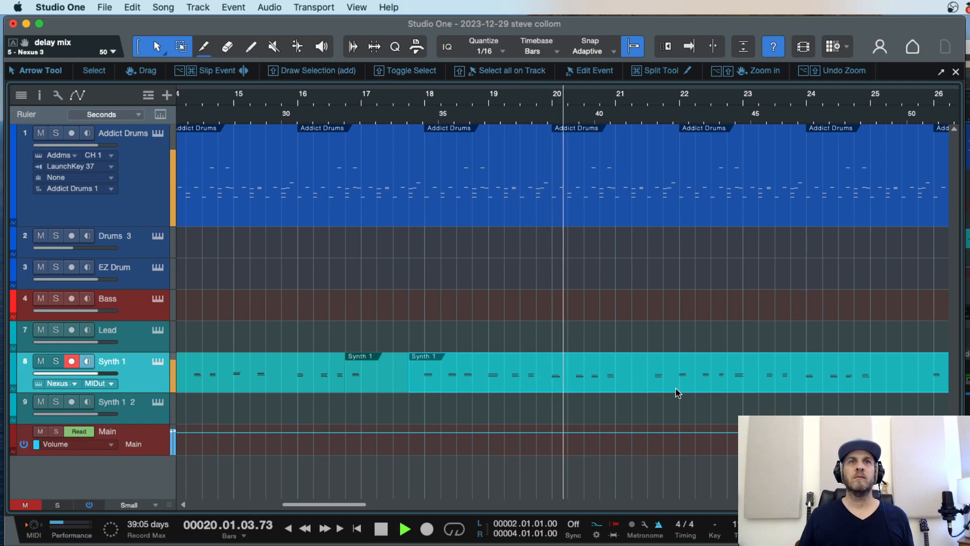
pyautogui.hscroll(1, 678, 393)
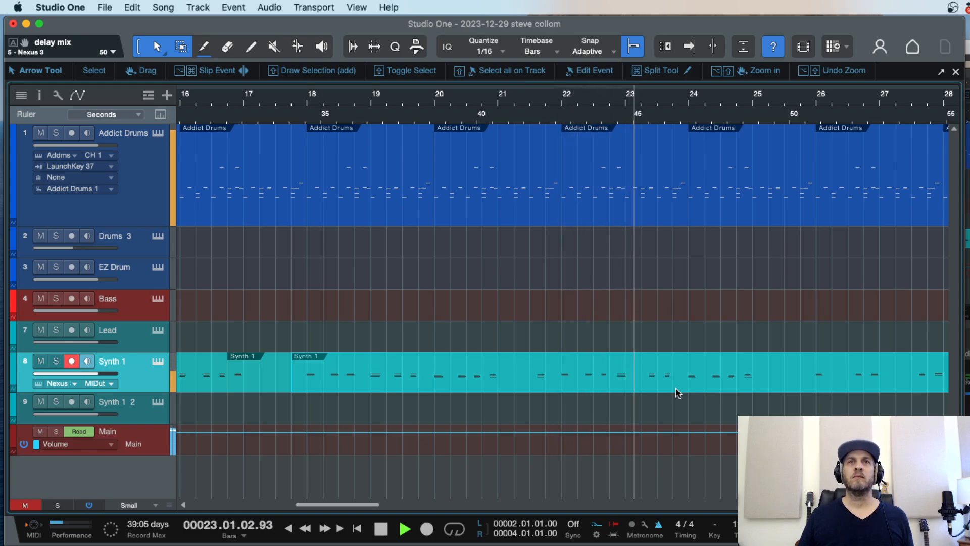
pyautogui.hscroll(4, 675, 390)
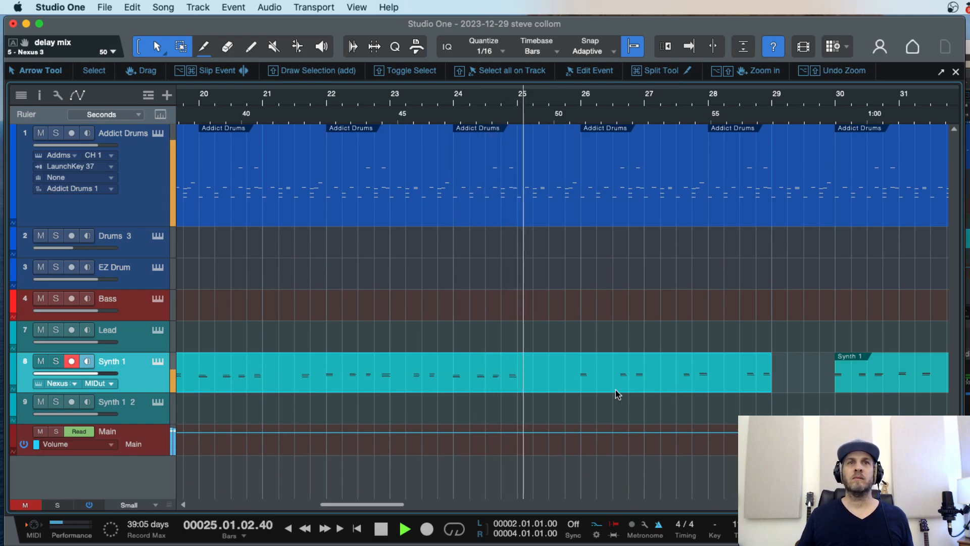
# Step: Split the Synth 1 part at bar 25, beat 4, and around the chord before bar 28, at bar 27, beat 4, and bar 28, beat 2
pyautogui.keyDown('alt'); pyautogui.click(565, 374); pyautogui.keyUp('alt')
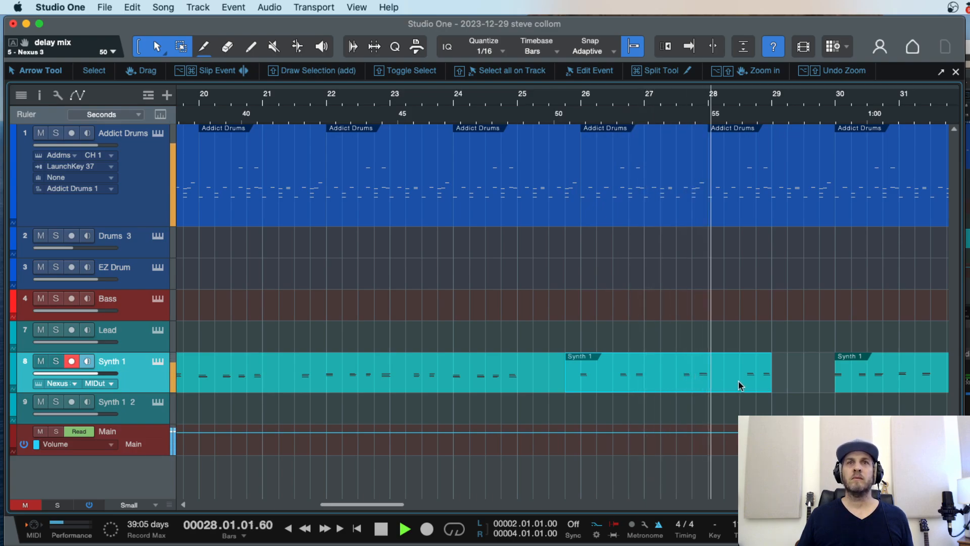
pyautogui.press('space')
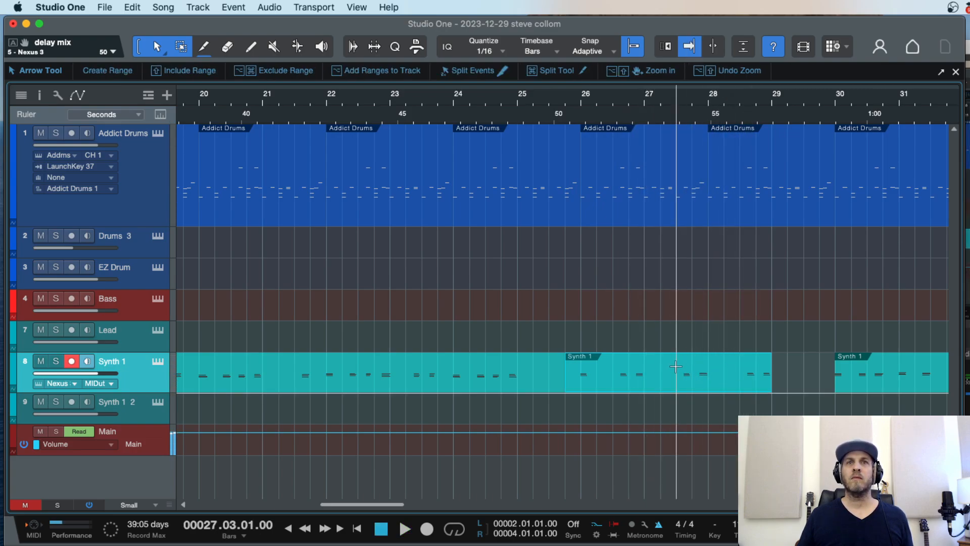
pyautogui.click(724, 356)
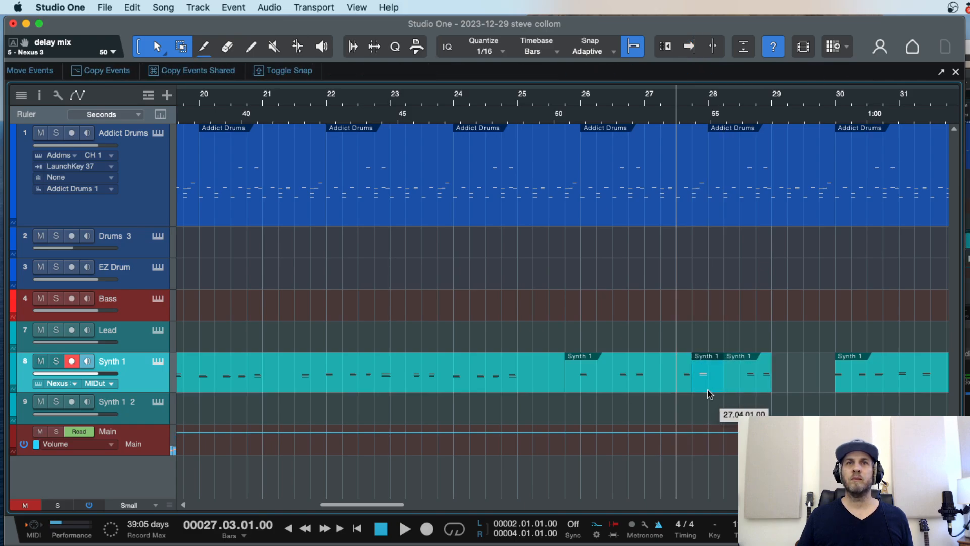
# Step: Move the three-note chord in the short split Synth 1 part so it starts exactly on bar 28
pyautogui.press('e')
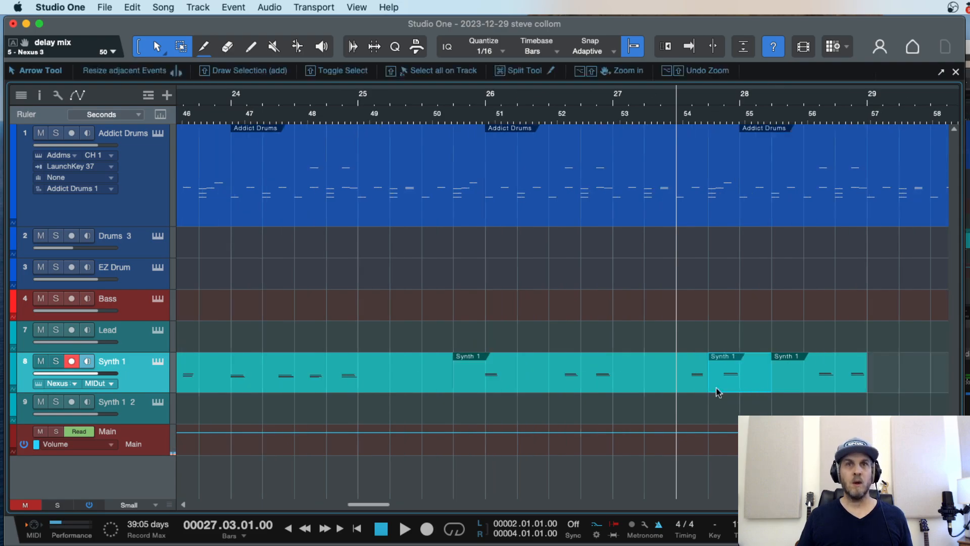
pyautogui.doubleClick(735, 391)
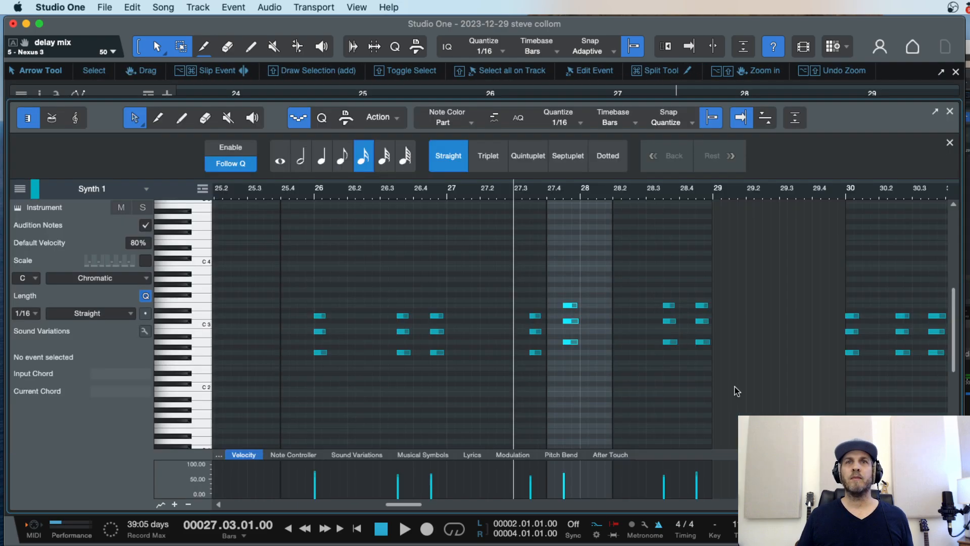
pyautogui.press('e')
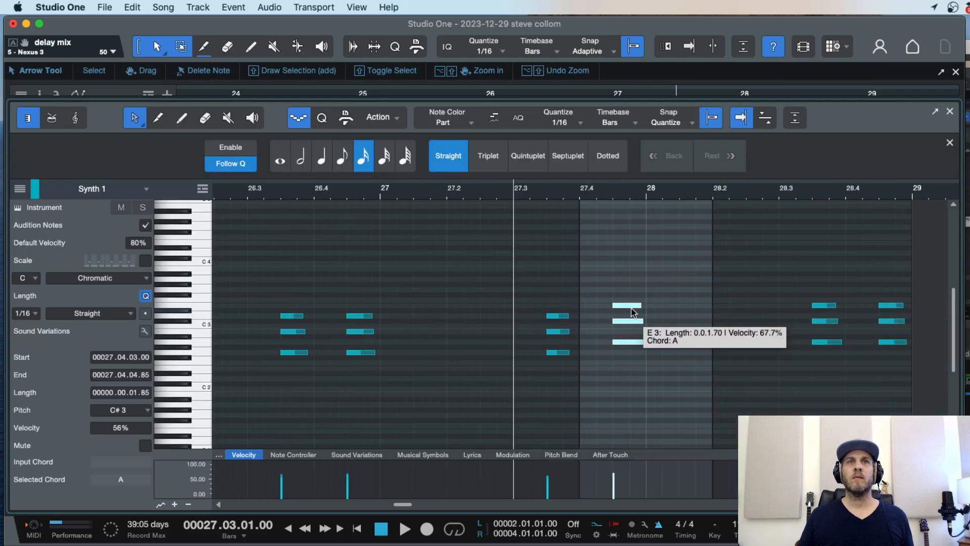
pyautogui.moveTo(623, 305); pyautogui.dragTo(658, 307)
pyautogui.press('w')
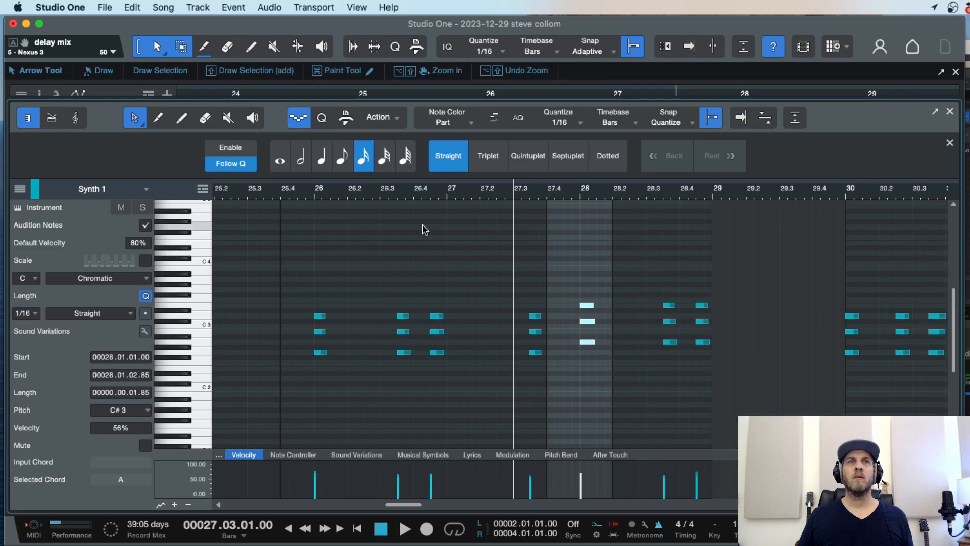
# Step: Play the song from bar 25 to check the moved chord, and audition the last Synth 1 part to its end at bar 44
pyautogui.click(290, 194)
pyautogui.press('space')
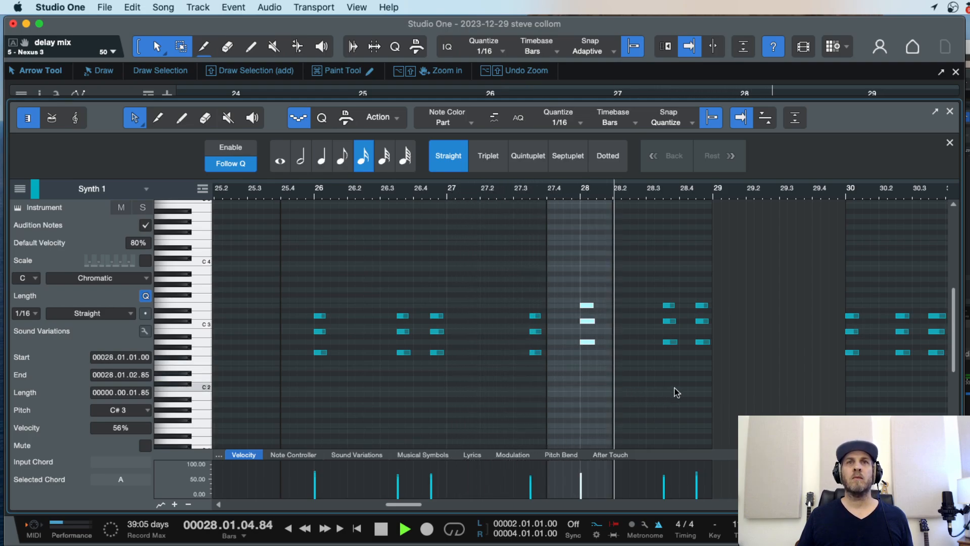
pyautogui.press('w')
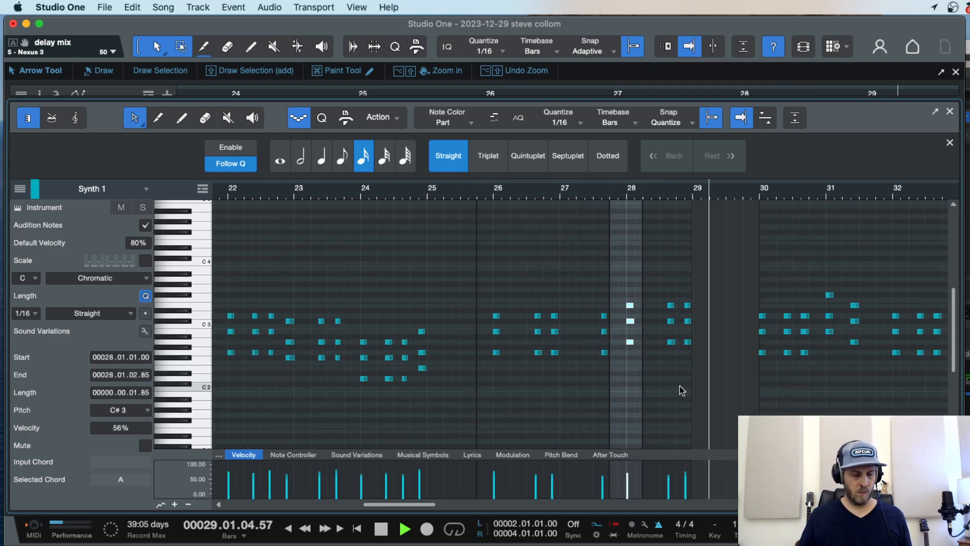
pyautogui.press('F2')
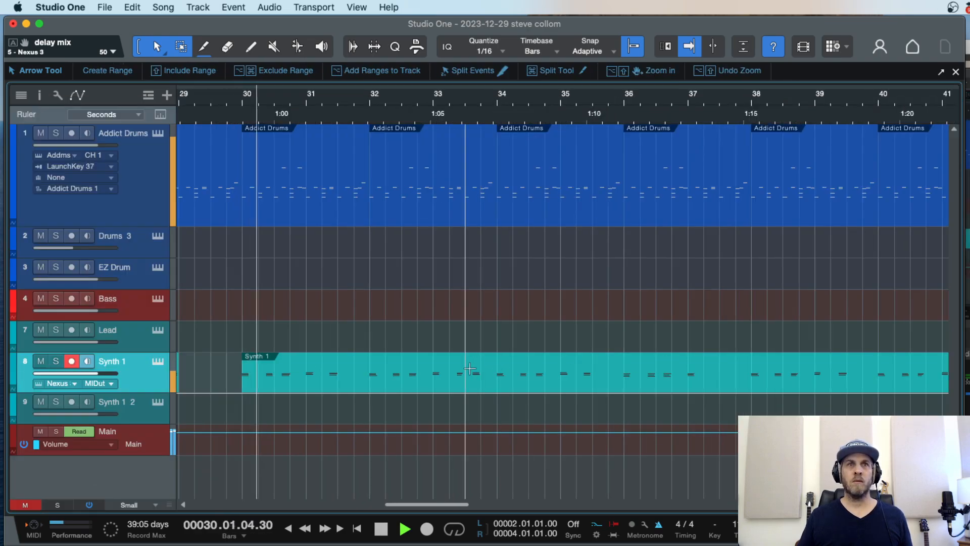
pyautogui.press('w')
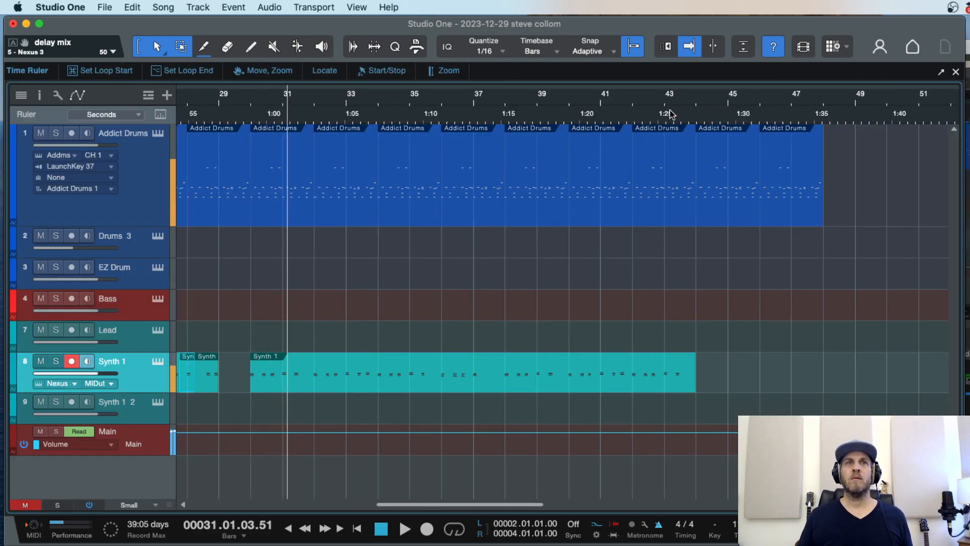
pyautogui.press('e')
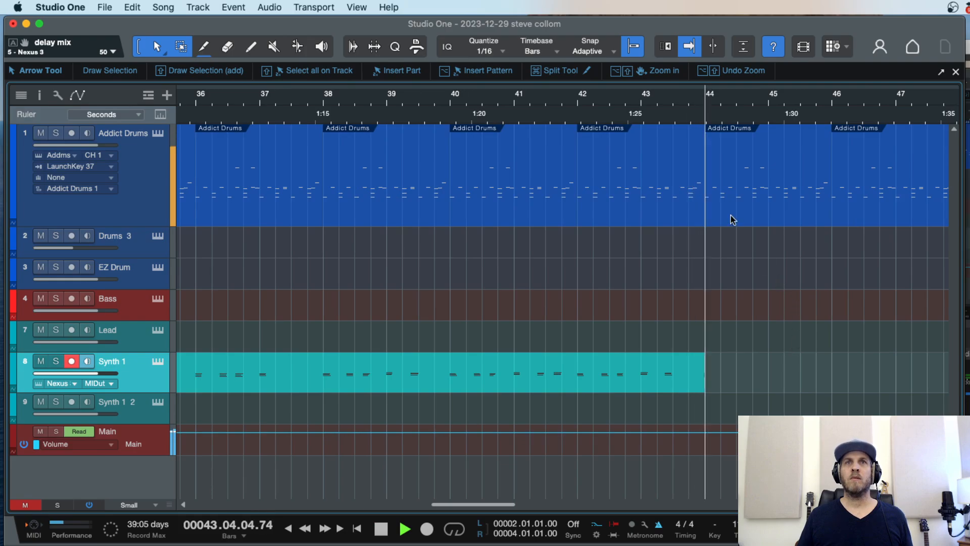
pyautogui.click(567, 104)
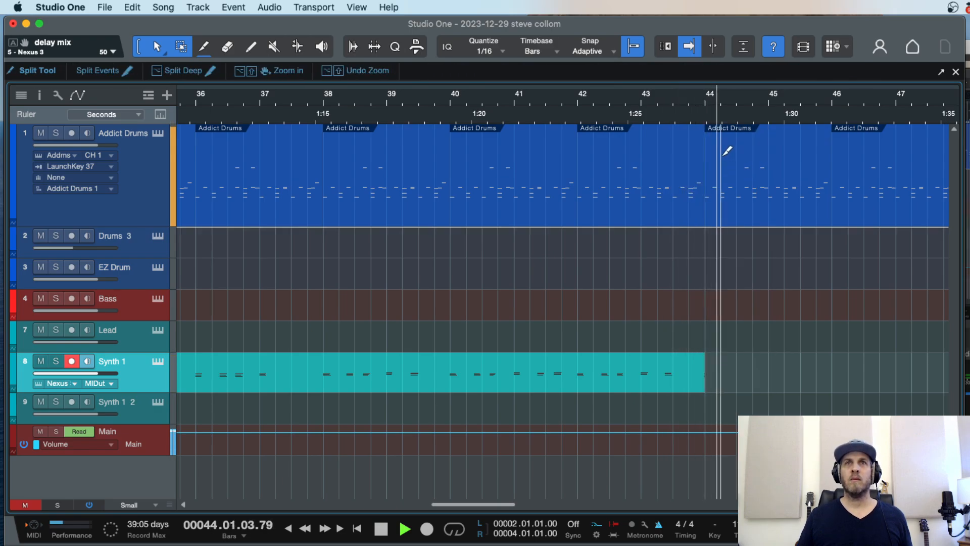
# Step: Split the Addict Drums part at bar 44, beat 2, and delete all the drum parts after that point
pyautogui.moveTo(726, 147); pyautogui.dragTo(816, 210)
pyautogui.press('Delete')
pyautogui.press('space')
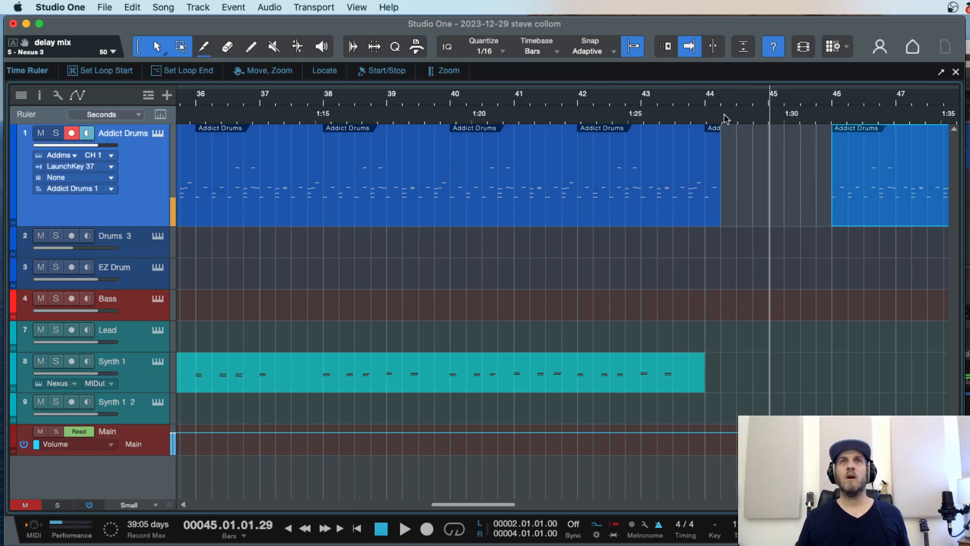
pyautogui.click(661, 108)
pyautogui.press('space')
pyautogui.press('w')
pyautogui.click(773, 203)
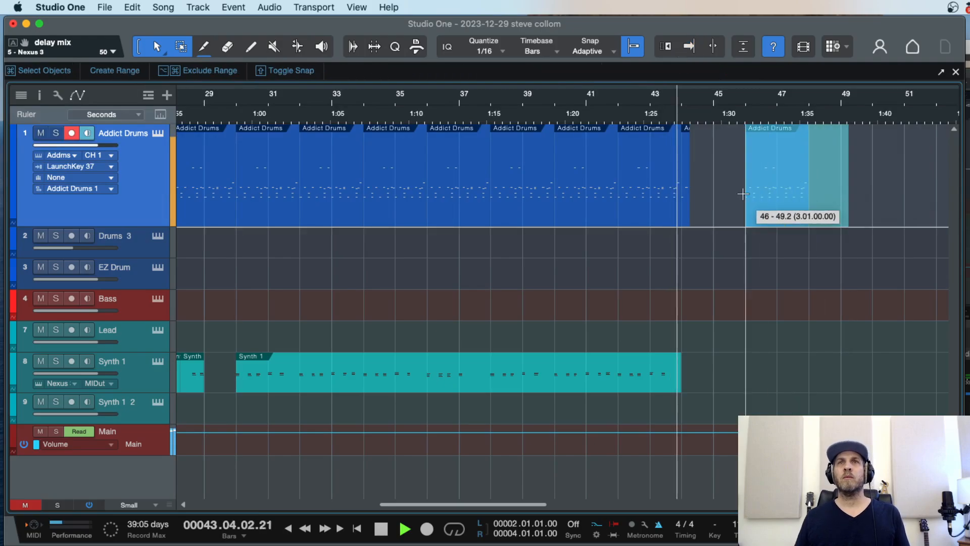
pyautogui.press('Delete')
pyautogui.press('space')
# Step: Trim the end of the last Addict Drums part to half a beat after the start of bar 44, keeping only its first hit
pyautogui.click(675, 109)
pyautogui.press('e')
pyautogui.press('e')
pyautogui.press('e')
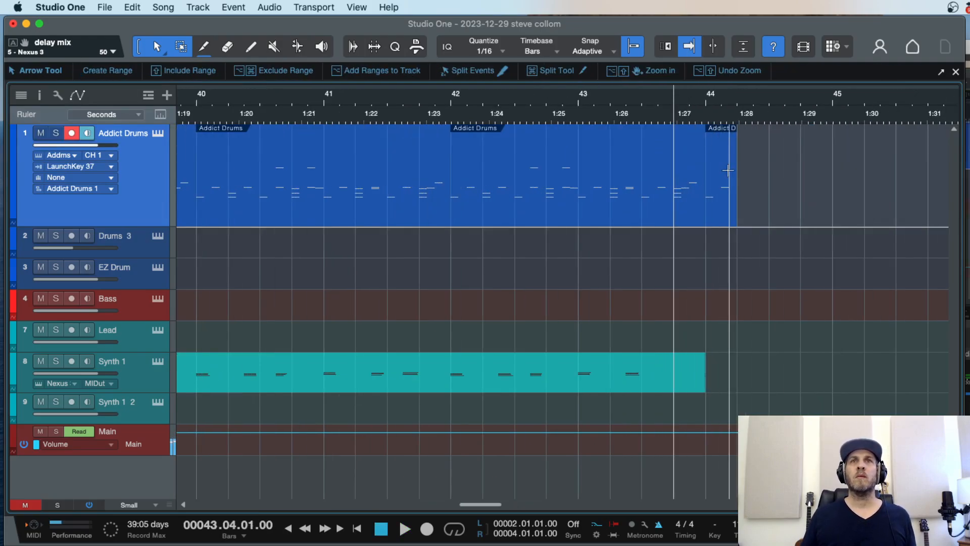
pyautogui.moveTo(849, 180); pyautogui.dragTo(767, 172)
pyautogui.press('Delete')
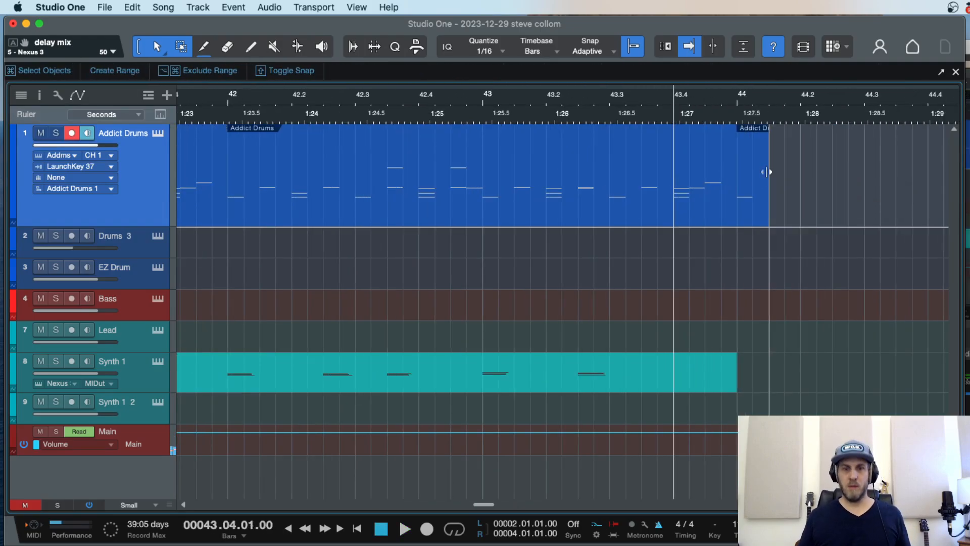
# Step: Play the song from the beginning and review the whole arrangement of drums and Synth 1 parts up to bar 44
pyautogui.press('w')
pyautogui.press('w')
pyautogui.press('w')
pyautogui.press('w')
pyautogui.press('w')
pyautogui.press(',')
pyautogui.press('space')
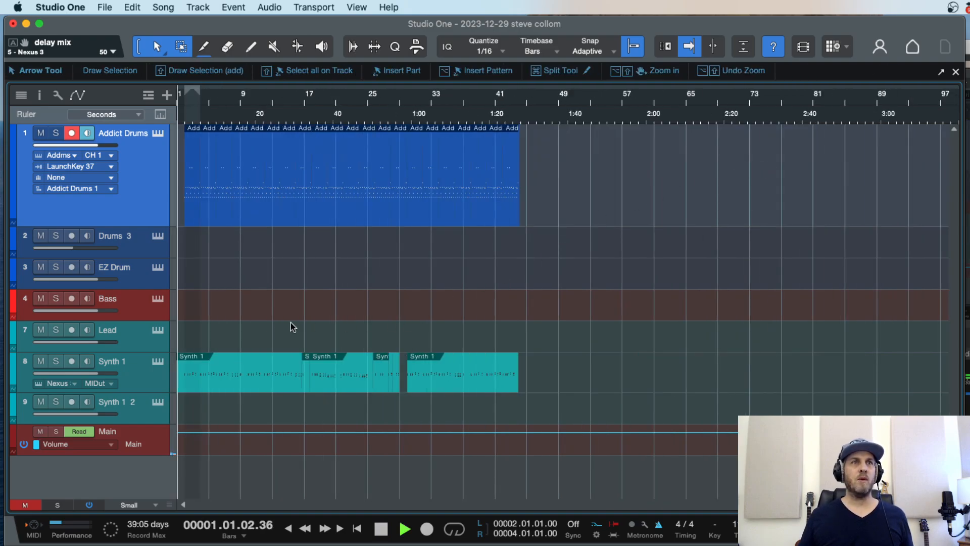
pyautogui.press('e')
pyautogui.press('e')
pyautogui.press('e')
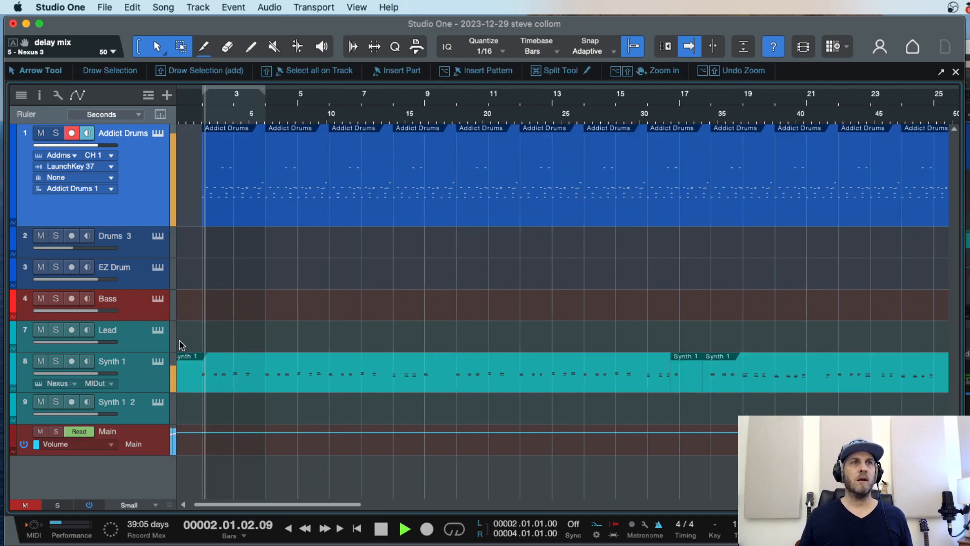
pyautogui.press('w')
pyautogui.press('w')
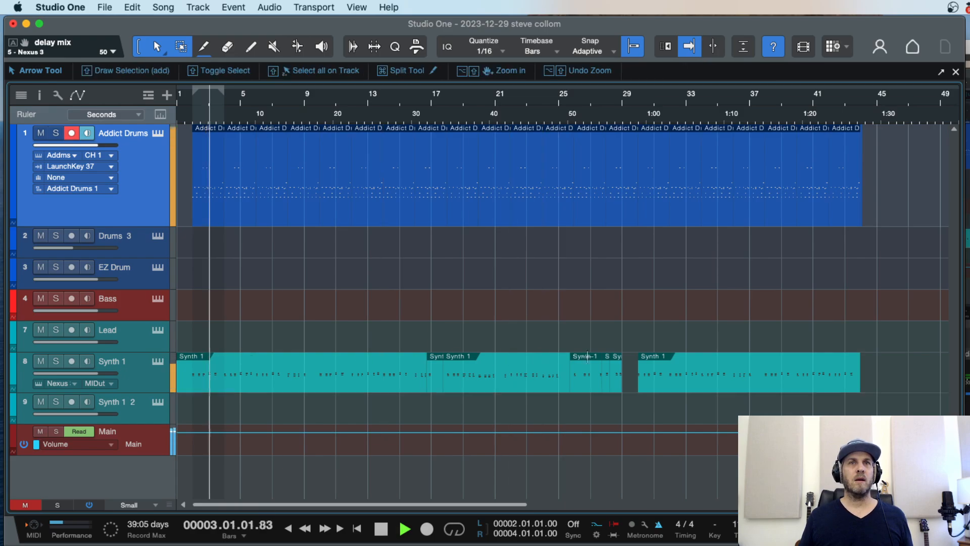
# Step: Stop playback and merge all the Synth 1 parts into one continuous part
pyautogui.press('space')
pyautogui.moveTo(908, 377); pyautogui.dragTo(160, 386)
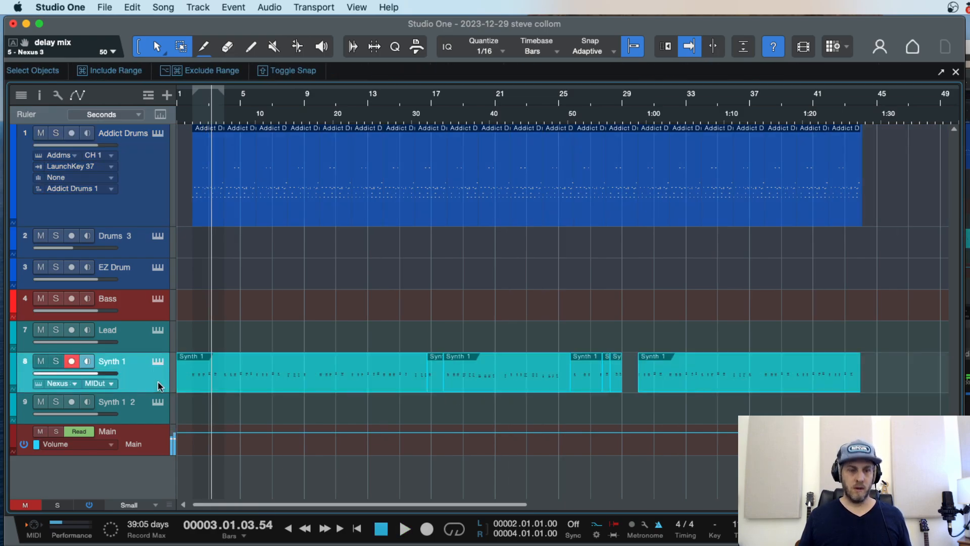
pyautogui.press('g')
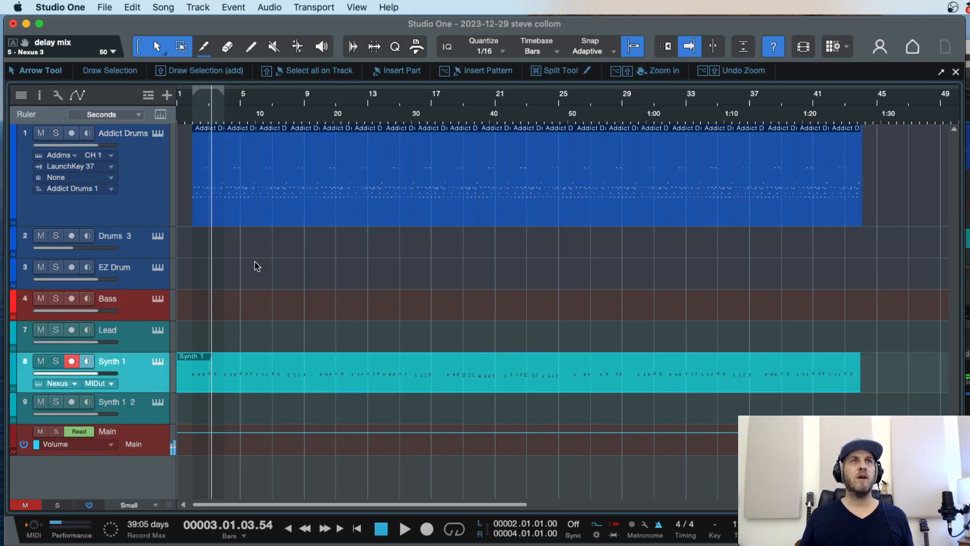
# Step: Duplicate the Synth 1 track completely, delete the copied part from the new track, and return to the song start
pyautogui.click(138, 305)
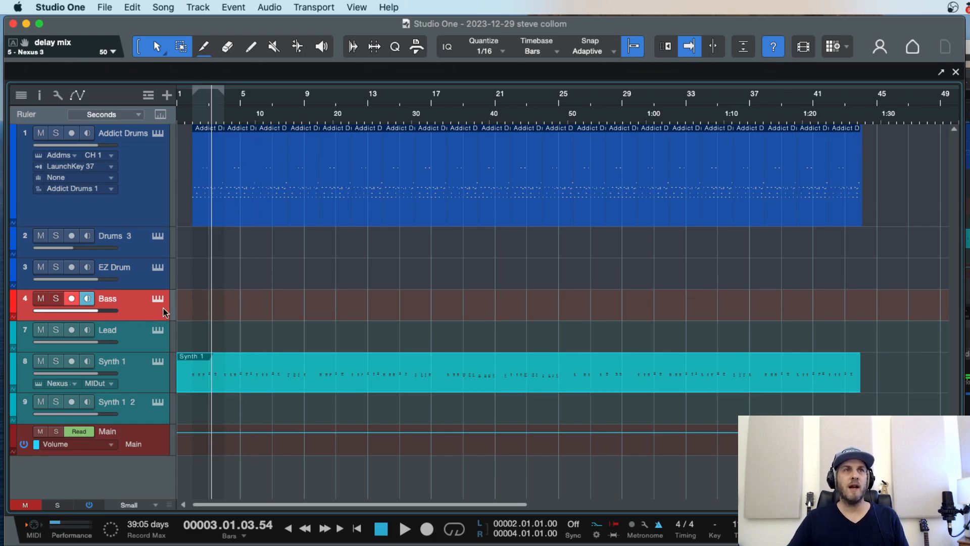
pyautogui.click(146, 383)
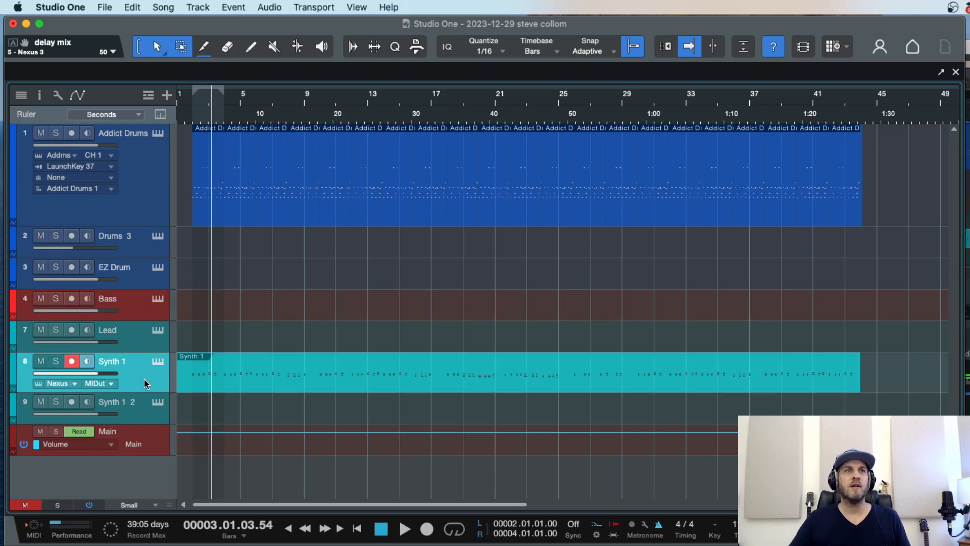
pyautogui.moveTo(143, 378); pyautogui.dragTo(152, 407)
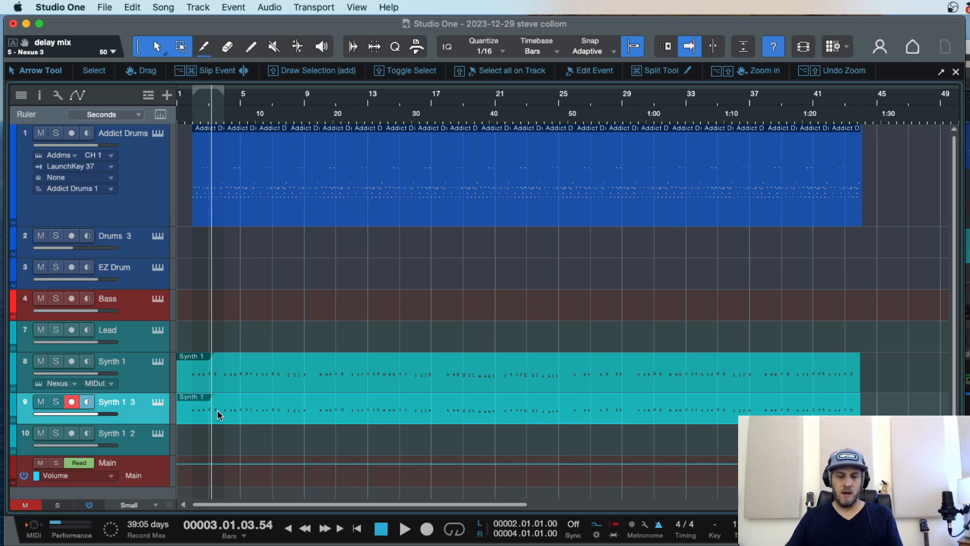
pyautogui.press('Delete')
pyautogui.press(',')
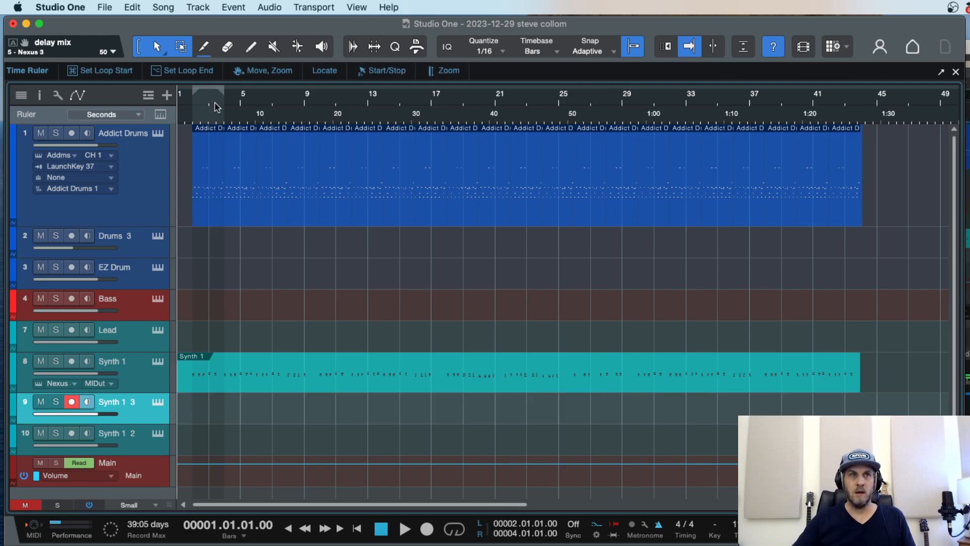
# Step: Try recording a take on the Synth 1 3 track from the song start, and delete the take
pyautogui.click(107, 332)
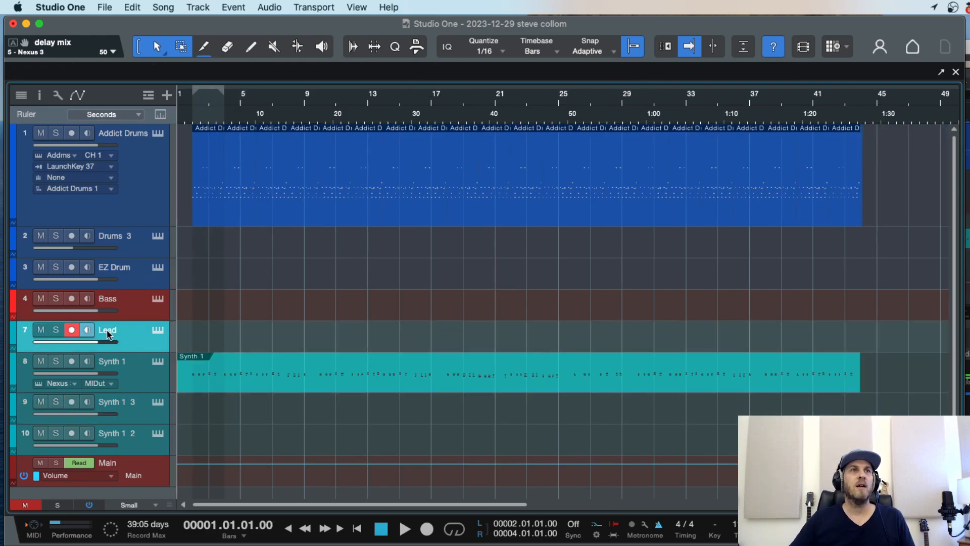
pyautogui.click(106, 410)
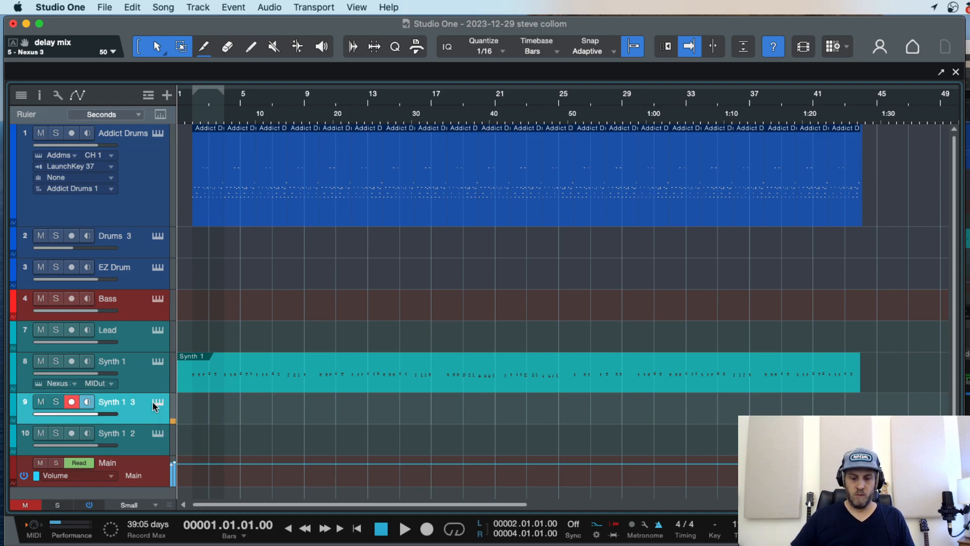
pyautogui.press('KP_Multiply')
pyautogui.press('e')
pyautogui.press('w')
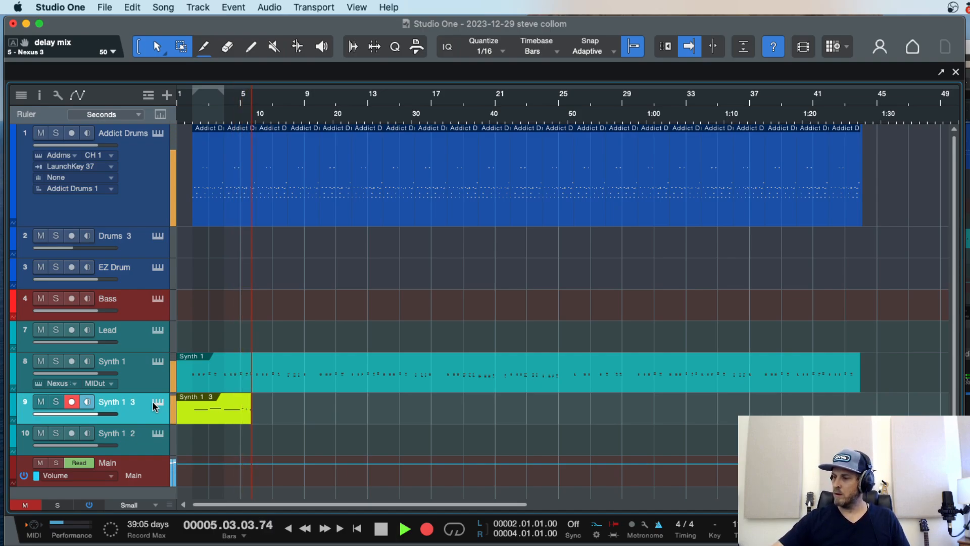
pyautogui.press('space')
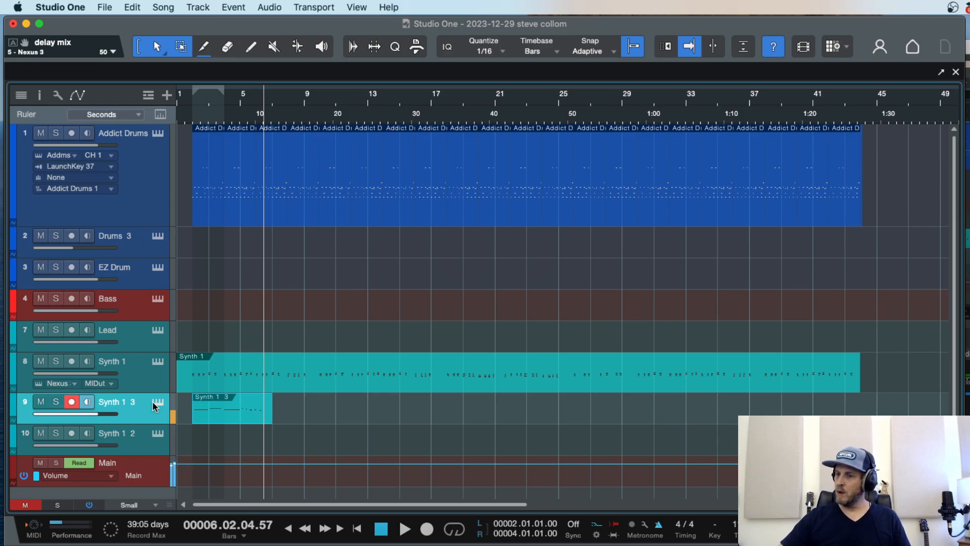
pyautogui.press('Delete')
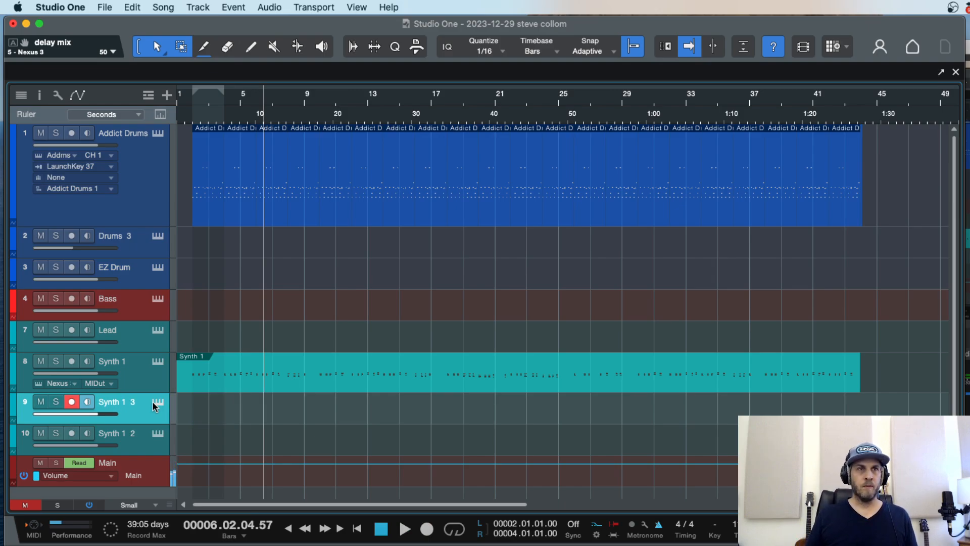
# Step: Set the ping-pong delay mix to 33 on the Synth 1 3 track's Nexus Lucid Keys preset
pyautogui.click(158, 404)
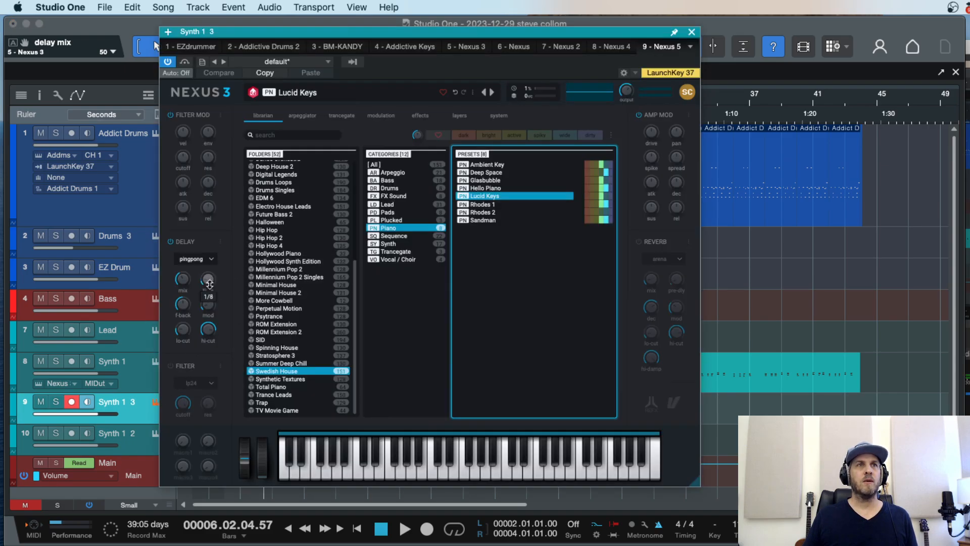
pyautogui.click(692, 32)
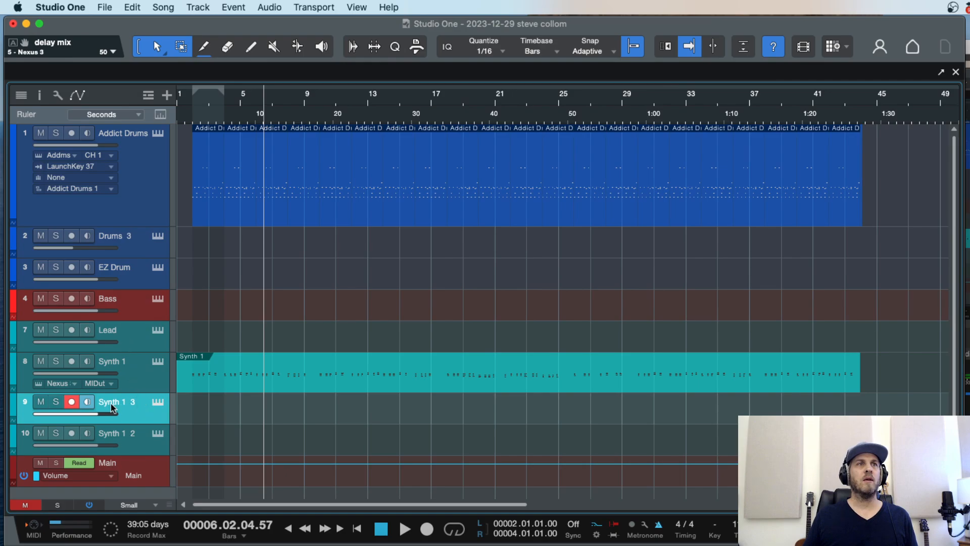
pyautogui.click(158, 404)
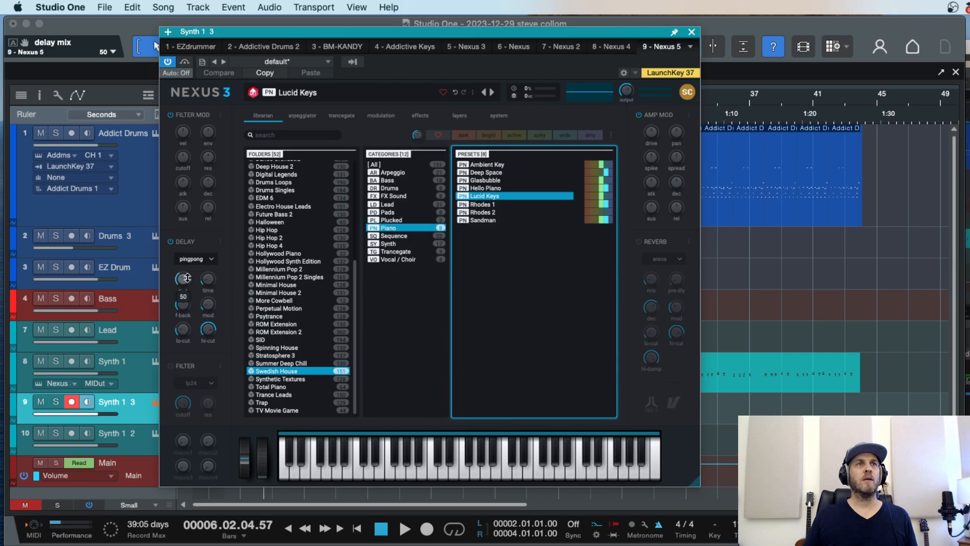
pyautogui.moveTo(184, 281); pyautogui.dragTo(188, 285)
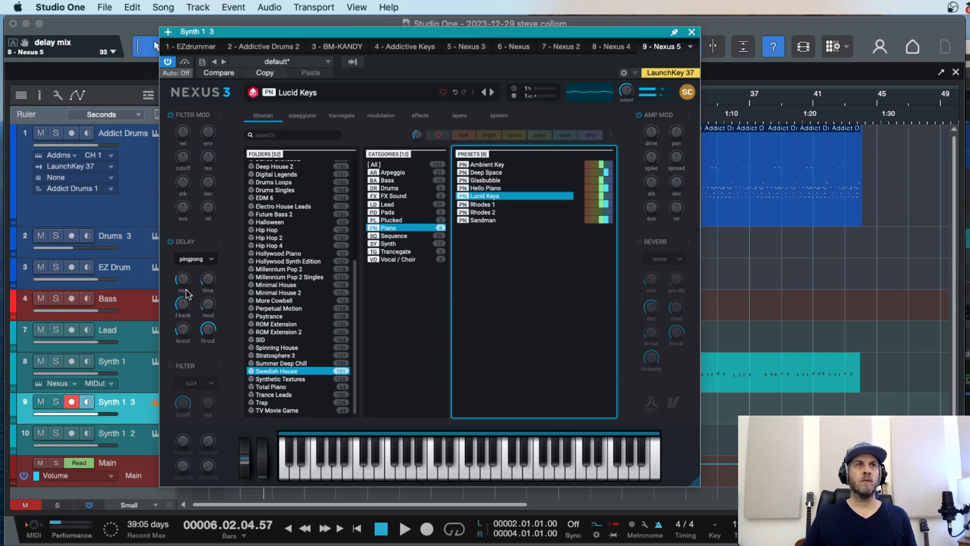
# Step: Close the Nexus instrument and try two takes on the Synth 1 3 track from the song start, undoing each one
pyautogui.click(691, 32)
pyautogui.press('Home')
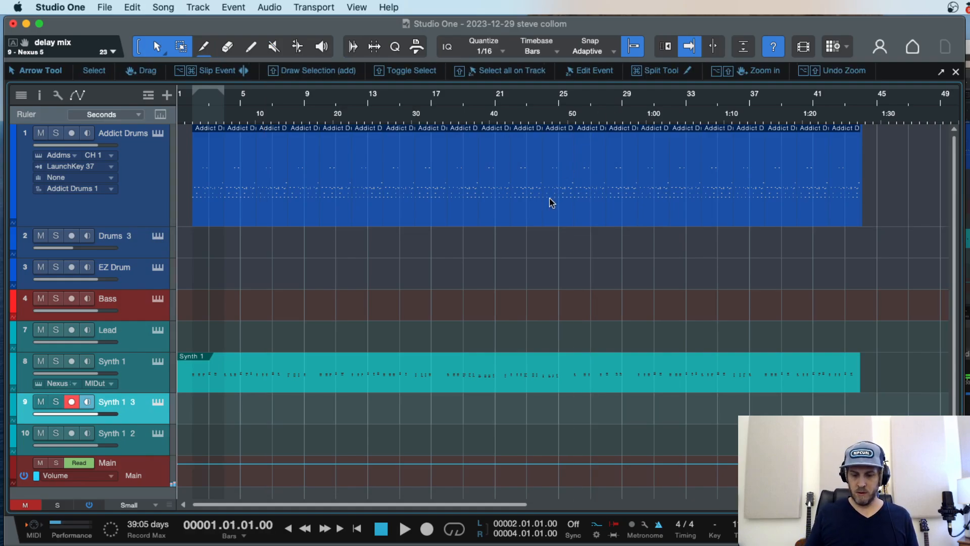
pyautogui.press('KP_Multiply')
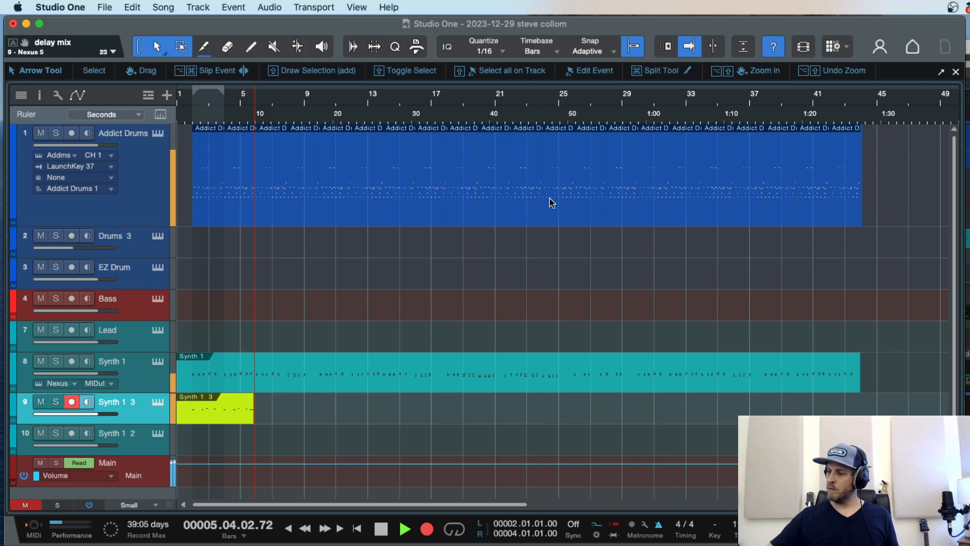
pyautogui.press('space')
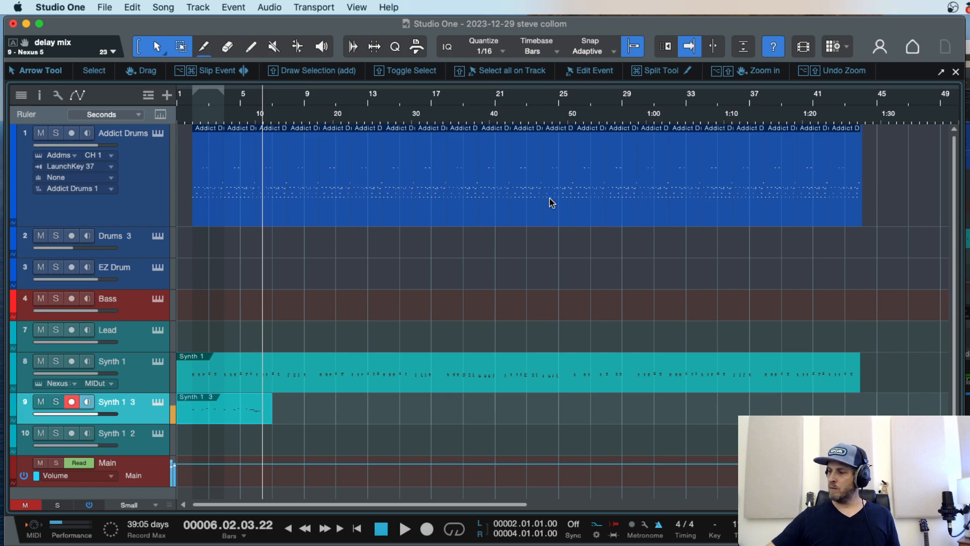
pyautogui.press('super+z')
pyautogui.press(',')
pyautogui.press('KP_Multiply')
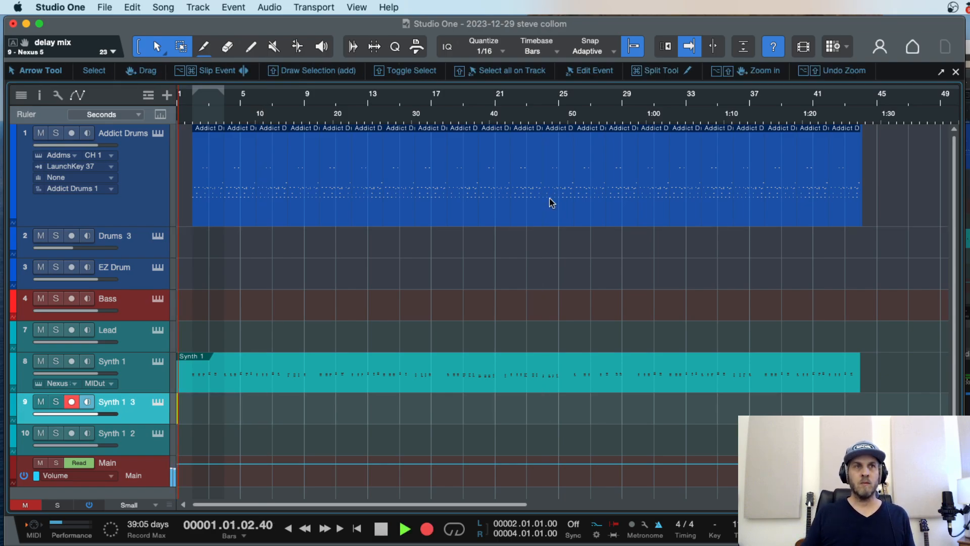
pyautogui.press('e')
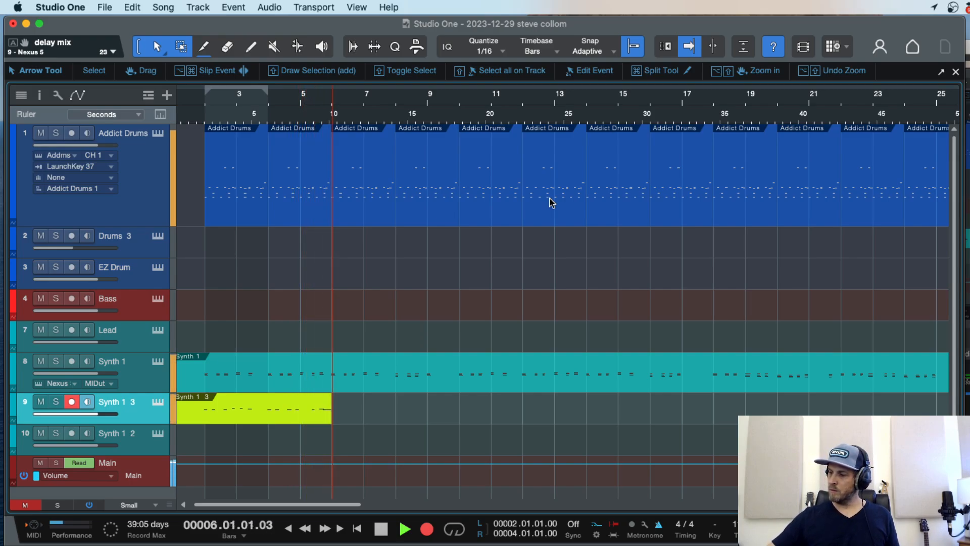
pyautogui.press('space')
pyautogui.hotkey('ctrl', 'z')
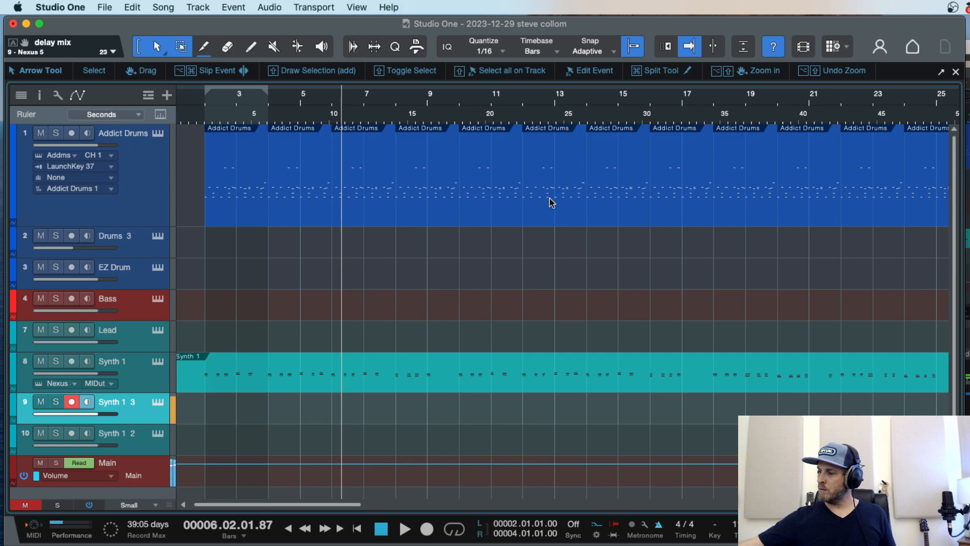
# Step: Record a Synth 1 3 take from the song start to about bar 9, and stop the transport
pyautogui.press(',')
pyautogui.press('KP_Multiply')
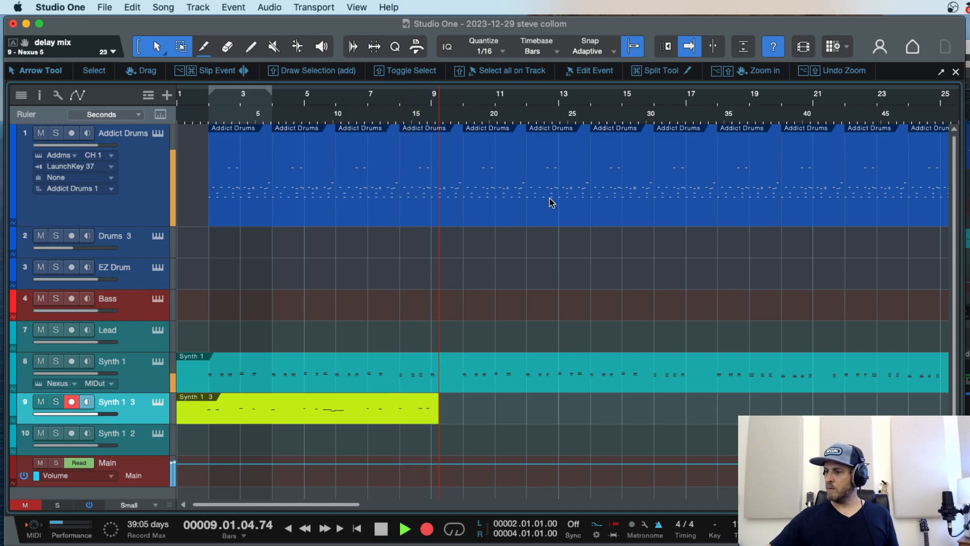
pyautogui.press('space')
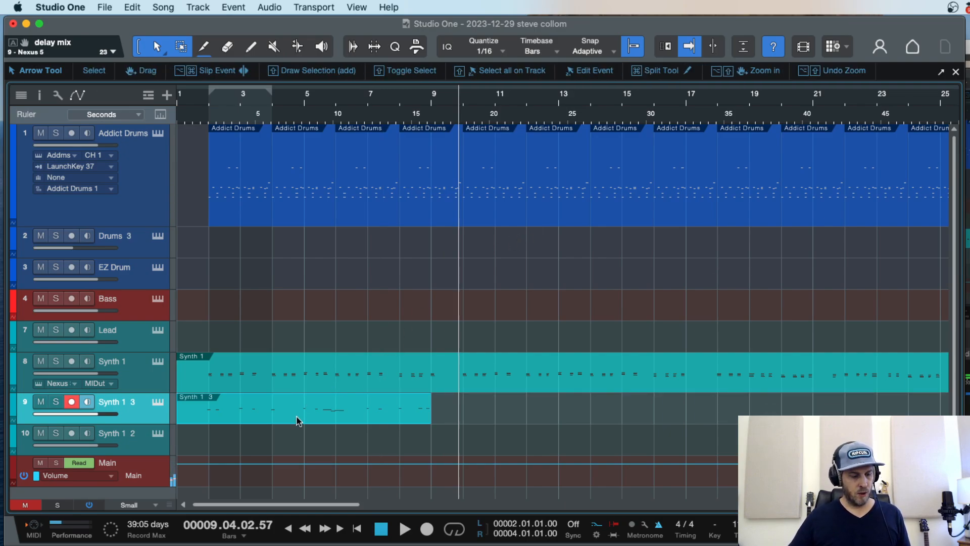
# Step: Open the Synth 1 3 track's Nexus and browse the Plucked and Synth presets in the Swedish House folder
pyautogui.click(159, 403)
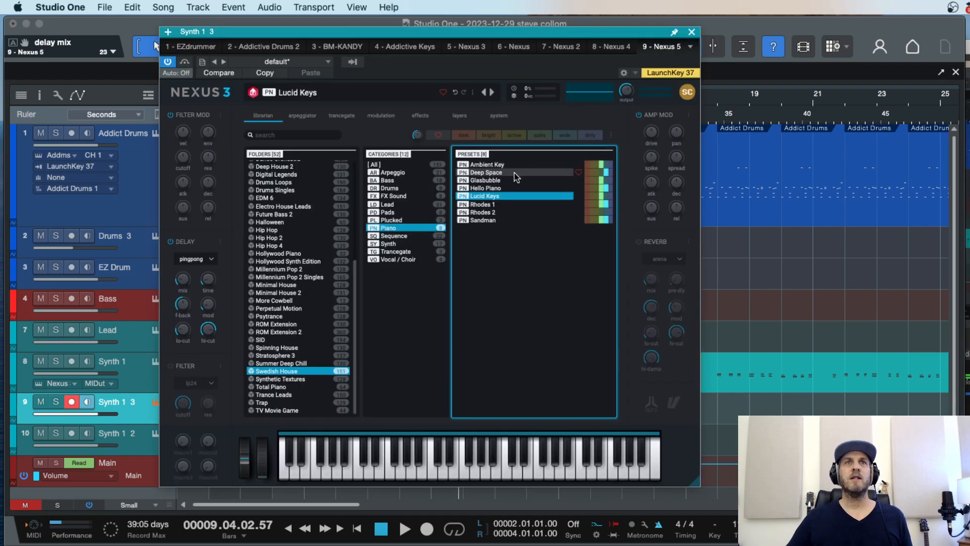
pyautogui.click(392, 220)
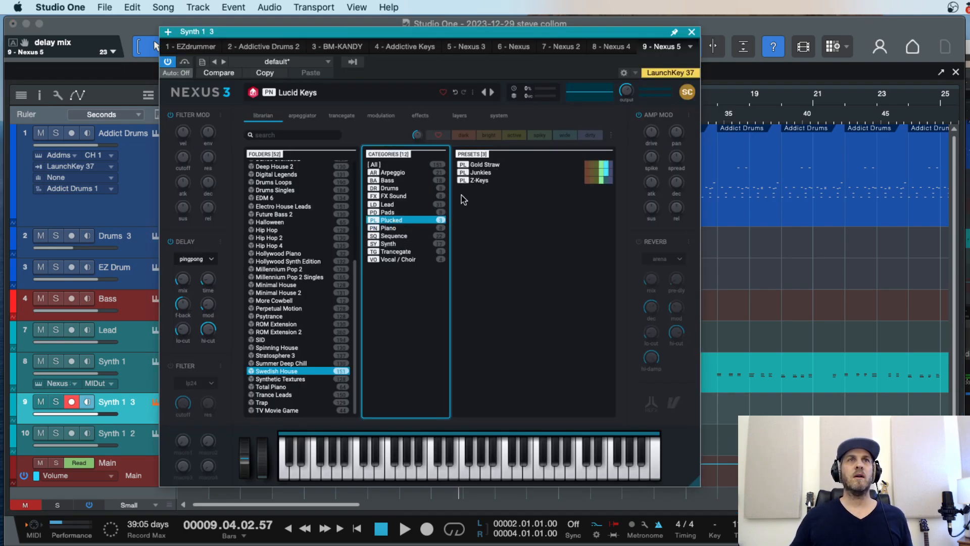
pyautogui.click(482, 164)
pyautogui.click(392, 245)
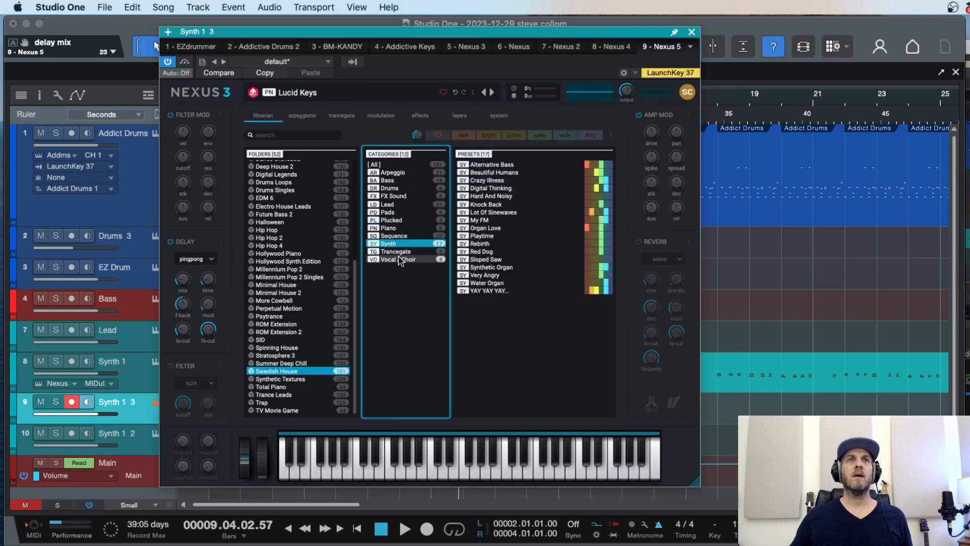
pyautogui.click(394, 219)
# Step: Audition Swedish House Lead presets, including Actuation, Cubes, Max Housechords, Level Me Down, Dirty 1 and Wideboylead
pyautogui.click(392, 204)
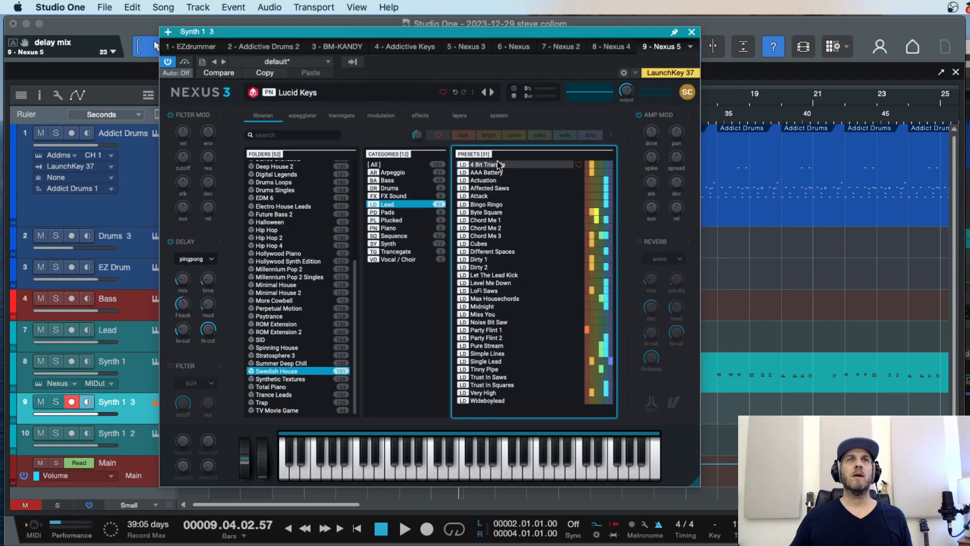
pyautogui.click(492, 165)
pyautogui.click(488, 173)
pyautogui.click(485, 180)
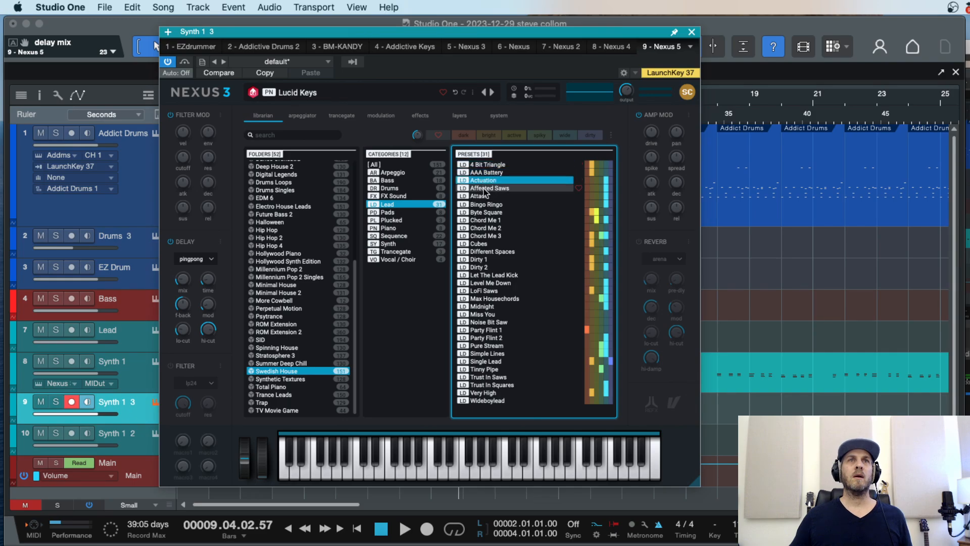
pyautogui.click(485, 189)
pyautogui.click(484, 197)
pyautogui.click(484, 212)
pyautogui.click(483, 244)
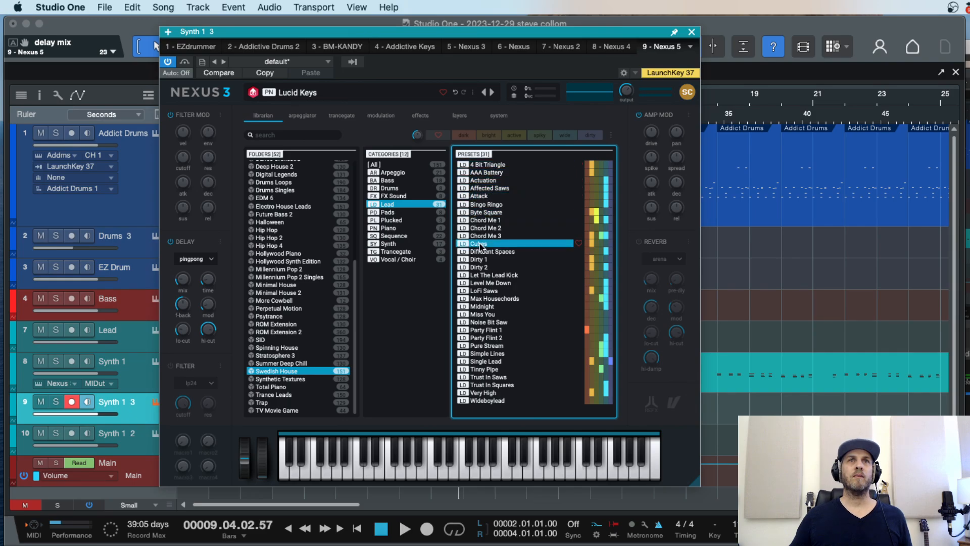
pyautogui.click(482, 283)
pyautogui.click(483, 322)
pyautogui.click(484, 353)
pyautogui.click(483, 298)
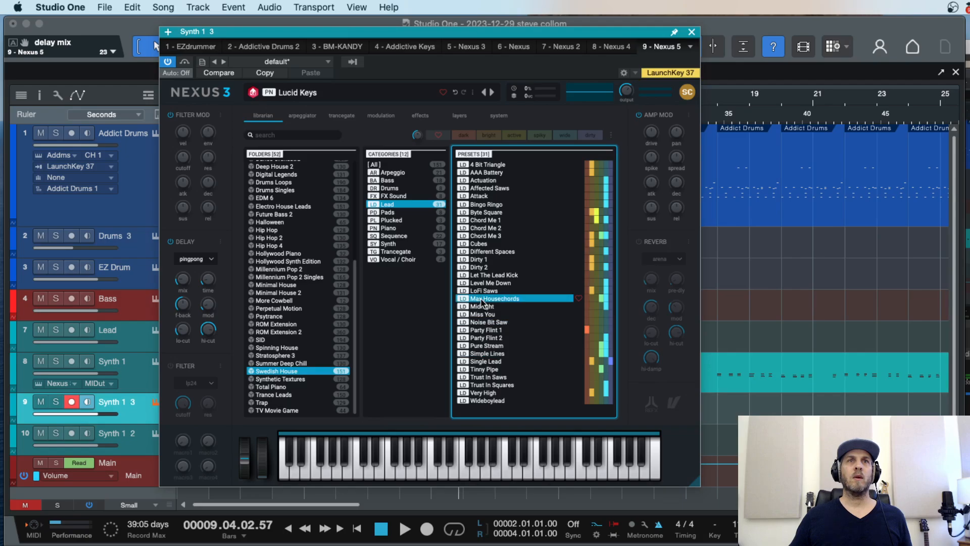
pyautogui.click(484, 291)
pyautogui.click(486, 283)
pyautogui.click(488, 275)
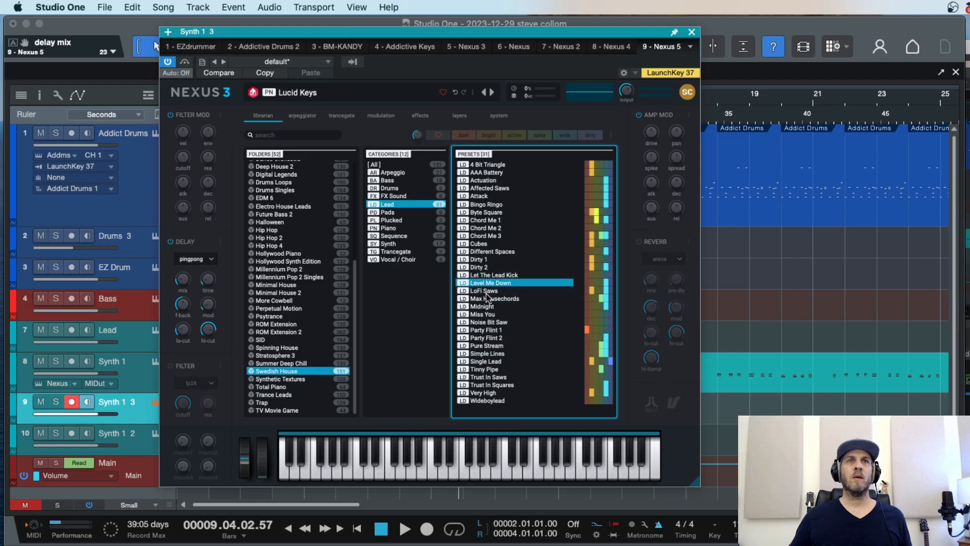
pyautogui.click(484, 267)
pyautogui.click(483, 260)
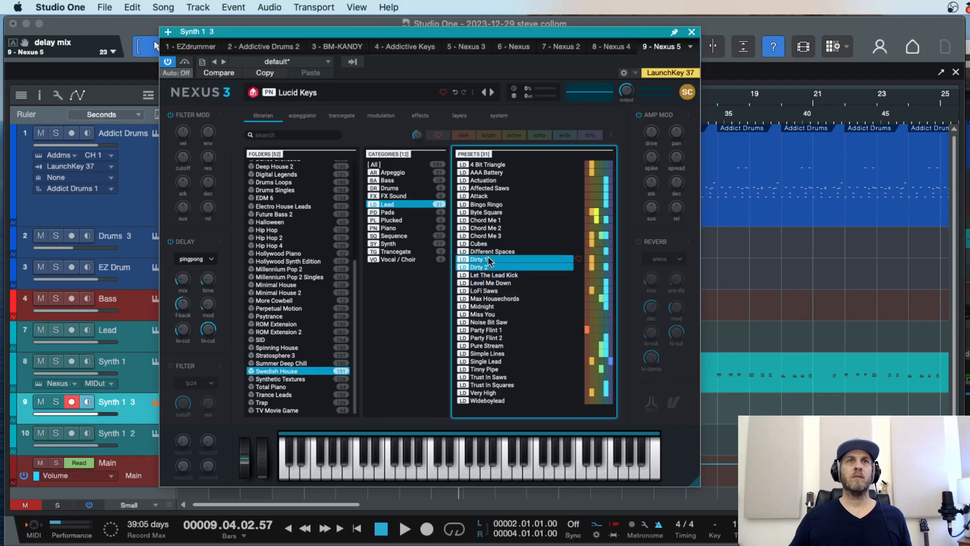
pyautogui.click(487, 394)
pyautogui.click(488, 401)
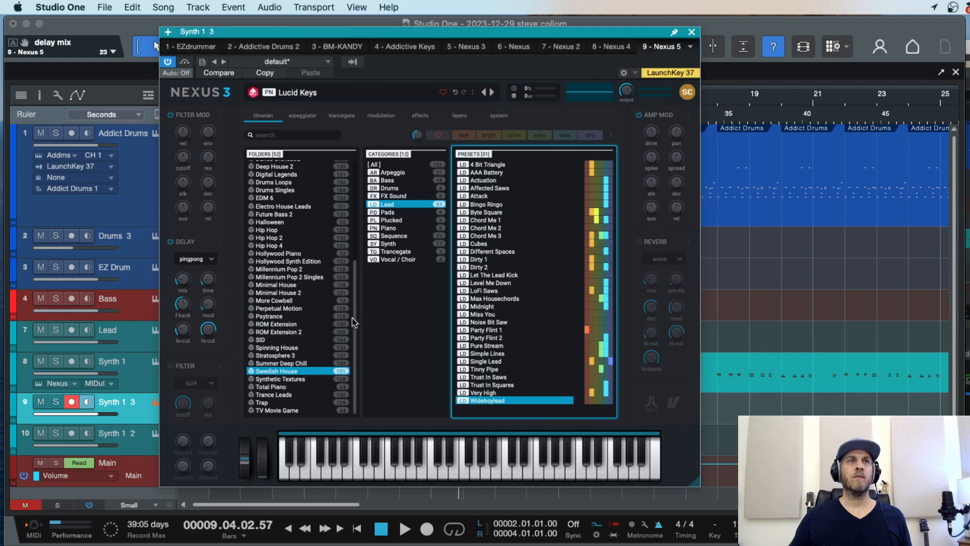
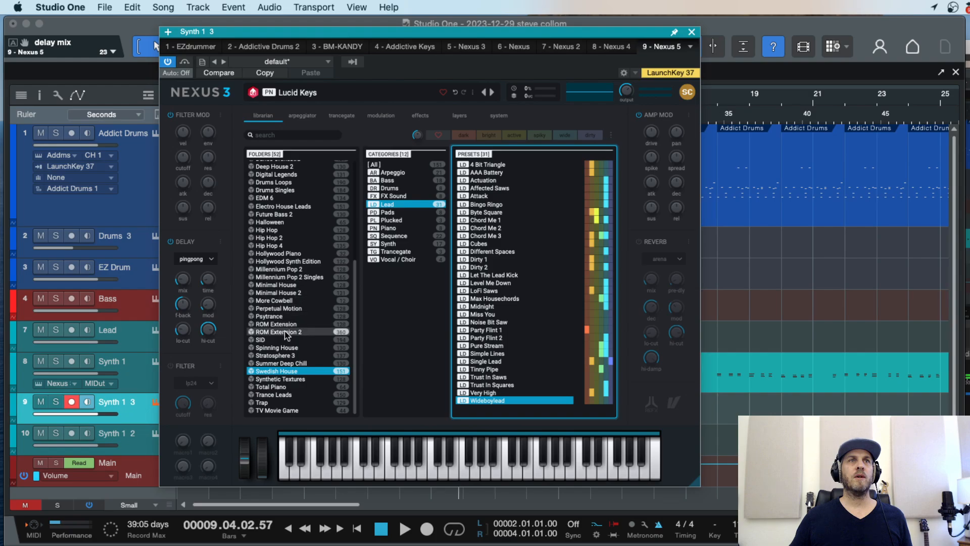
# Step: Audition the Lead presets in the Minimal House folder from Bakerguitar through Slow Me
pyautogui.click(277, 286)
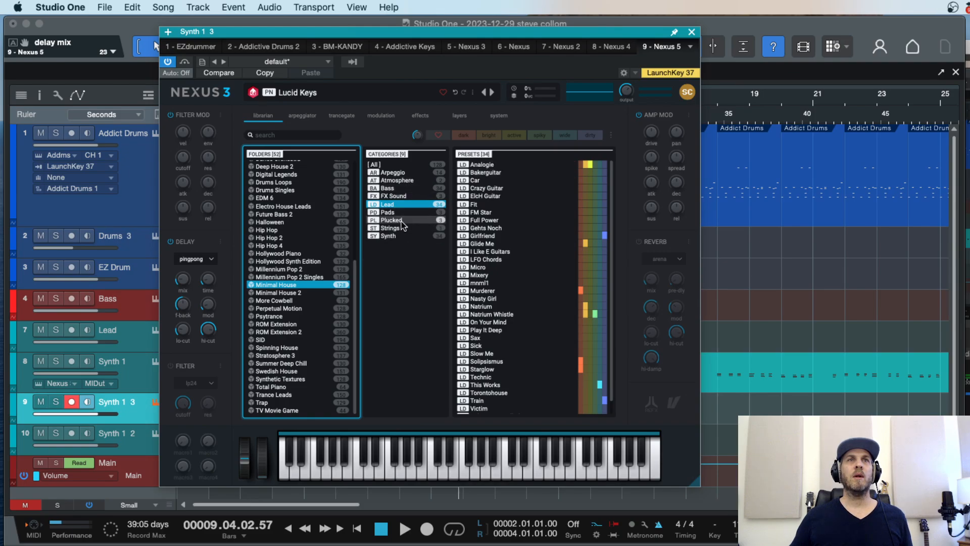
pyautogui.click(484, 173)
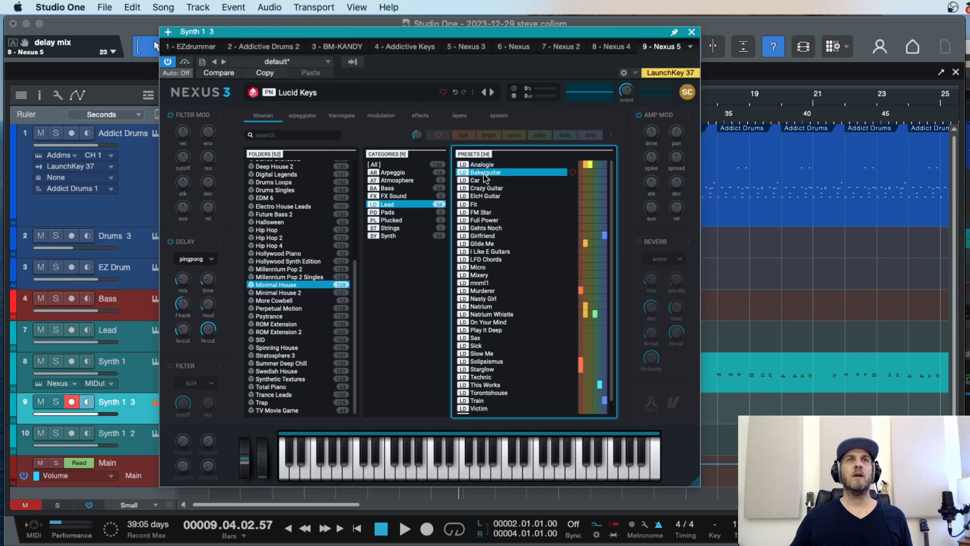
pyautogui.press('Down')
pyautogui.press('Down')
pyautogui.press('Down')
pyautogui.press('Down')
pyautogui.press('Down')
pyautogui.press('Down')
pyautogui.press('Down')
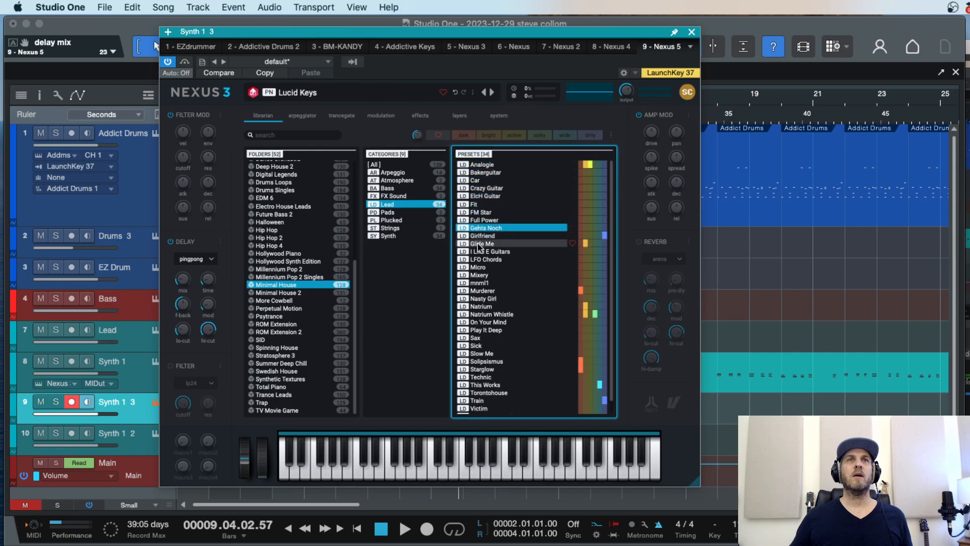
pyautogui.press('Down')
pyautogui.press('Down')
pyautogui.press('Down')
pyautogui.press('Down')
pyautogui.press('Down')
pyautogui.press('Down')
pyautogui.press('Down')
pyautogui.press('Down')
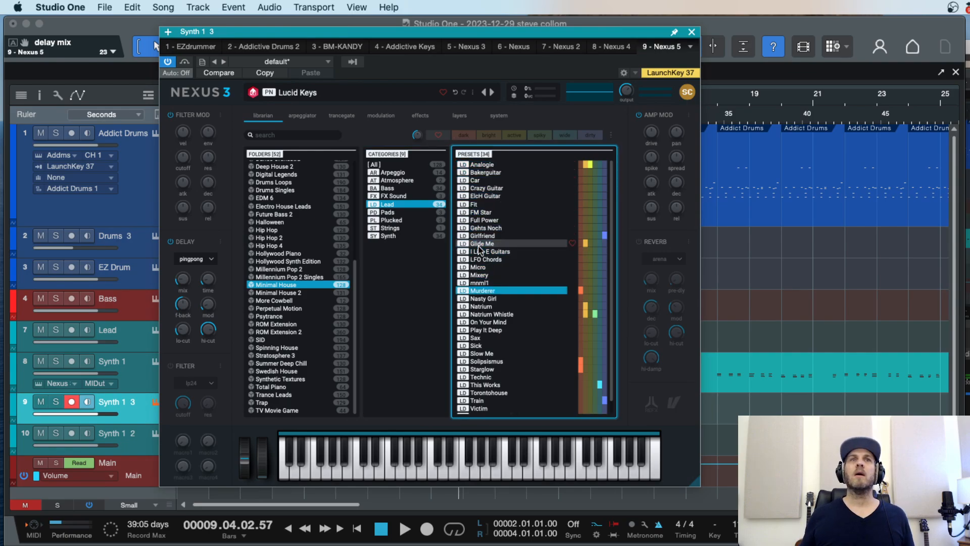
pyautogui.press('Down')
pyautogui.press('Down')
pyautogui.press('Down')
pyautogui.press('Up')
pyautogui.press('Up')
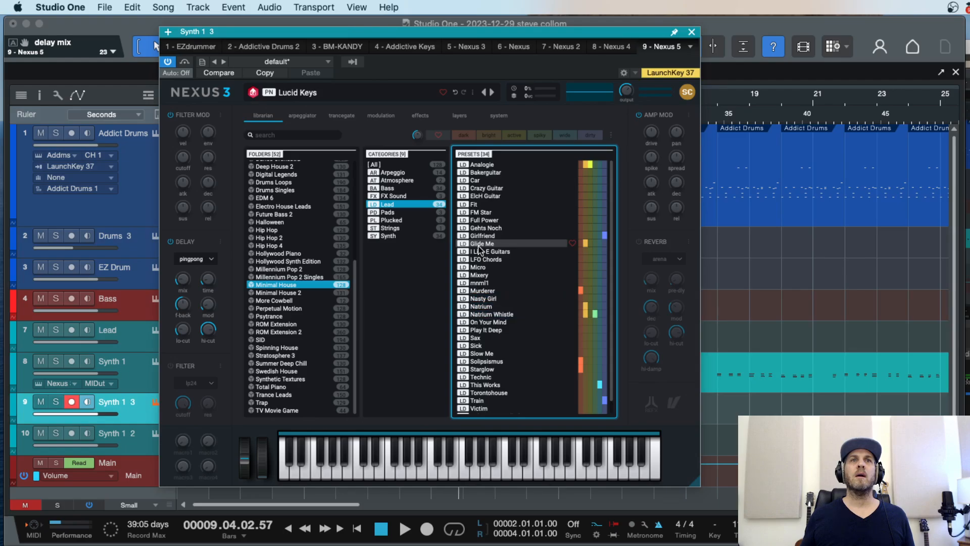
pyautogui.press('Down')
pyautogui.press('Down')
pyautogui.press('Down')
pyautogui.press('Down')
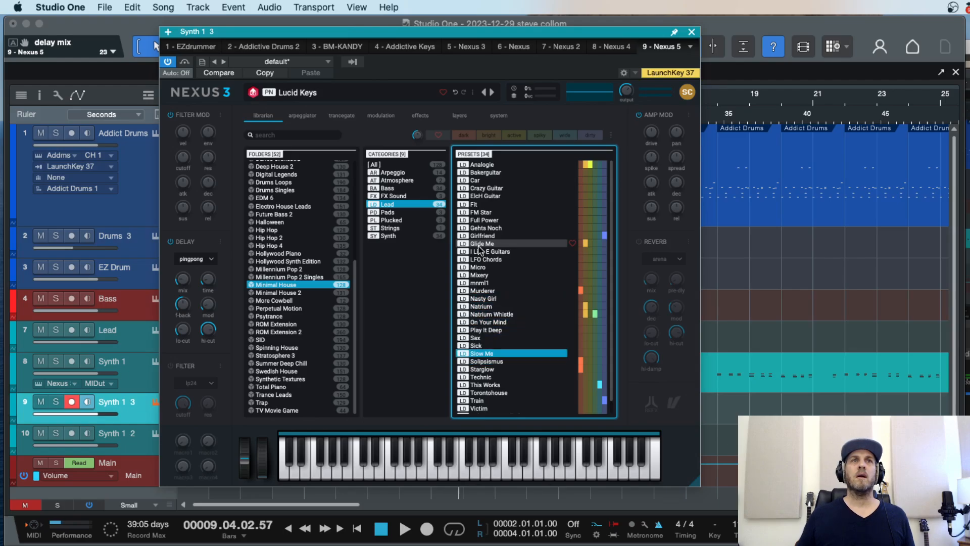
# Step: Audition the Minimal House Plucked presets Crazy, Data and Key
pyautogui.click(404, 222)
pyautogui.click(496, 166)
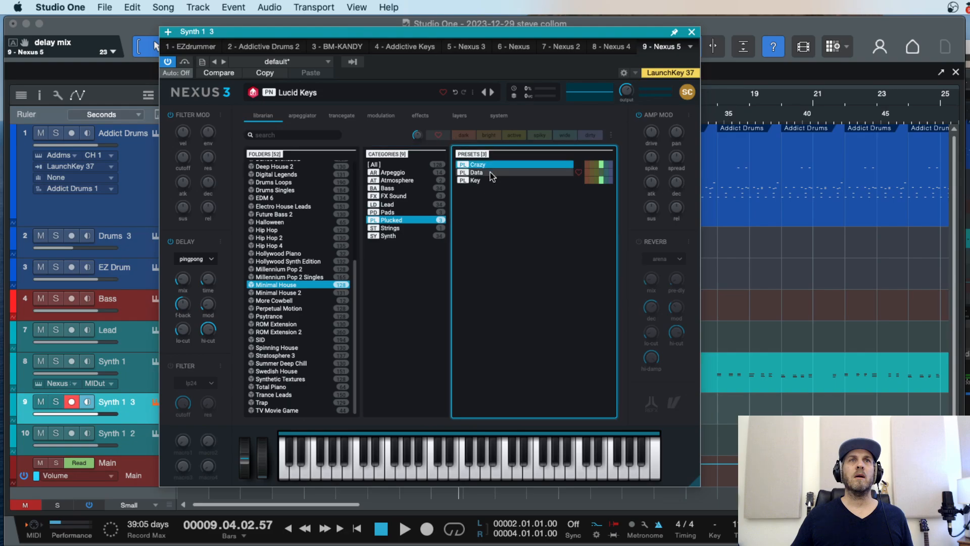
pyautogui.click(490, 173)
pyautogui.click(487, 181)
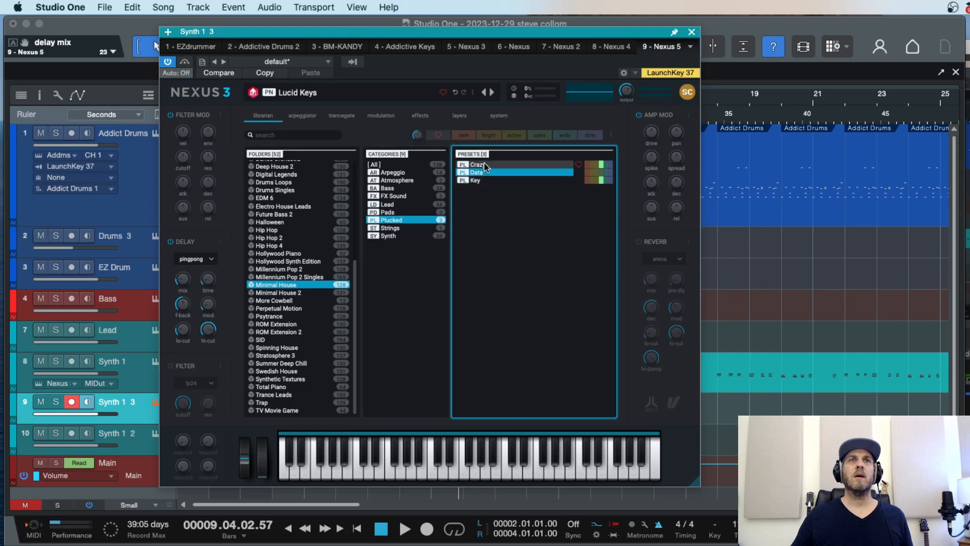
pyautogui.click(484, 165)
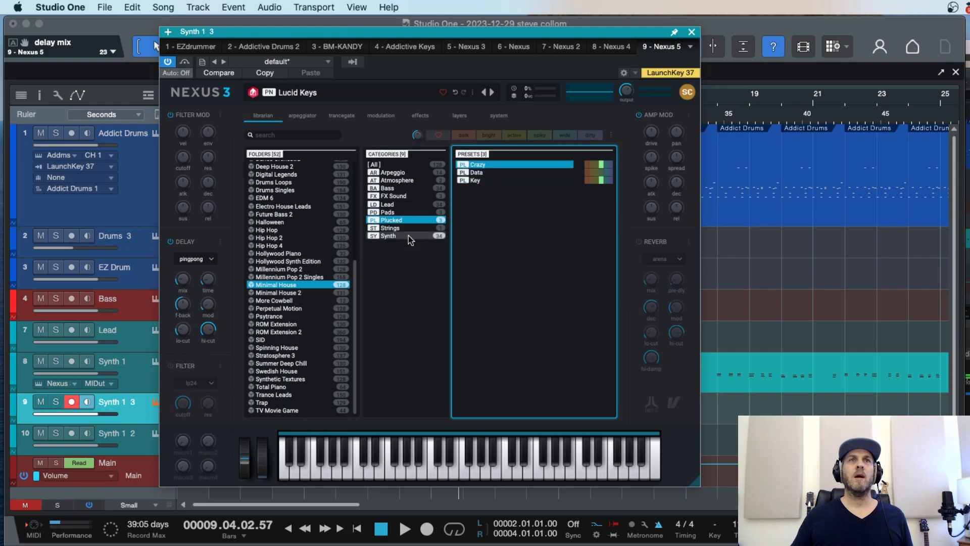
# Step: Audition the Minimal House 2 Plucked presets, load Blib on the Synth 1 3 track, and close the instrument
pyautogui.click(302, 293)
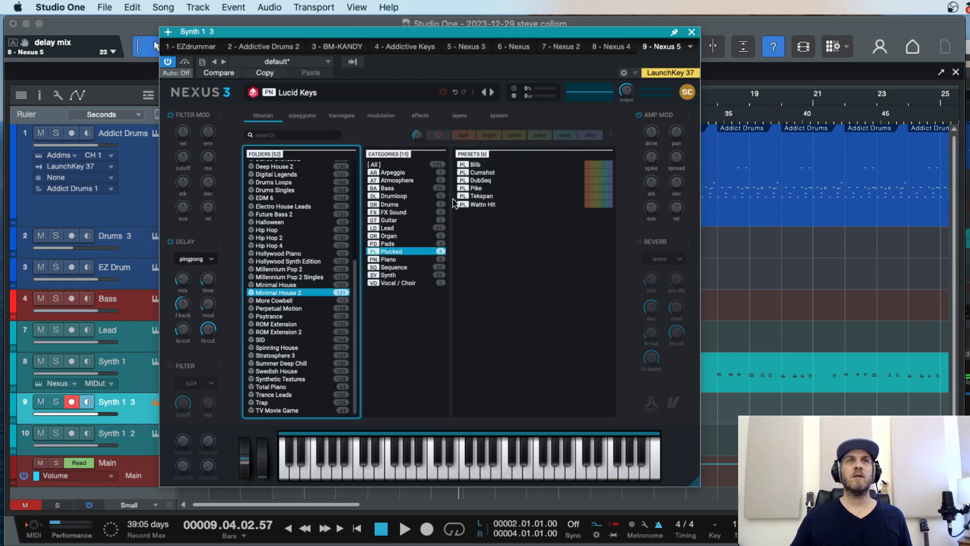
pyautogui.click(480, 166)
pyautogui.click(481, 172)
pyautogui.click(481, 181)
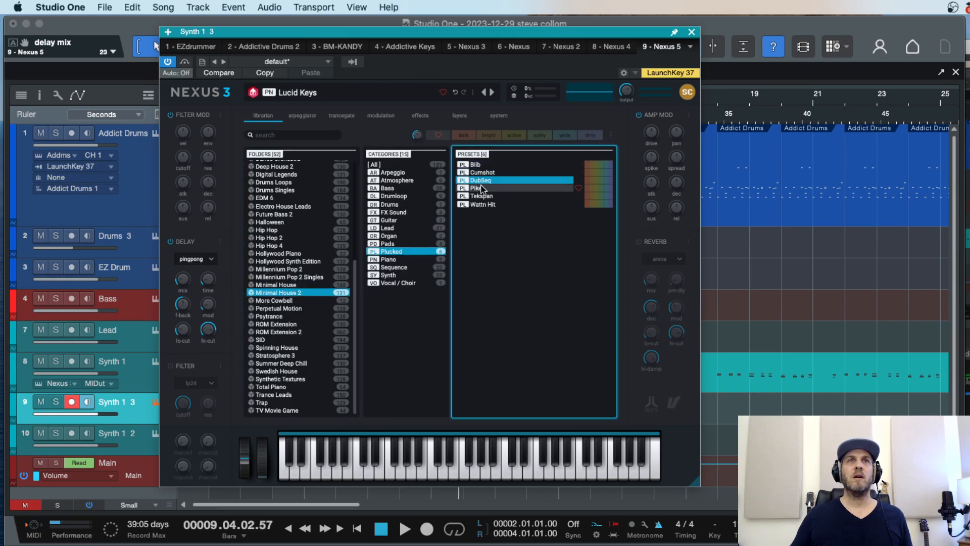
pyautogui.click(481, 188)
pyautogui.click(481, 196)
pyautogui.click(481, 204)
pyautogui.click(484, 165)
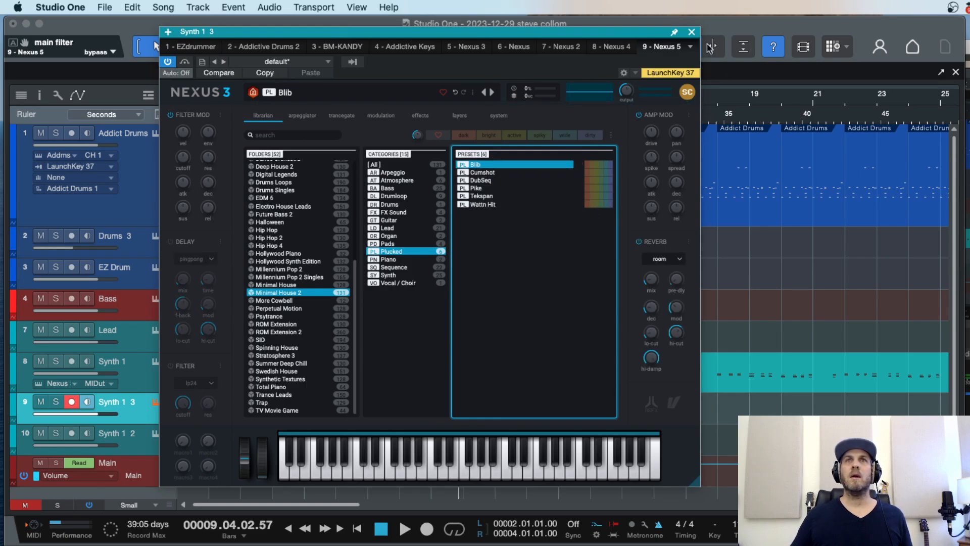
pyautogui.click(690, 32)
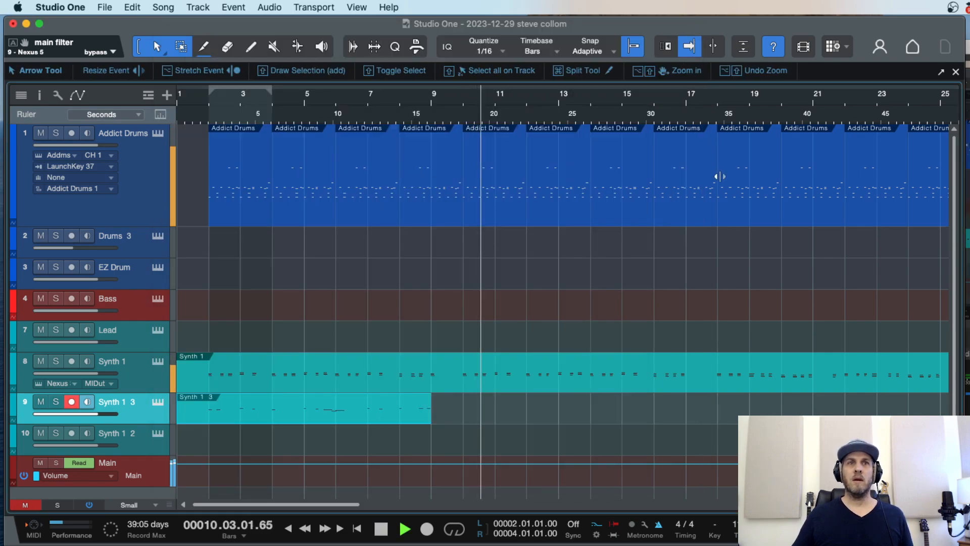
# Step: Play the arrangement from the song start, stop, and open the Synth 1 3 part in the note editor from bar 1
pyautogui.press(',')
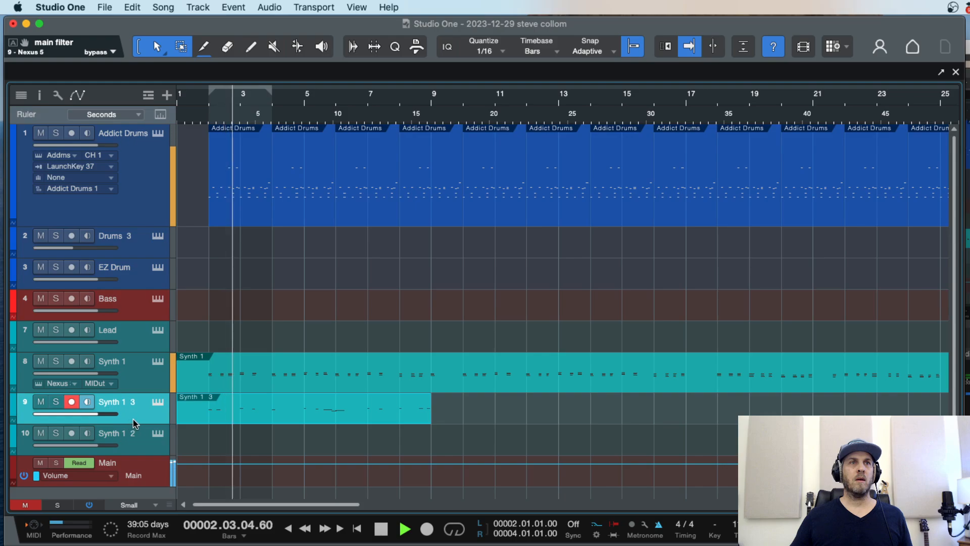
pyautogui.press('space')
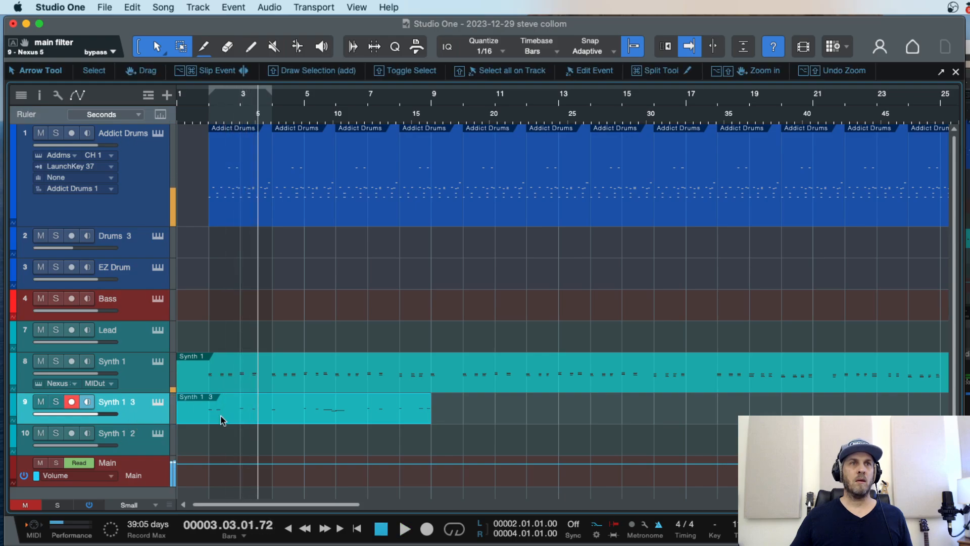
pyautogui.doubleClick(223, 419)
pyautogui.press('Home')
pyautogui.press('e')
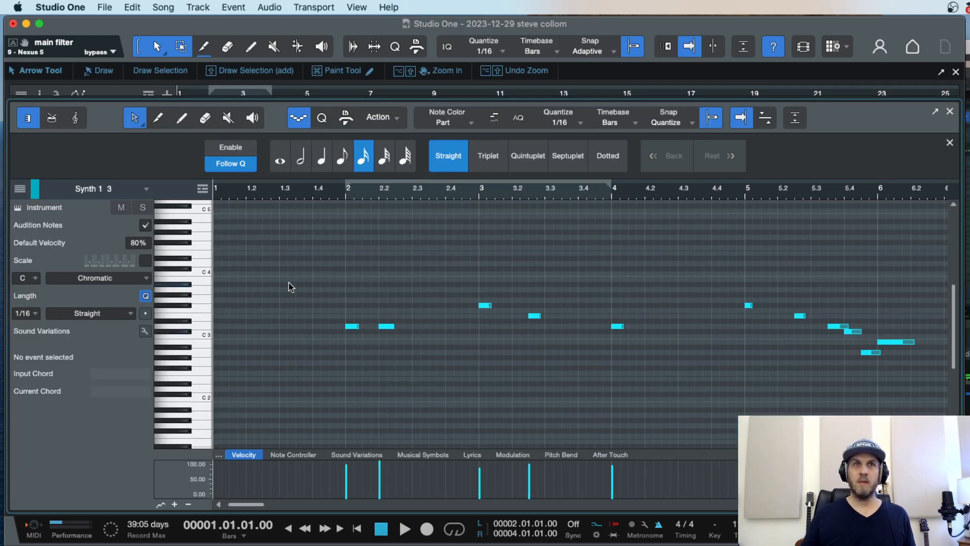
# Step: Play the Synth 1 3 part and move the second D 3 note in bar 2 to start at 2.02.03
pyautogui.press('space')
pyautogui.moveTo(389, 330)
pyautogui.mouseDown()
pyautogui.moveTo(422, 335)
pyautogui.moveTo(403, 328)
pyautogui.mouseUp()
pyautogui.press('space')
pyautogui.press('f')
# Step: Play the edited part onward through bars 3 to 6, stop playback, and close the note editor
pyautogui.press('space')
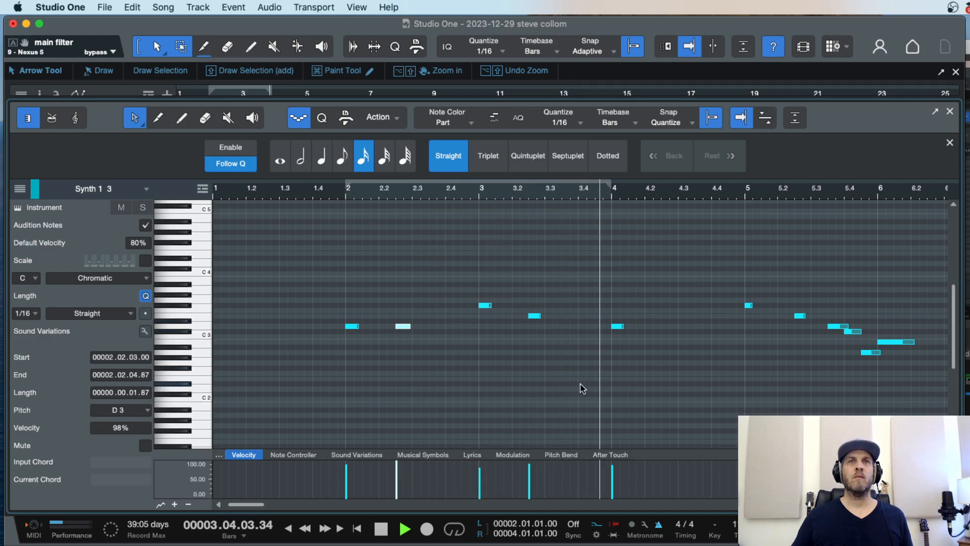
pyautogui.hscroll(4, 582, 389)
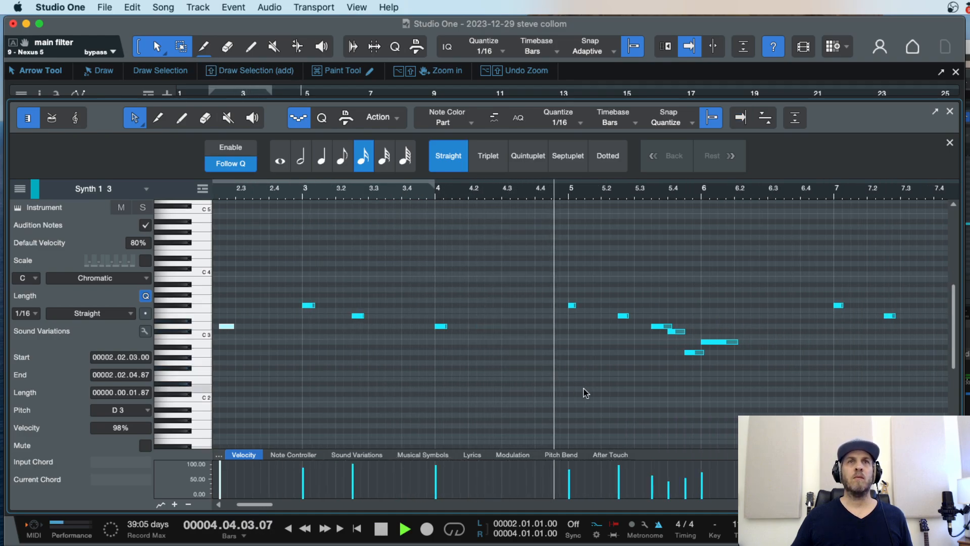
pyautogui.hscroll(1, 585, 391)
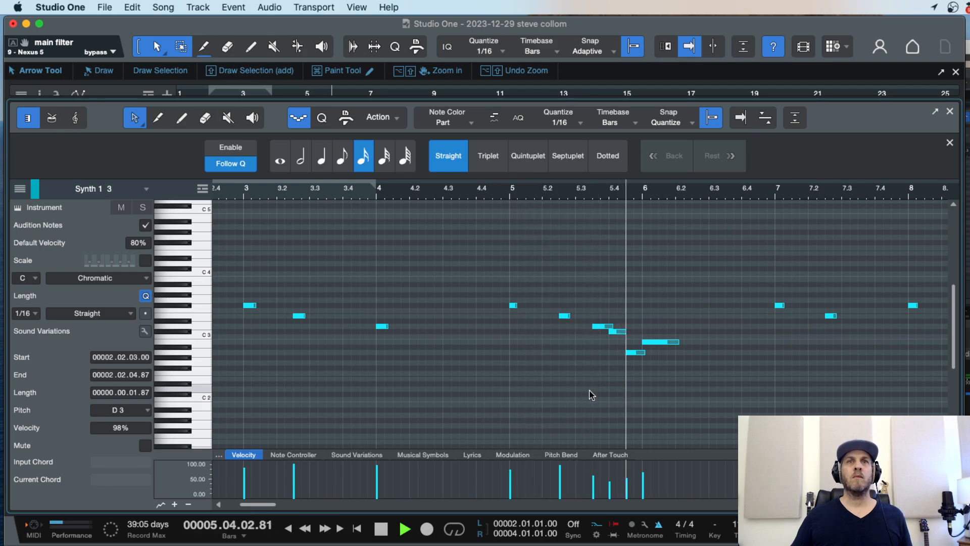
pyautogui.press('space')
pyautogui.press('f')
pyautogui.press('F2')
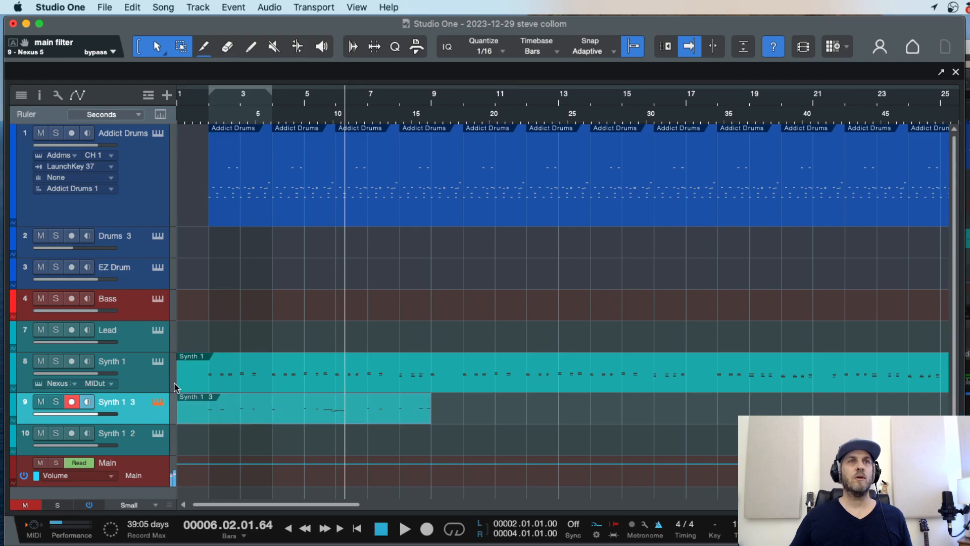
# Step: Reopen the Synth 1 3 instrument and audition the Minimal House presets from A-Styled through Bakerstrings
pyautogui.click(158, 402)
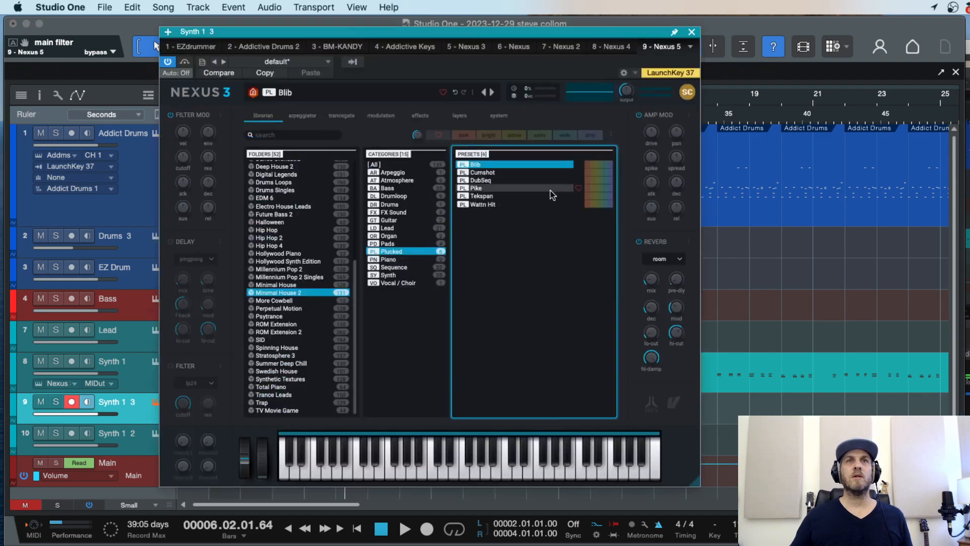
pyautogui.click(283, 285)
pyautogui.click(485, 165)
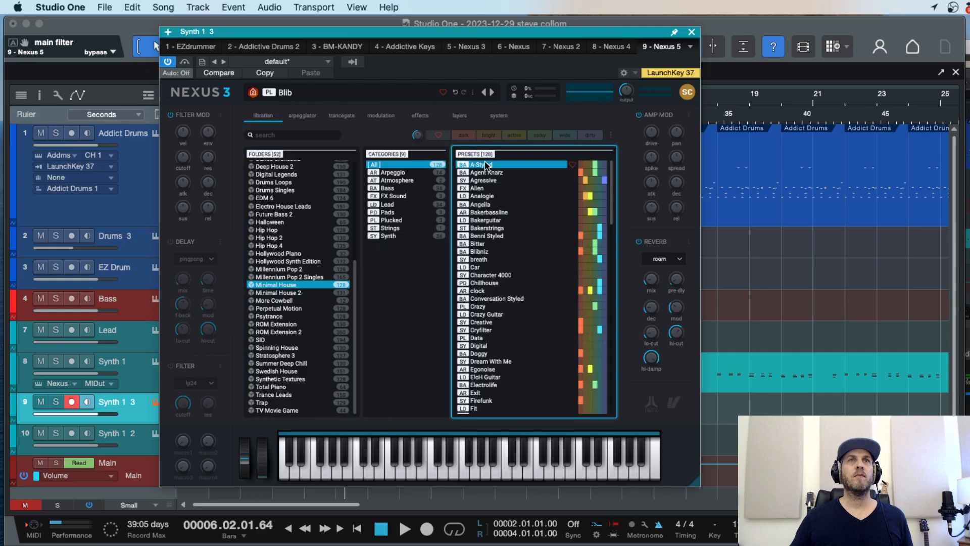
pyautogui.press('Down')
pyautogui.press('Down')
pyautogui.press('Down')
pyautogui.press('Down')
pyautogui.press('Down')
pyautogui.press('Down')
pyautogui.press('Down')
pyautogui.press('Down')
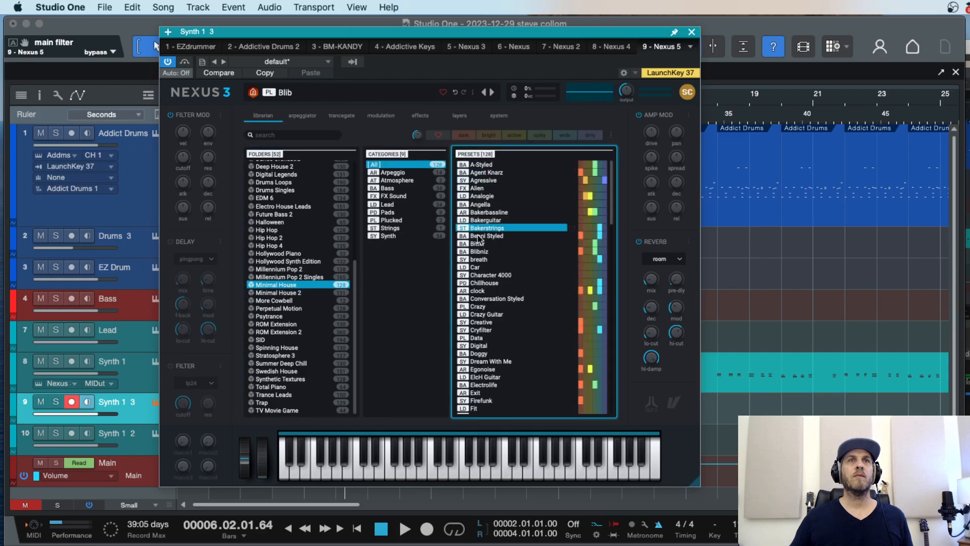
# Step: Audition the Minimal House presets Character 4000, Data and Exit, and load Crazy on the Synth 1 3 track
pyautogui.click(482, 275)
pyautogui.click(483, 307)
pyautogui.click(478, 338)
pyautogui.click(484, 308)
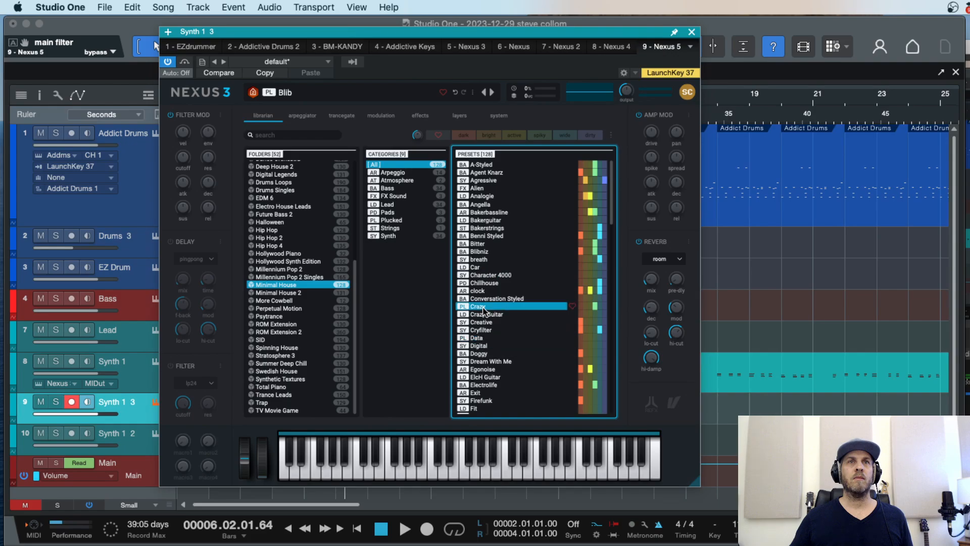
pyautogui.click(485, 394)
pyautogui.click(488, 307)
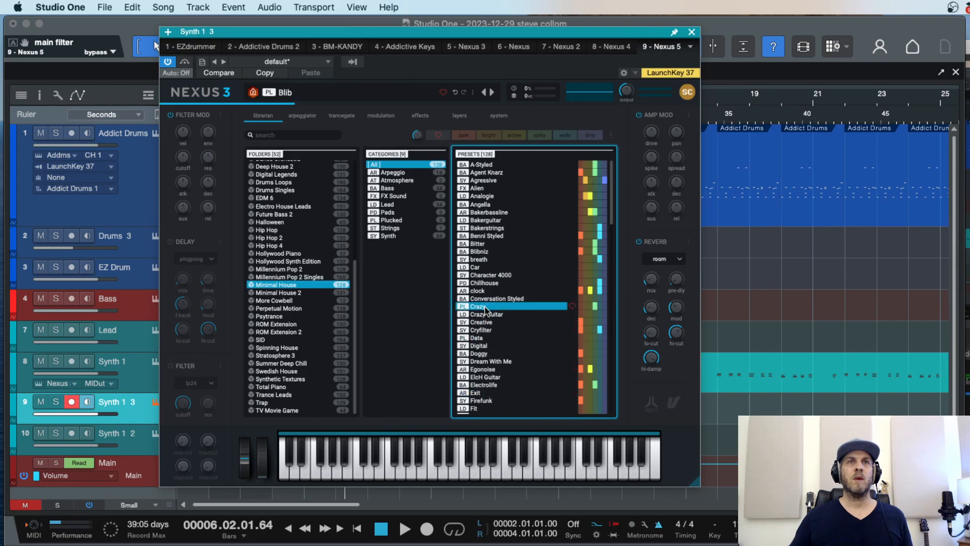
pyautogui.press('space')
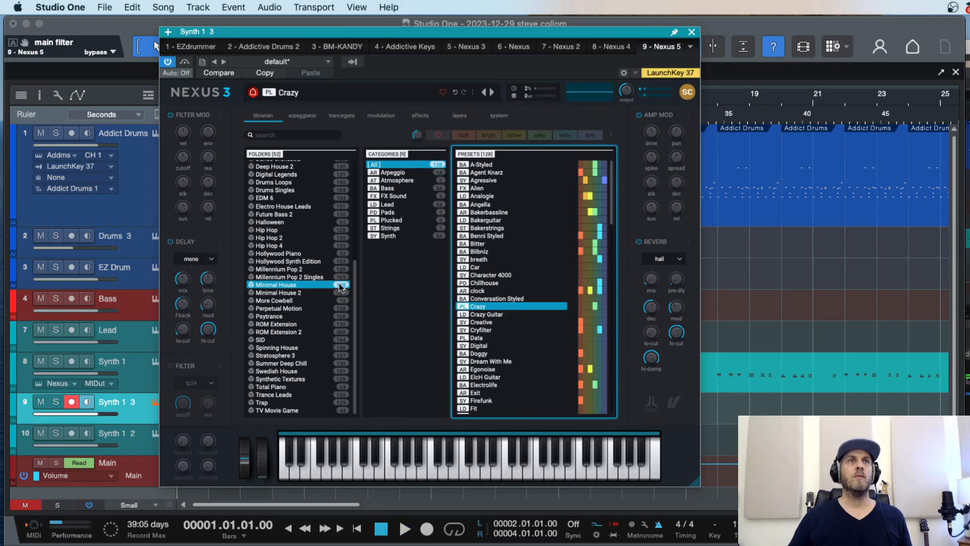
# Step: Audition the Swedish House Piano presets from Ambient Key through Sandman
pyautogui.click(281, 372)
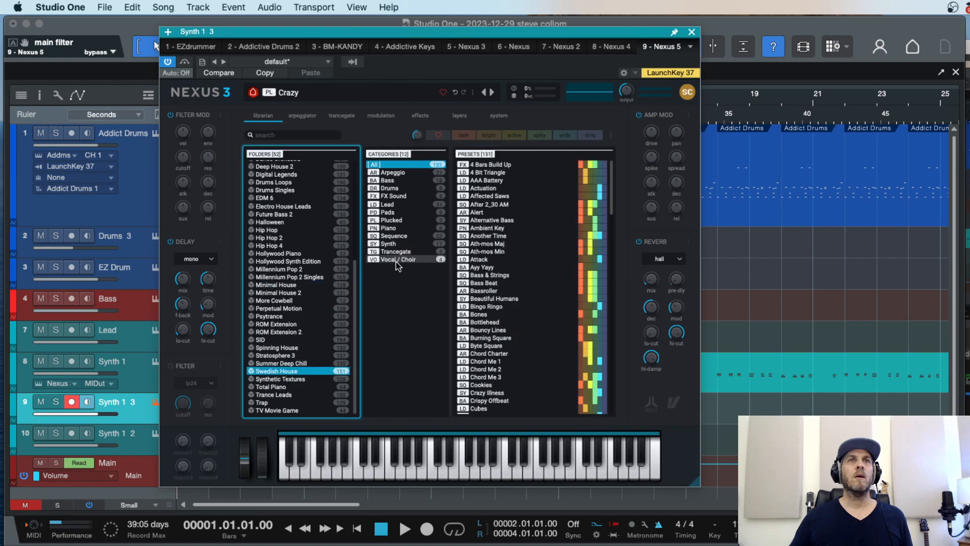
pyautogui.click(391, 228)
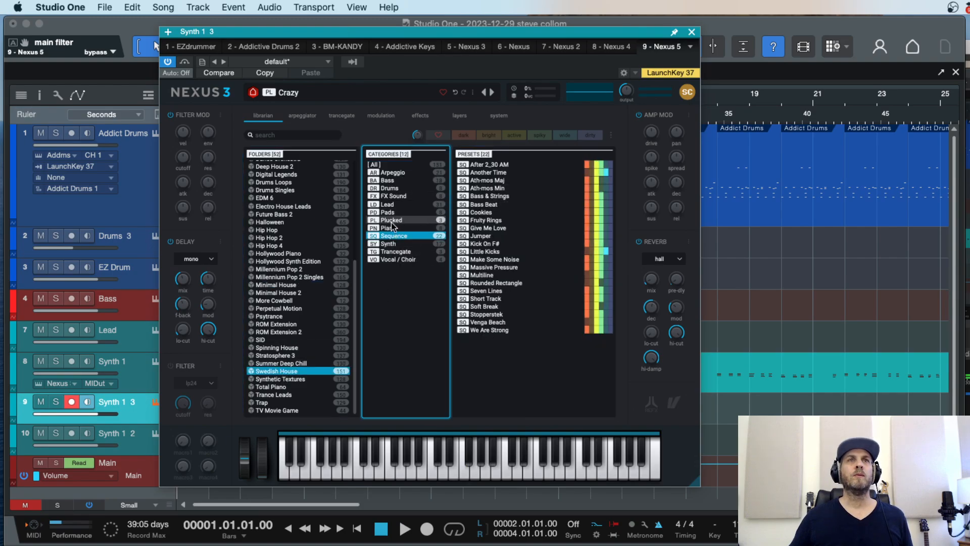
pyautogui.click(481, 166)
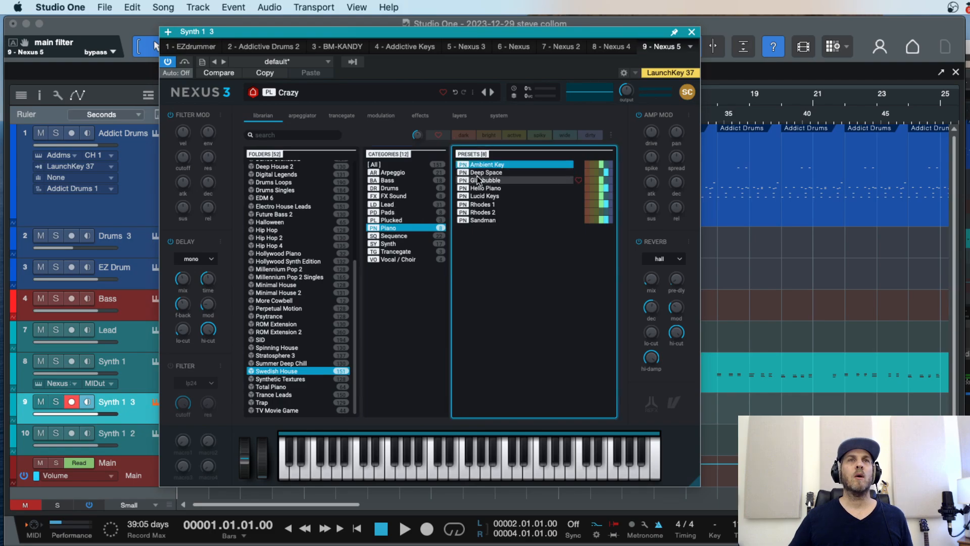
pyautogui.press('Down')
pyautogui.press('Down')
pyautogui.press('Down')
pyautogui.press('Up')
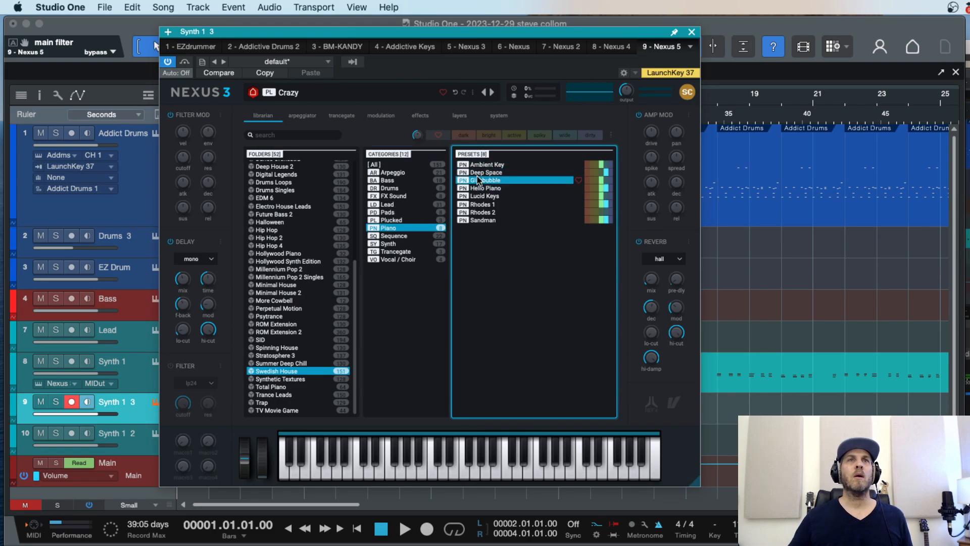
pyautogui.press('Down')
pyautogui.press('Down')
pyautogui.press('Down')
pyautogui.press('Down')
pyautogui.press('Down')
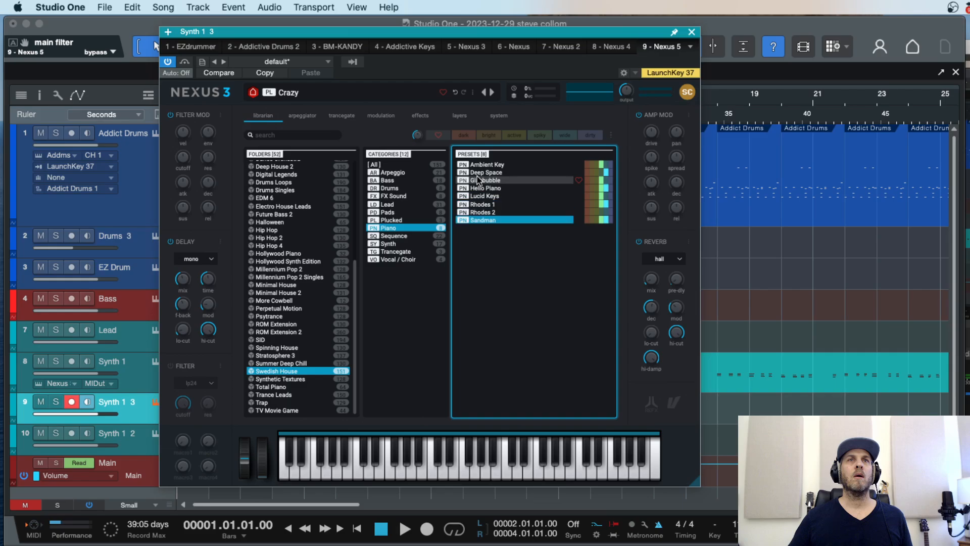
# Step: Switch to the Lead track's Nexus 2, browse its Bell presets through Bellorama, and pick Bells of Saku
pyautogui.press('Up')
pyautogui.press('Up')
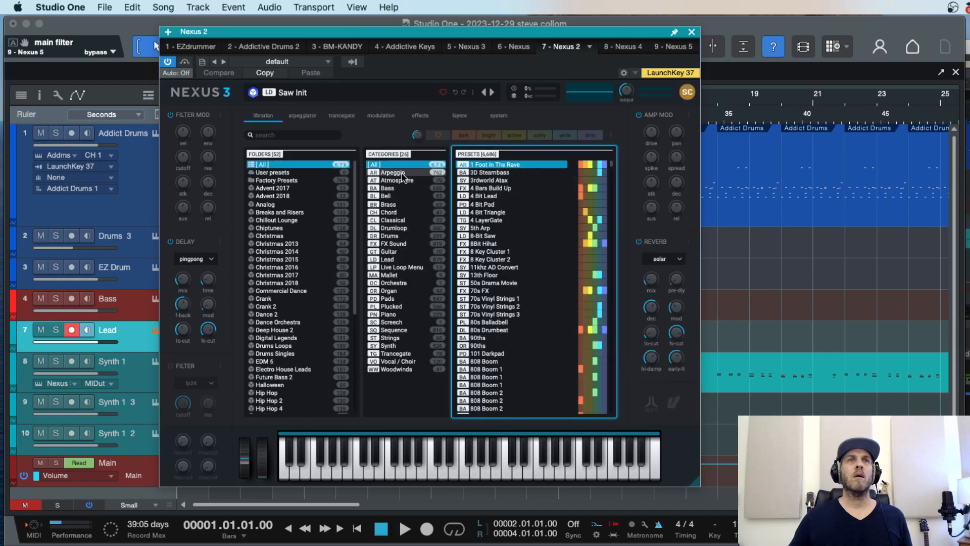
pyautogui.click(400, 196)
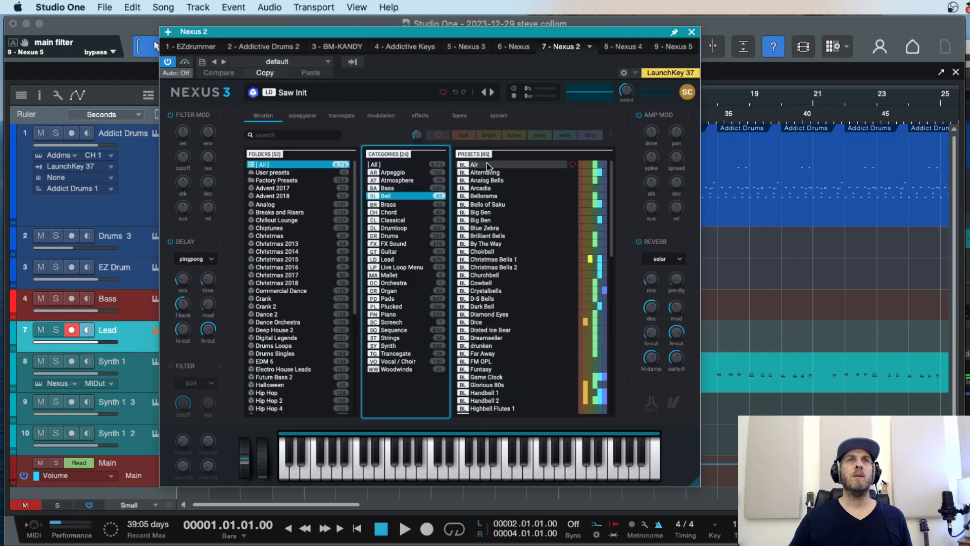
pyautogui.press('Down')
pyautogui.press('Down')
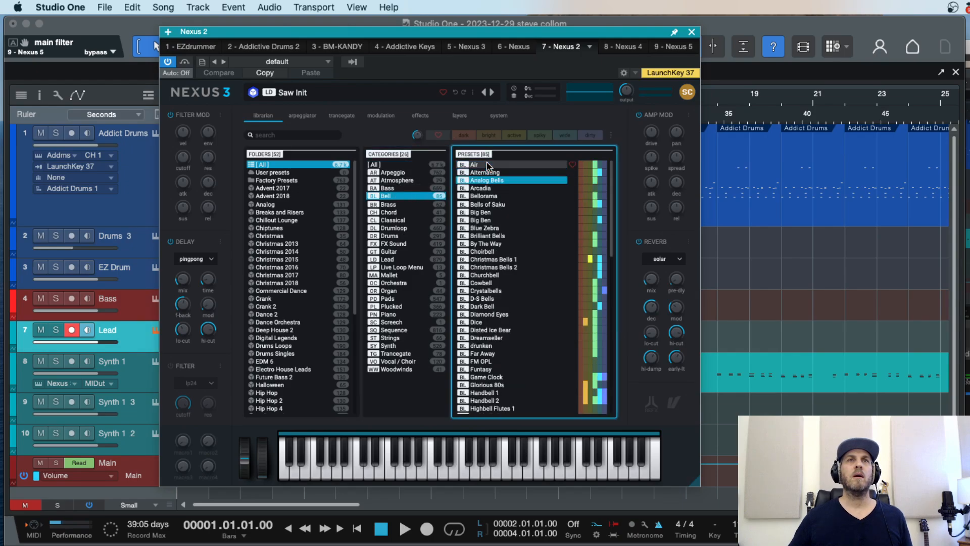
pyautogui.press('Down')
pyautogui.press('Down')
pyautogui.press('Down')
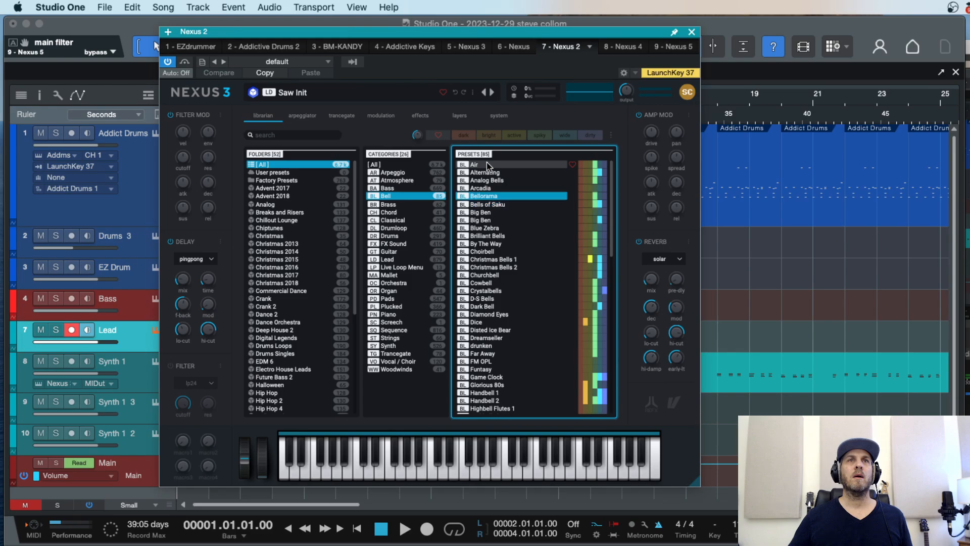
pyautogui.doubleClick(483, 204)
# Step: Play the arrangement from the start, enlarge the Synth 1 3 track's height, and stop playback in bar 5
pyautogui.press('space')
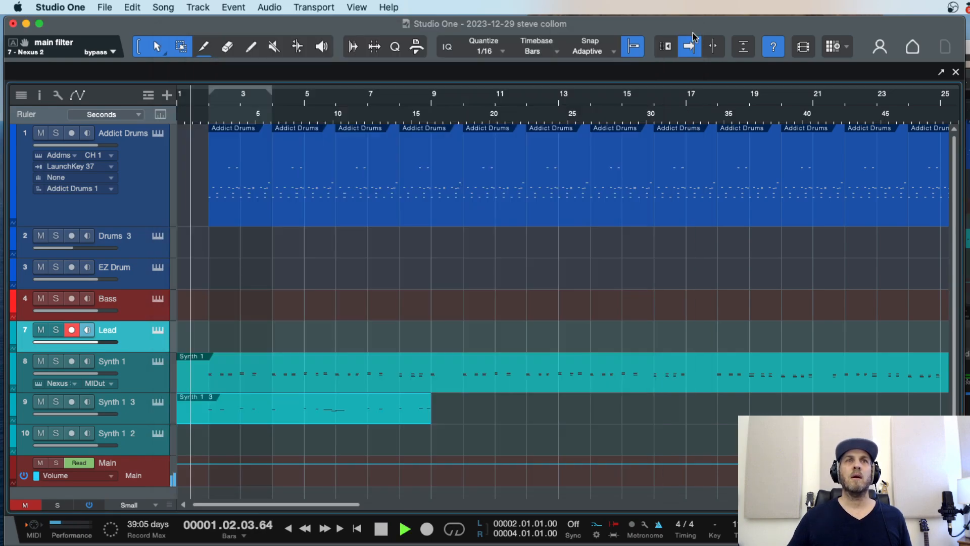
pyautogui.click(691, 32)
pyautogui.scroll(-1, 267, 372)
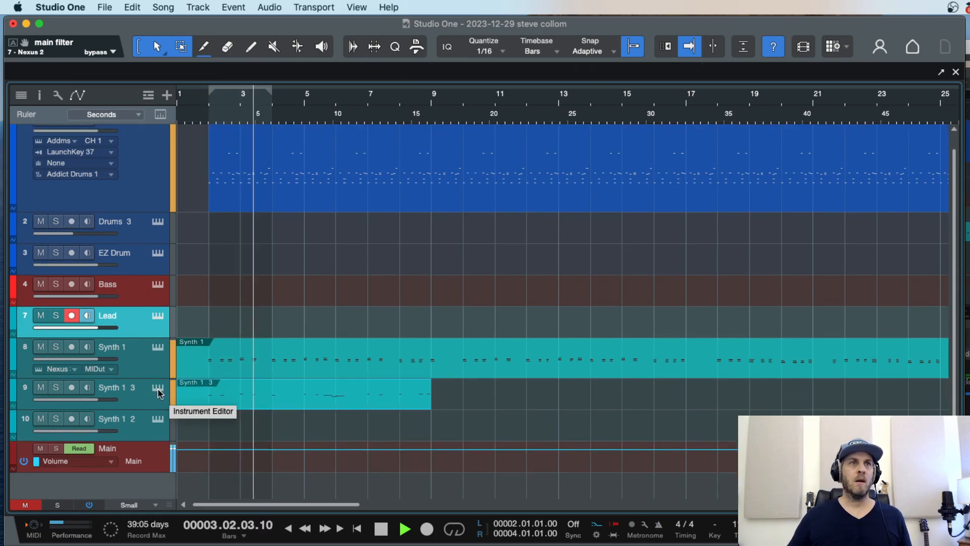
pyautogui.moveTo(153, 409); pyautogui.dragTo(152, 434)
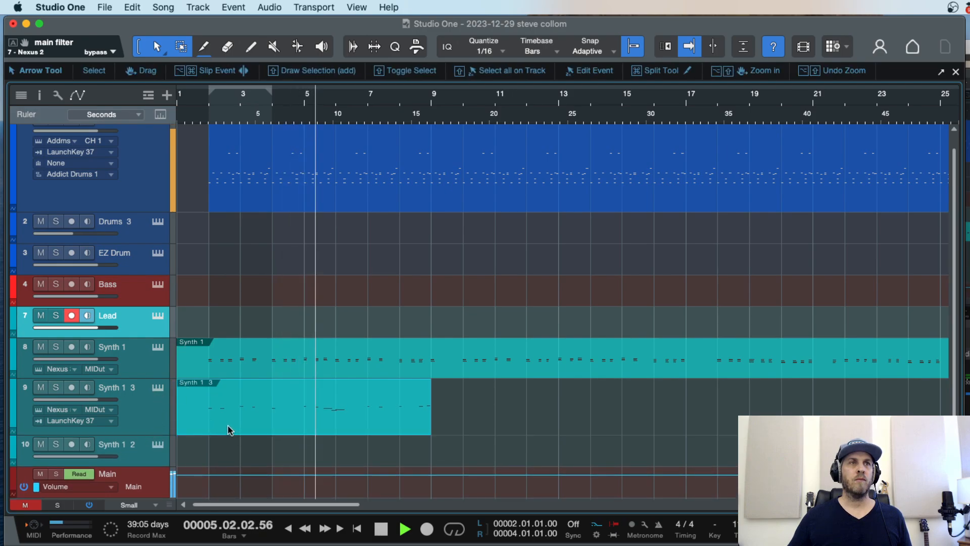
pyautogui.press('space')
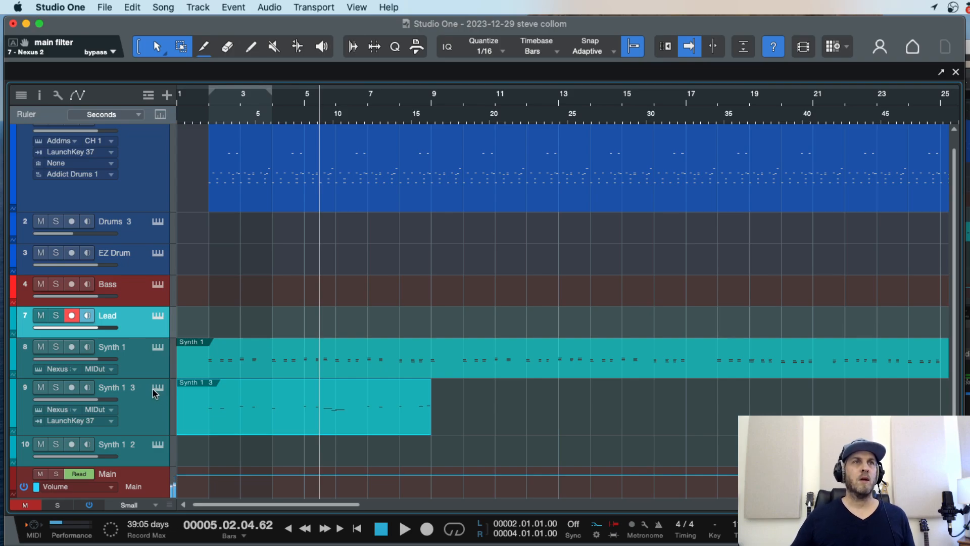
# Step: Reopen the Synth 1 3 instrument, audition the Minimal House 2 Piano presets, and load ePiano
pyautogui.click(158, 388)
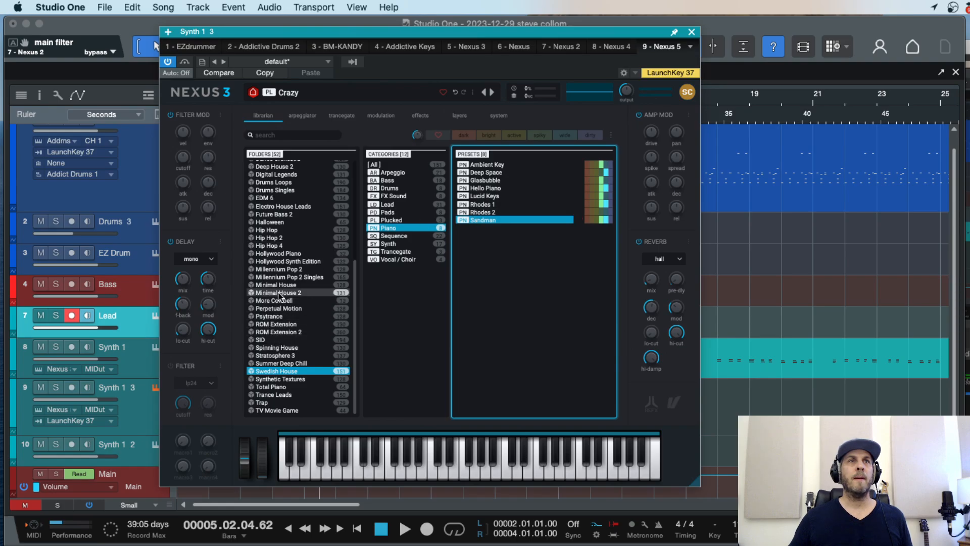
pyautogui.click(278, 293)
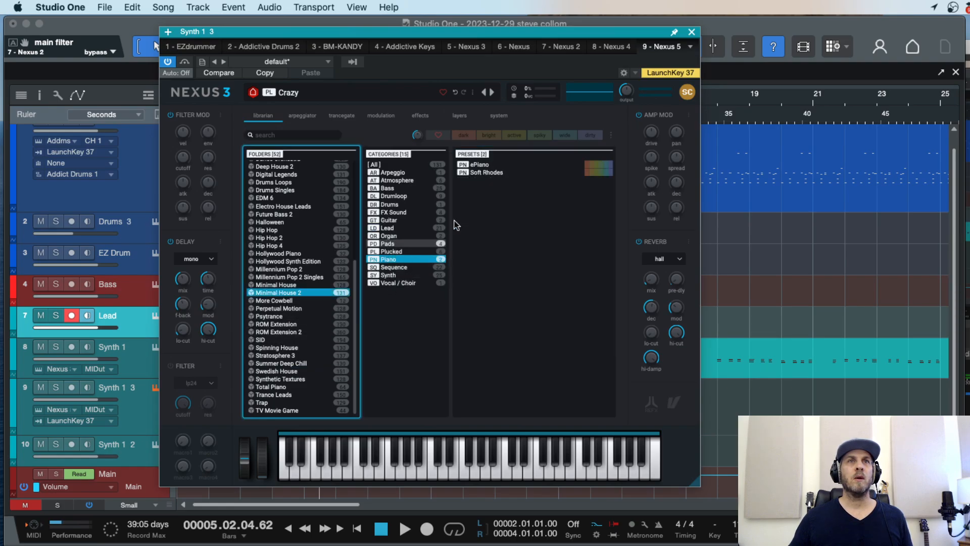
pyautogui.click(479, 165)
pyautogui.click(480, 174)
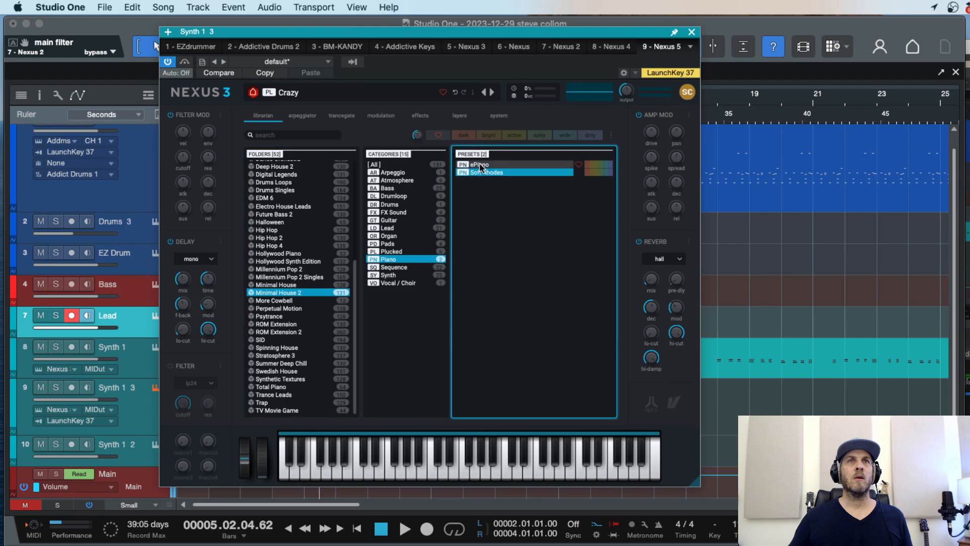
pyautogui.click(479, 165)
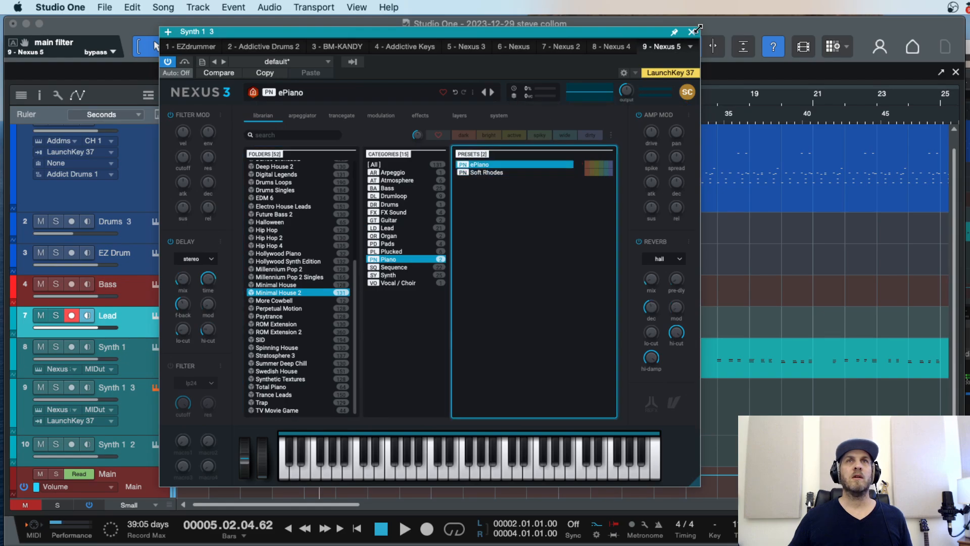
# Step: Set the ePiano delay mode to pingpong and close the instrument
pyautogui.moveTo(205, 280)
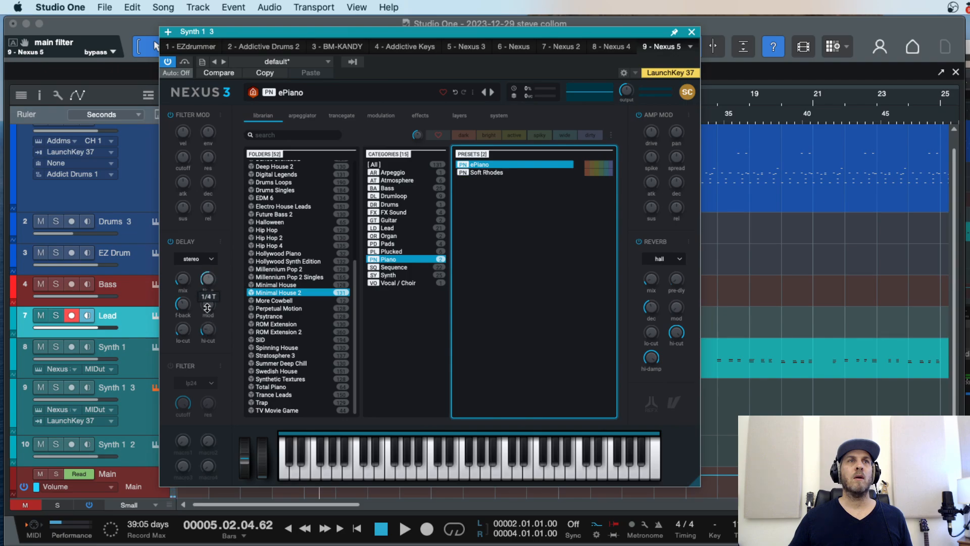
pyautogui.click(211, 259)
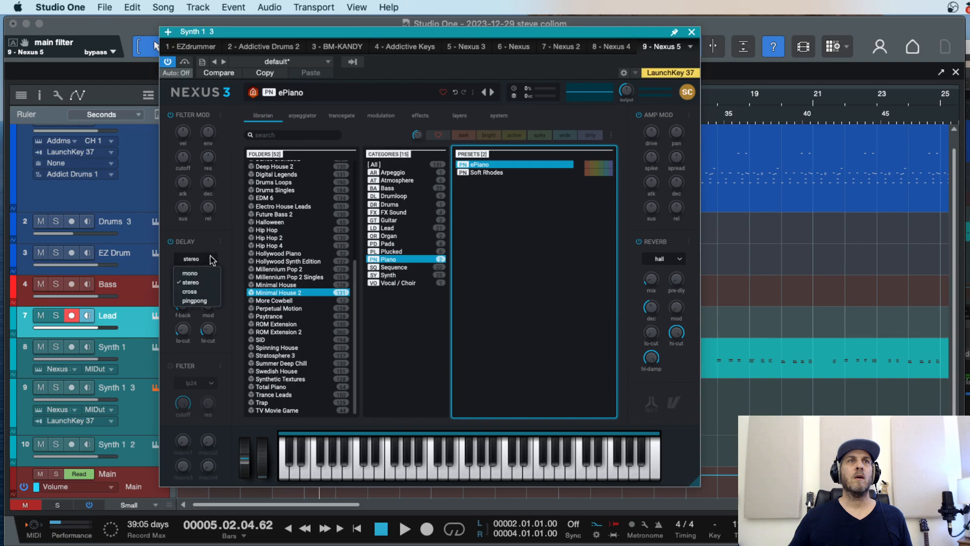
pyautogui.click(196, 301)
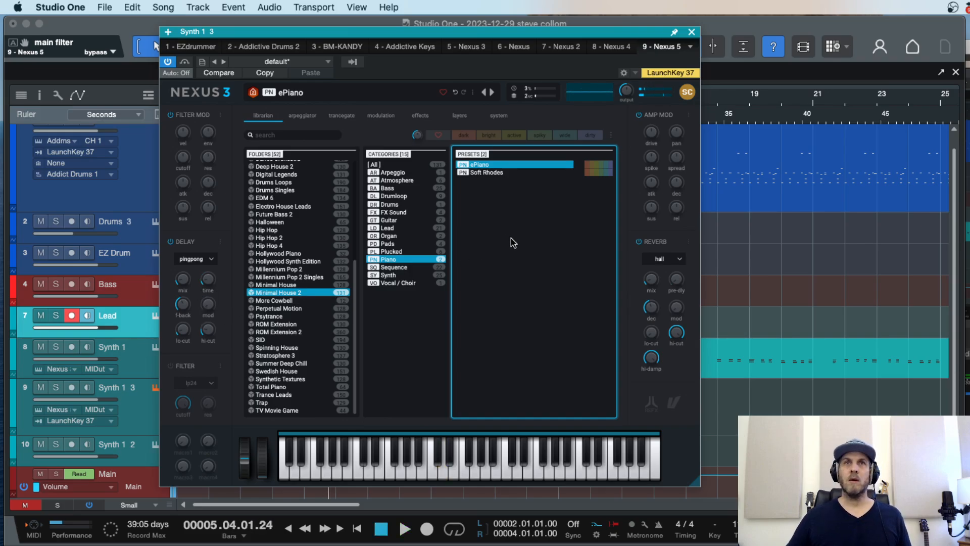
pyautogui.click(692, 32)
# Step: Play the arrangement from the song start into bar 4 and stop
pyautogui.press(',')
pyautogui.press('space')
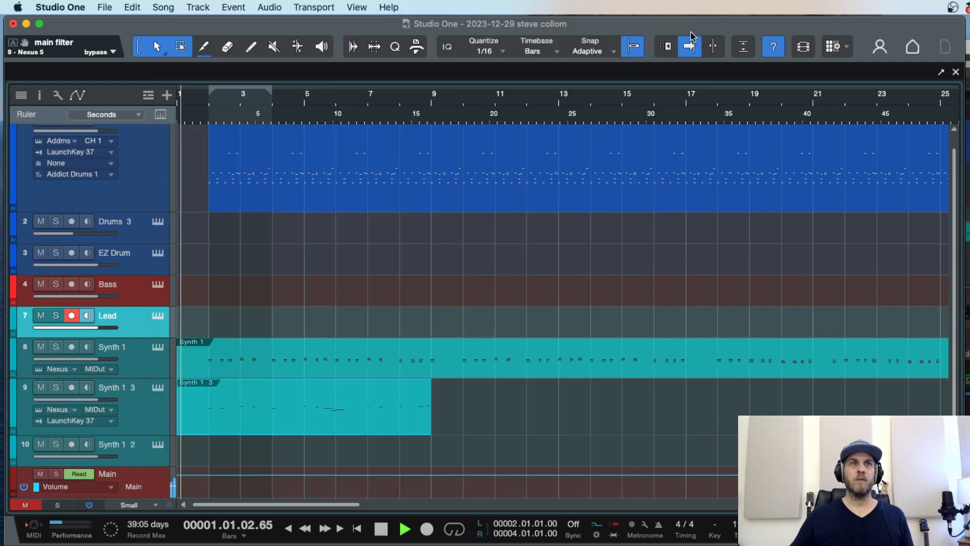
pyautogui.press('e')
pyautogui.press('e')
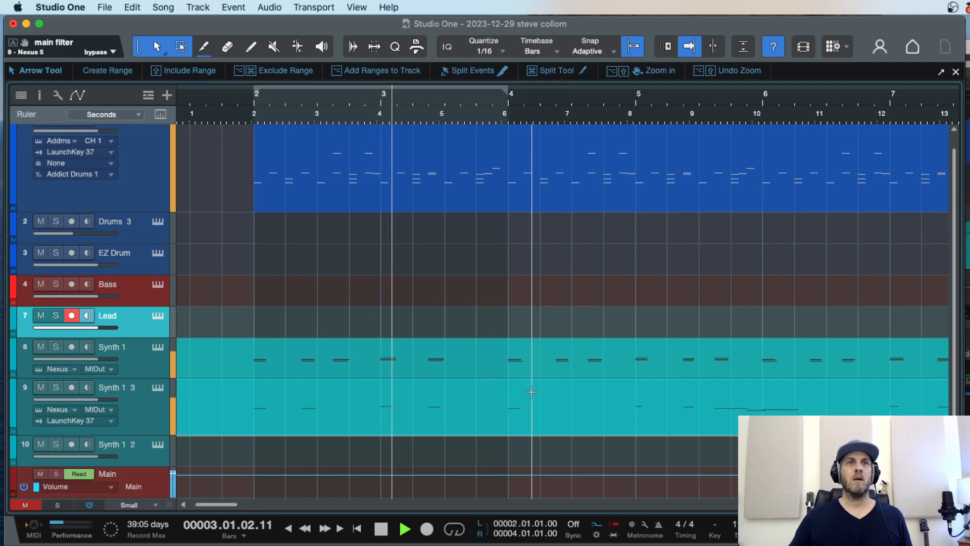
pyautogui.press('w')
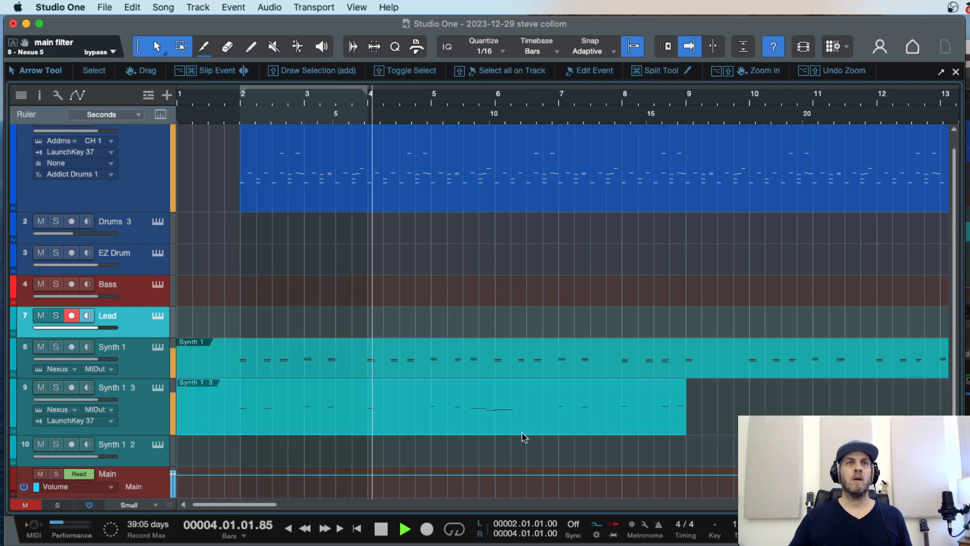
pyautogui.press('space')
# Step: Transpose the Synth 1 3 part up one octave and play it back in bar 4
pyautogui.click(385, 428)
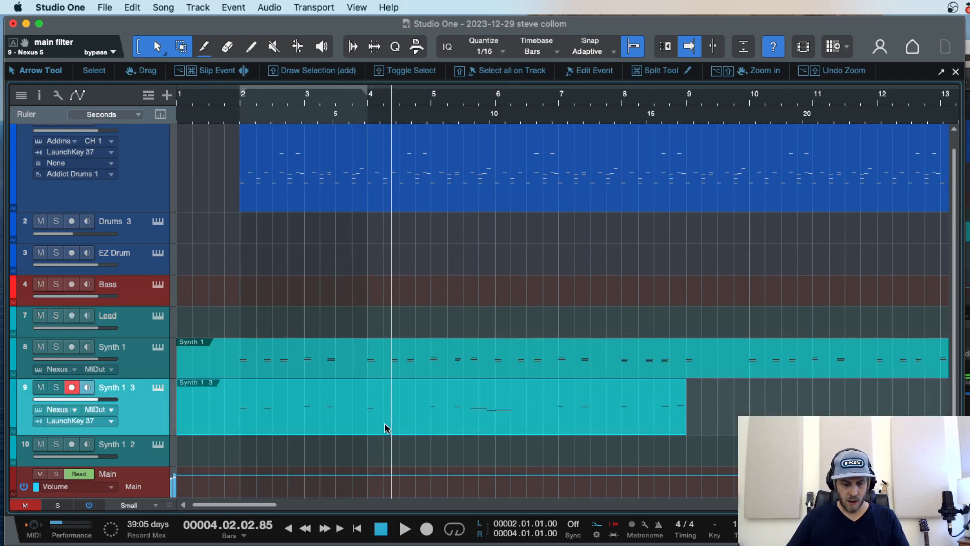
pyautogui.press('super+t')
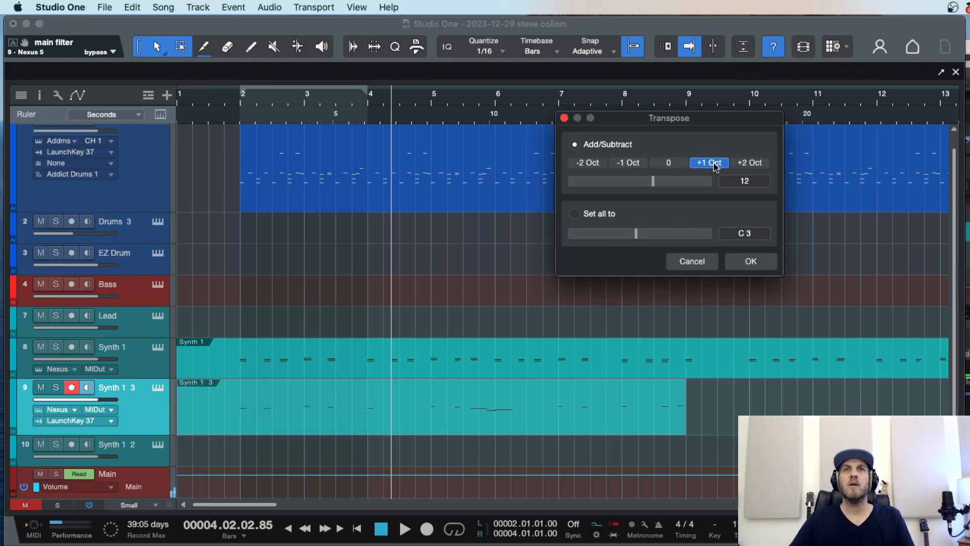
pyautogui.click(748, 263)
pyautogui.click(266, 438)
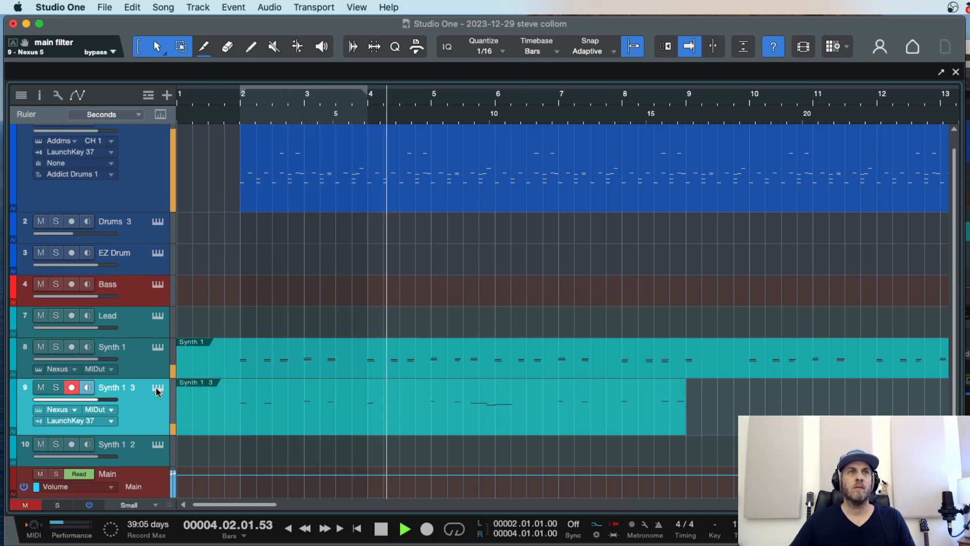
pyautogui.press('space')
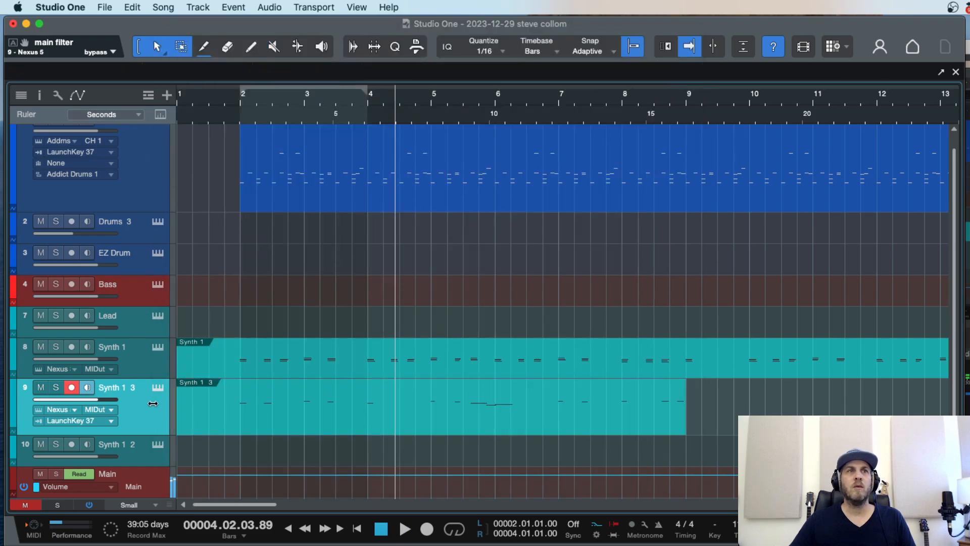
# Step: Reopen the Synth 1 3 instrument, load the Soft Rhodes preset, and move the instrument window clear of the tracks
pyautogui.click(157, 390)
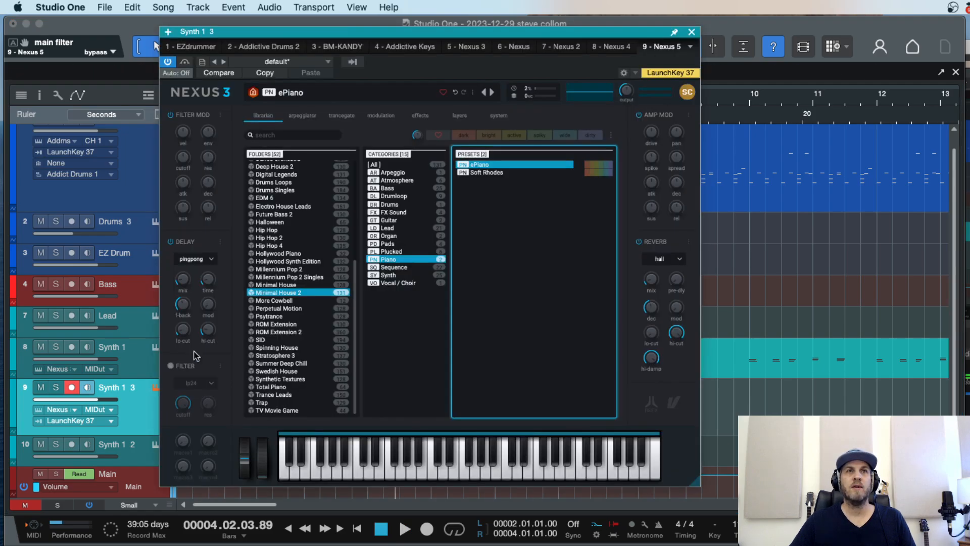
pyautogui.click(478, 165)
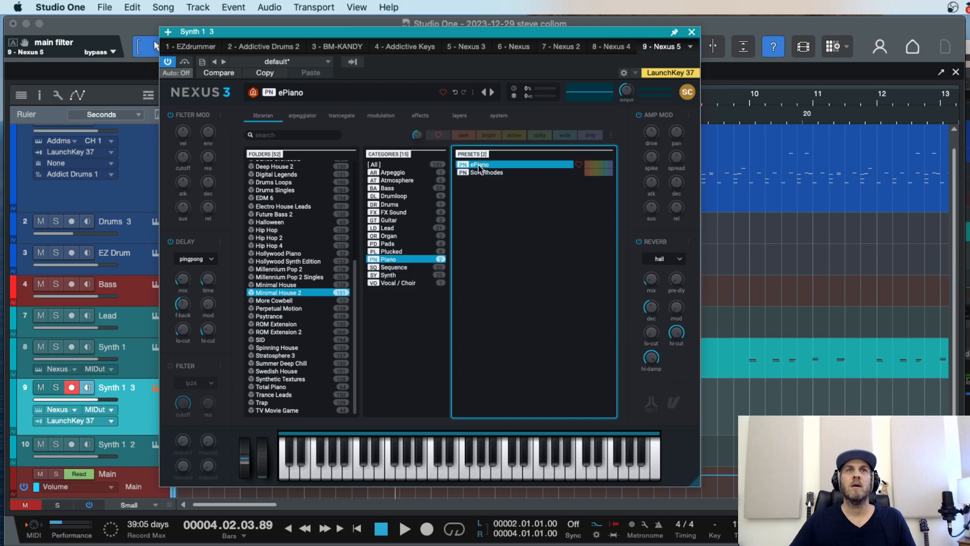
pyautogui.click(480, 173)
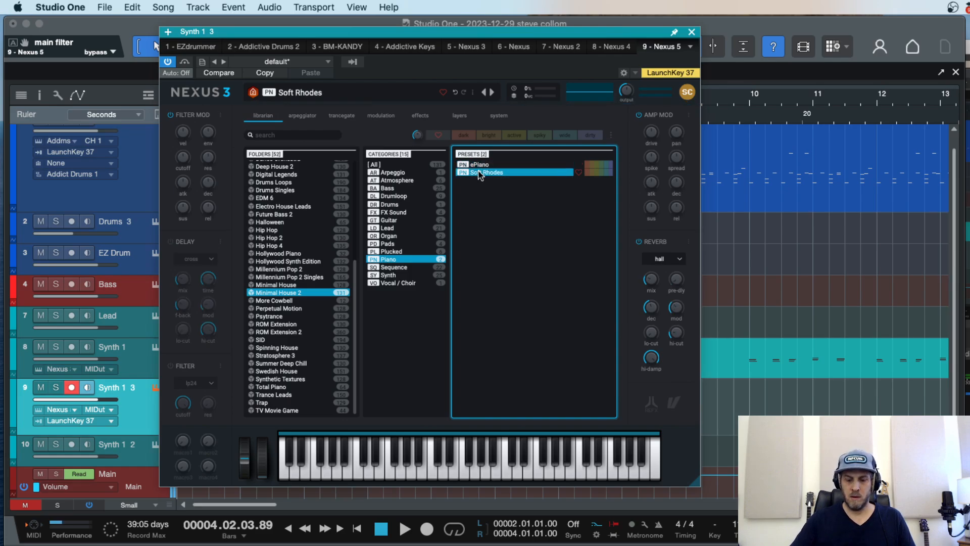
pyautogui.moveTo(639, 32); pyautogui.dragTo(782, 21)
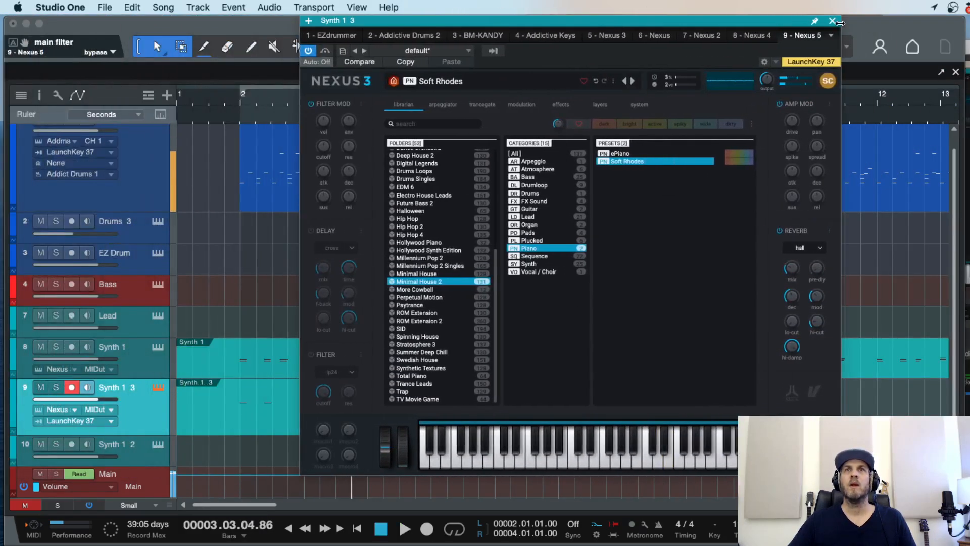
pyautogui.moveTo(673, 27); pyautogui.dragTo(797, 67)
# Step: Split the Synth 1 3 part at bar 2 and loop the section from bar 2 to bar 9, keeping the instrument open
pyautogui.click(360, 409)
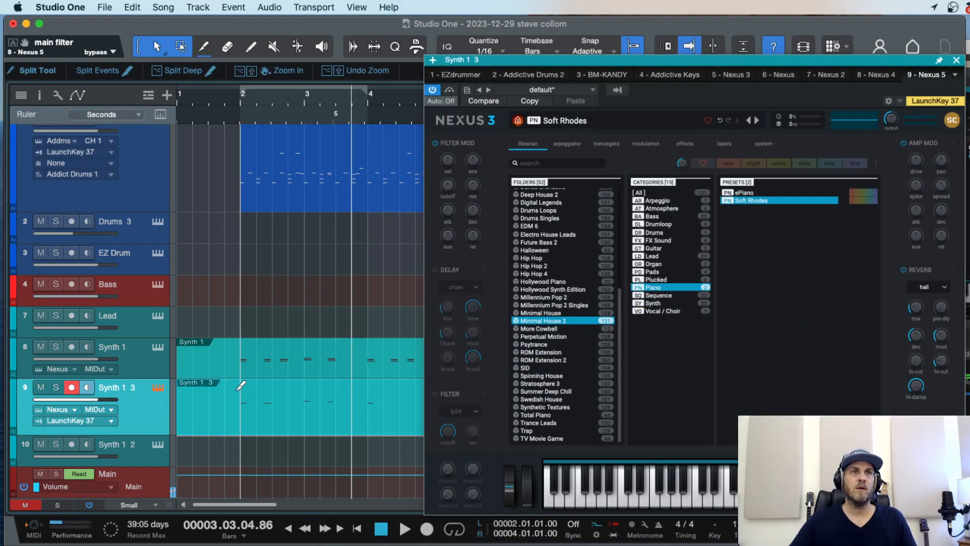
pyautogui.moveTo(655, 58); pyautogui.dragTo(969, 19)
pyautogui.click(529, 432)
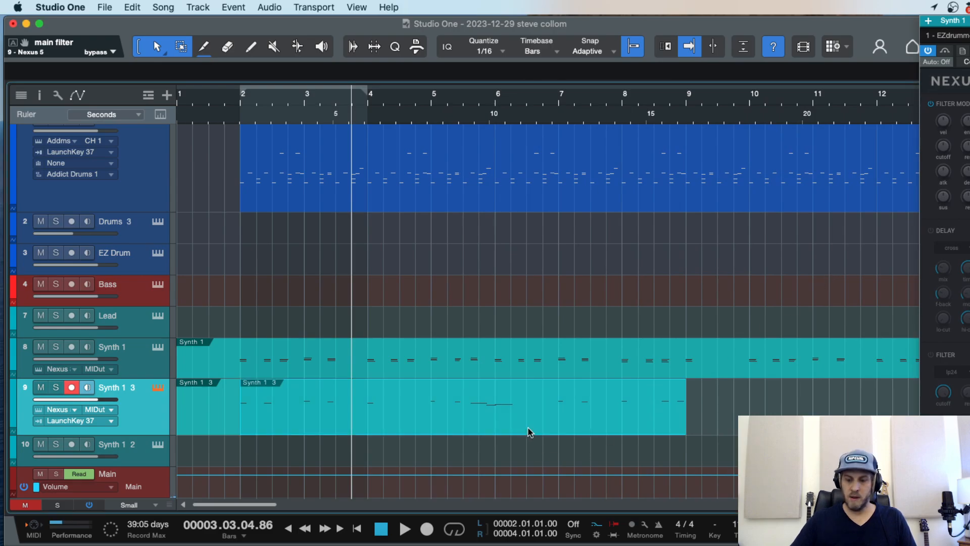
pyautogui.hotkey('alt', 'p')
pyautogui.moveTo(969, 20); pyautogui.dragTo(290, 26)
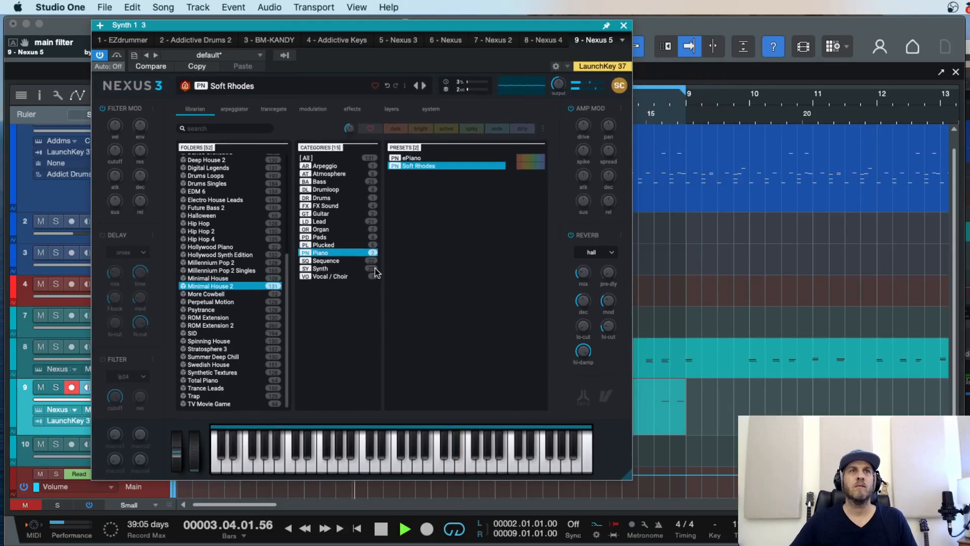
# Step: Load the Pike preset from the Minimal House 2 Plucked category and browse the two Minimal House folders
pyautogui.click(336, 245)
pyautogui.click(413, 167)
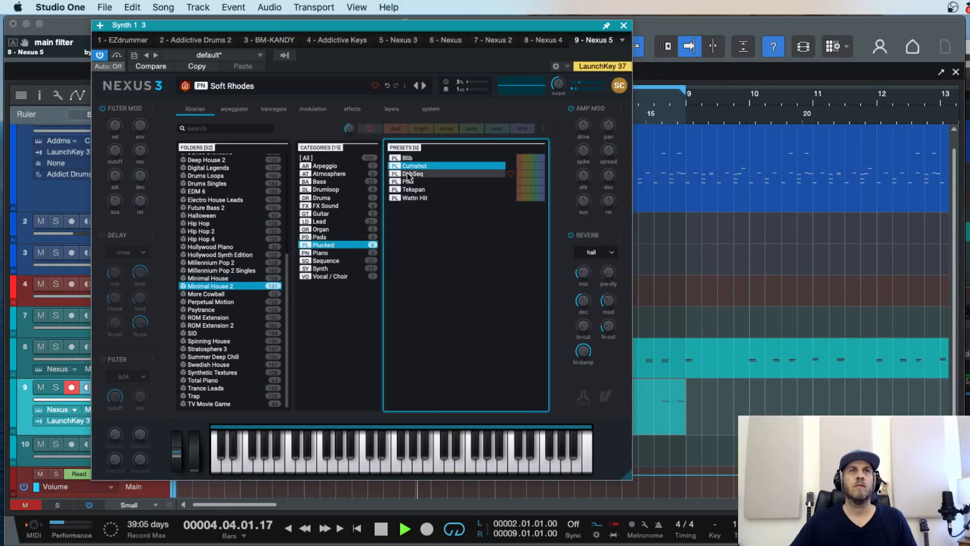
pyautogui.doubleClick(410, 182)
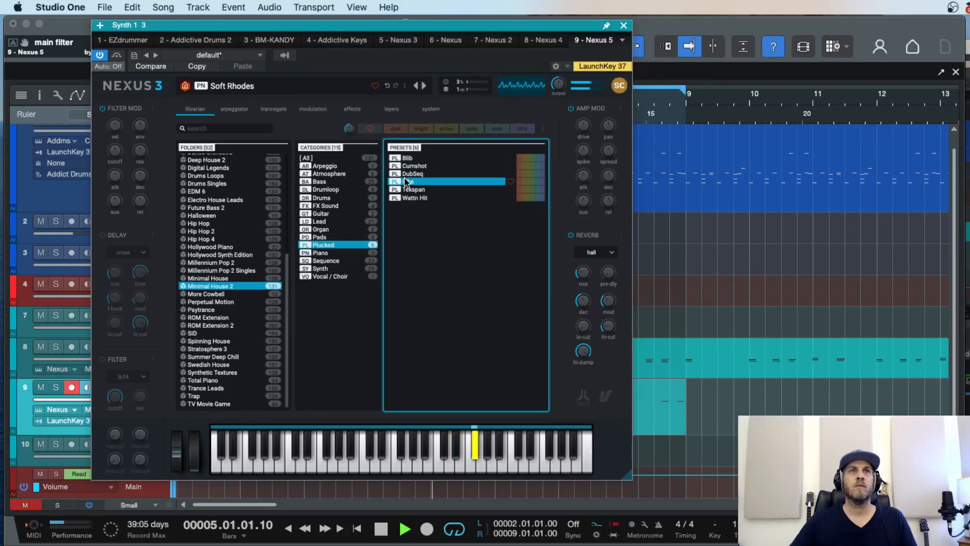
pyautogui.click(223, 278)
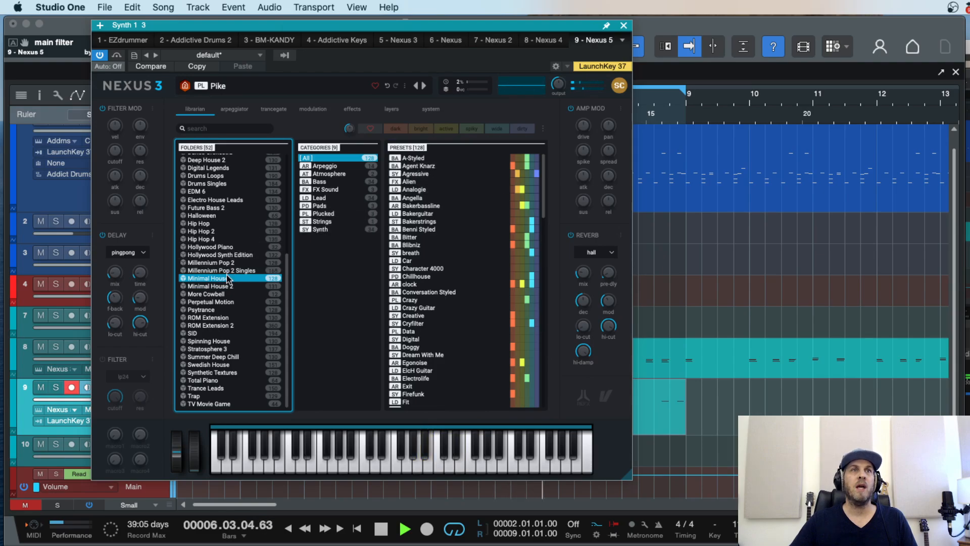
pyautogui.click(222, 286)
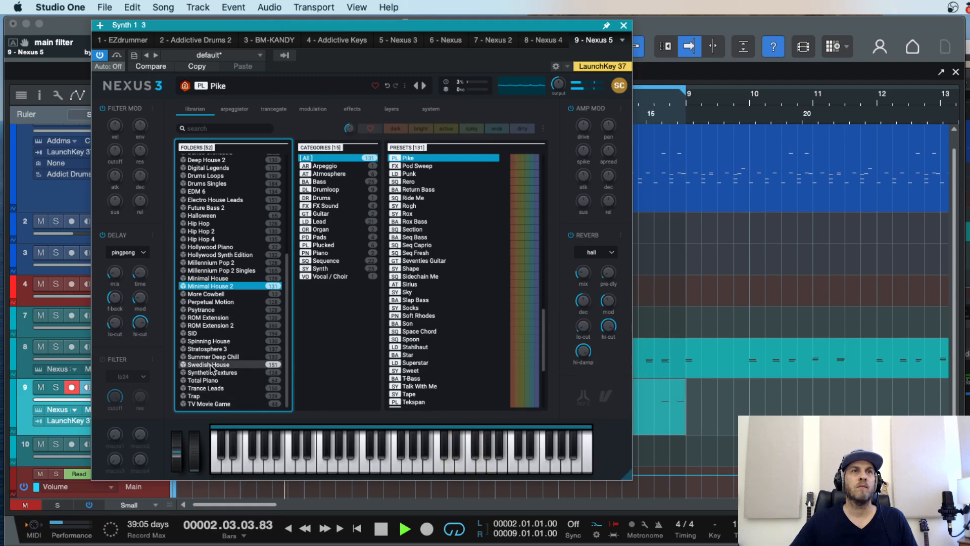
# Step: Load the Bubble Gum preset from the Summer Deep Chill Plucked category, close the instrument, and restart playback from bar 2
pyautogui.click(222, 357)
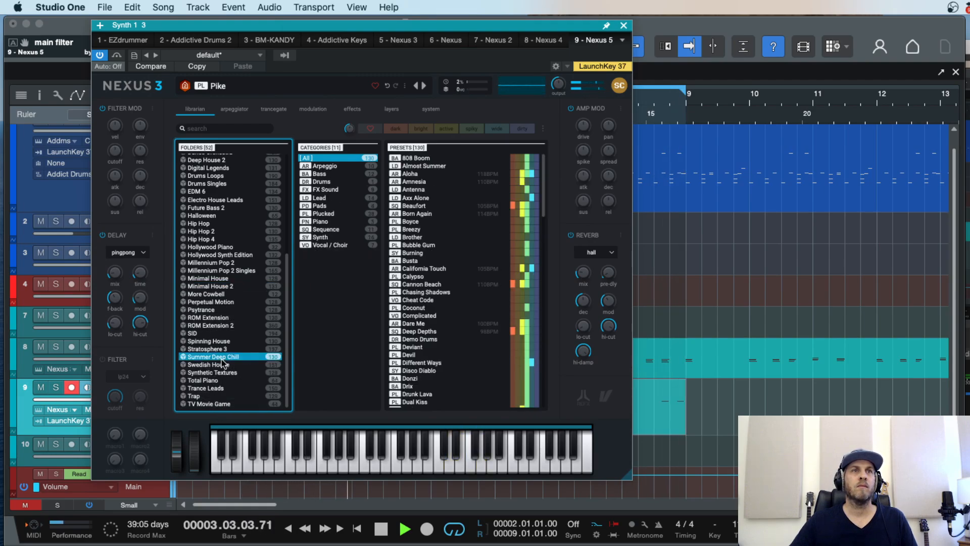
pyautogui.click(325, 214)
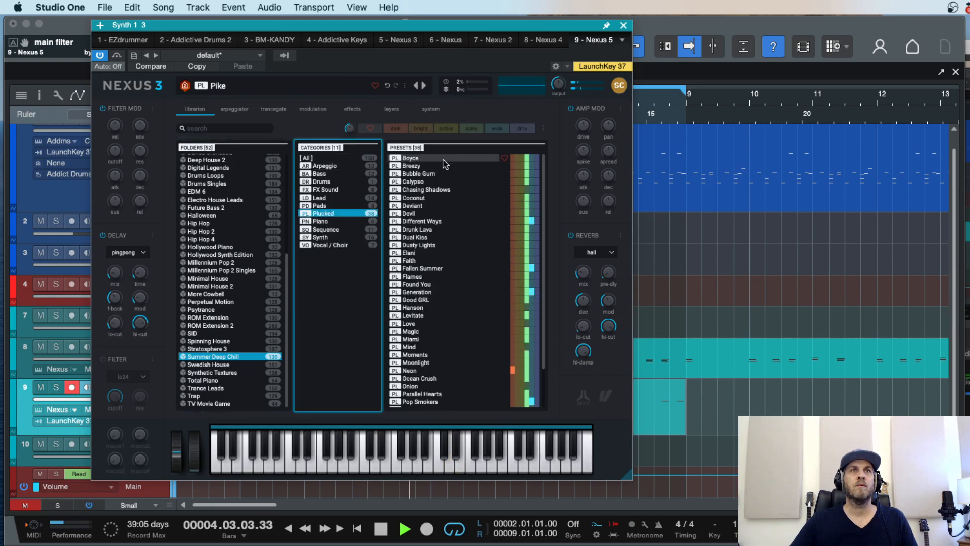
pyautogui.click(424, 174)
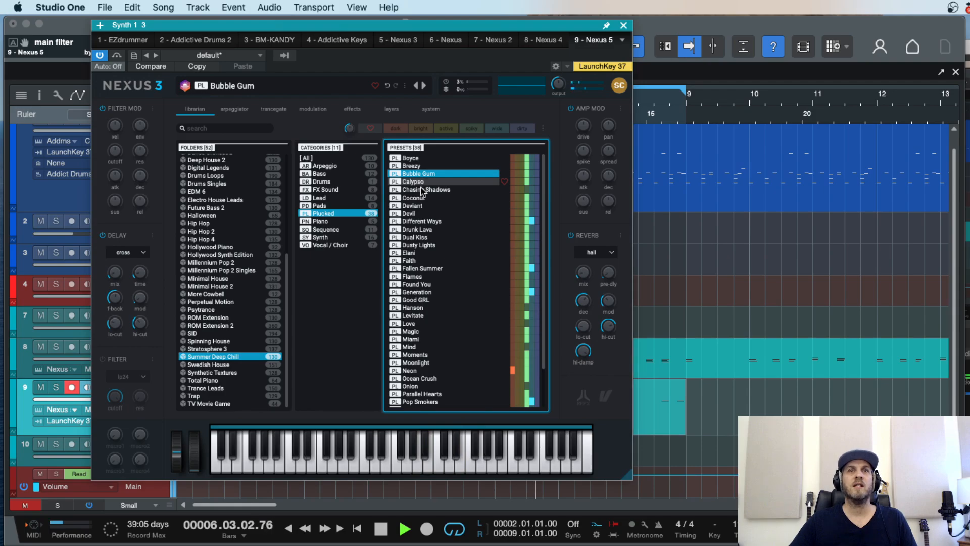
pyautogui.click(624, 25)
pyautogui.press('space')
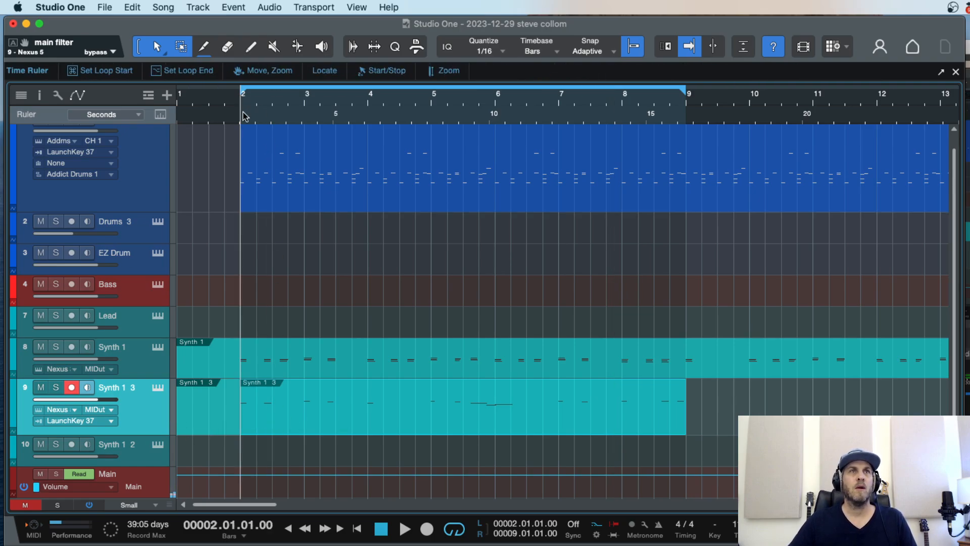
pyautogui.press('space')
# Step: Open the Synth 1 3 part for note editing, copy bar 4's D4 note to 4.2.3, and play through the change
pyautogui.doubleClick(378, 417)
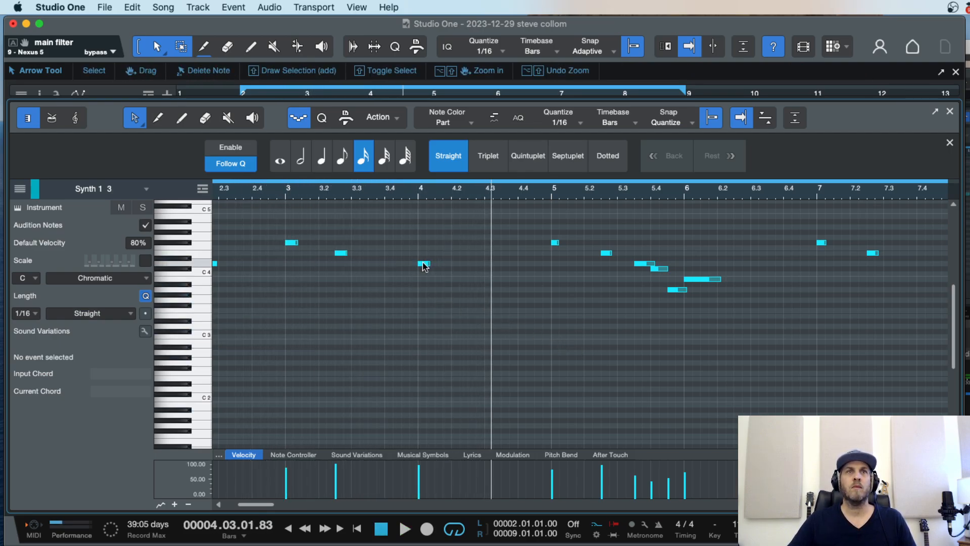
pyautogui.moveTo(424, 266); pyautogui.dragTo(476, 266)
pyautogui.click(400, 196)
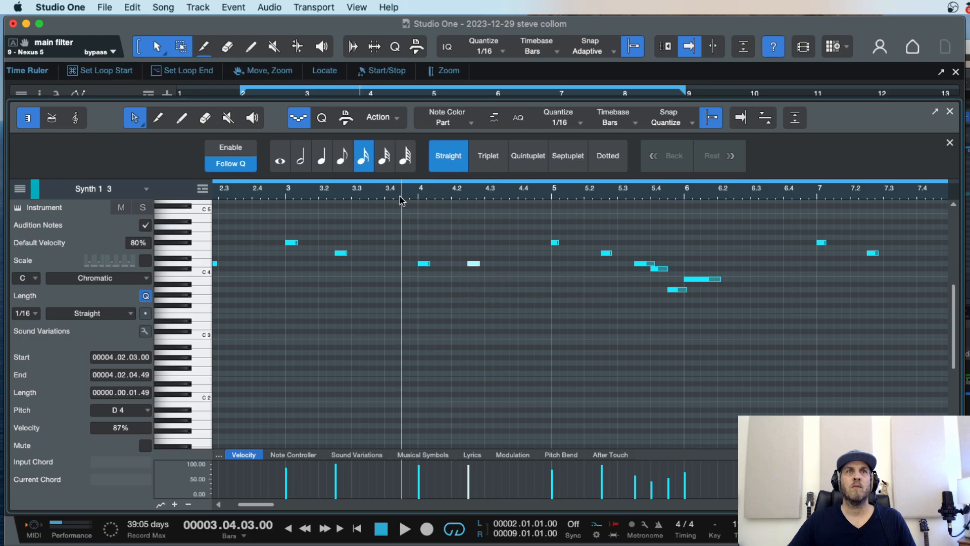
pyautogui.press('space')
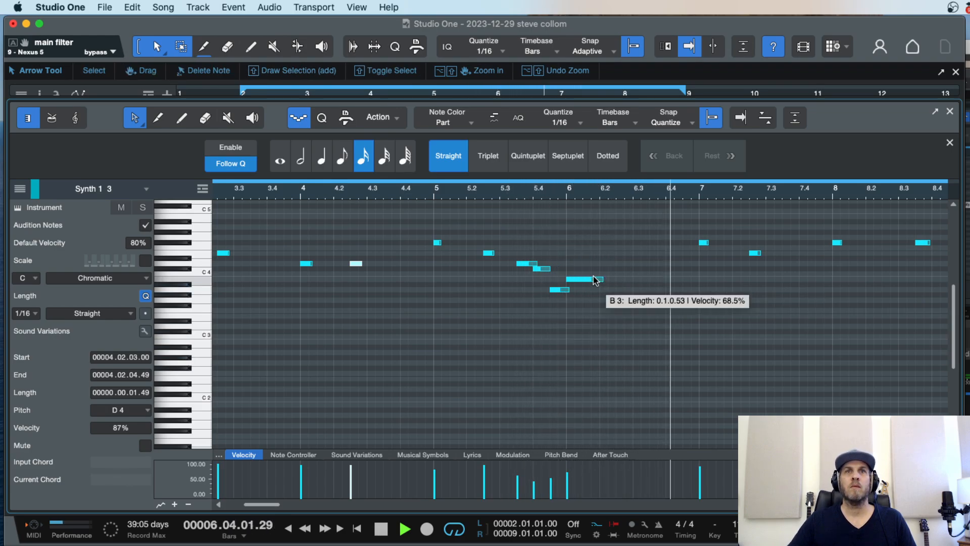
pyautogui.press('space')
# Step: Copy the B3 note from the start of bar 6 to 6.2.3, shorten the original to three sixteenths, and play from bar 5
pyautogui.moveTo(582, 279)
pyautogui.mouseDown()
pyautogui.moveTo(641, 278)
pyautogui.moveTo(594, 280)
pyautogui.mouseUp()
pyautogui.doubleClick(526, 191)
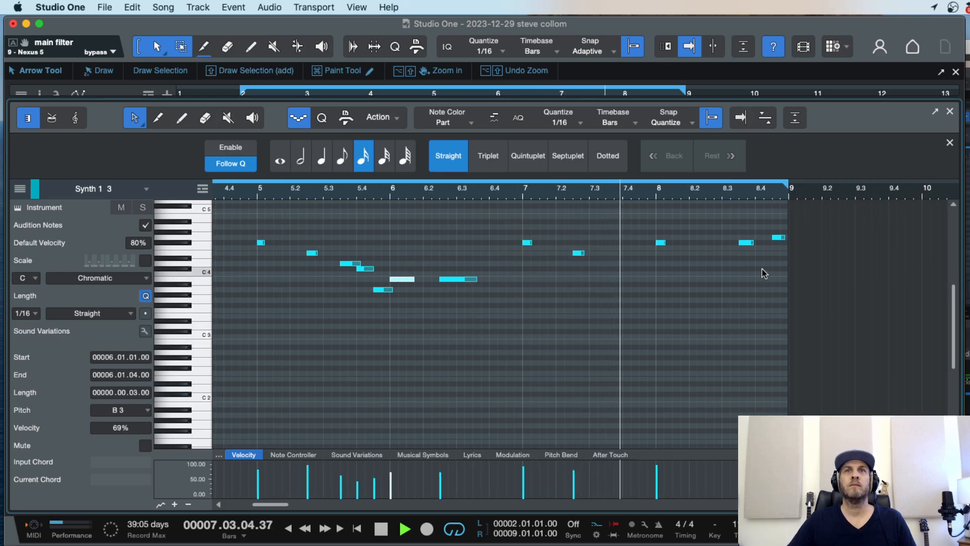
pyautogui.click(782, 210)
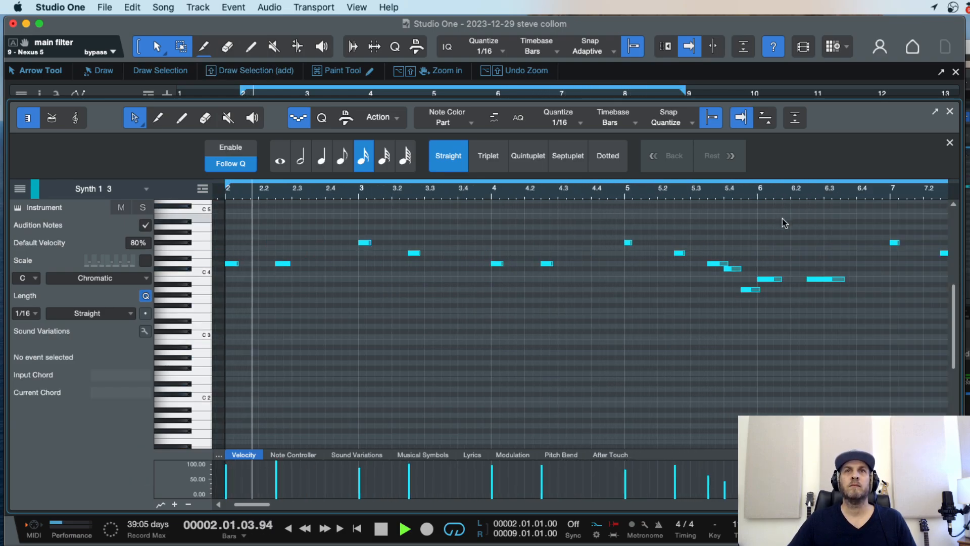
pyautogui.press('w')
# Step: Play the end of bar 8, raise the melody's last note to A4, and replay the phrase from bar 7
pyautogui.click(675, 190)
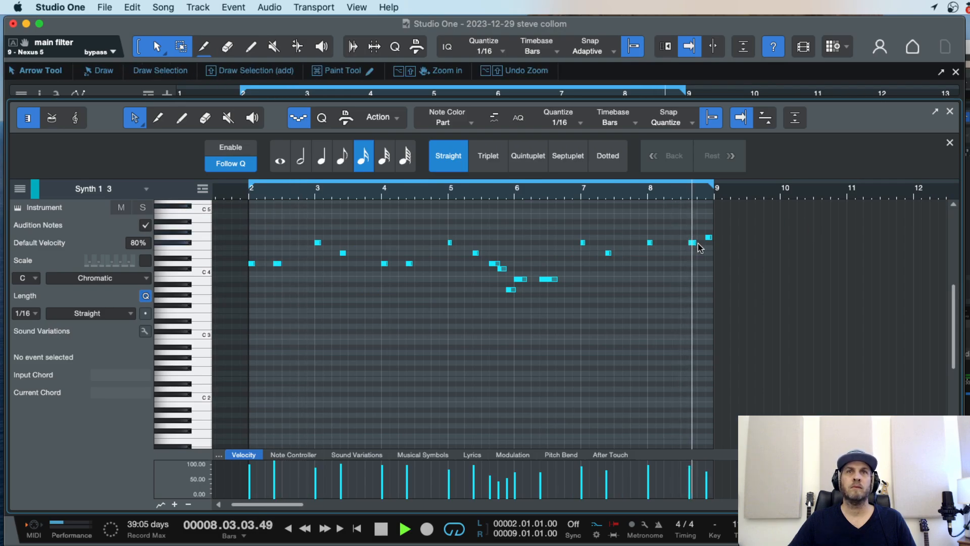
pyautogui.press('space')
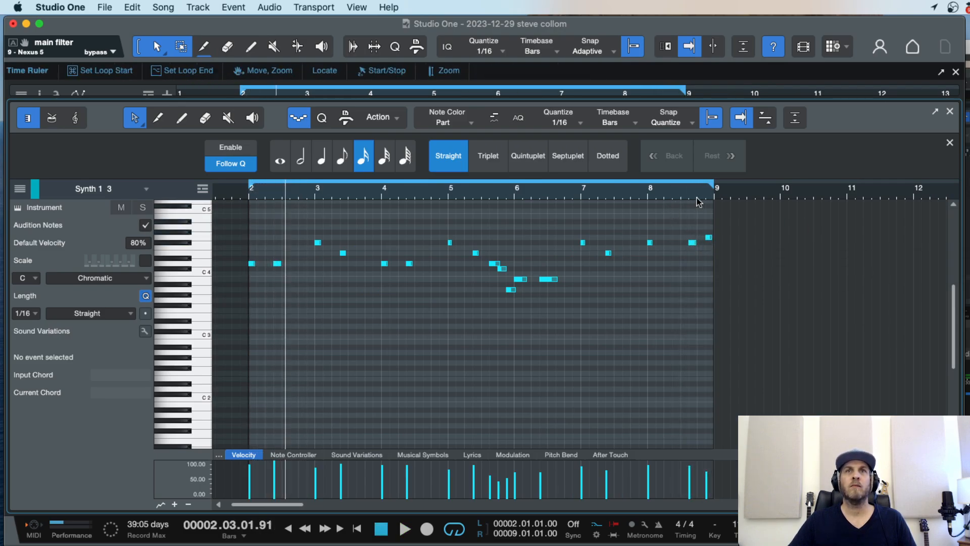
pyautogui.moveTo(708, 237); pyautogui.dragTo(709, 230)
pyautogui.click(590, 191)
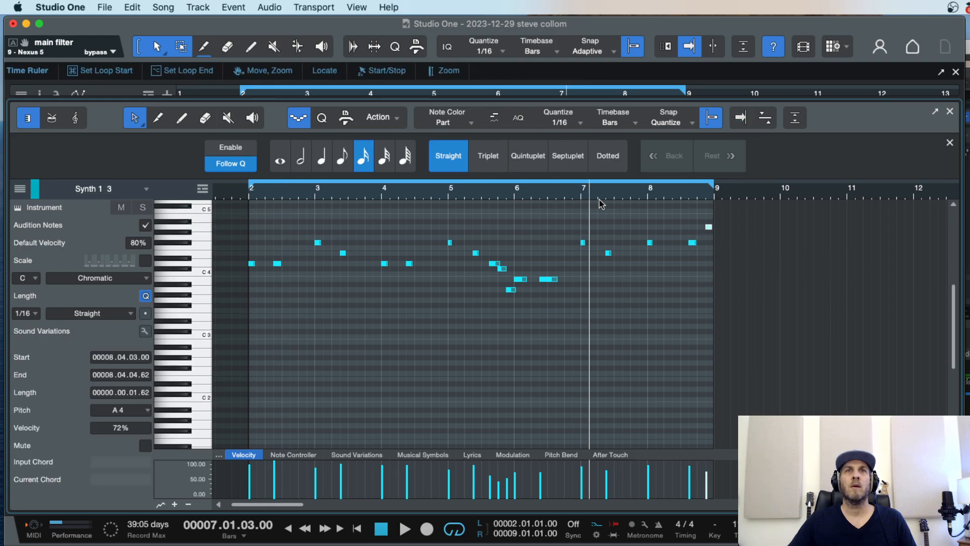
pyautogui.press('space')
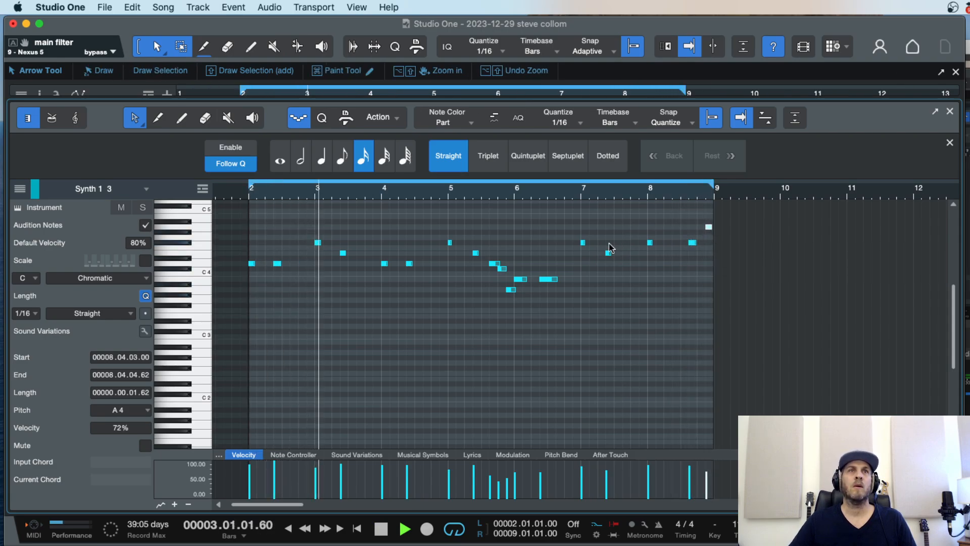
pyautogui.press('space')
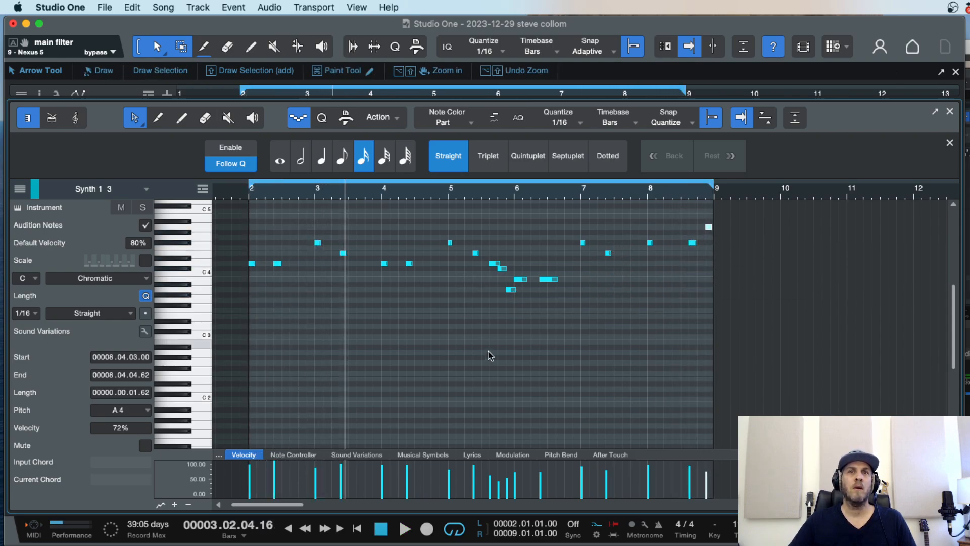
# Step: Play the melody from bar 2 and extend both the loop and the Synth 1 3 part to end at bar 10
pyautogui.doubleClick(249, 199)
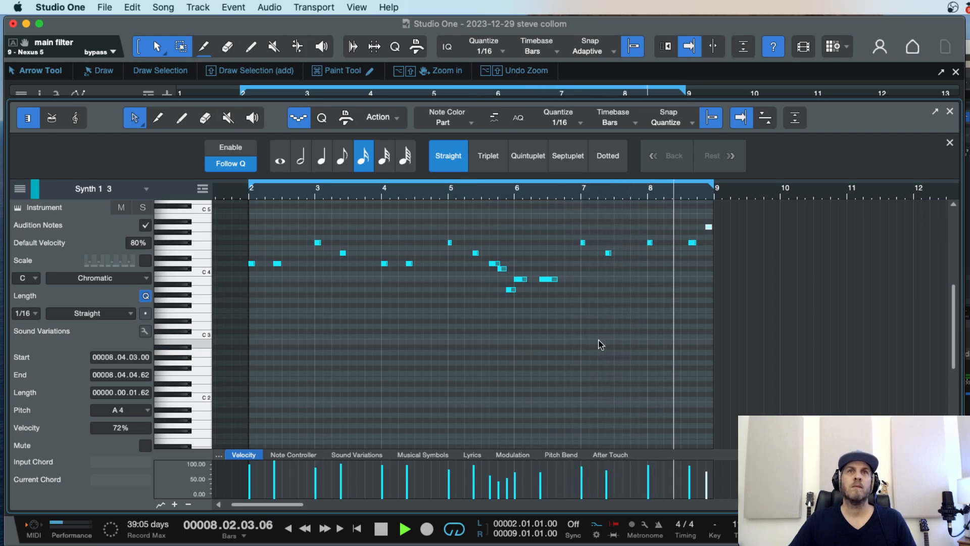
pyautogui.moveTo(714, 185); pyautogui.dragTo(788, 185)
pyautogui.click(692, 314)
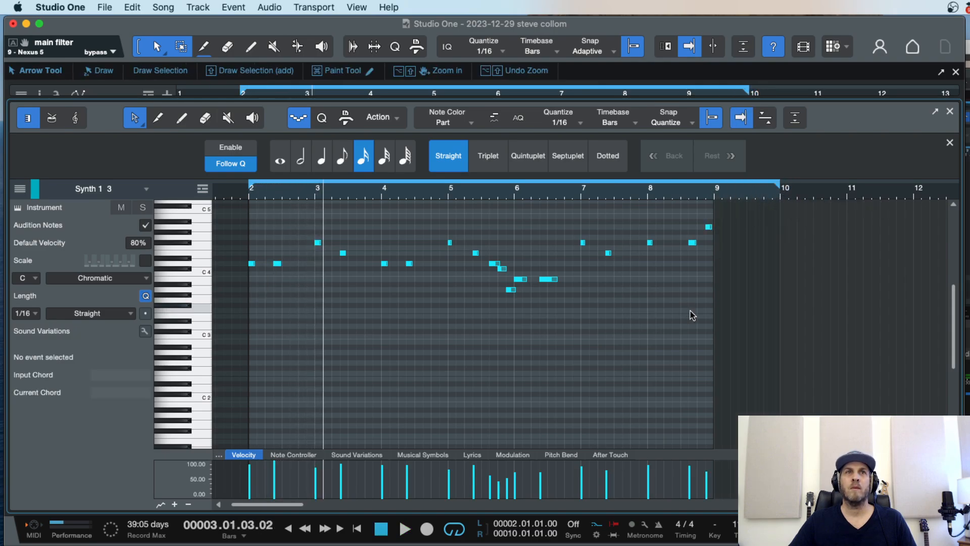
pyautogui.click(690, 315)
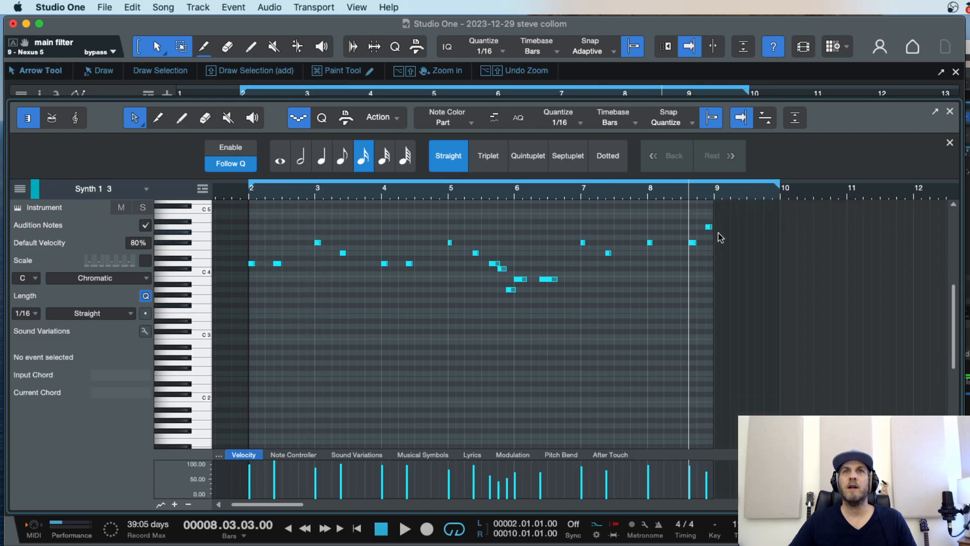
pyautogui.press('F2')
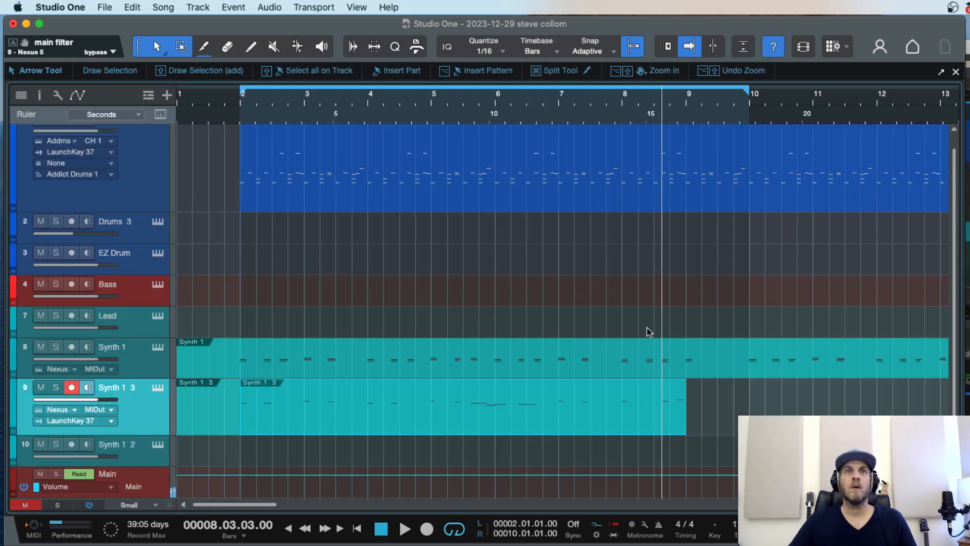
pyautogui.moveTo(685, 408); pyautogui.dragTo(749, 410)
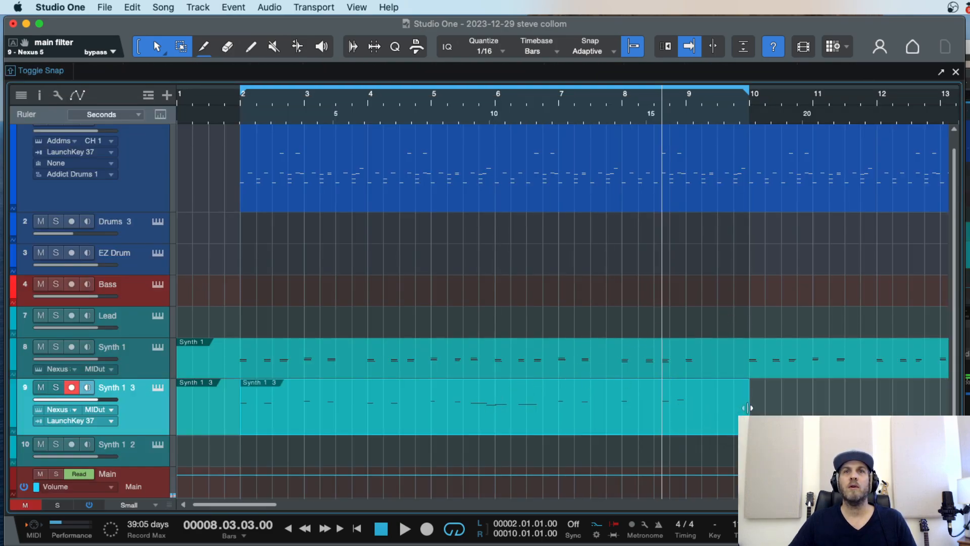
# Step: Reopen the Synth 1 3 part, play its ending, copy the last note to E4 at 9.1.1, and set playback to bar 8
pyautogui.doubleClick(684, 428)
pyautogui.press('space')
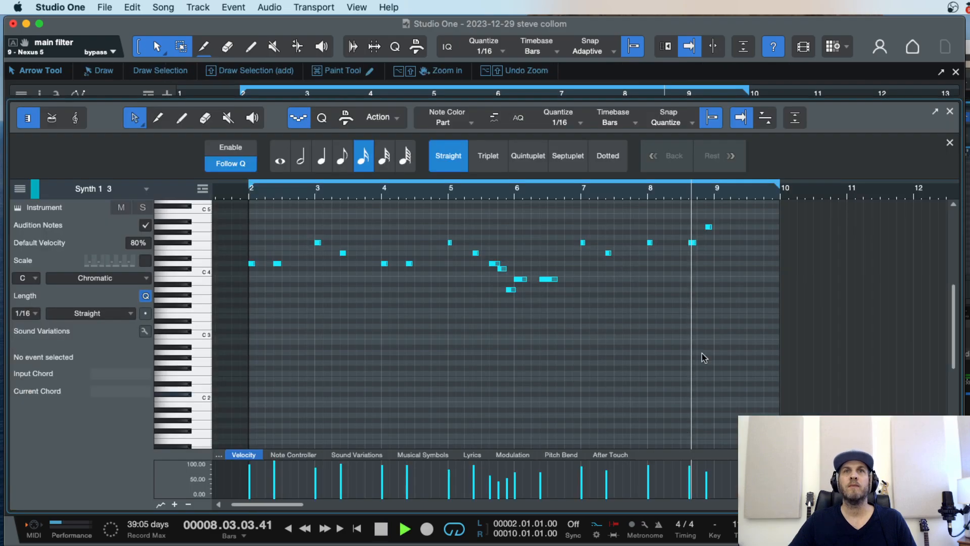
pyautogui.press('space')
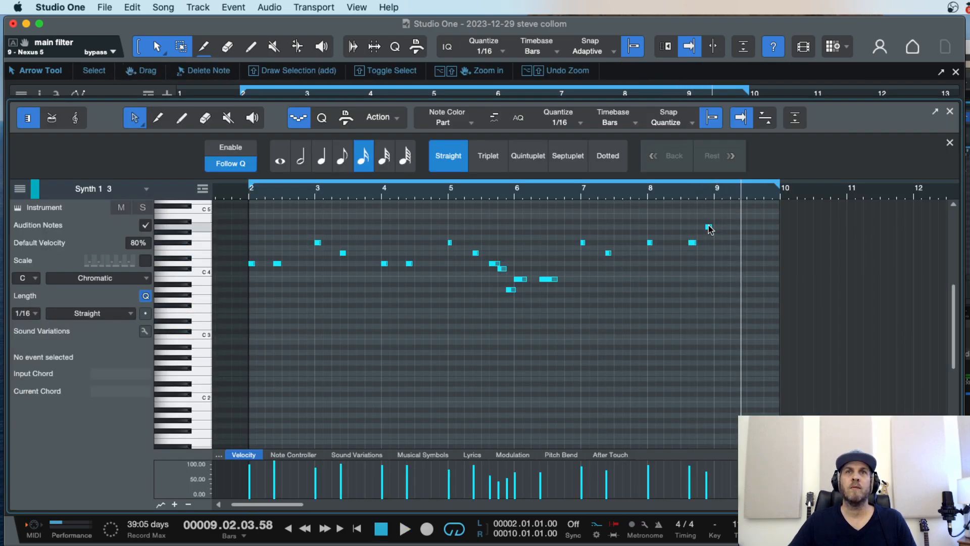
pyautogui.moveTo(709, 227); pyautogui.dragTo(717, 253)
pyautogui.click(648, 195)
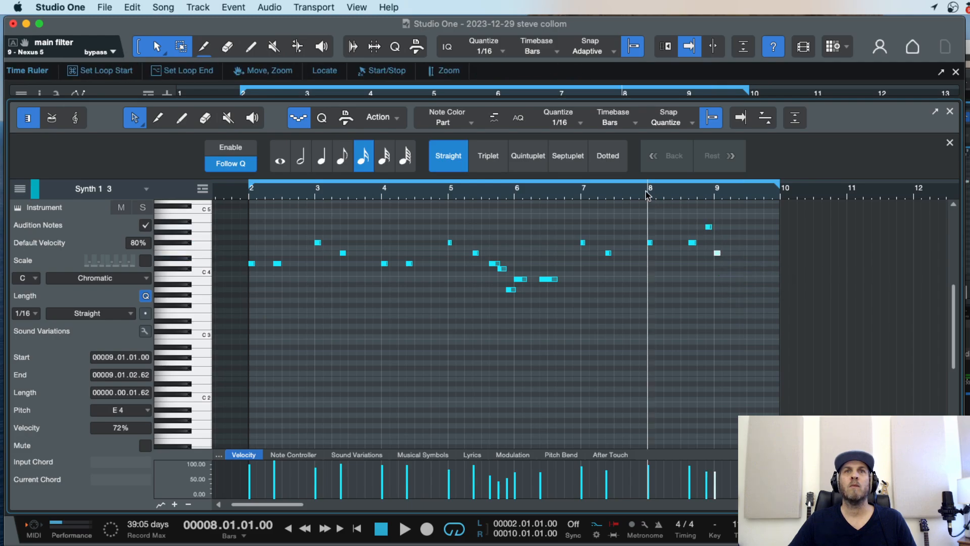
# Step: Try the last note at bar 9 on B3 and play the phrase to hear it
pyautogui.doubleClick(568, 196)
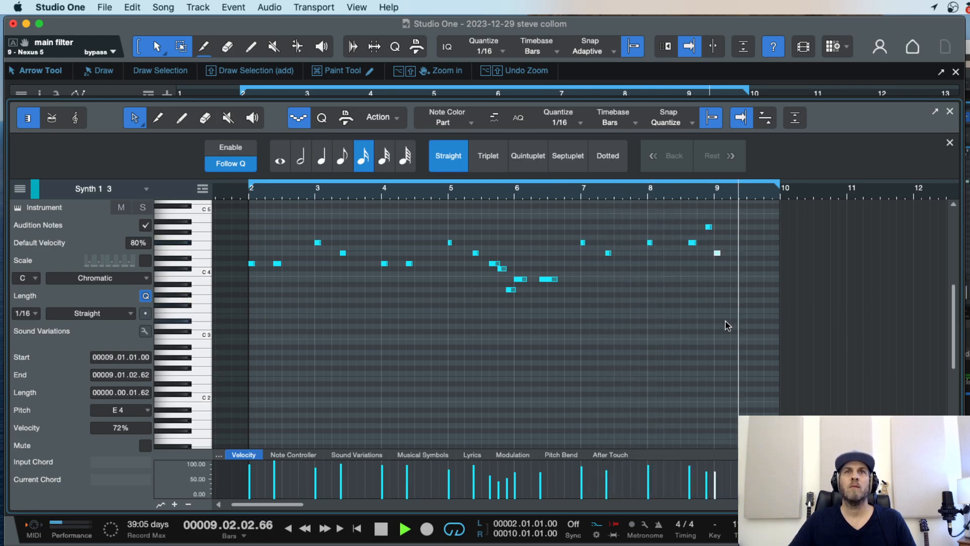
pyautogui.press('space')
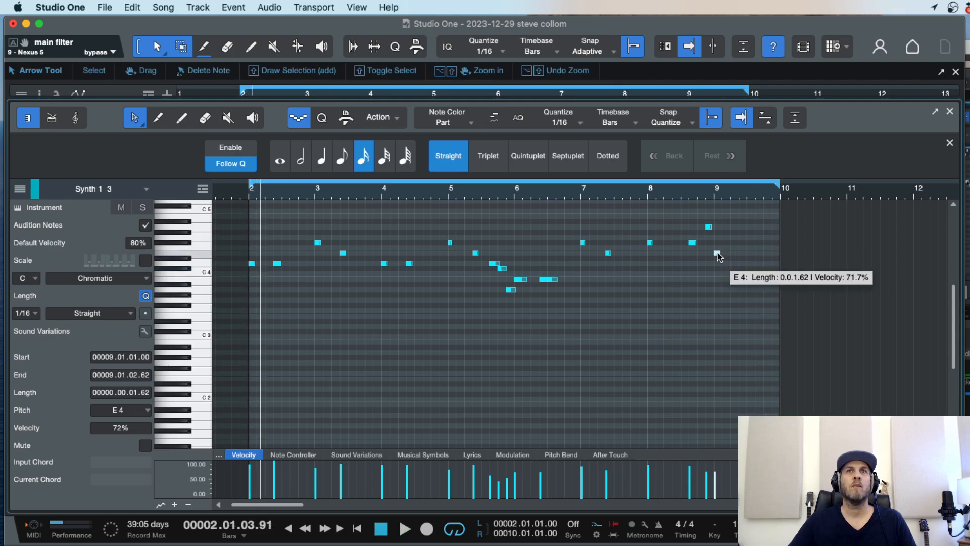
pyautogui.moveTo(717, 253); pyautogui.dragTo(718, 285)
pyautogui.press('space')
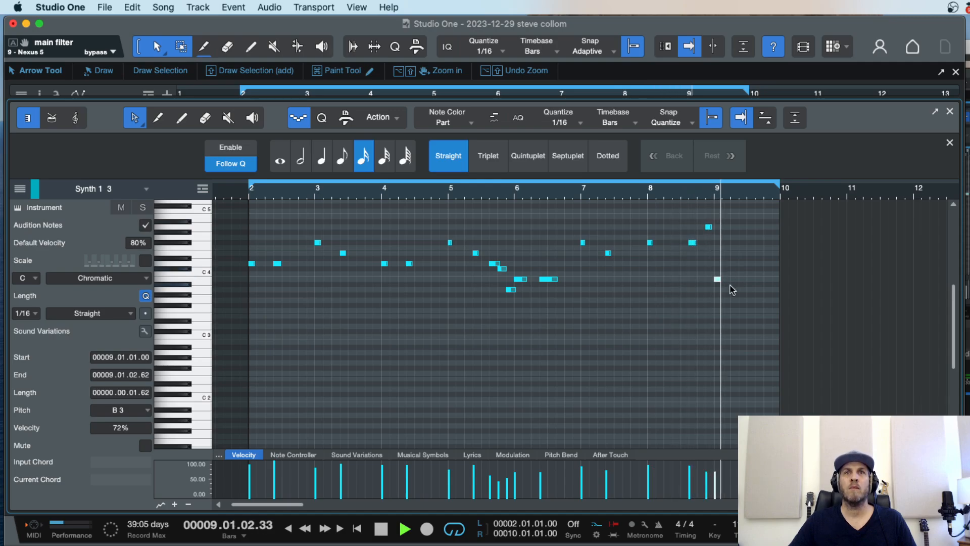
pyautogui.press('space')
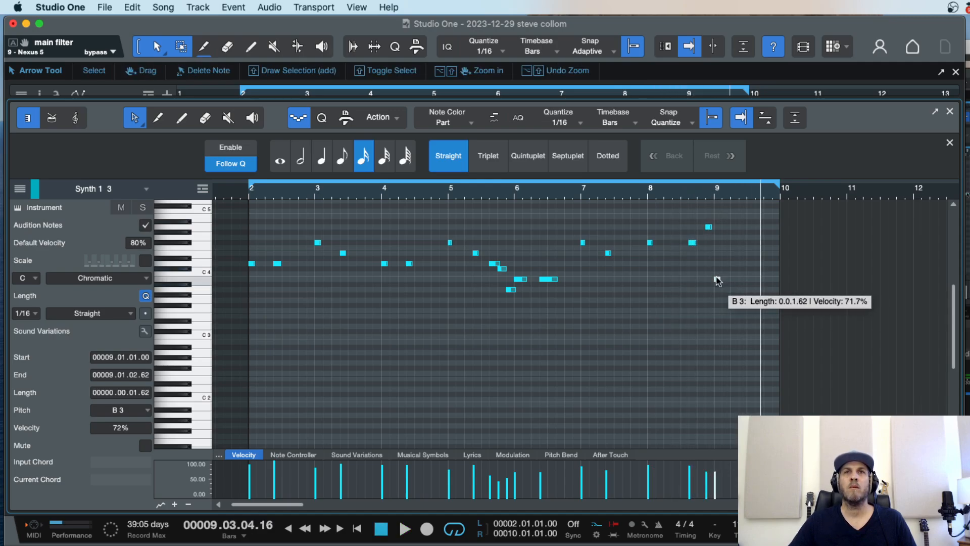
# Step: Move the last note at bar 9 to D4, play the phrase back and close the note editor
pyautogui.moveTo(717, 279); pyautogui.dragTo(718, 267)
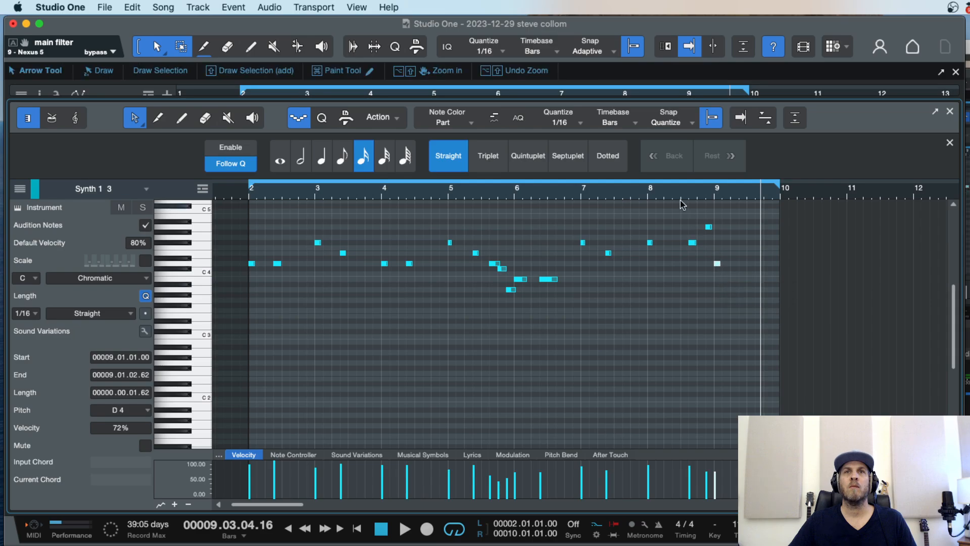
pyautogui.press('space')
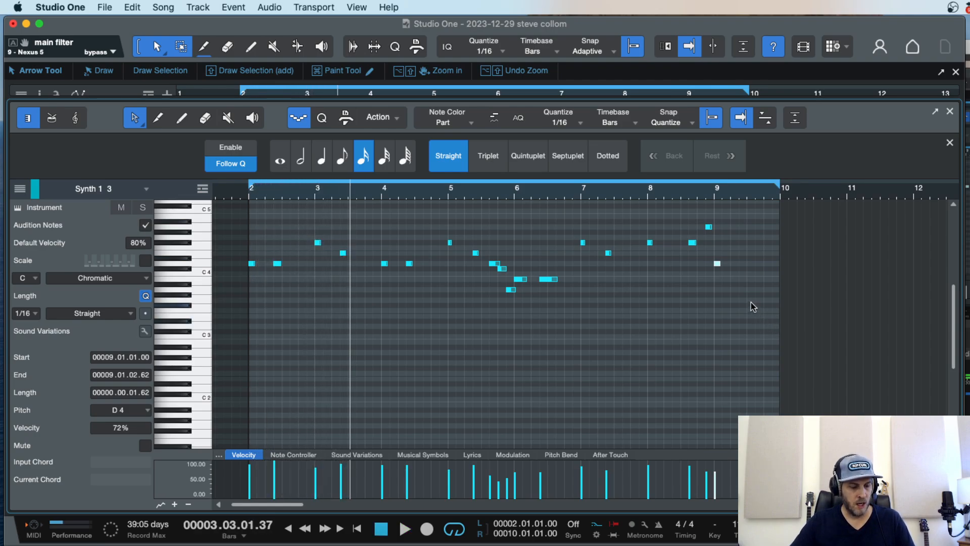
pyautogui.press('super')
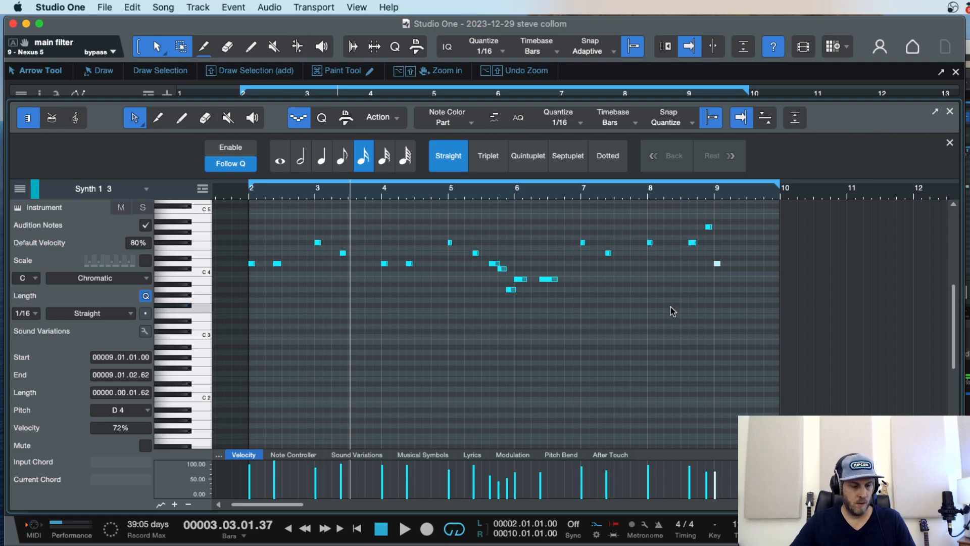
pyautogui.press('F2')
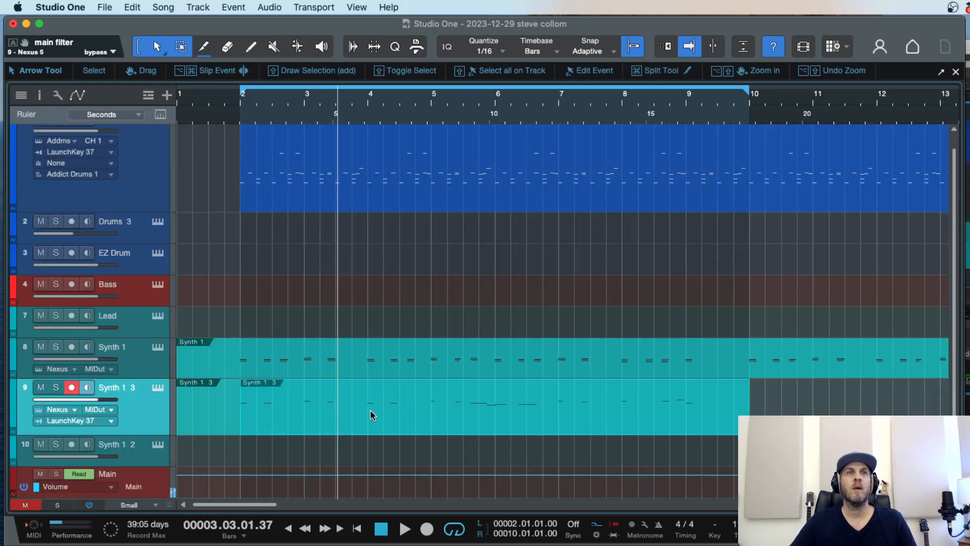
# Step: Copy the Synth 1 3 part from bar 2 along its track so it ends level with the Synth 1 part
pyautogui.press('w')
pyautogui.press('w')
pyautogui.press('w')
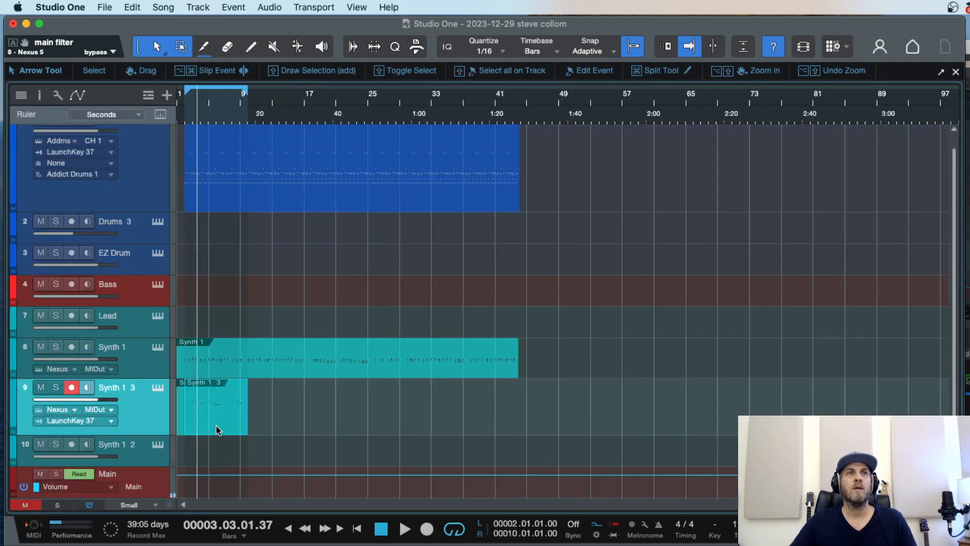
pyautogui.moveTo(217, 429); pyautogui.dragTo(487, 431)
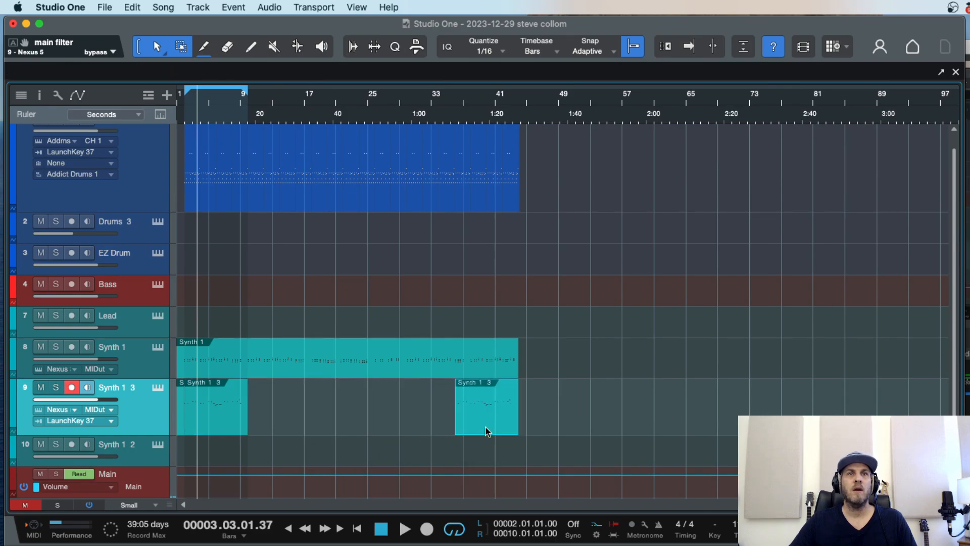
# Step: Duplicate the Synth 1 3 part that starts at bar 2 directly after itself, at bar 10
pyautogui.click(219, 423)
pyautogui.press('e')
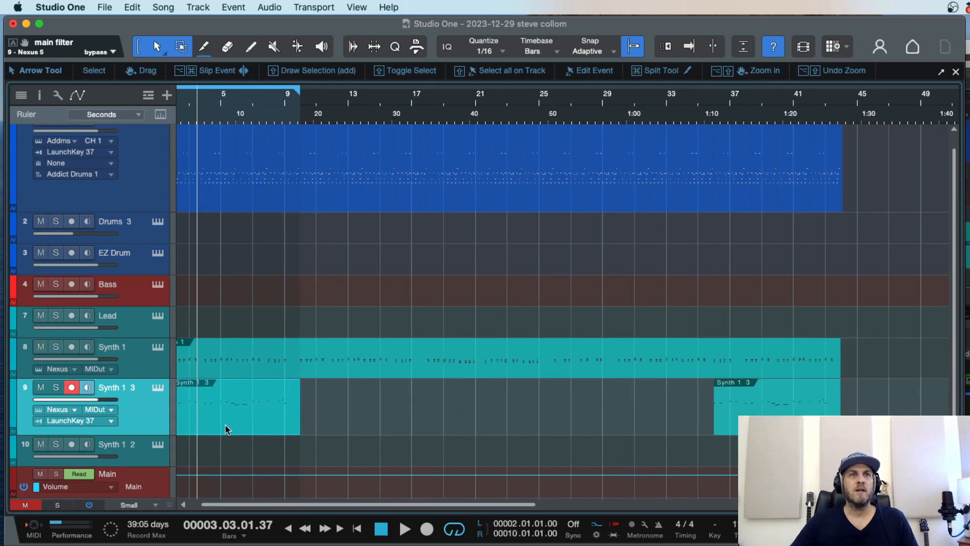
pyautogui.press('w')
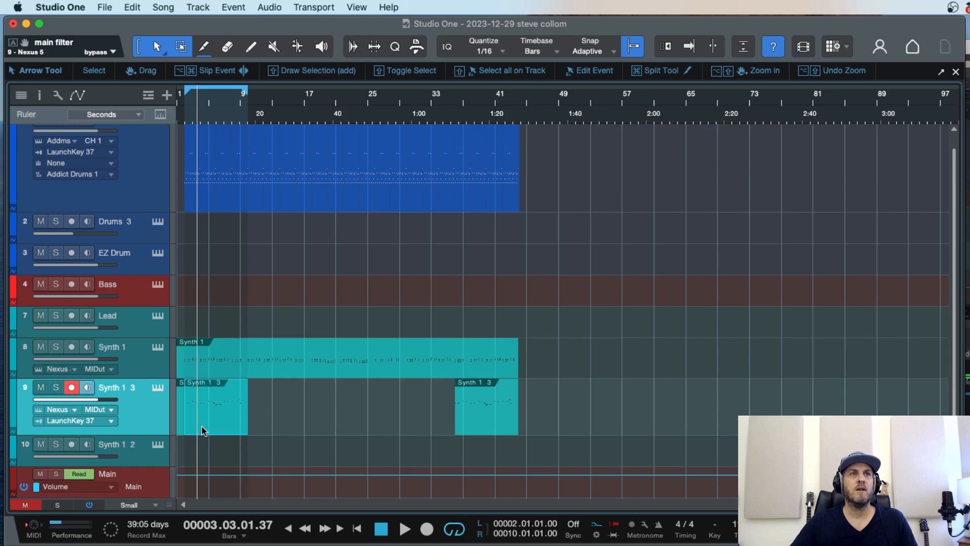
pyautogui.moveTo(202, 427); pyautogui.dragTo(269, 421)
pyautogui.press('super+z')
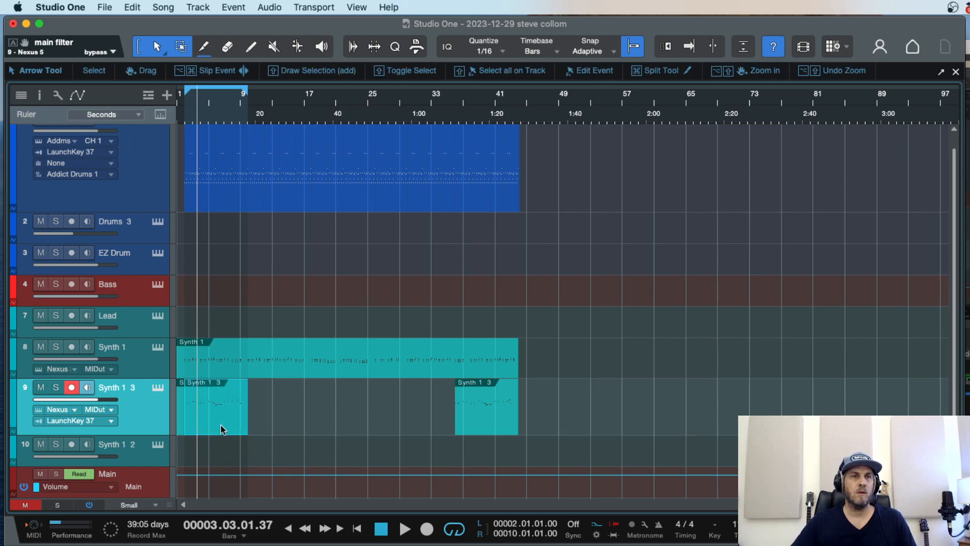
pyautogui.press('d')
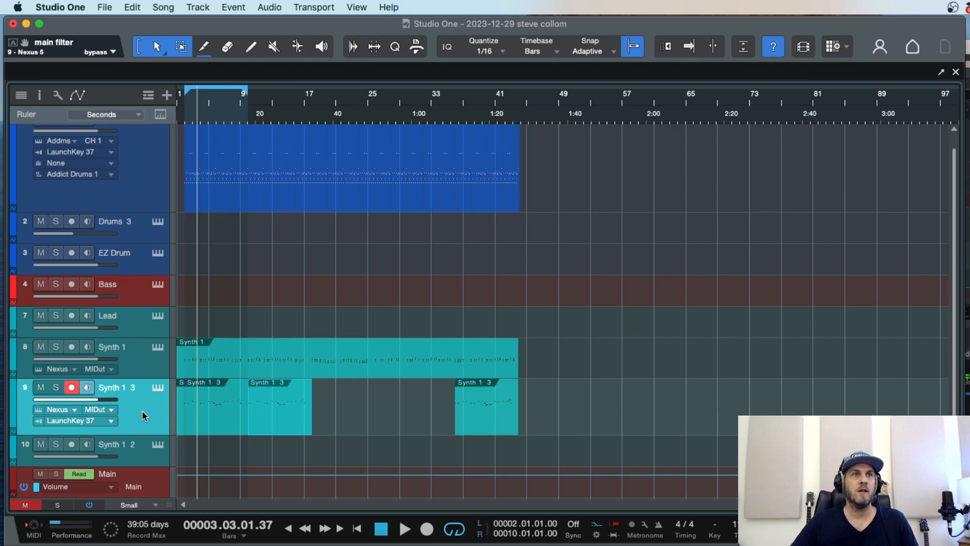
# Step: Duplicate the Synth 1 3 track with its parts and name the original Lead 1 and the copy Lead 2
pyautogui.moveTo(144, 415); pyautogui.dragTo(146, 435)
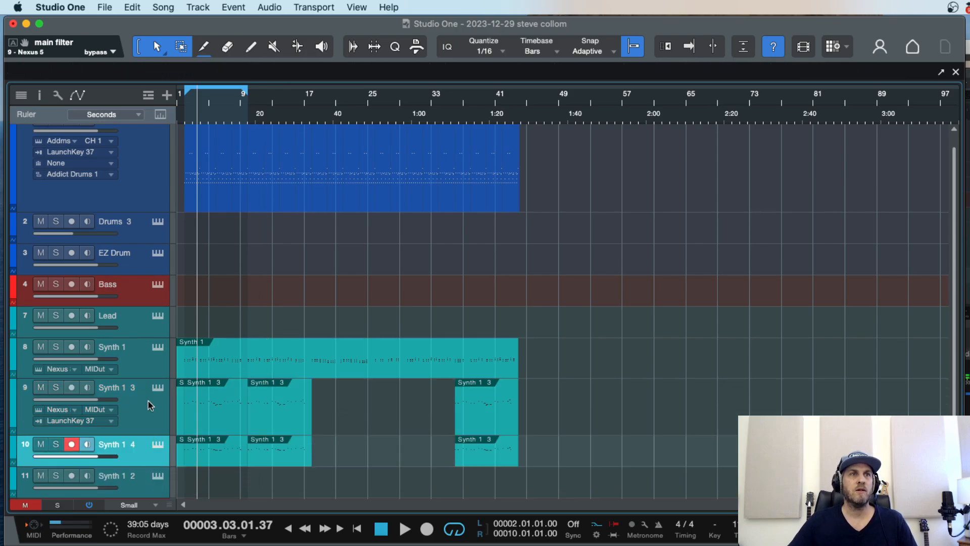
pyautogui.click(134, 395)
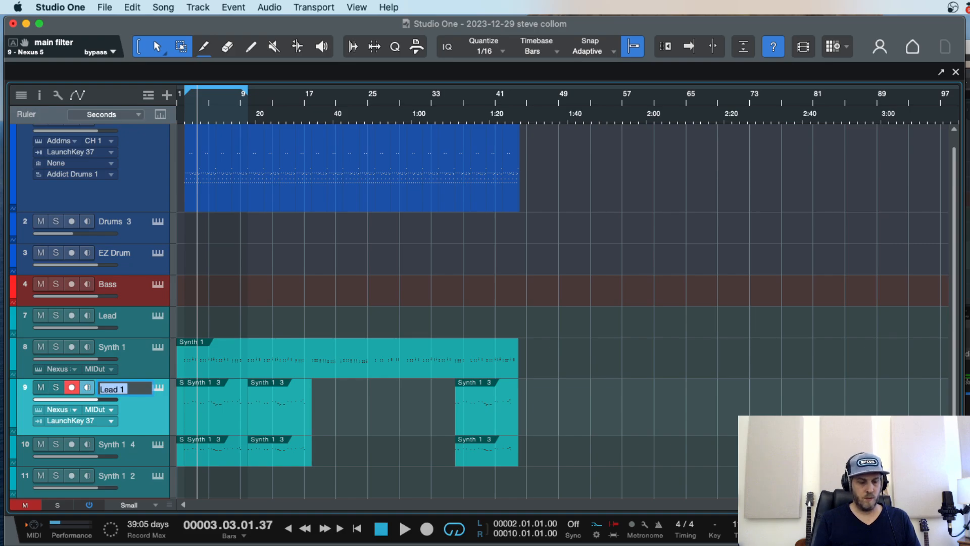
pyautogui.doubleClick(119, 445)
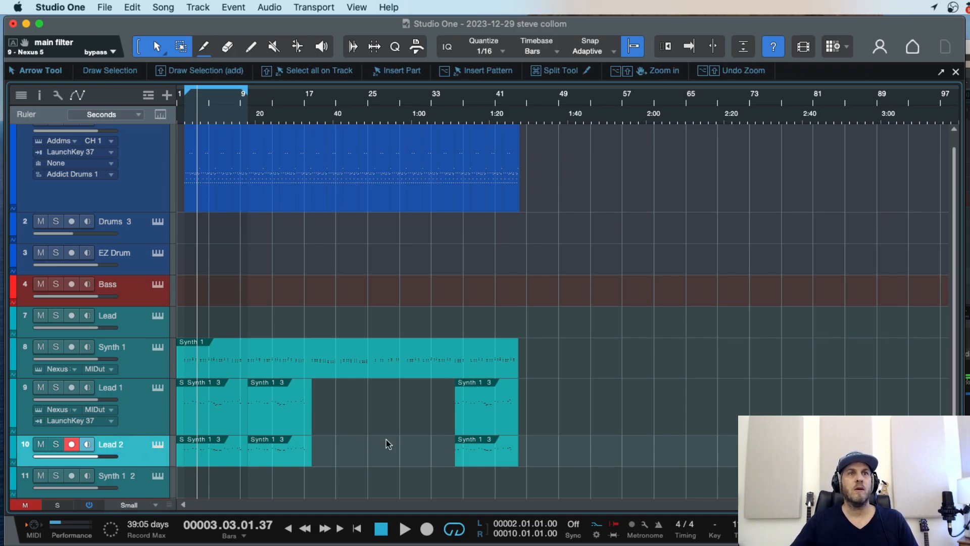
pyautogui.moveTo(544, 448); pyautogui.dragTo(161, 460)
pyautogui.press('Delete')
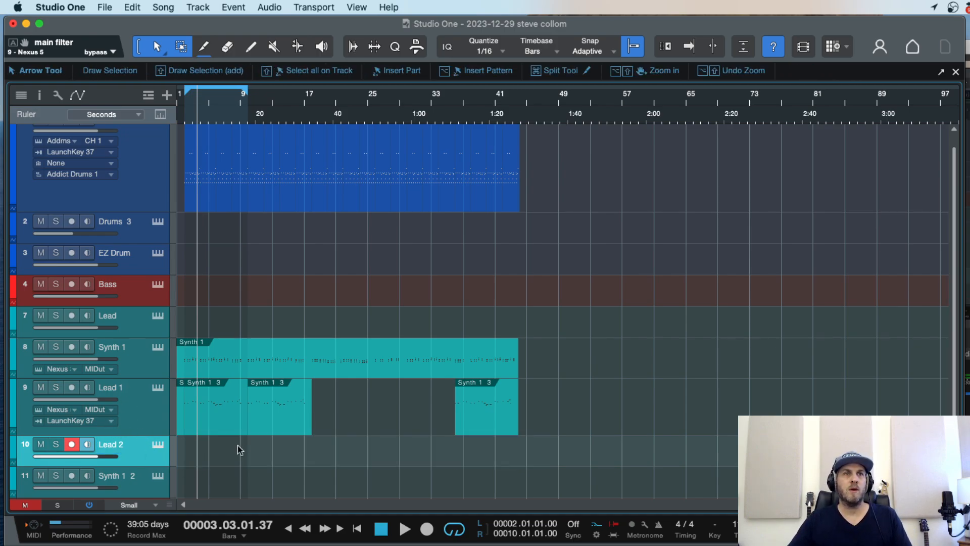
pyautogui.press('super+z')
# Step: Delete the two parts before bar 10 on the Lead 2 track
pyautogui.click(225, 472)
pyautogui.click(191, 460)
pyautogui.press('Delete')
pyautogui.click(192, 460)
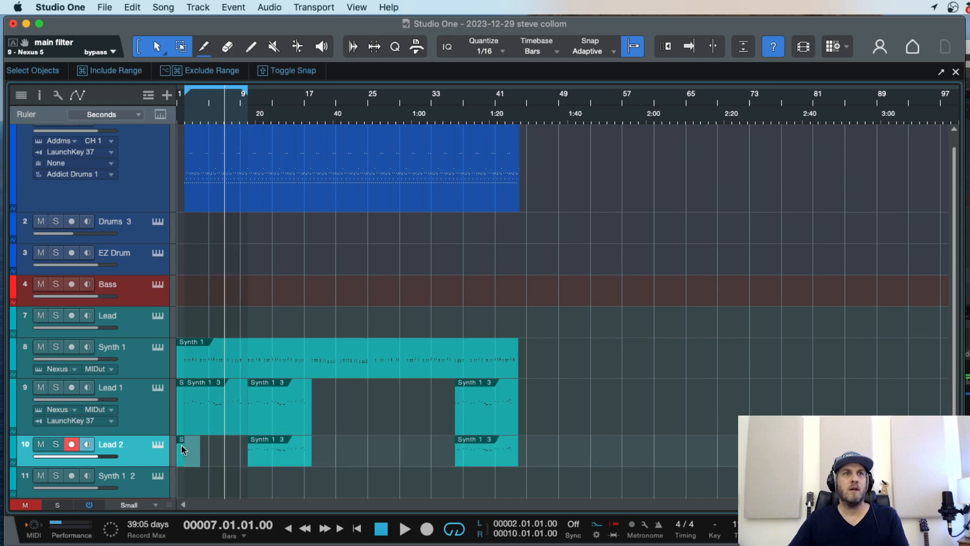
pyautogui.press('Delete')
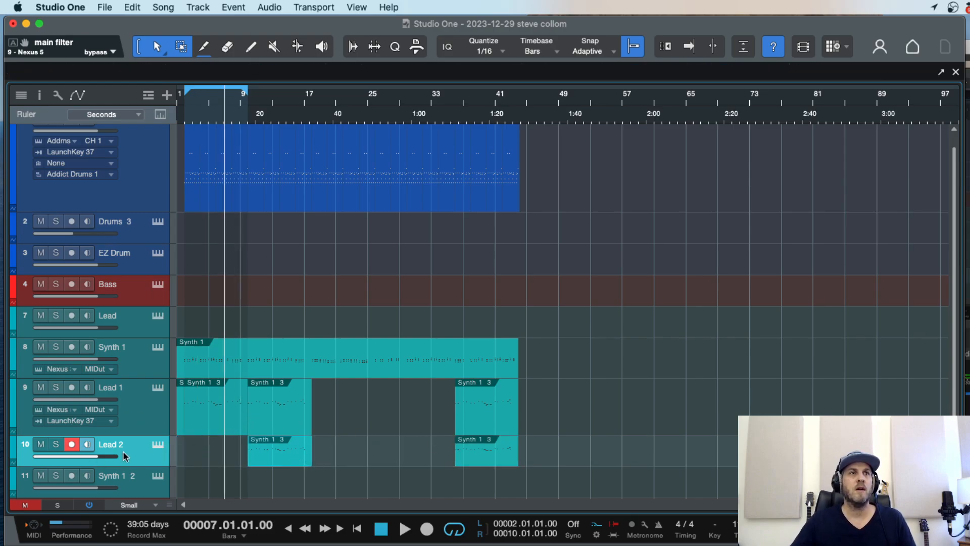
# Step: Open Lead 2's Nexus instrument, step through the Plucked presets past Bubble Gum, and close its window
pyautogui.scroll(-2, 125, 455)
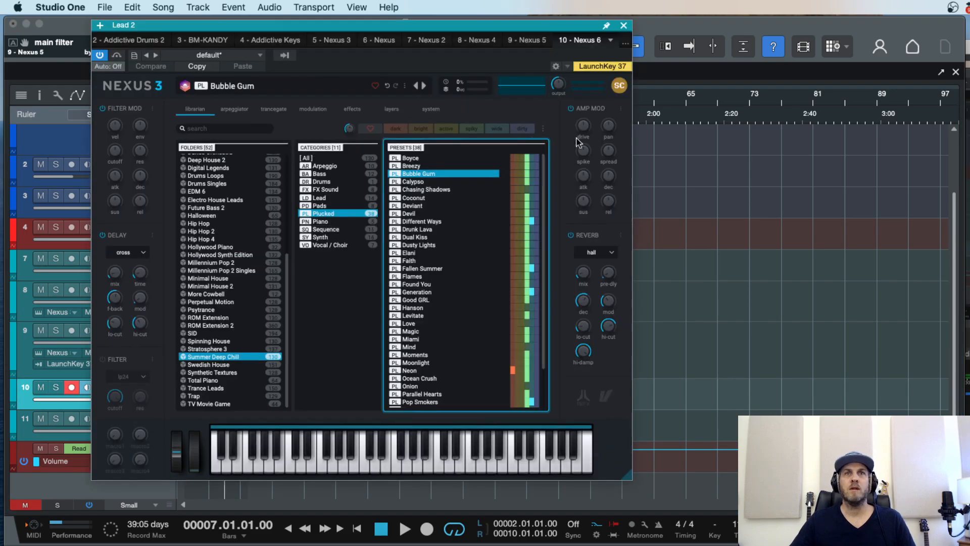
pyautogui.press('Up')
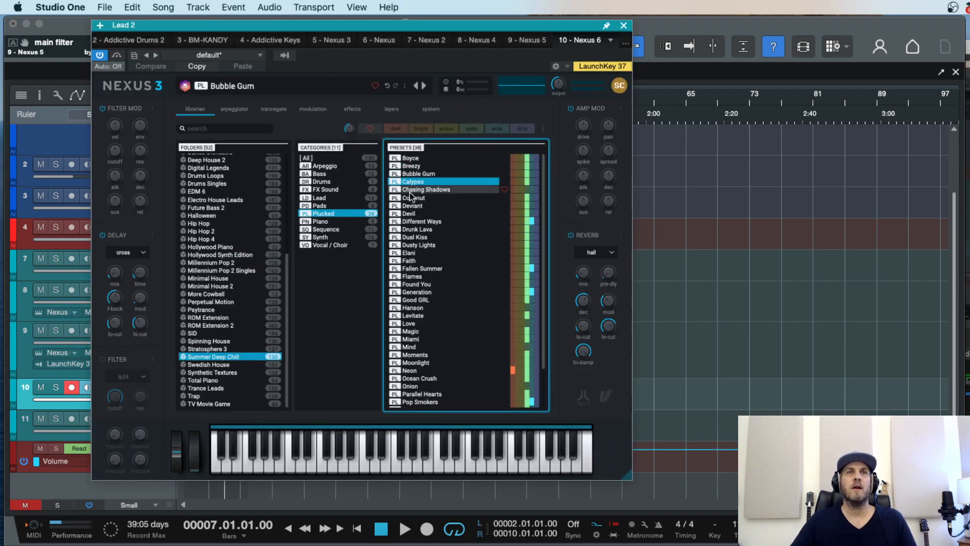
pyautogui.press('Down')
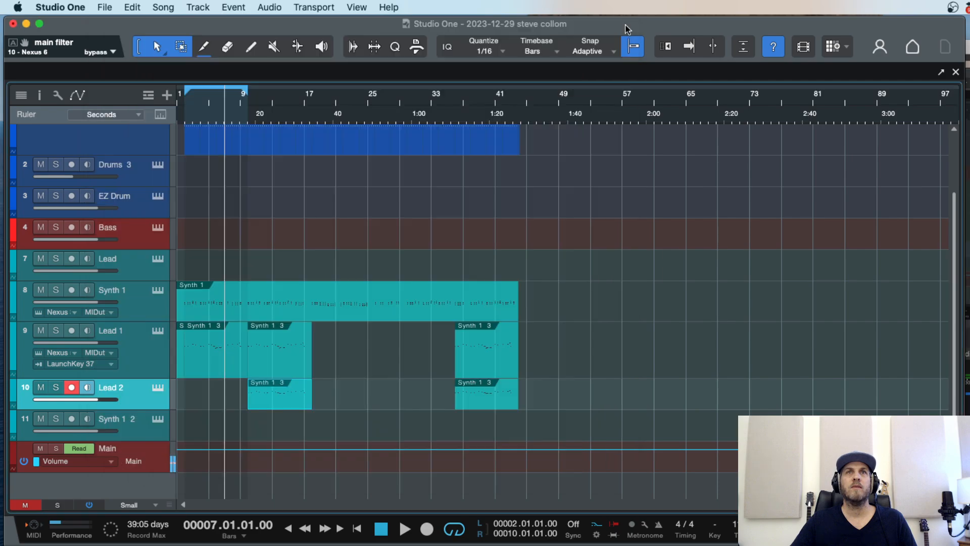
pyautogui.click(623, 25)
# Step: Play the arrangement from bar 7 to listen to the synth and lead parts together
pyautogui.press('space')
pyautogui.press('e')
pyautogui.press('e')
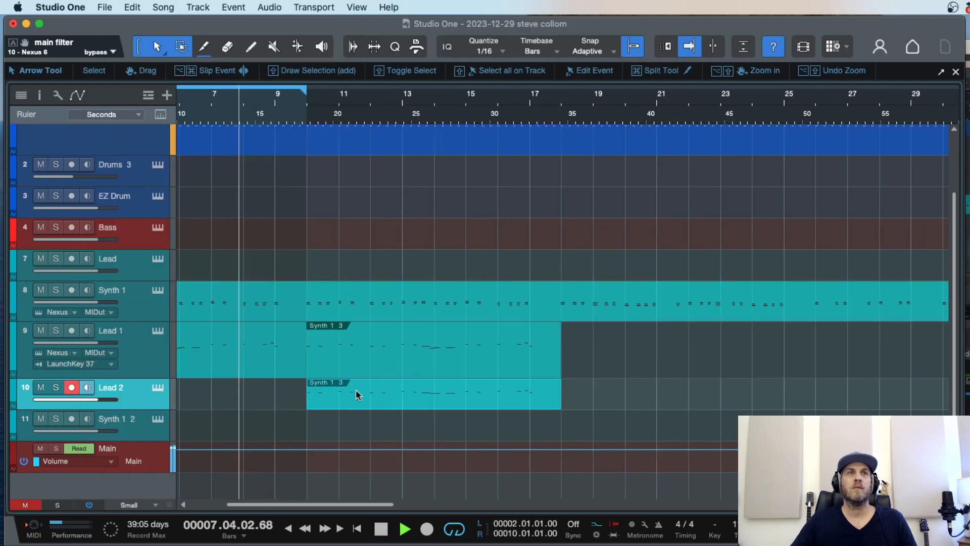
pyautogui.press('w')
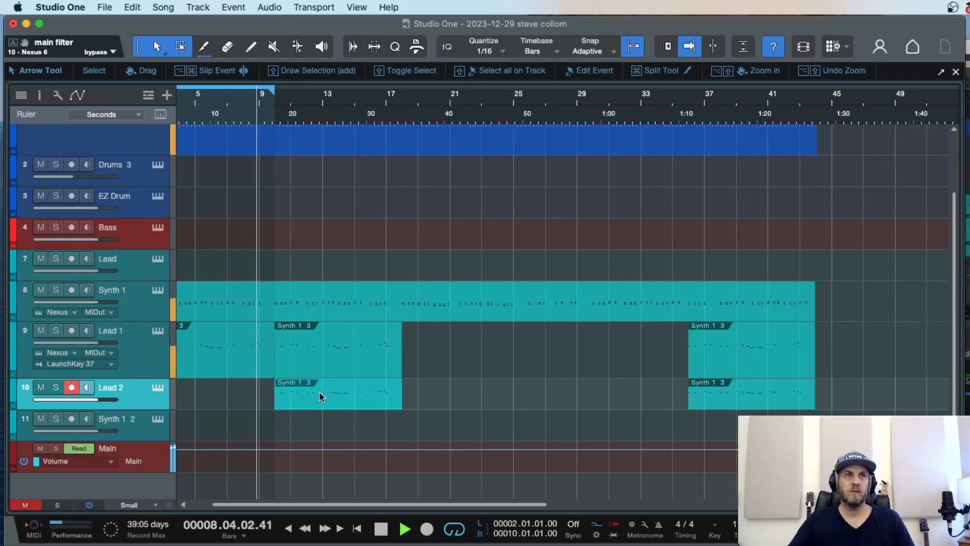
pyautogui.press('e')
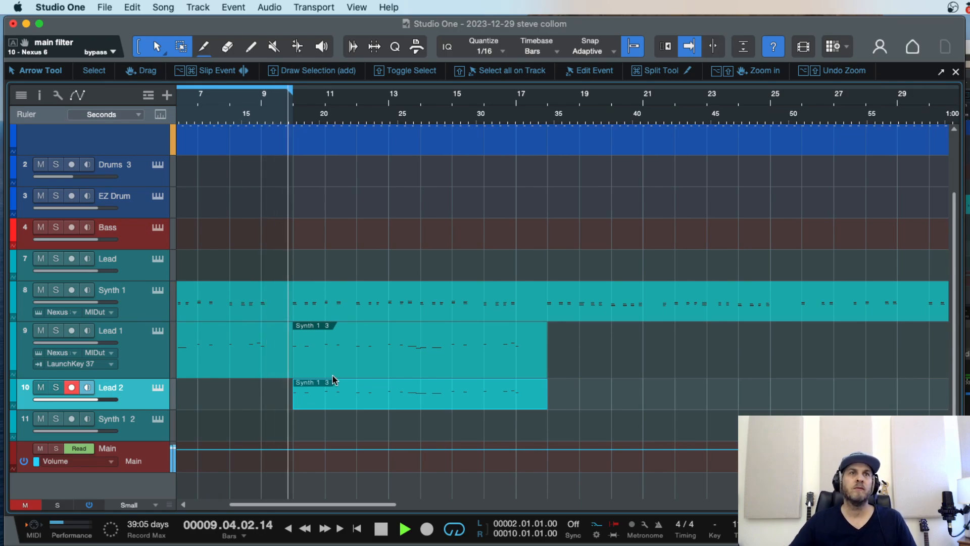
pyautogui.press('w')
pyautogui.press('space')
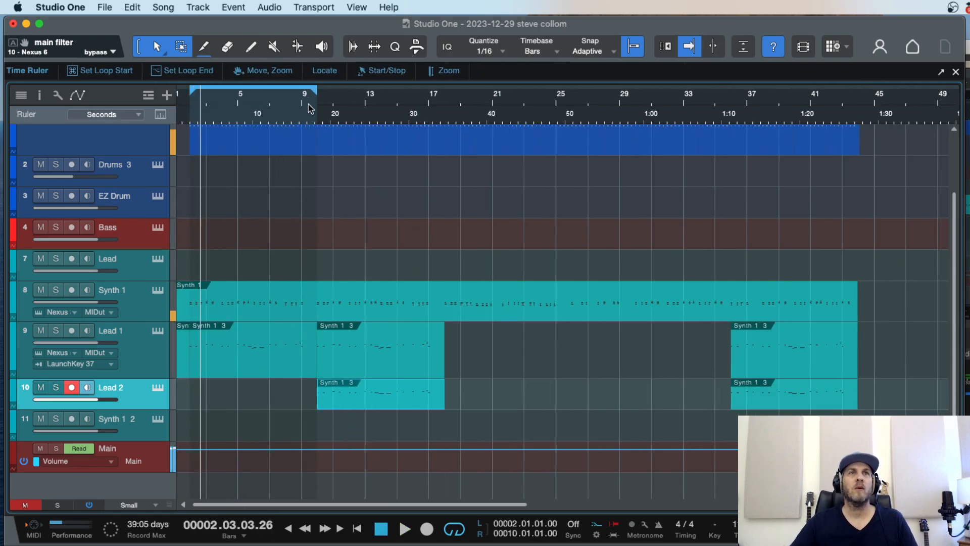
# Step: Set the loop range to the Lead 2 part at bars 10 to 18 and play the section
pyautogui.press('p')
pyautogui.press('space')
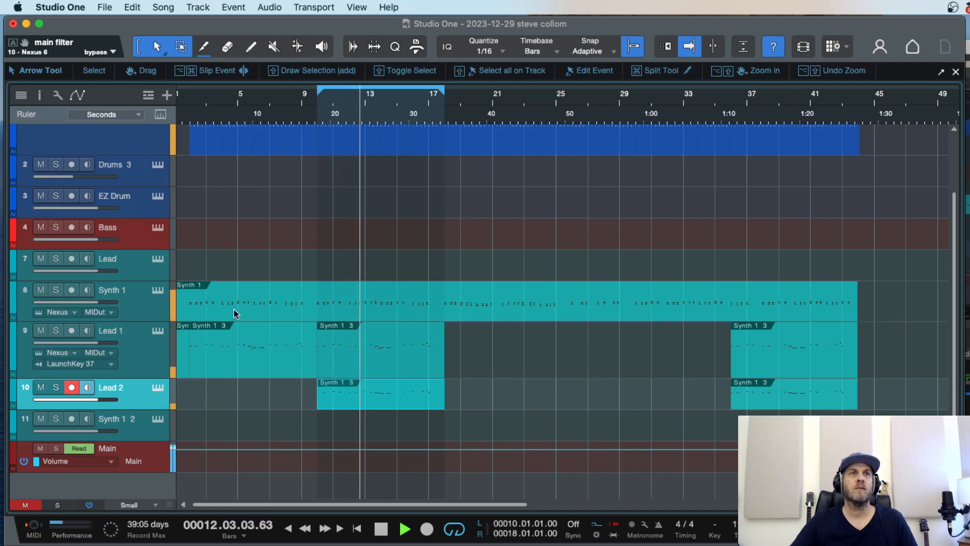
pyautogui.press('space')
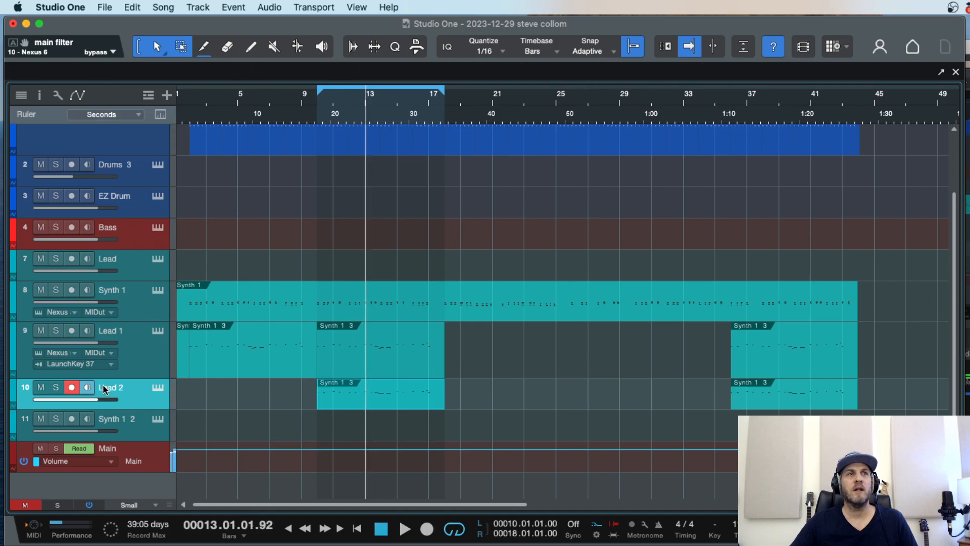
# Step: Select the Synth 1, Lead 1 and Lead 2 tracks and lower their volumes together, bringing Lead 2 to about -7.1
pyautogui.click(149, 359)
pyautogui.click(142, 307)
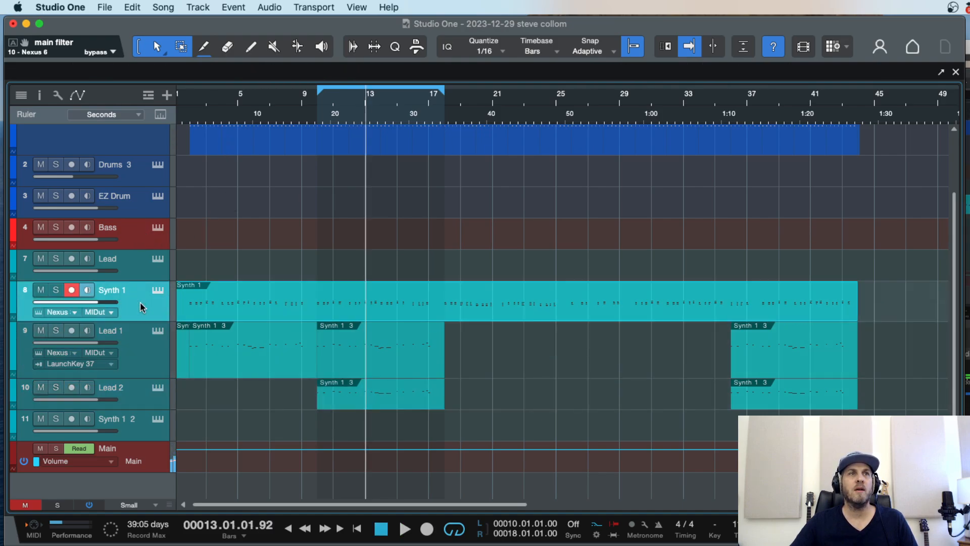
pyautogui.click(139, 355)
pyautogui.click(139, 401)
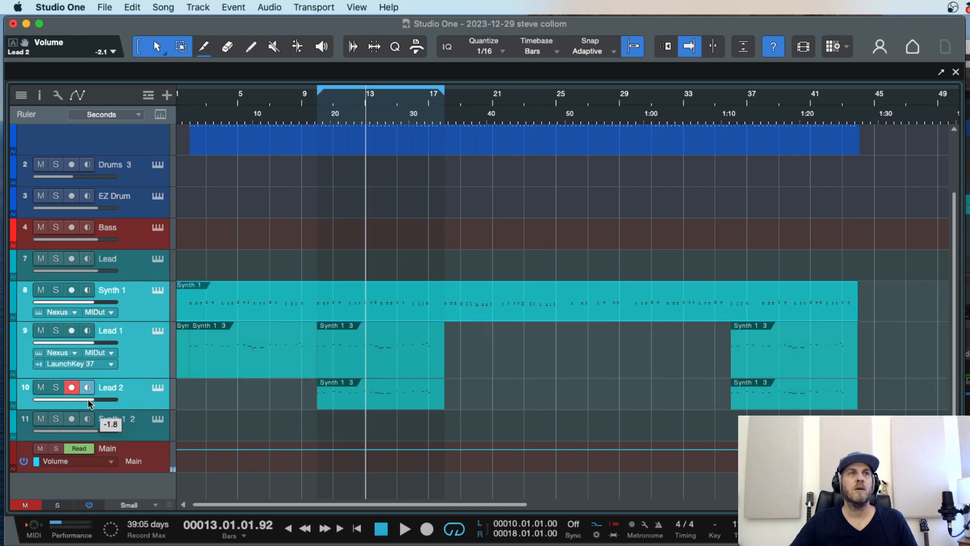
# Step: Play the song from bar 2 and set the Synth 1 track's volume to about -3.5
pyautogui.doubleClick(196, 116)
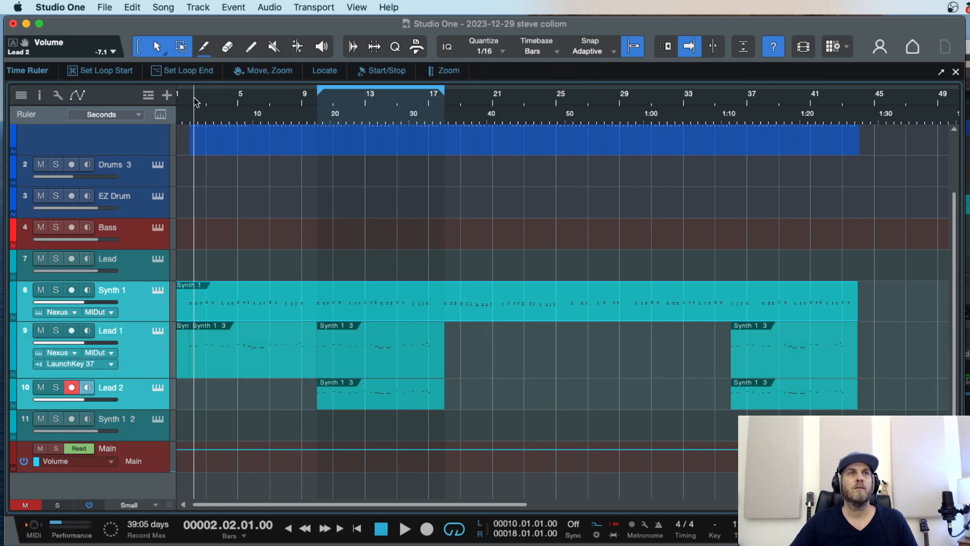
pyautogui.click(134, 273)
pyautogui.click(131, 302)
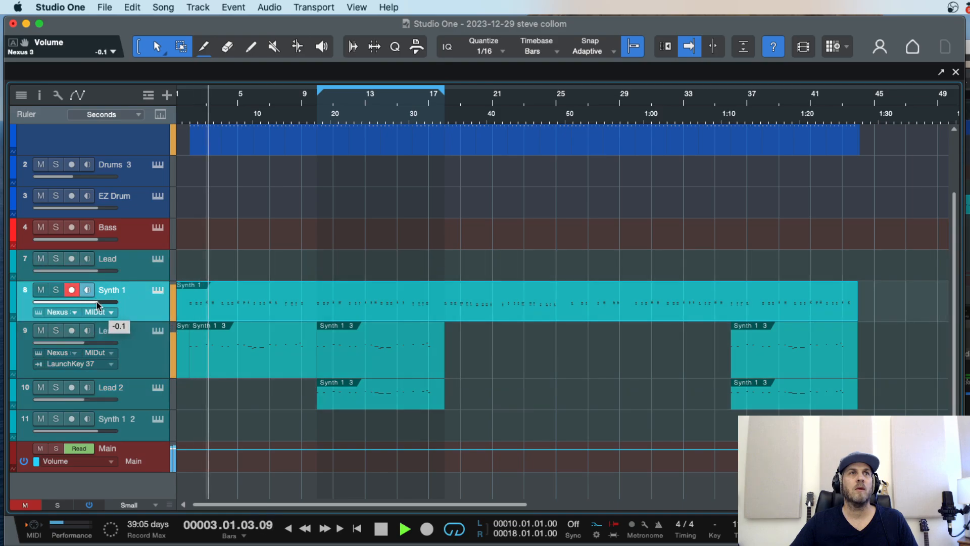
# Step: Lower the Lead 2 and Synth 1 2 volumes together, with Synth 1 2 at about -5.0, and solo Lead 1
pyautogui.click(138, 393)
pyautogui.keyDown('shift'); pyautogui.click(93, 428); pyautogui.keyUp('shift')
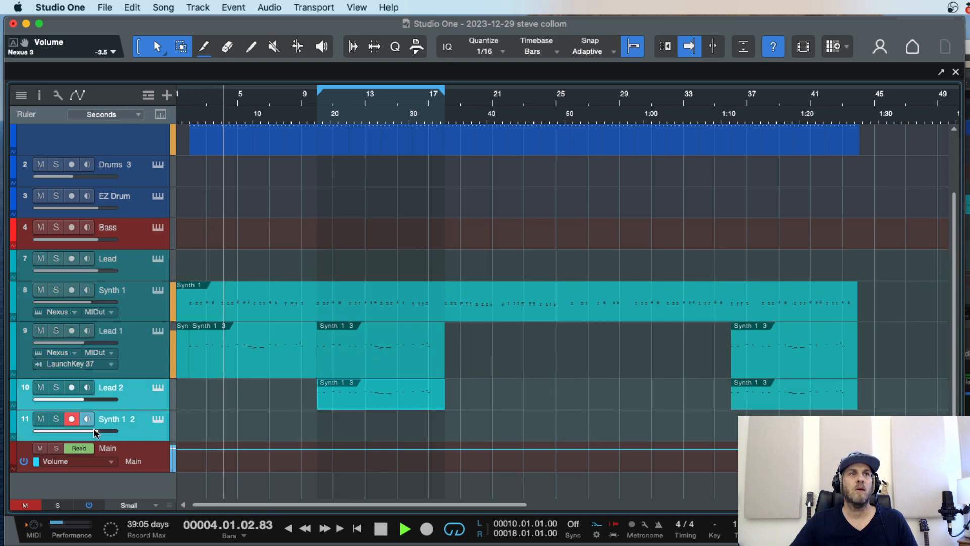
pyautogui.click(129, 360)
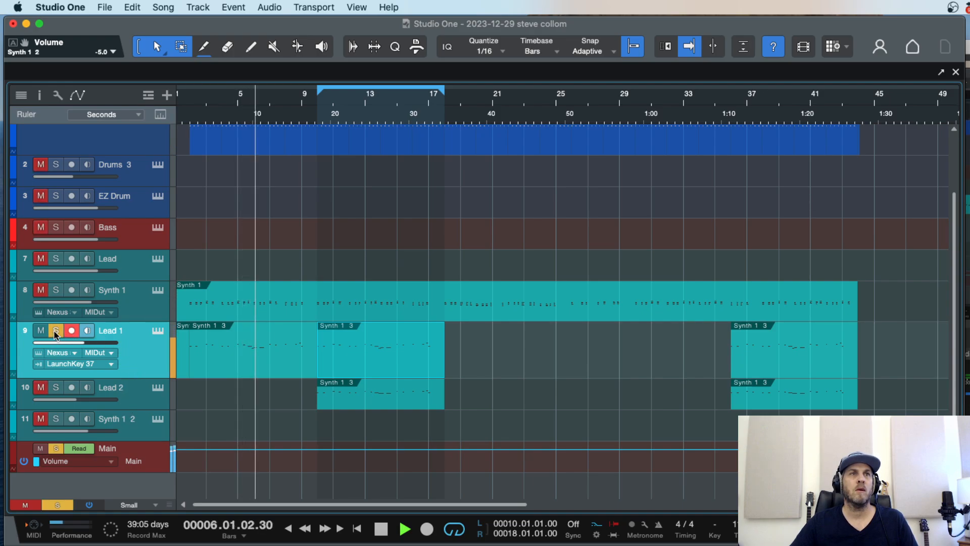
# Step: Unsolo Lead 1, select the Synth 1 track and lower the Lead 1 volume to about -17.6
pyautogui.click(134, 313)
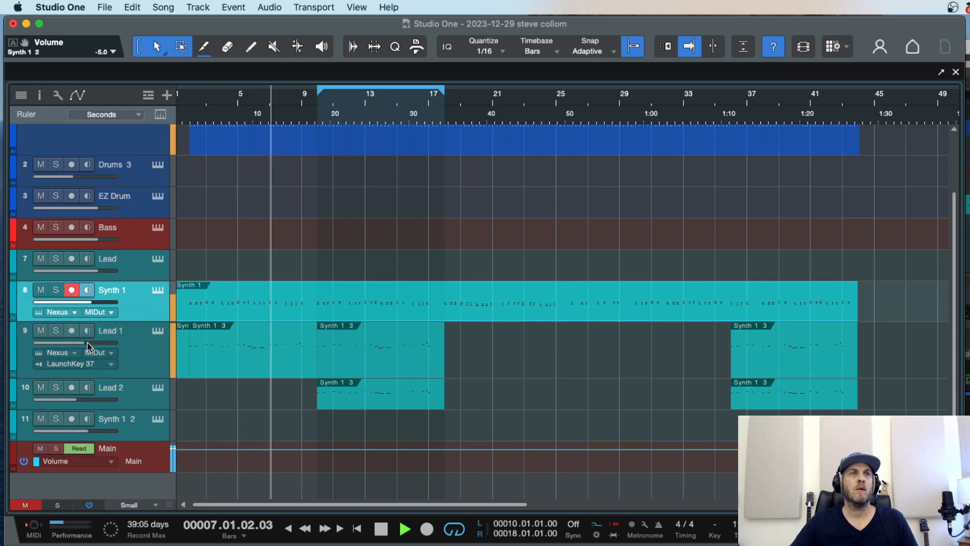
pyautogui.moveTo(83, 344); pyautogui.dragTo(71, 345)
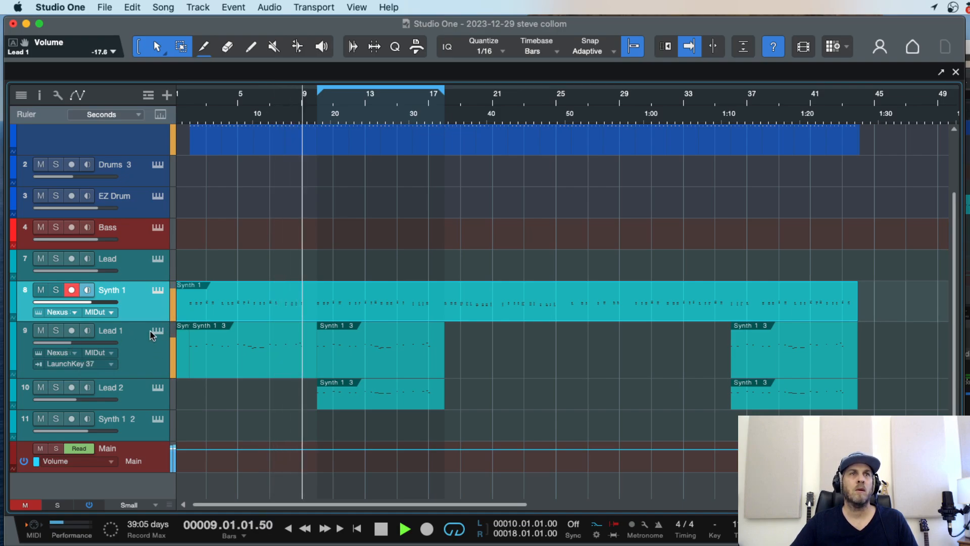
# Step: Move the Bass track up to second place, above Drums 3, and set the loop range to bars 1 to 44
pyautogui.scroll(3, 151, 335)
pyautogui.click(137, 294)
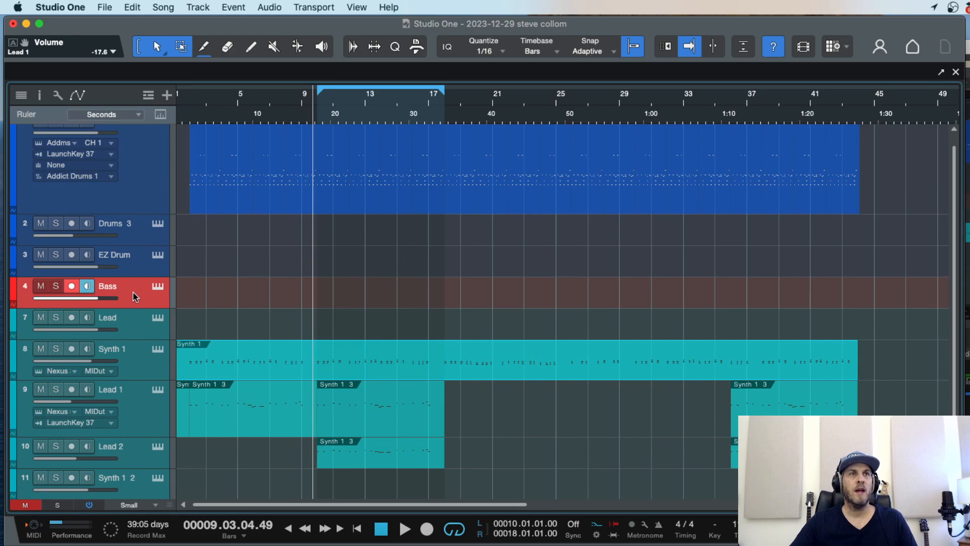
pyautogui.moveTo(135, 297); pyautogui.dragTo(244, 232)
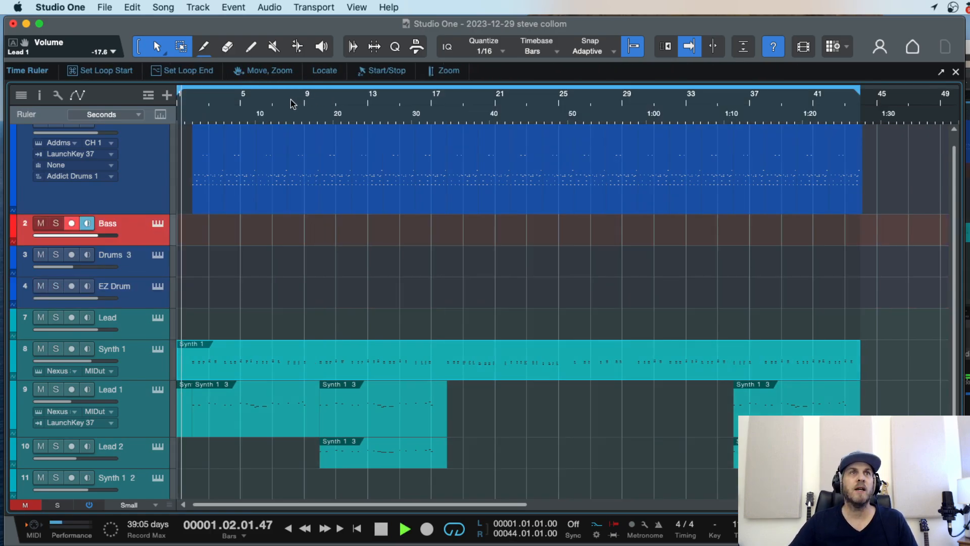
pyautogui.press('space')
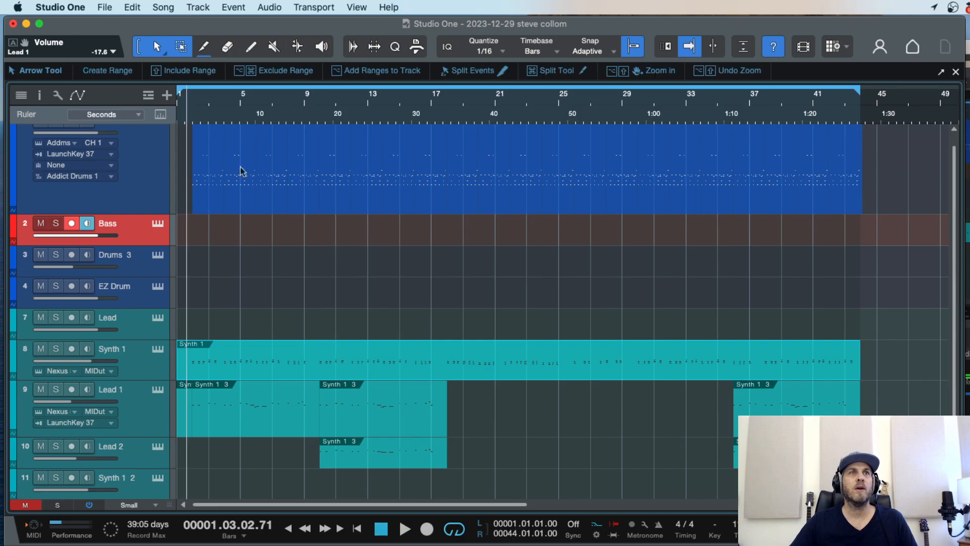
# Step: Load the Solid Plucked preset from the Deep House 2 bass sounds in the Bass track's Nexus instrument
pyautogui.click(157, 225)
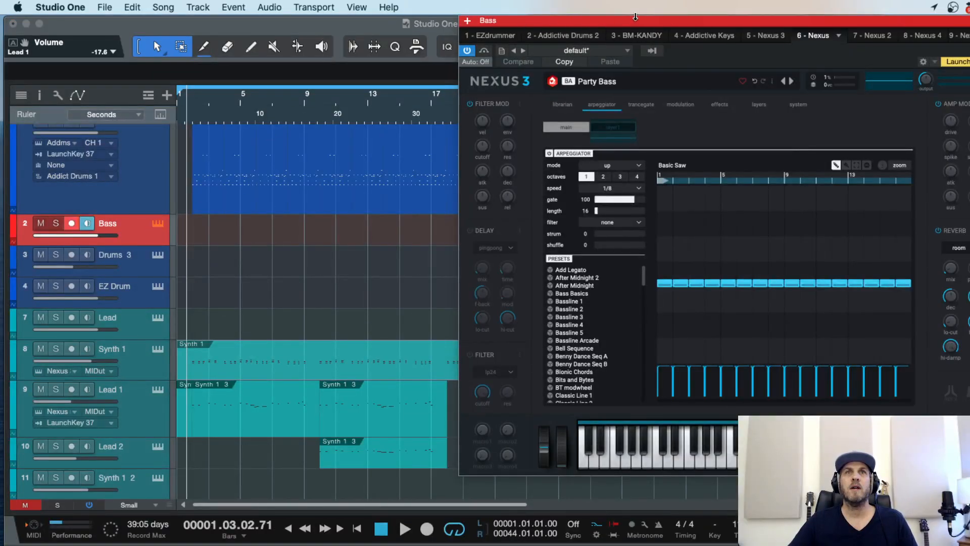
pyautogui.moveTo(635, 17); pyautogui.dragTo(196, 19)
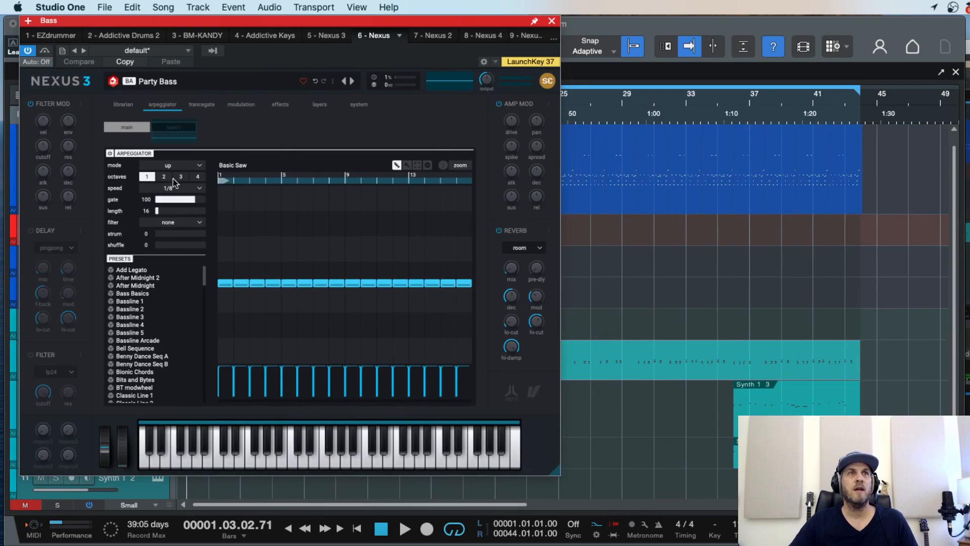
pyautogui.click(124, 105)
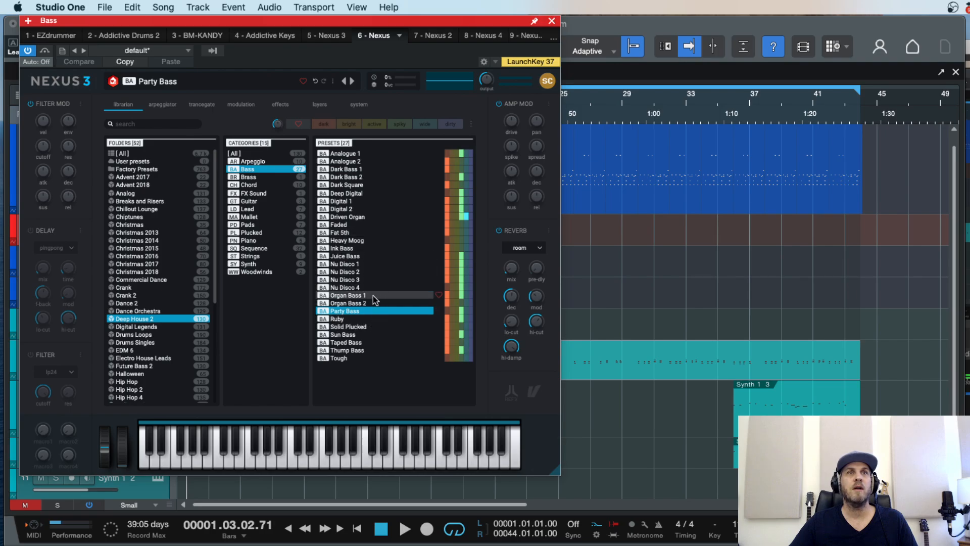
pyautogui.click(347, 313)
pyautogui.click(347, 304)
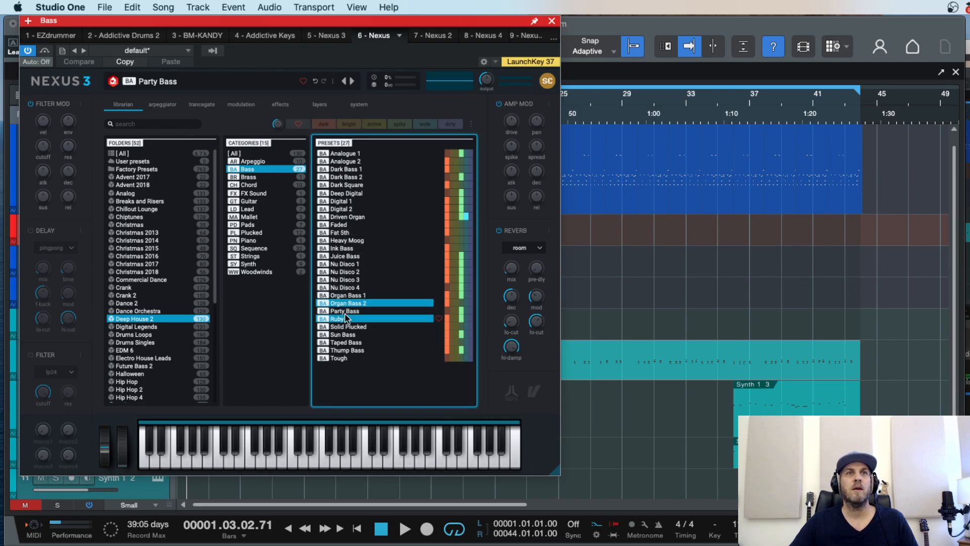
pyautogui.click(345, 311)
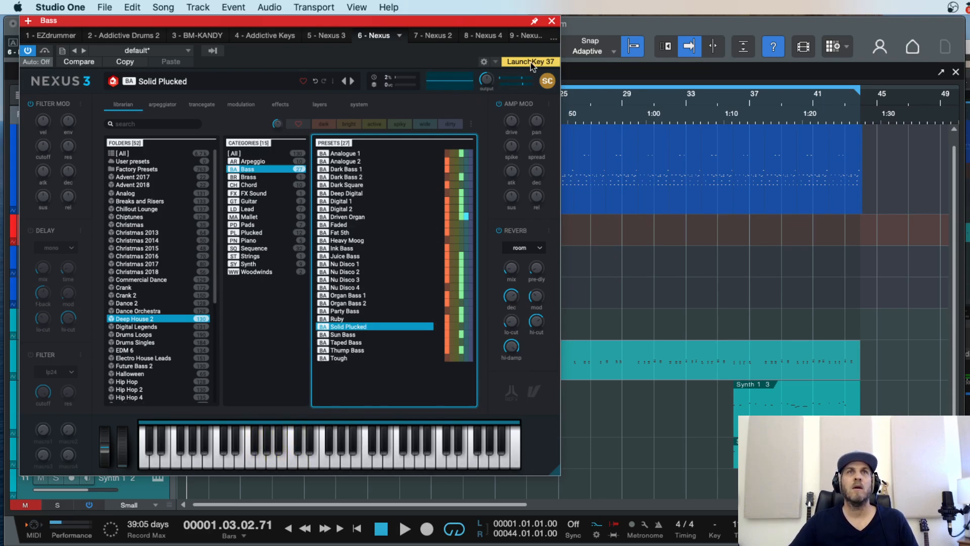
pyautogui.click(554, 20)
# Step: Play the song from the start to try the new bass sound against the other tracks
pyautogui.press(',')
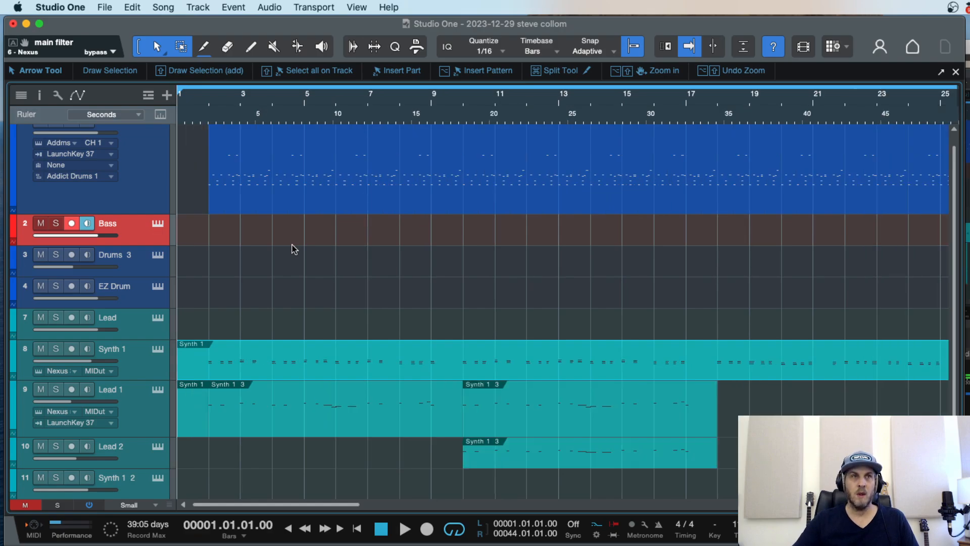
pyautogui.press('space')
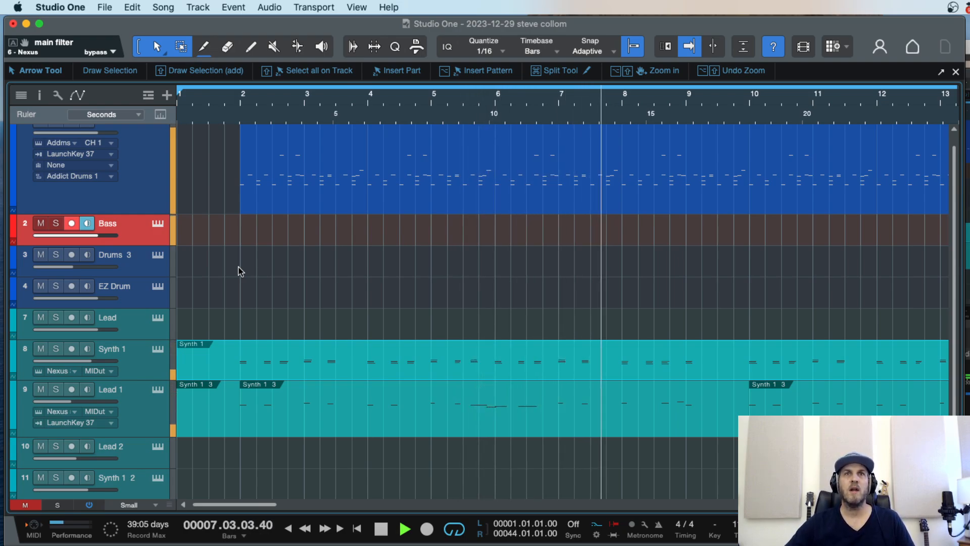
pyautogui.press('space')
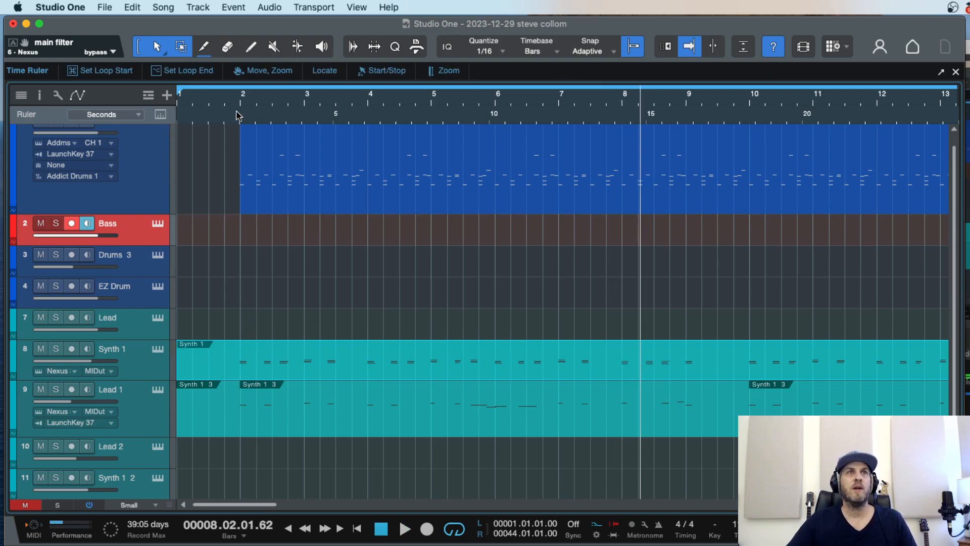
# Step: Enable the arpeggiator in the Bass track's Nexus instrument, try the Bassline 1 pattern and load Bassline 2
pyautogui.click(157, 225)
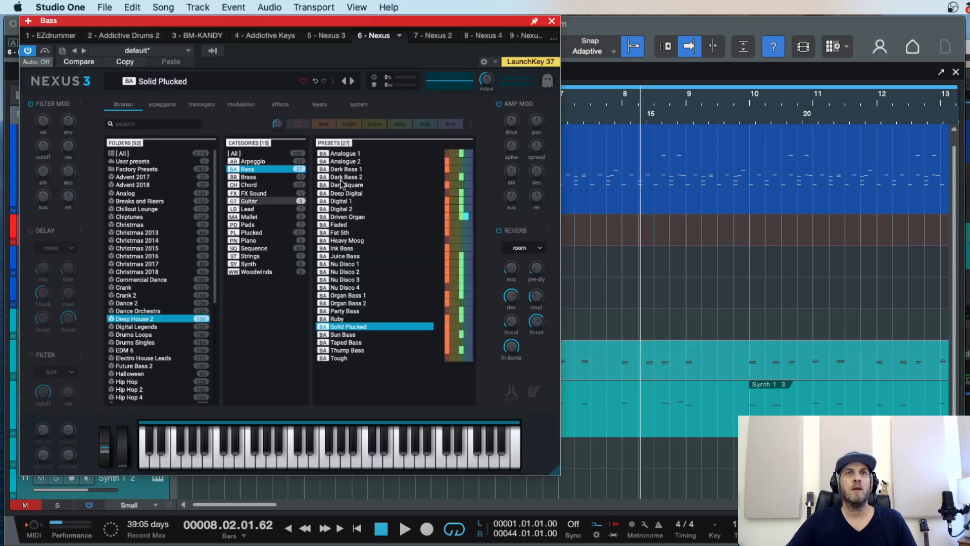
pyautogui.click(160, 105)
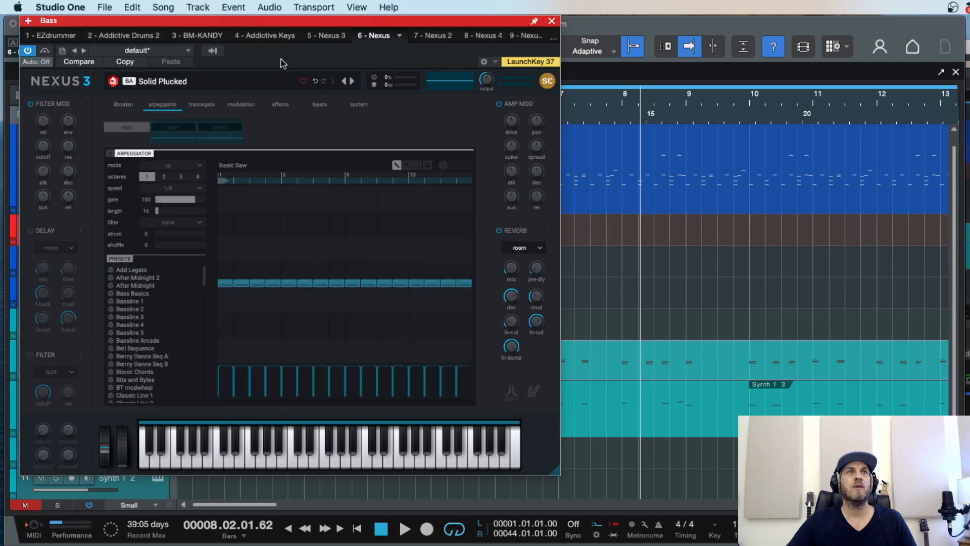
pyautogui.moveTo(263, 23); pyautogui.dragTo(280, 23)
pyautogui.click(128, 153)
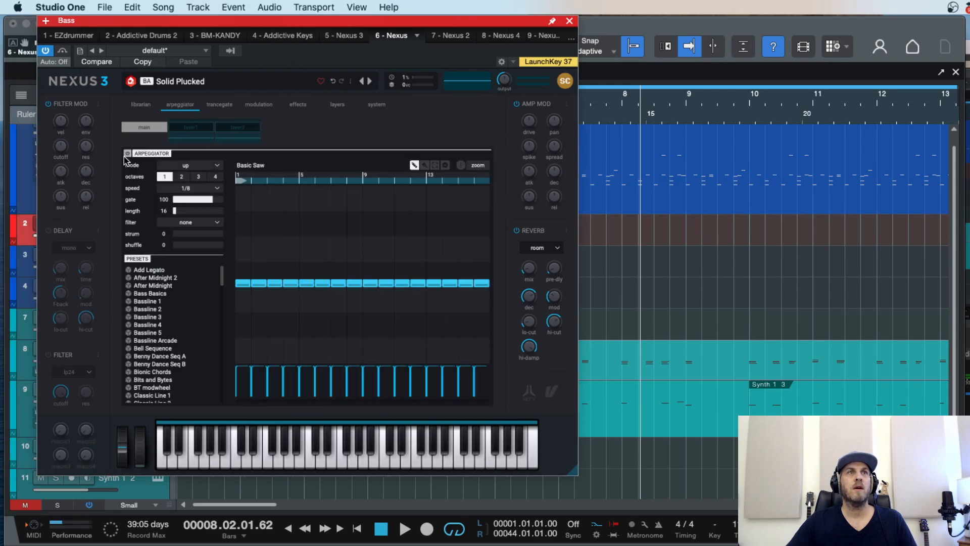
pyautogui.click(156, 302)
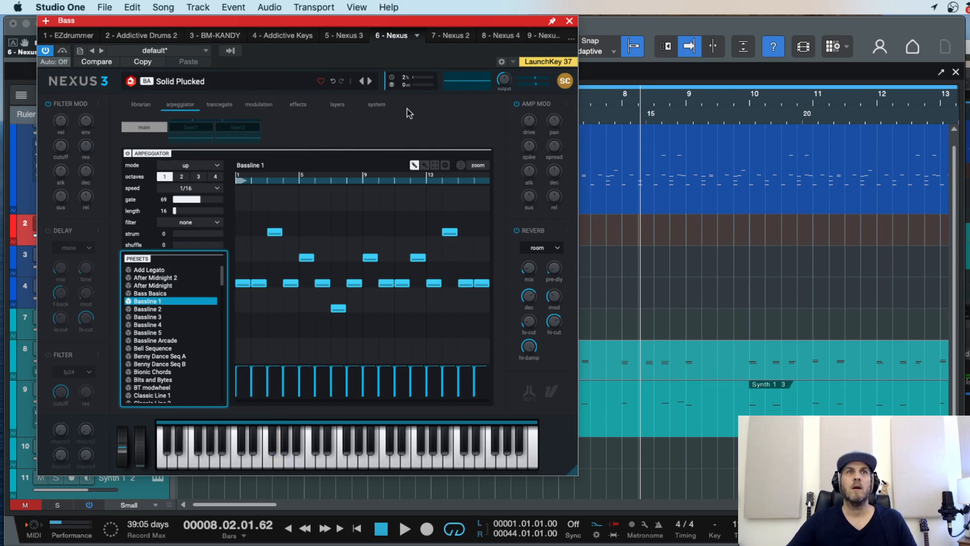
pyautogui.click(162, 310)
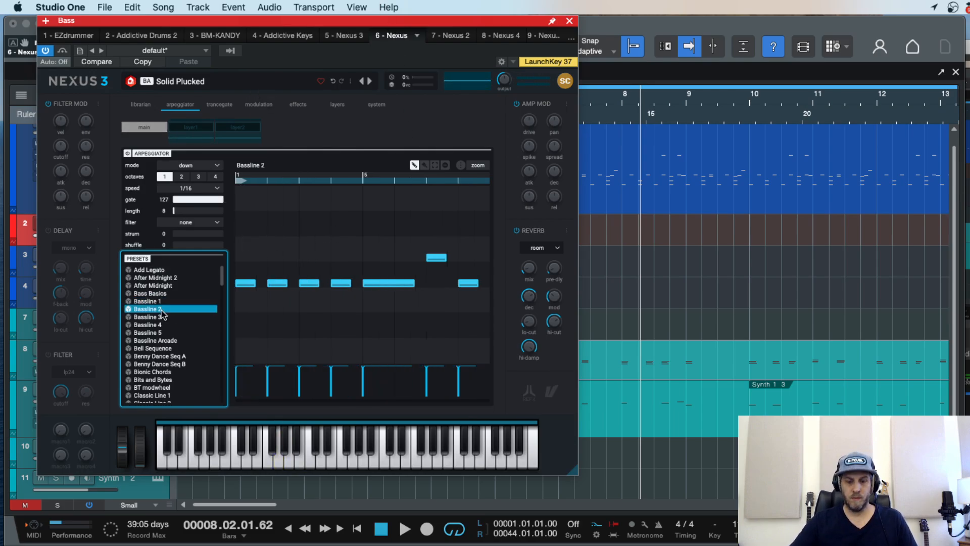
pyautogui.click(571, 20)
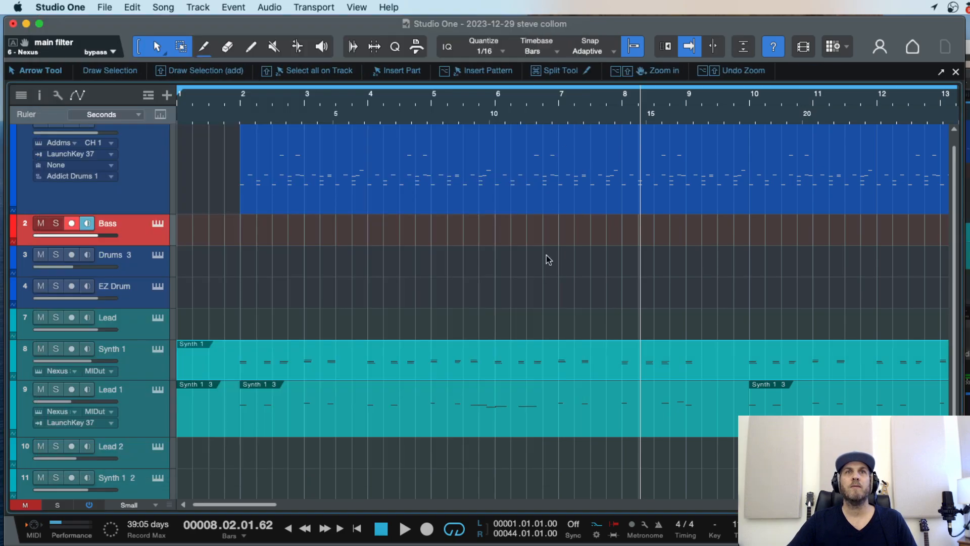
# Step: Set the loop range to the Lead 1 part at bars 2 to 10 and play the section
pyautogui.click(566, 427)
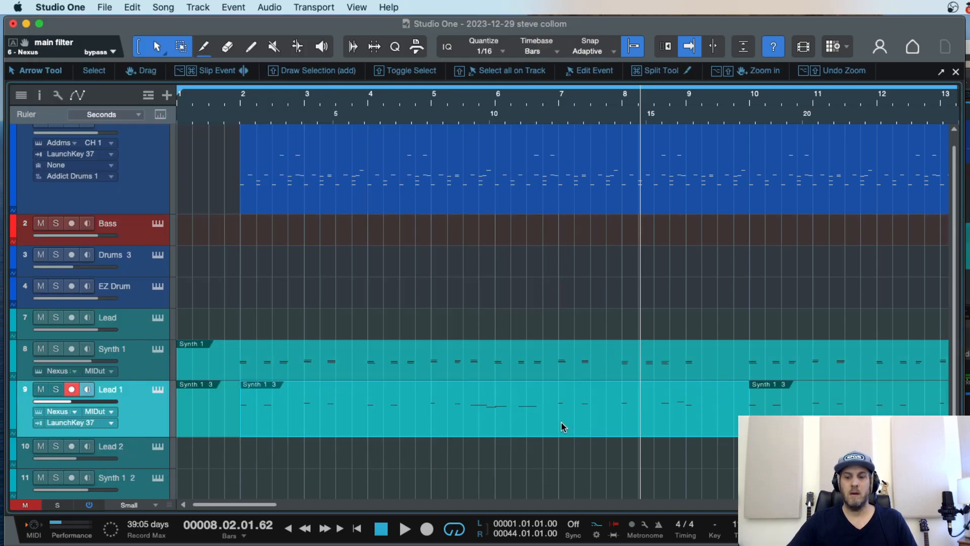
pyautogui.press('p')
pyautogui.press('space')
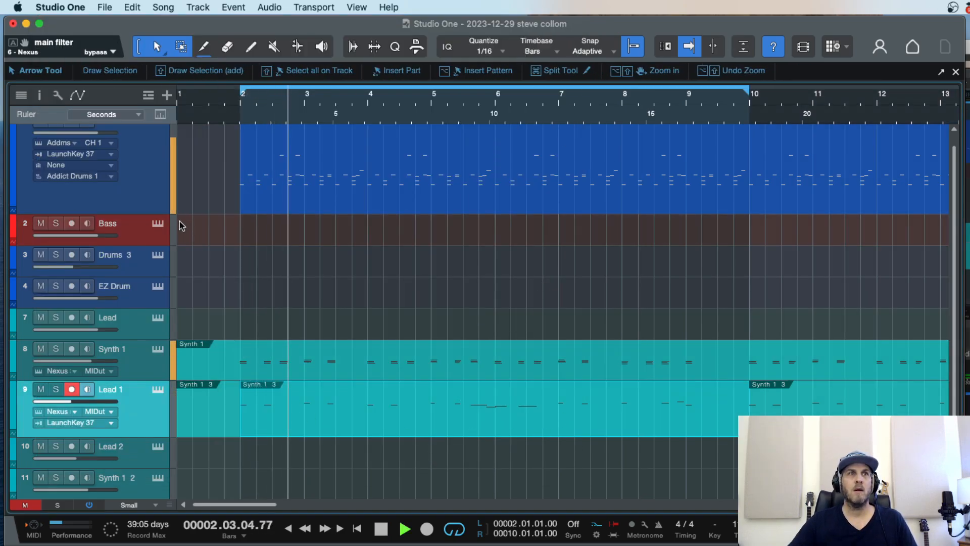
# Step: Arm the Bass track for recording, disarm Lead 1 and stop the playback
pyautogui.click(71, 223)
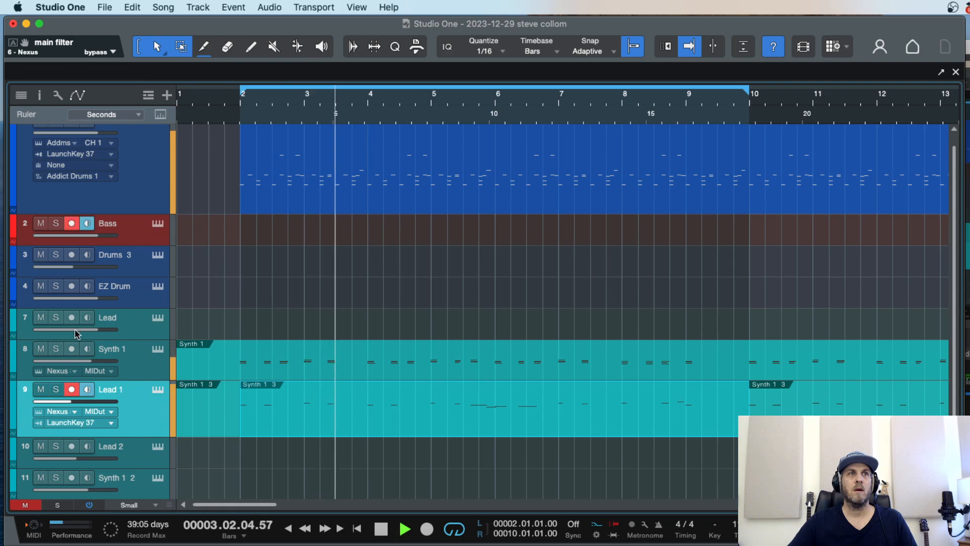
pyautogui.click(70, 390)
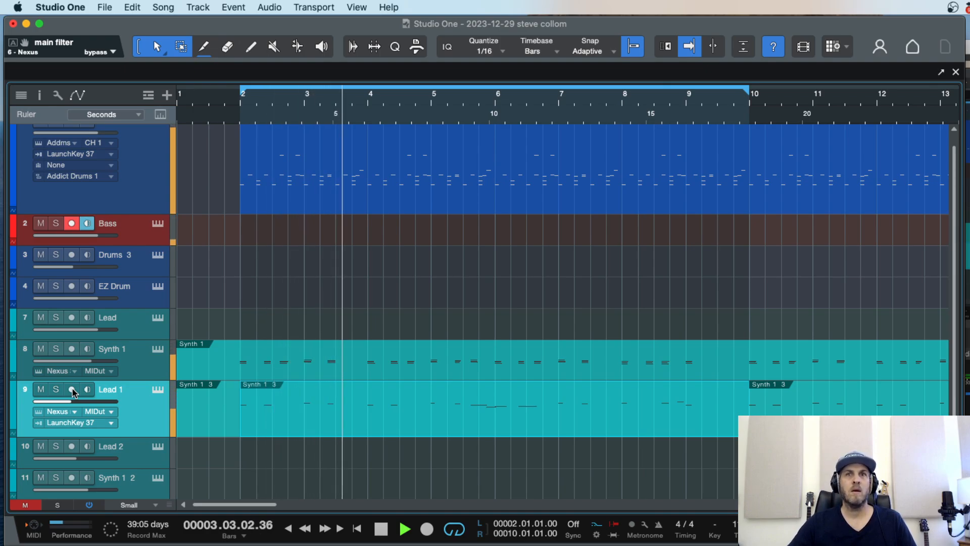
pyautogui.press('space')
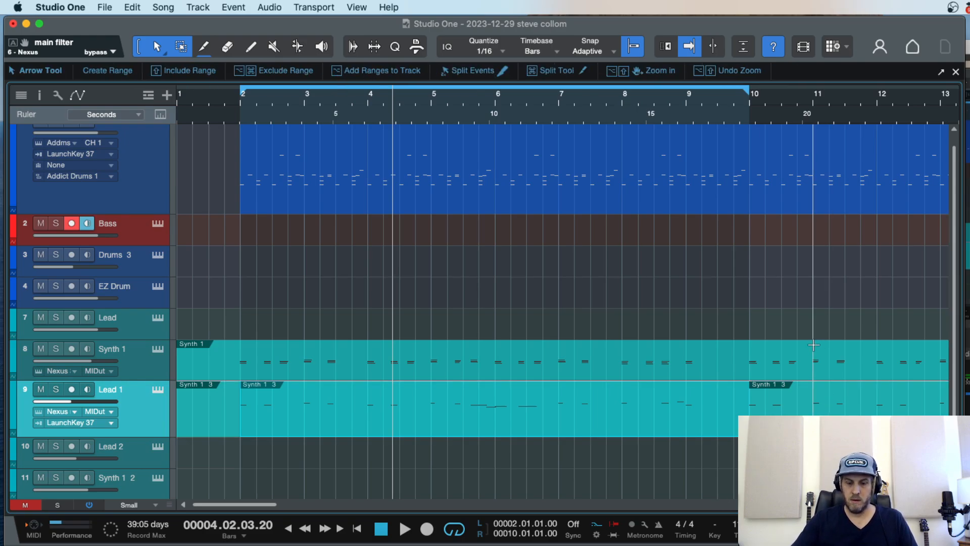
# Step: Turn off looping and record a bass part on the Bass track from the song start to bar 10
pyautogui.press(',')
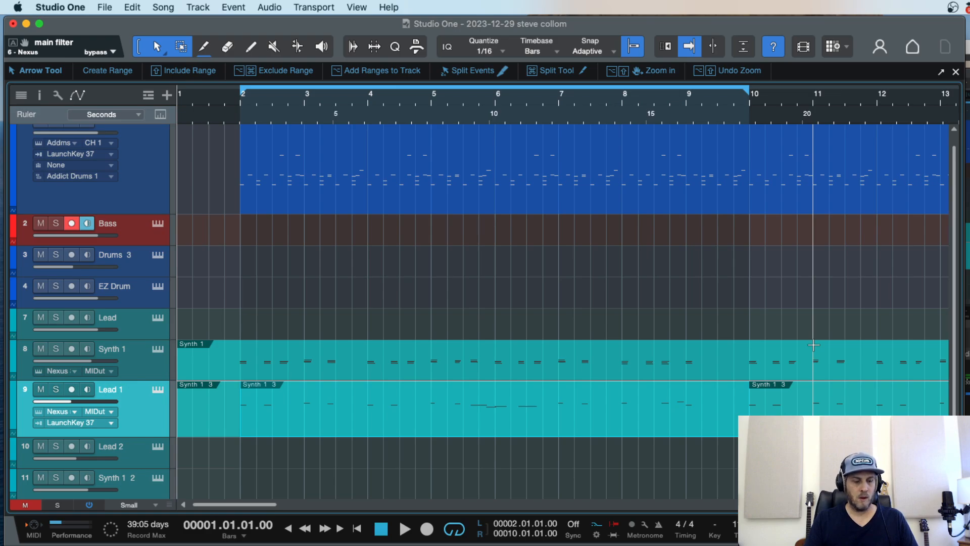
pyautogui.press('space')
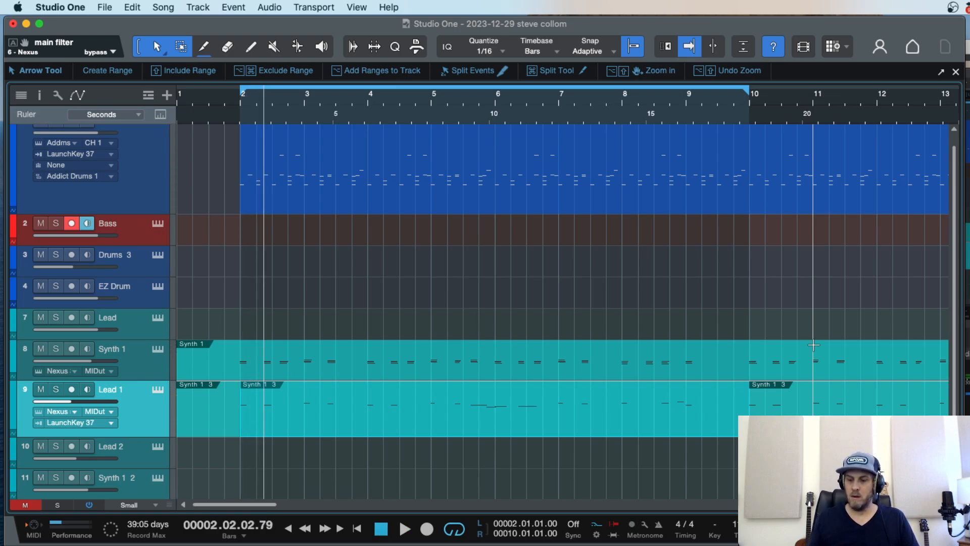
pyautogui.press('/')
pyautogui.press(',')
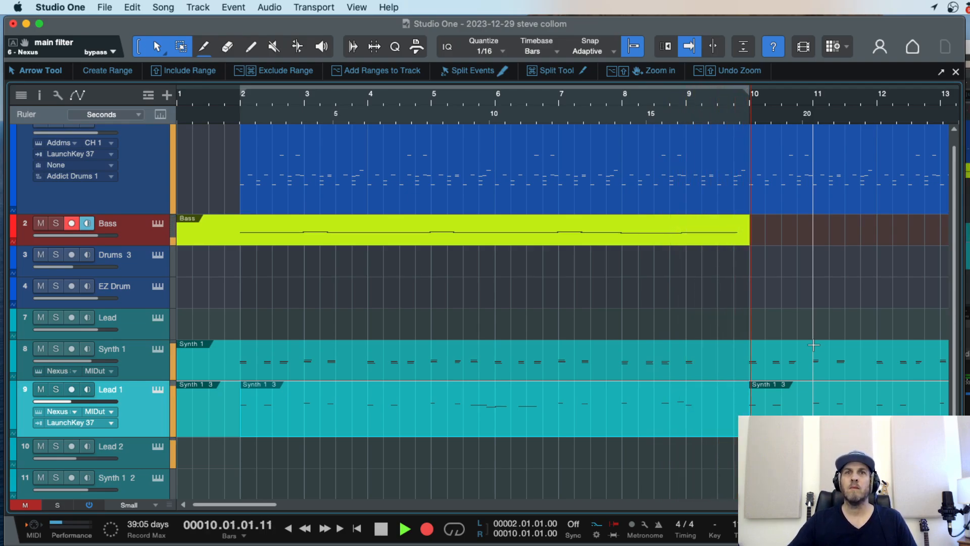
pyautogui.press('space')
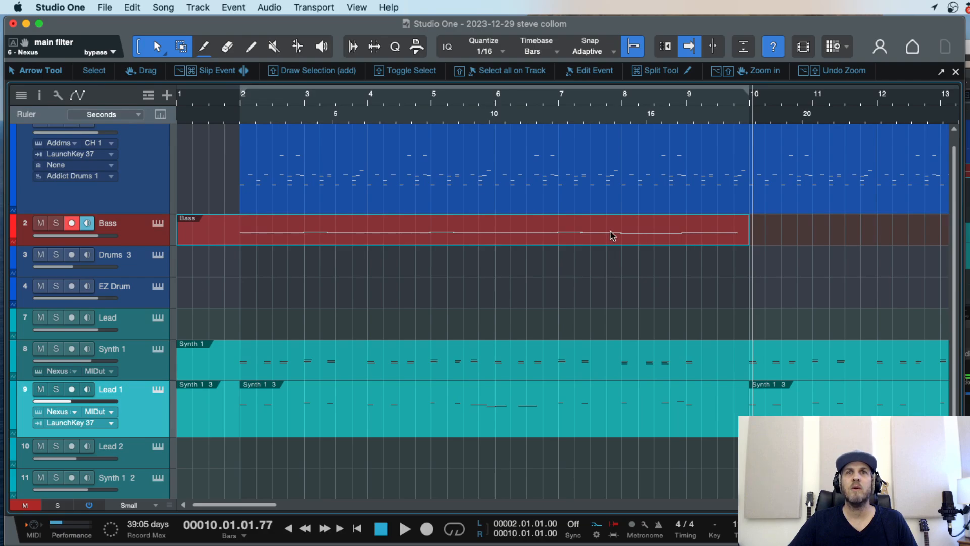
# Step: Open the recorded bass part for note editing, quantize its notes to 1/16 and play it from bar 2
pyautogui.doubleClick(367, 238)
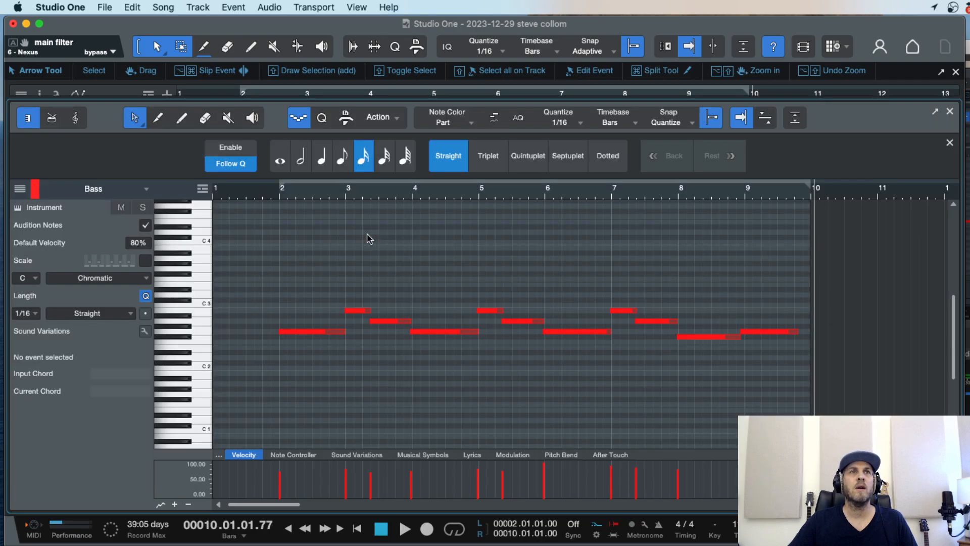
pyautogui.click(505, 277)
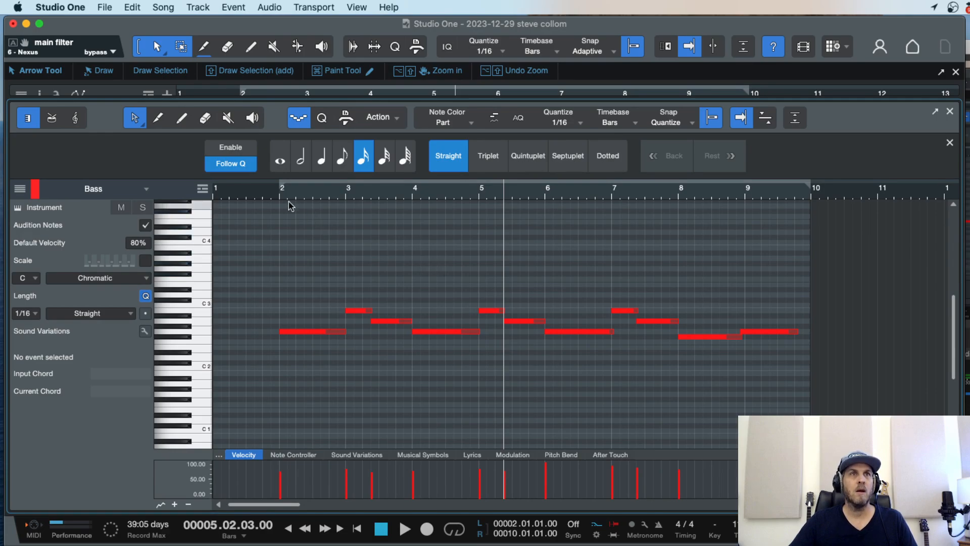
pyautogui.click(272, 192)
pyautogui.press('e')
pyautogui.press('space')
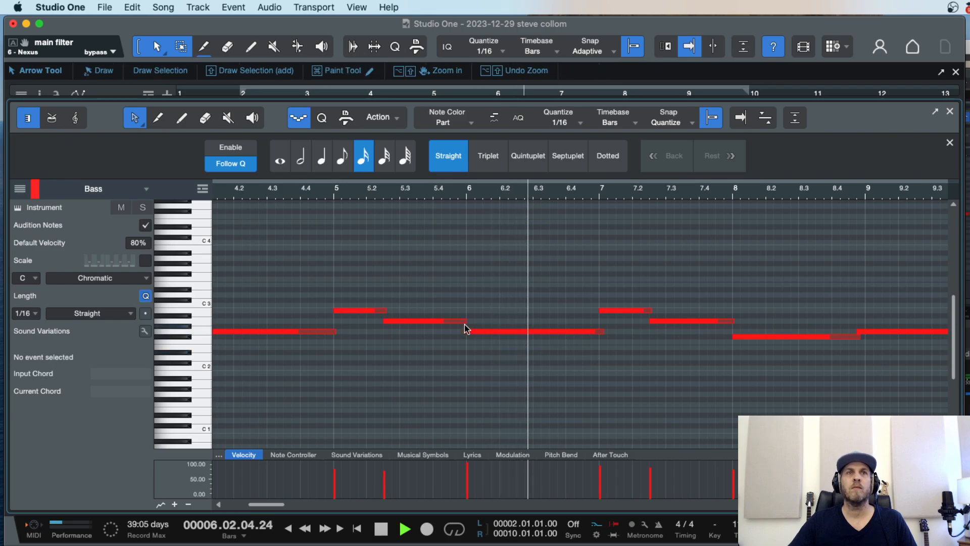
pyautogui.press('space')
# Step: In bar 5, trim the A2 note to end at 5.03.03, place a B2 note from there to 5.04.04 and play the passage
pyautogui.moveTo(466, 321); pyautogui.dragTo(448, 311)
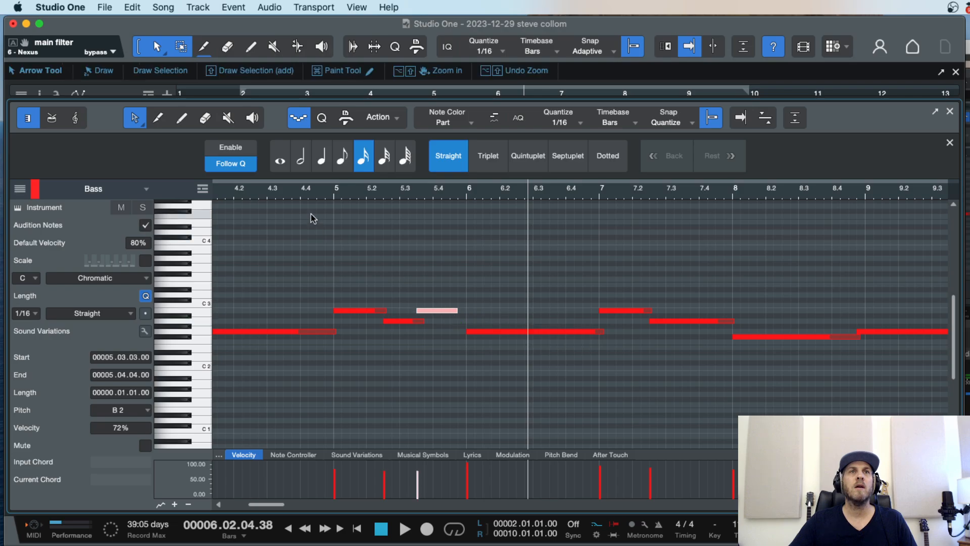
pyautogui.click(284, 195)
pyautogui.press('space')
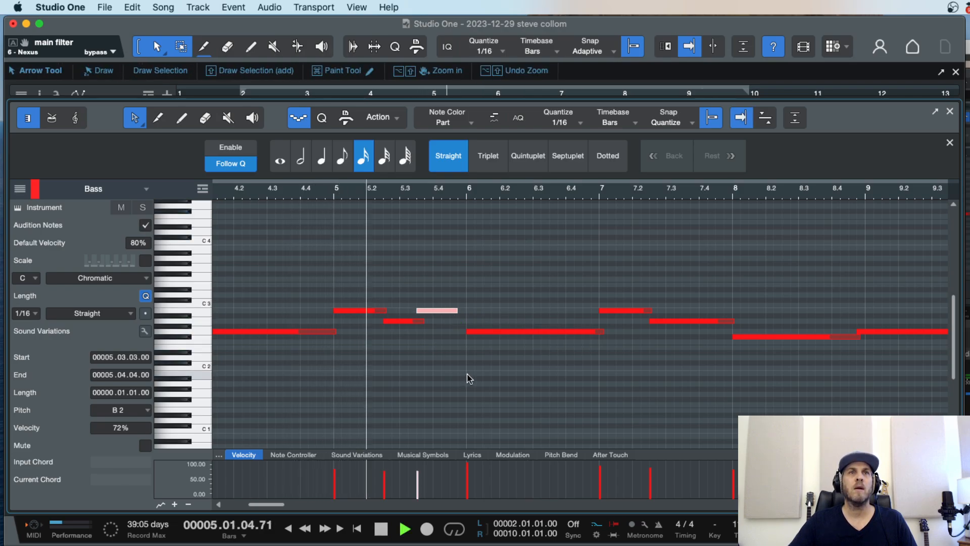
pyautogui.moveTo(424, 321); pyautogui.dragTo(416, 321)
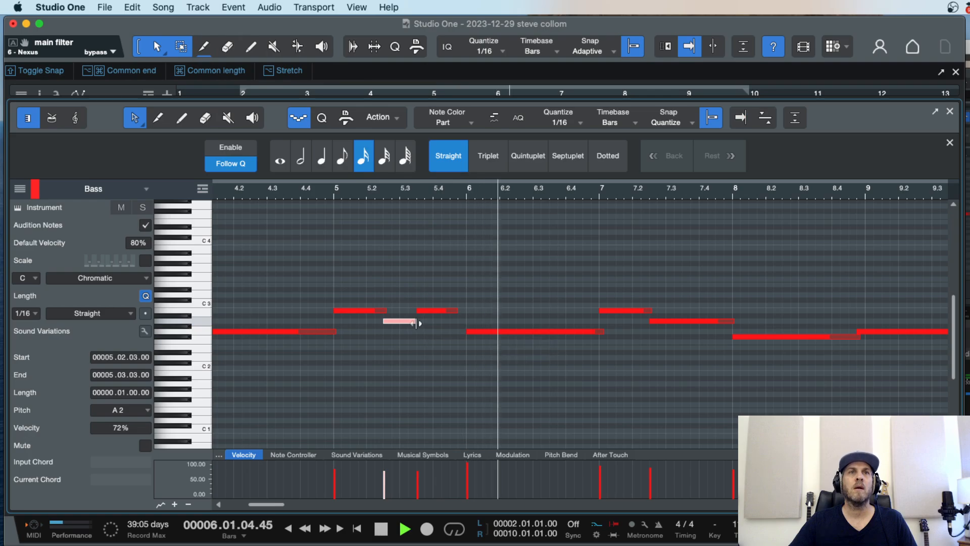
pyautogui.press('space')
pyautogui.press('space')
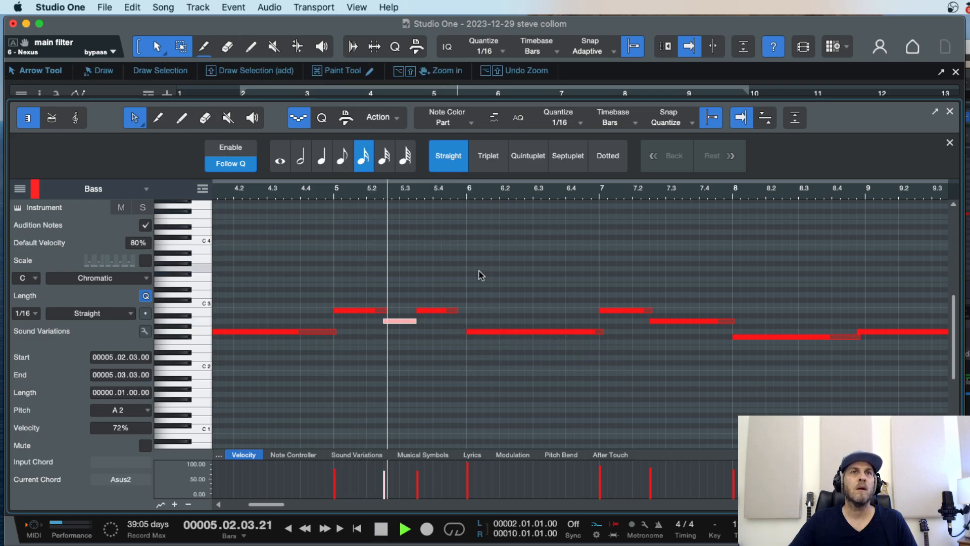
# Step: Extend the last B2 note in bar 5 to bar 6 and make the final G2 note fill bar 9 up to bar 10
pyautogui.moveTo(458, 311); pyautogui.dragTo(485, 331)
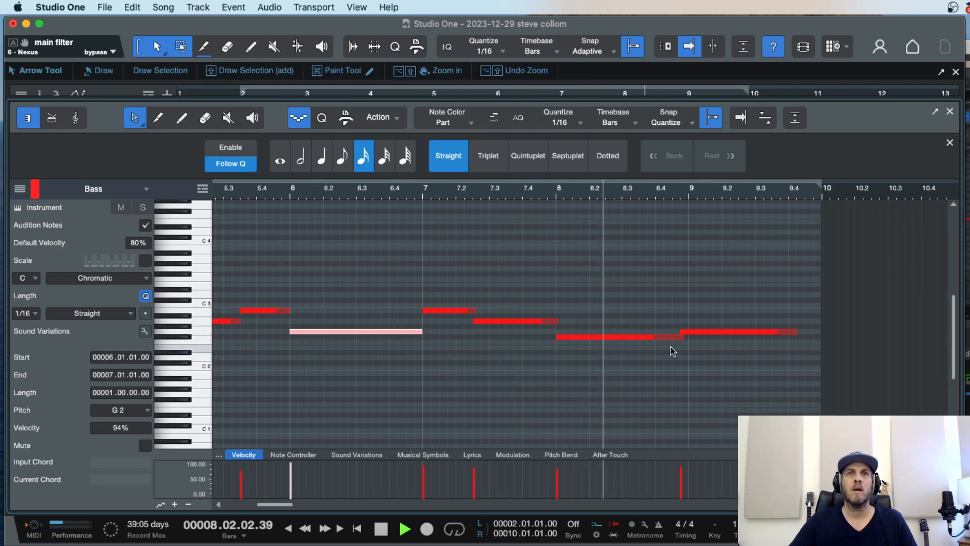
pyautogui.moveTo(707, 332); pyautogui.dragTo(717, 332)
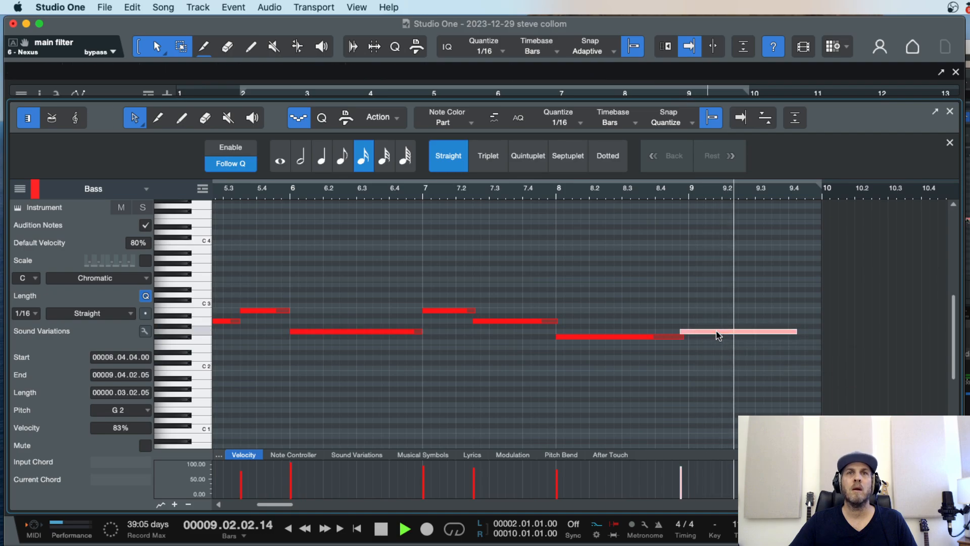
pyautogui.press('f')
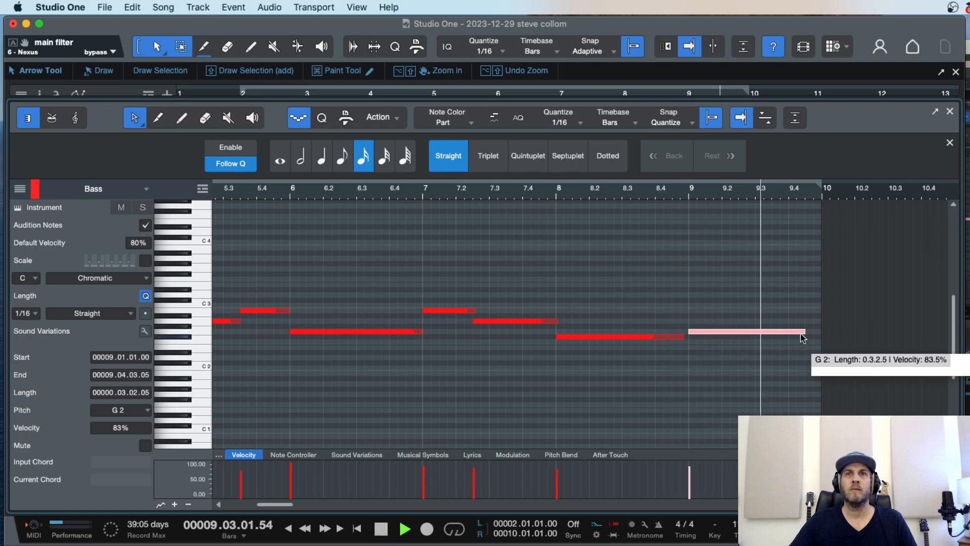
pyautogui.moveTo(805, 331); pyautogui.dragTo(823, 333)
pyautogui.press('w')
pyautogui.press('w')
pyautogui.press('f')
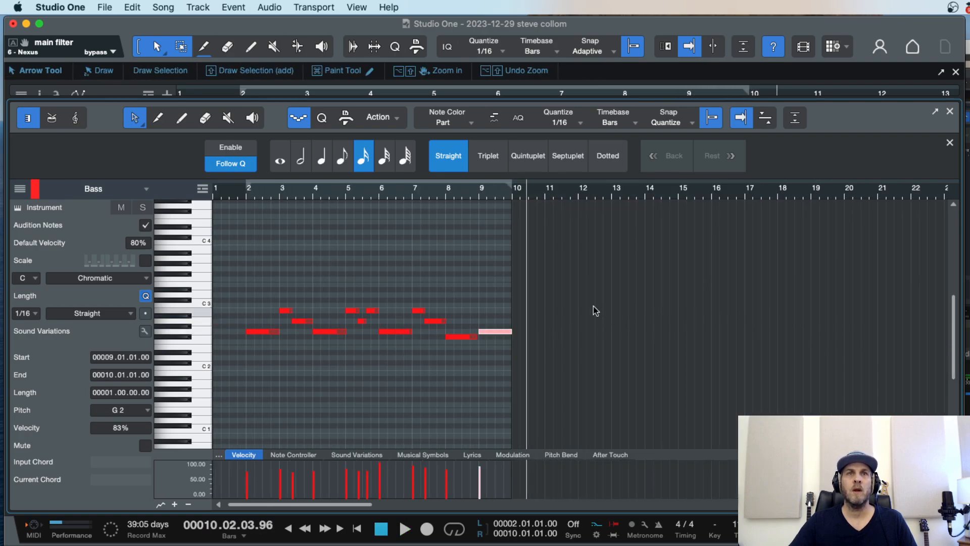
# Step: Split the Bass part at bar 2 in the arrangement and delete the empty section before it
pyautogui.click(433, 283)
pyautogui.press('F2')
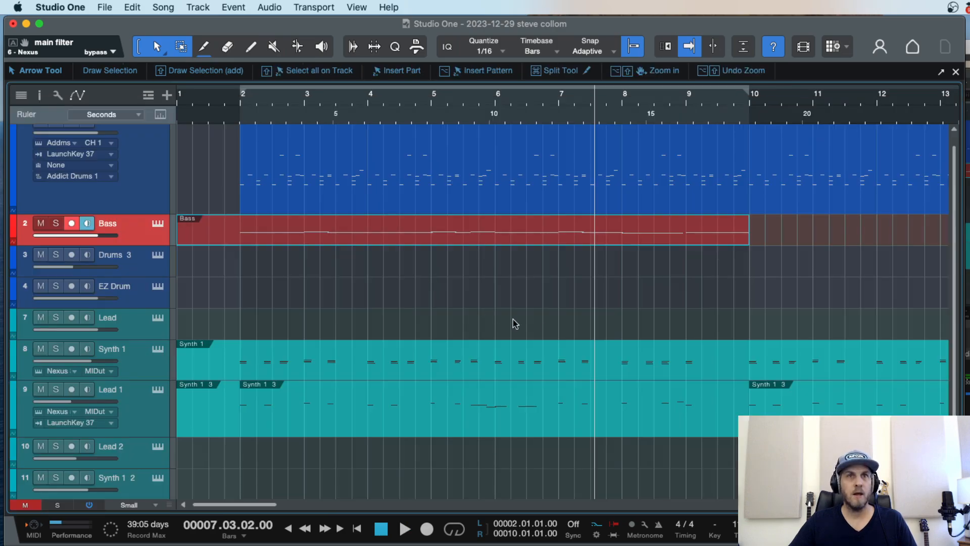
pyautogui.keyDown('super'); pyautogui.click(241, 227); pyautogui.keyUp('super')
pyautogui.click(231, 228)
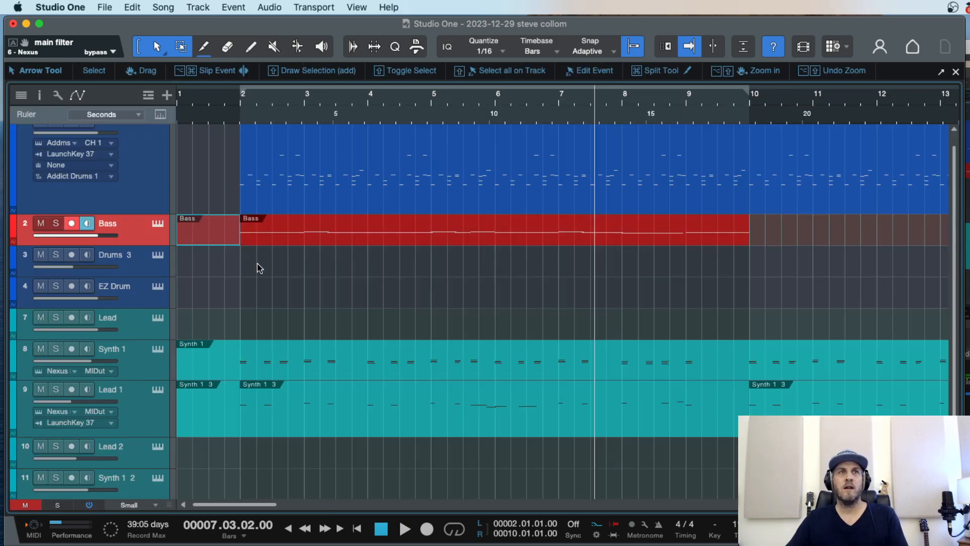
pyautogui.press('Delete')
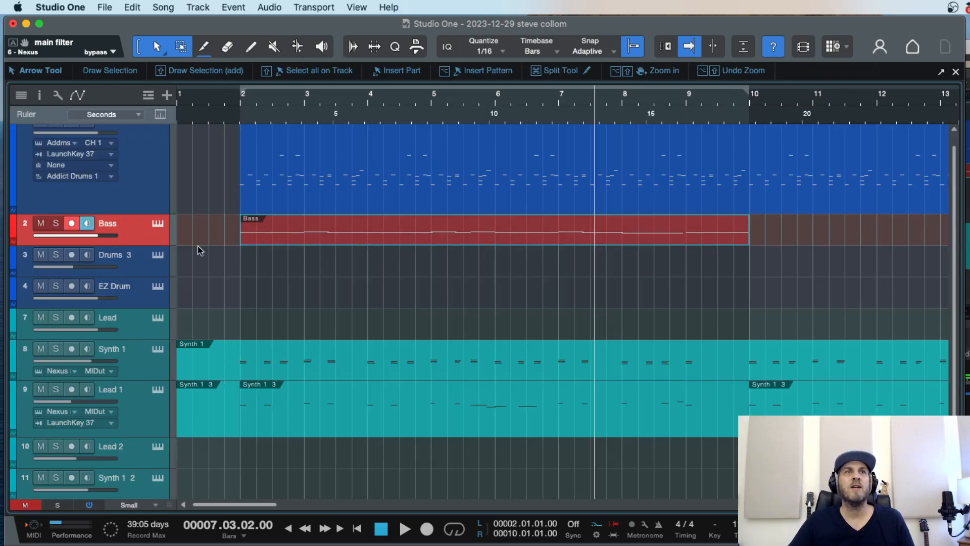
# Step: Reopen the Bass part for note editing, extend the bar 8 note to the start of bar 9 and return to the arrangement
pyautogui.doubleClick(651, 238)
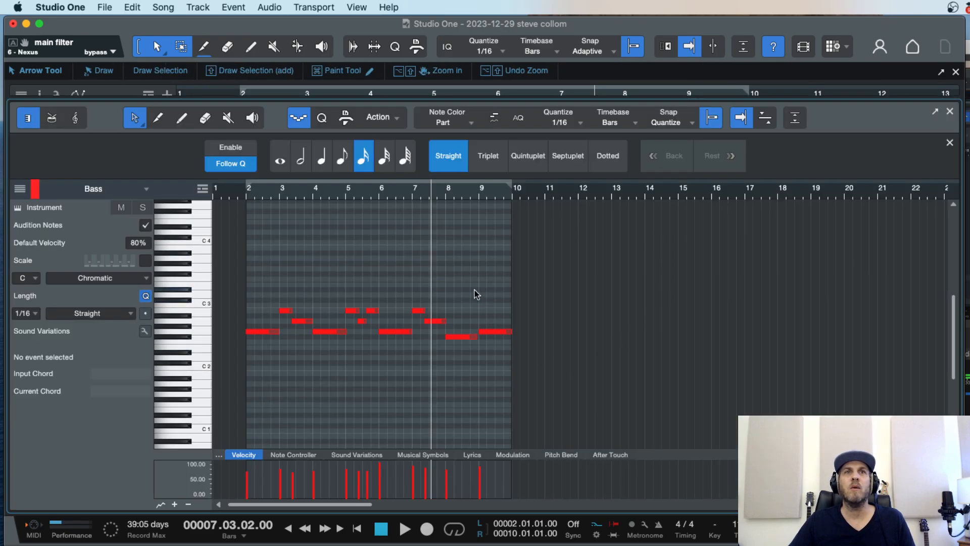
pyautogui.click(476, 188)
pyautogui.press('e')
pyautogui.press('e')
pyautogui.press('e')
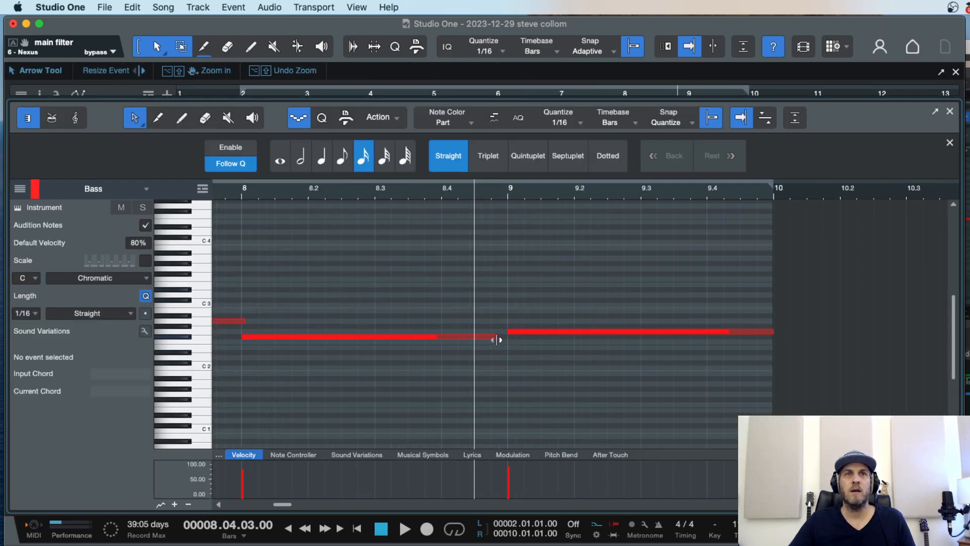
pyautogui.moveTo(497, 340); pyautogui.dragTo(508, 338)
pyautogui.press('w')
pyautogui.press('w')
pyautogui.press('w')
pyautogui.press('F2')
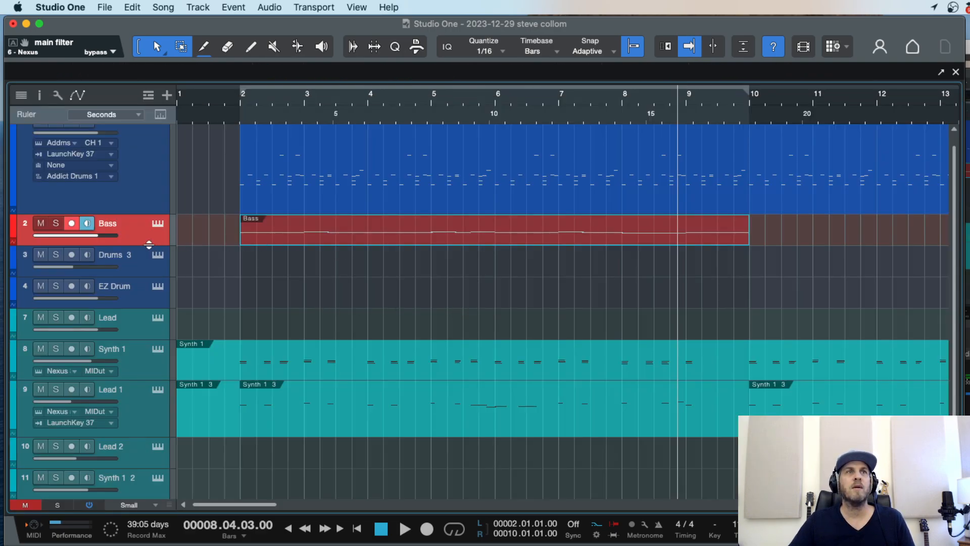
# Step: Make the Bass track taller and play bars 2 to 10 as a loop
pyautogui.moveTo(149, 244); pyautogui.dragTo(149, 283)
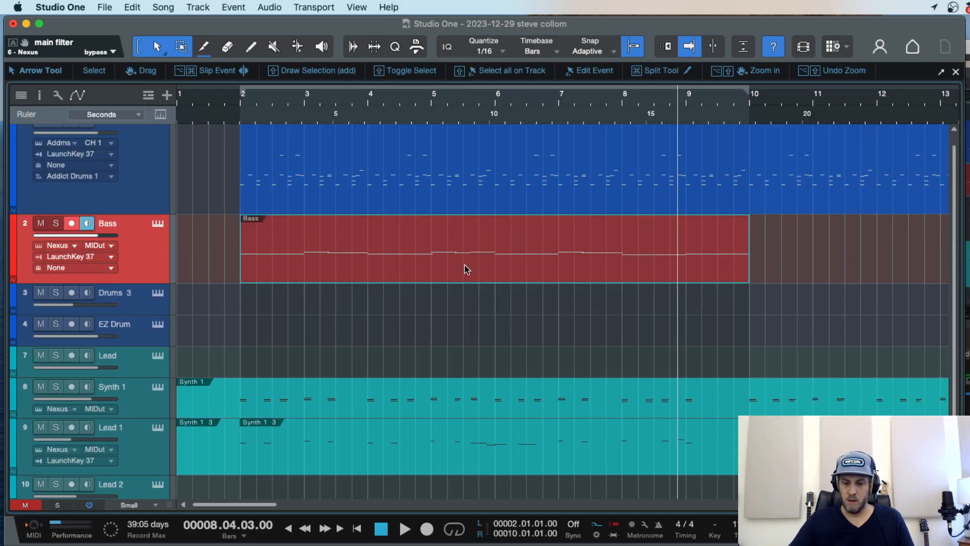
pyautogui.hotkey('shift', 'l')
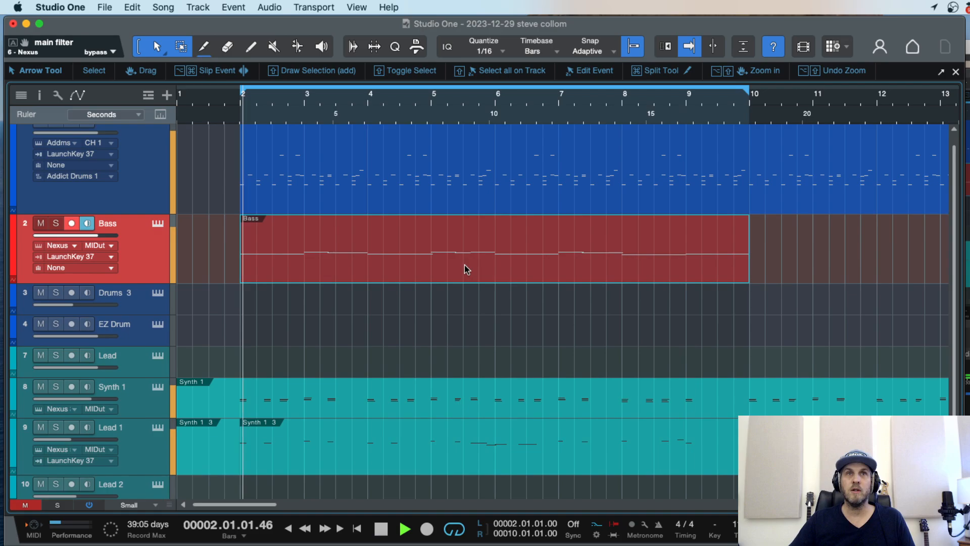
# Step: Open the Bass track's instrument and audition the arpeggiator presets Bassline 2 to 5, Bassline Arcade and Bell Sequence
pyautogui.click(158, 225)
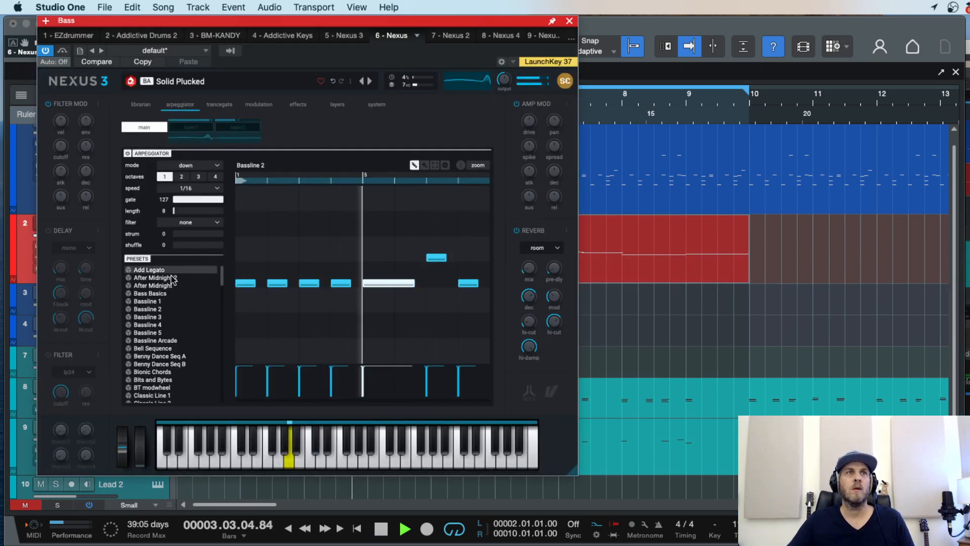
pyautogui.click(156, 309)
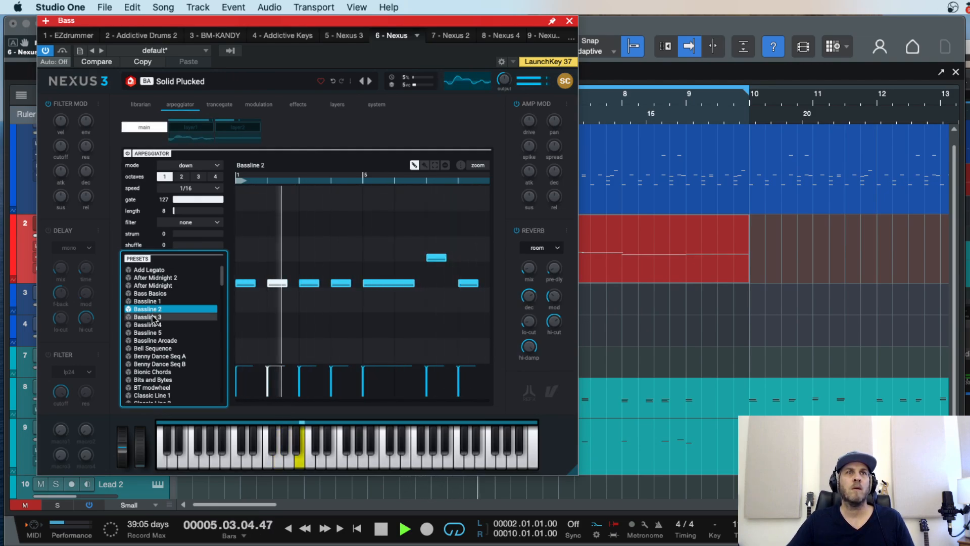
pyautogui.click(153, 317)
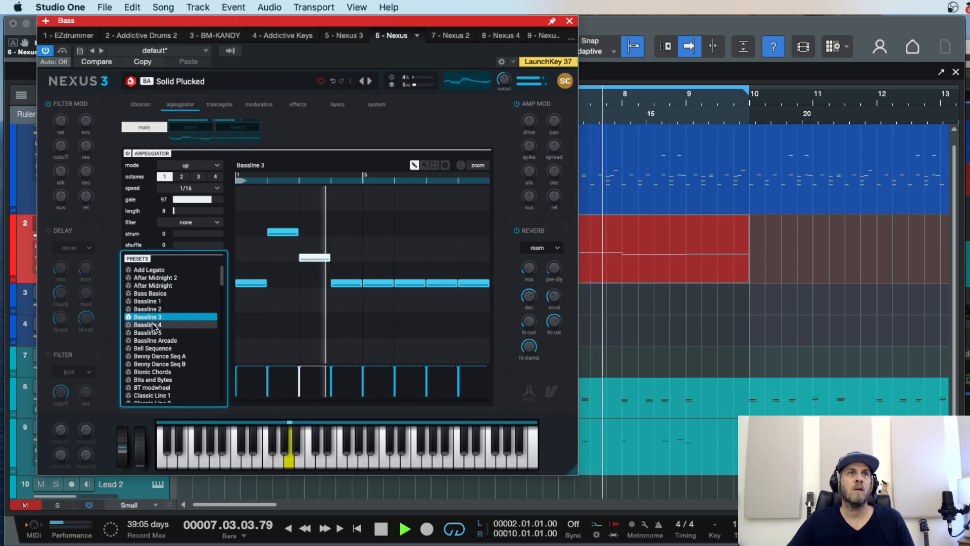
pyautogui.click(153, 325)
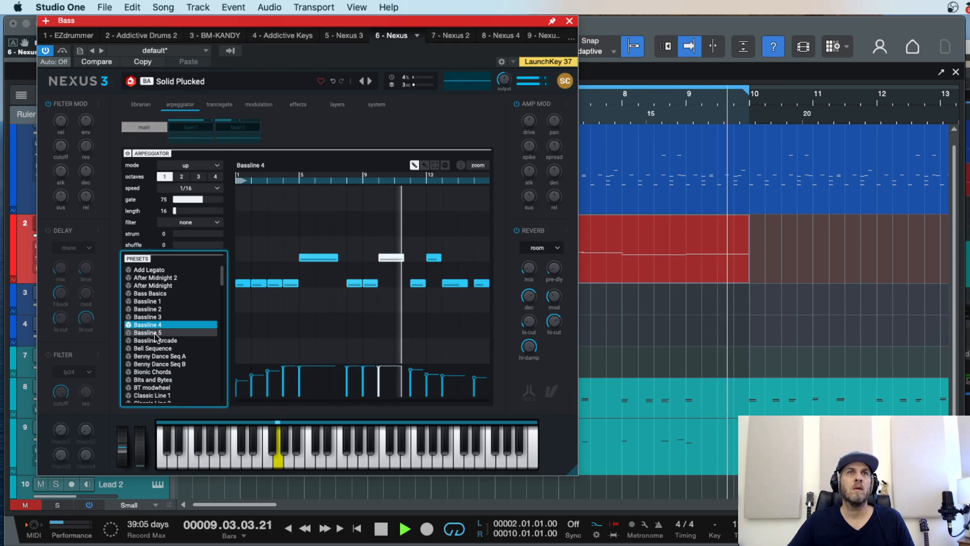
pyautogui.click(154, 334)
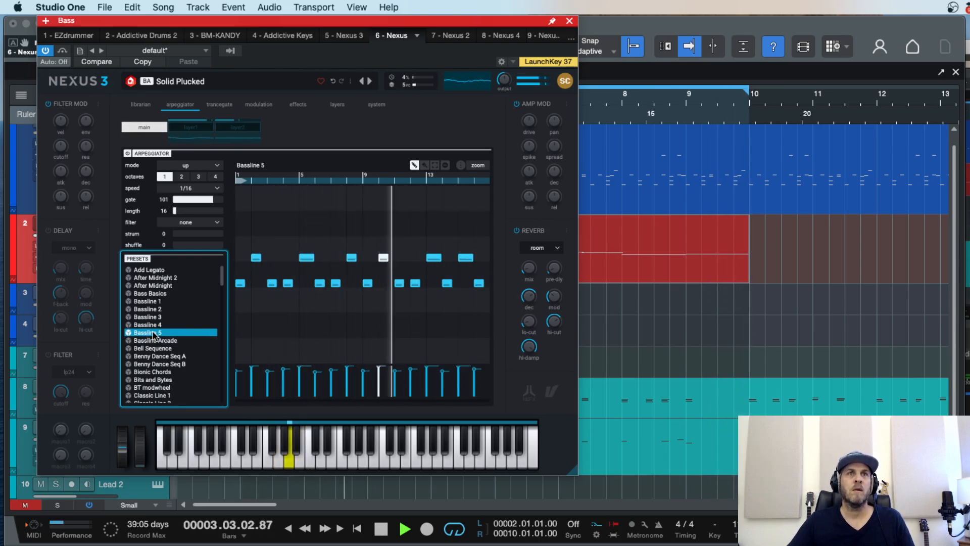
pyautogui.click(153, 342)
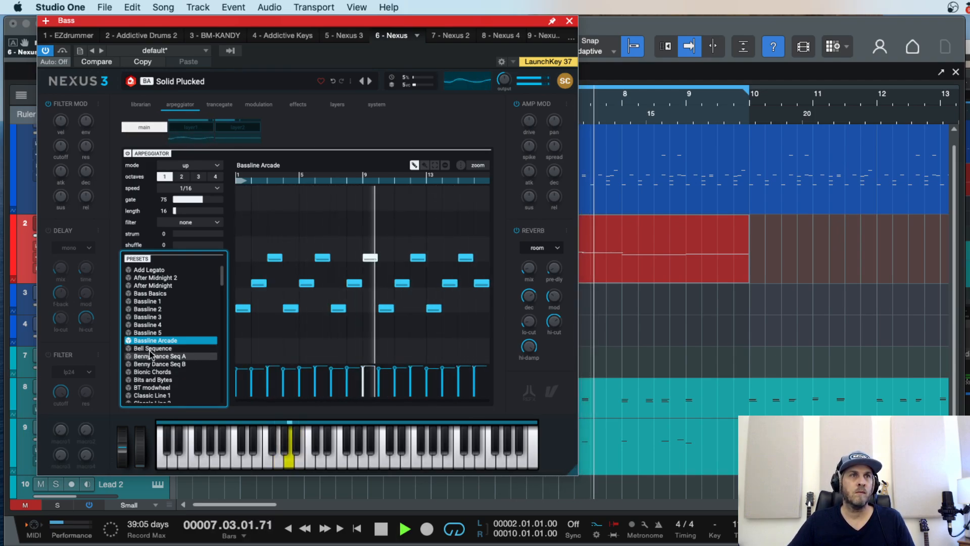
pyautogui.click(150, 349)
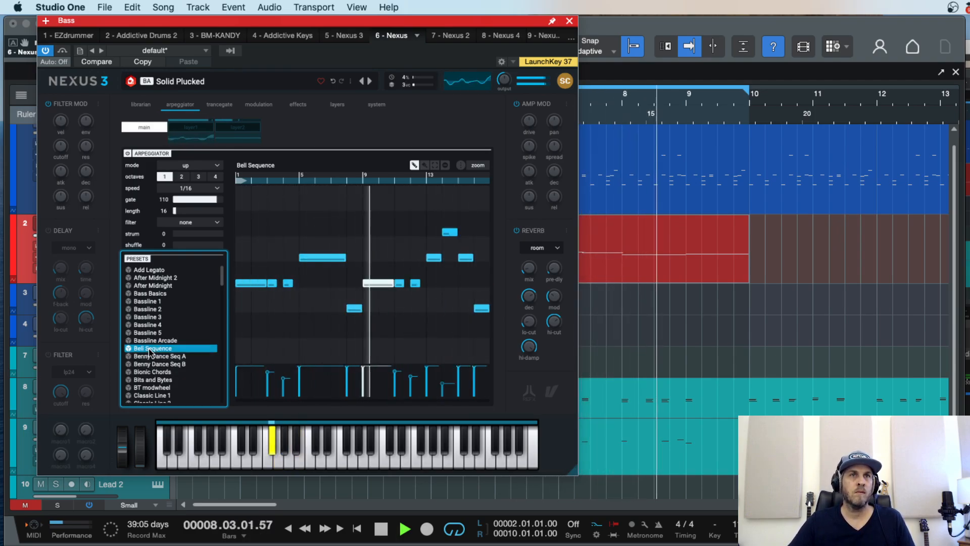
# Step: Audition the arpeggiator presets from Benny Dance Seq A to BT modwheel, and choose Classic Line 1 for the Bass track
pyautogui.click(152, 356)
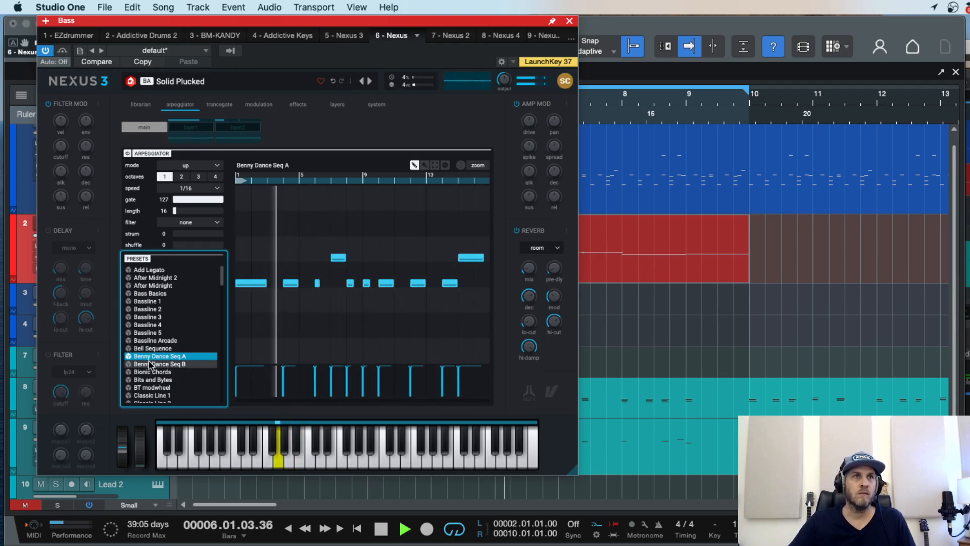
pyautogui.click(150, 363)
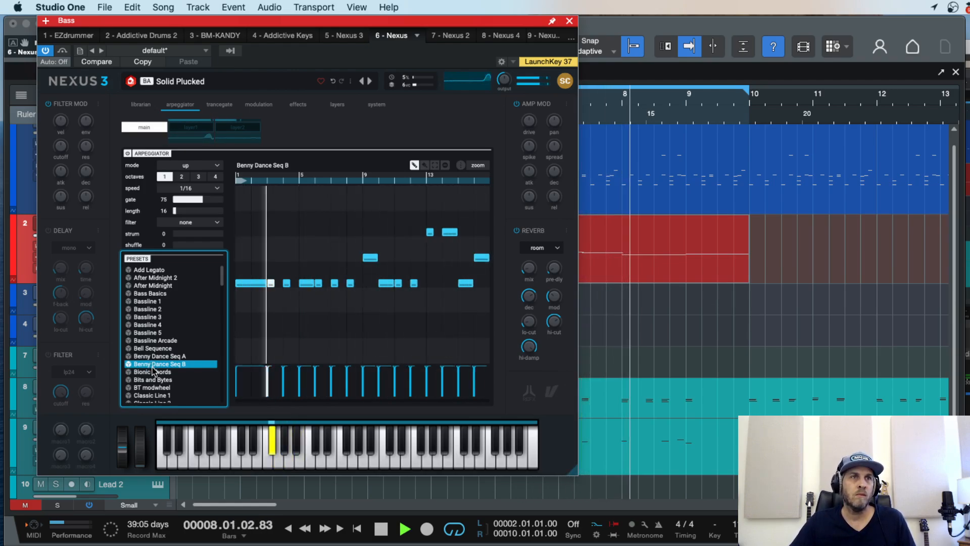
pyautogui.click(153, 372)
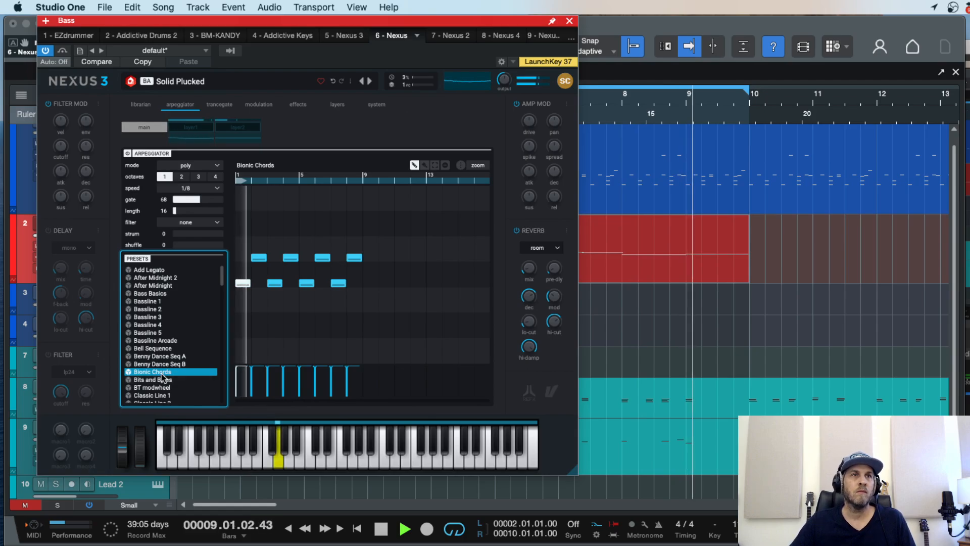
pyautogui.click(164, 380)
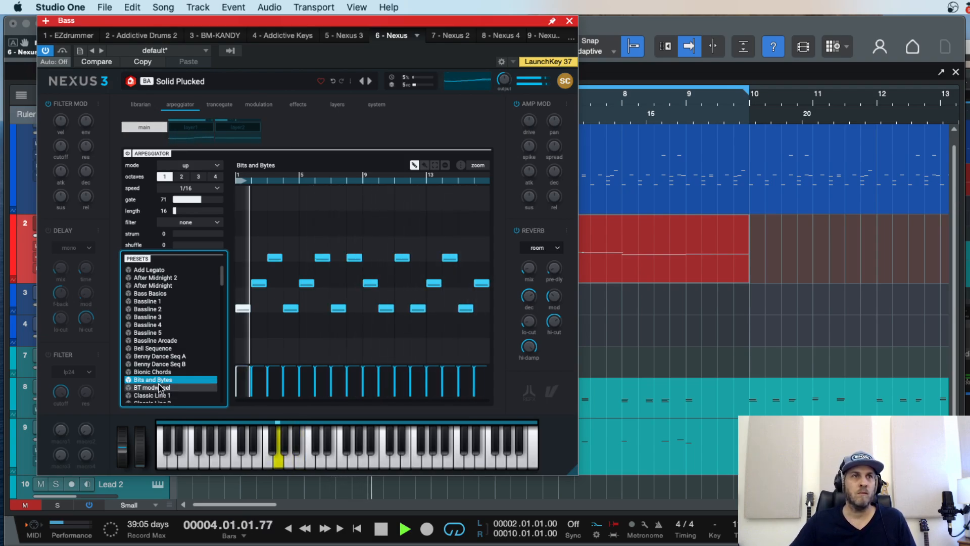
pyautogui.click(154, 387)
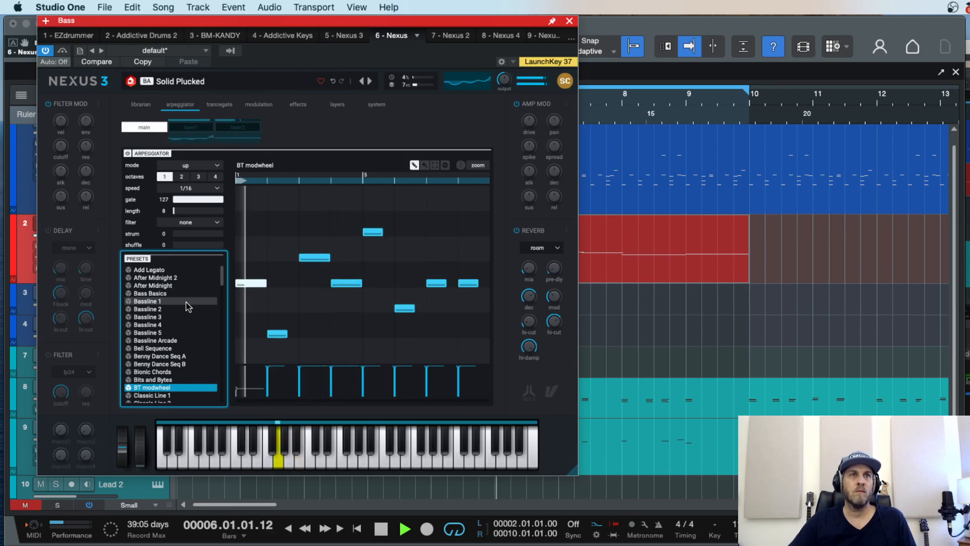
pyautogui.press('Down')
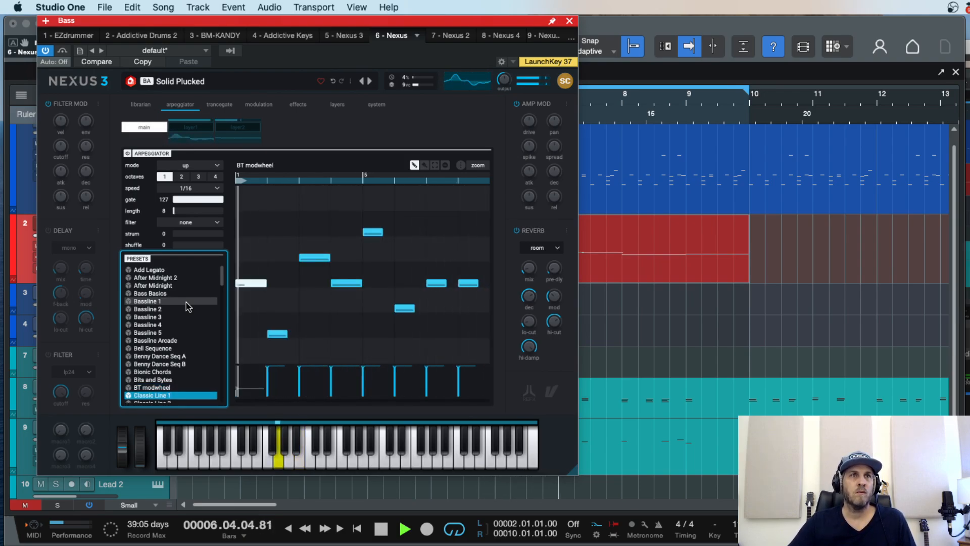
pyautogui.click(155, 395)
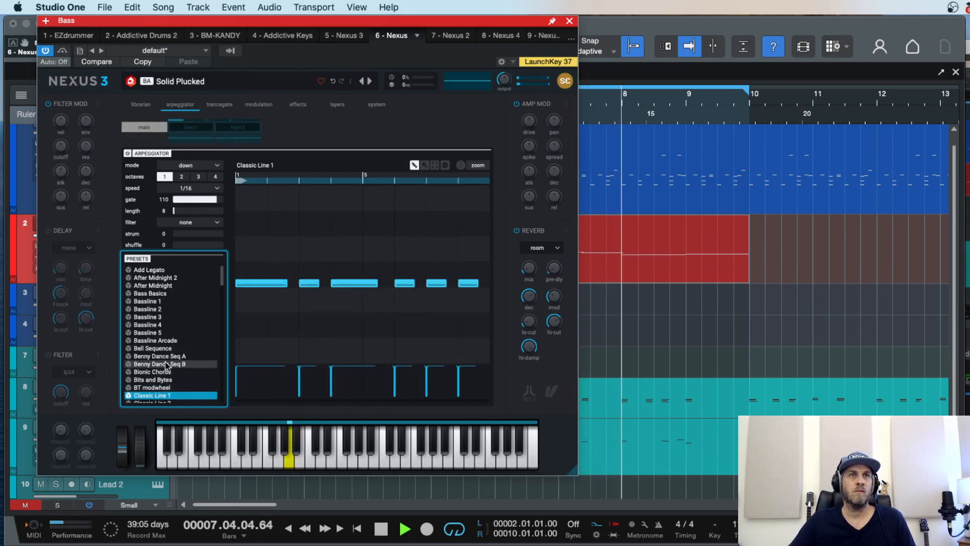
pyautogui.scroll(-3, 167, 365)
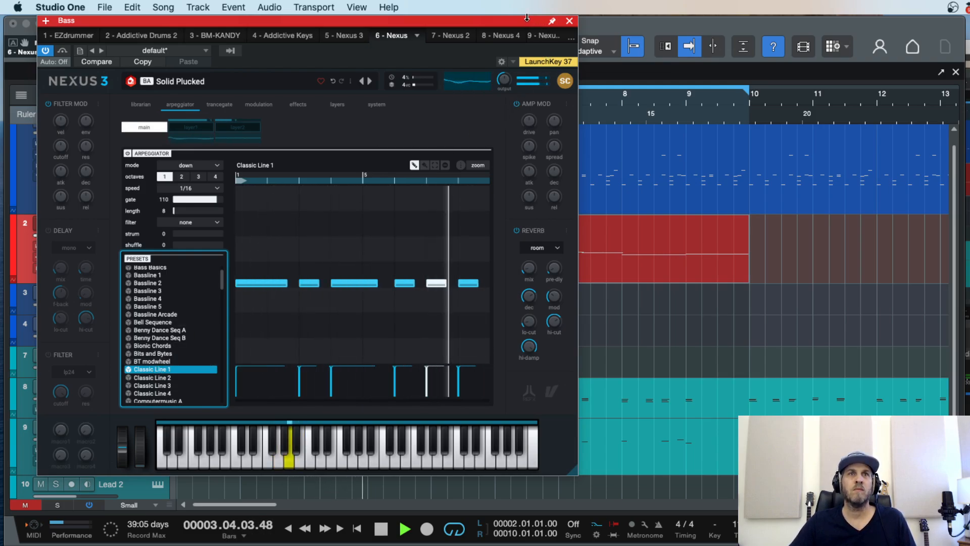
pyautogui.press('space')
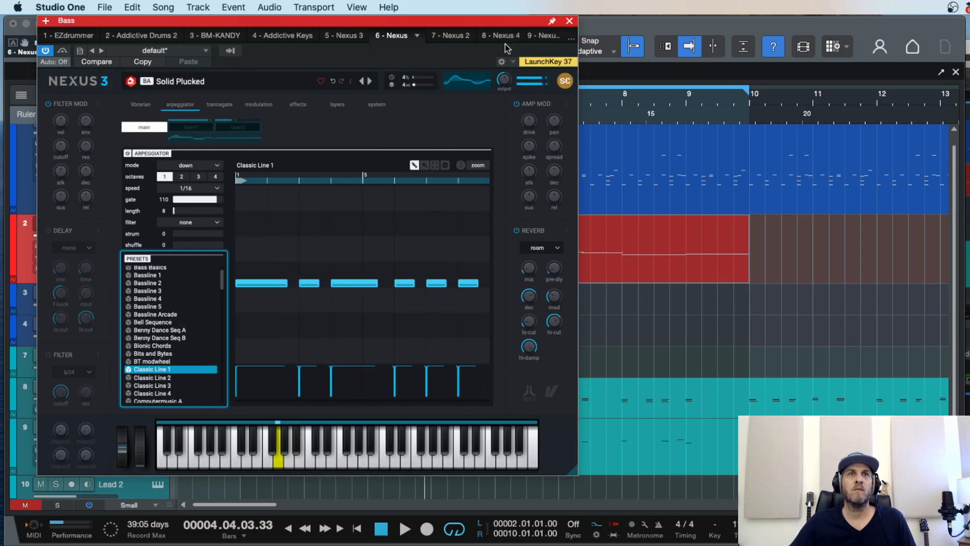
pyautogui.click(570, 22)
# Step: Duplicate the Bass track with its part and move the copied part to start at bar 10
pyautogui.press('w')
pyautogui.press('w')
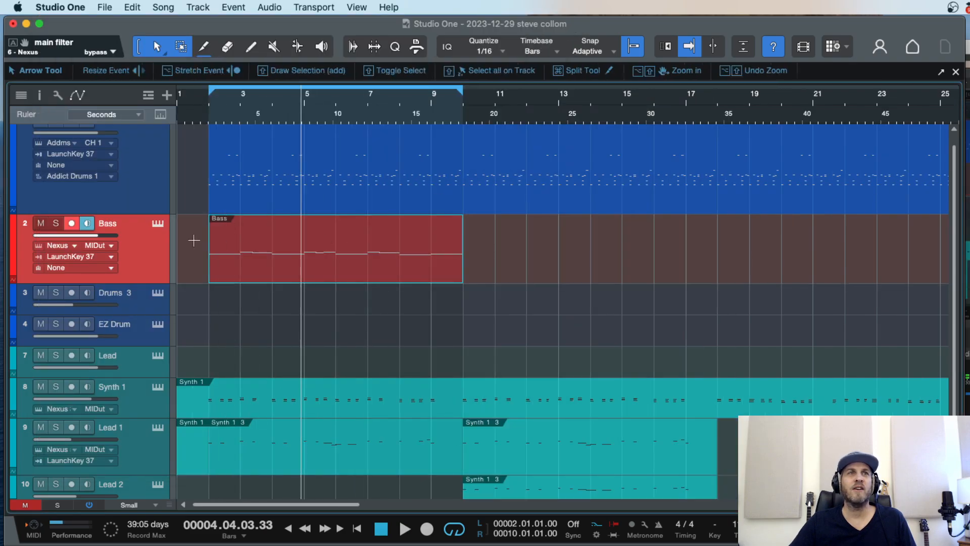
pyautogui.moveTo(141, 261); pyautogui.dragTo(142, 283)
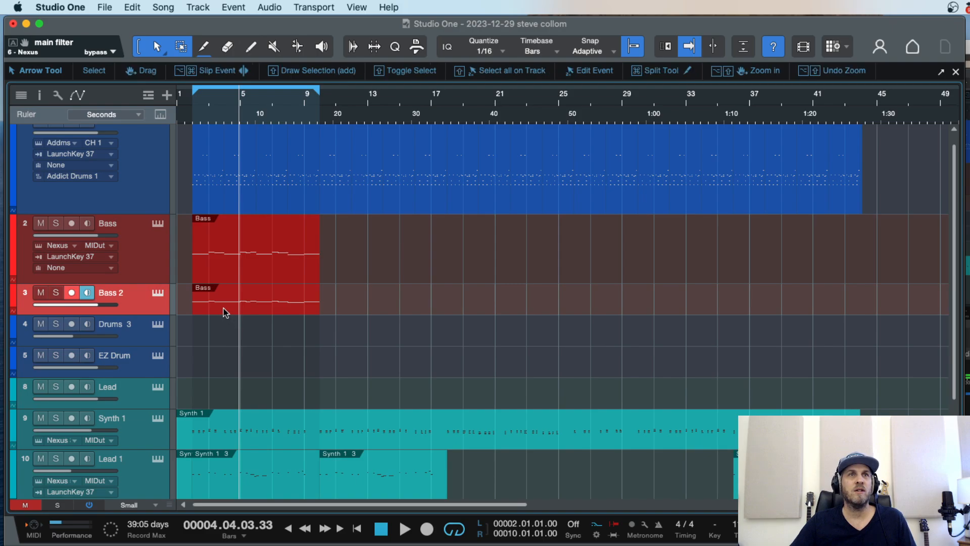
pyautogui.moveTo(222, 309); pyautogui.dragTo(348, 306)
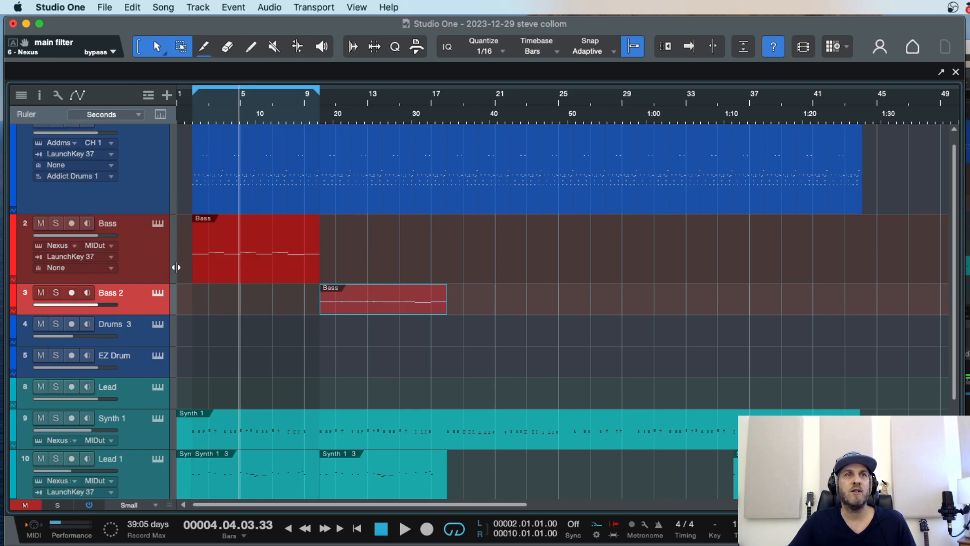
# Step: Set the duplicated bass track's arpeggiator preset to Benny Dance Seq A and play the loop
pyautogui.click(158, 293)
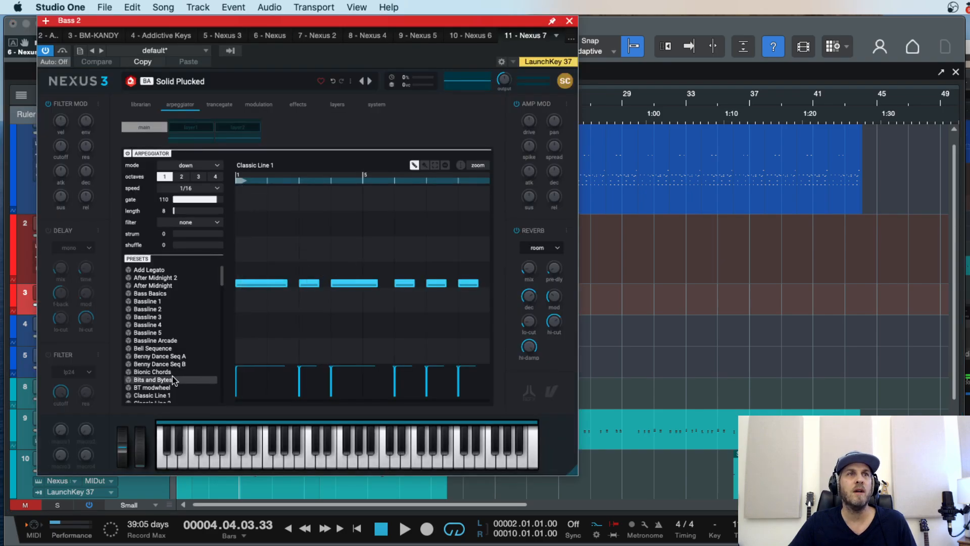
pyautogui.click(169, 358)
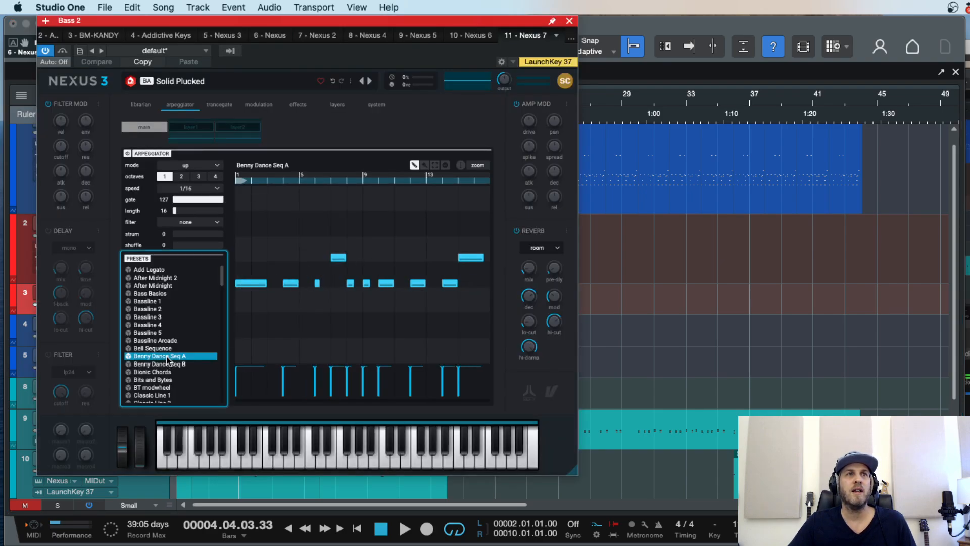
pyautogui.click(569, 21)
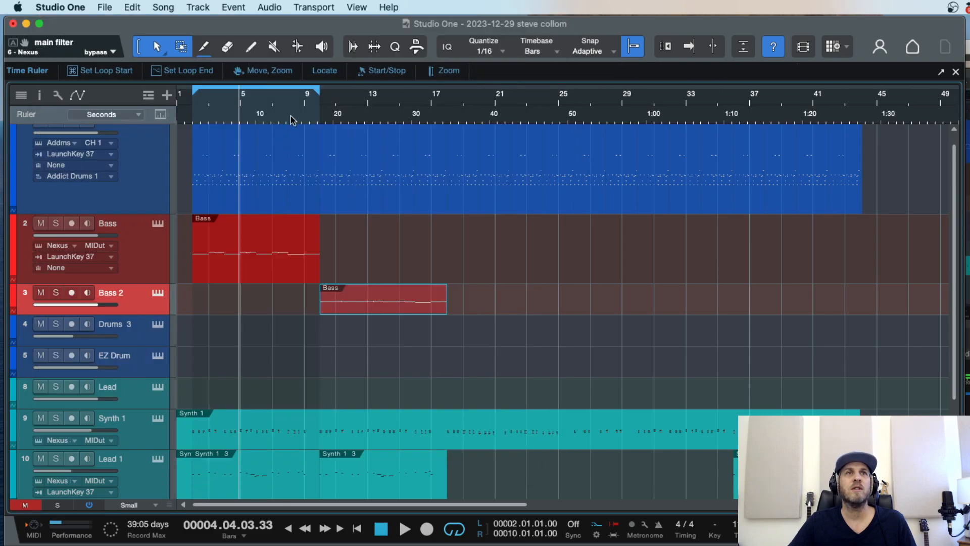
pyautogui.press('space')
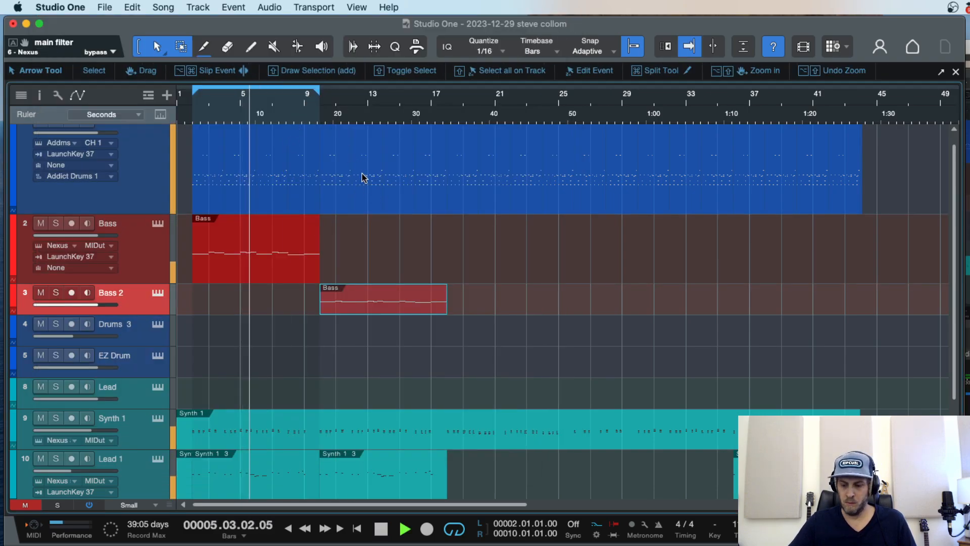
# Step: Turn off looping and play through from the first bass part into the Bass 2 part
pyautogui.press('/')
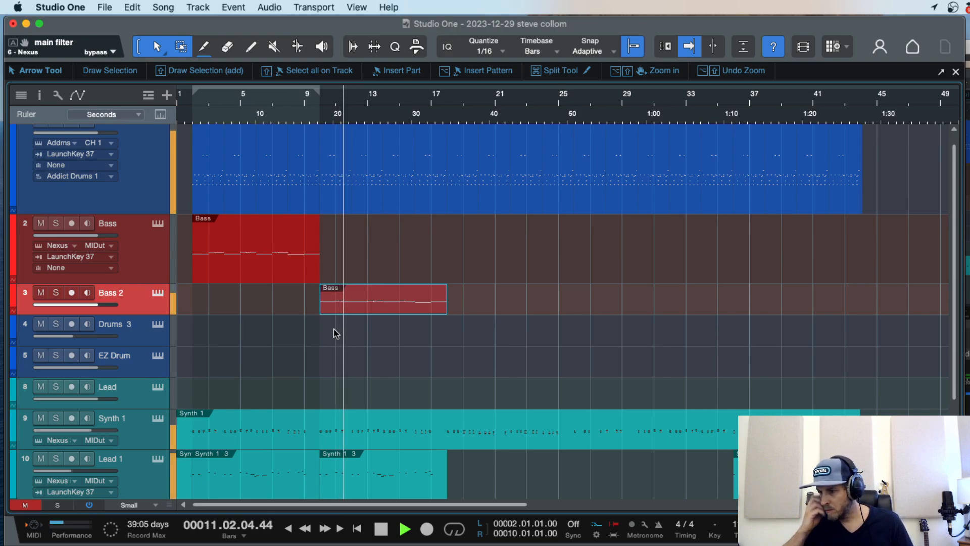
pyautogui.press('space')
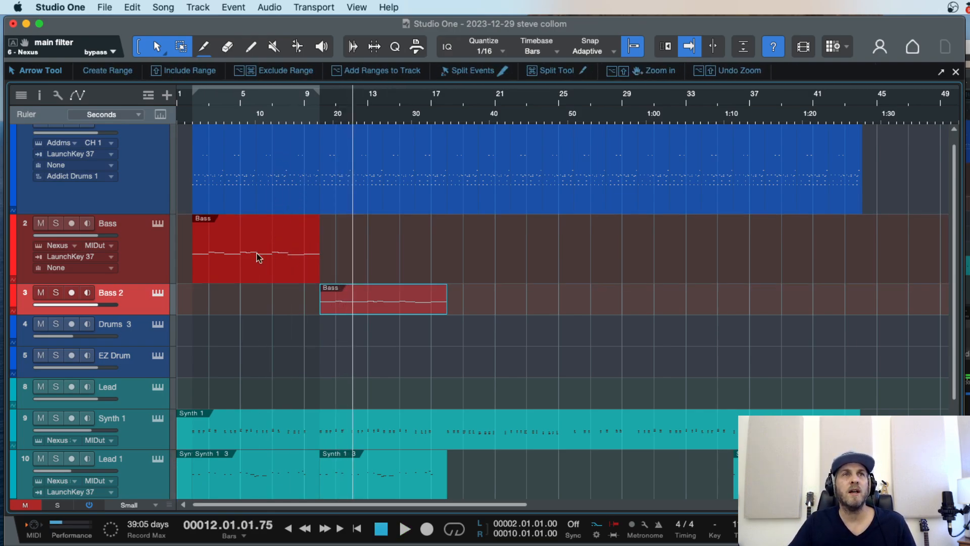
# Step: Open the Bass and Bass 2 instruments in turn to compare their arpeggiator patterns
pyautogui.doubleClick(264, 271)
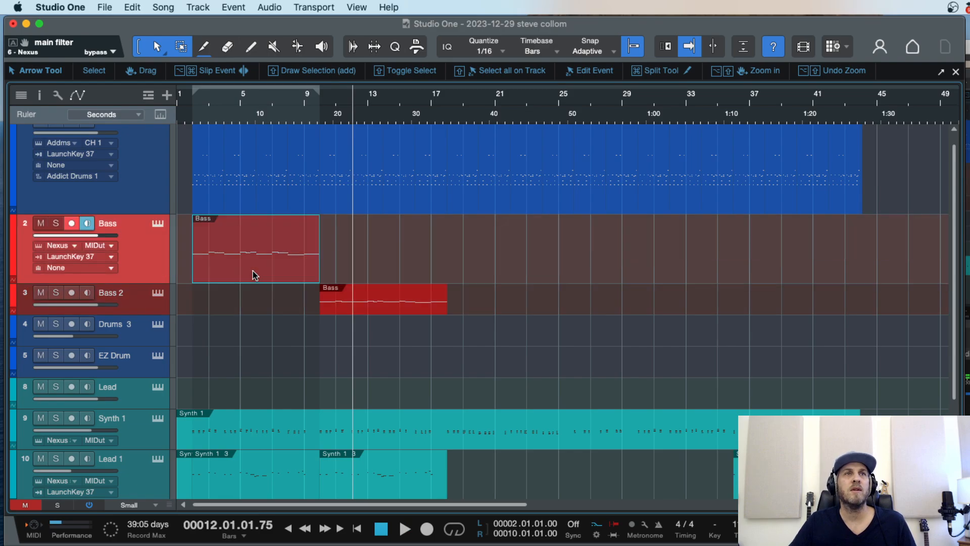
pyautogui.press('F2')
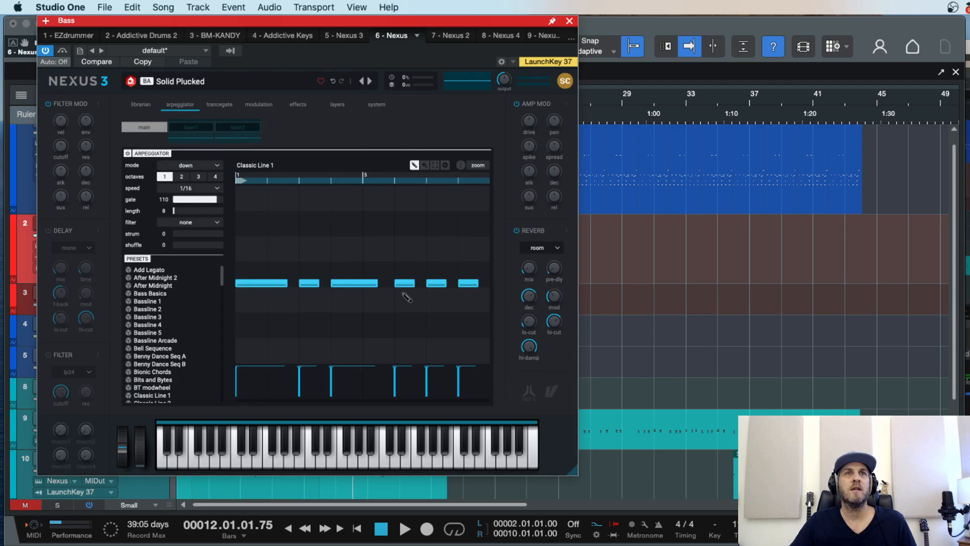
pyautogui.click(571, 20)
pyautogui.click(156, 294)
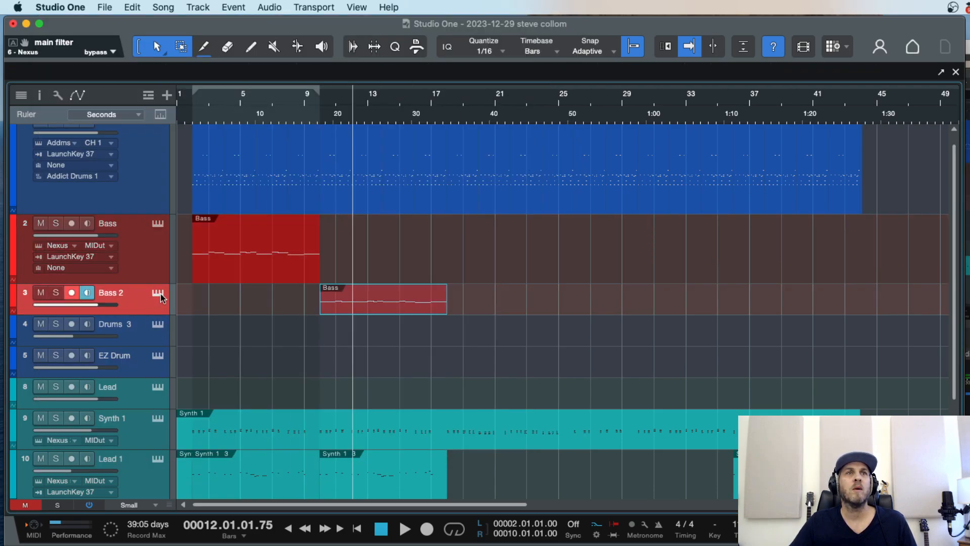
pyautogui.click(159, 295)
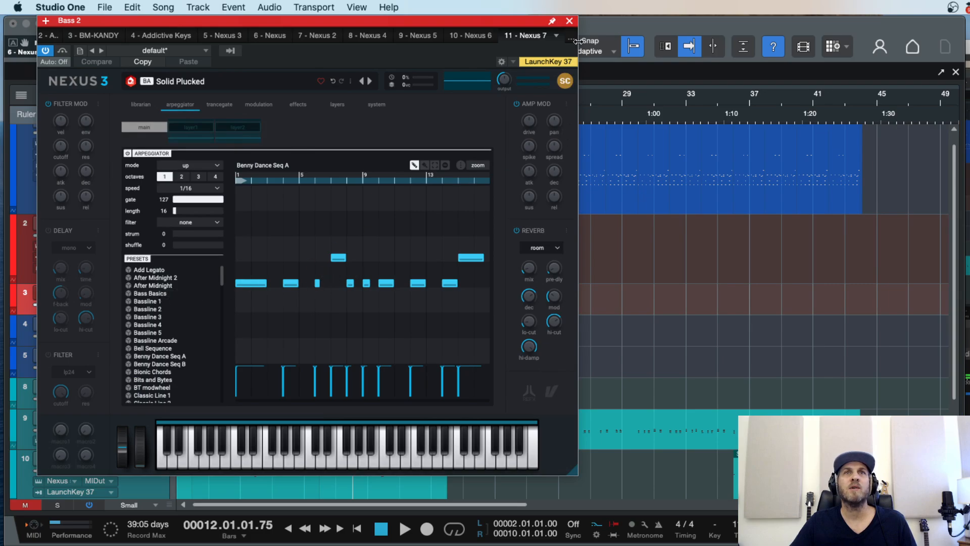
pyautogui.click(570, 21)
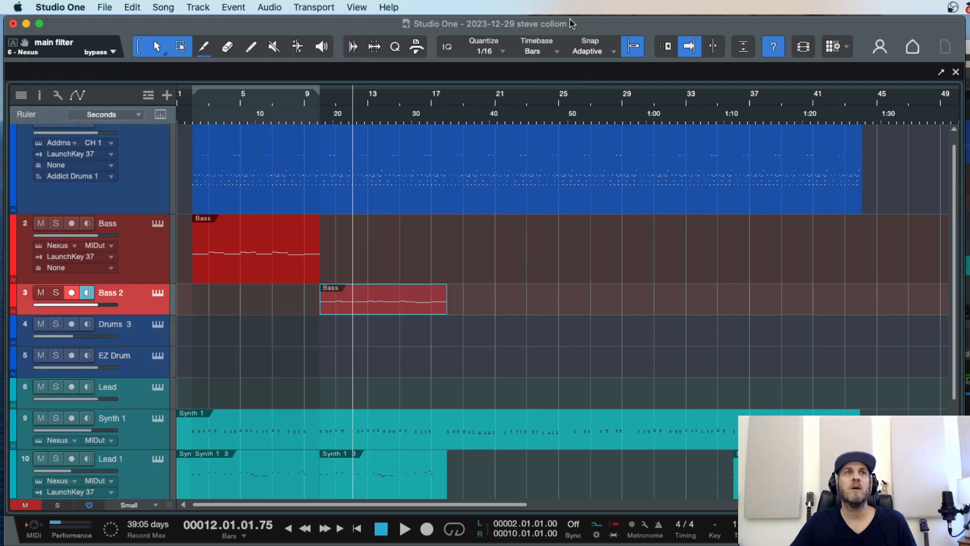
# Step: Play from bar 2, try moving the Bass 2 part to start at bar 2, and undo the move
pyautogui.click(192, 111)
pyautogui.press('space')
pyautogui.click(253, 285)
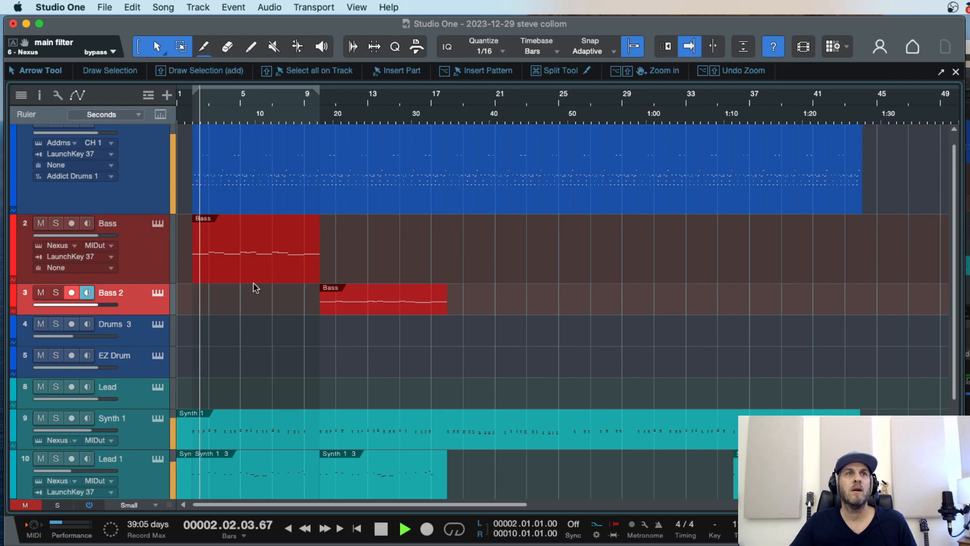
pyautogui.moveTo(327, 294); pyautogui.dragTo(221, 298)
pyautogui.press('super+z')
pyautogui.press('super+z')
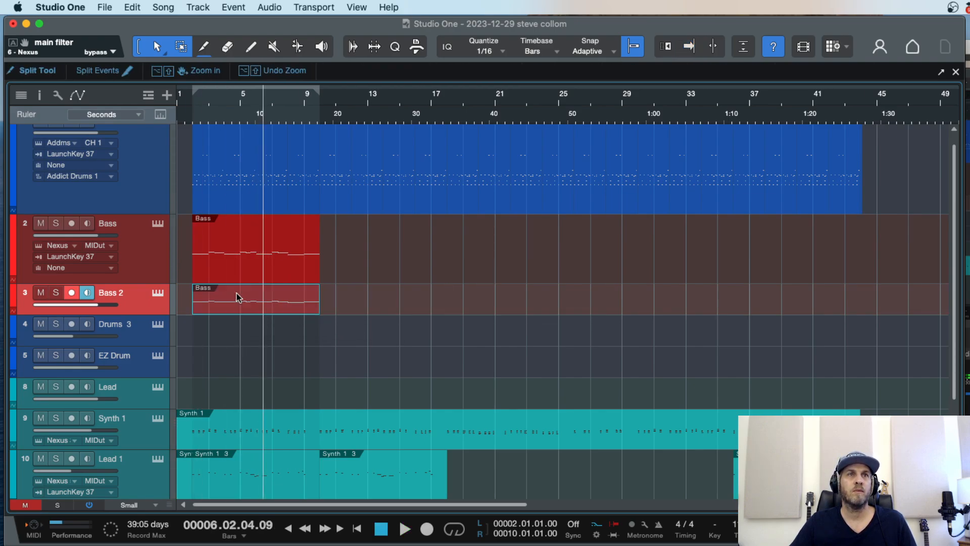
pyautogui.press('super+z')
# Step: Copy the Bass 2 part to bar 2 and mute the copy, and duplicate the Bass track's part to bar 10
pyautogui.moveTo(340, 307); pyautogui.dragTo(220, 306)
pyautogui.press('super+m')
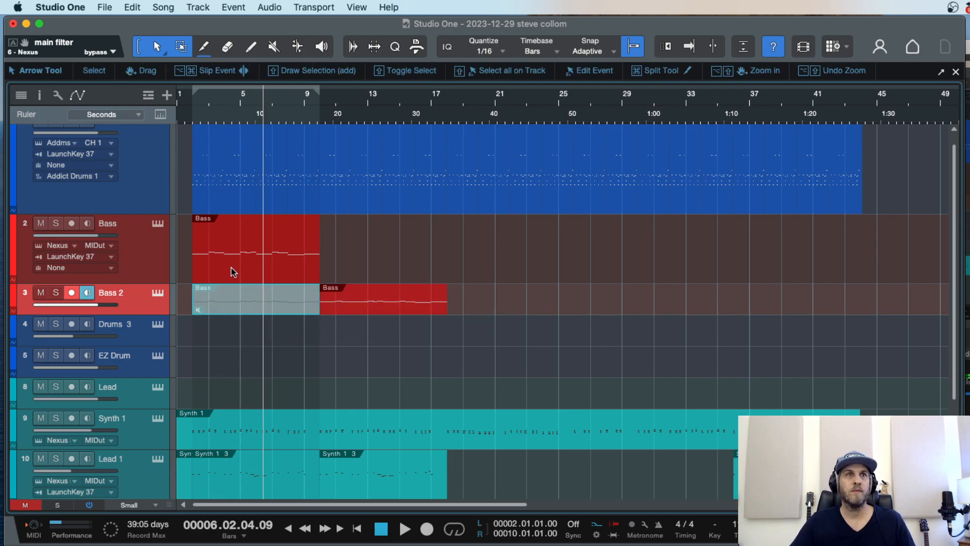
pyautogui.click(233, 269)
pyautogui.press('d')
pyautogui.click(257, 274)
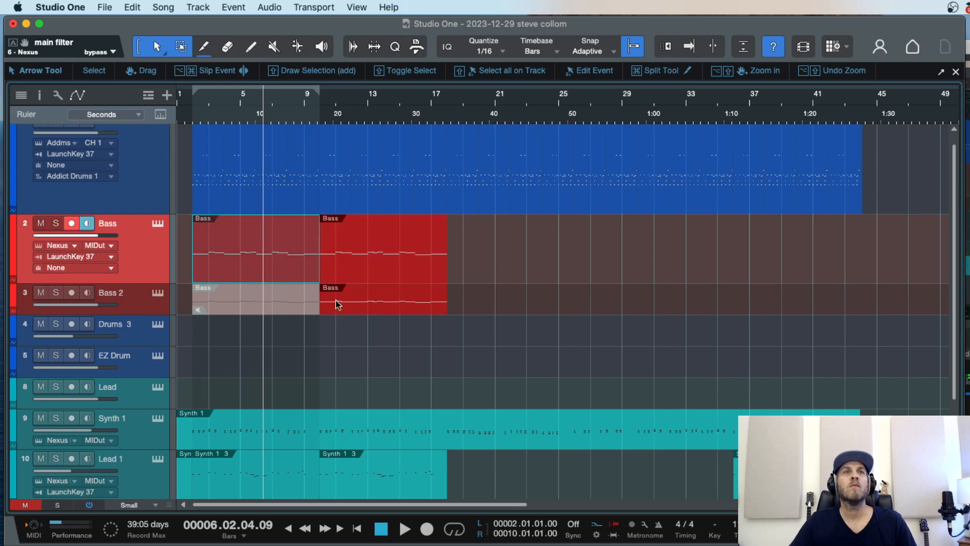
# Step: Unmute the Bass 2 part at bar 2, mute the Bass 2 part at bar 10 and the Bass part at bar 2, and play
pyautogui.click(278, 311)
pyautogui.hotkey('shift', 'm')
pyautogui.click(348, 310)
pyautogui.hotkey('shift', 'm')
pyautogui.click(273, 268)
pyautogui.hotkey('shift', 'm')
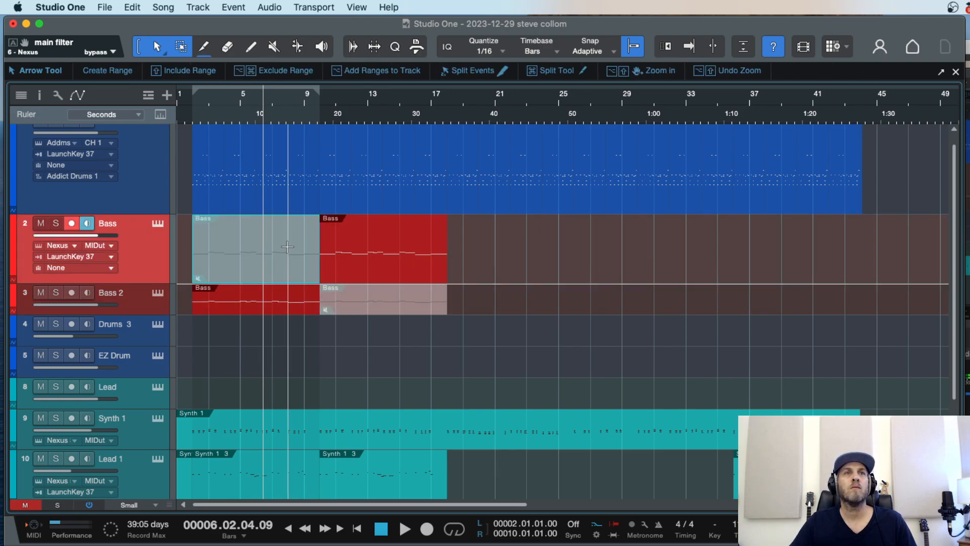
pyautogui.press('space')
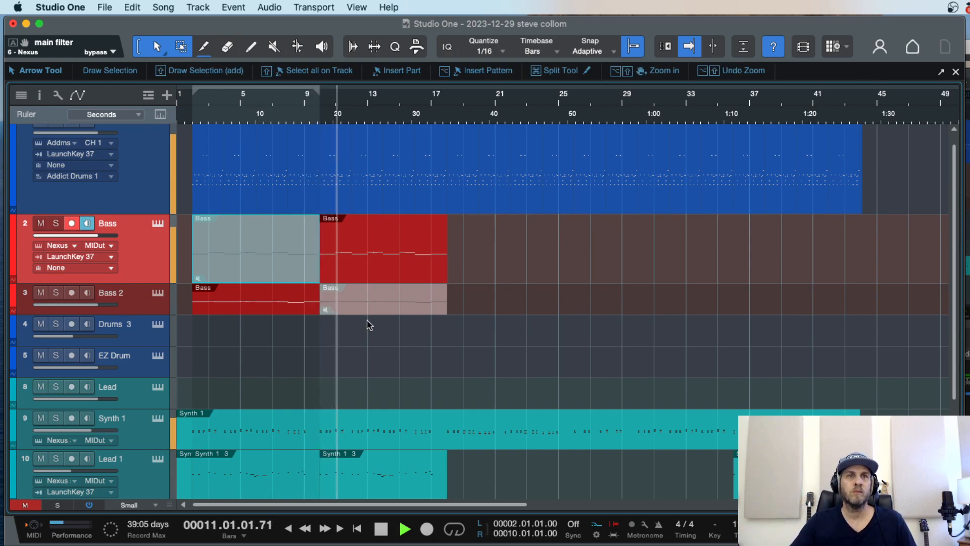
# Step: Select all four parts on the Bass and Bass 2 tracks and copy them to start at bar 29
pyautogui.click(368, 263)
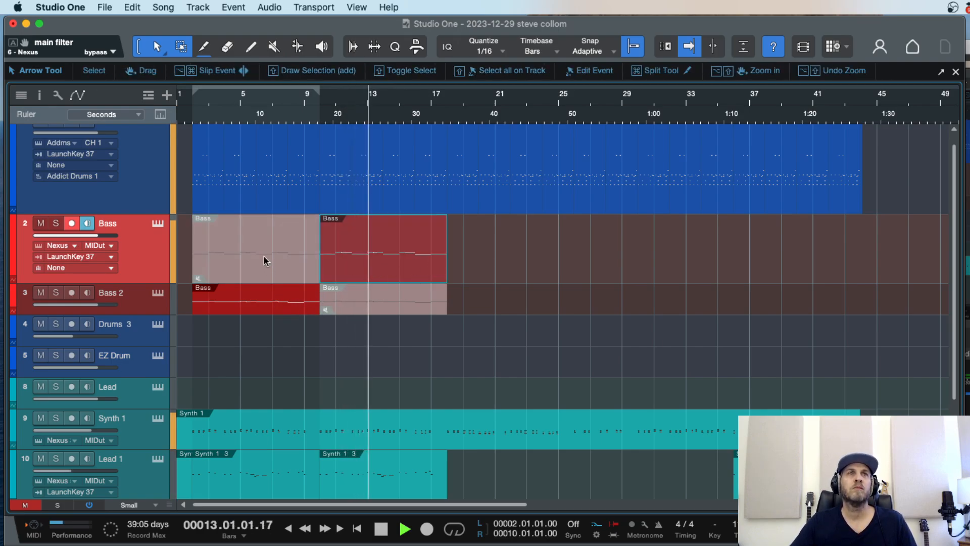
pyautogui.click(356, 308)
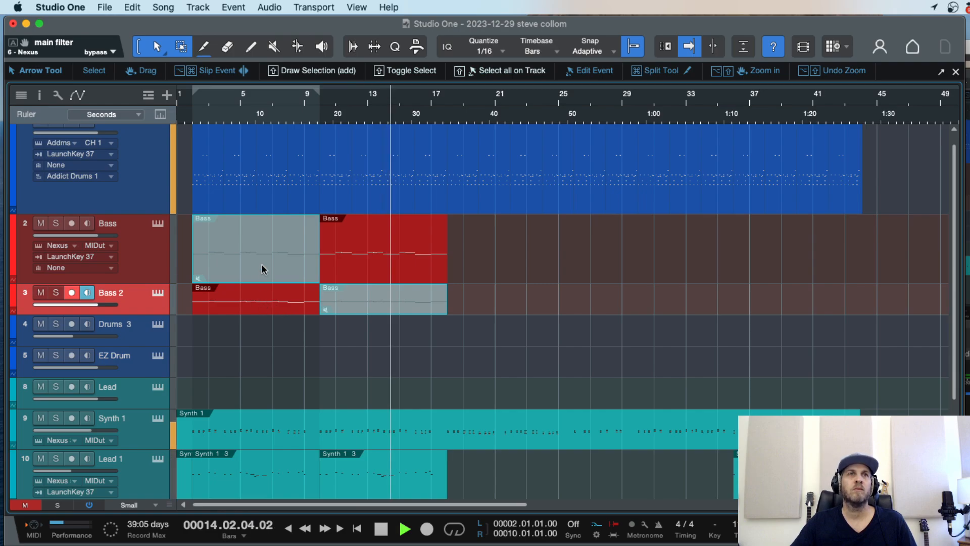
pyautogui.click(259, 301)
pyautogui.click(336, 268)
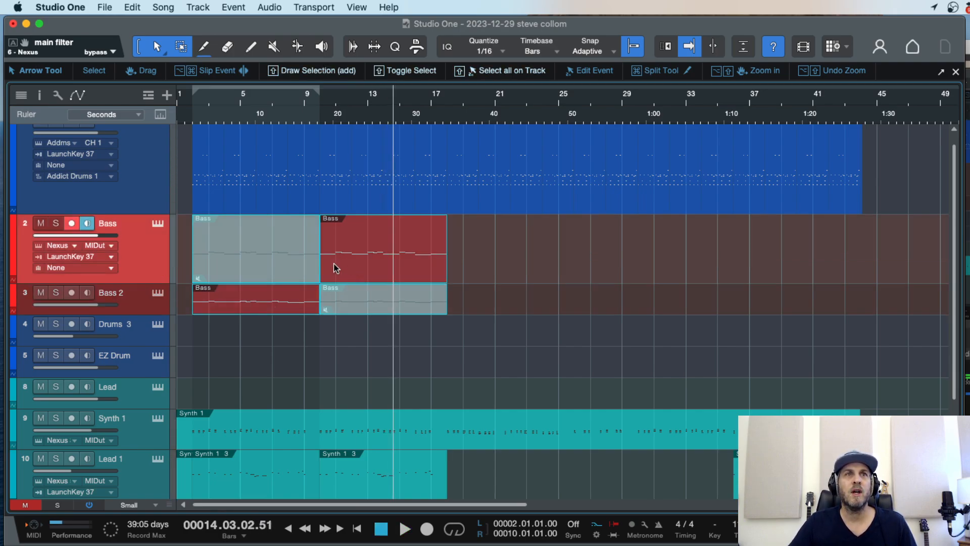
pyautogui.moveTo(247, 277); pyautogui.dragTo(671, 267)
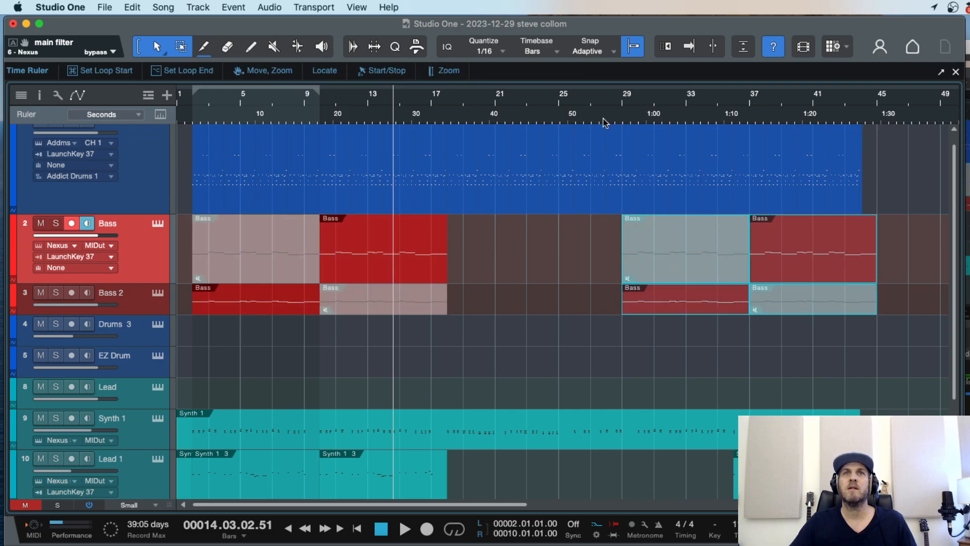
# Step: Play from about bar 27, try Synth 1's volume at -1.7, and undo the change while keeping the copied bass parts
pyautogui.press('space')
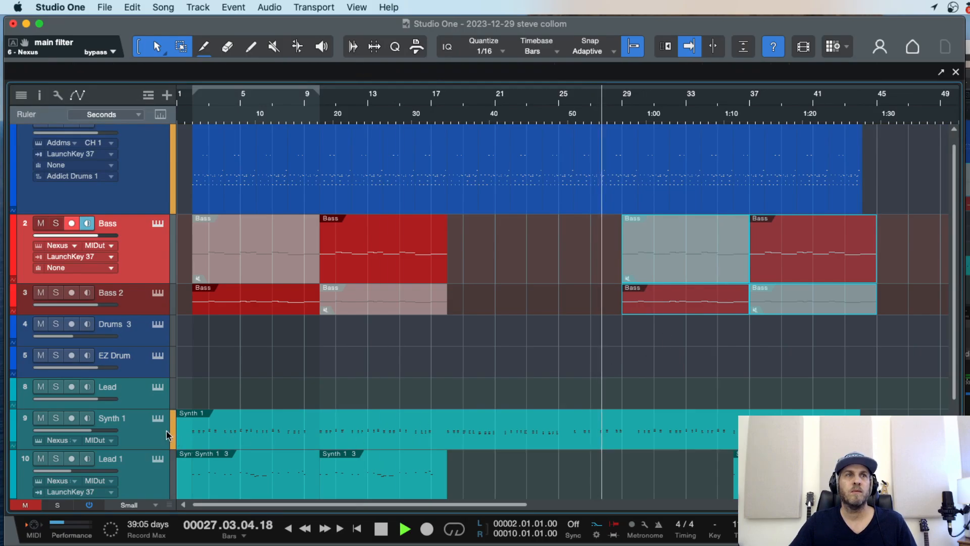
pyautogui.click(119, 431)
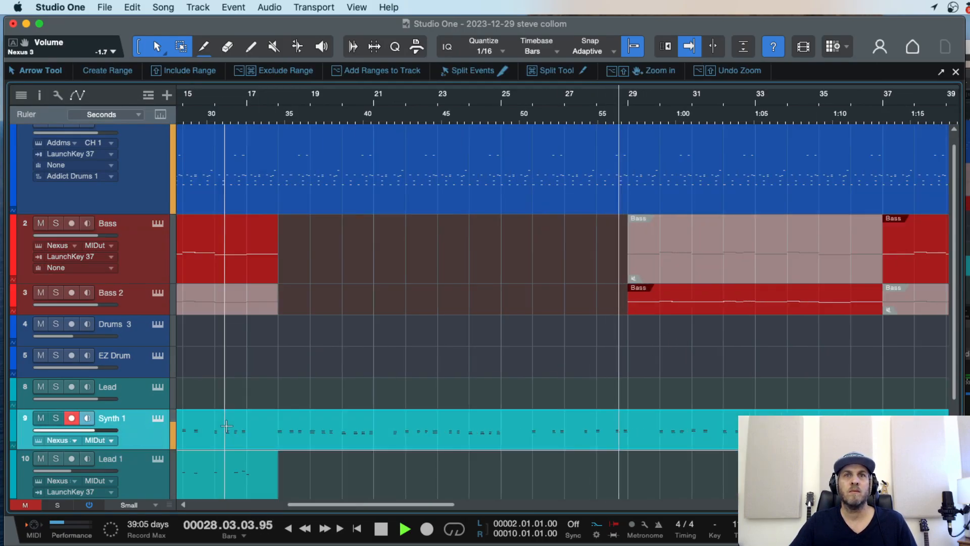
pyautogui.press('e')
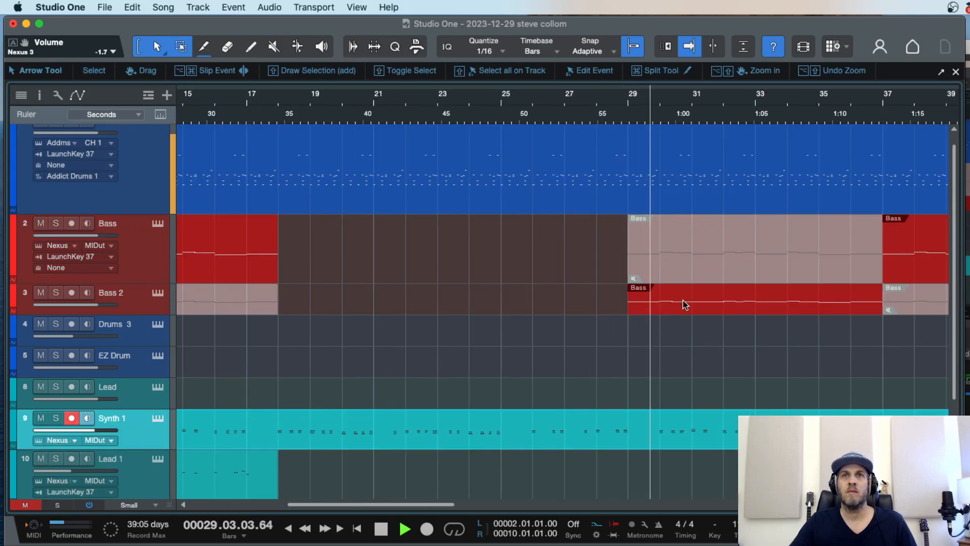
pyautogui.press('w')
pyautogui.press('super+z')
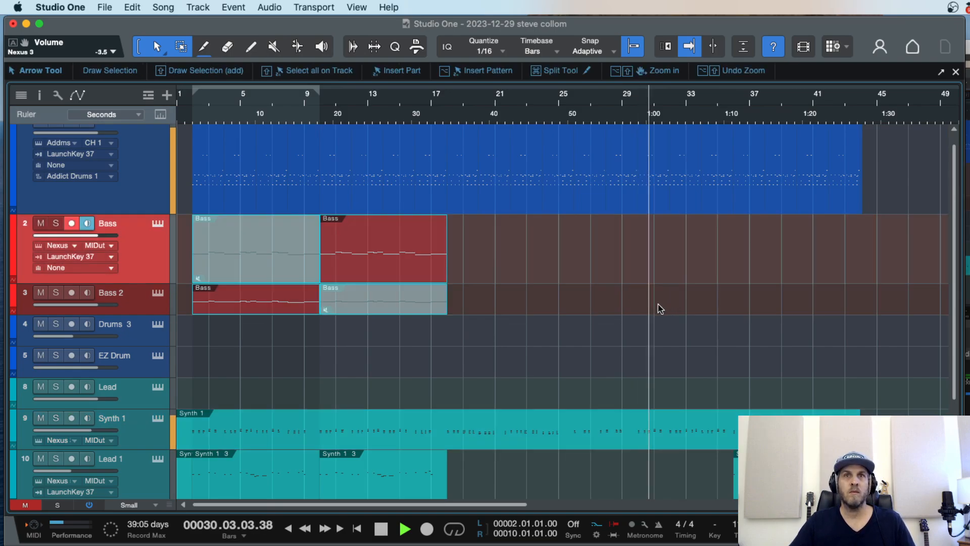
pyautogui.press('super+shift+z')
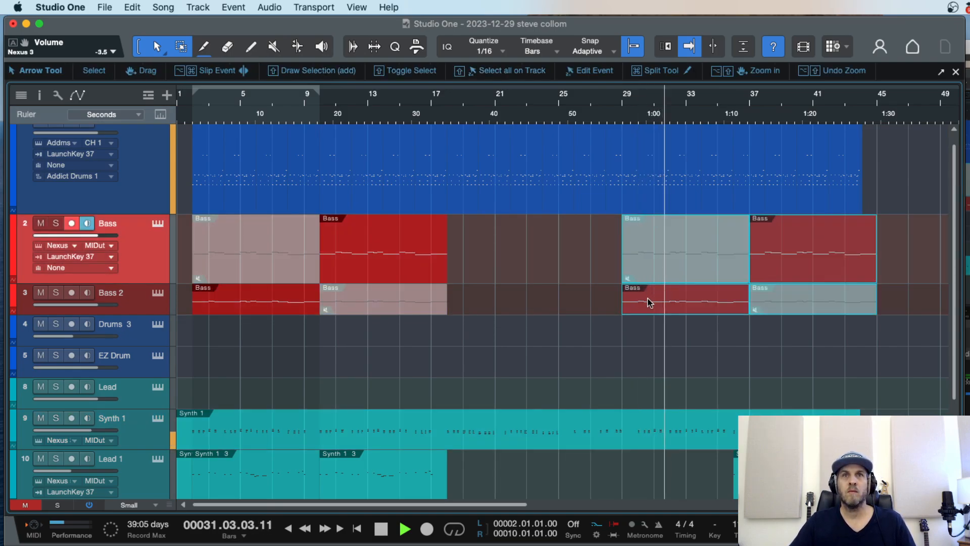
# Step: Move the four copied bass parts to start at bar 30
pyautogui.moveTo(649, 302)
pyautogui.mouseDown()
pyautogui.moveTo(676, 303)
pyautogui.moveTo(643, 307)
pyautogui.mouseUp()
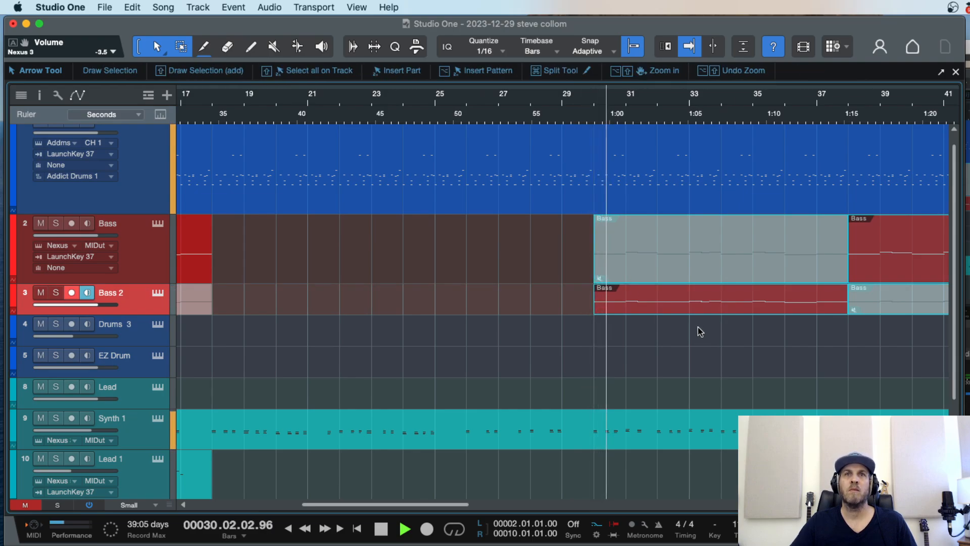
pyautogui.press('w')
pyautogui.press('w')
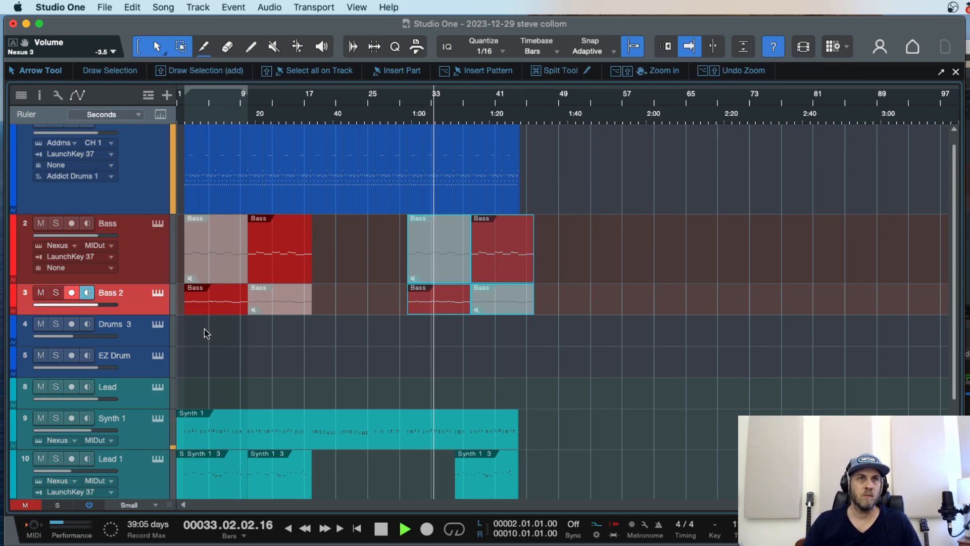
# Step: Move the Drums 3 and EZ Drum tracks together above the Bass track
pyautogui.click(124, 331)
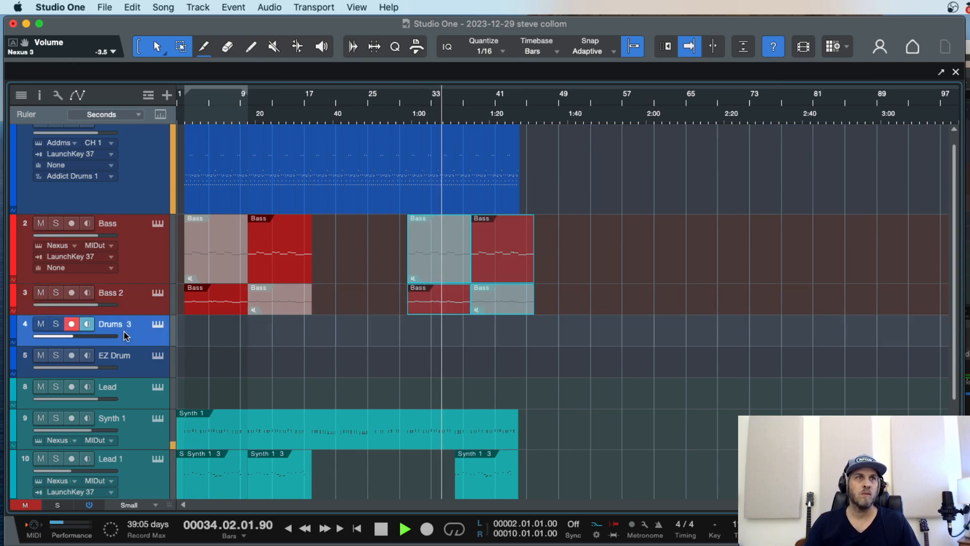
pyautogui.keyDown('shift'); pyautogui.click(132, 358); pyautogui.keyUp('shift')
pyautogui.moveTo(132, 336); pyautogui.dragTo(130, 220)
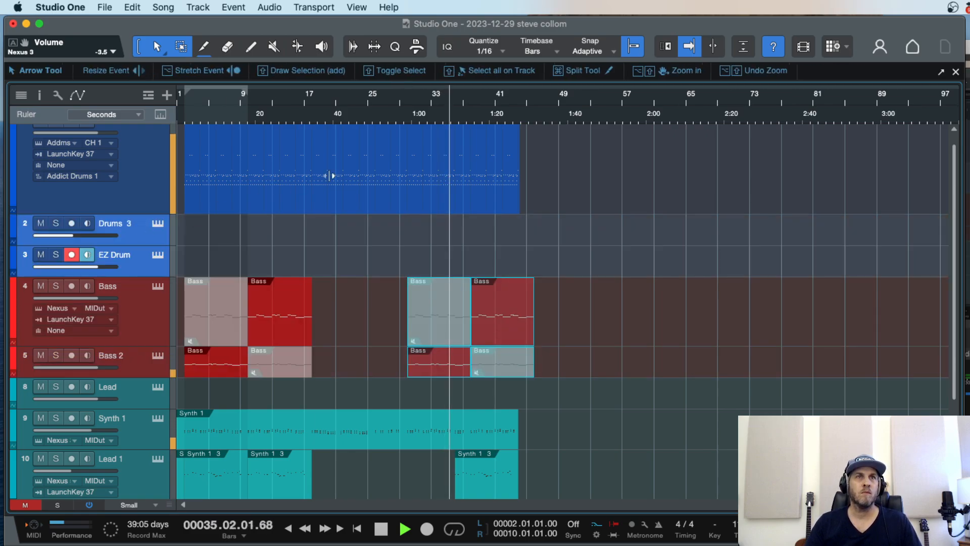
# Step: Split the Synth 1 part midway through bar 17 and just before bar 30, and copy the middle section onto the Bass 2 track
pyautogui.click(305, 97)
pyautogui.press('e')
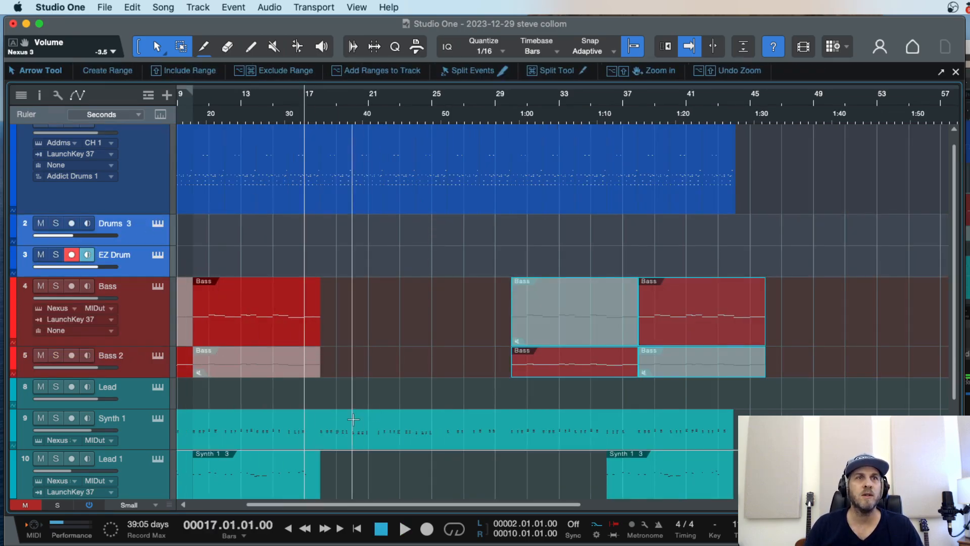
pyautogui.click(320, 415)
pyautogui.click(508, 415)
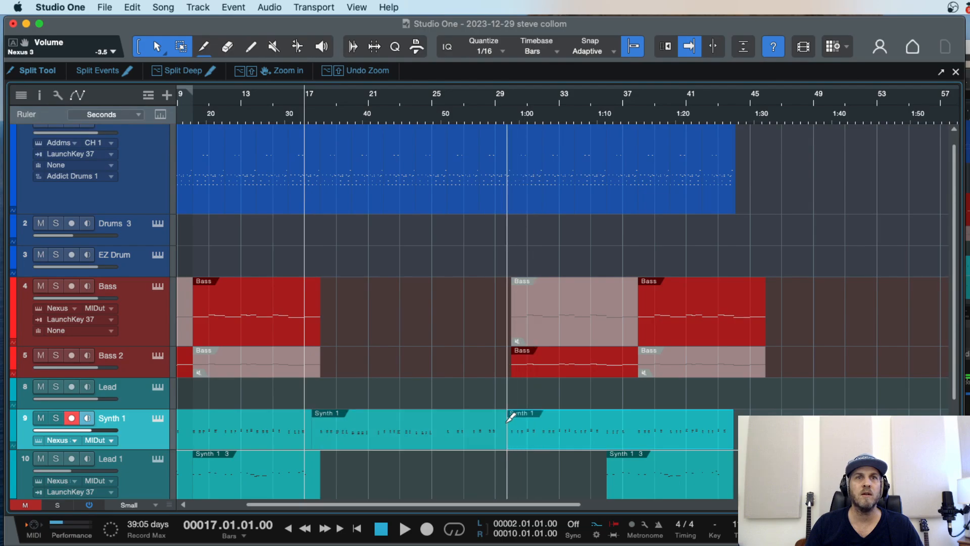
pyautogui.press('1')
pyautogui.click(404, 439)
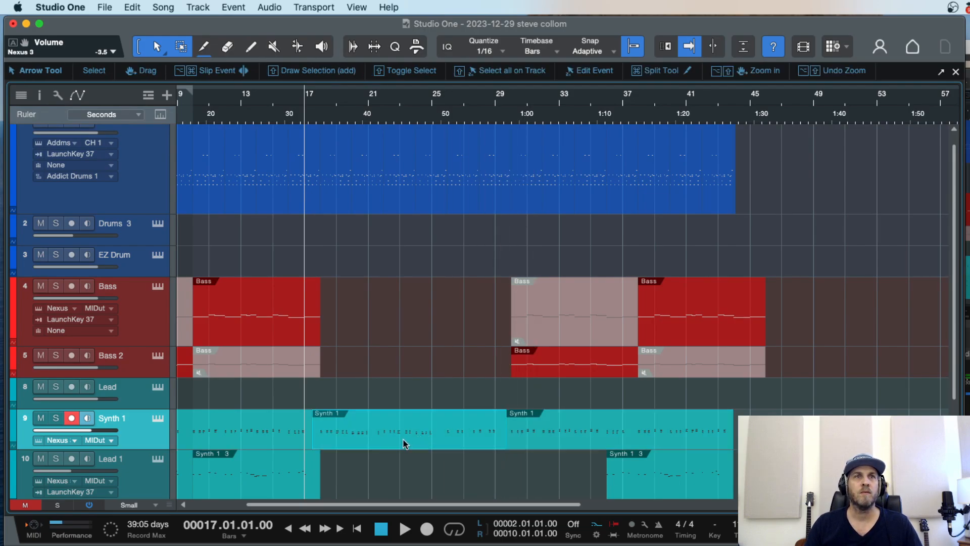
pyautogui.moveTo(402, 437); pyautogui.dragTo(391, 353)
# Step: Enlarge the Bass 2 track while playing the copied Synth 1 section, and open that section in the note editor
pyautogui.press('space')
pyautogui.press('e')
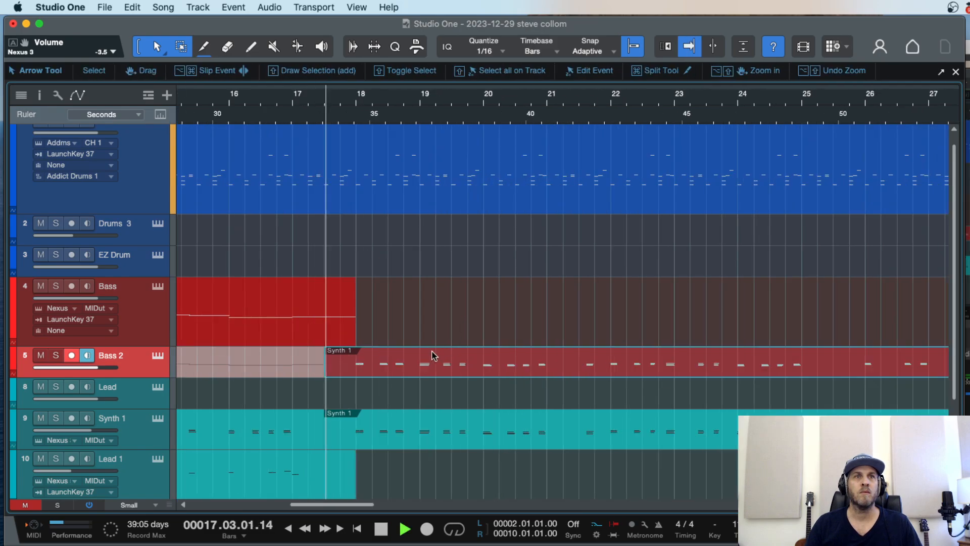
pyautogui.press('w')
pyautogui.moveTo(146, 381); pyautogui.dragTo(146, 486)
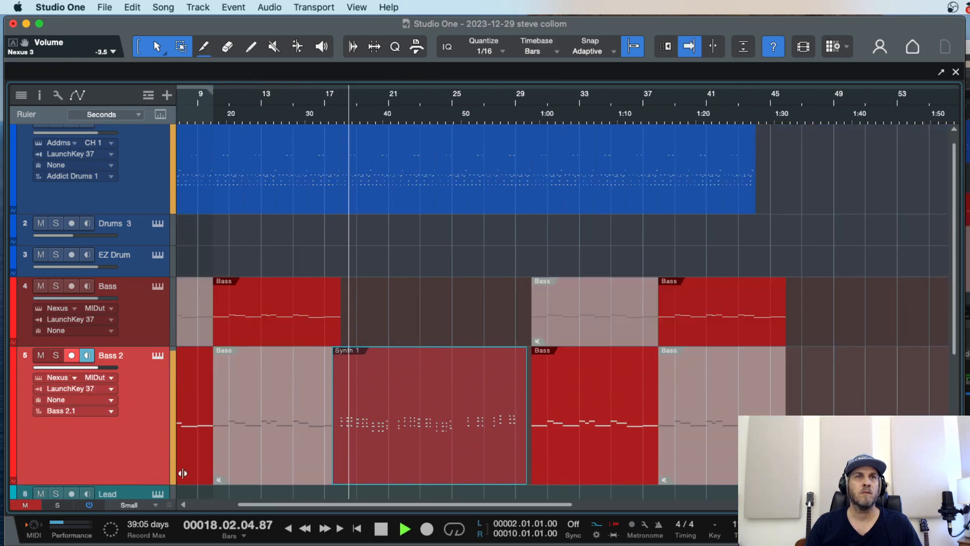
pyautogui.press('e')
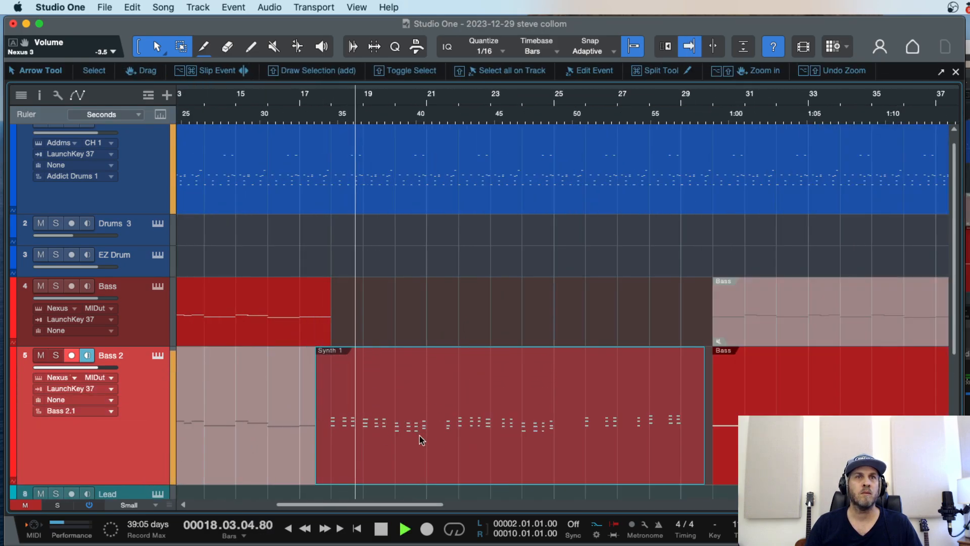
pyautogui.press('space')
pyautogui.doubleClick(417, 462)
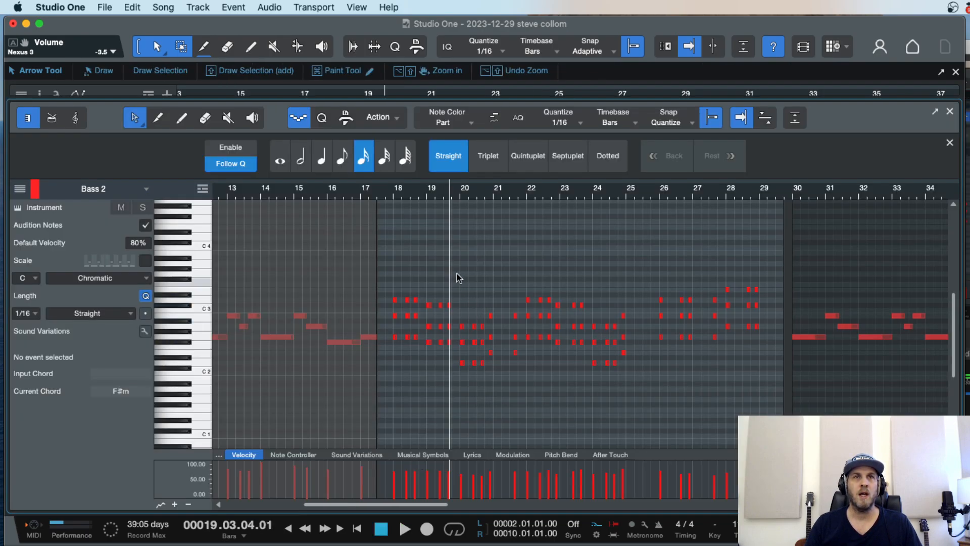
# Step: Delete the upper chord notes in bars 18 and 19 of the Bass 2 section, keeping only the lowest notes
pyautogui.press('e')
pyautogui.moveTo(325, 277); pyautogui.dragTo(465, 315)
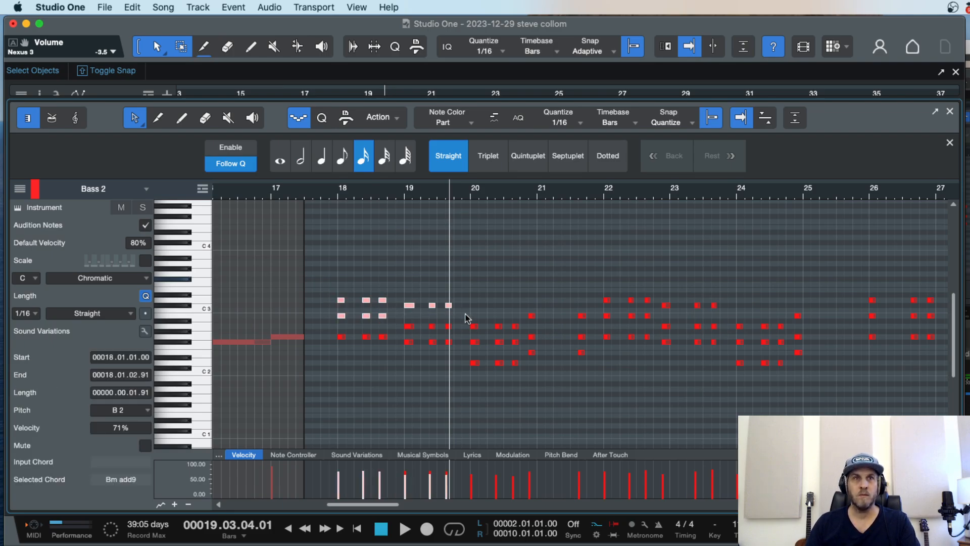
pyautogui.press('Delete')
pyautogui.moveTo(390, 307); pyautogui.dragTo(460, 329)
pyautogui.press('Delete')
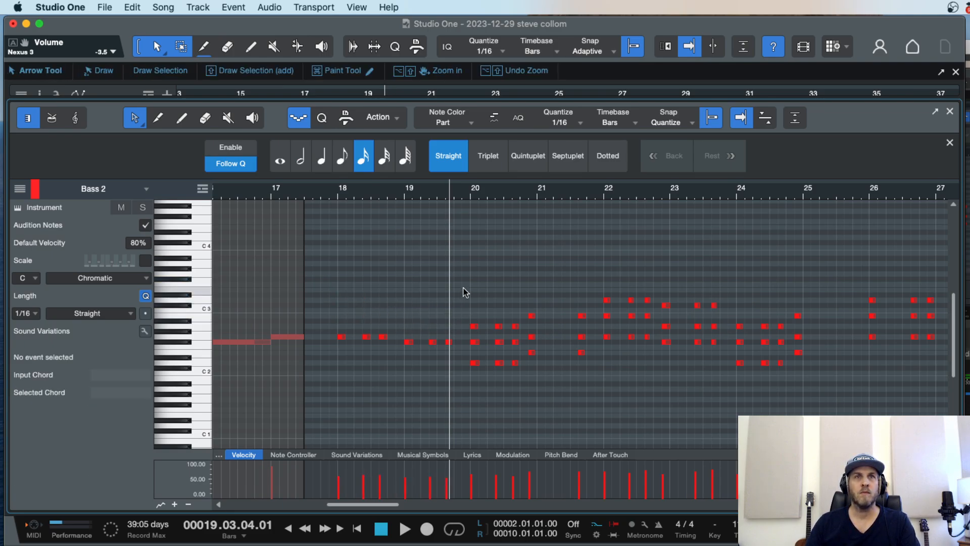
# Step: Reduce the chords in bars 20 to 22 of the Bass 2 section to their lowest notes
pyautogui.moveTo(466, 277); pyautogui.dragTo(470, 343)
pyautogui.press('Delete')
pyautogui.press('Delete')
pyautogui.moveTo(562, 276); pyautogui.dragTo(573, 348)
pyautogui.press('Delete')
pyautogui.press('Delete')
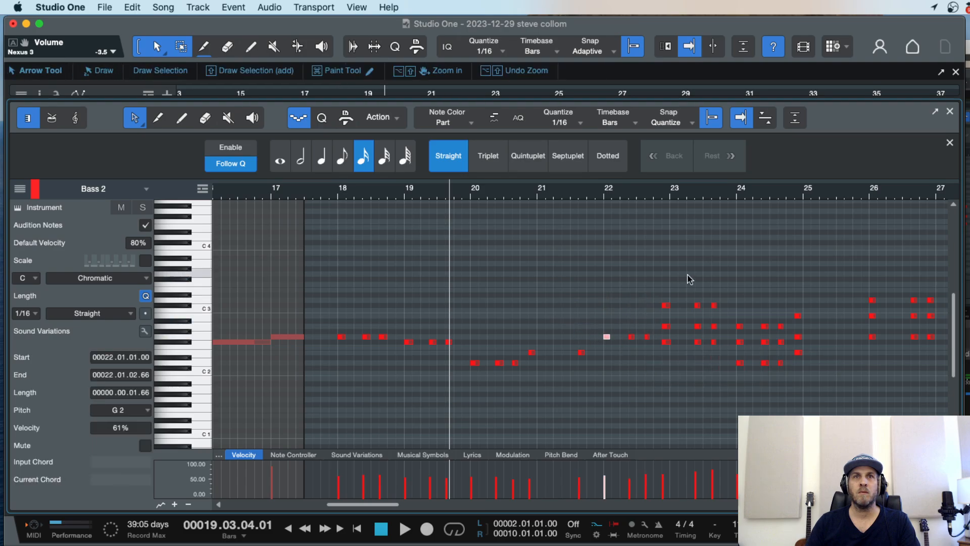
# Step: Remove the upper chord notes from just before bar 23 through bar 26, leaving a single-note bass line
pyautogui.moveTo(678, 282); pyautogui.dragTo(666, 329)
pyautogui.press('Delete')
pyautogui.moveTo(726, 277); pyautogui.dragTo(691, 329)
pyautogui.press('Delete')
pyautogui.moveTo(819, 288); pyautogui.dragTo(736, 329)
pyautogui.press('Delete')
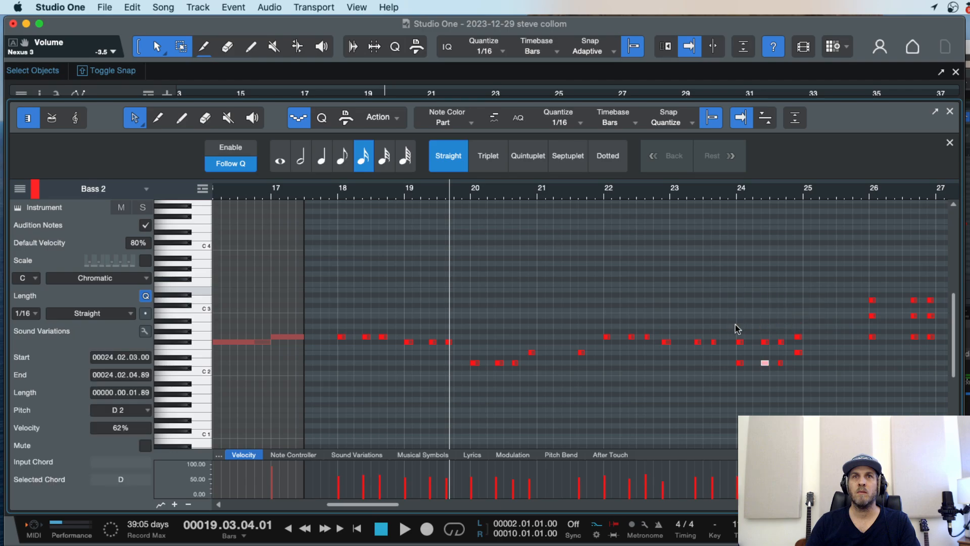
pyautogui.moveTo(818, 325); pyautogui.dragTo(805, 327)
pyautogui.moveTo(740, 343); pyautogui.dragTo(739, 344)
pyautogui.press('Delete')
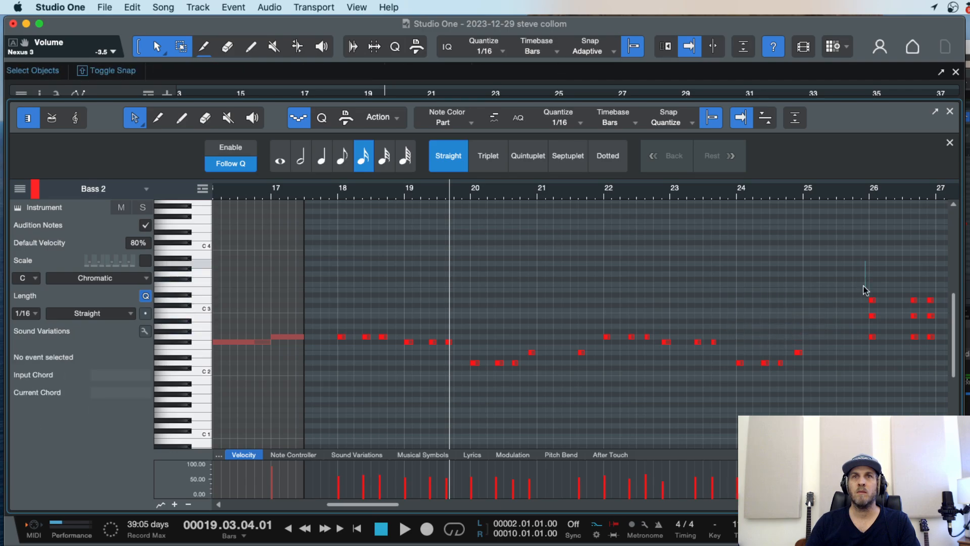
pyautogui.moveTo(864, 260); pyautogui.dragTo(936, 318)
pyautogui.press('Delete')
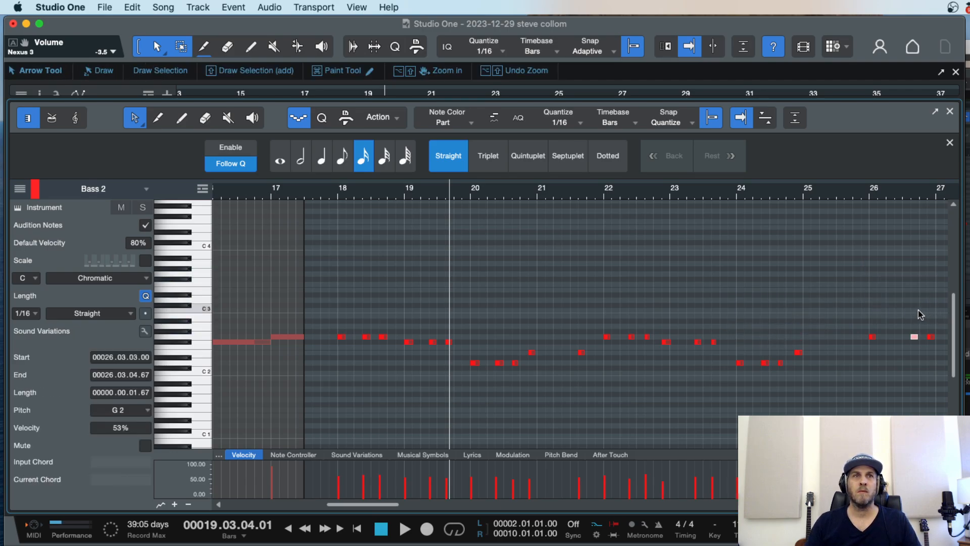
# Step: Play the thinned-out bass line from just before bar 18, select all its notes, and close the note editor
pyautogui.click(325, 192)
pyautogui.press('space')
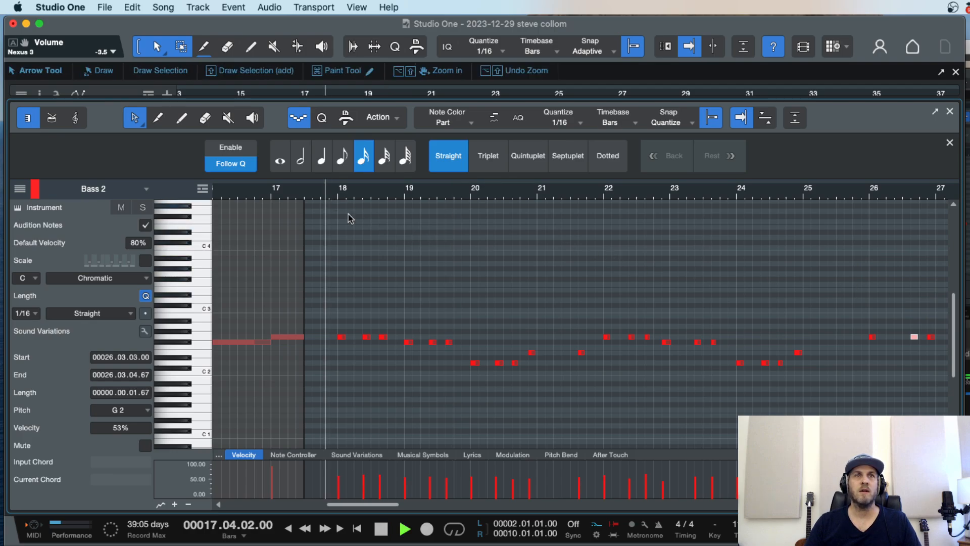
pyautogui.press('e')
pyautogui.press('w')
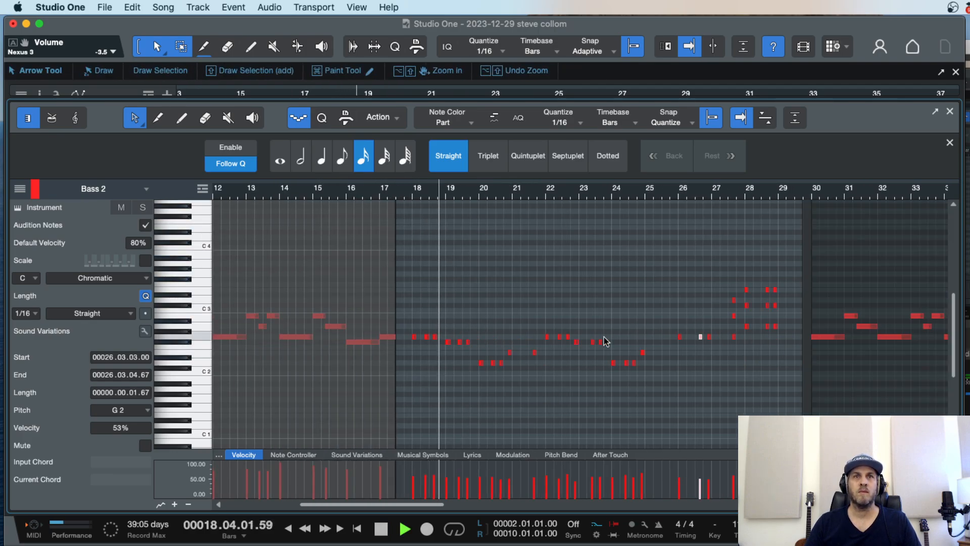
pyautogui.press('space')
pyautogui.moveTo(787, 245); pyautogui.dragTo(413, 392)
pyautogui.press('F2')
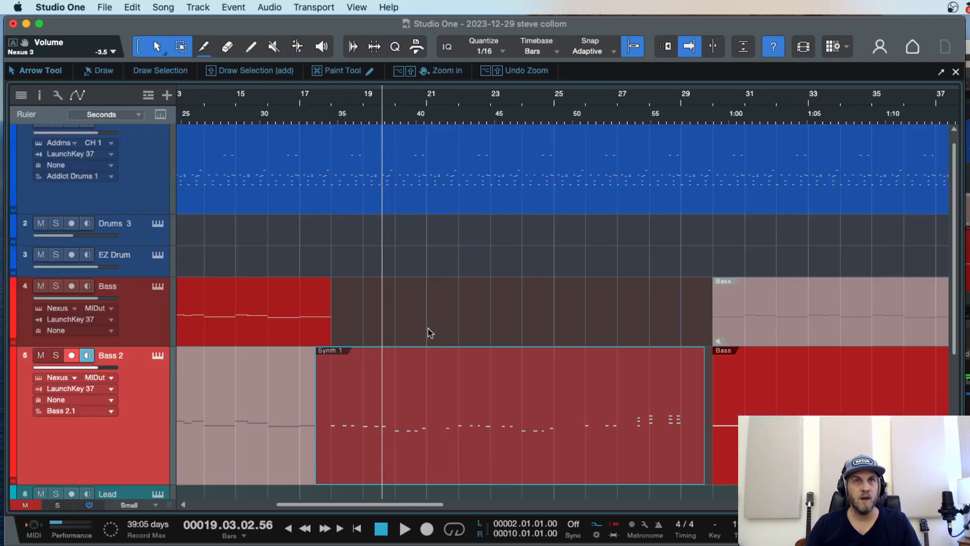
# Step: Play the arrangement through the new Bass 2 section and past bar 30 to check how the bass parts connect
pyautogui.press('w')
pyautogui.press('space')
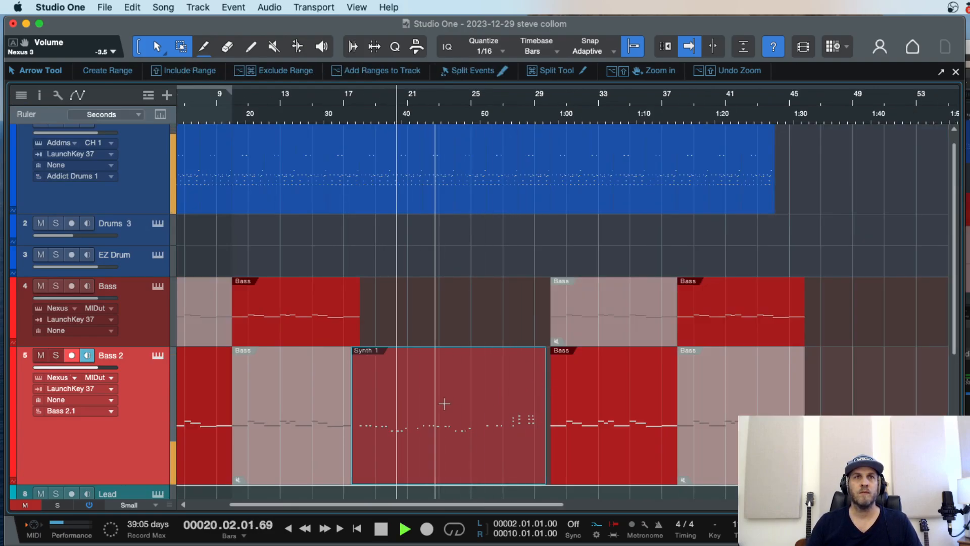
pyautogui.press('e')
pyautogui.press('e')
pyautogui.press('w')
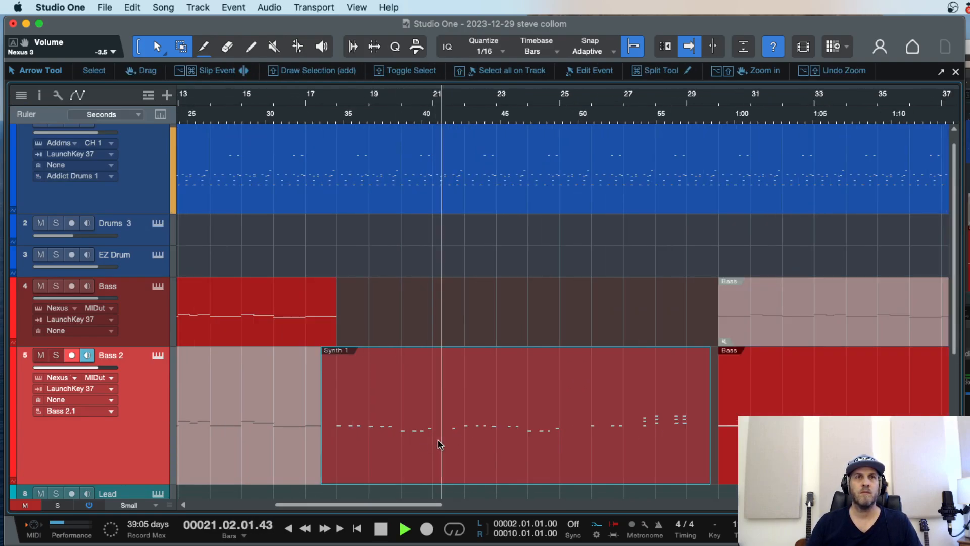
pyautogui.press('super')
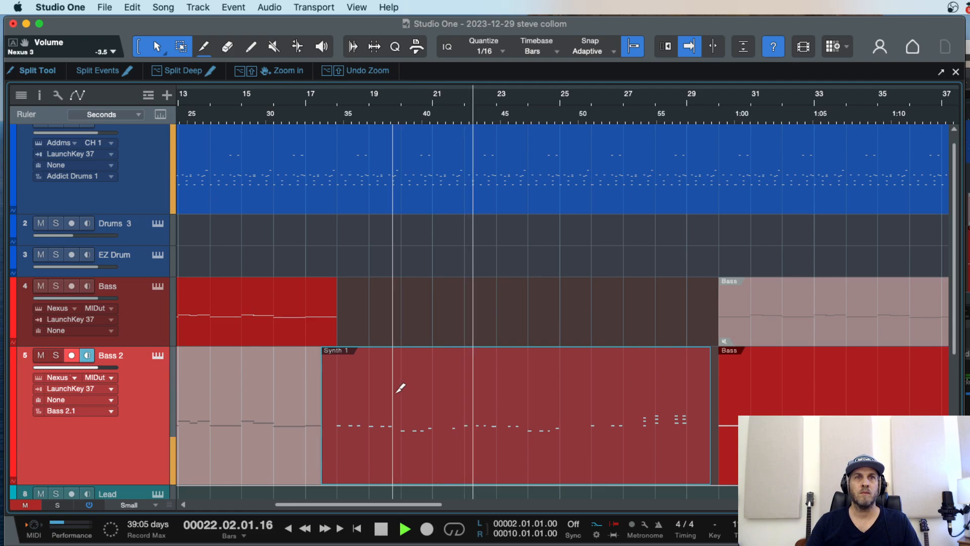
pyautogui.press('w')
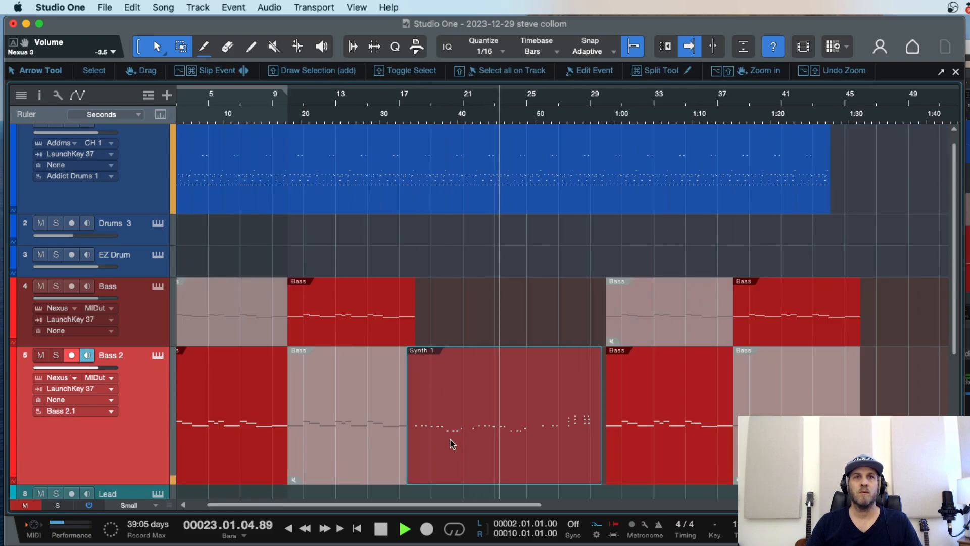
pyautogui.press('e')
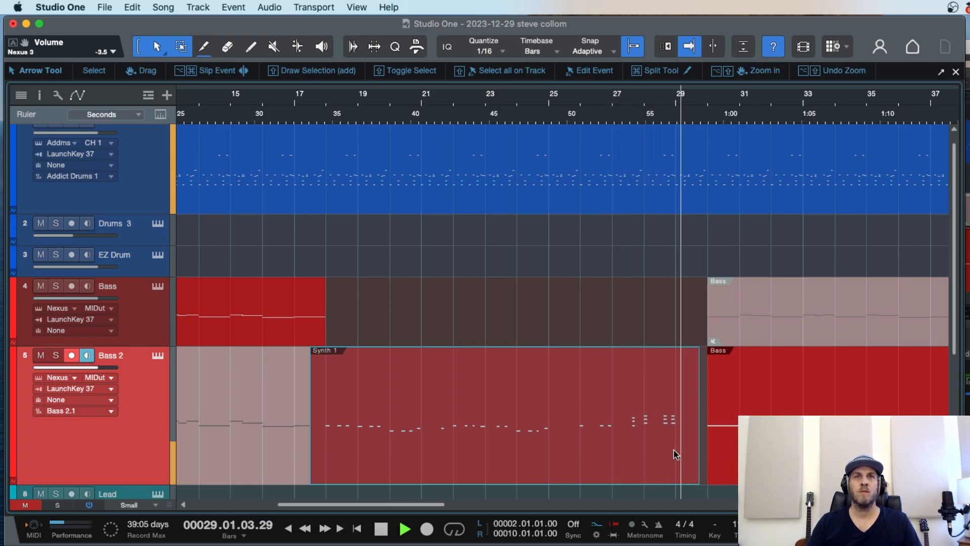
pyautogui.press('w')
pyautogui.press('w')
pyautogui.press('e')
pyautogui.press('e')
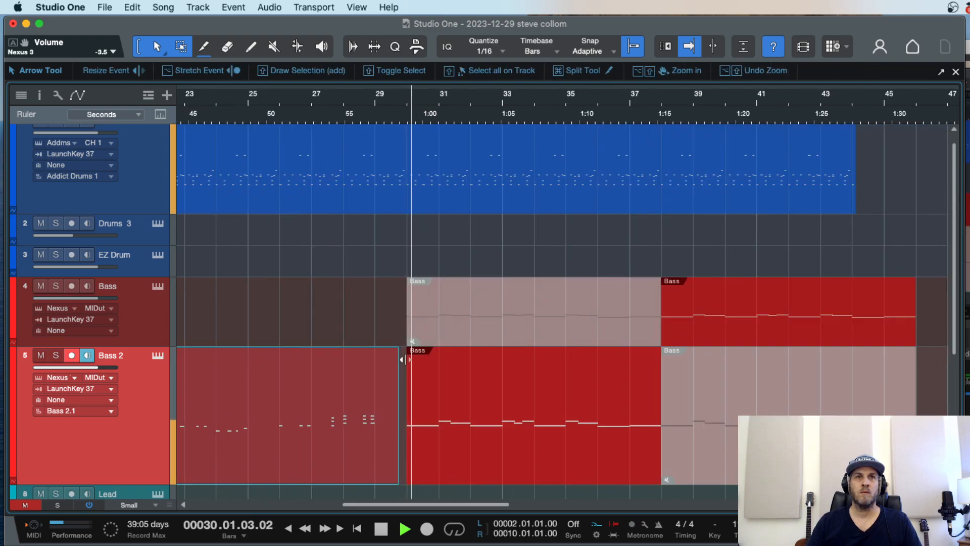
pyautogui.press('w')
pyautogui.press('w')
pyautogui.scroll(-2, 370, 382)
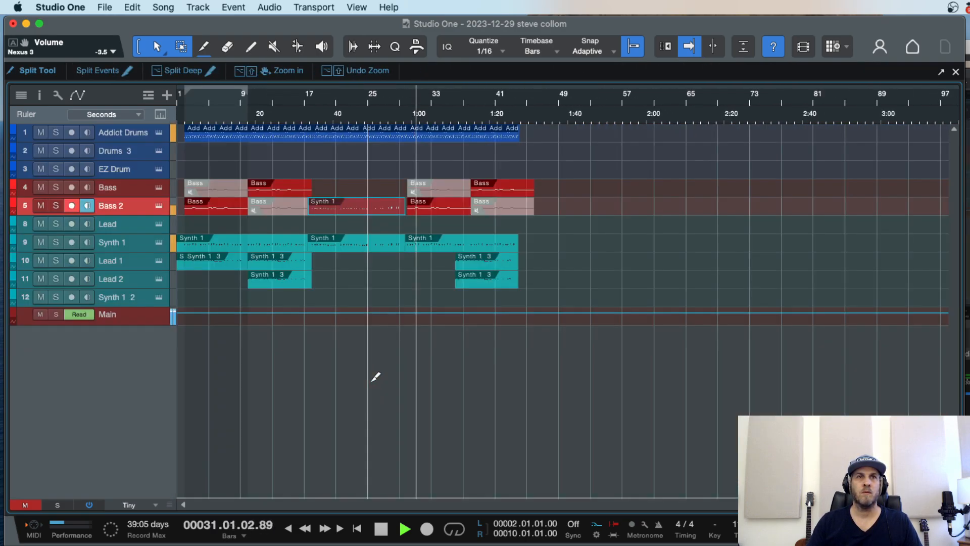
pyautogui.scroll(2, 376, 376)
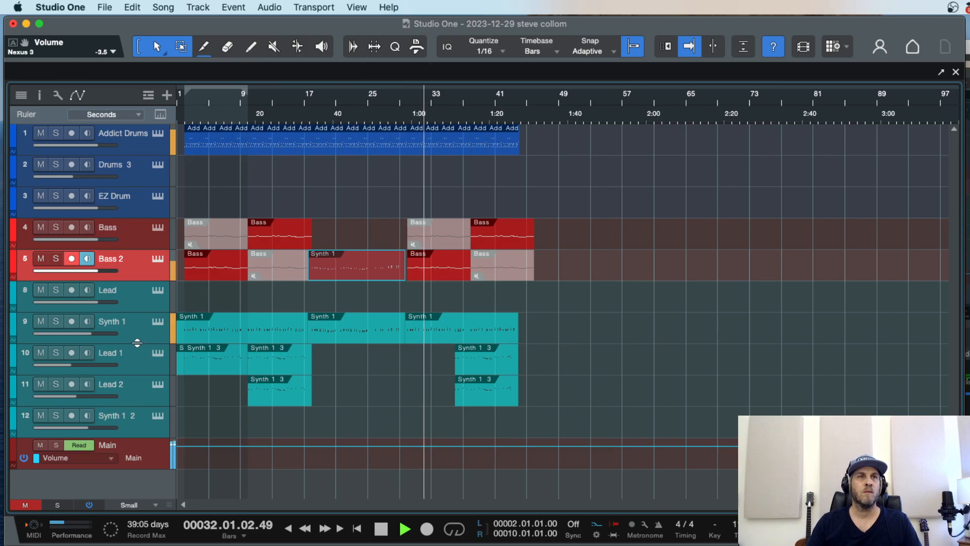
pyautogui.press('space')
# Step: Rename the Lead track above Synth 1 to Stabs and return the playhead to the start of the song
pyautogui.click(133, 298)
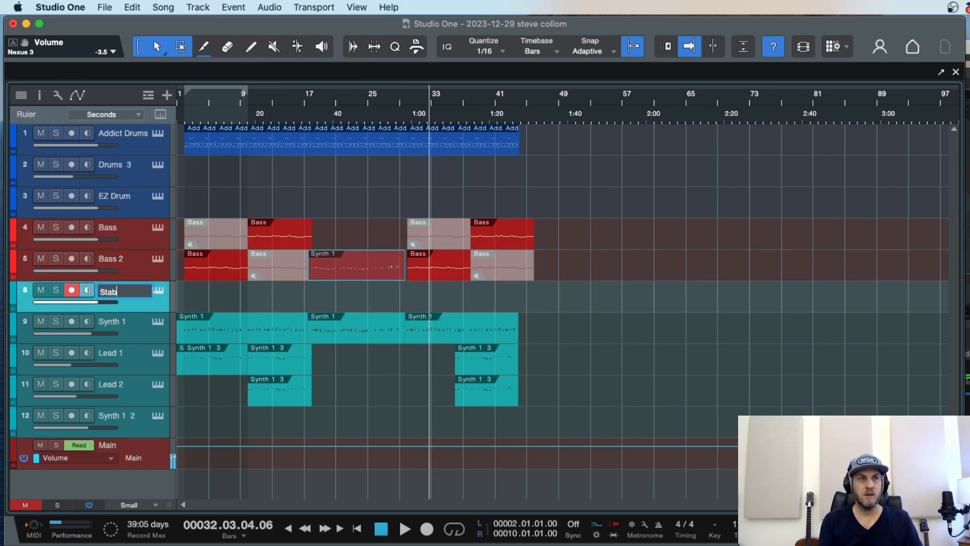
pyautogui.press(',')
pyautogui.press('e')
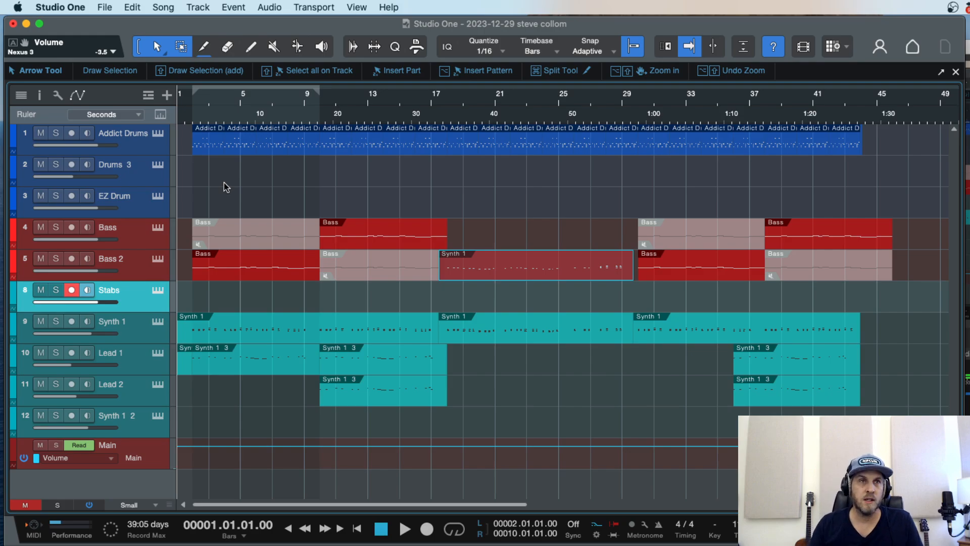
pyautogui.press('e')
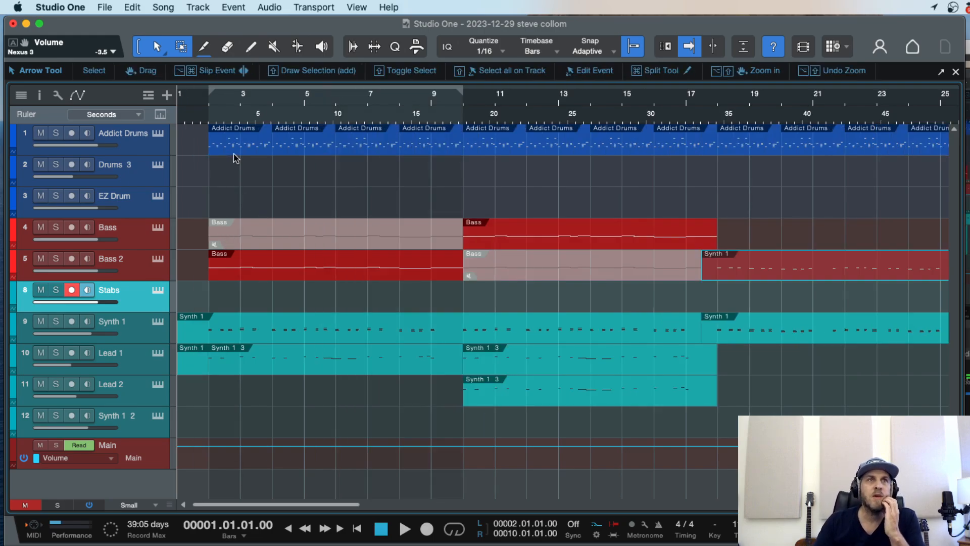
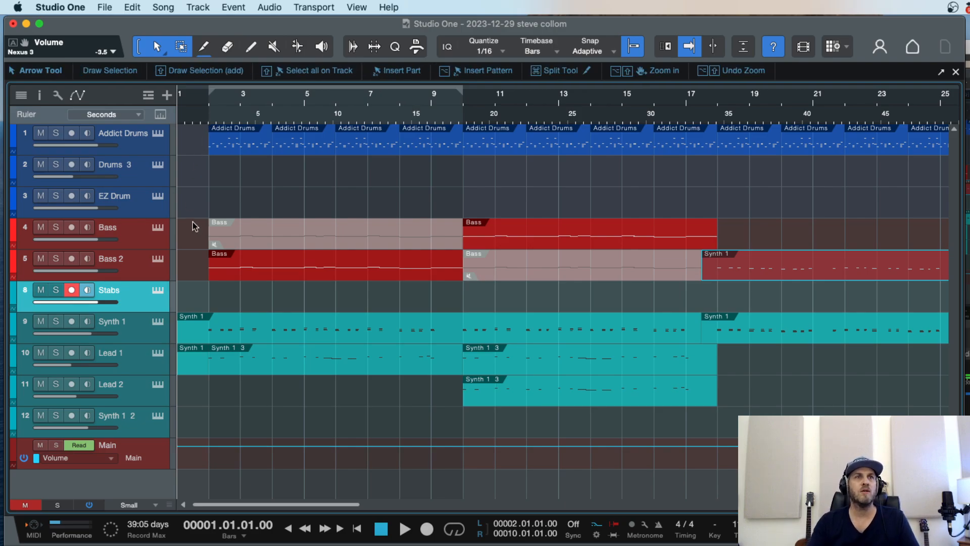
# Step: Load the lead preset Could Be One Chord from the Electro House Leads folder into the Stabs track's Nexus instrument
pyautogui.click(158, 292)
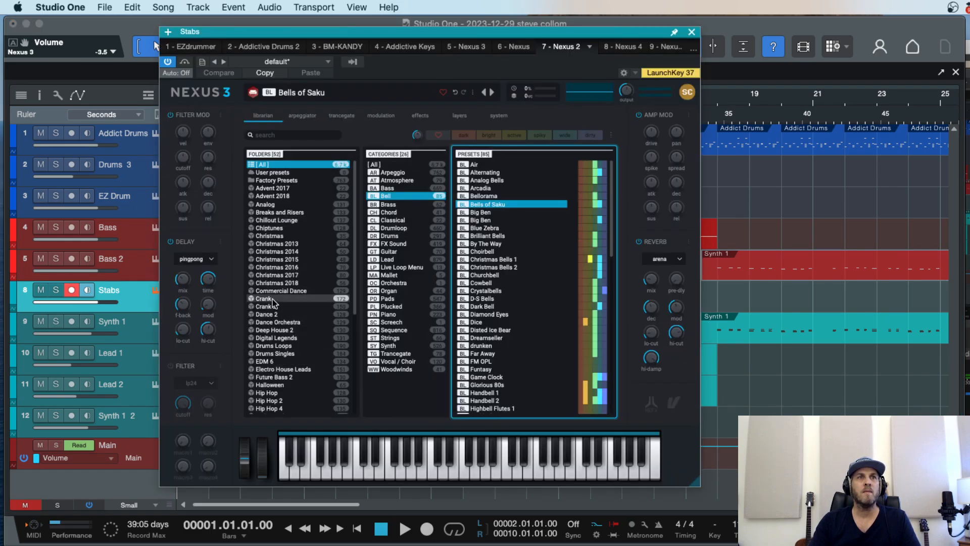
pyautogui.click(272, 370)
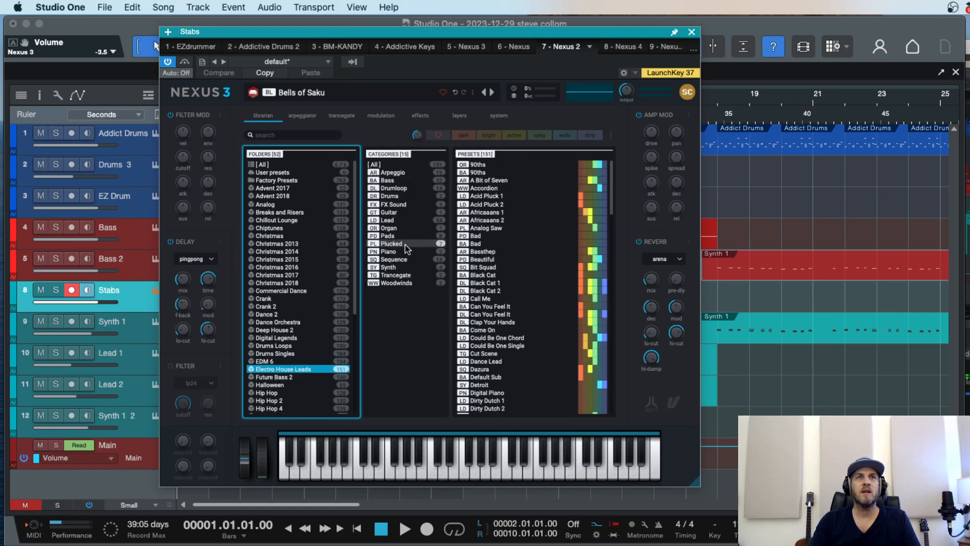
pyautogui.click(387, 220)
pyautogui.click(487, 173)
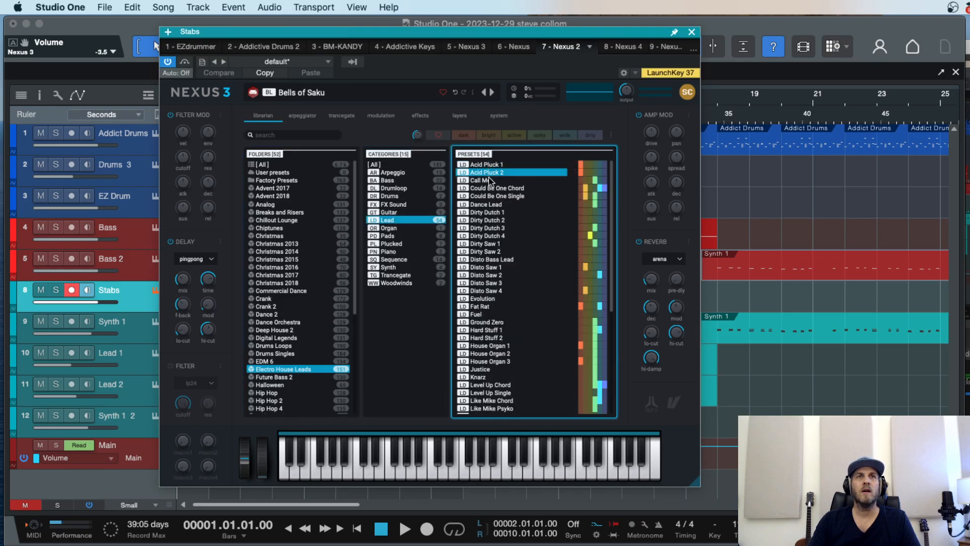
pyautogui.click(488, 196)
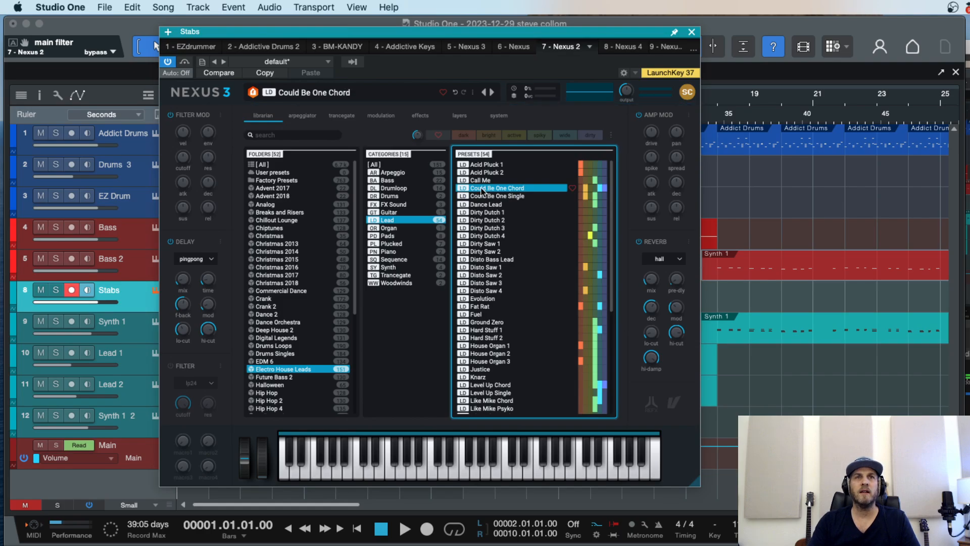
pyautogui.click(693, 31)
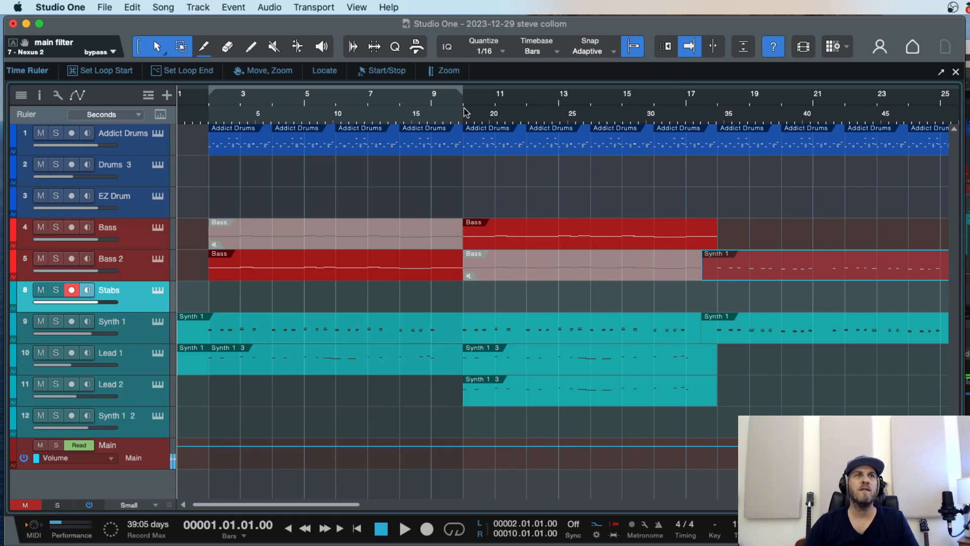
# Step: Try recording a take on the Stabs track from the start of the song and undo it
pyautogui.click(210, 100)
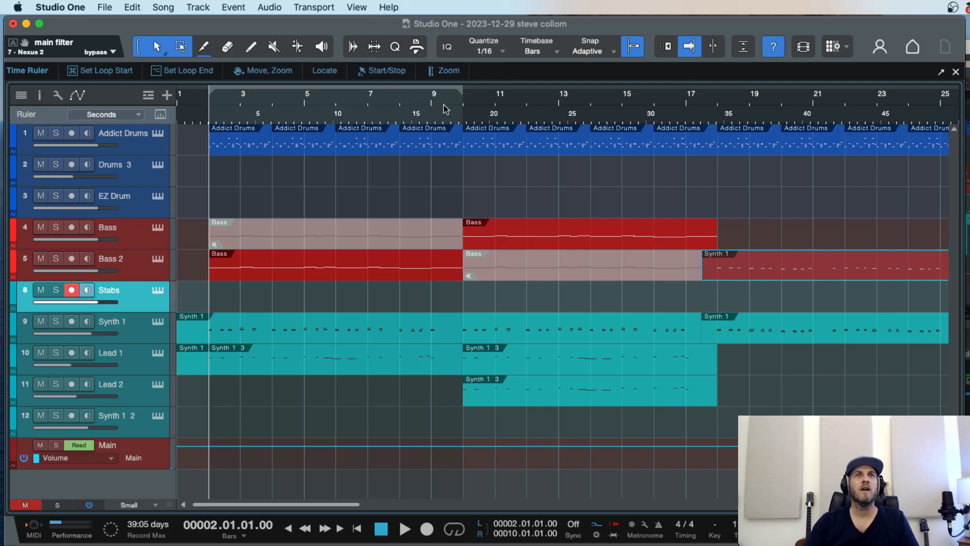
pyautogui.press(',')
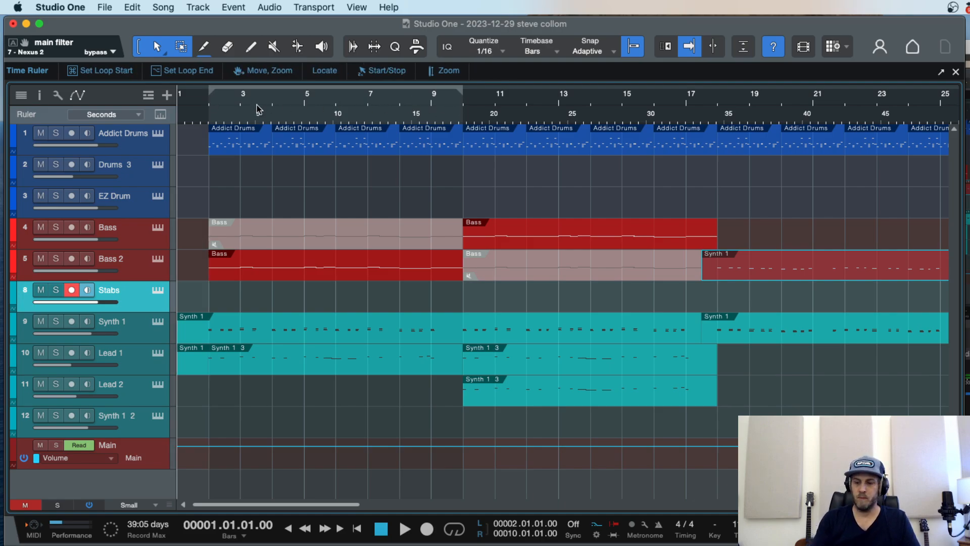
pyautogui.press('KP_Multiply')
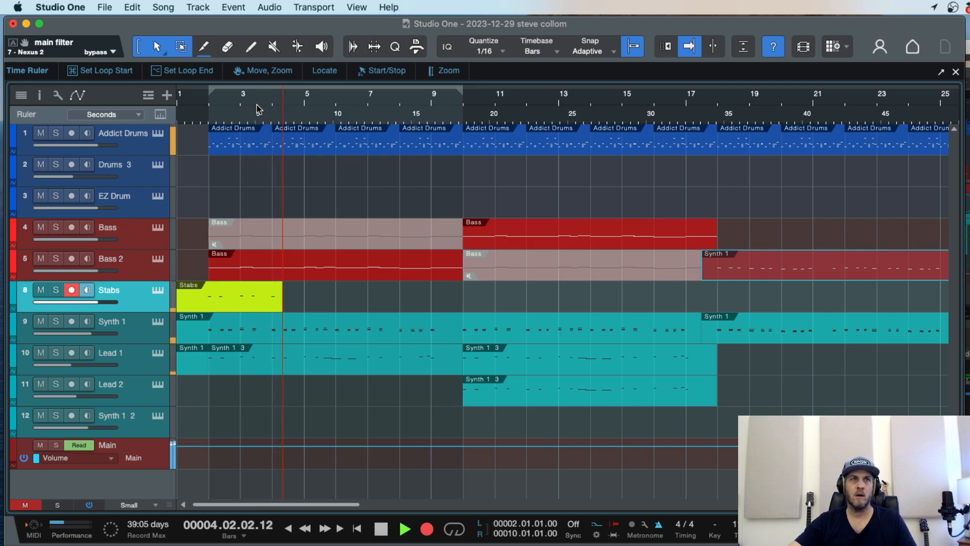
pyautogui.press('space')
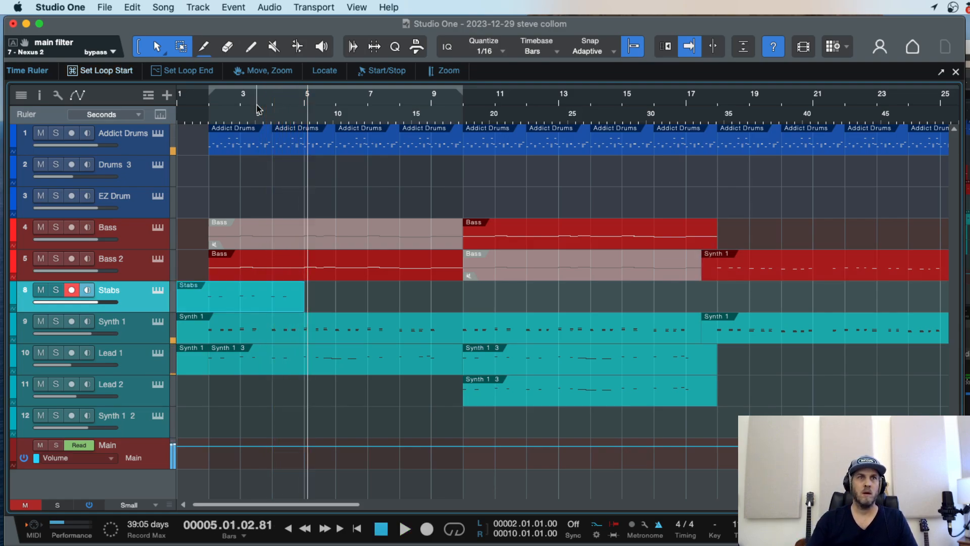
pyautogui.press('super+z')
# Step: Record a stab part on the Stabs track from the song's start to bar 10, and play it back from bar 2
pyautogui.press(',')
pyautogui.press('KP_Multiply')
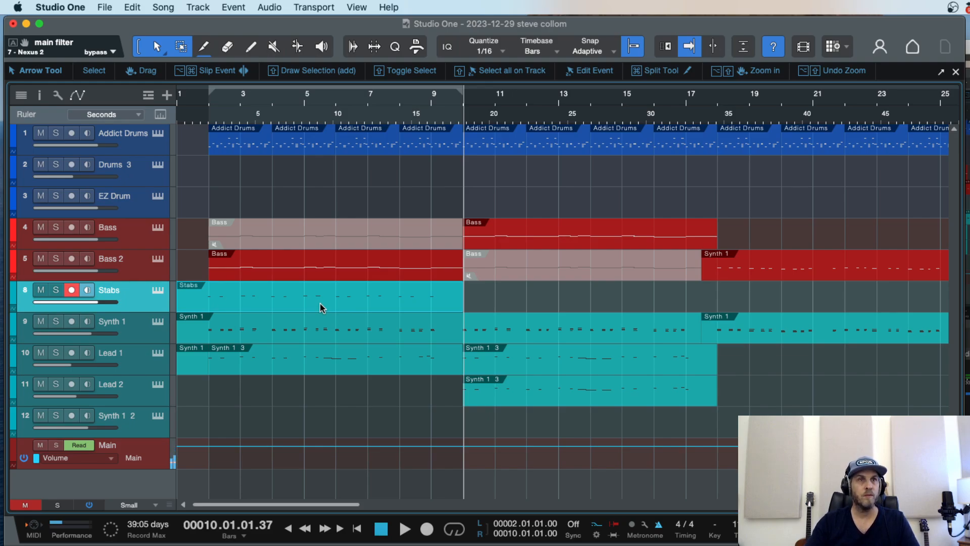
pyautogui.doubleClick(206, 101)
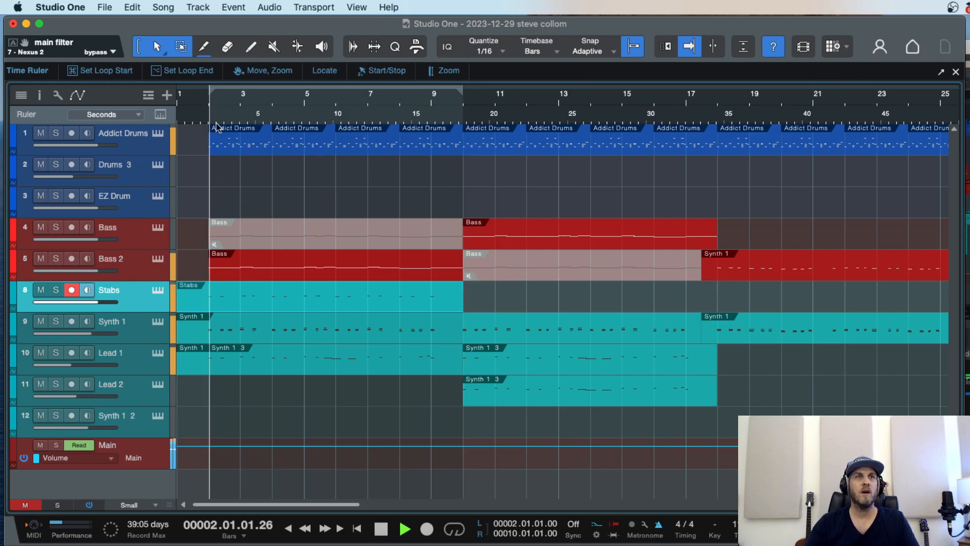
# Step: Open the recorded Stabs part in the note editor and move the late B3 note to the start of bar 3
pyautogui.moveTo(136, 312); pyautogui.dragTo(137, 342)
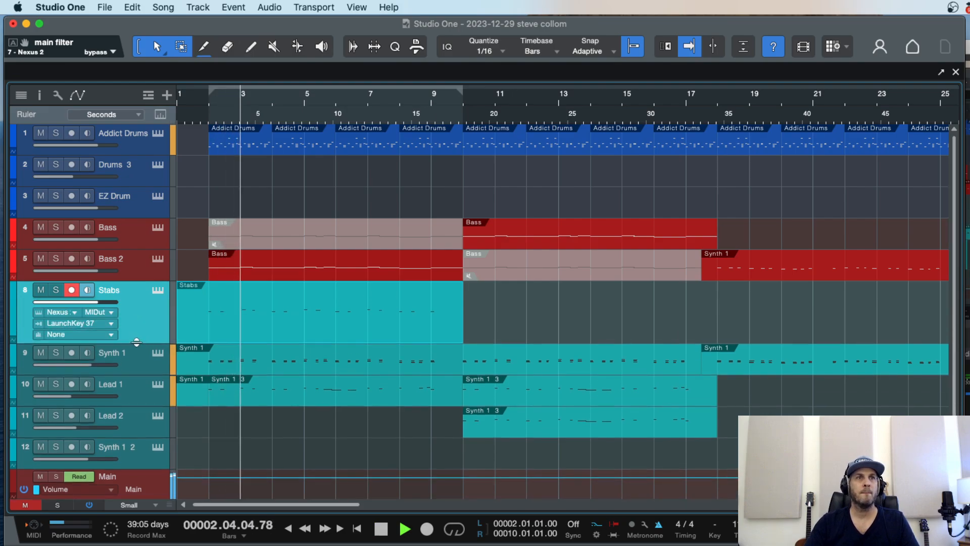
pyautogui.doubleClick(256, 326)
pyautogui.press('space')
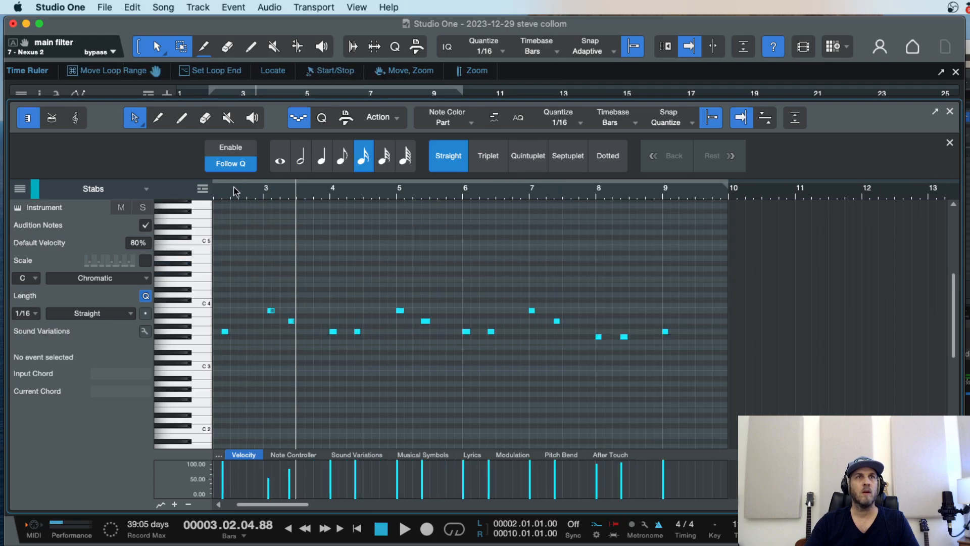
pyautogui.moveTo(311, 311); pyautogui.dragTo(302, 311)
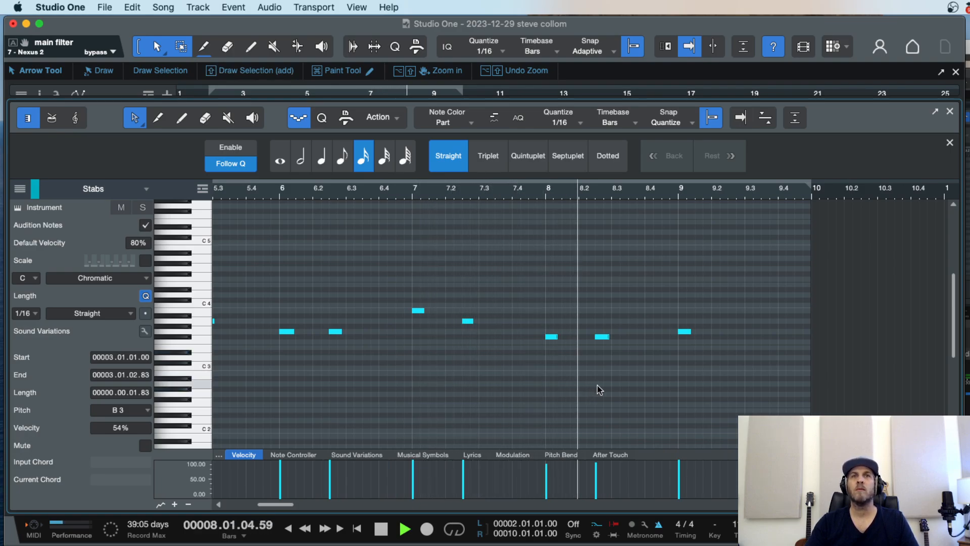
# Step: Close the Stabs note editor, split the Stabs part at bar 2 and duplicate its eight-bar section to bar 10
pyautogui.press('w')
pyautogui.press('w')
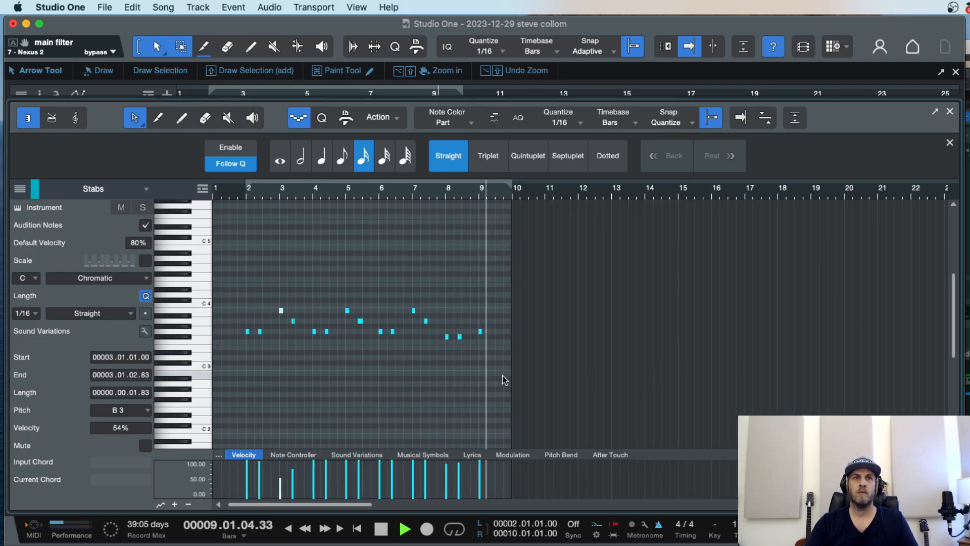
pyautogui.press('w')
pyautogui.press('space')
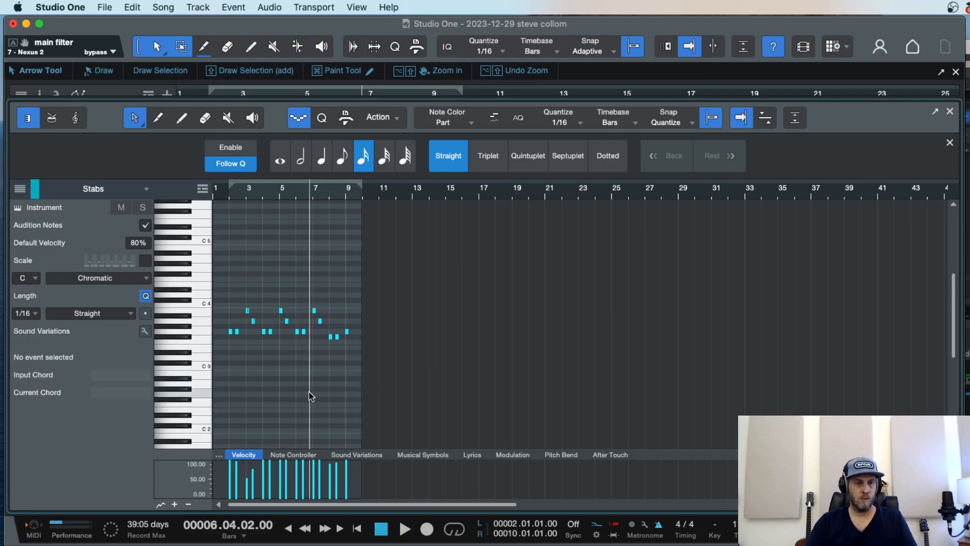
pyautogui.press('F2')
pyautogui.press('3')
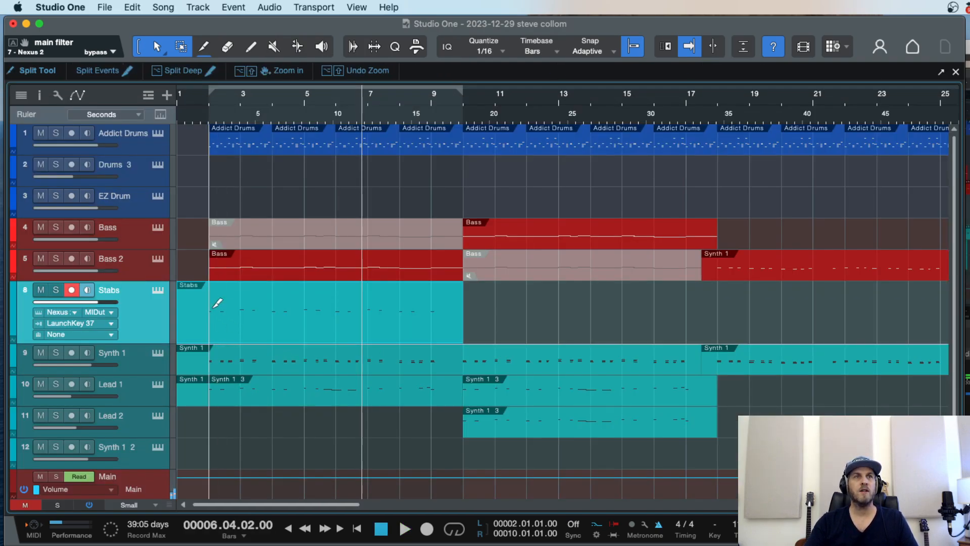
pyautogui.click(246, 330)
pyautogui.press('d')
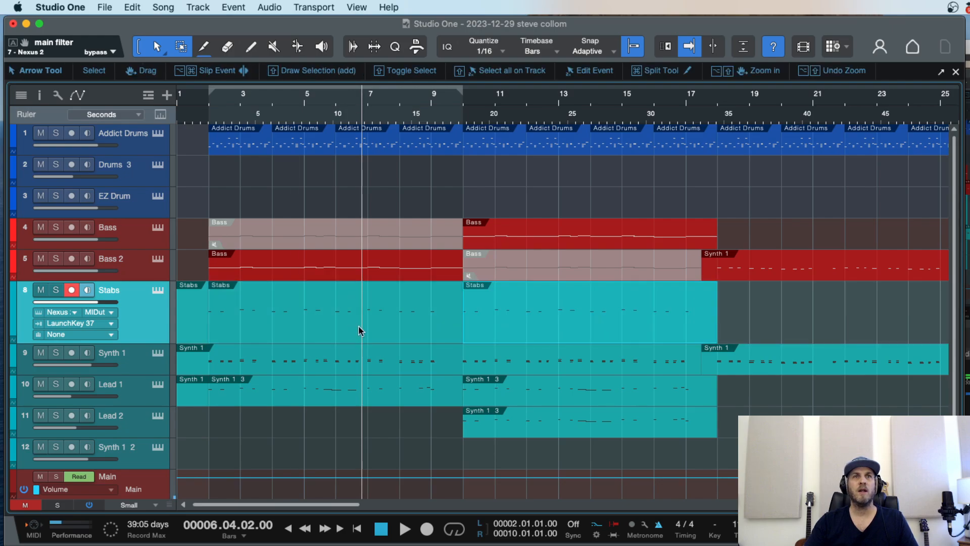
# Step: Copy the two eight-bar Stabs parts to bar 30 and play the arrangement from bar 38
pyautogui.press('w')
pyautogui.moveTo(359, 332); pyautogui.dragTo(792, 299)
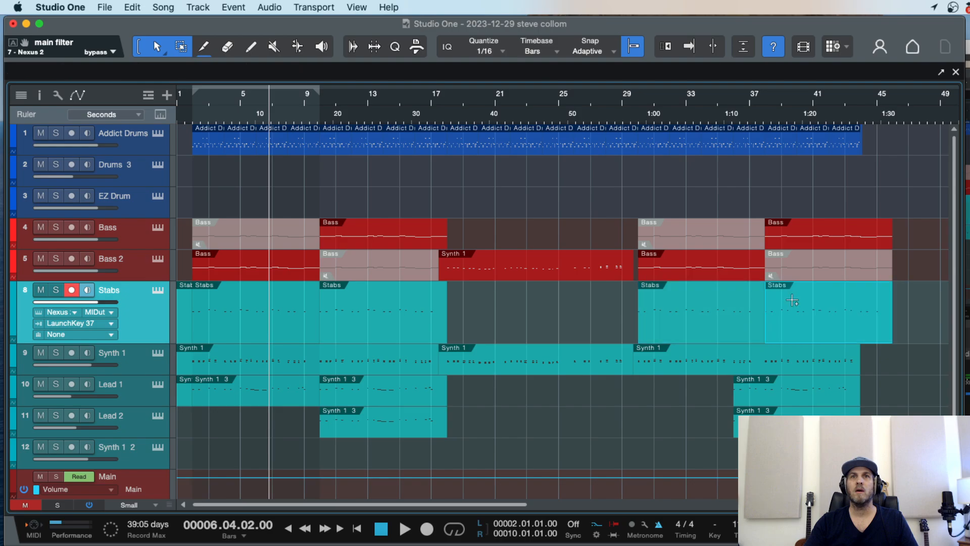
pyautogui.click(764, 108)
pyautogui.press('space')
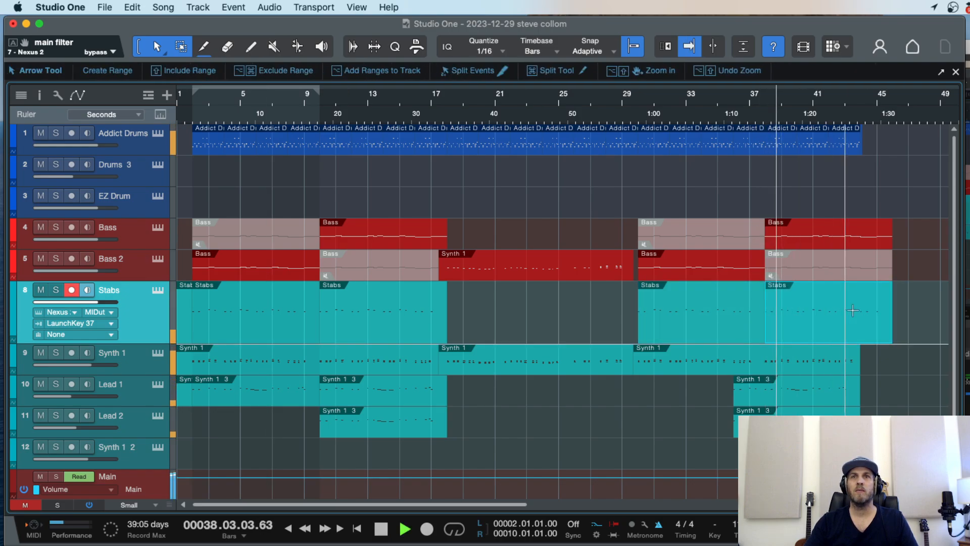
pyautogui.press('e')
pyautogui.press('w')
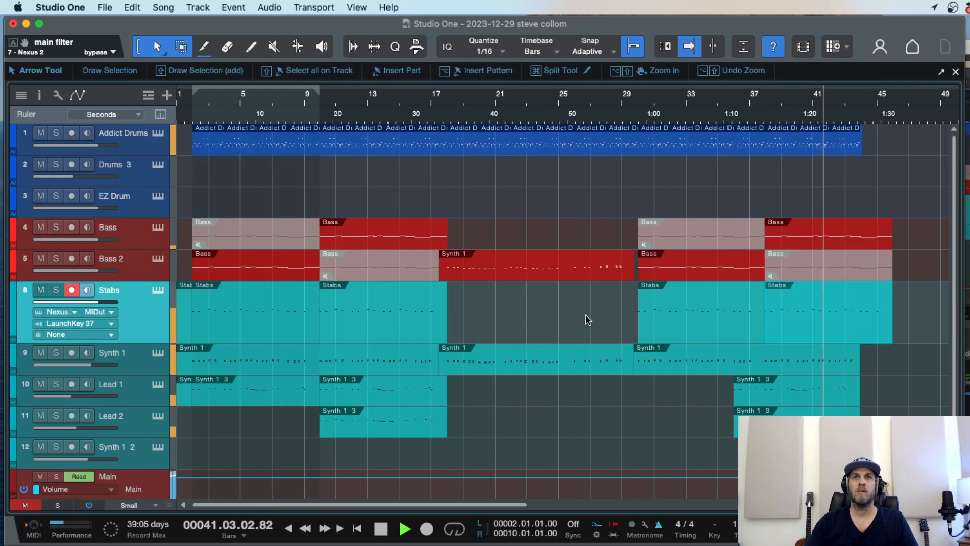
pyautogui.press('e')
pyautogui.hscroll(5, 705, 313)
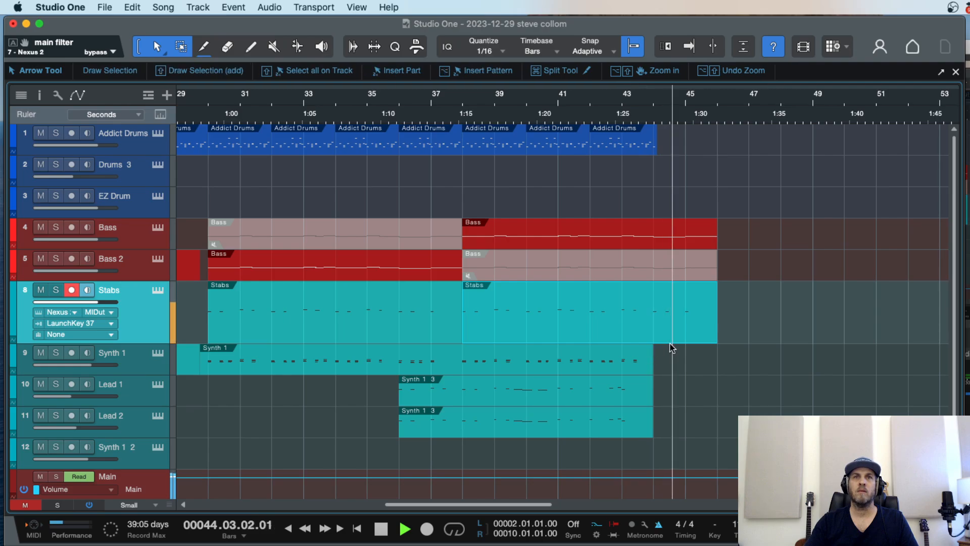
pyautogui.moveTo(653, 362); pyautogui.dragTo(718, 363)
pyautogui.press('space')
pyautogui.keyDown('super'); pyautogui.click(654, 350); pyautogui.keyUp('super')
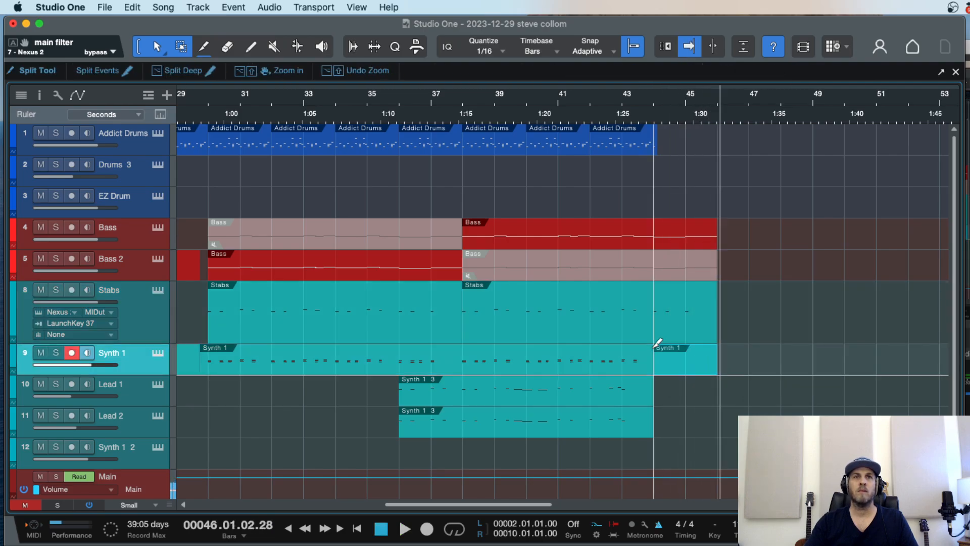
pyautogui.press('Delete')
# Step: Play the song from bar 9 and copy the opening Synth 1 part to bar 29, over the last Synth 1 part
pyautogui.press('w')
pyautogui.press('w')
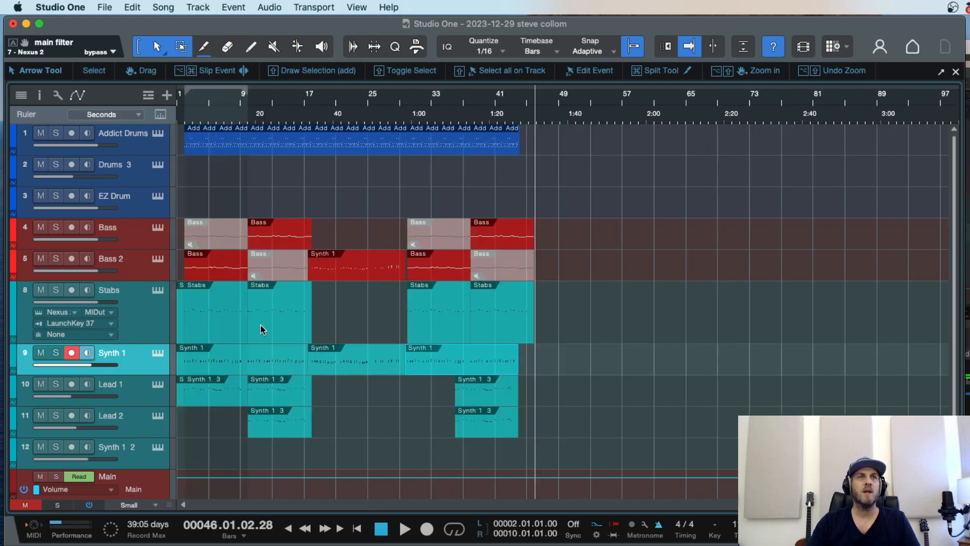
pyautogui.click(239, 110)
pyautogui.press('e')
pyautogui.press('e')
pyautogui.press('e')
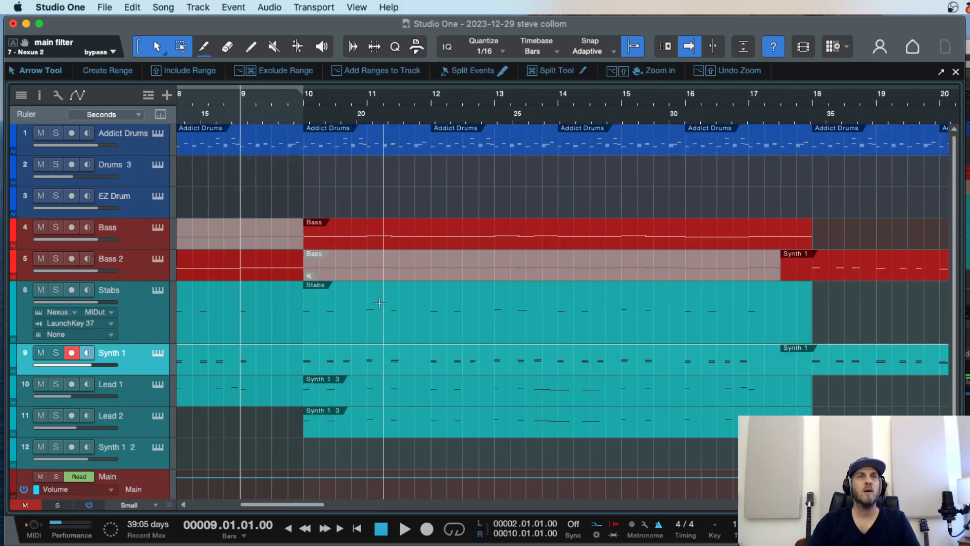
pyautogui.press('space')
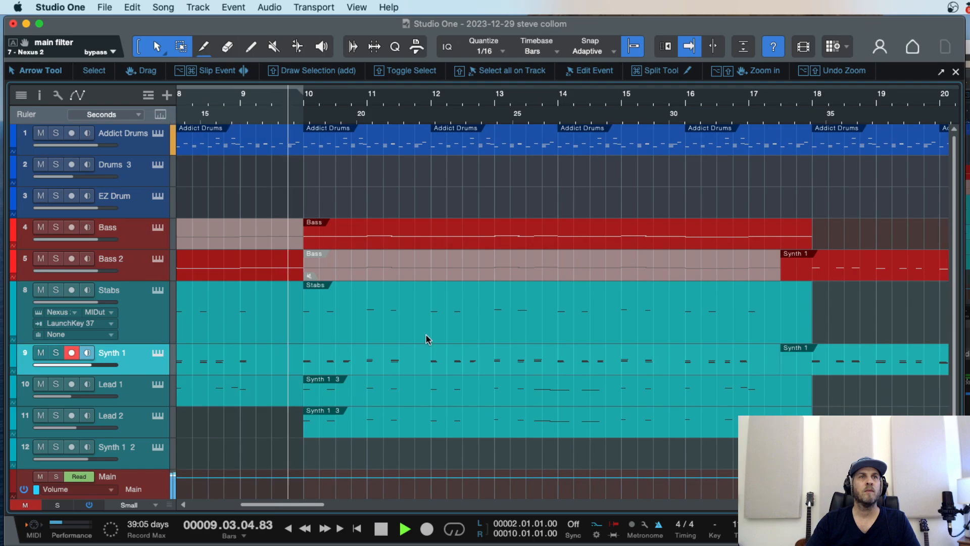
pyautogui.press('w')
pyautogui.press('w')
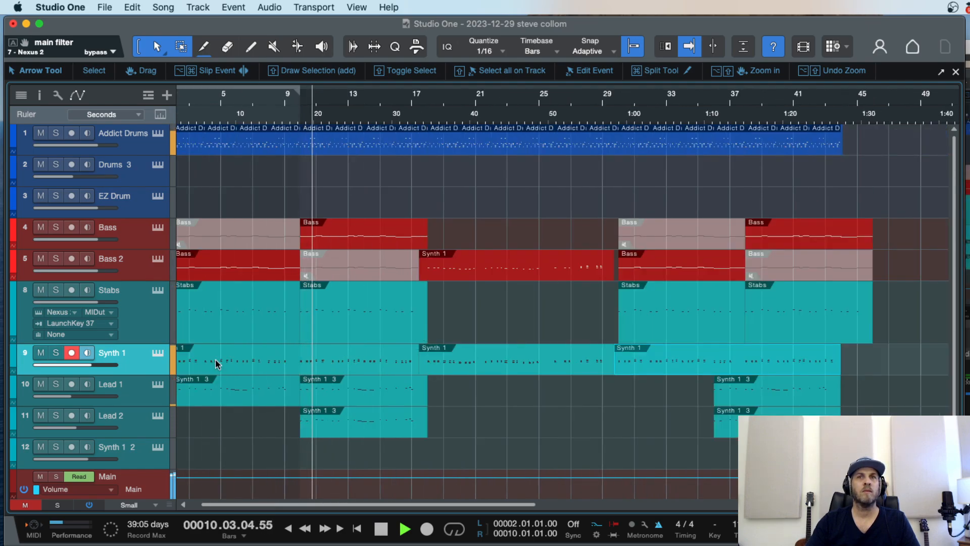
pyautogui.press('w')
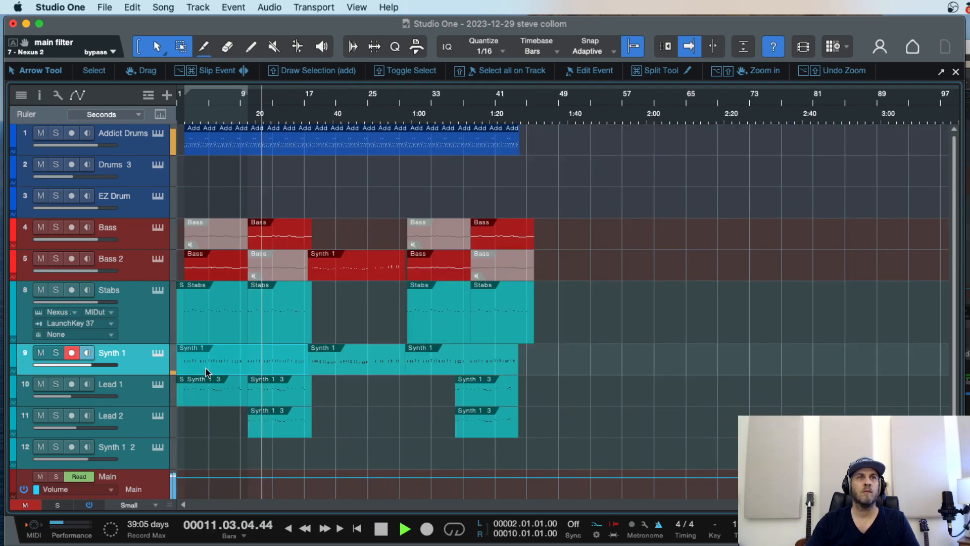
pyautogui.moveTo(197, 366); pyautogui.dragTo(428, 358)
# Step: Play from bar 42 and duplicate the last Addict Drums part twice, extending the drums to bar 48
pyautogui.click(502, 113)
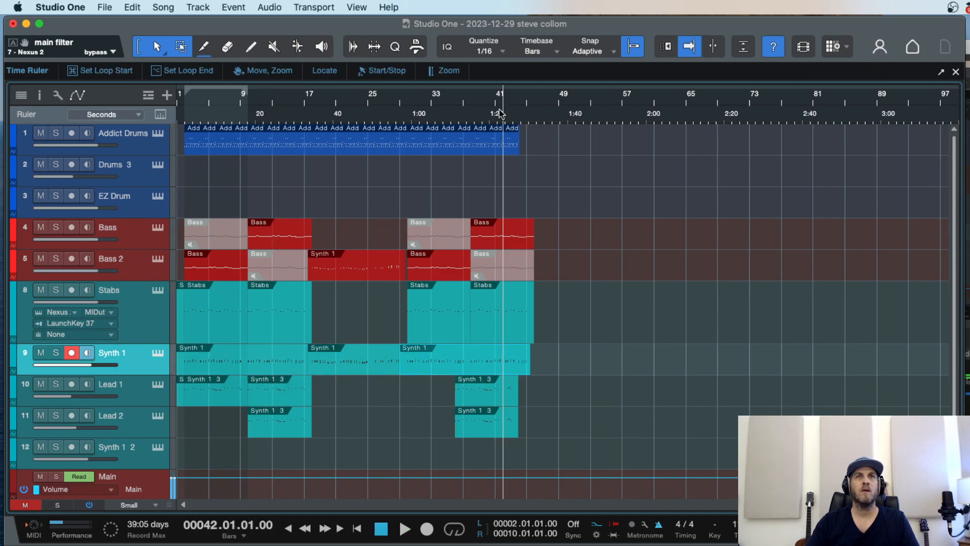
pyautogui.press('e')
pyautogui.press('e')
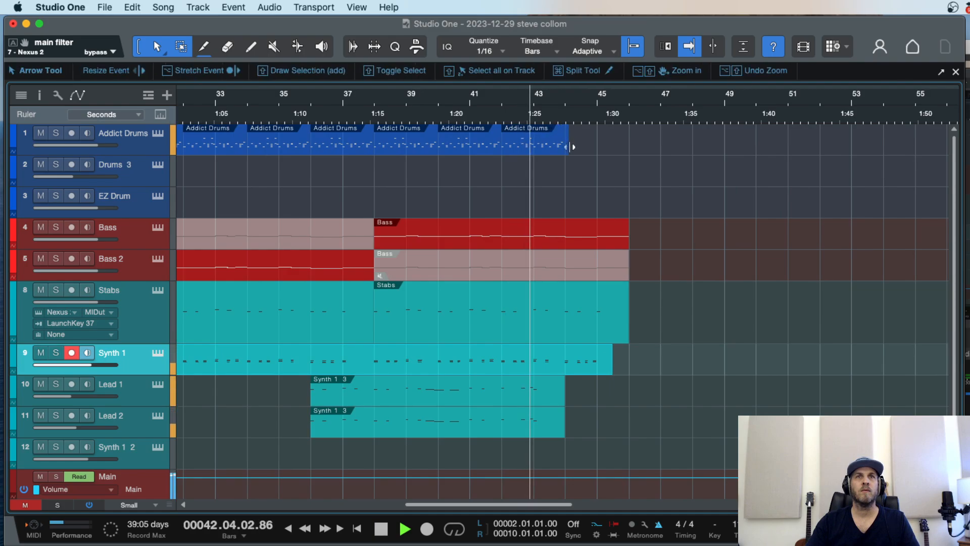
pyautogui.click(545, 146)
pyautogui.press('d')
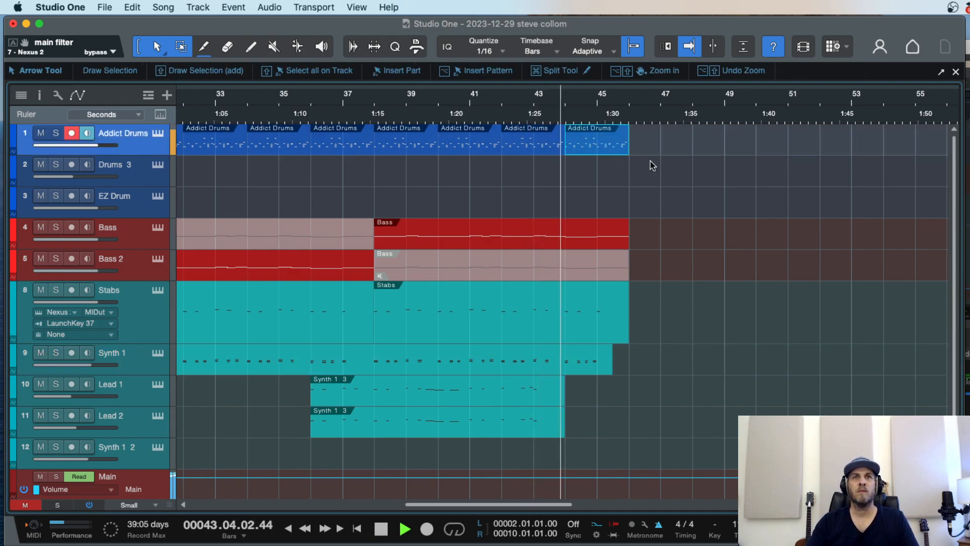
pyautogui.press('e')
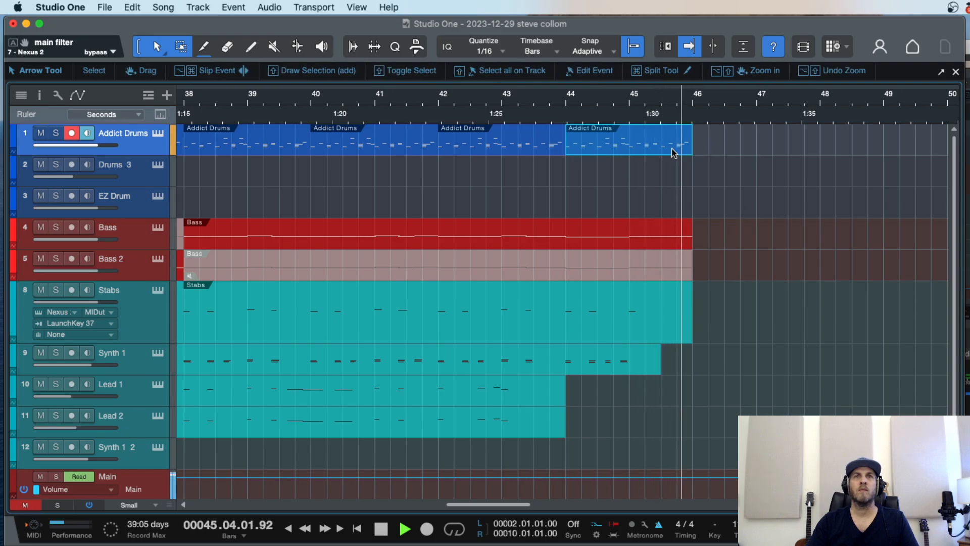
pyautogui.press('d')
# Step: Split the last Addict Drums part half a beat into bar 46, delete the remainder and play back the song's ending
pyautogui.press('space')
pyautogui.press('3')
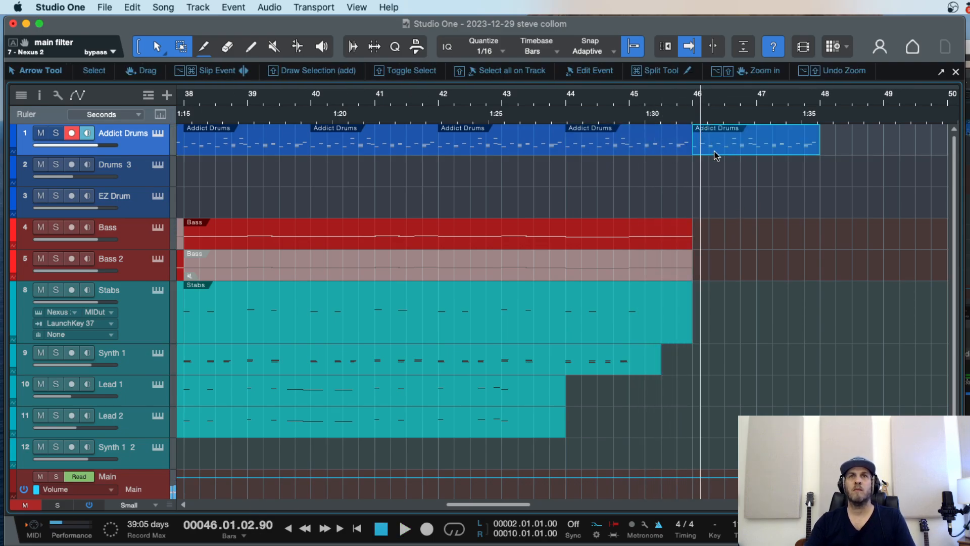
pyautogui.press('e')
pyautogui.press('e')
pyautogui.keyDown('super'); pyautogui.click(705, 133); pyautogui.keyUp('super')
pyautogui.press('Delete')
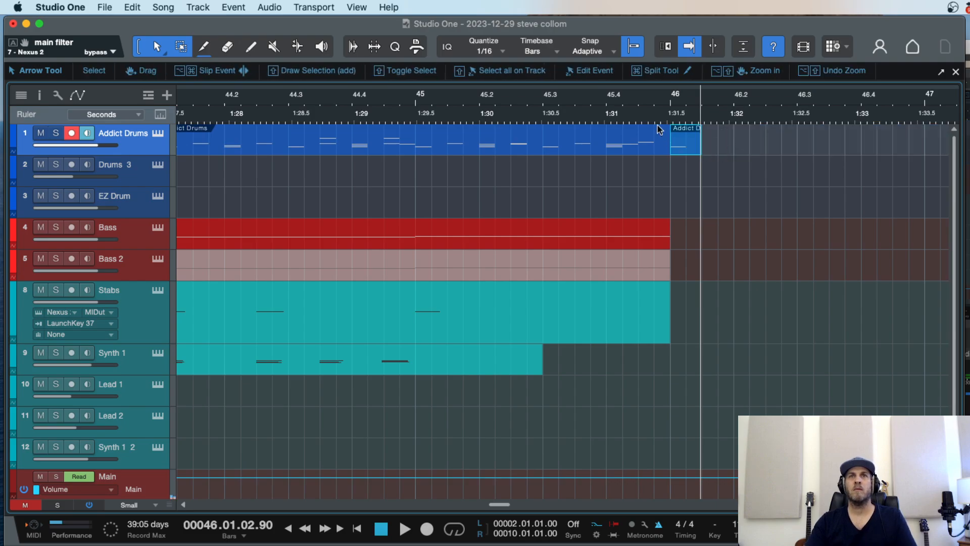
pyautogui.click(628, 111)
pyautogui.press('space')
pyautogui.press('w')
pyautogui.press('w')
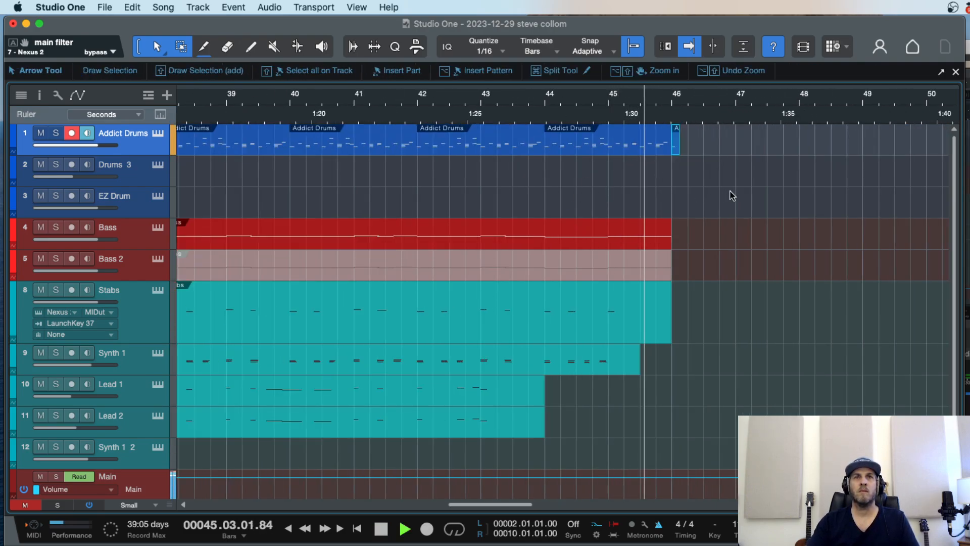
pyautogui.press('w')
pyautogui.press('w')
pyautogui.press('space')
# Step: Examine the Lead 1 parts across the arrangement and play the song from bar 9
pyautogui.click(580, 401)
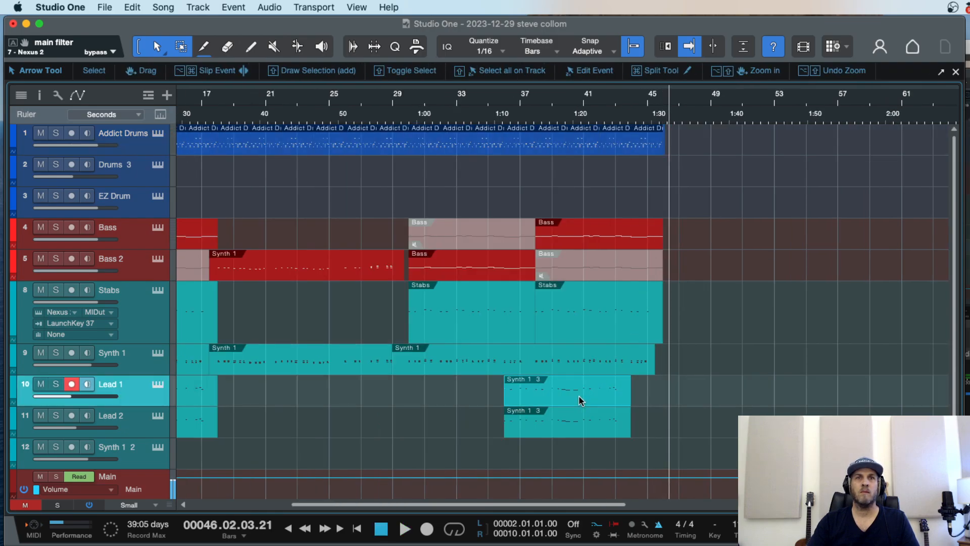
pyautogui.press('e')
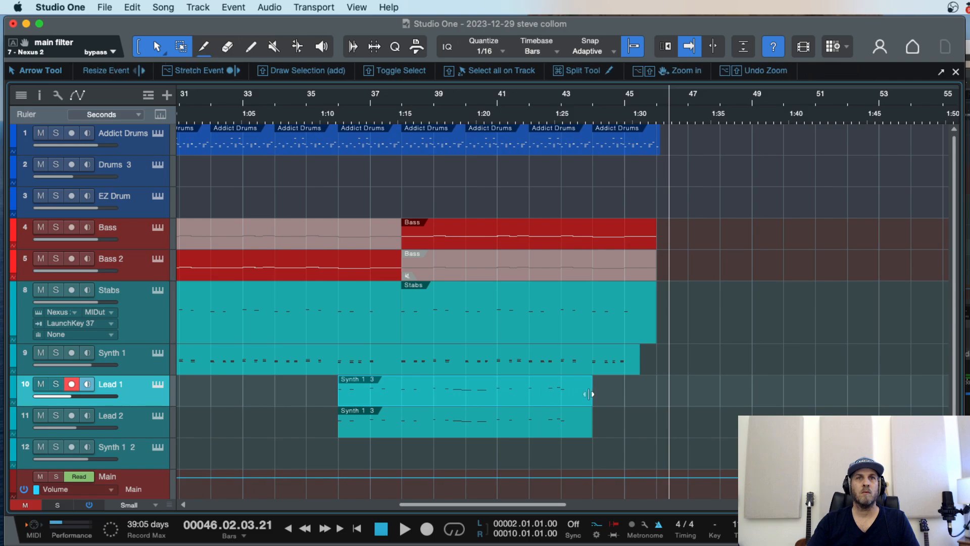
pyautogui.press('w')
pyautogui.press('w')
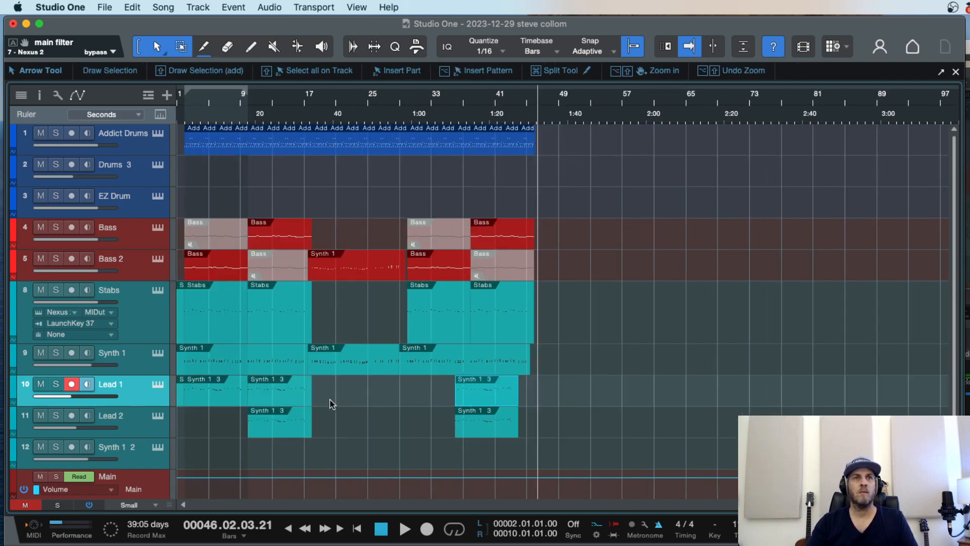
pyautogui.moveTo(279, 395); pyautogui.dragTo(484, 389)
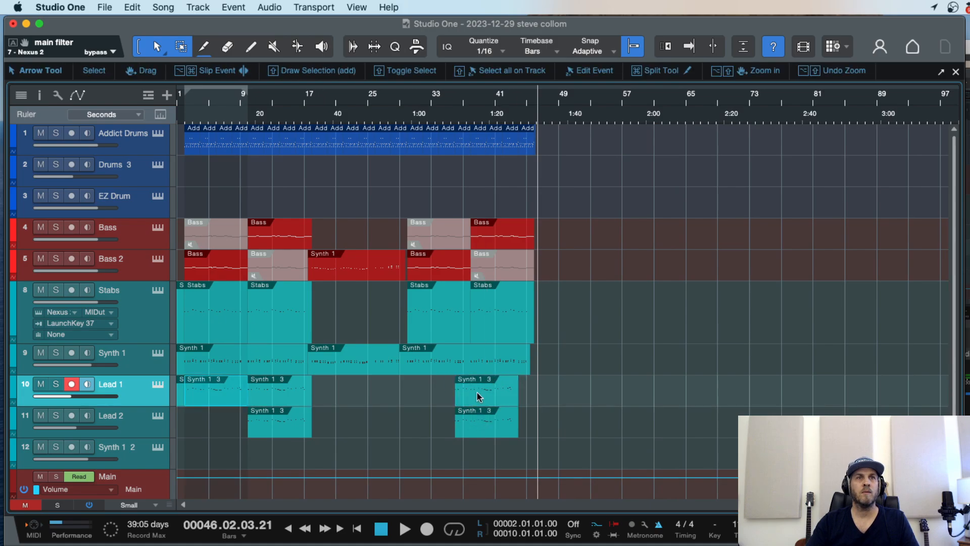
pyautogui.click(239, 106)
pyautogui.press('space')
pyautogui.press('e')
pyautogui.press('e')
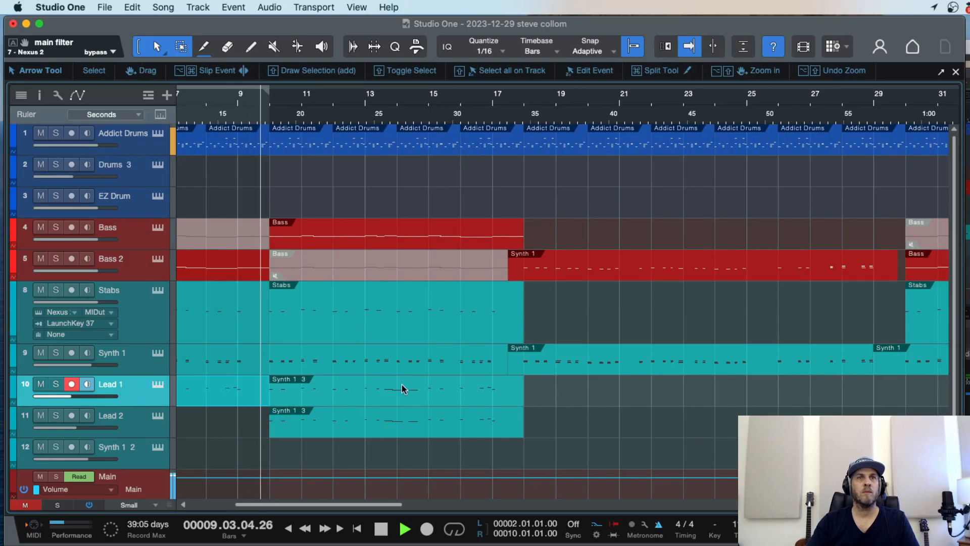
pyautogui.press('w')
pyautogui.press('w')
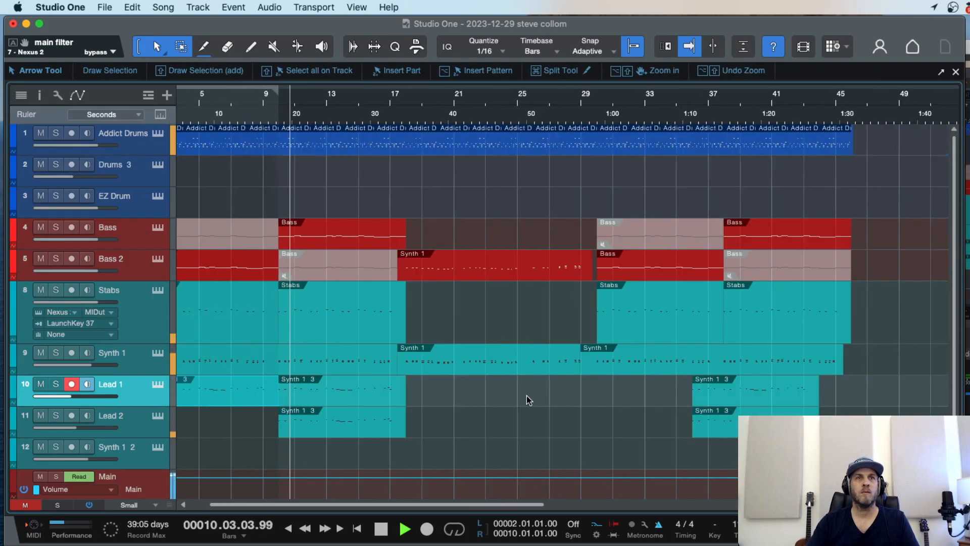
pyautogui.press('e')
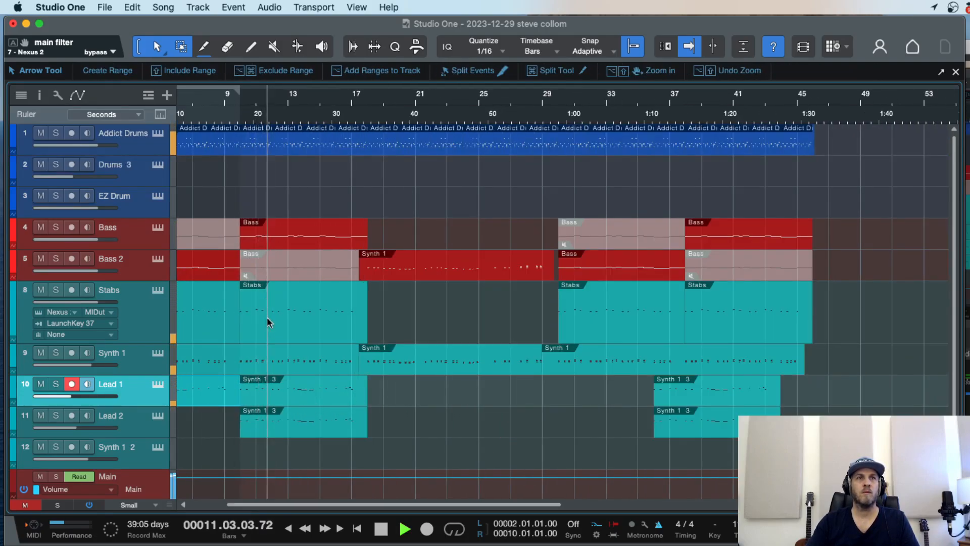
pyautogui.press('e')
pyautogui.press('space')
# Step: Play the song from the start, enlarge the Lead 1 track and open its part at bar 2 in the note editor
pyautogui.press('KP_Decimal')
pyautogui.press('space')
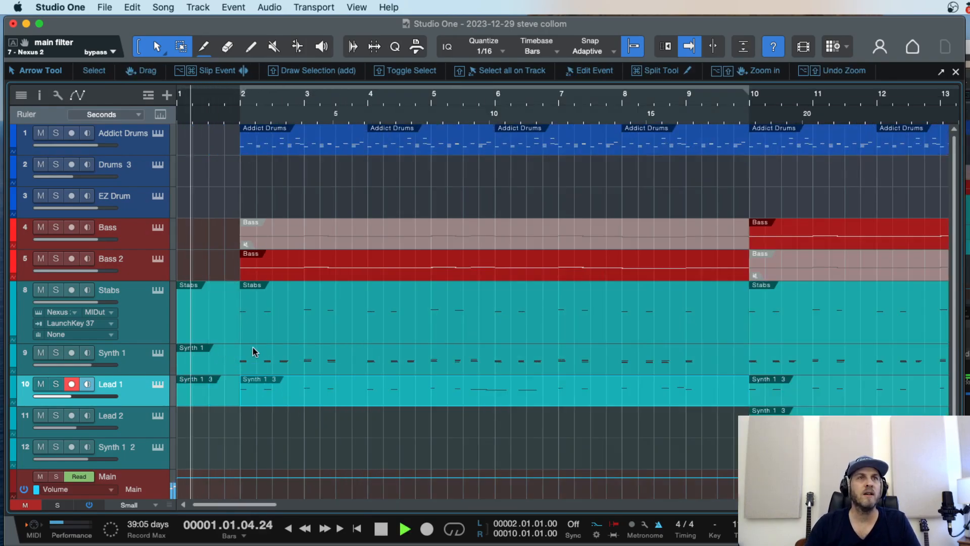
pyautogui.press('e')
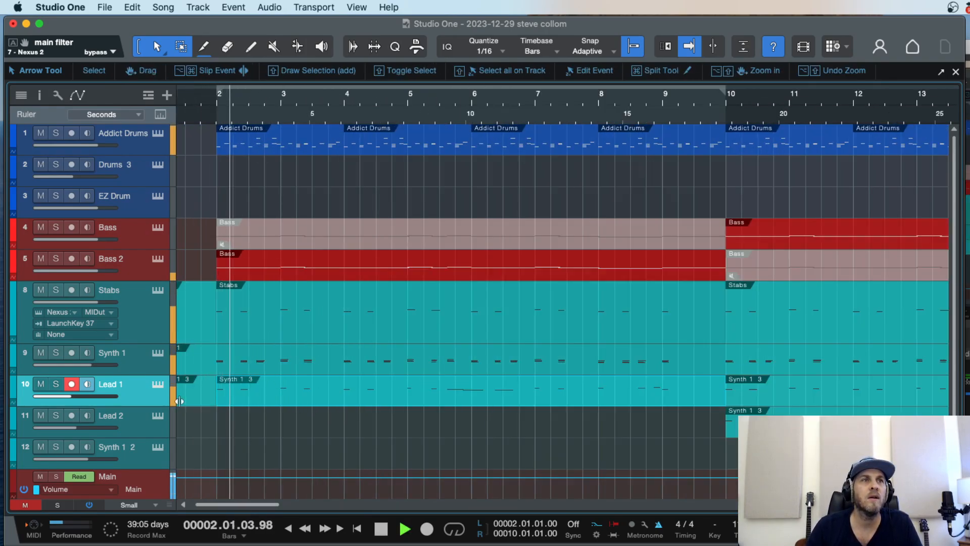
pyautogui.moveTo(131, 405); pyautogui.dragTo(132, 491)
pyautogui.press('e')
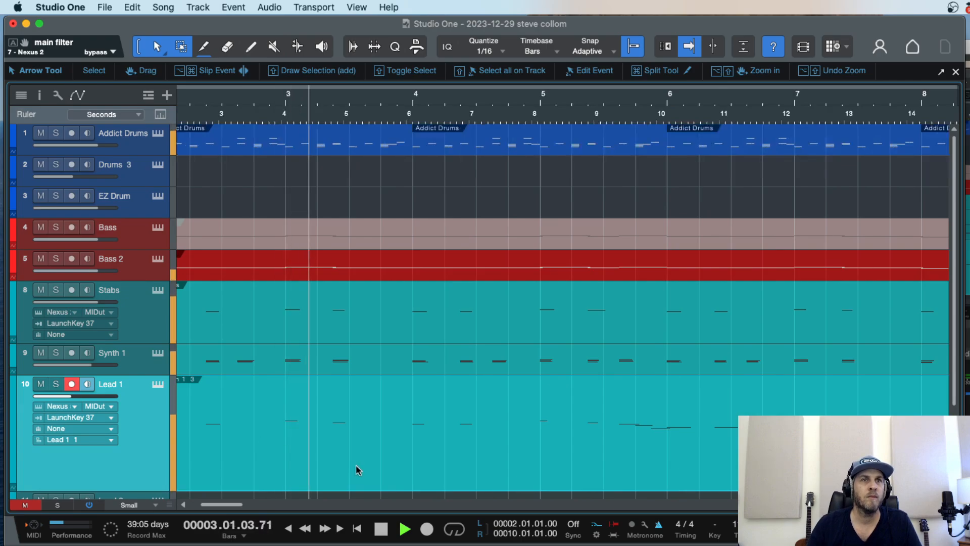
pyautogui.doubleClick(296, 454)
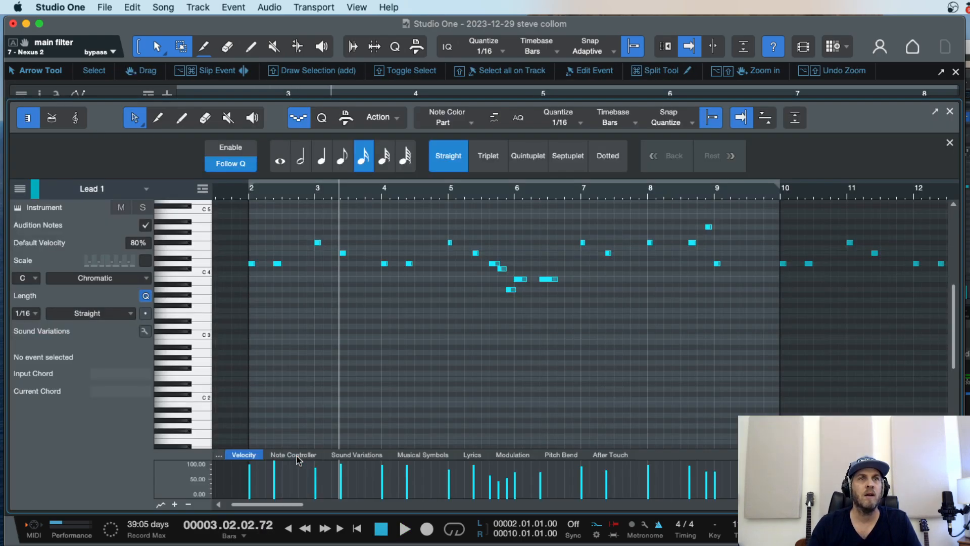
# Step: Shorten the Lead 1 part's F#4 note at bar 3 to one sixteenth, close the note editor and select the Stabs track
pyautogui.press('e')
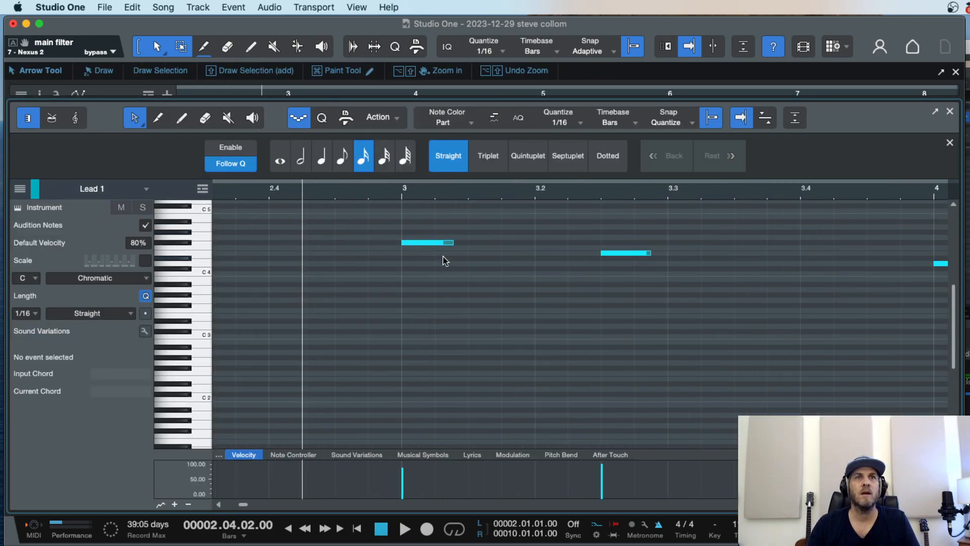
pyautogui.moveTo(457, 248)
pyautogui.mouseDown()
pyautogui.moveTo(465, 245)
pyautogui.moveTo(446, 245)
pyautogui.mouseUp()
pyautogui.press('w')
pyautogui.press('w')
pyautogui.press('w')
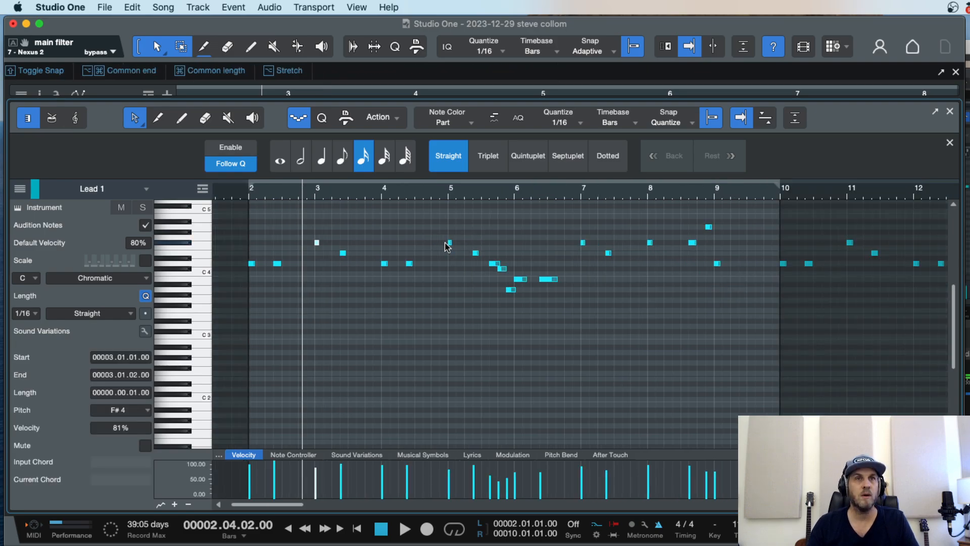
pyautogui.press('F2')
pyautogui.click(263, 320)
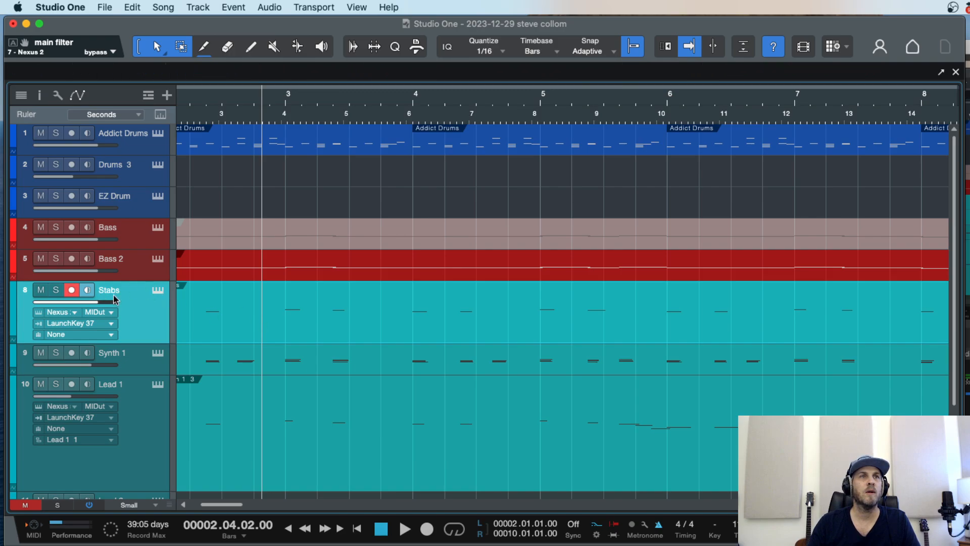
# Step: Select the Synth 1 and Lead 1 tracks together and colour them green
pyautogui.click(136, 406)
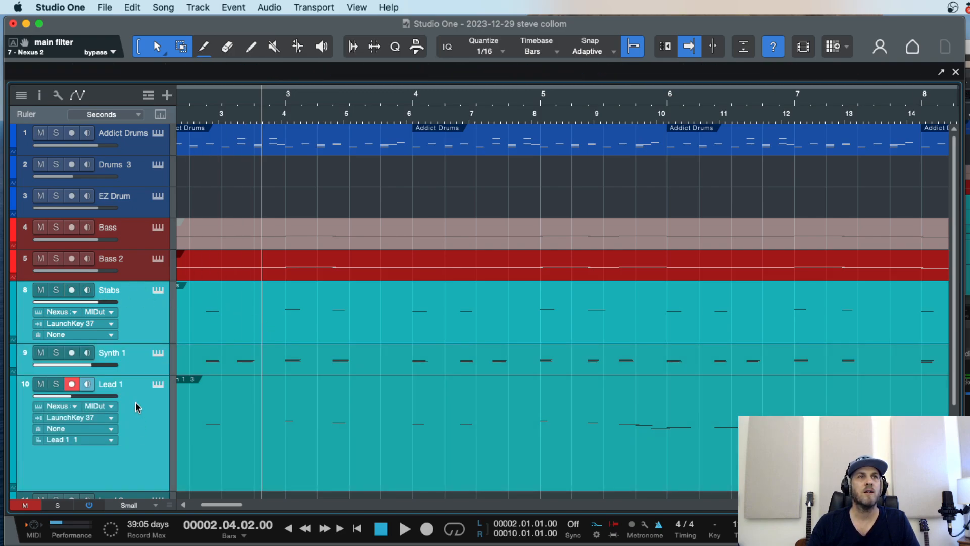
pyautogui.click(142, 326)
pyautogui.click(138, 366)
pyautogui.keyDown('shift'); pyautogui.click(140, 431); pyautogui.keyUp('shift')
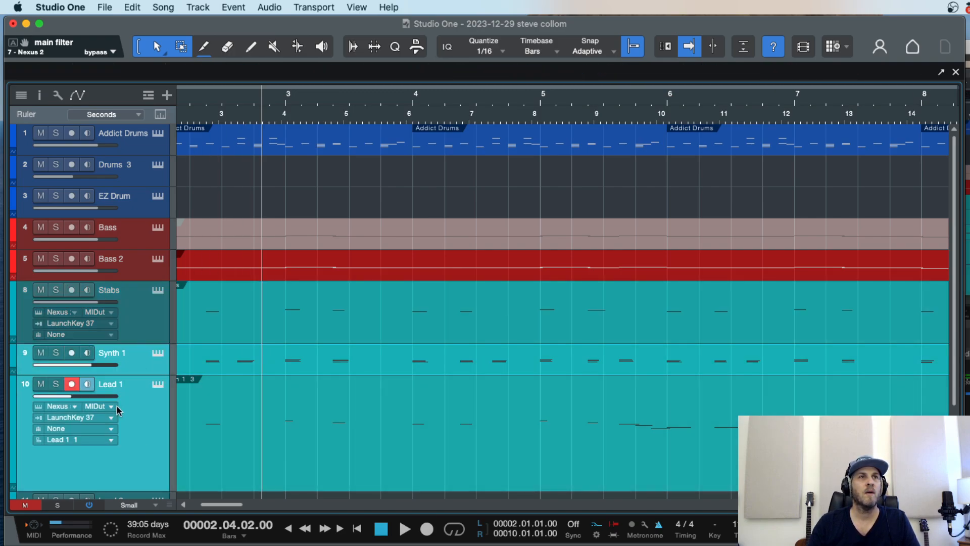
pyautogui.click(14, 360)
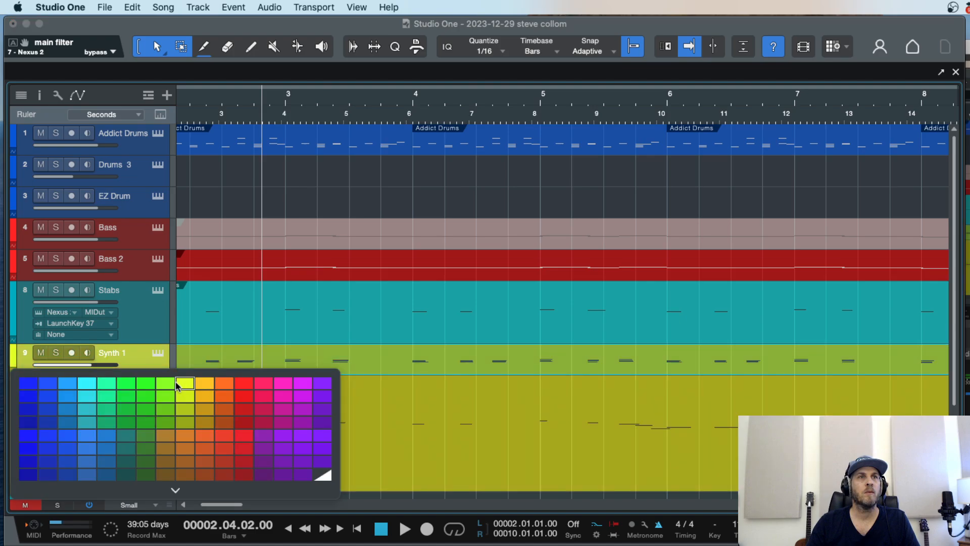
pyautogui.click(127, 384)
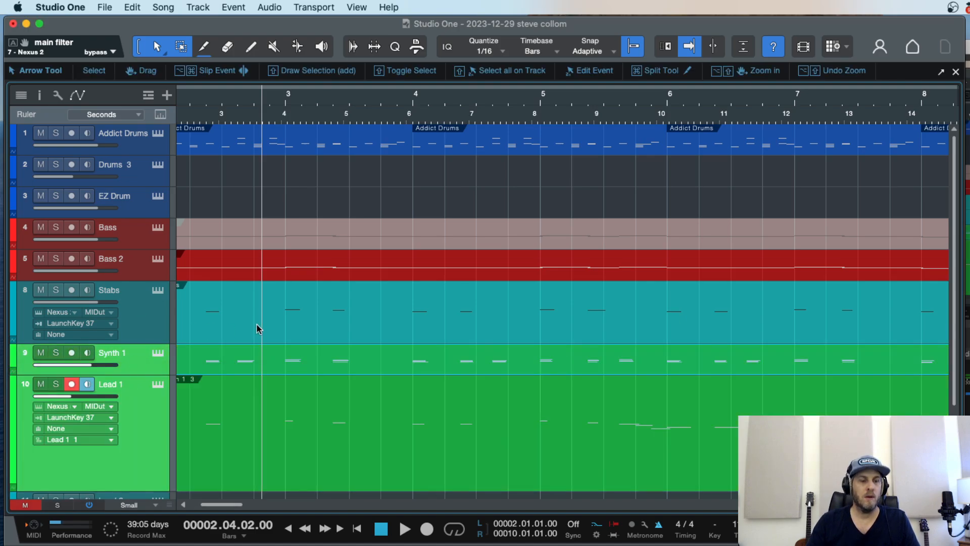
# Step: Show all tracks across the arrangement and open the Stabs part at bar 2 in the note editor
pyautogui.hotkey('alt', '-')
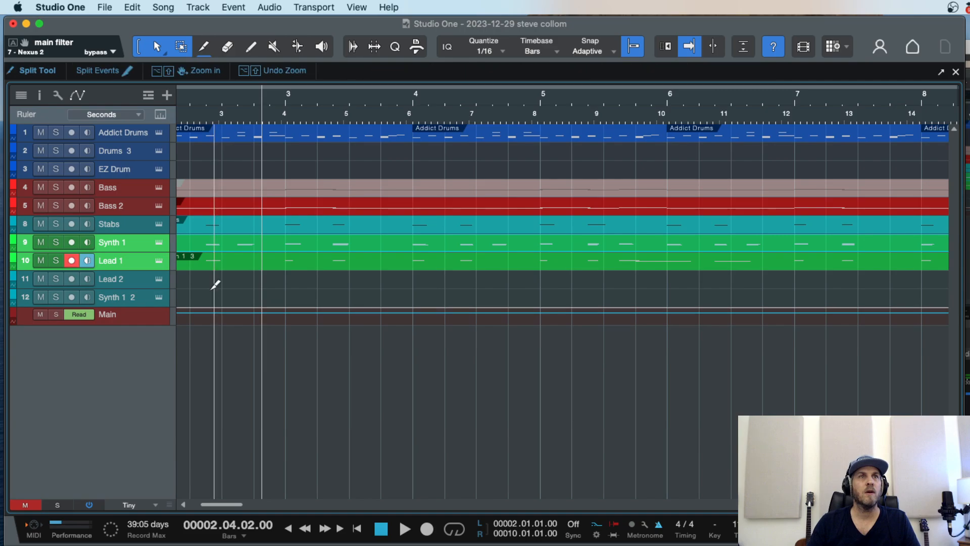
pyautogui.press('w')
pyautogui.press('w')
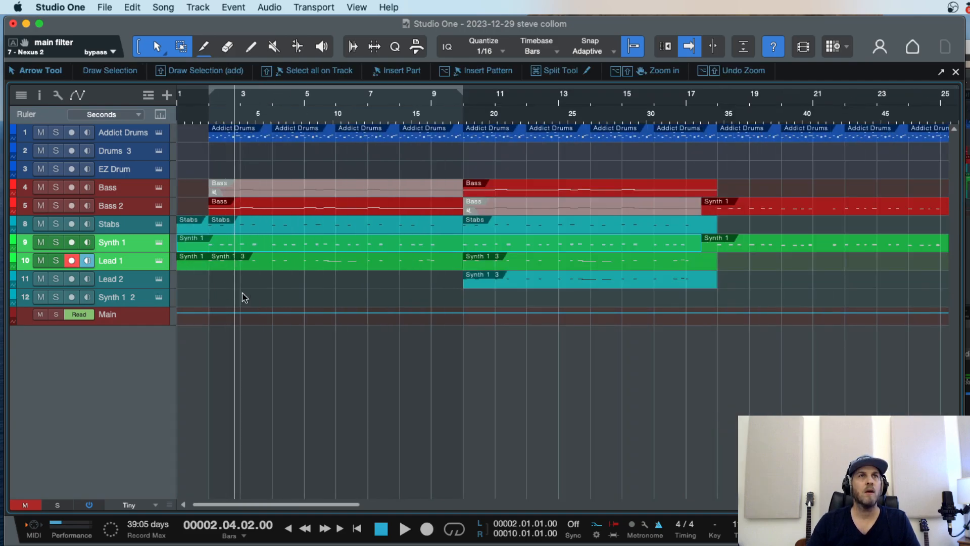
pyautogui.hotkey('alt', '=')
pyautogui.press('1')
pyautogui.doubleClick(222, 300)
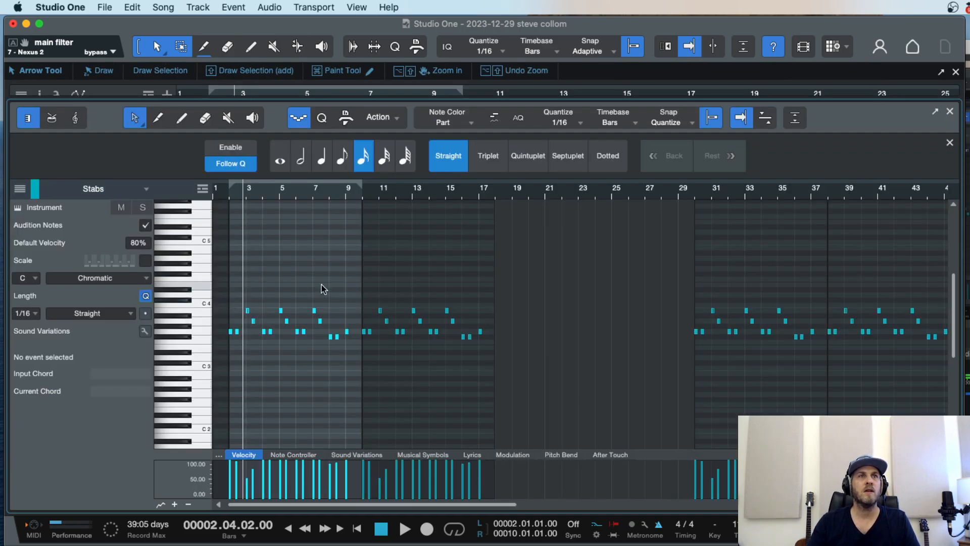
# Step: Play the Stabs part around bar 3 and raise its B3 note's velocity at bar 3 to 86.7%
pyautogui.press('space')
pyautogui.press('e')
pyautogui.press('e')
pyautogui.press('space')
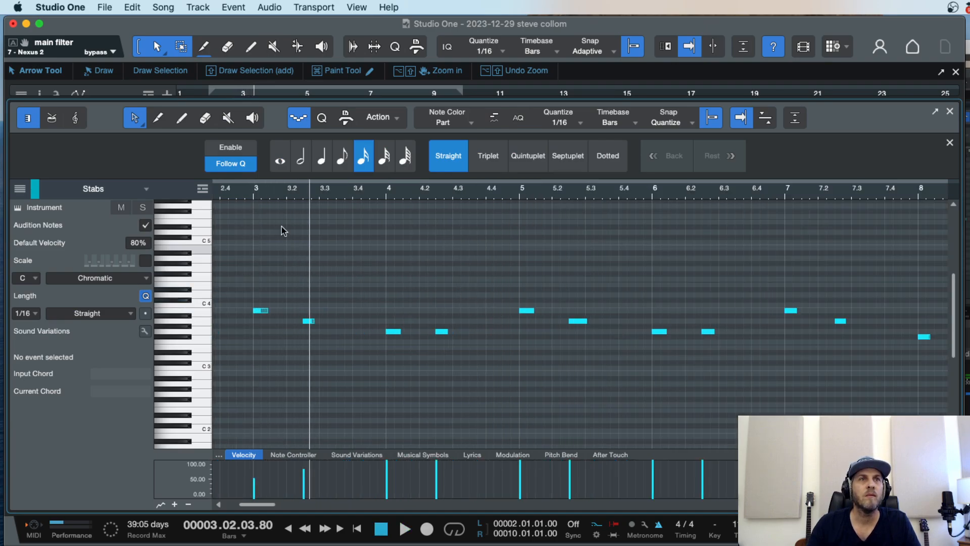
pyautogui.click(235, 190)
pyautogui.press('e')
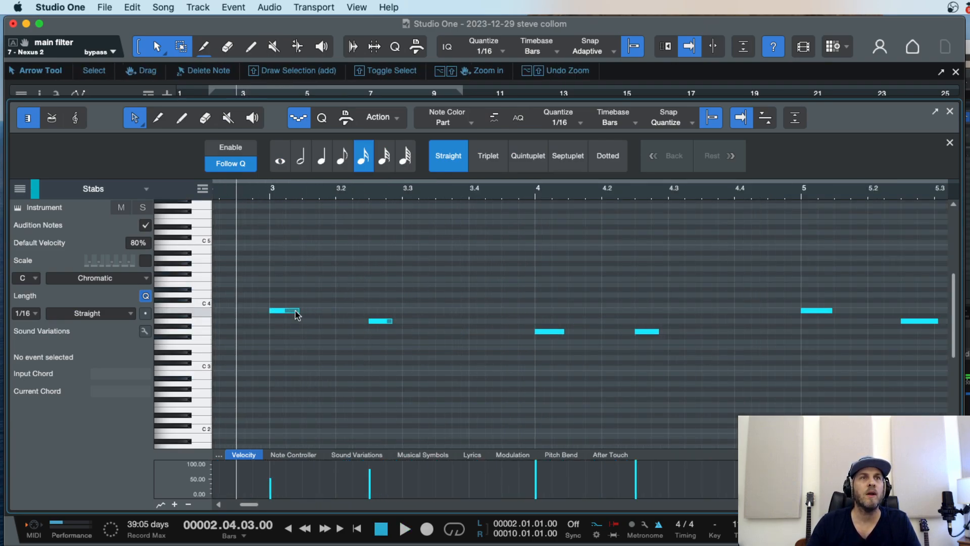
pyautogui.moveTo(272, 489); pyautogui.dragTo(271, 473)
# Step: Play from the start, slightly lower the velocities of both bar 2 Stabs notes and raise that of the second note in bar 3
pyautogui.press(',')
pyautogui.press('w')
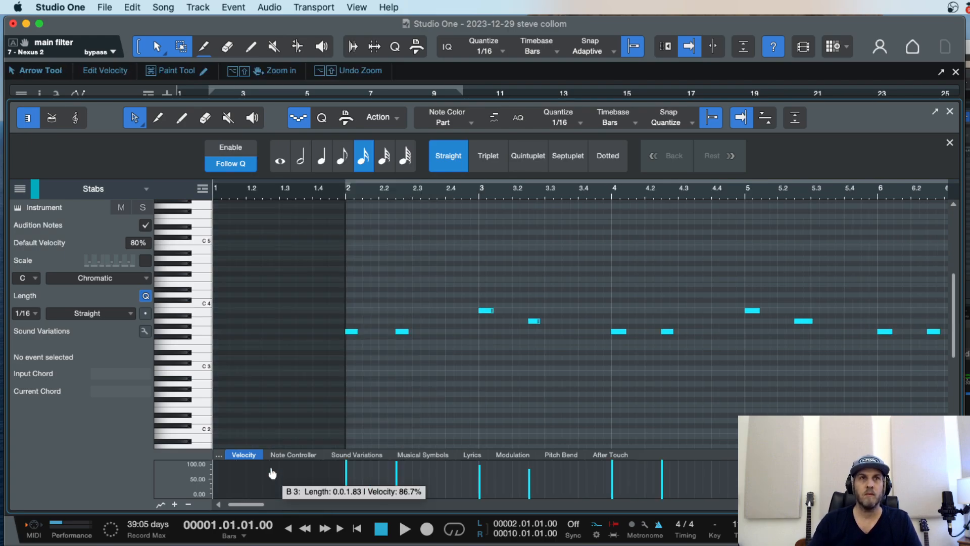
pyautogui.press('space')
pyautogui.press('e')
pyautogui.hscroll(2, 548, 413)
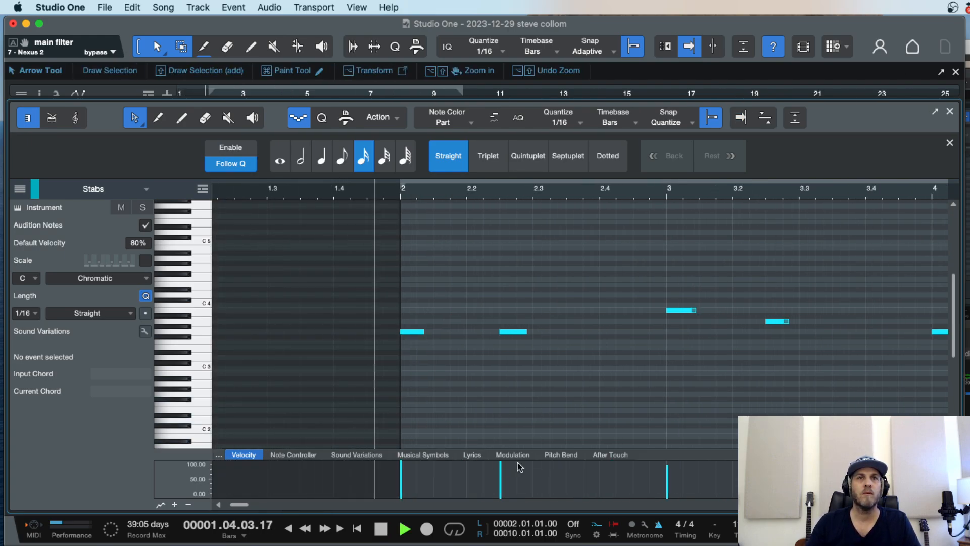
pyautogui.moveTo(500, 470); pyautogui.dragTo(502, 475)
pyautogui.moveTo(401, 467); pyautogui.dragTo(401, 470)
pyautogui.hscroll(3, 506, 478)
pyautogui.hscroll(2, 556, 483)
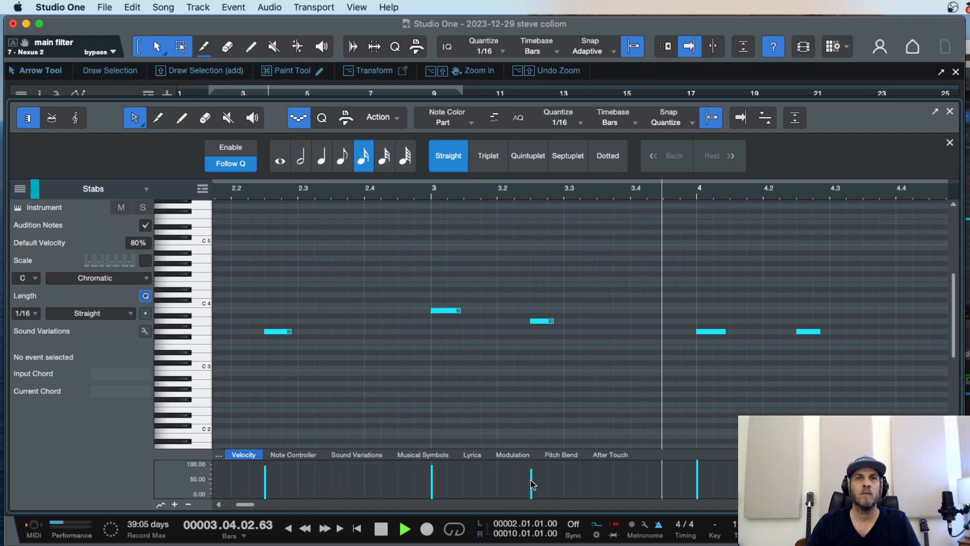
pyautogui.moveTo(533, 476); pyautogui.dragTo(534, 474)
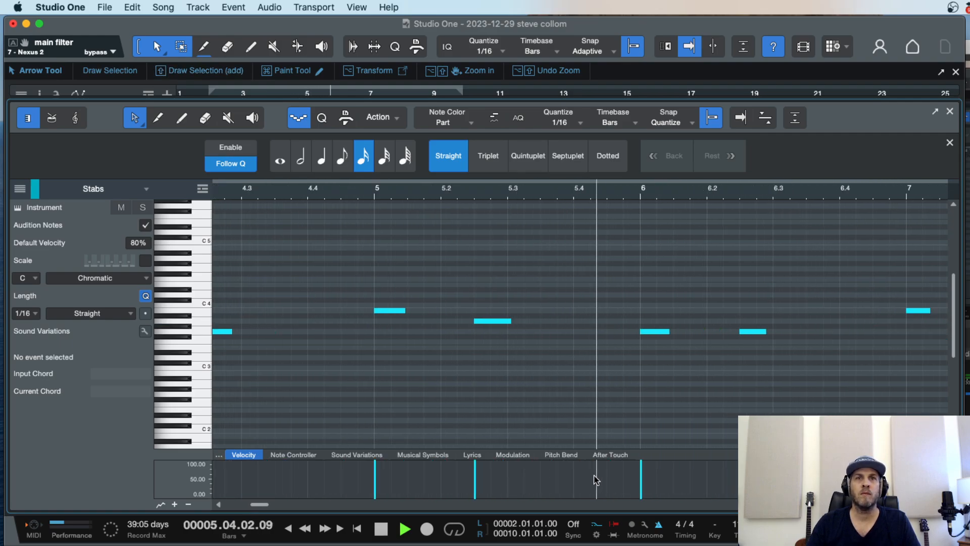
# Step: Close the note editor, copy the Stabs part over the existing Stabs parts in the section from bar 30 and stop playback
pyautogui.press('w')
pyautogui.press('w')
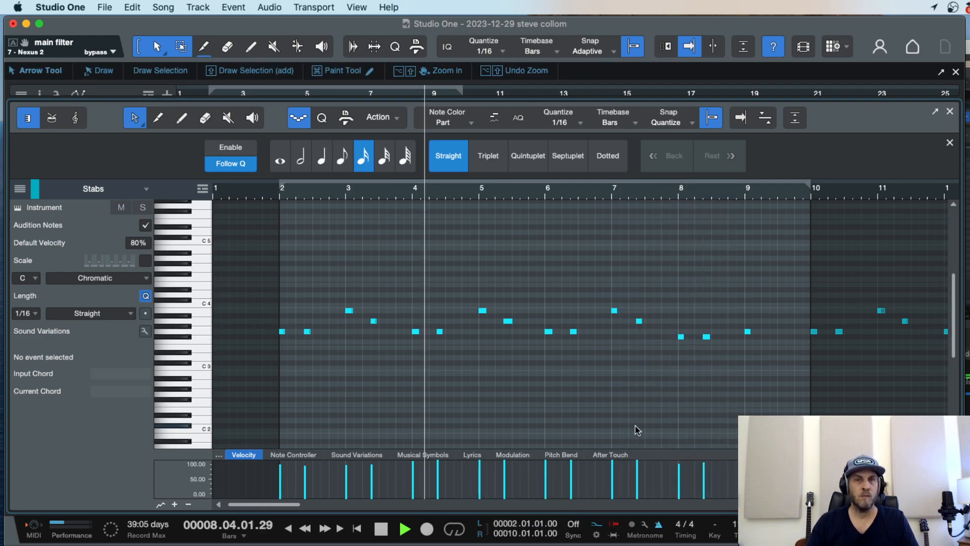
pyautogui.press('F2')
pyautogui.press('w')
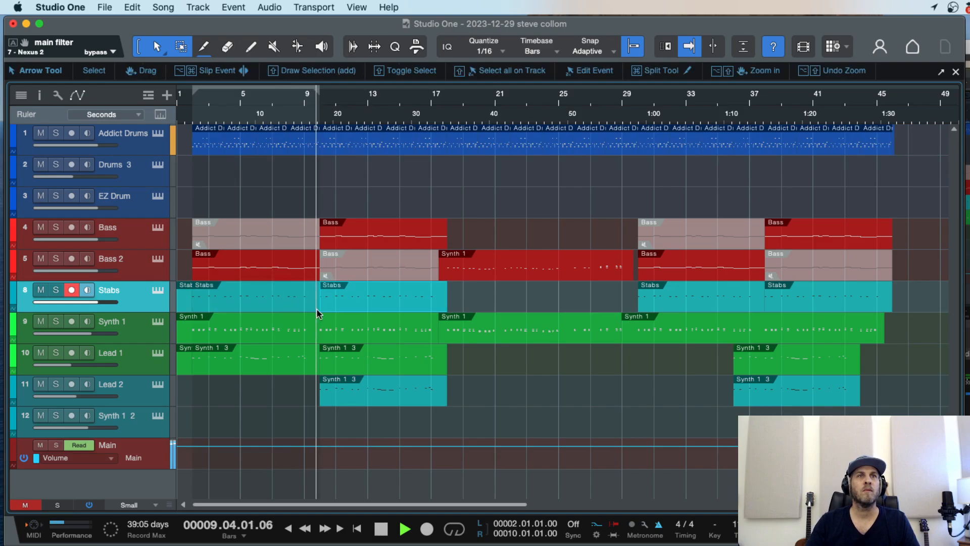
pyautogui.moveTo(377, 306); pyautogui.dragTo(694, 292)
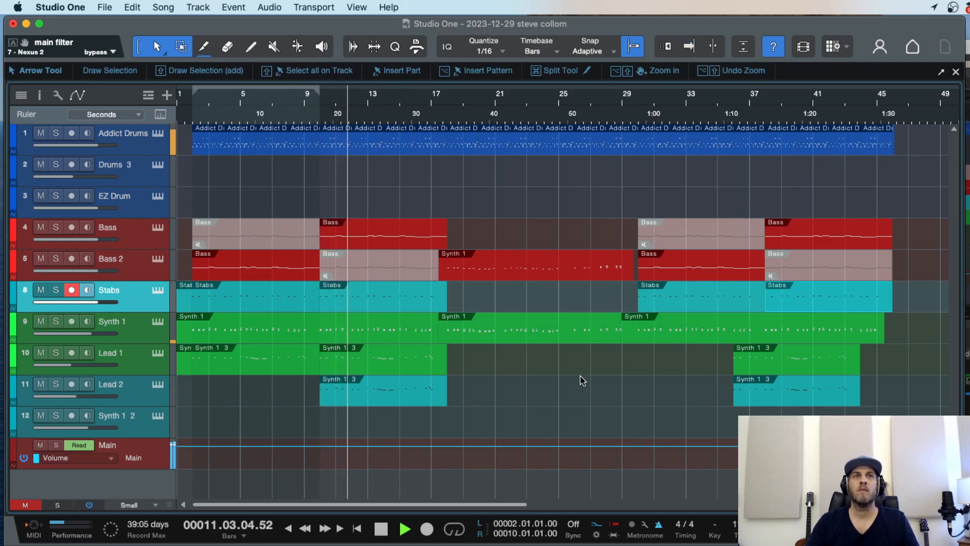
pyautogui.press('space')
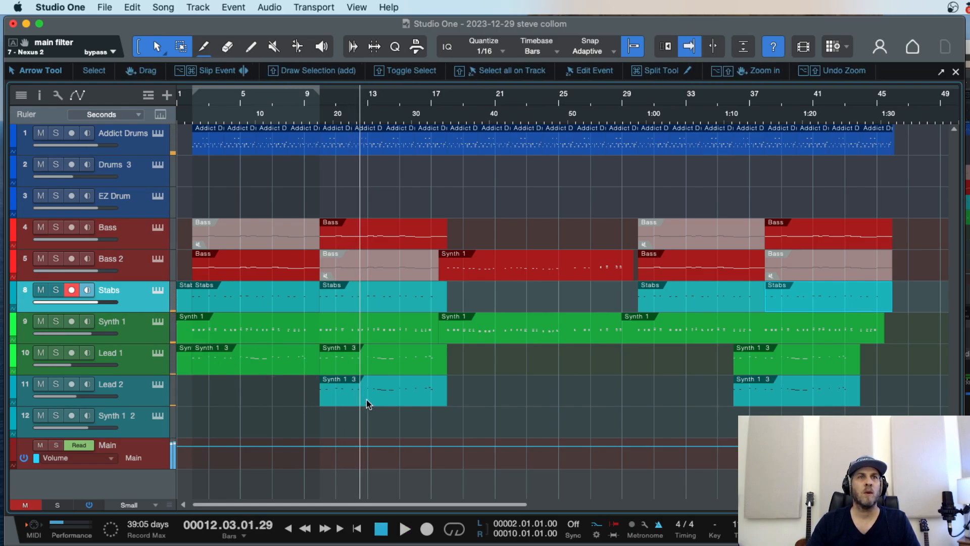
# Step: During playback, set the volumes of Lead 2 to +1.9 dB, Synth 1 to -0.3 dB and Lead 1 to -23.7 dB
pyautogui.press('space')
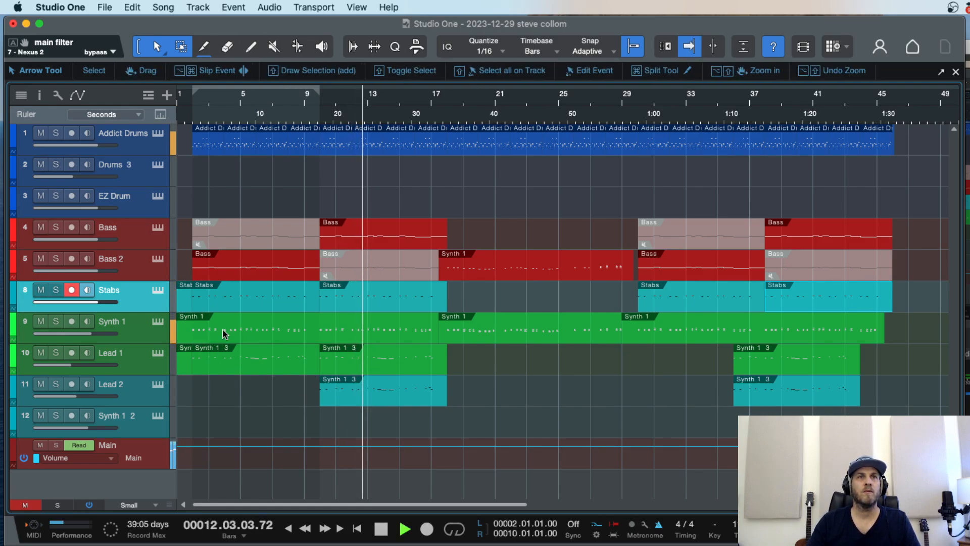
pyautogui.click(86, 396)
pyautogui.moveTo(87, 396); pyautogui.dragTo(87, 368)
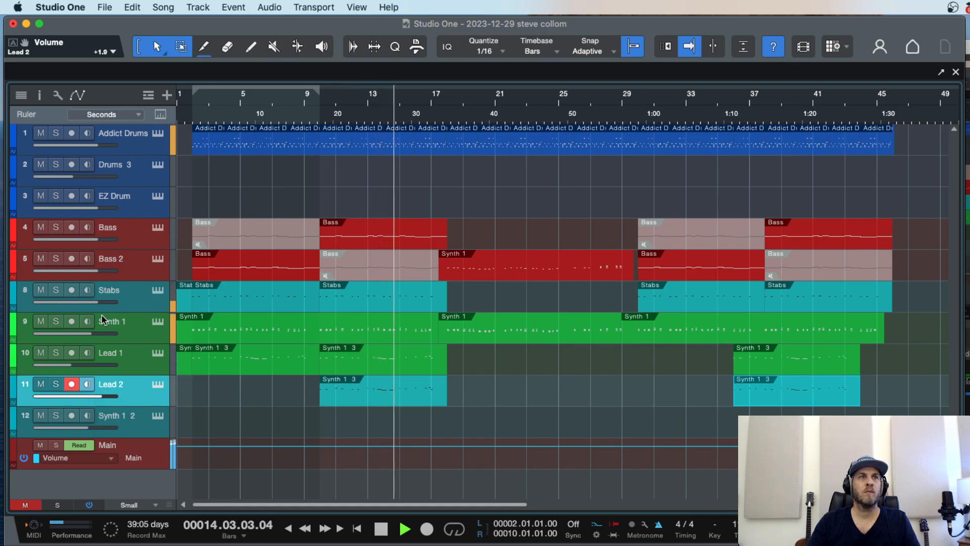
pyautogui.moveTo(91, 333); pyautogui.dragTo(74, 337)
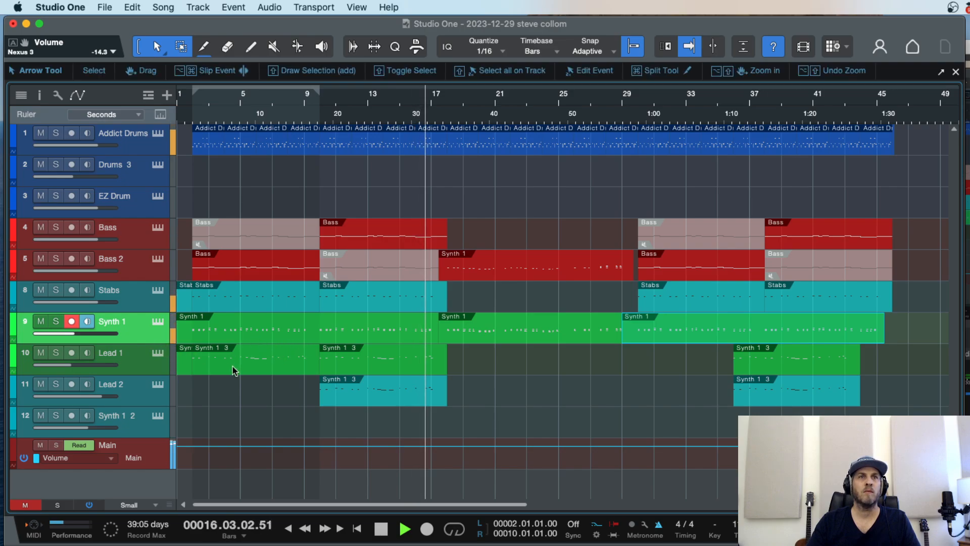
pyautogui.moveTo(81, 335); pyautogui.dragTo(96, 331)
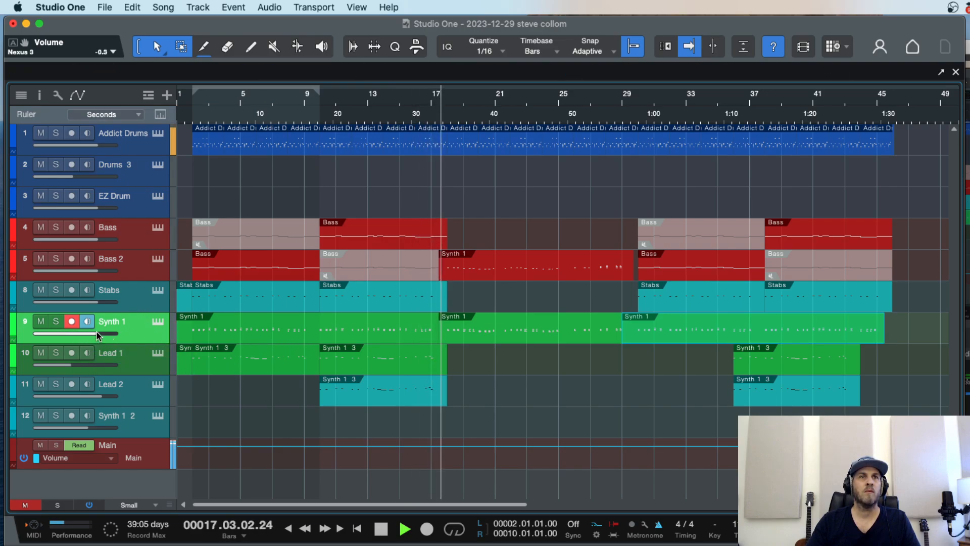
pyautogui.moveTo(64, 365); pyautogui.dragTo(64, 365)
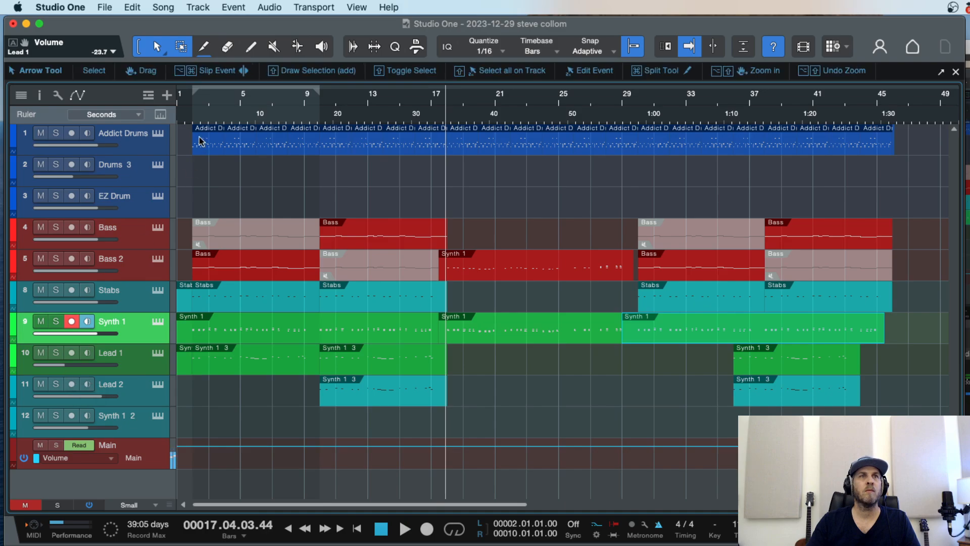
# Step: Play from bar 3, briefly solo Lead 1, and set the volumes of Lead 1 to -4.7 dB and Lead 2 to +0.5 dB
pyautogui.click(209, 117)
pyautogui.press('space')
pyautogui.click(67, 353)
pyautogui.click(56, 353)
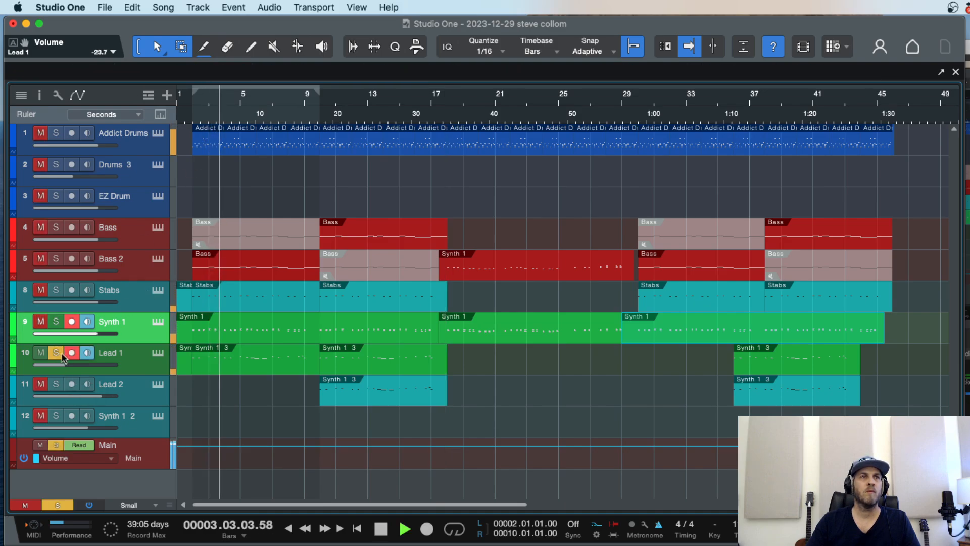
pyautogui.click(56, 352)
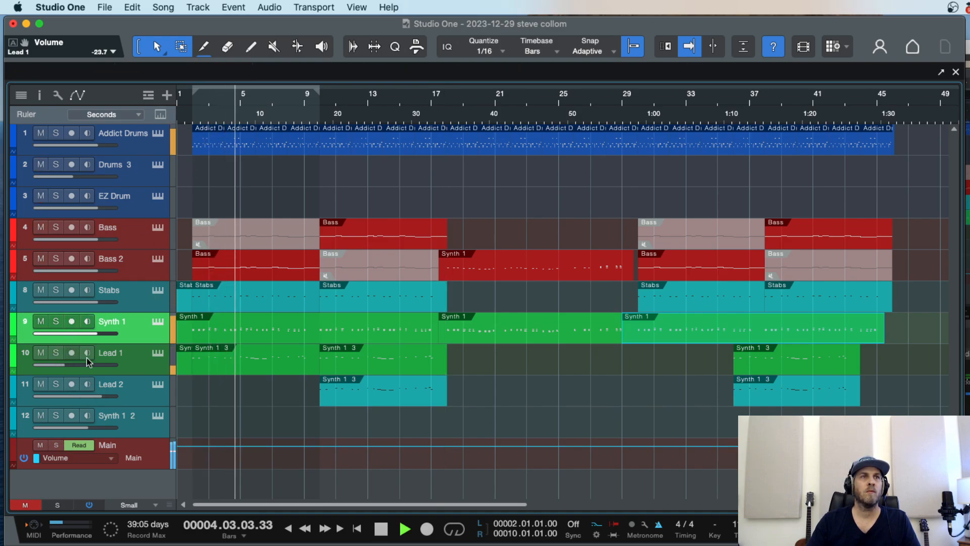
pyautogui.moveTo(68, 365); pyautogui.dragTo(100, 397)
pyautogui.press('space')
# Step: Select the Lead 1 and Lead 2 tracks together and colour them cyan
pyautogui.click(124, 356)
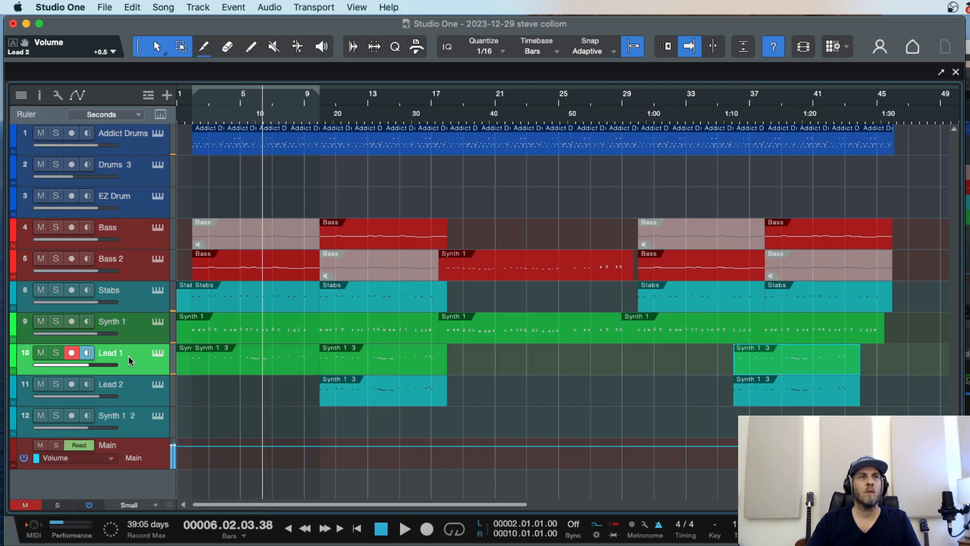
pyautogui.click(130, 393)
pyautogui.click(14, 368)
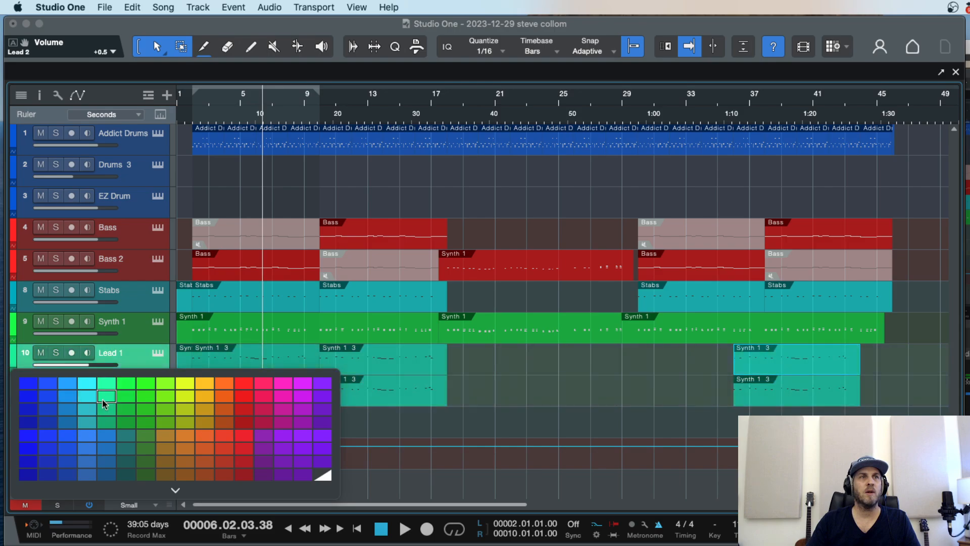
pyautogui.click(91, 384)
# Step: Open the mixer, rename the Synth 1 track's Nexus 3 channel as Synth and return to the arrangement
pyautogui.click(136, 332)
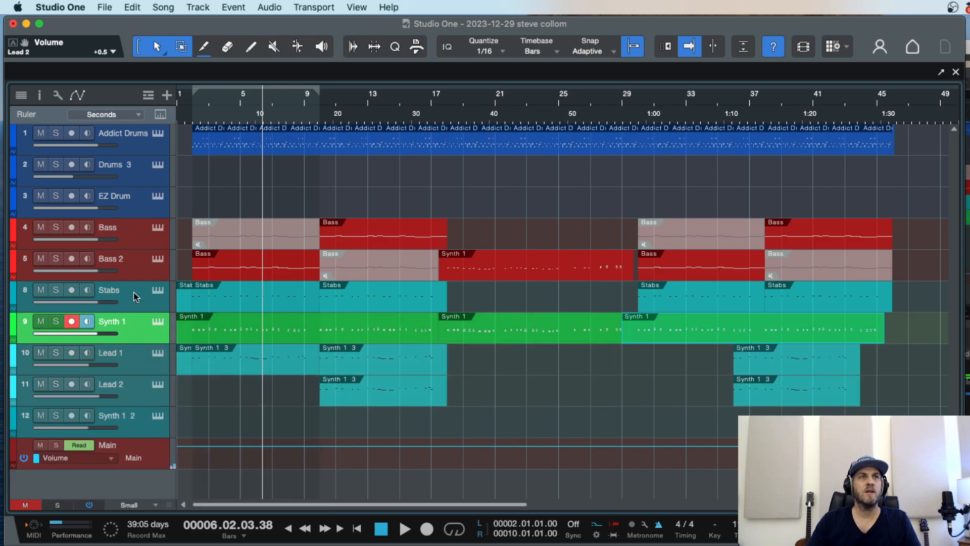
pyautogui.press('F3')
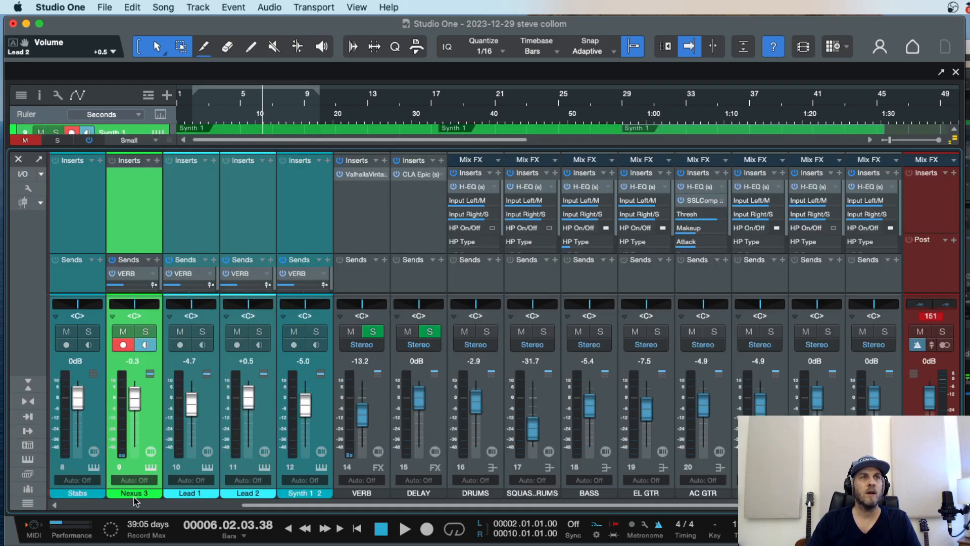
pyautogui.press('F2')
pyautogui.press('F2')
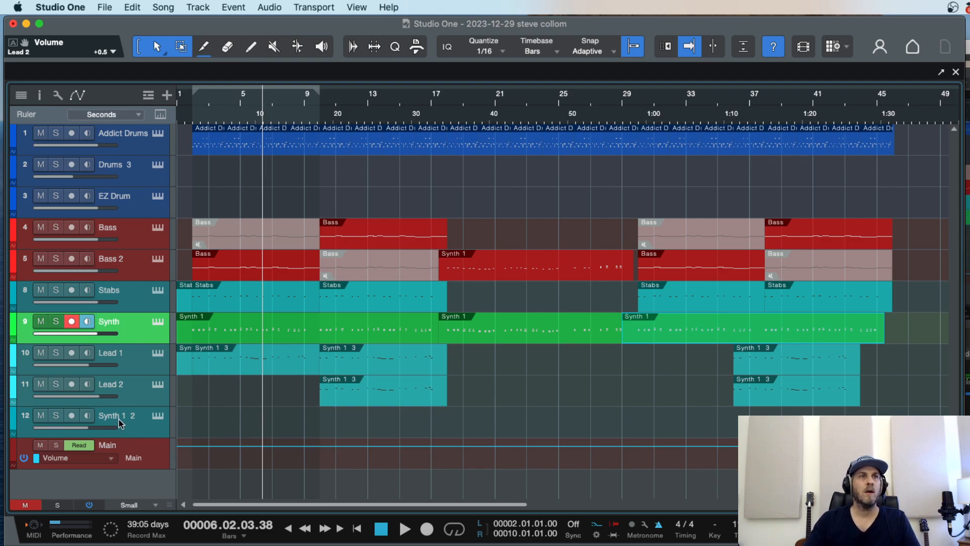
# Step: Select the Lead 1 and Lead 2 tracks together and colour them dark blue
pyautogui.click(140, 424)
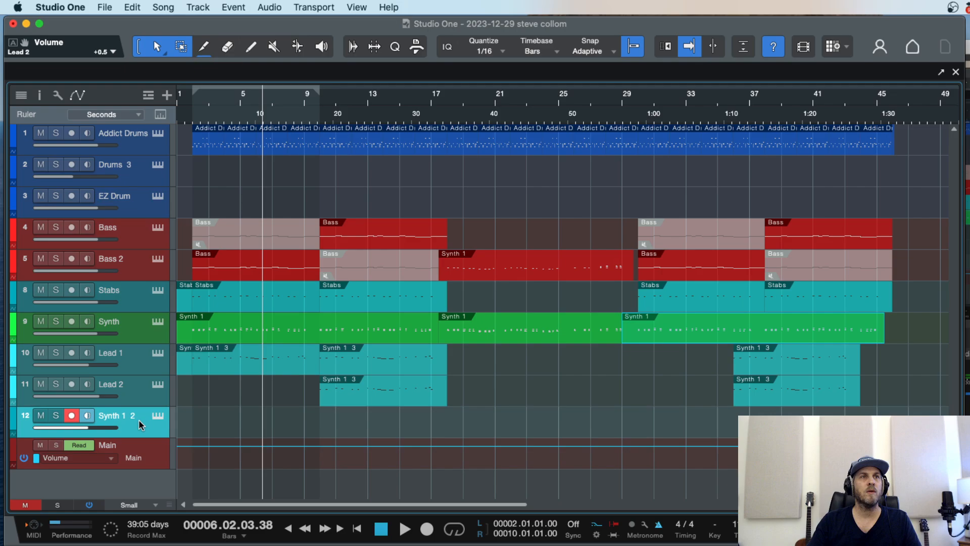
pyautogui.click(128, 393)
pyautogui.keyDown('shift'); pyautogui.click(126, 362); pyautogui.keyUp('shift')
pyautogui.click(14, 359)
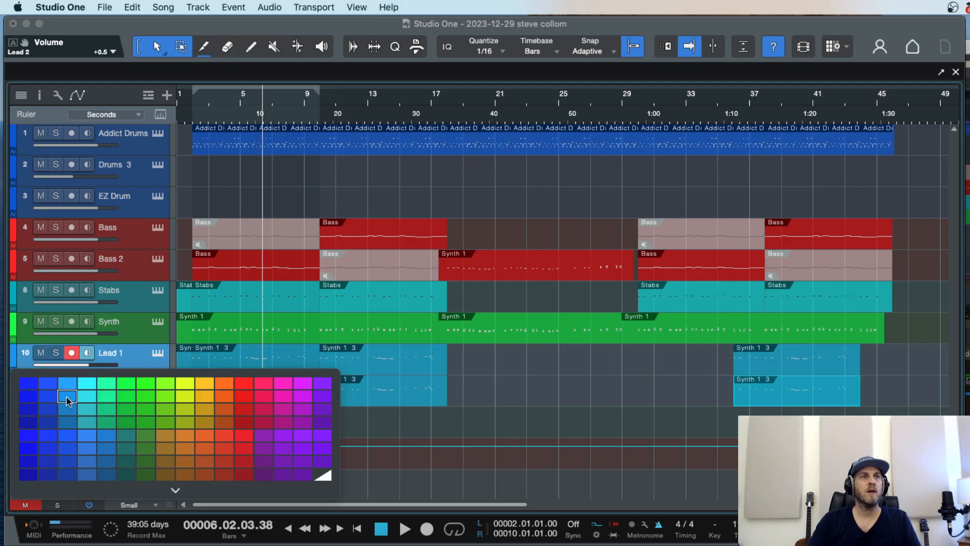
pyautogui.click(70, 433)
# Step: Move the Synth 1 2 track directly below Synth, colour both tracks green and select the Stabs track
pyautogui.click(140, 424)
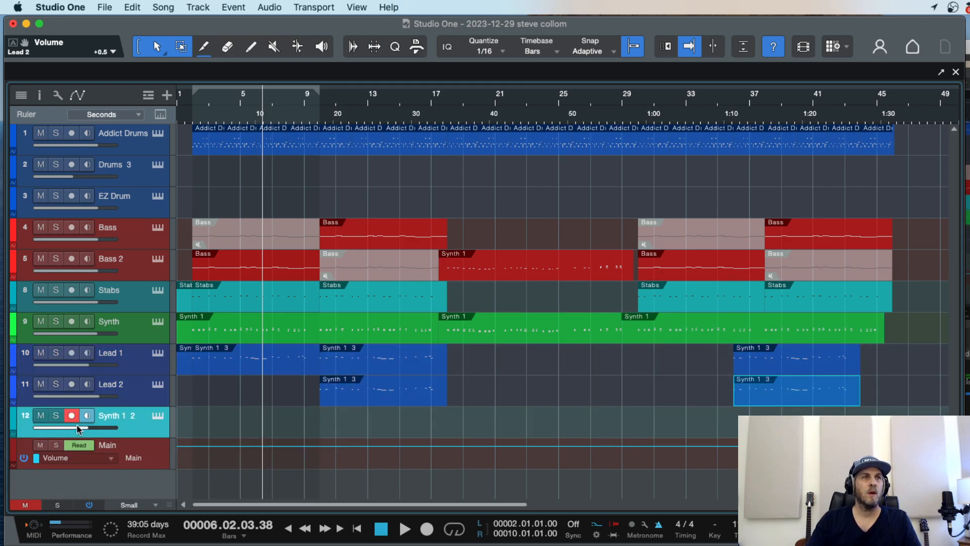
pyautogui.moveTo(125, 419); pyautogui.dragTo(117, 353)
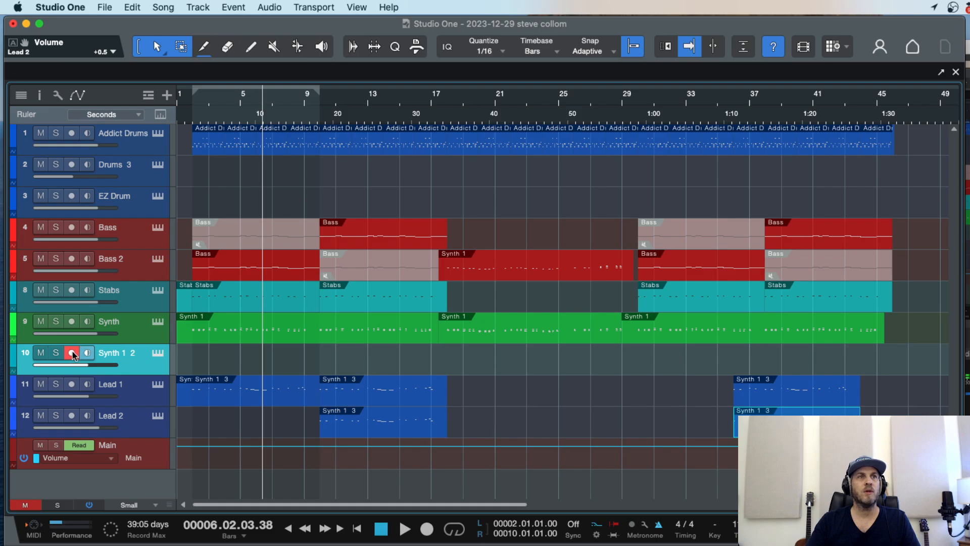
pyautogui.click(128, 328)
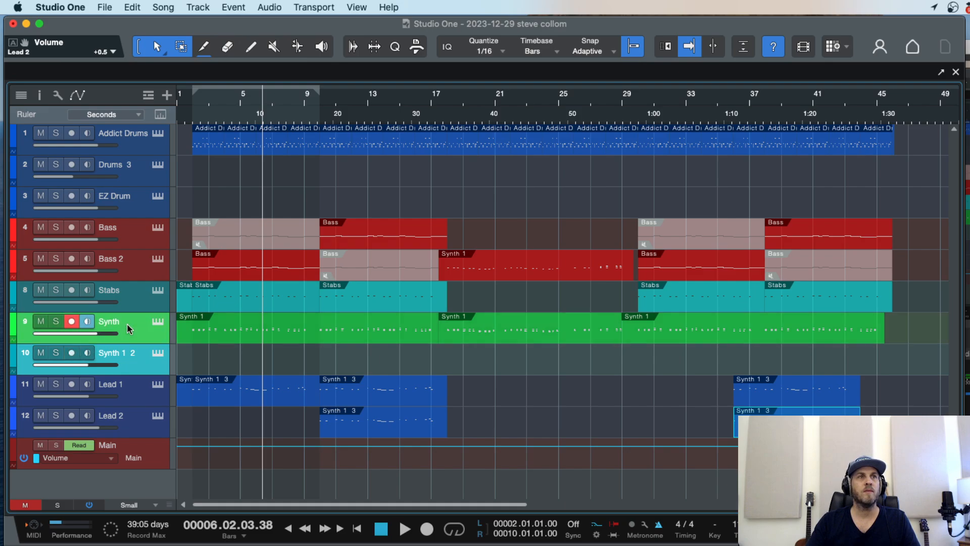
pyautogui.click(13, 329)
pyautogui.click(123, 350)
pyautogui.click(136, 293)
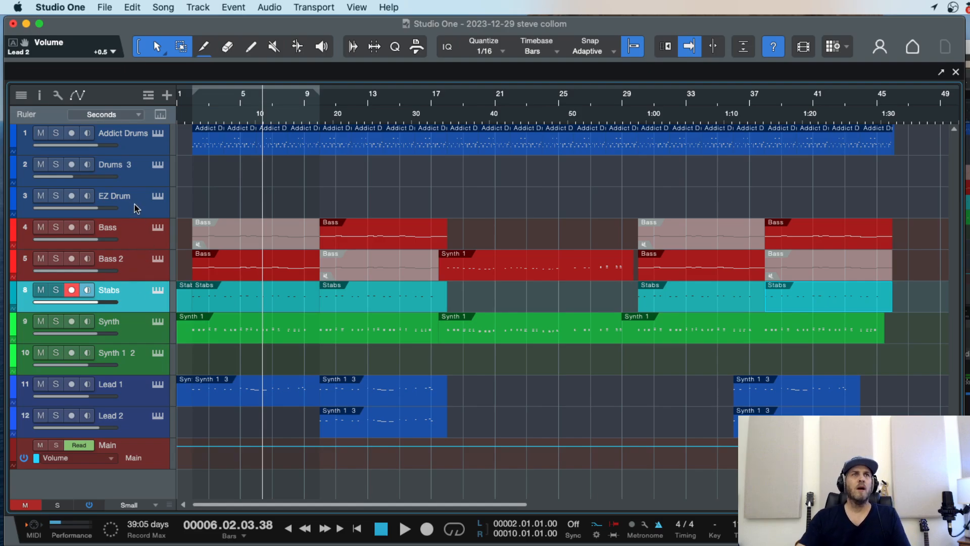
pyautogui.press(',')
pyautogui.press('e')
pyautogui.press('e')
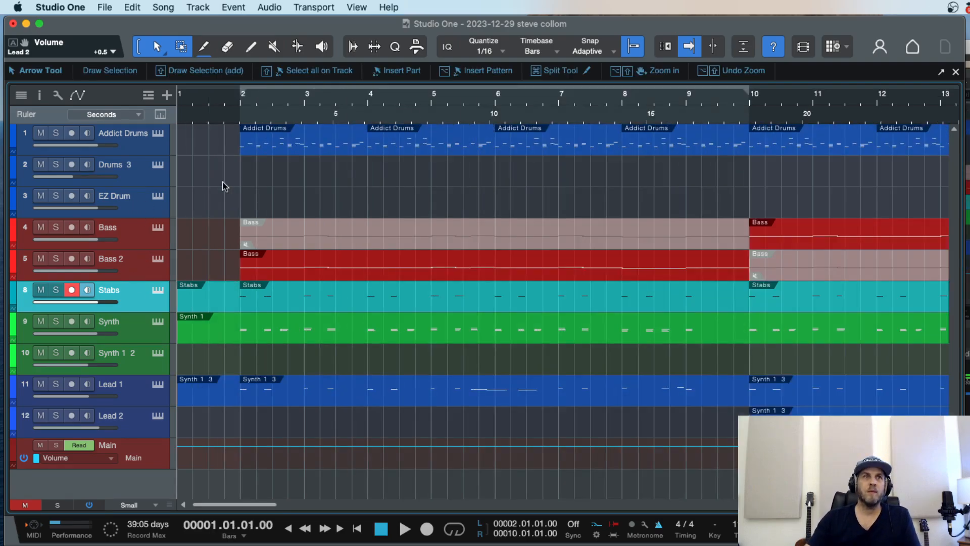
pyautogui.press('w')
pyautogui.press('w')
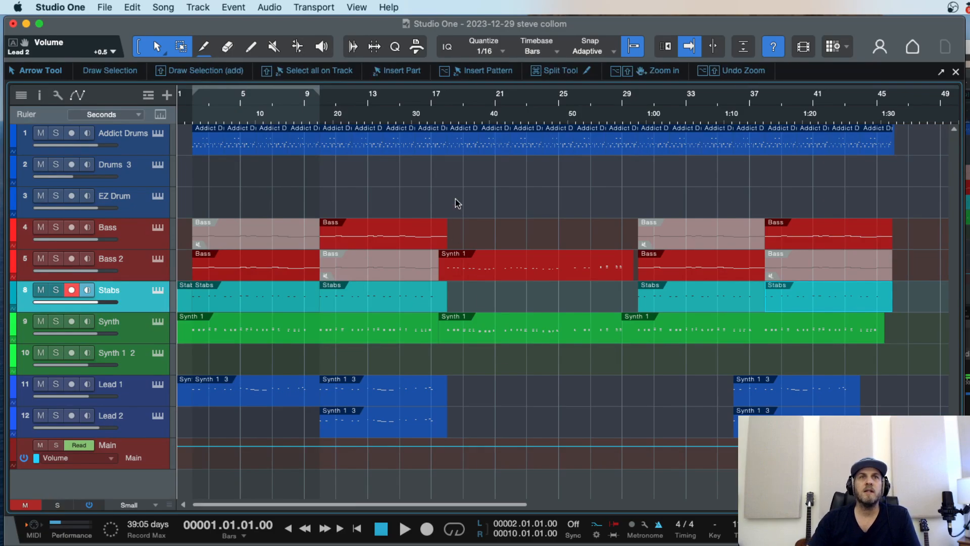
# Step: Duplicate the Synth track directly below itself with its own Nexus instrument and clear the copy's events
pyautogui.click(128, 356)
pyautogui.click(129, 327)
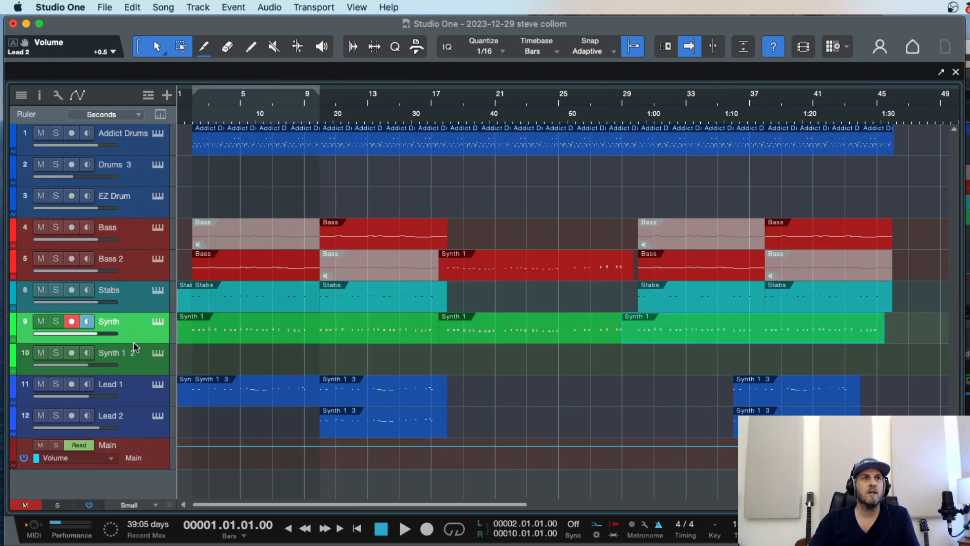
pyautogui.moveTo(134, 343); pyautogui.dragTo(134, 342)
pyautogui.press('w')
pyautogui.moveTo(551, 357); pyautogui.dragTo(141, 360)
pyautogui.press('Delete')
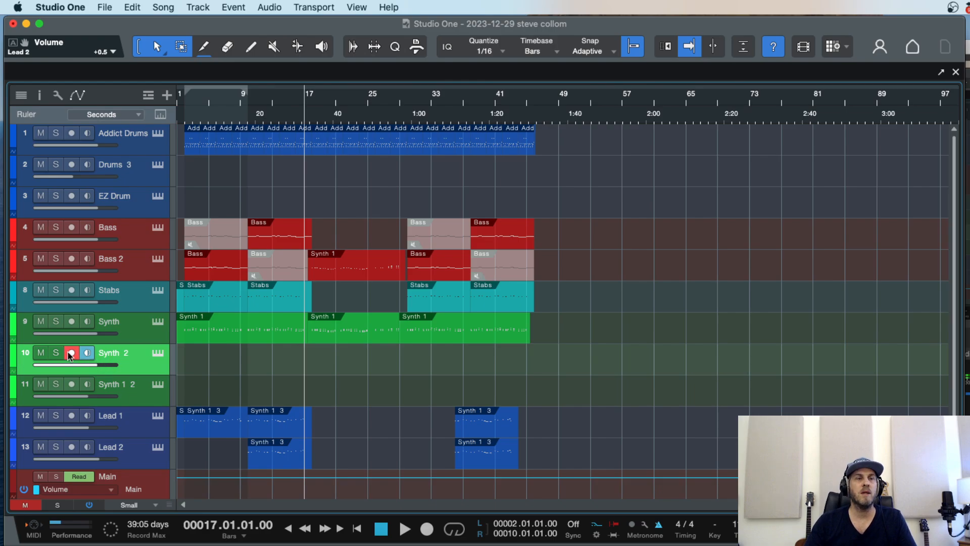
# Step: Open the Nexus instrument on the Synth 2 track, load the Sprites preset from Swedish House Pads and close the plug-in
pyautogui.click(157, 354)
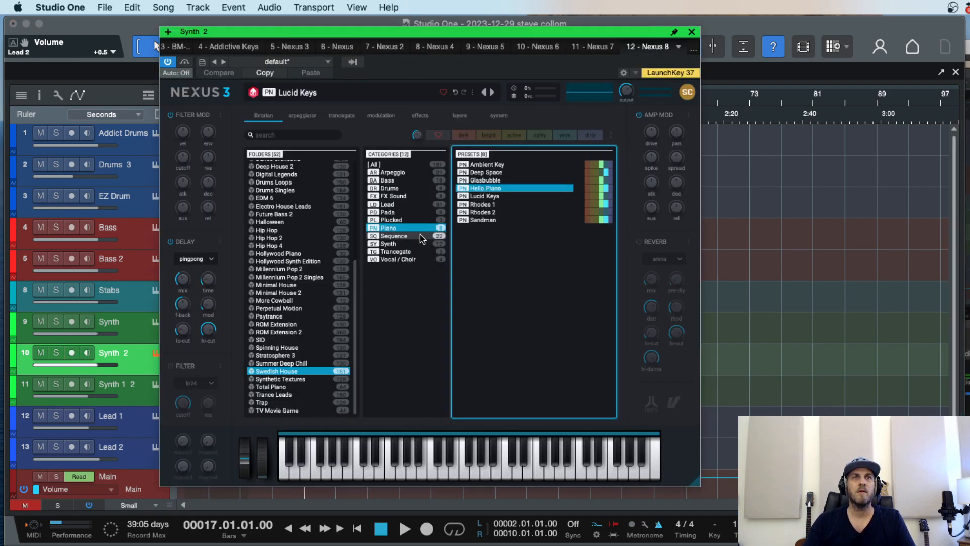
pyautogui.click(389, 212)
pyautogui.click(482, 164)
pyautogui.click(479, 172)
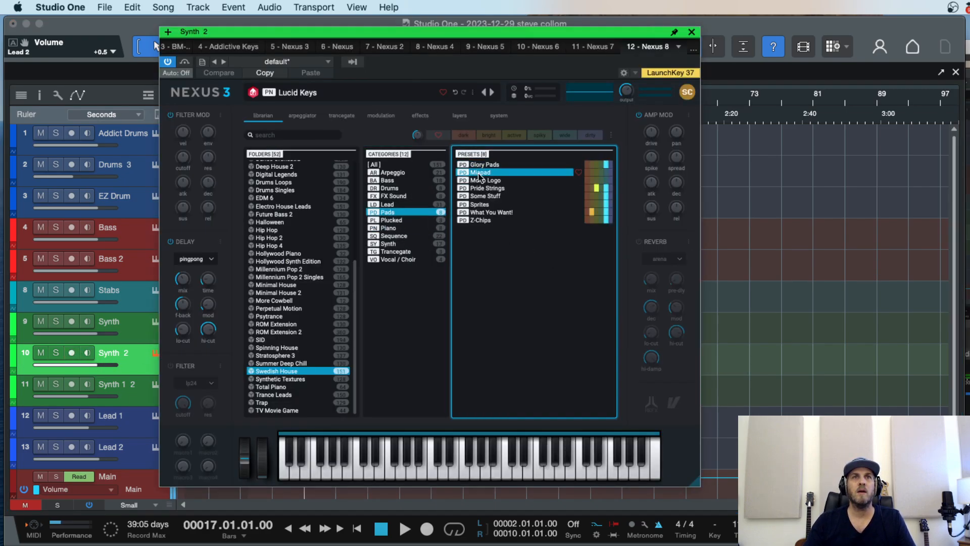
pyautogui.click(481, 180)
pyautogui.press('Down')
pyautogui.press('Down')
pyautogui.press('Down')
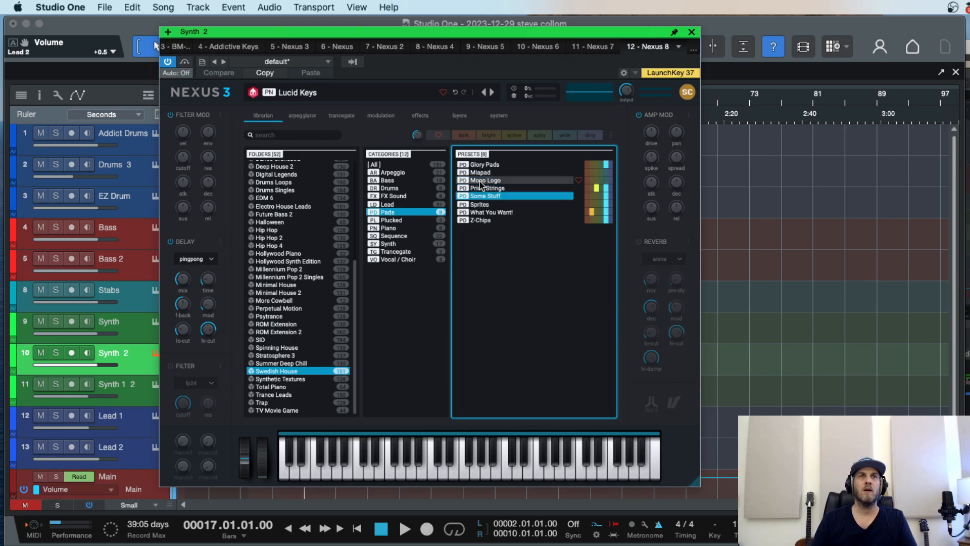
pyautogui.press('Down')
pyautogui.press('Down')
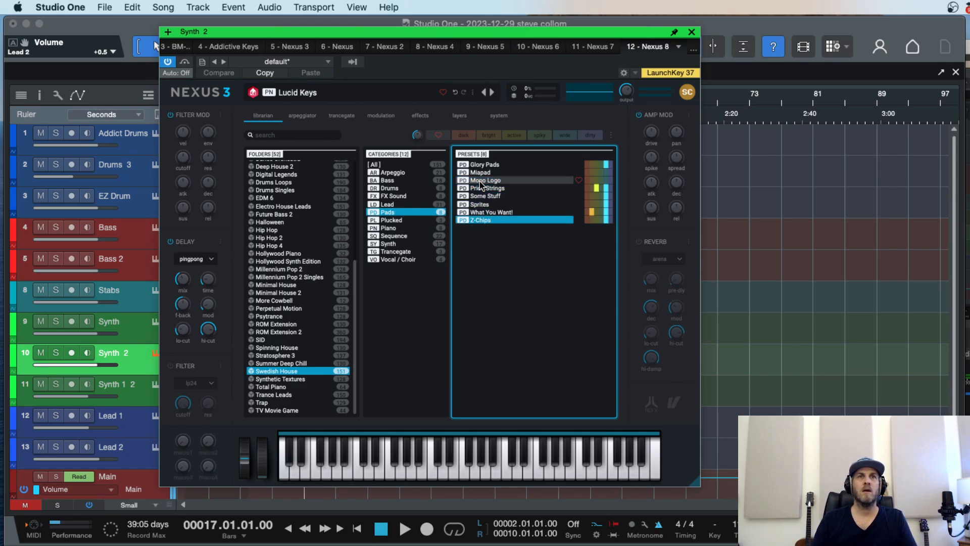
pyautogui.press('Up')
pyautogui.press('Up')
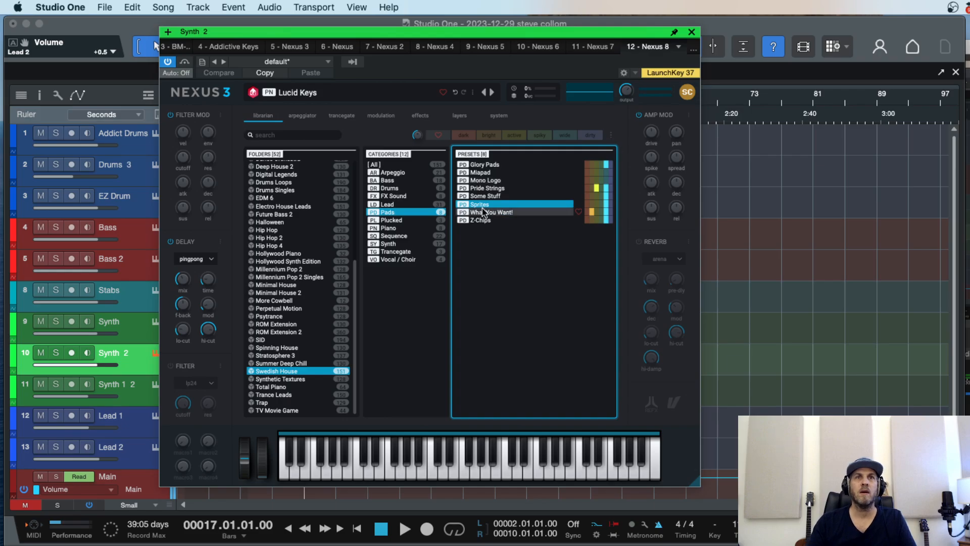
pyautogui.doubleClick(482, 207)
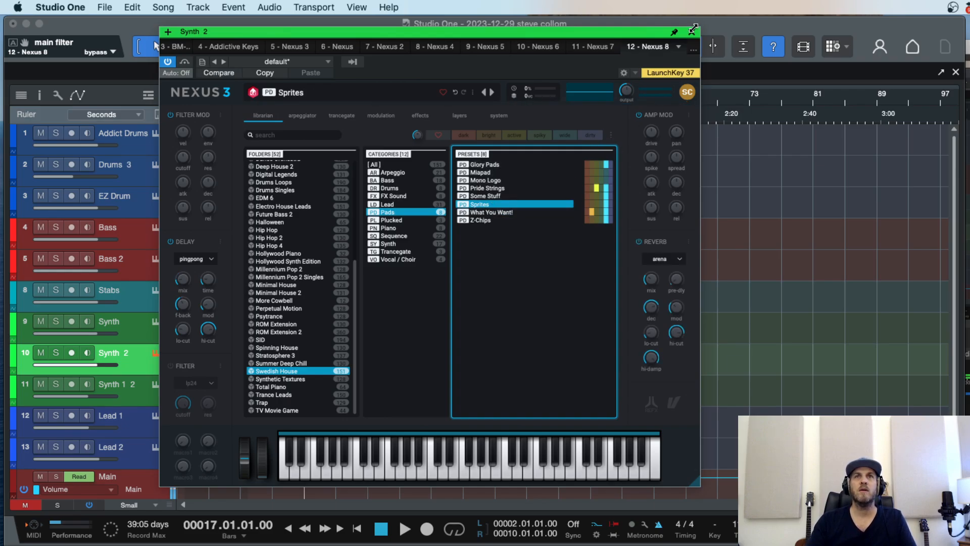
pyautogui.click(691, 31)
# Step: Try to record a pad part on the Synth 2 track from bar 17
pyautogui.press('e')
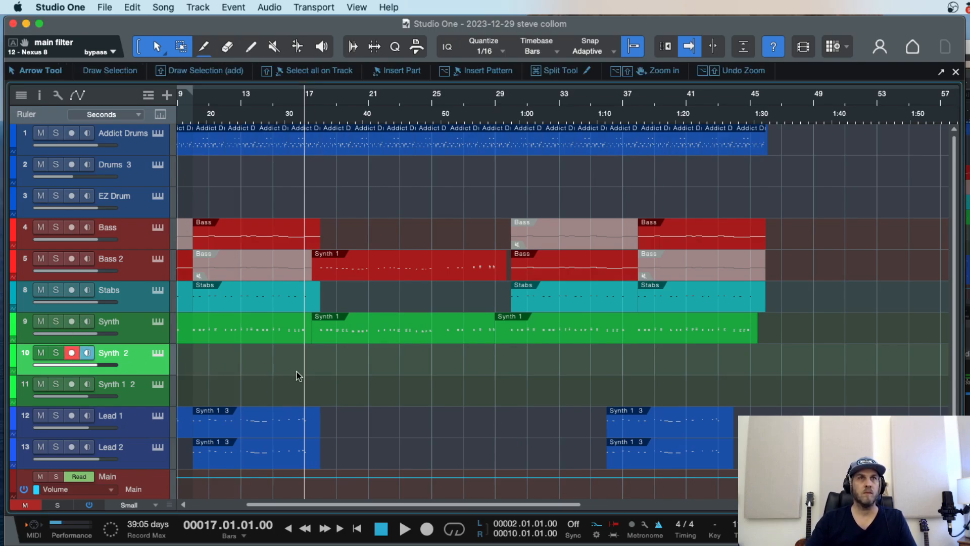
pyautogui.press('KP_Multiply')
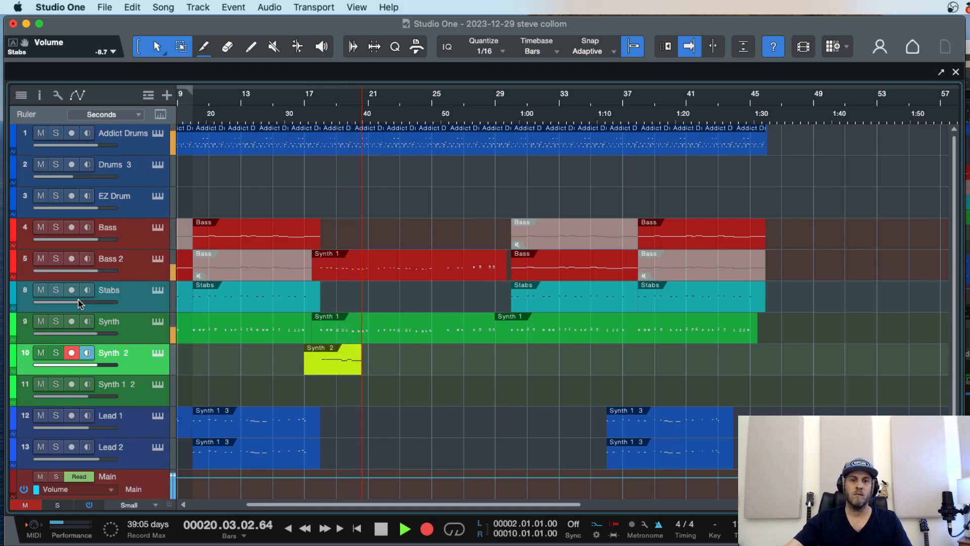
pyautogui.press('space')
pyautogui.press('super+z')
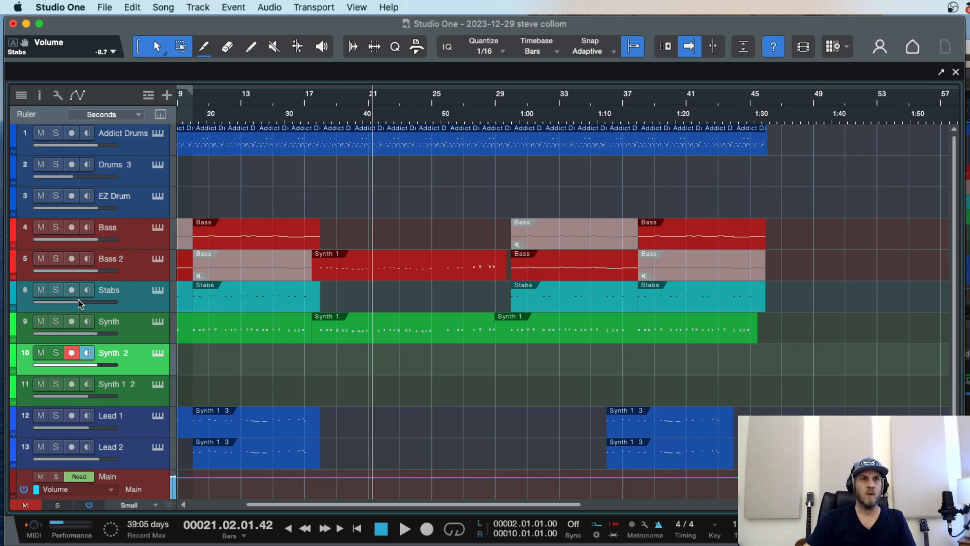
# Step: Enlarge the Addict Drums track, open its bar 18 event in the note editor and delete the two high notes above C4
pyautogui.moveTo(152, 155); pyautogui.dragTo(162, 227)
pyautogui.click(350, 208)
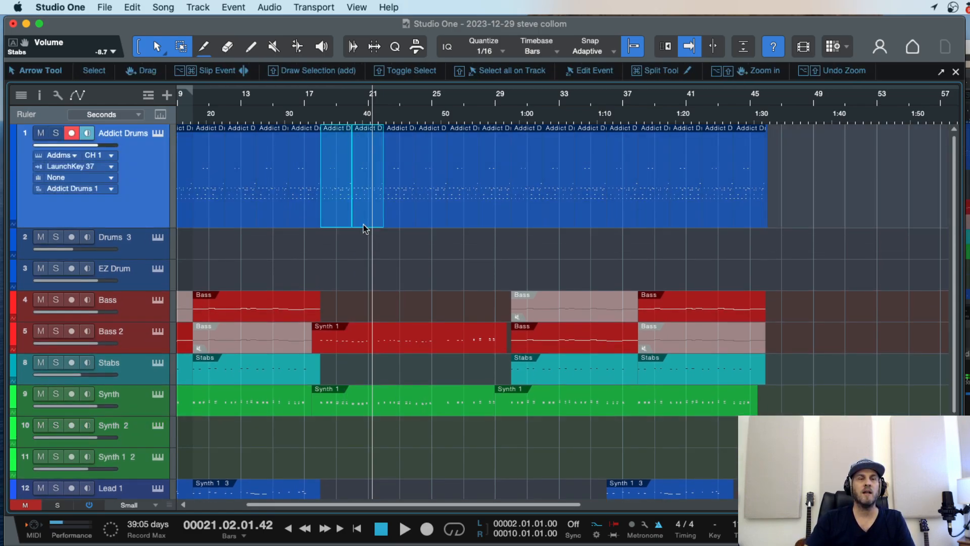
pyautogui.click(329, 115)
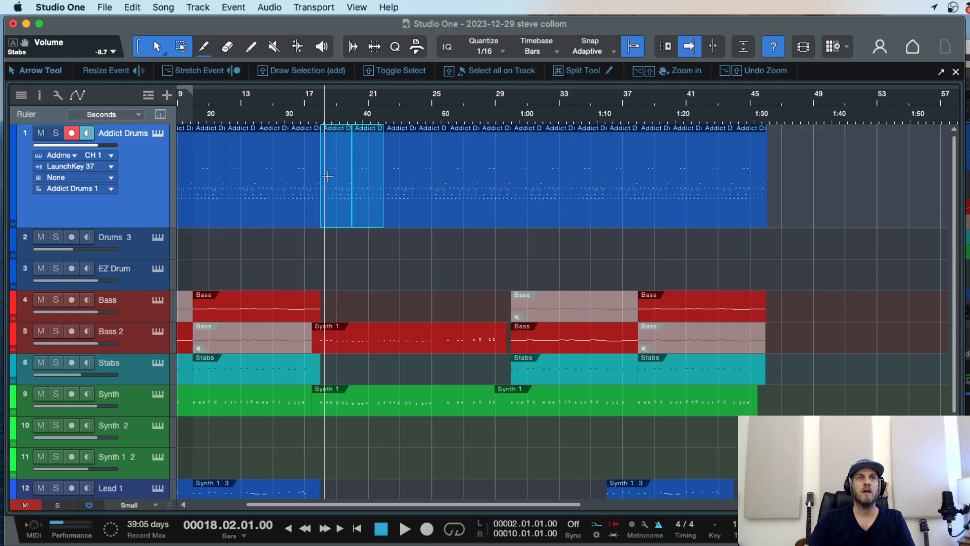
pyautogui.press('e')
pyautogui.click(355, 256)
pyautogui.click(340, 220)
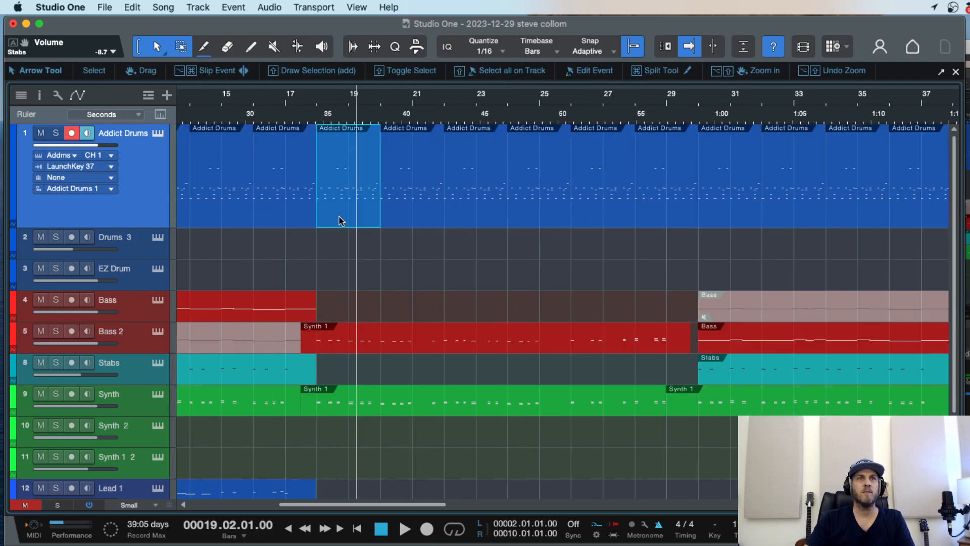
pyautogui.doubleClick(340, 221)
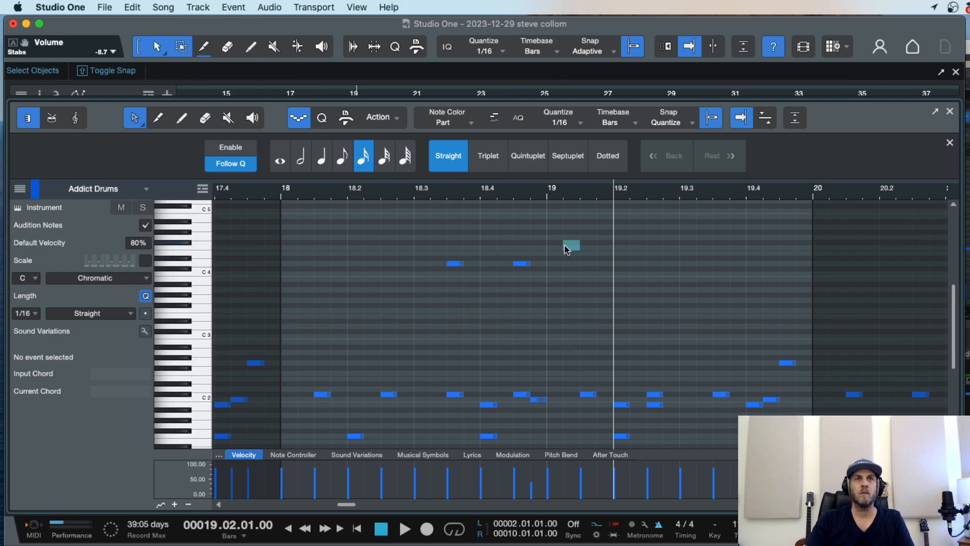
pyautogui.moveTo(579, 240); pyautogui.dragTo(429, 299)
pyautogui.press('Delete')
# Step: Play the bar 18 drum event and delete its row of notes directly below C2
pyautogui.click(283, 190)
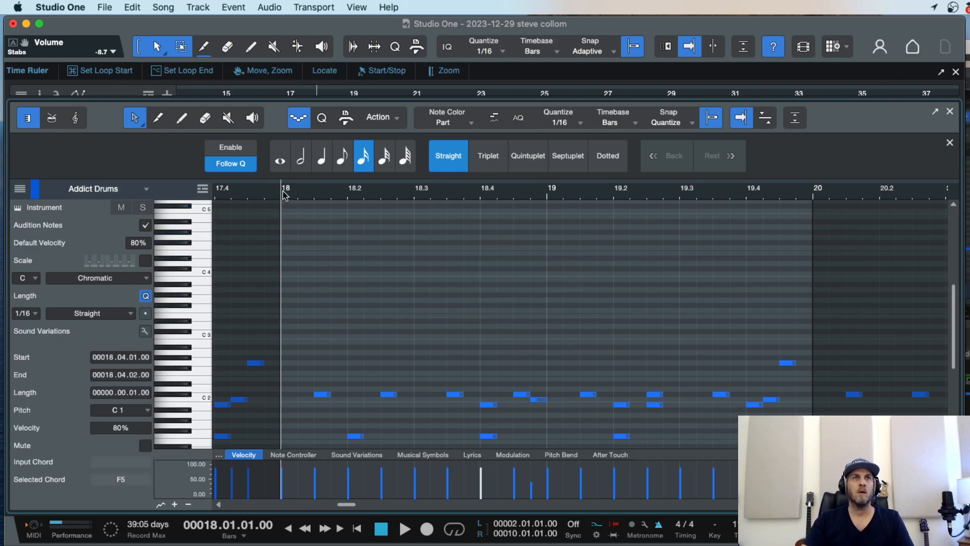
pyautogui.press('space')
pyautogui.press('w')
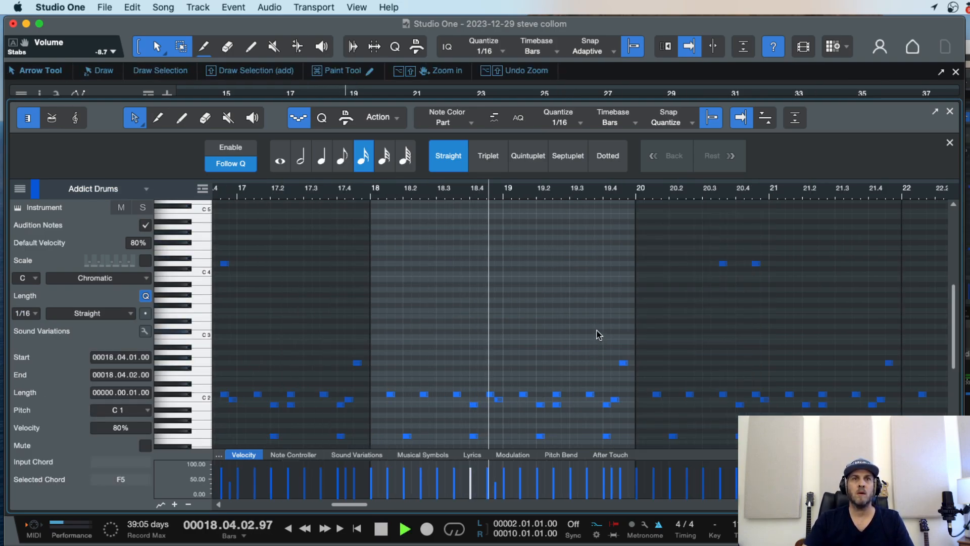
pyautogui.click(301, 190)
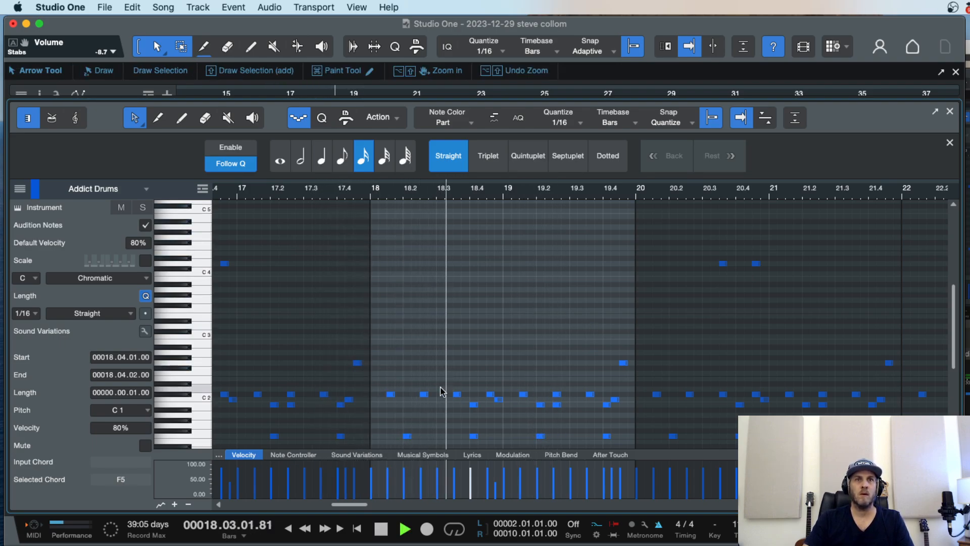
pyautogui.press('space')
pyautogui.moveTo(445, 407); pyautogui.dragTo(570, 417)
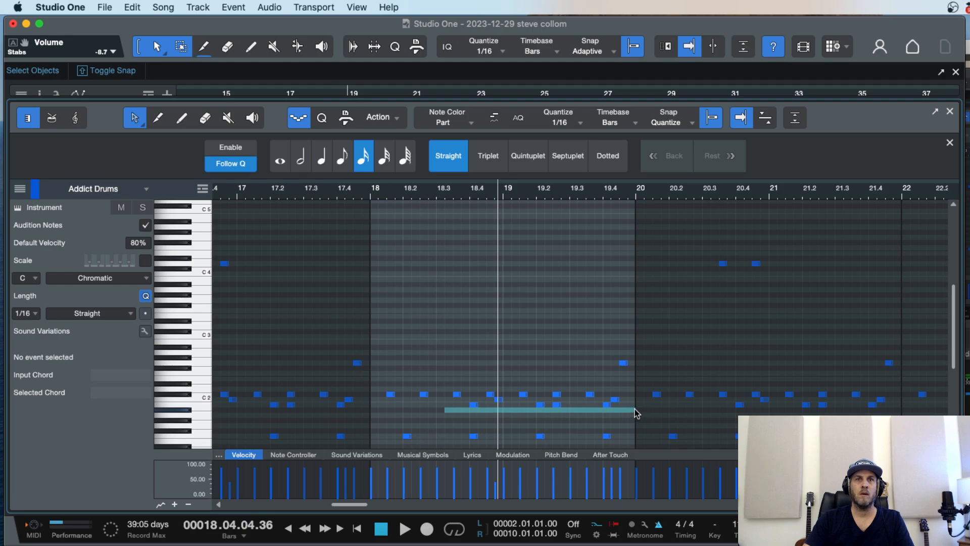
pyautogui.moveTo(632, 407); pyautogui.dragTo(633, 406)
pyautogui.press('Delete')
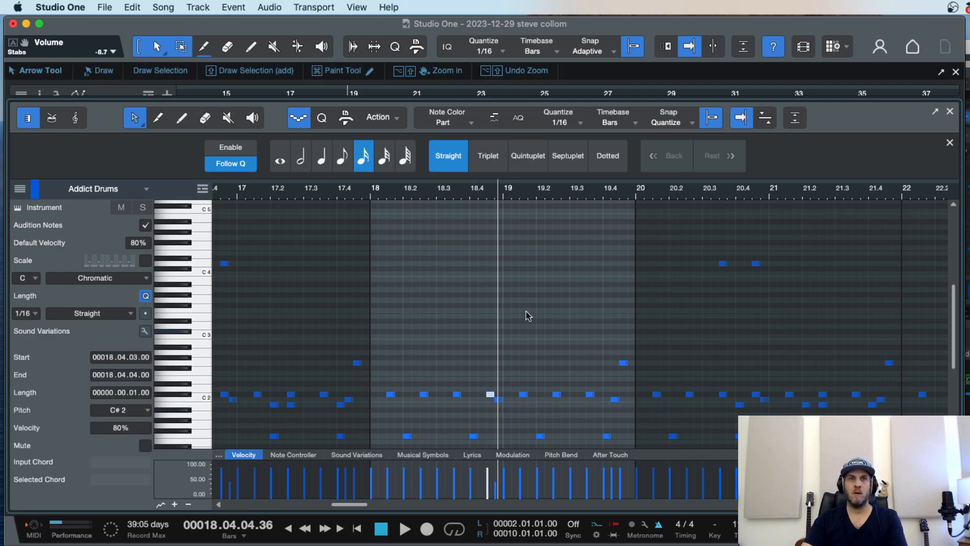
# Step: Delete the C2 note just before bar 19 and the last note above C2, move the final C2 note to C#2 and close the editor
pyautogui.click(351, 192)
pyautogui.press('space')
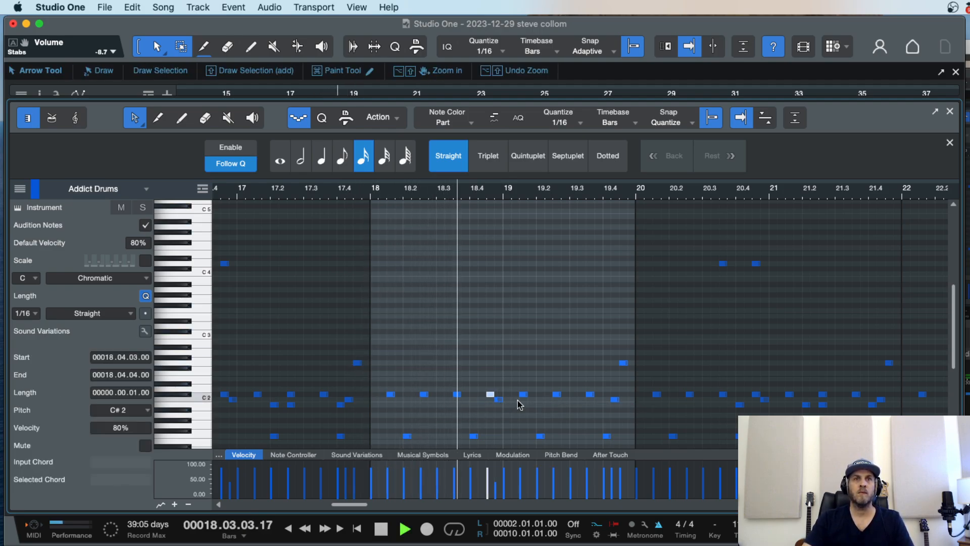
pyautogui.moveTo(519, 397); pyautogui.dragTo(498, 401)
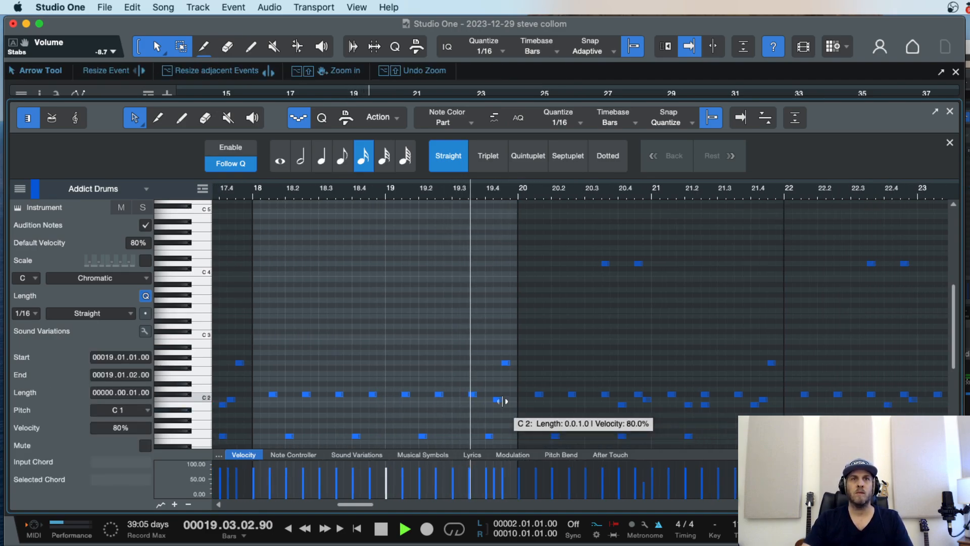
pyautogui.press('space')
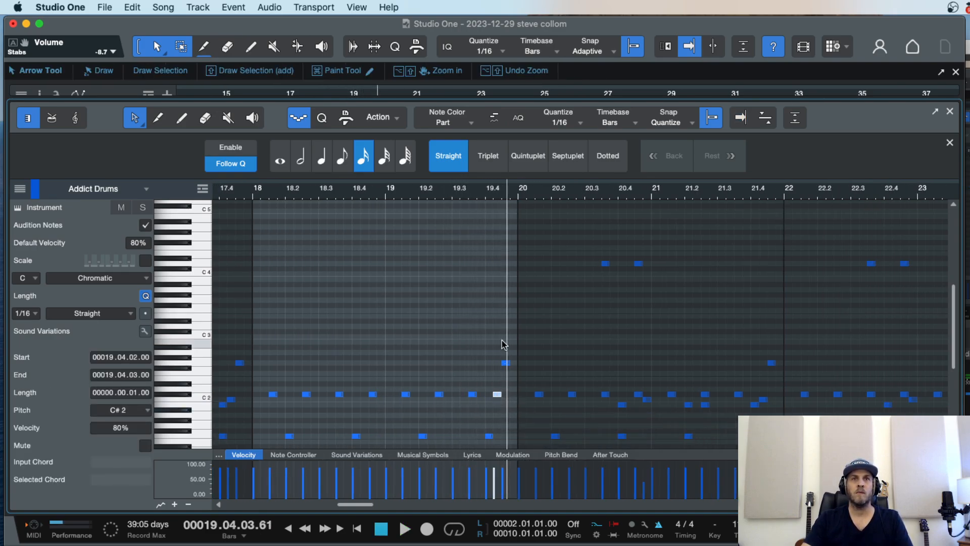
pyautogui.click(507, 363)
pyautogui.press('Delete')
pyautogui.click(236, 191)
pyautogui.press('space')
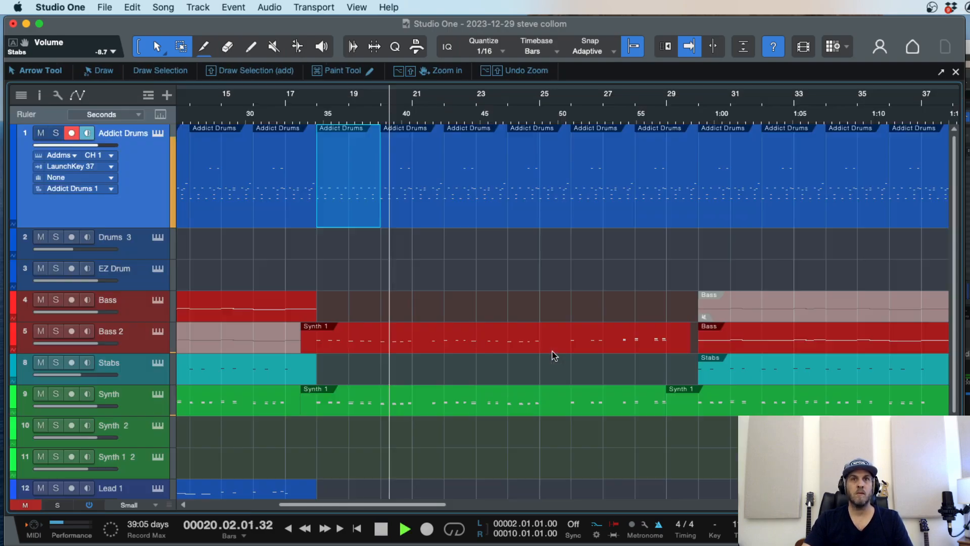
pyautogui.press('F2')
pyautogui.press('space')
# Step: Delete the five Addict Drums events between bars 20 and 30
pyautogui.click(399, 204)
pyautogui.press('Delete')
pyautogui.press('Delete')
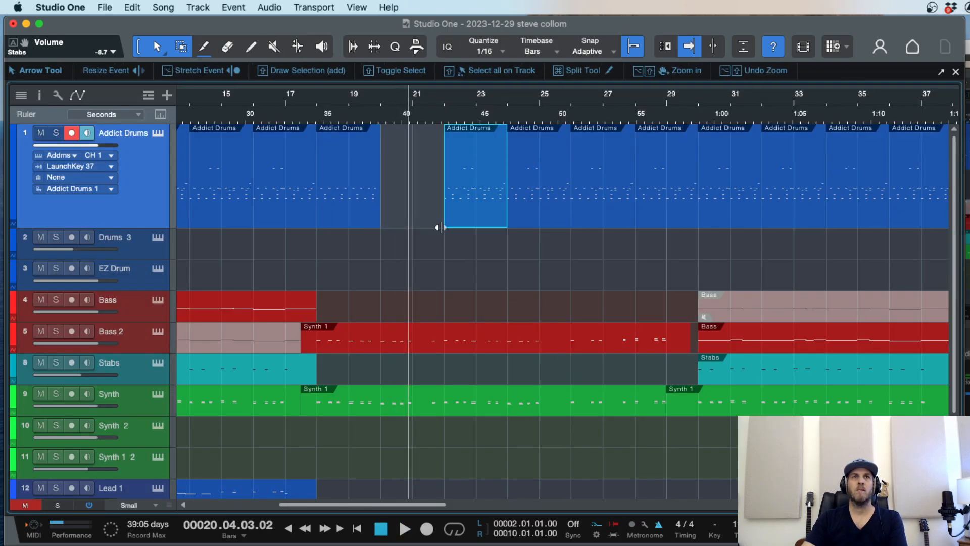
pyautogui.press('Delete')
pyautogui.press('Delete')
pyautogui.press('Delete')
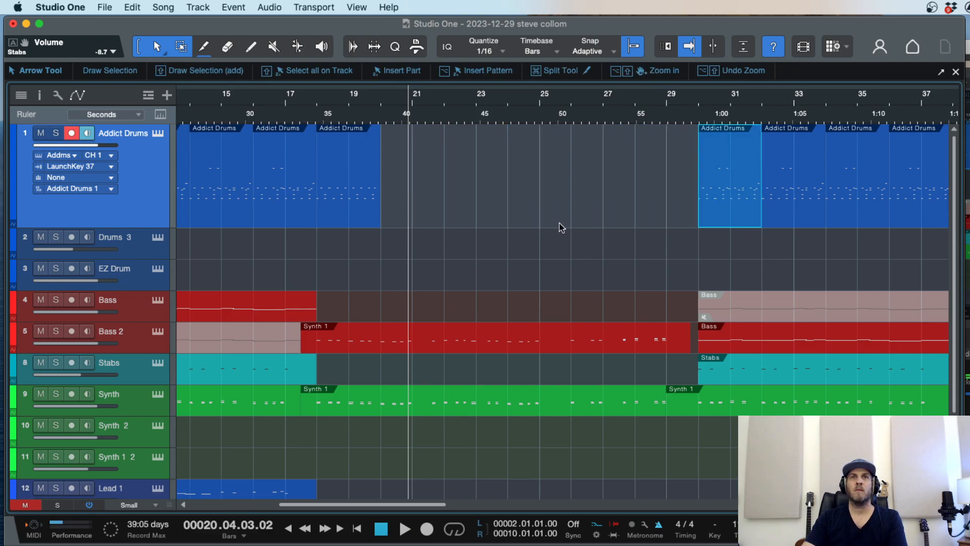
# Step: Duplicate the edited bar 18 Addict Drums event five times to fill the section up to bar 30
pyautogui.click(368, 215)
pyautogui.press('super+d')
pyautogui.press('super+d')
pyautogui.press('super+d')
pyautogui.press('super+d')
pyautogui.press('super+d')
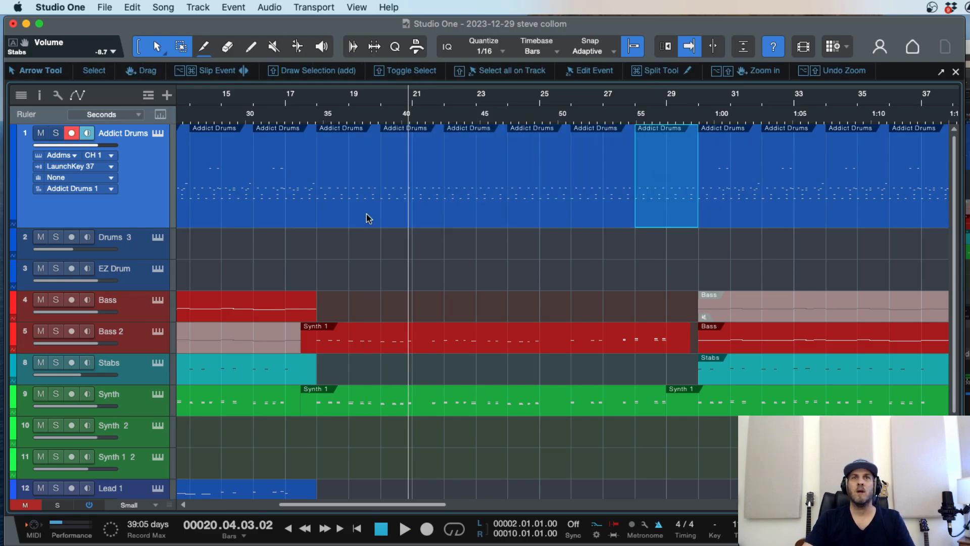
# Step: Play the arrangement from bar 17 to check how the simplified drum section works with the bass and synth
pyautogui.click(301, 111)
pyautogui.press('space')
pyautogui.press('e')
pyautogui.press('e')
pyautogui.press('e')
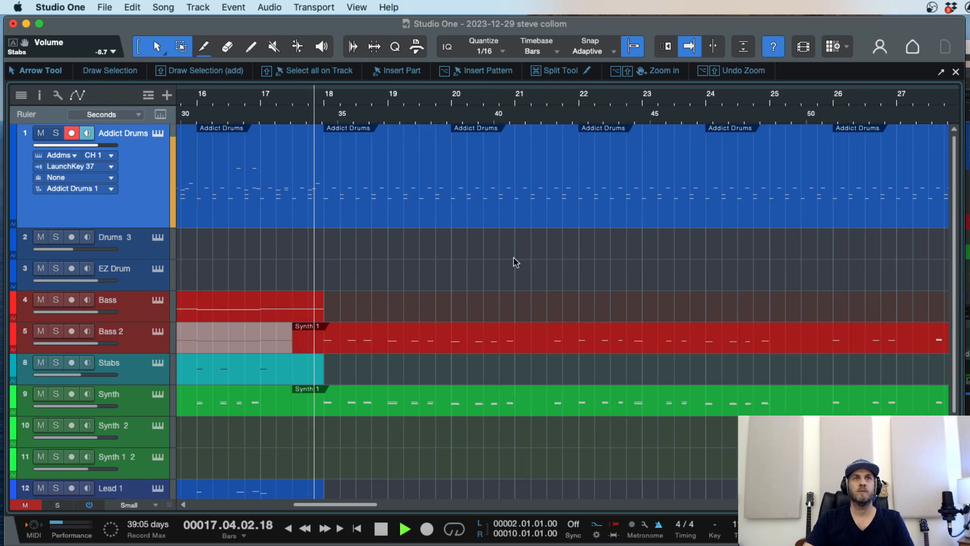
pyautogui.press('w')
pyautogui.press('w')
pyautogui.press('w')
pyautogui.press('w')
pyautogui.press('w')
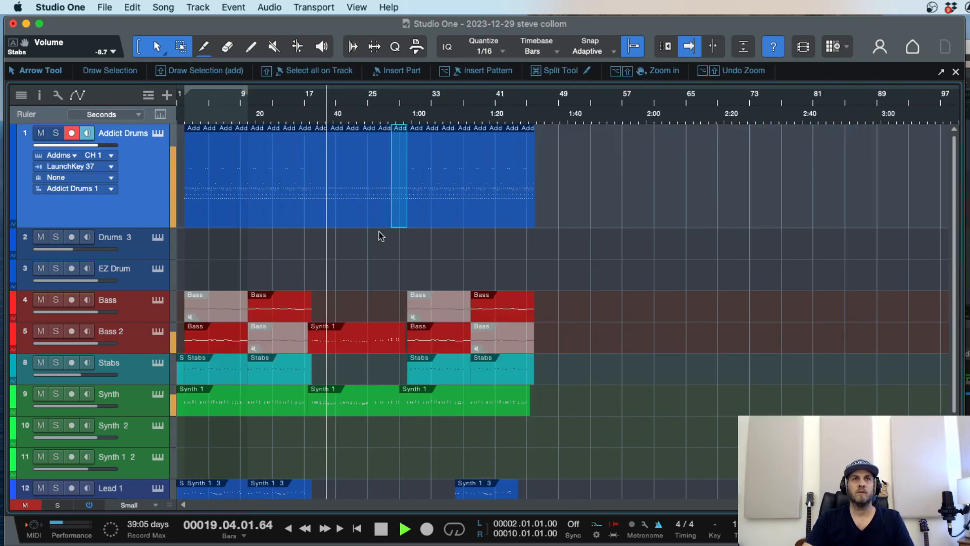
pyautogui.press('e')
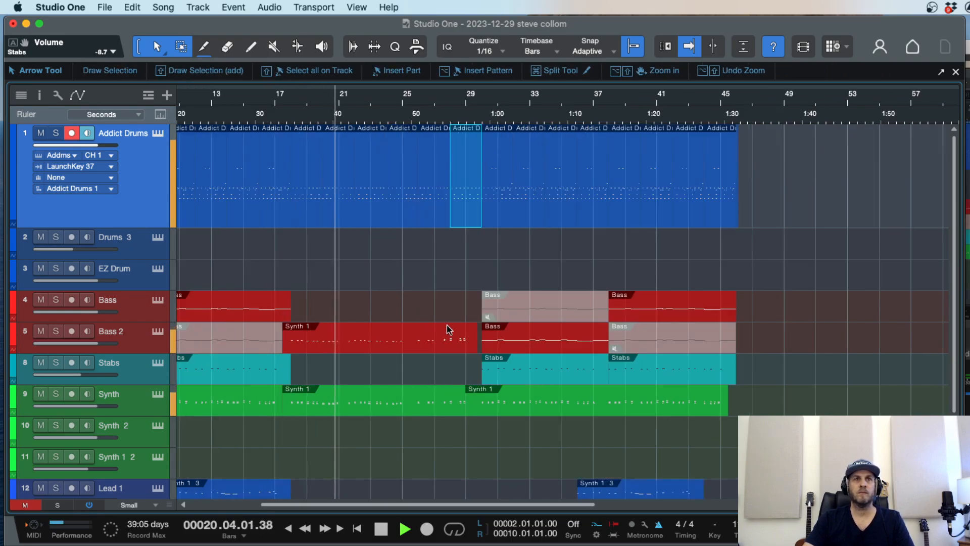
pyautogui.press('e')
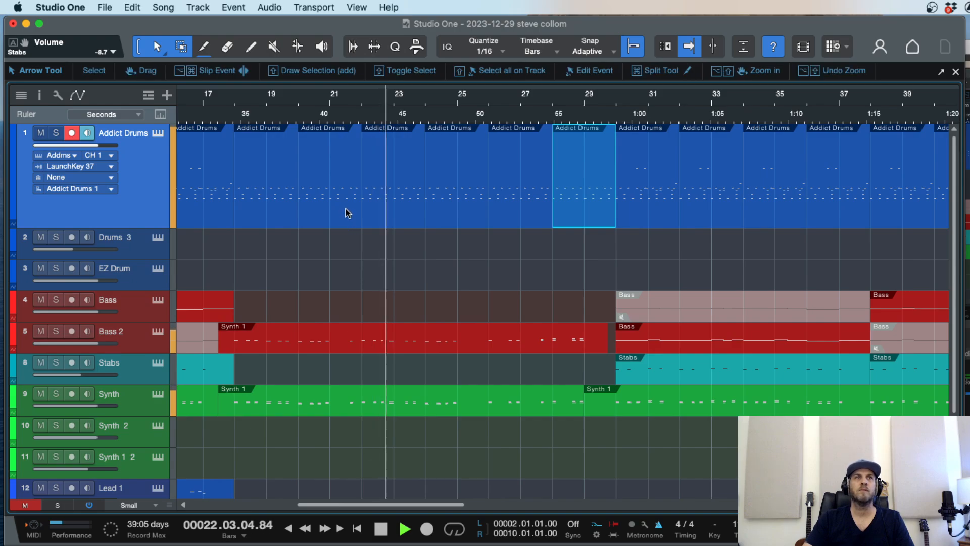
pyautogui.press('w')
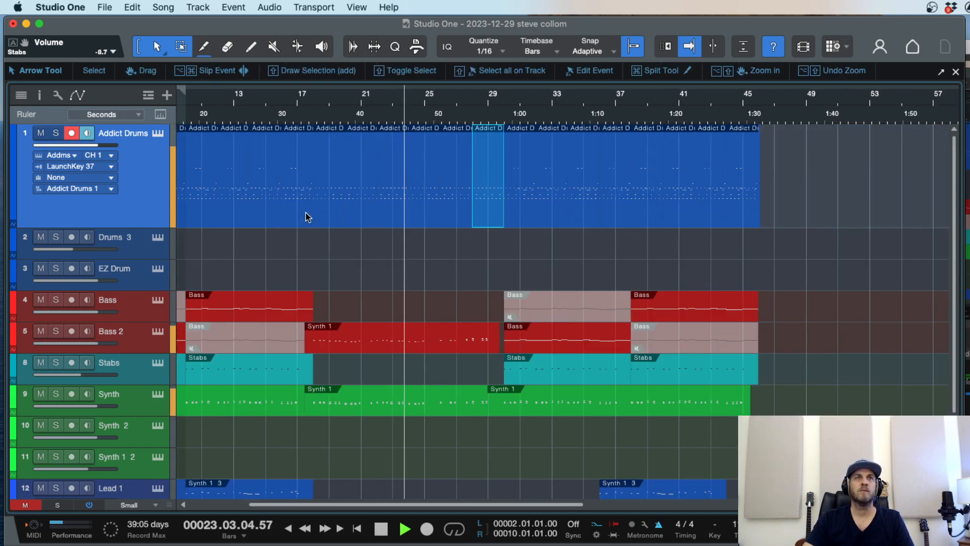
pyautogui.press('space')
# Step: Open the bar 18 Addict Drums event for editing and delete all of its F1 notes
pyautogui.doubleClick(323, 217)
pyautogui.hscroll(-5, 392, 405)
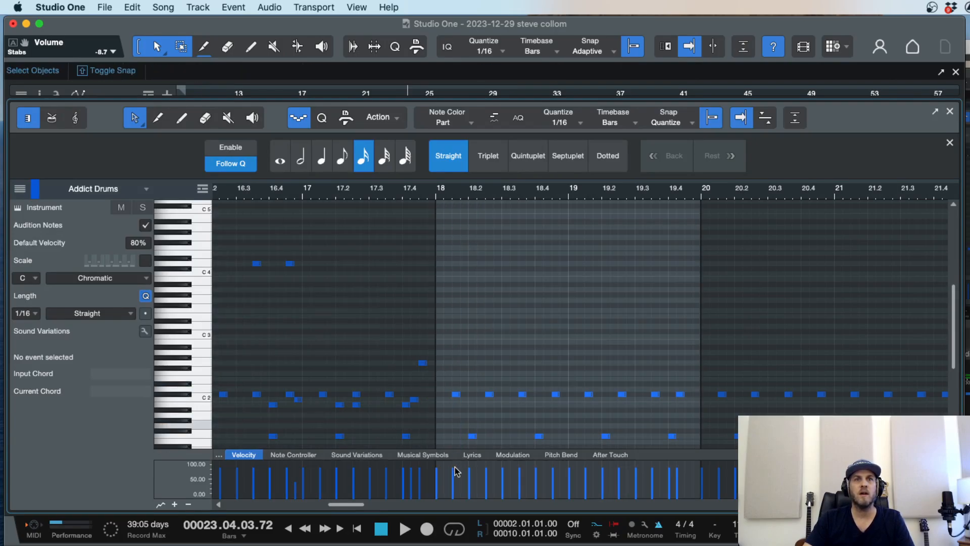
pyautogui.moveTo(451, 413); pyautogui.dragTo(513, 445)
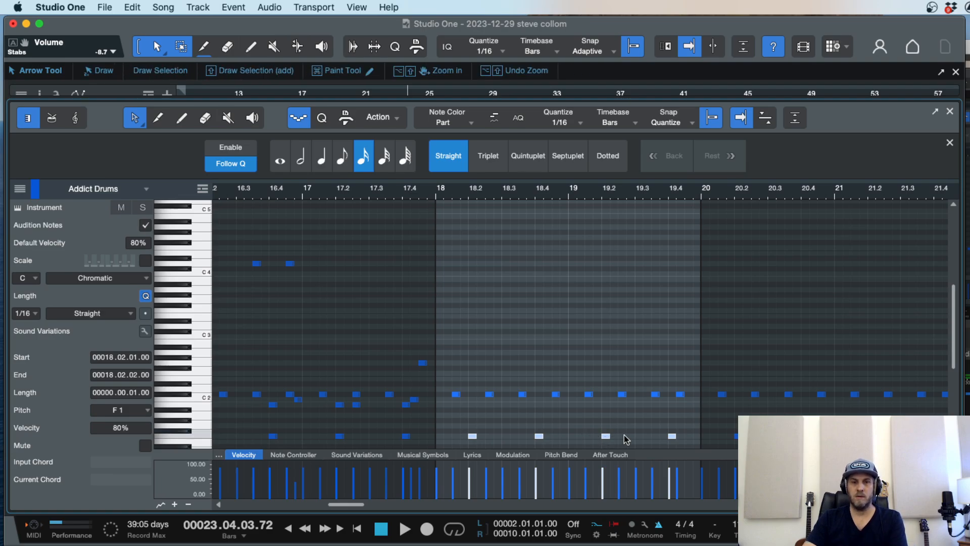
pyautogui.press('Delete')
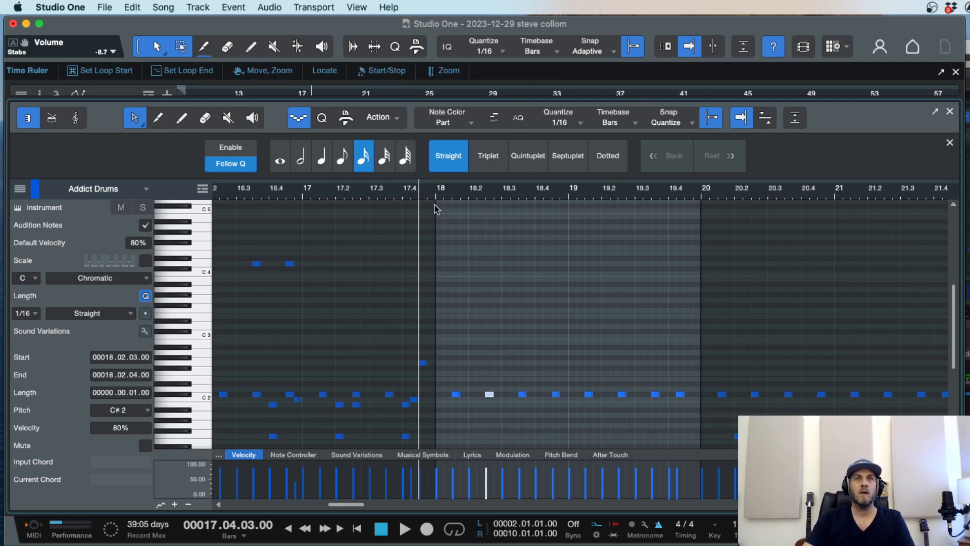
# Step: Play the edited drum pattern from just before bar 18 and check its remaining C#2 and C1 notes
pyautogui.press('space')
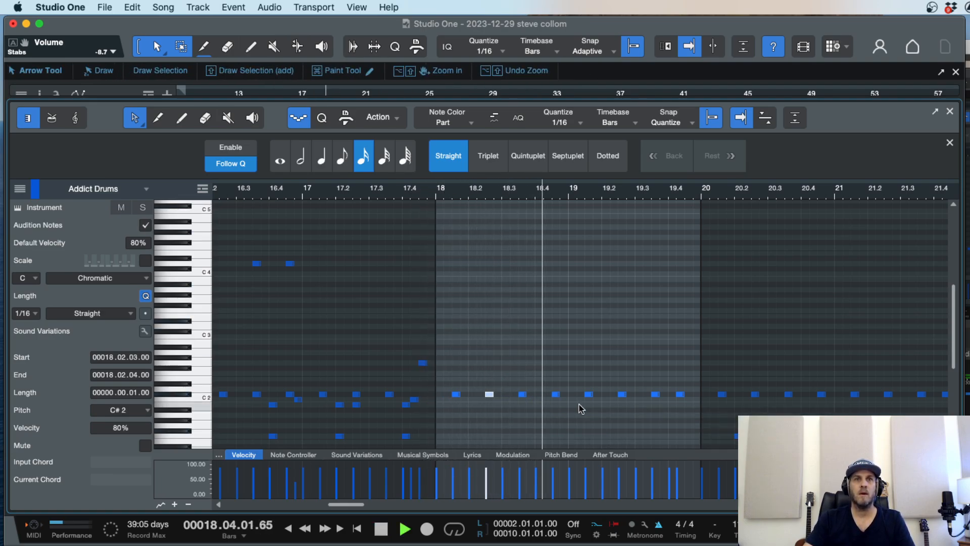
pyautogui.press('w')
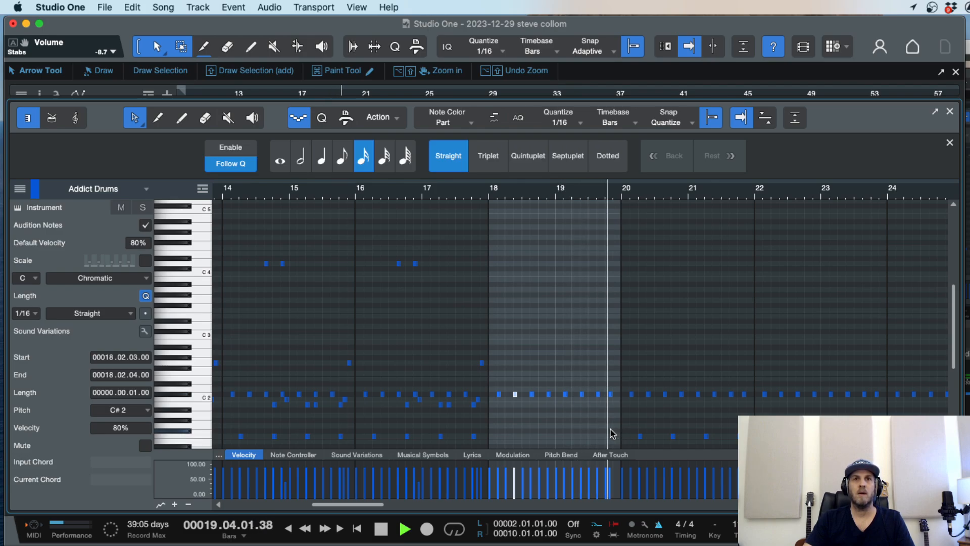
pyautogui.press('space')
pyautogui.click(530, 433)
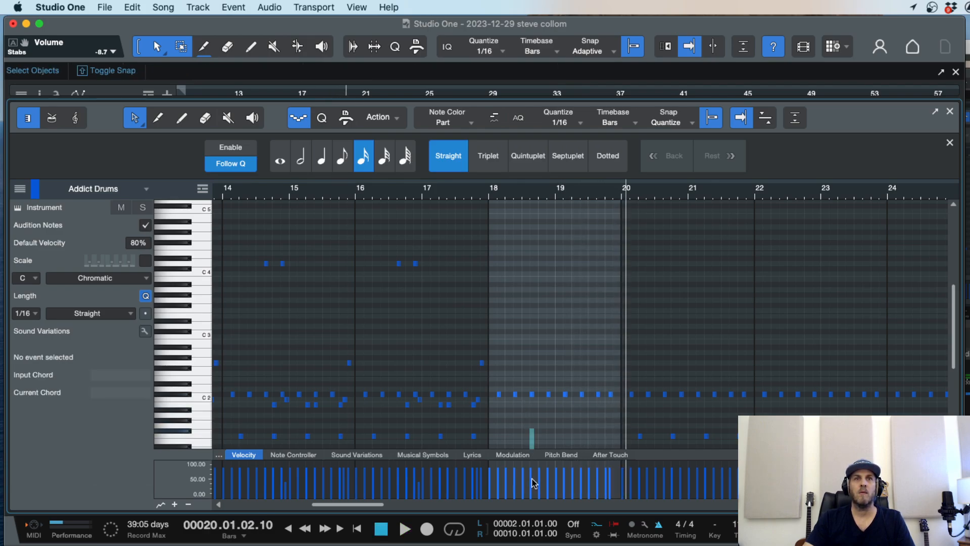
pyautogui.scroll(-6, 528, 384)
pyautogui.click(476, 191)
pyautogui.press('space')
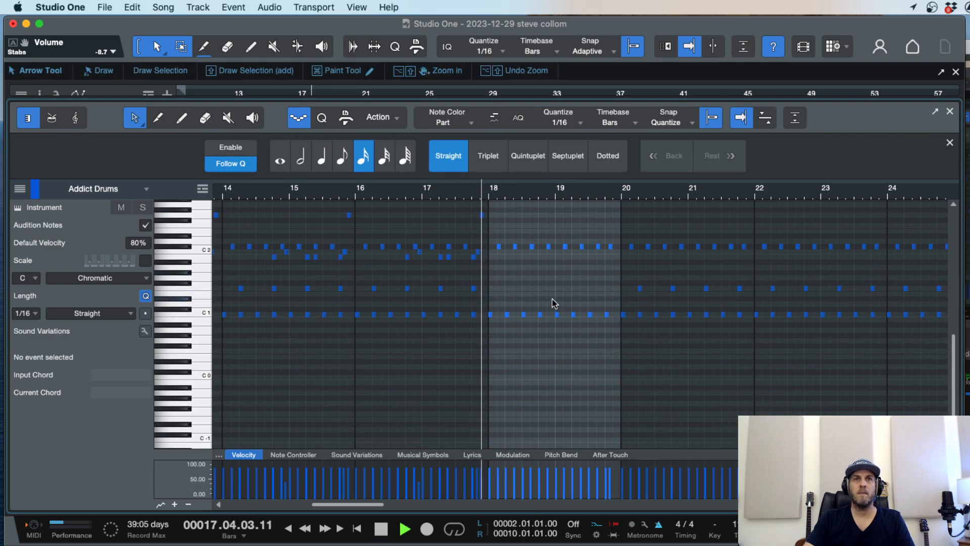
# Step: Close the note editor and replace the Addict Drums events between bars 20 and 30 with duplicates of the edited bar 18 event
pyautogui.press('F2')
pyautogui.press('3')
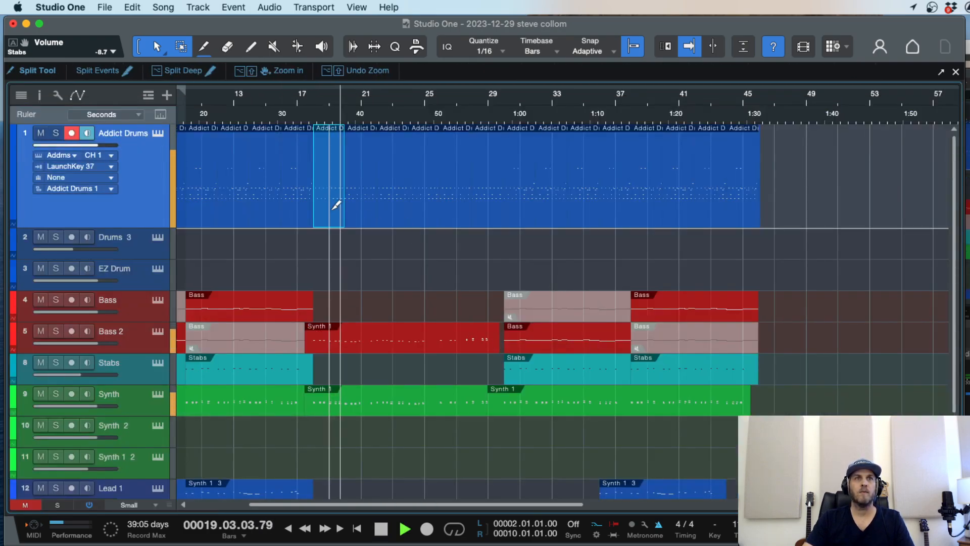
pyautogui.press('1')
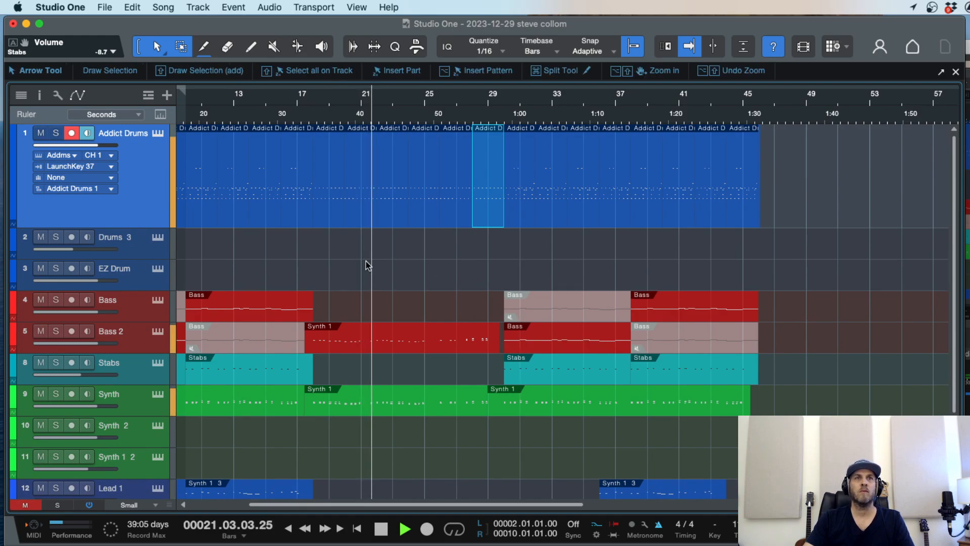
# Step: Play on to about bar 25 to check how the sparser drums sit with the bass and synth
pyautogui.press('e')
pyautogui.press('w')
pyautogui.press('w')
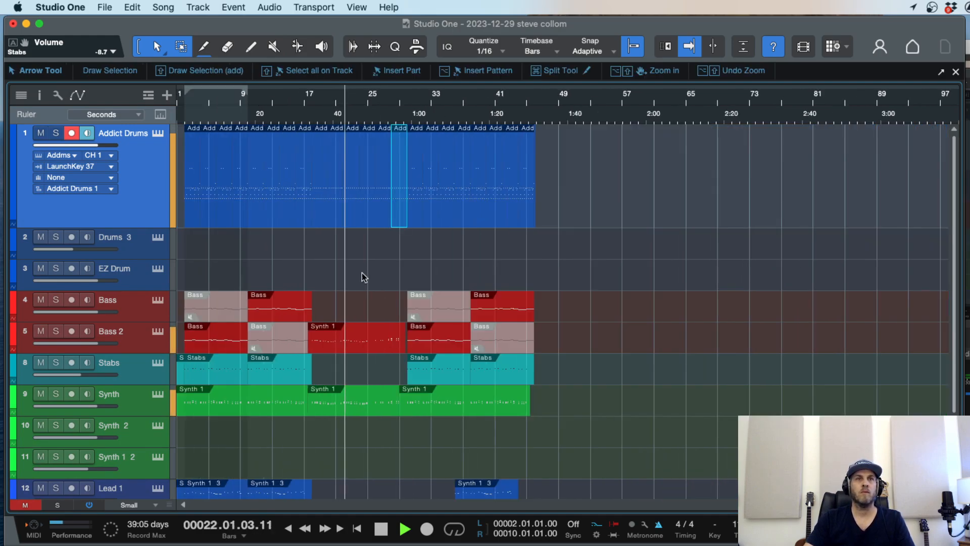
pyautogui.press('space')
pyautogui.click(321, 217)
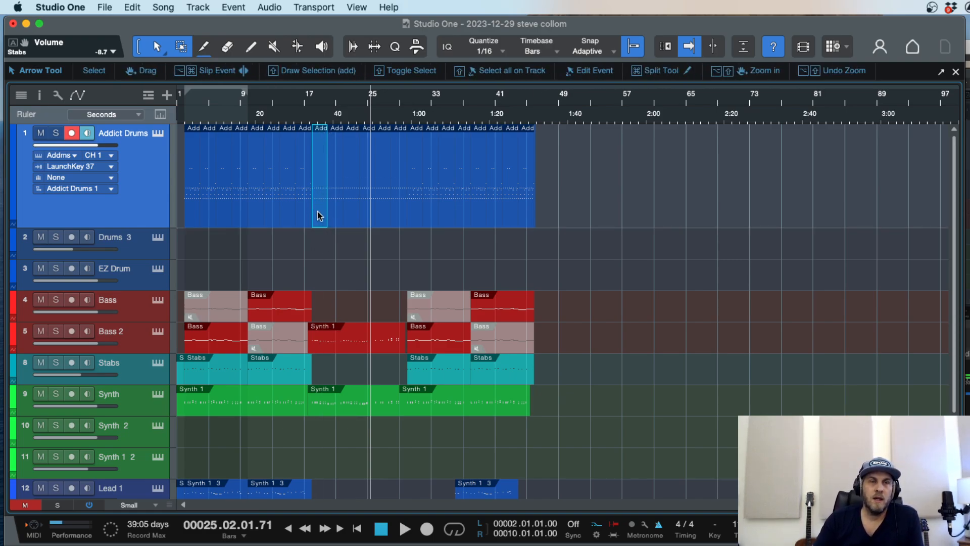
pyautogui.scroll(2, 316, 214)
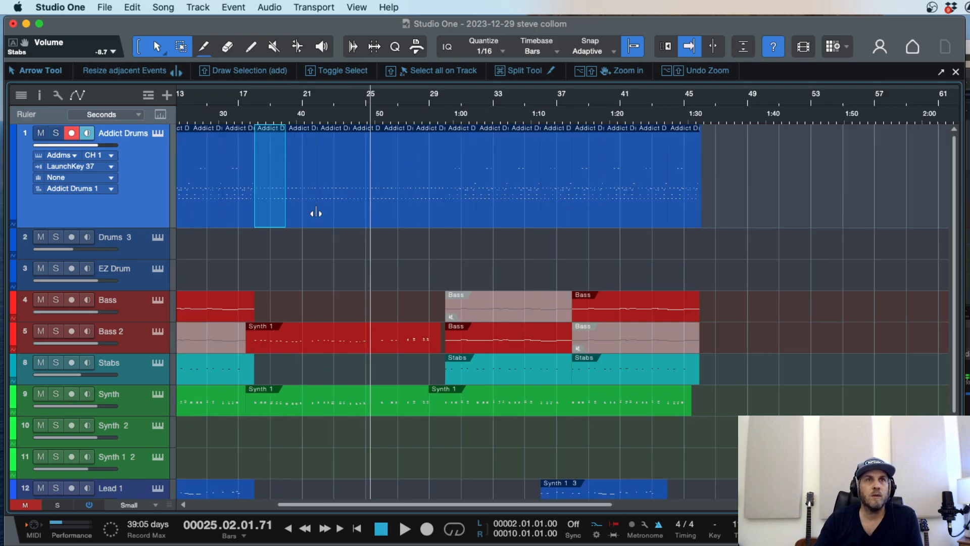
pyautogui.scroll(-2, 268, 215)
pyautogui.scroll(2, 321, 216)
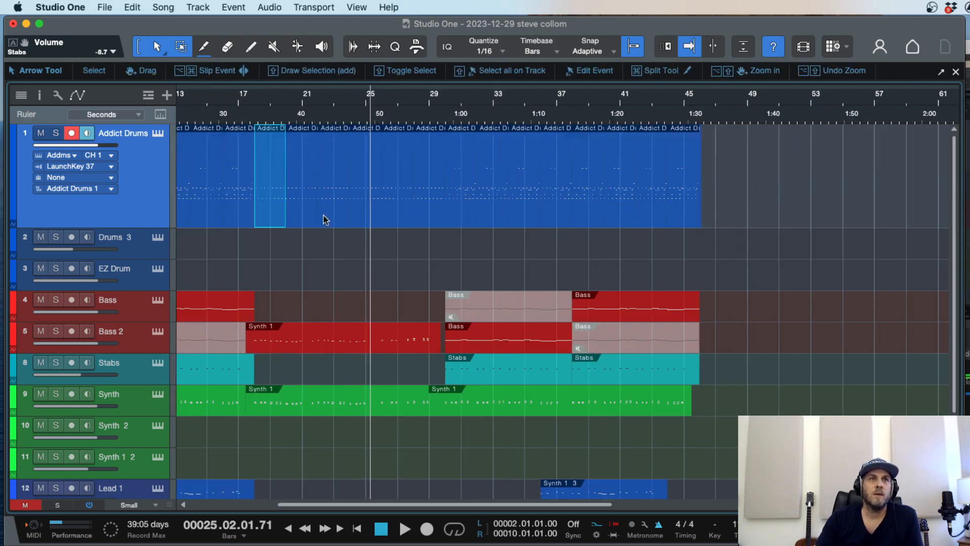
pyautogui.scroll(-2, 267, 212)
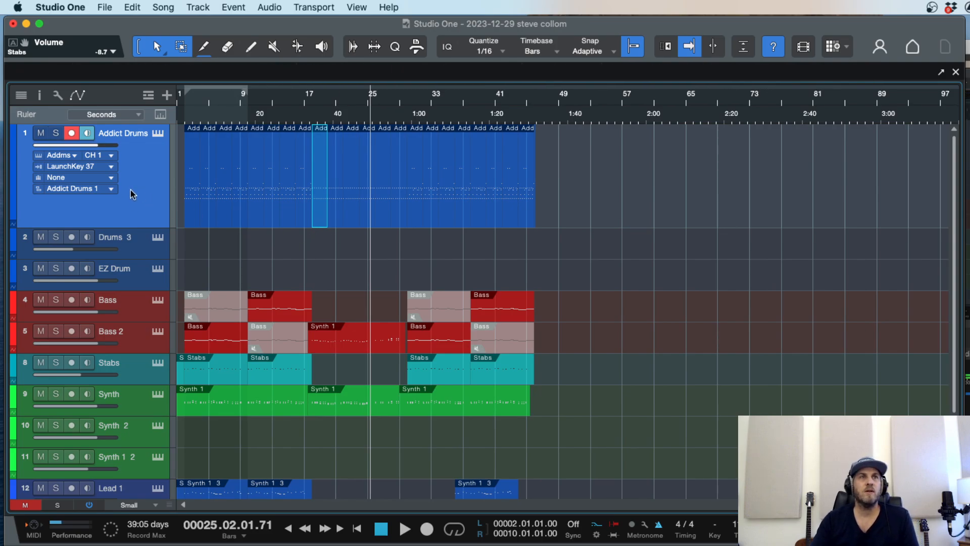
# Step: Review the kit loaded in the Addict Drums track's instrument and its list of Reel Machines presets
pyautogui.click(159, 134)
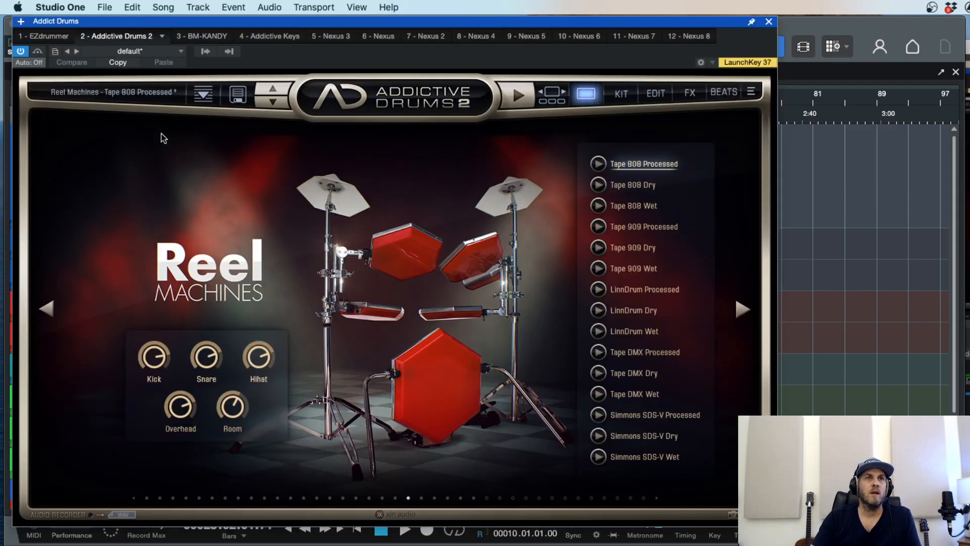
pyautogui.click(769, 21)
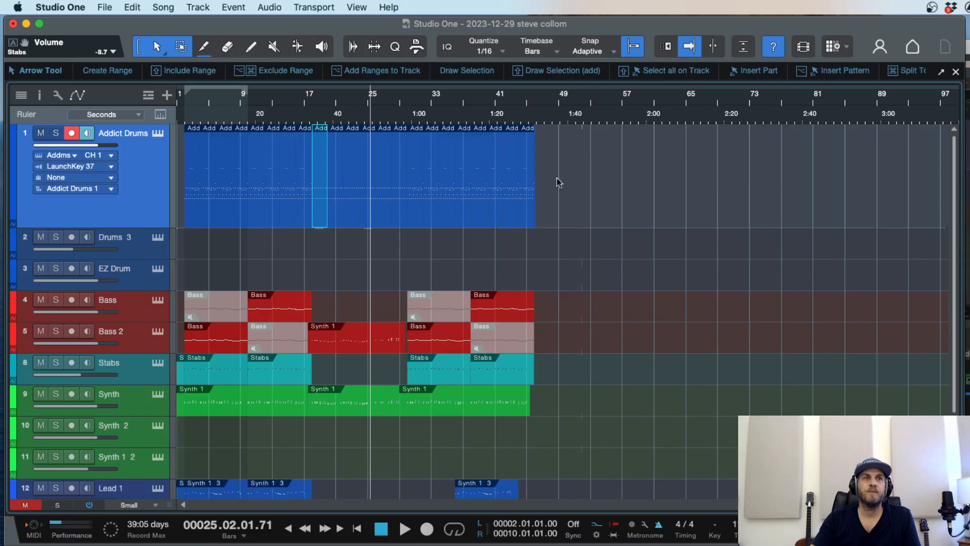
pyautogui.click(159, 135)
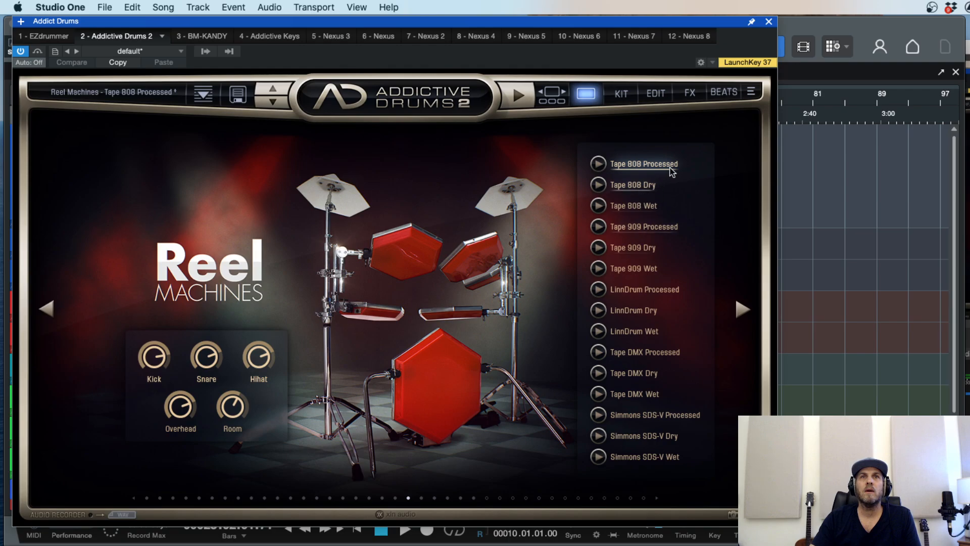
pyautogui.click(769, 22)
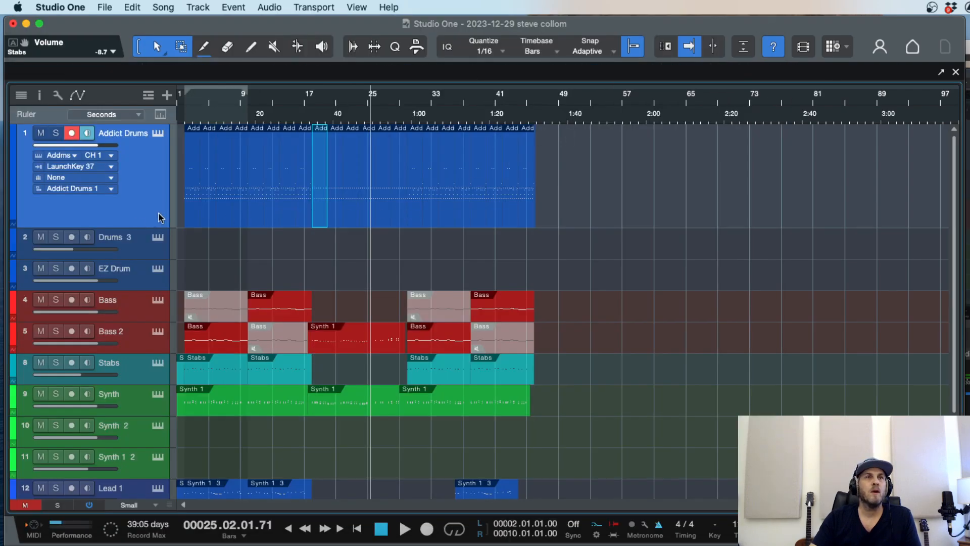
pyautogui.click(217, 250)
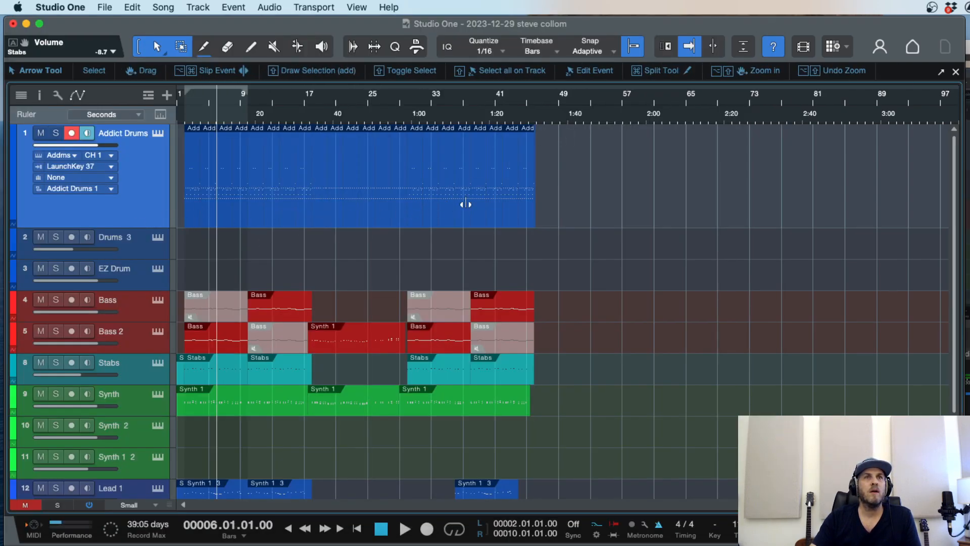
pyautogui.moveTo(565, 166); pyautogui.dragTo(179, 181)
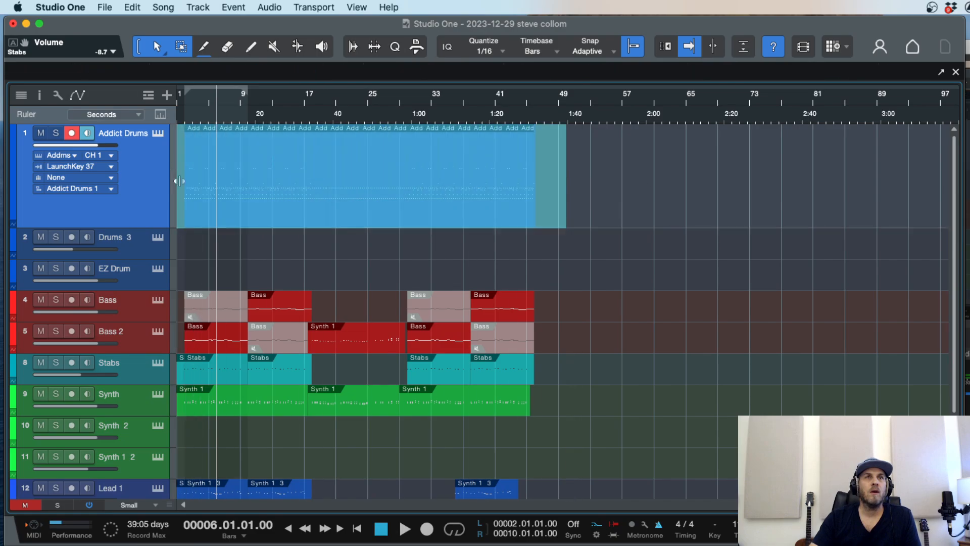
# Step: Mute the Kick channel in the Addictive Drums 2 mixer and play from bar 9 to hear the arrangement without the kick
pyautogui.click(242, 245)
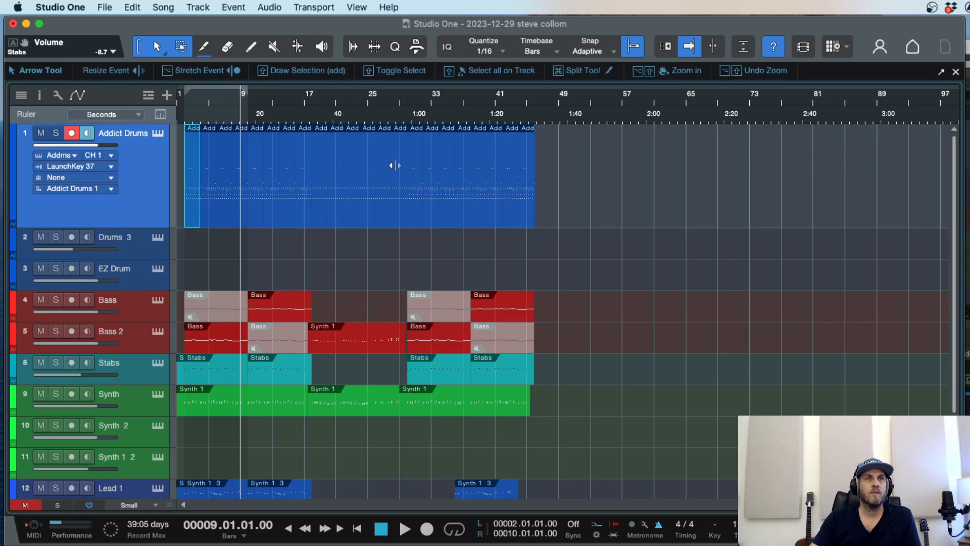
pyautogui.click(160, 134)
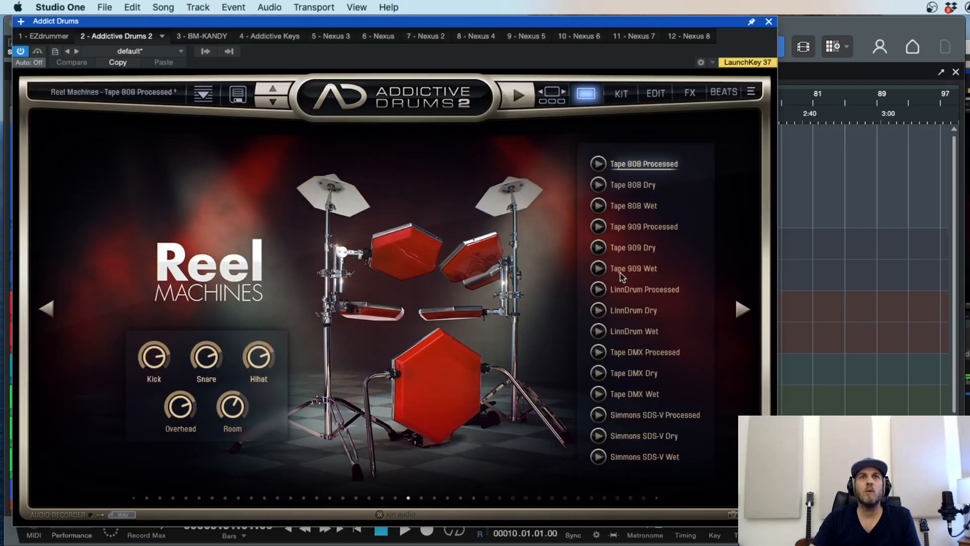
pyautogui.click(690, 93)
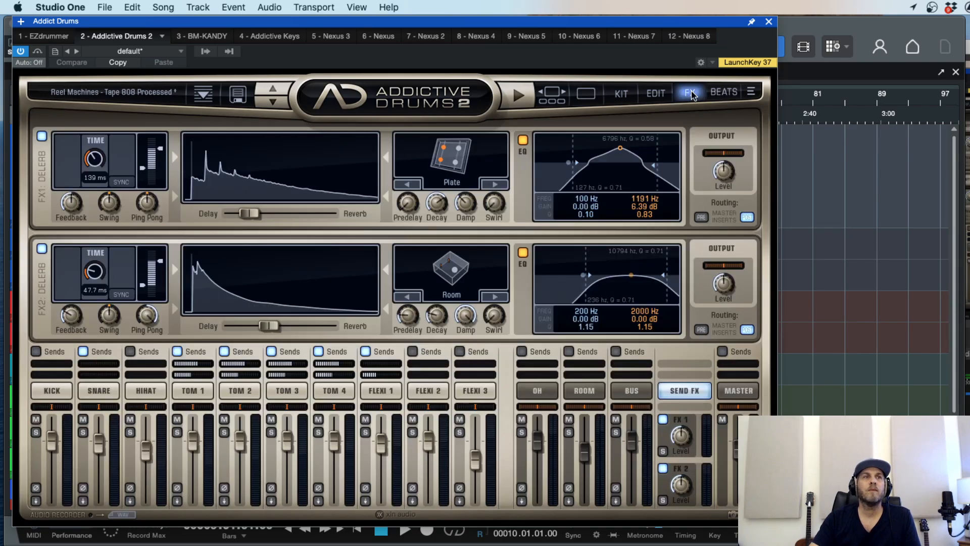
pyautogui.click(35, 419)
pyautogui.press('space')
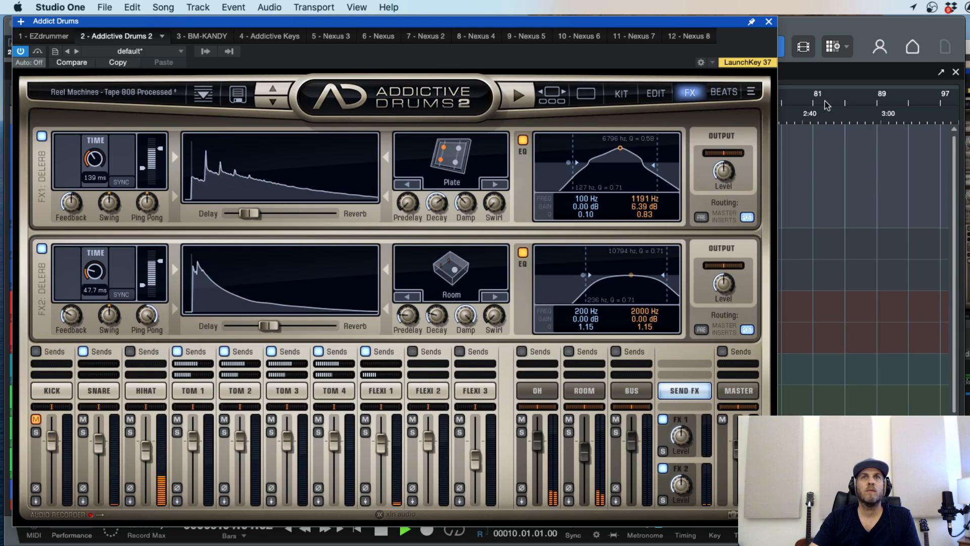
pyautogui.click(769, 21)
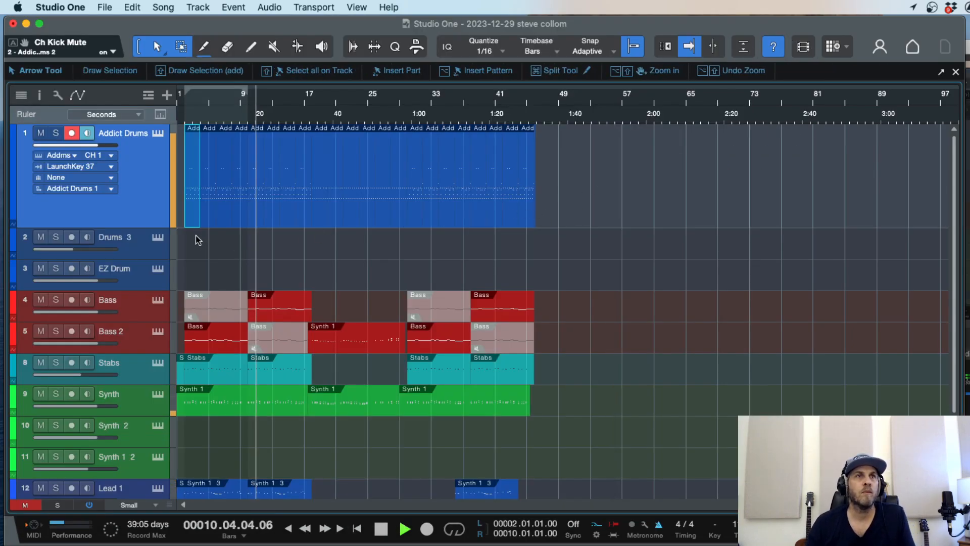
pyautogui.click(158, 133)
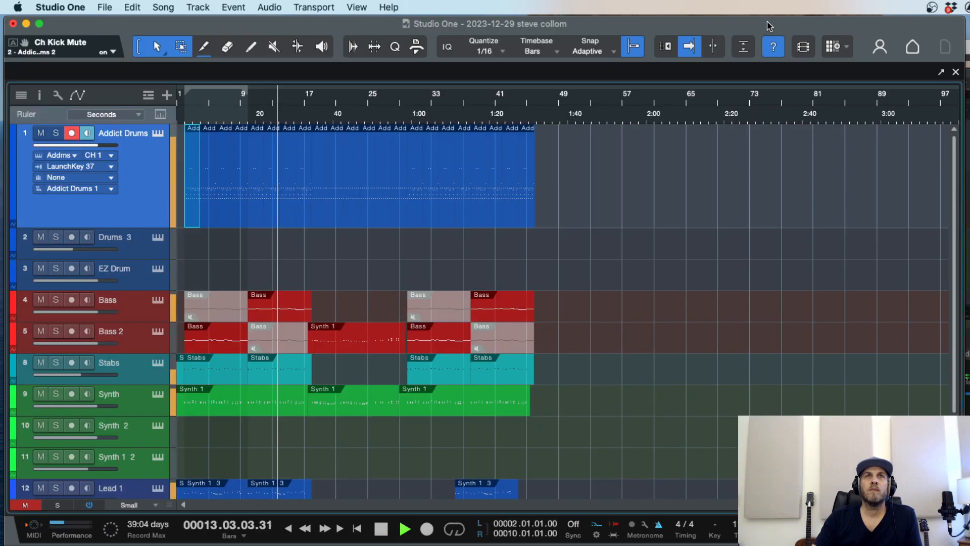
pyautogui.click(769, 22)
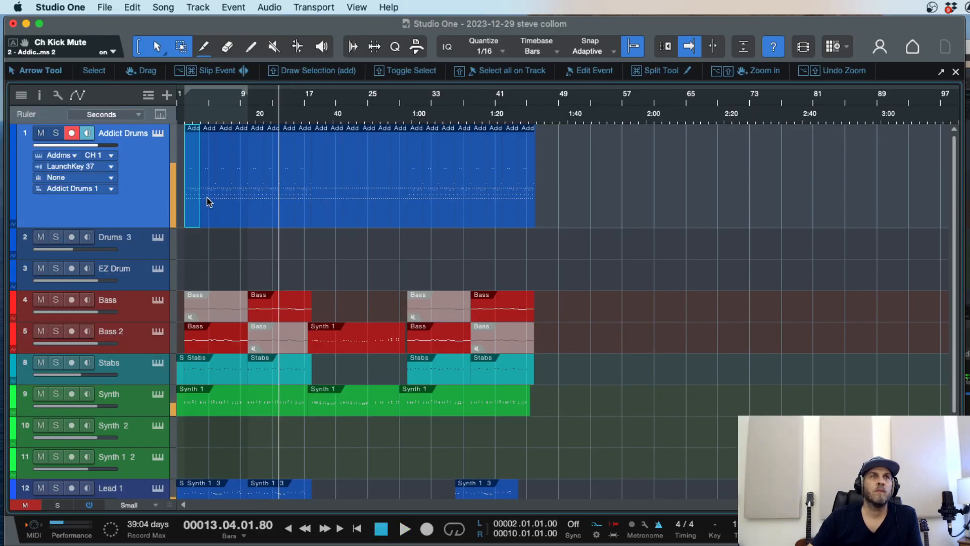
pyautogui.press('space')
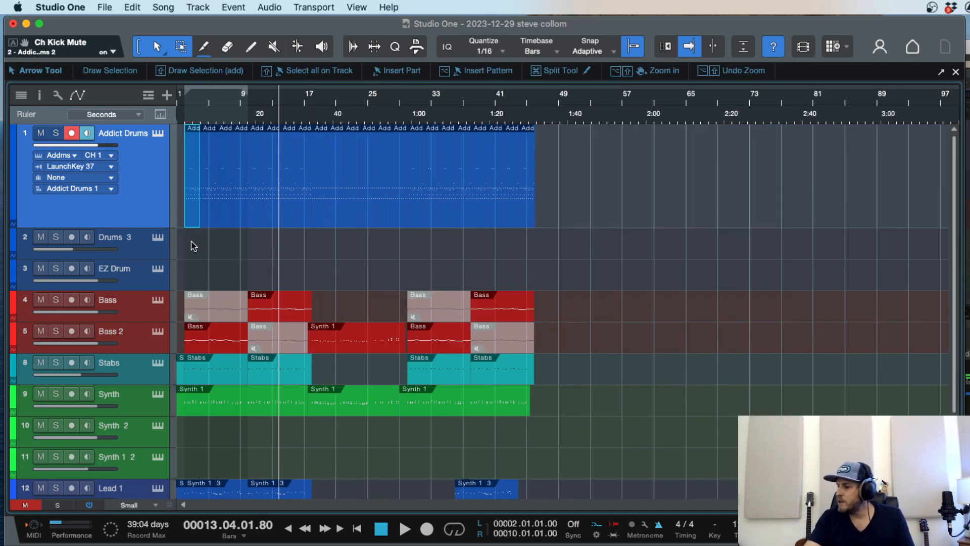
# Step: Check which instrument the Drums 3 track uses and close its window
pyautogui.click(141, 248)
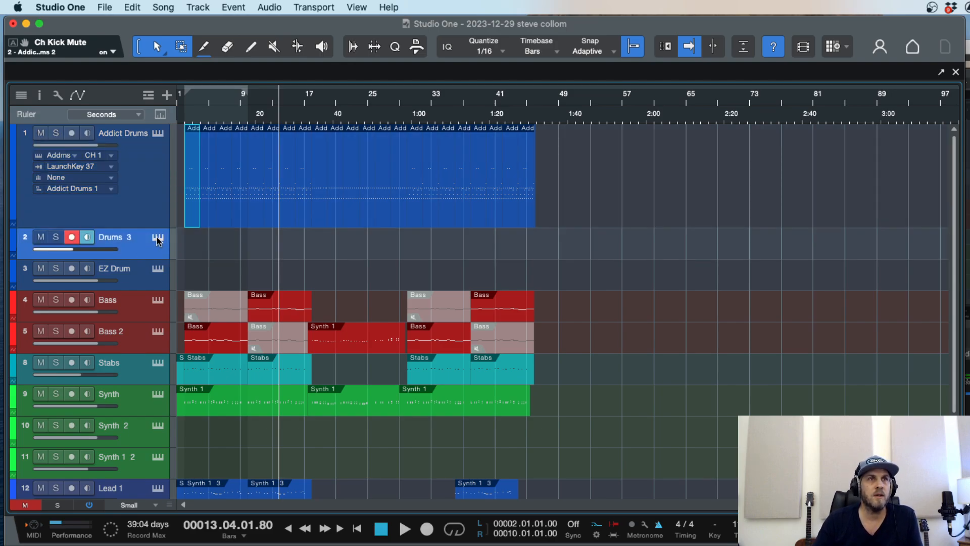
pyautogui.click(158, 237)
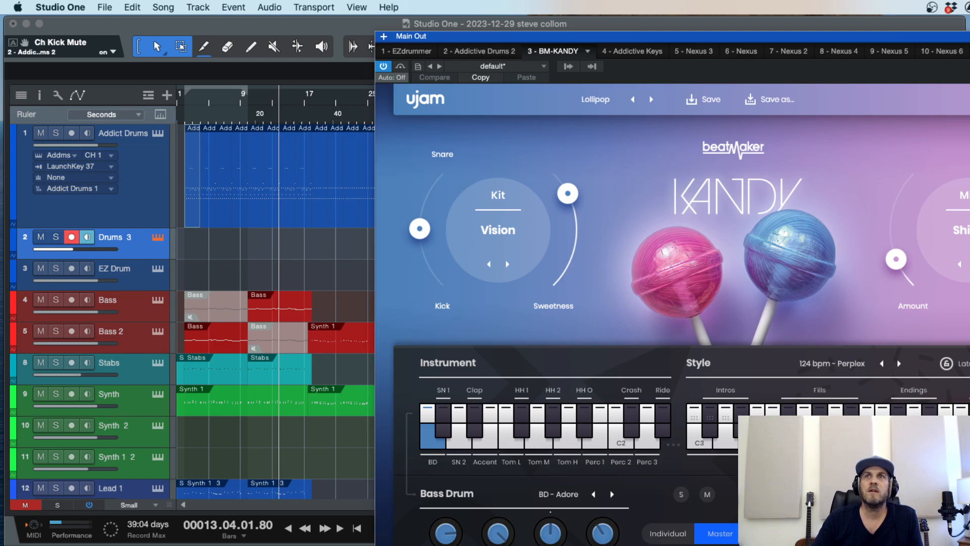
pyautogui.click(968, 36)
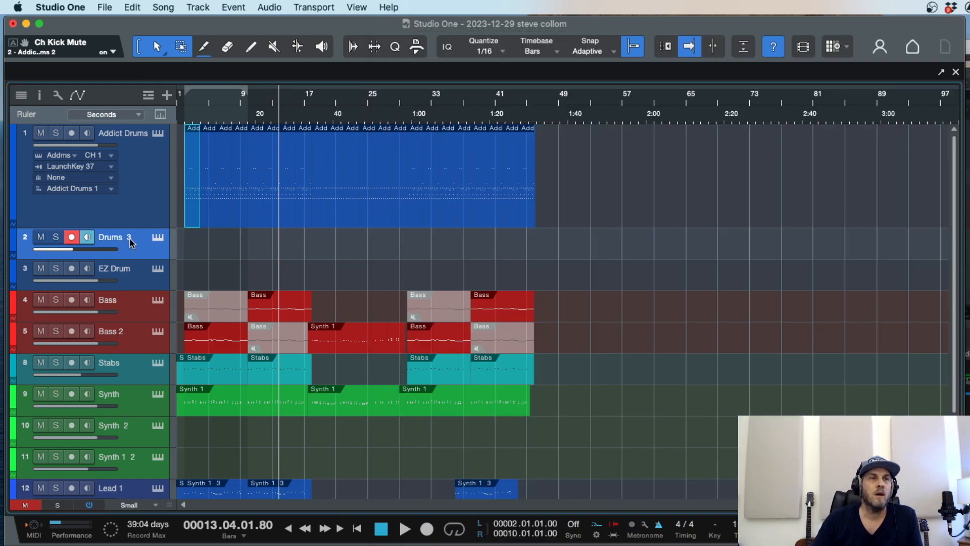
# Step: Duplicate the Drums 3 track with its own instrument and replace the copy's instrument with Kontakt
pyautogui.moveTo(139, 242)
pyautogui.mouseDown()
pyautogui.moveTo(139, 267)
pyautogui.moveTo(129, 240)
pyautogui.mouseUp()
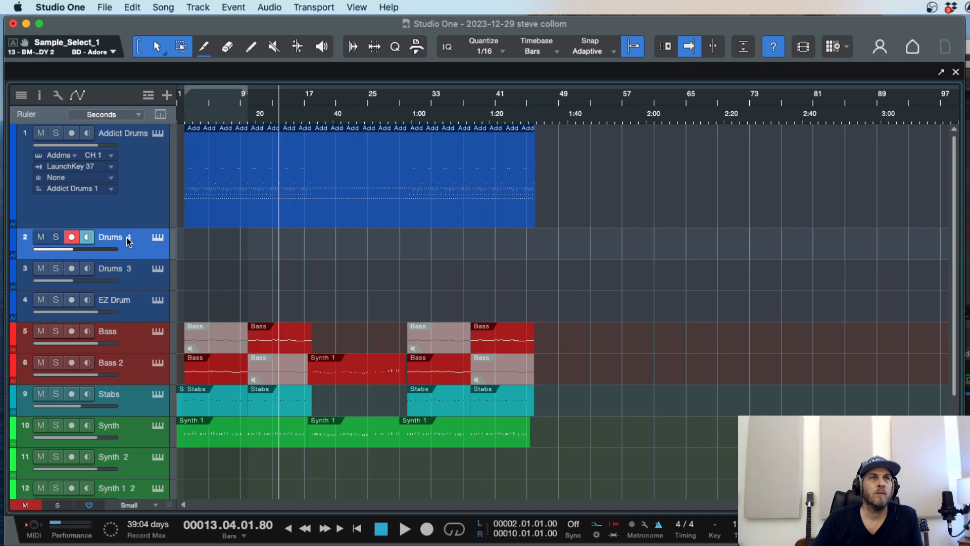
pyautogui.click(158, 238)
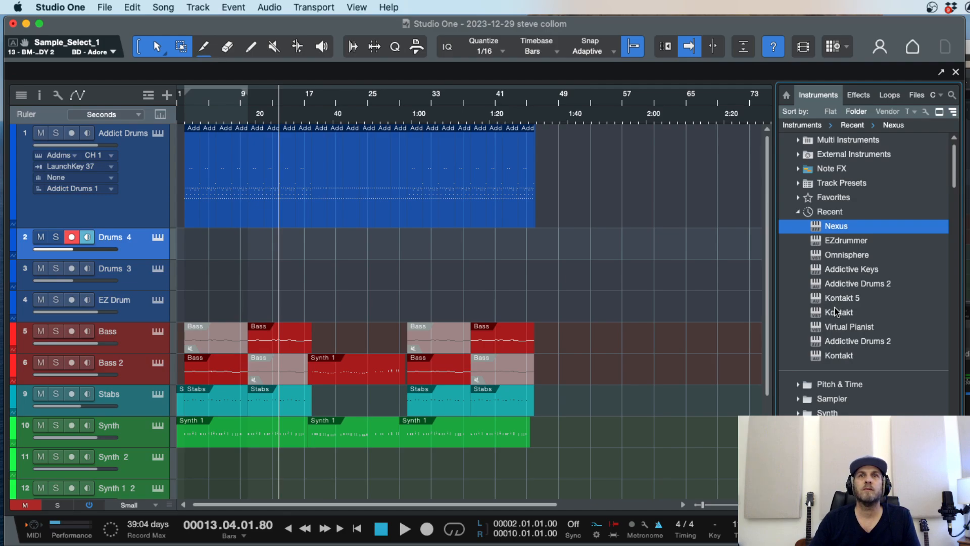
pyautogui.moveTo(838, 313); pyautogui.dragTo(135, 240)
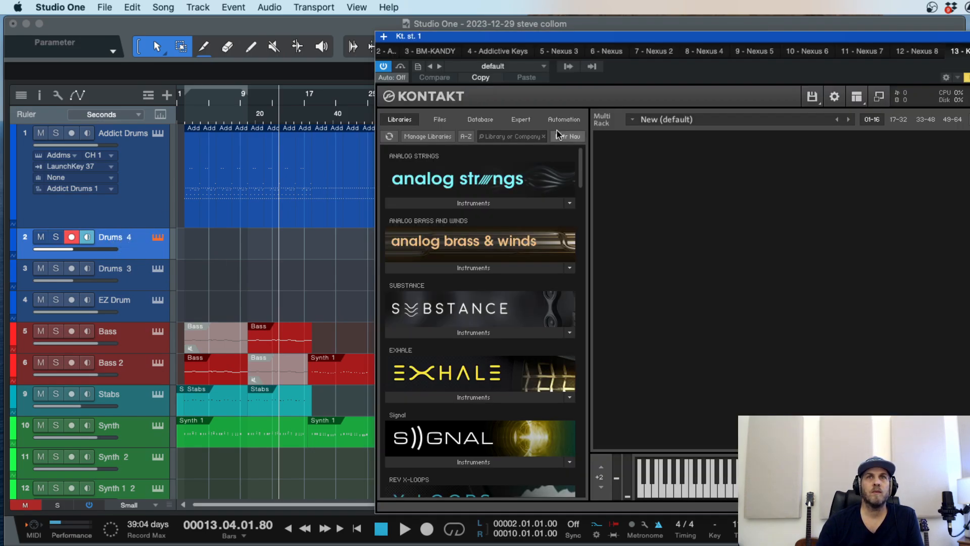
# Step: Move the Kontakt window so it is fully visible and open the SAMPLES drive in its file browser
pyautogui.moveTo(697, 39); pyautogui.dragTo(396, 40)
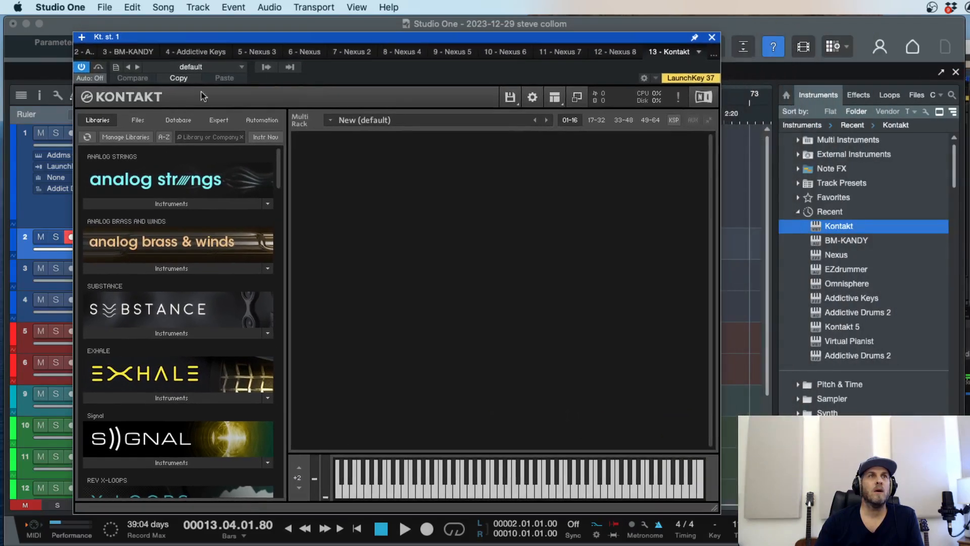
pyautogui.click(141, 120)
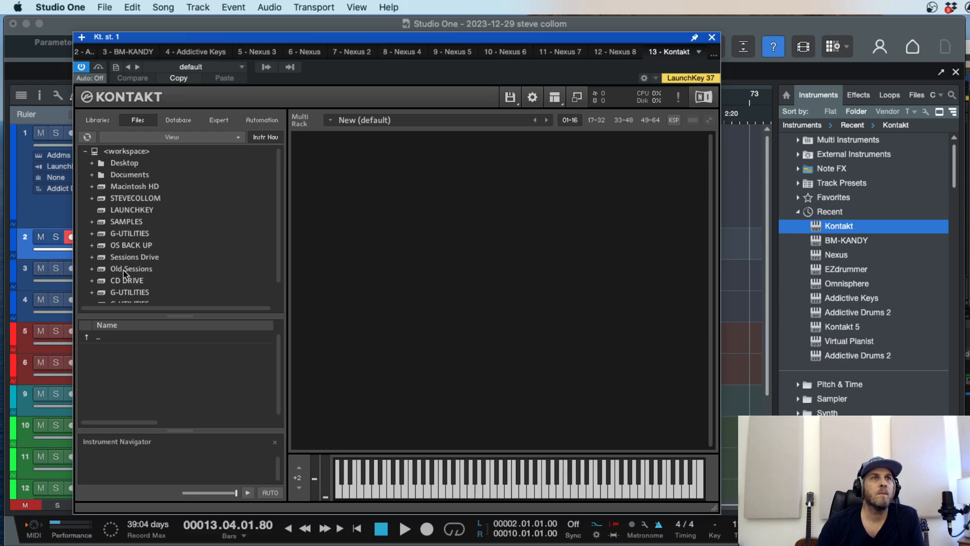
pyautogui.scroll(-1, 125, 274)
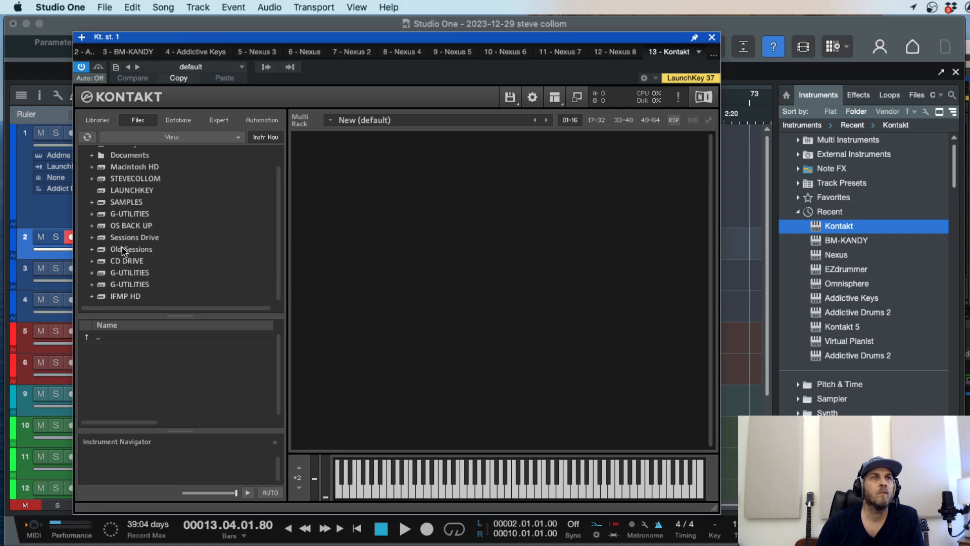
pyautogui.click(125, 203)
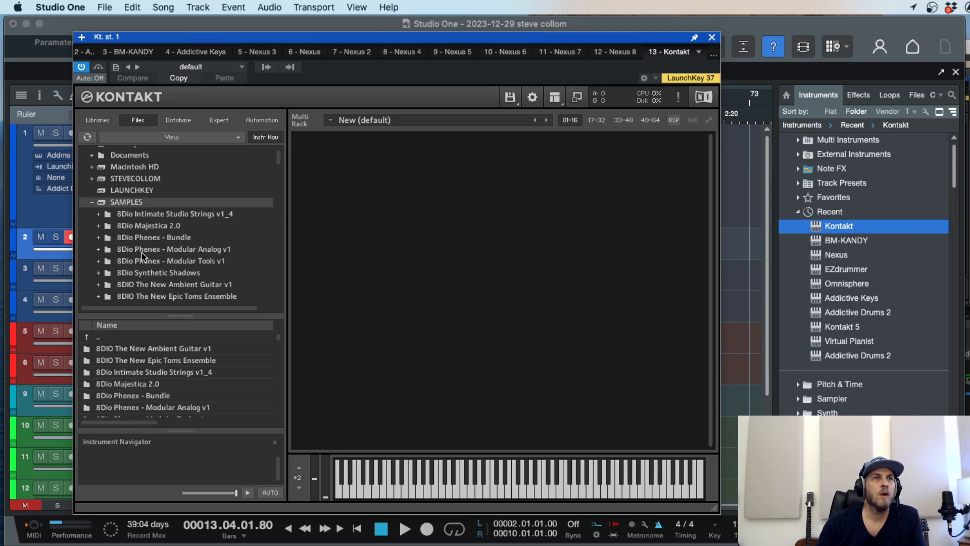
# Step: Open the NI Urban 808 Kontakt Library folder on the SAMPLES drive
pyautogui.scroll(-6, 141, 252)
pyautogui.scroll(-3, 141, 252)
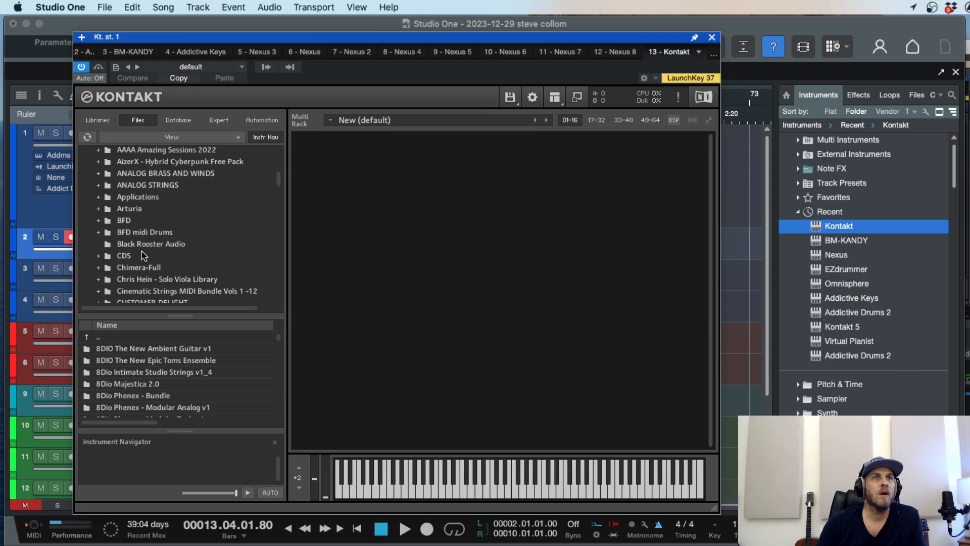
pyautogui.scroll(-3, 141, 251)
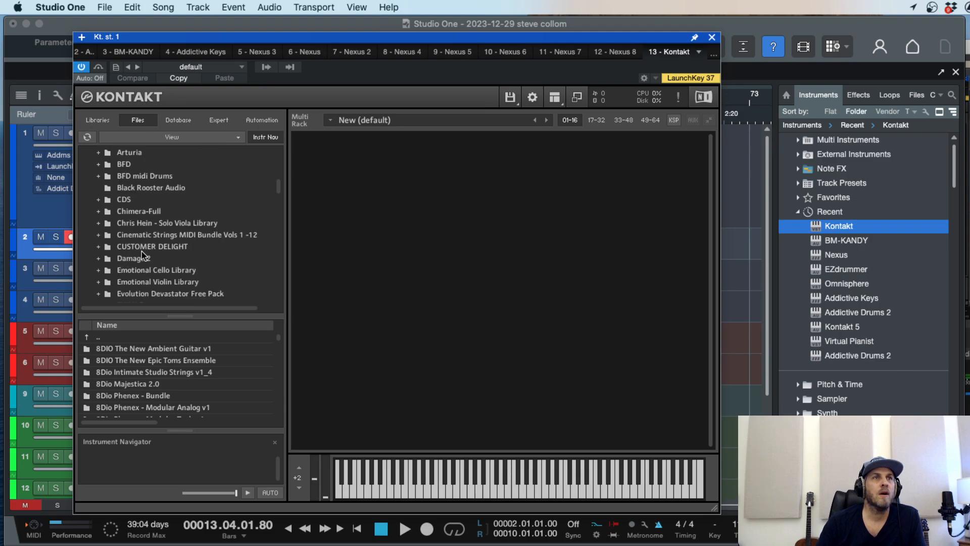
pyautogui.scroll(-3, 141, 250)
pyautogui.scroll(-10, 142, 250)
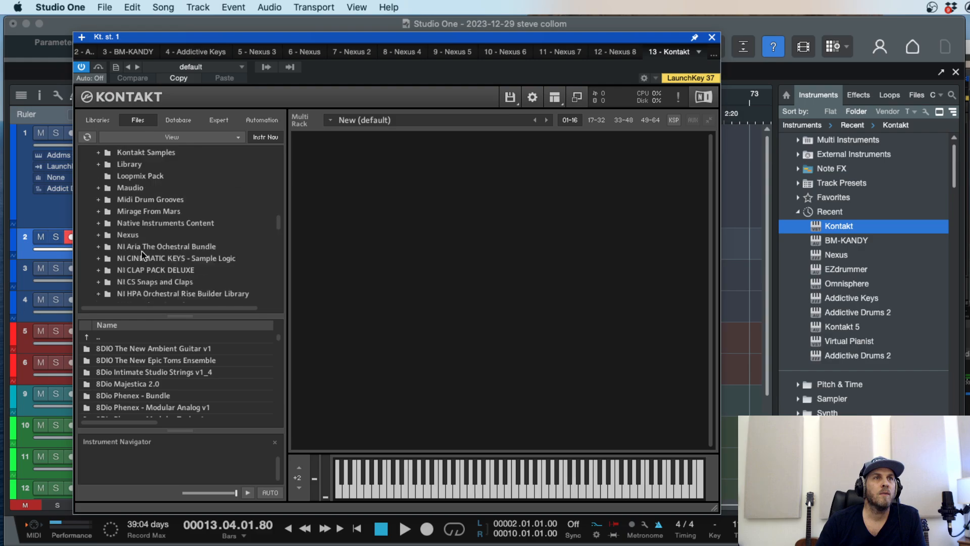
pyautogui.scroll(-5, 138, 263)
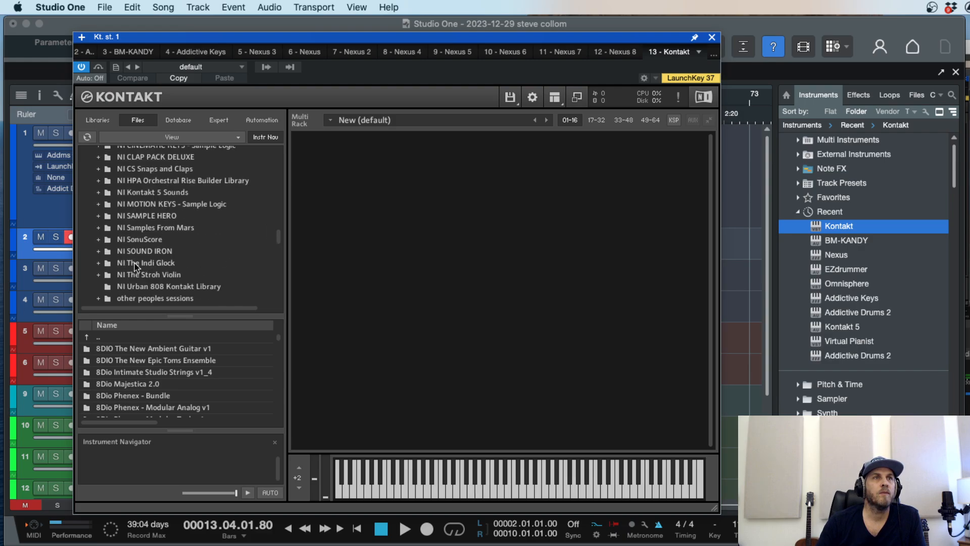
pyautogui.click(143, 286)
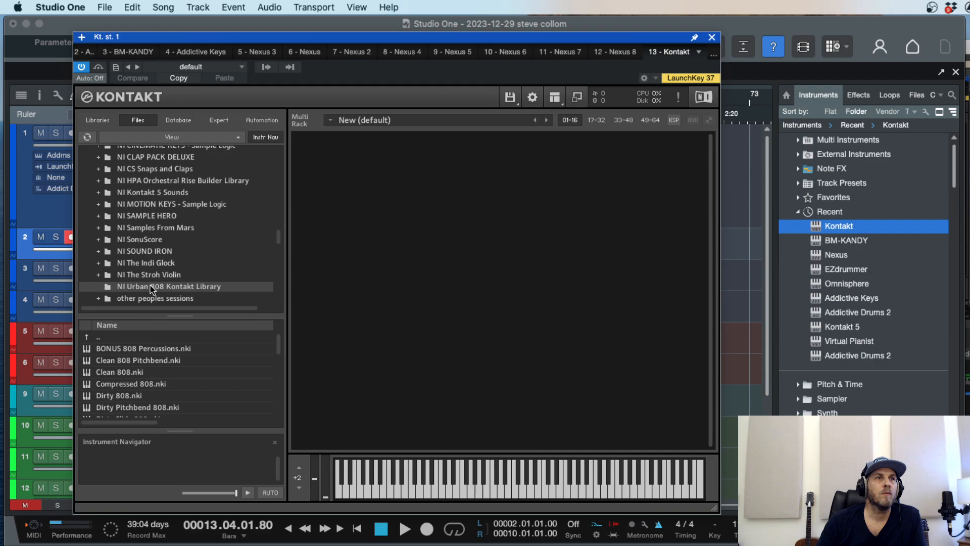
# Step: Try out BONUS 808 Percussions.nki and Monster 808.nki by loading each into the rack
pyautogui.click(109, 350)
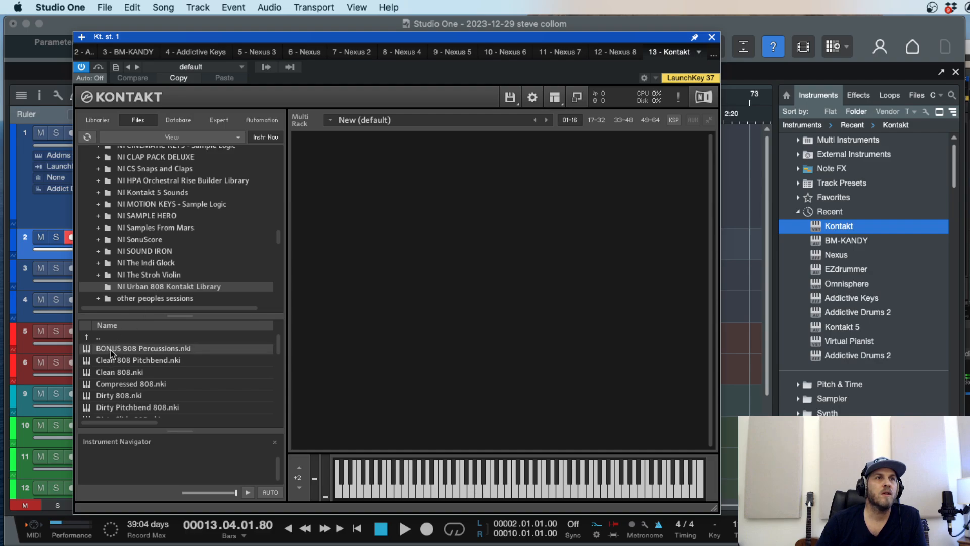
pyautogui.moveTo(110, 349); pyautogui.dragTo(366, 337)
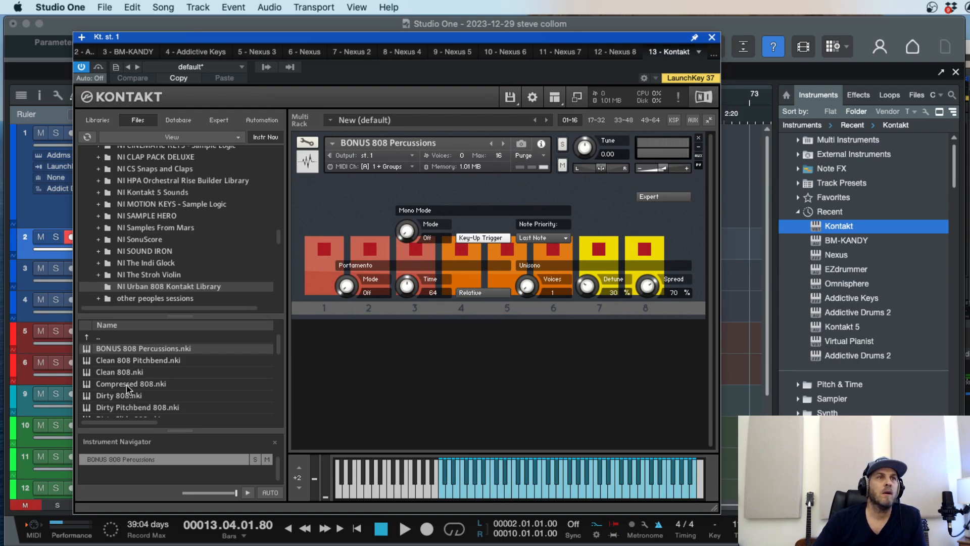
pyautogui.scroll(-5, 128, 387)
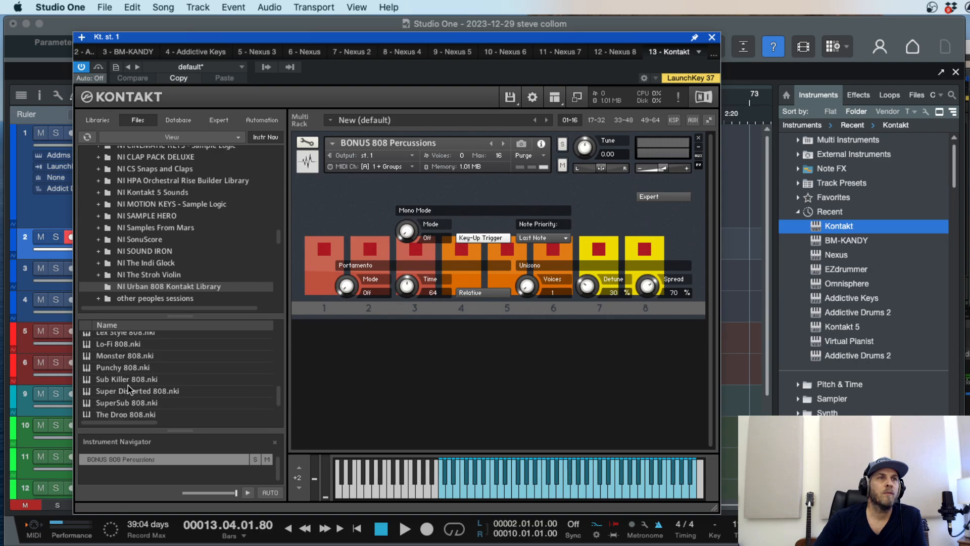
pyautogui.click(118, 356)
pyautogui.moveTo(111, 357); pyautogui.dragTo(380, 261)
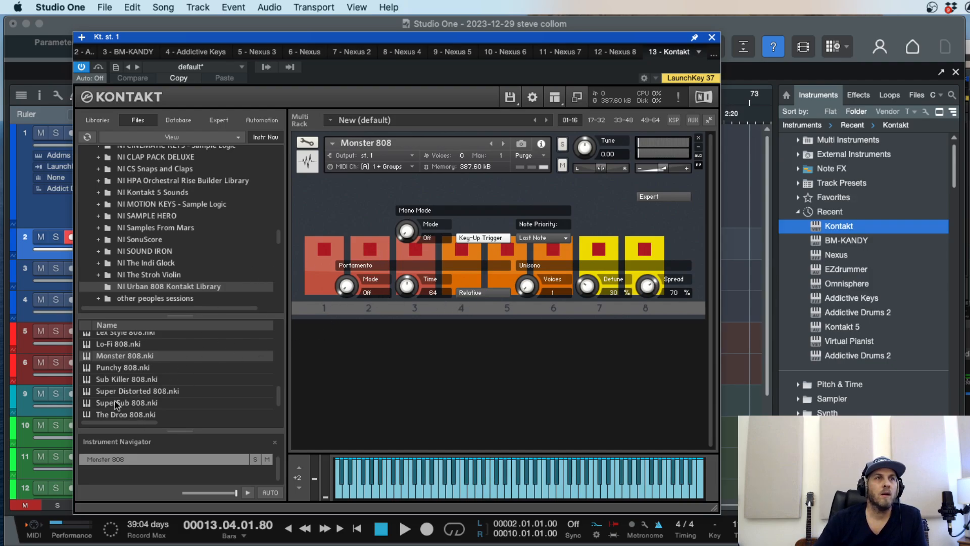
# Step: Load Vintage MPC 808.nki into the rack in place of Monster 808
pyautogui.scroll(-3, 114, 402)
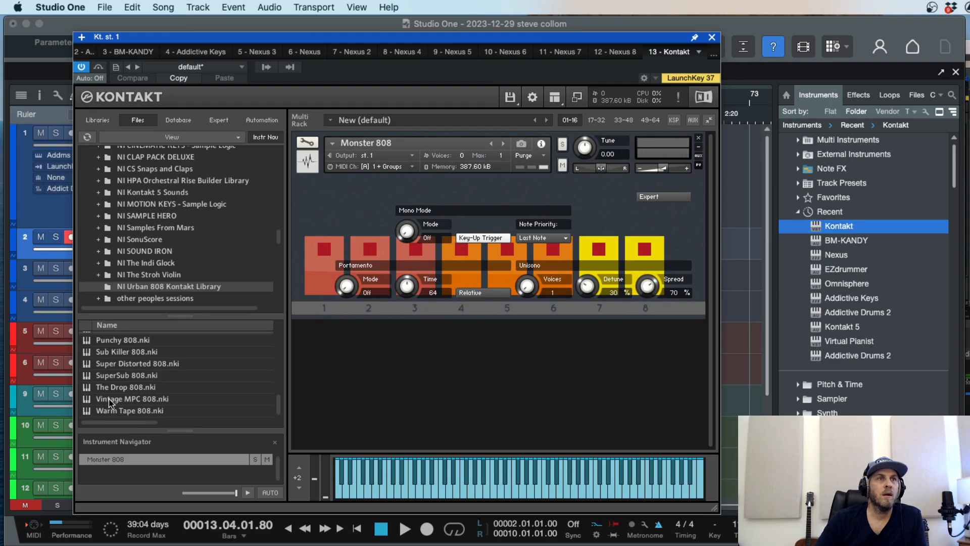
pyautogui.doubleClick(110, 403)
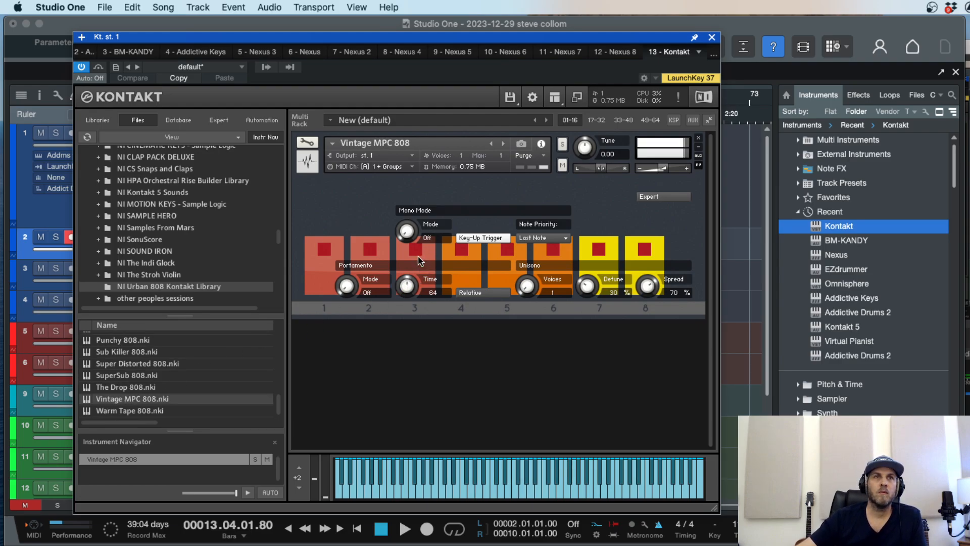
# Step: Look through the other library folders on the SAMPLES drive and inspect the Drums folder in NI Kontakt 5 Sounds
pyautogui.scroll(-3, 157, 283)
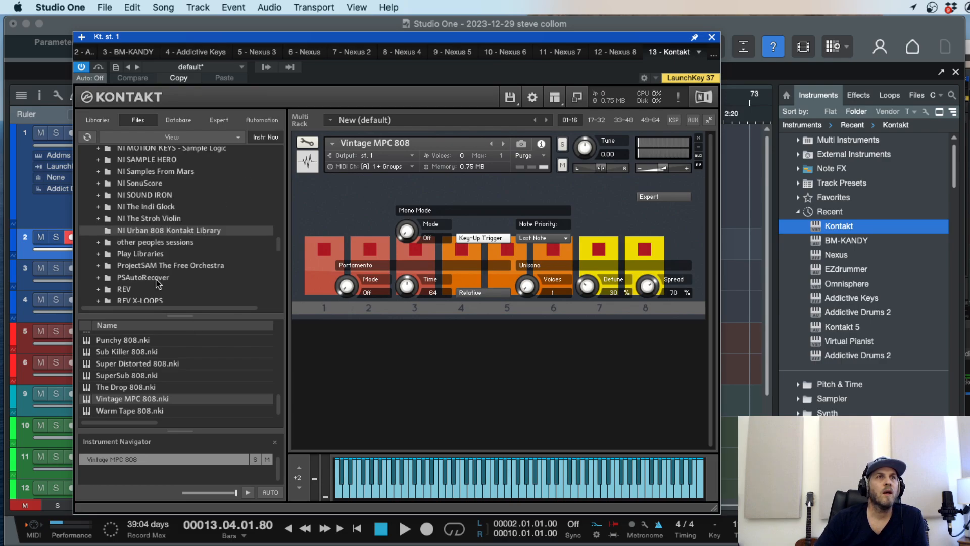
pyautogui.scroll(-5, 160, 283)
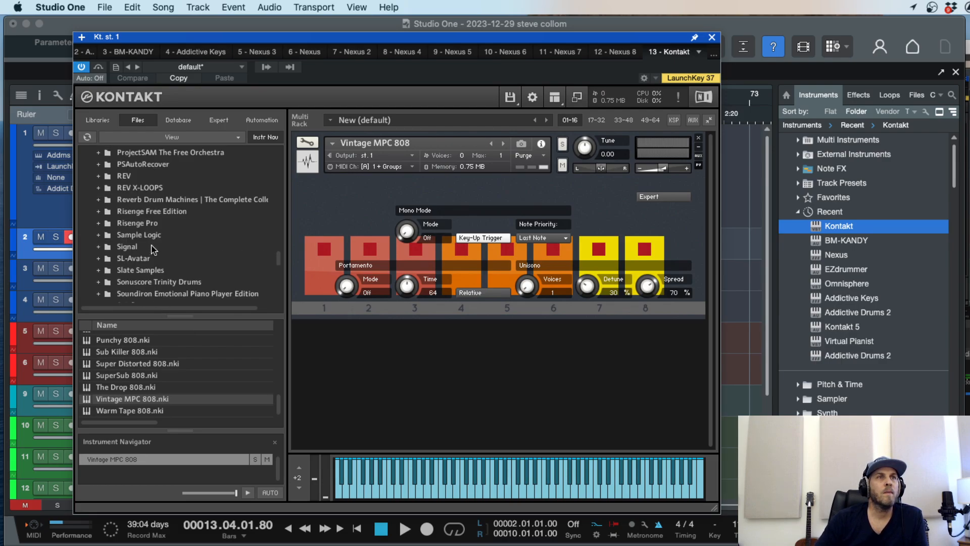
pyautogui.scroll(-5, 166, 243)
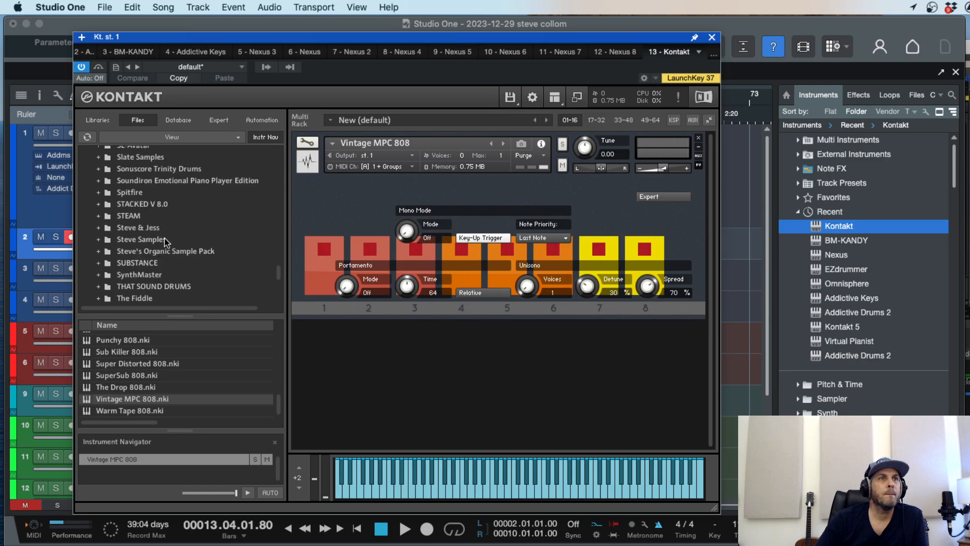
pyautogui.scroll(5, 165, 242)
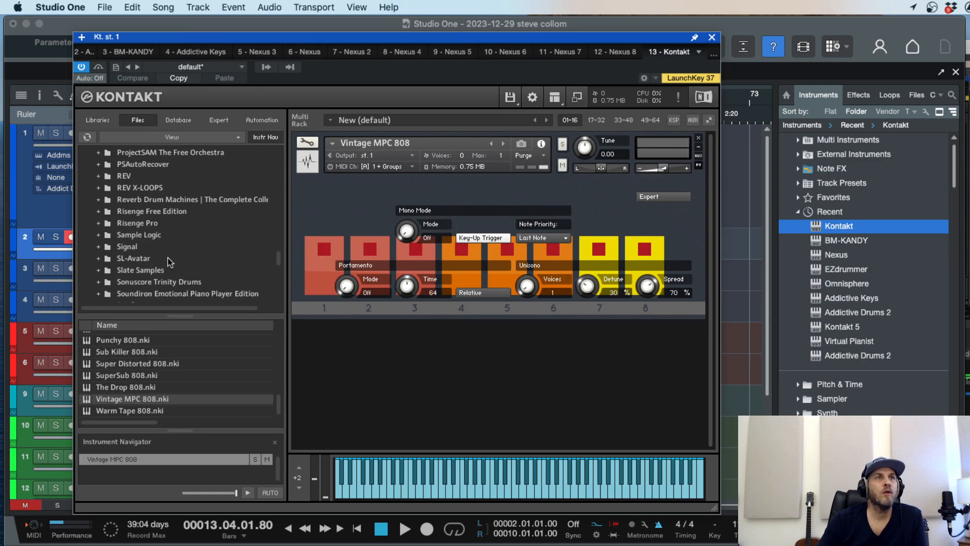
pyautogui.scroll(2, 167, 262)
pyautogui.scroll(2, 163, 247)
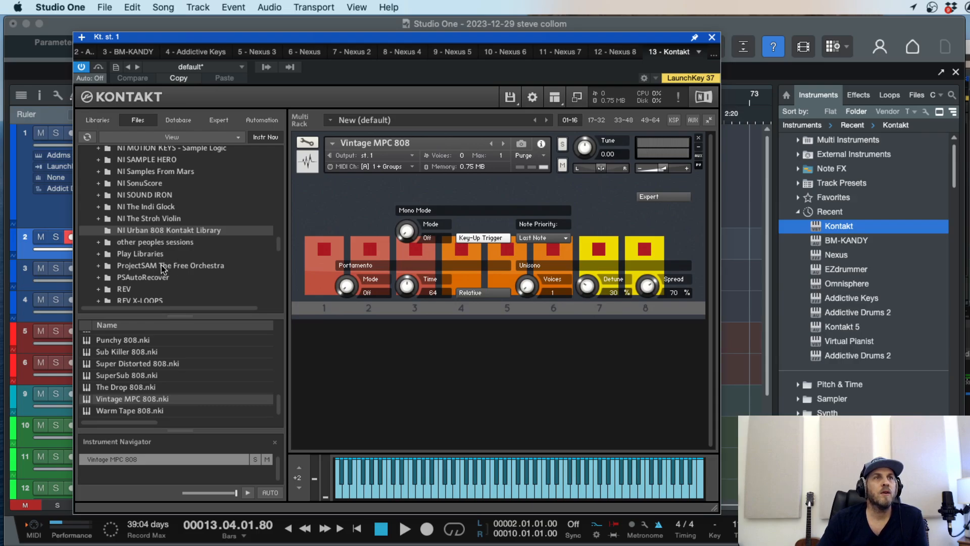
pyautogui.scroll(2, 148, 252)
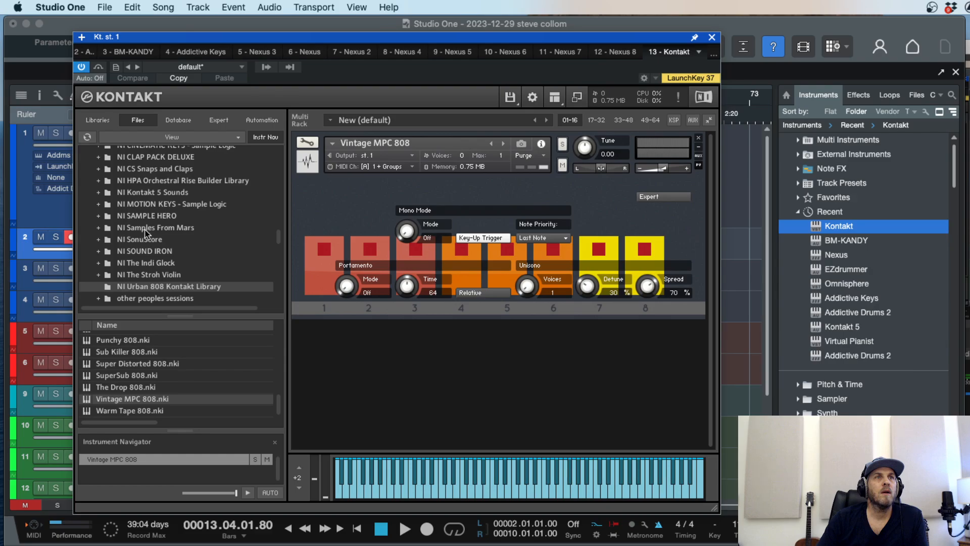
pyautogui.click(141, 193)
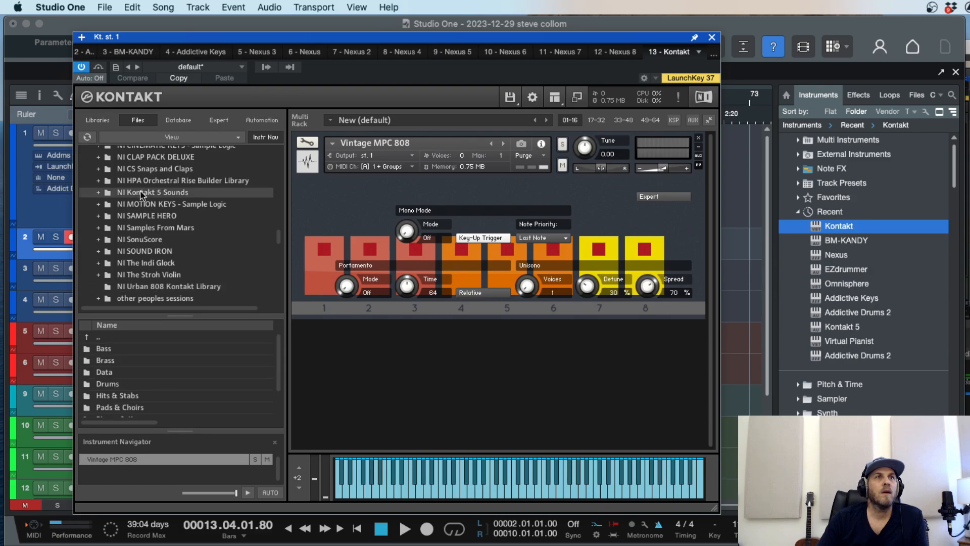
pyautogui.doubleClick(141, 193)
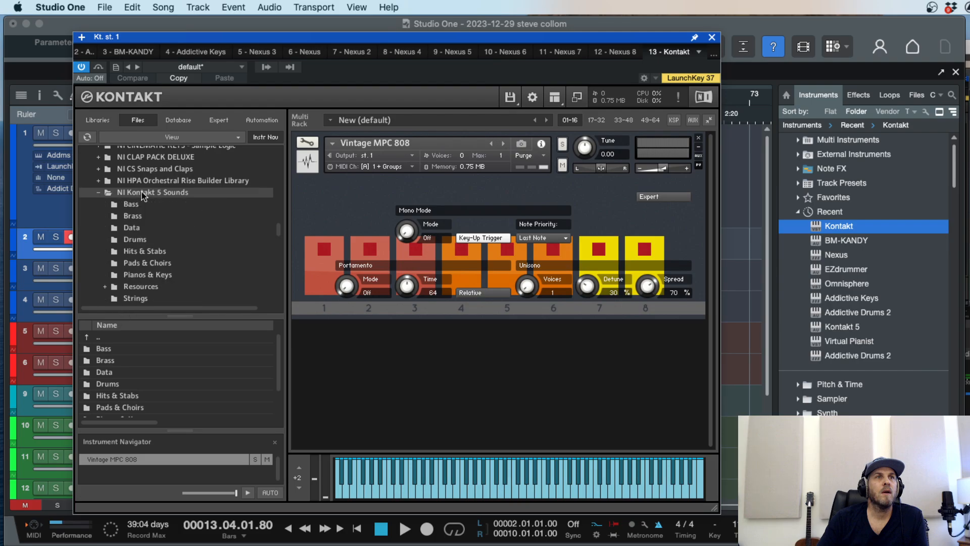
pyautogui.click(137, 240)
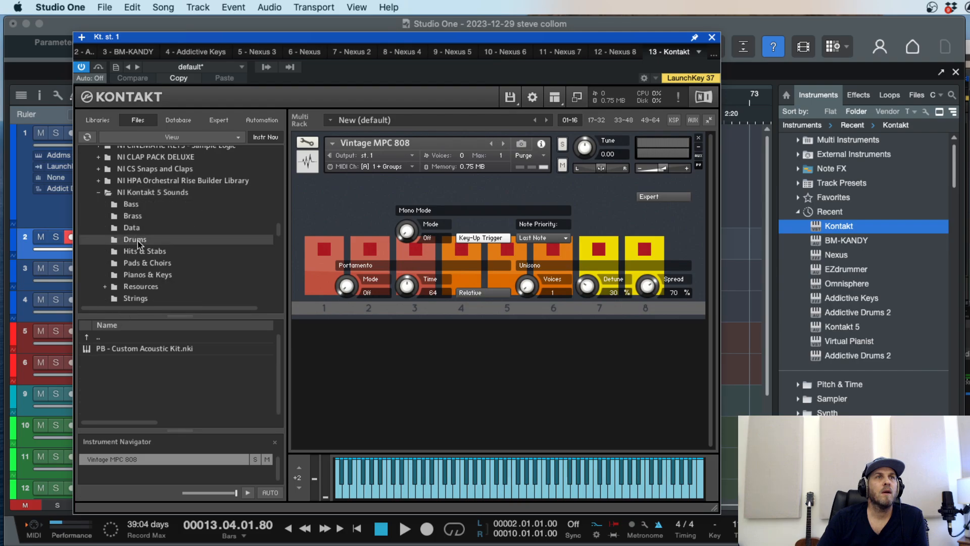
# Step: Collapse the NI Kontakt 5 Sounds folder in the file tree
pyautogui.scroll(3, 137, 207)
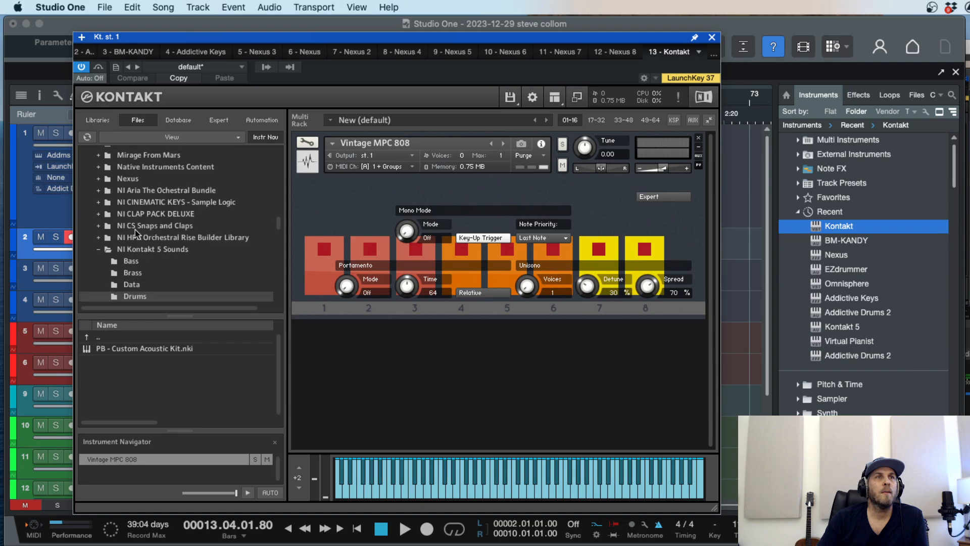
pyautogui.click(138, 247)
pyautogui.doubleClick(138, 247)
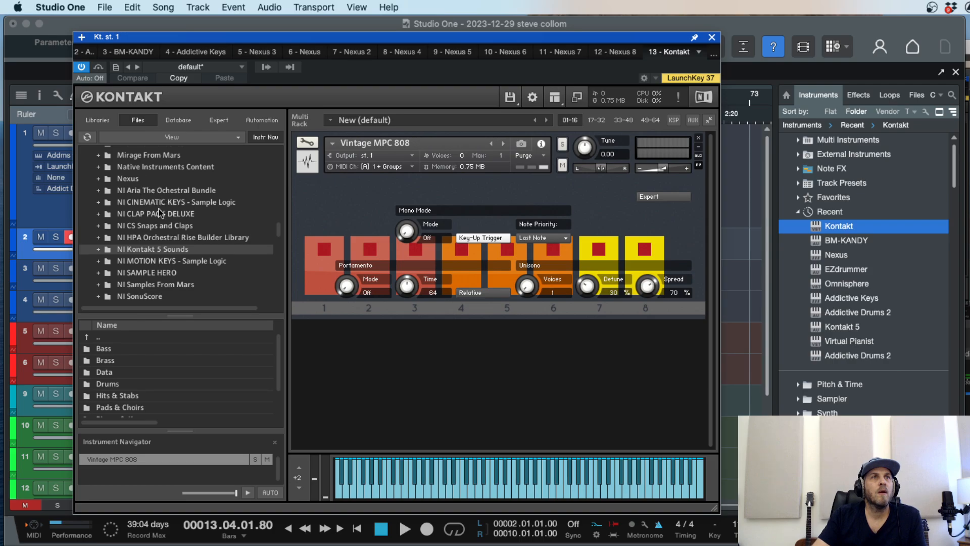
# Step: Examine the remaining library folders on the SAMPLES drive, back up to its first entries, for another drum sound
pyautogui.scroll(3, 149, 215)
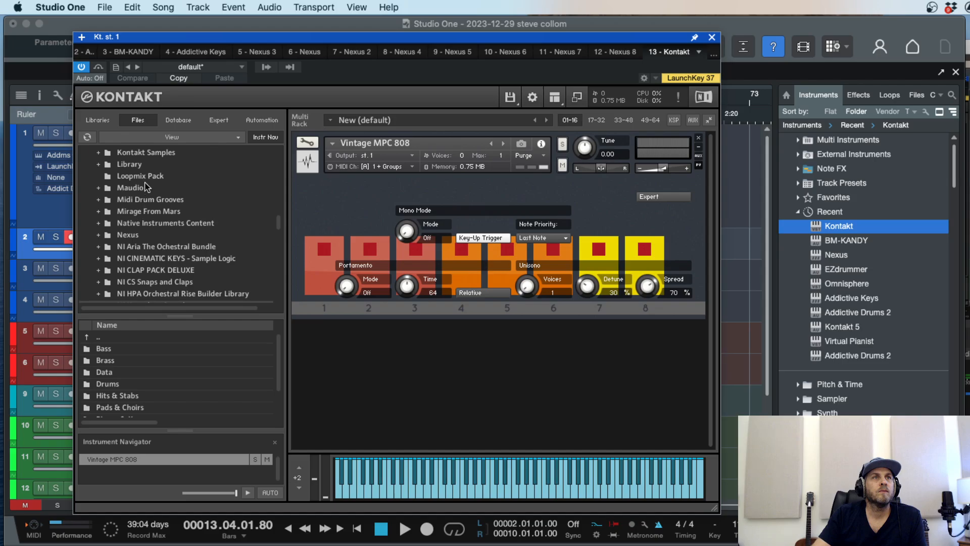
pyautogui.scroll(3, 146, 180)
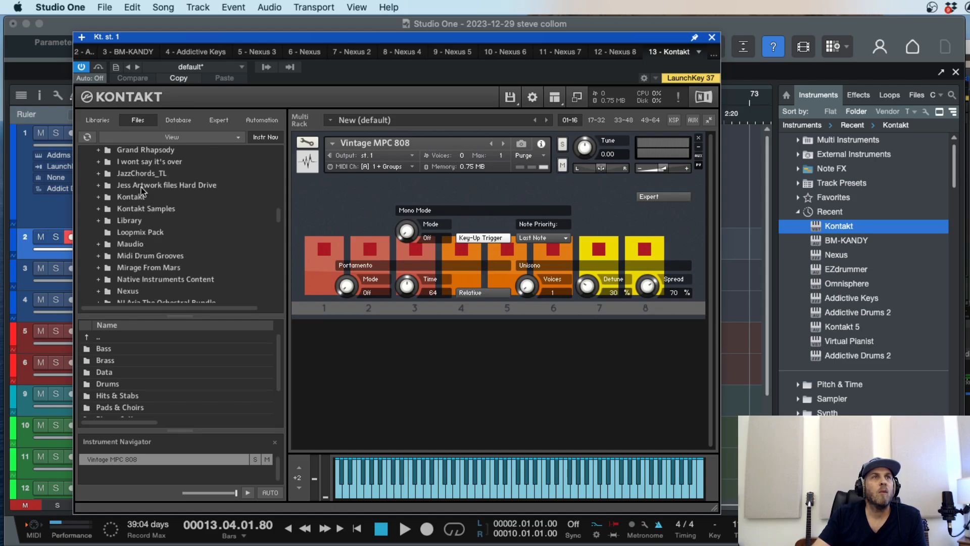
pyautogui.scroll(3, 143, 191)
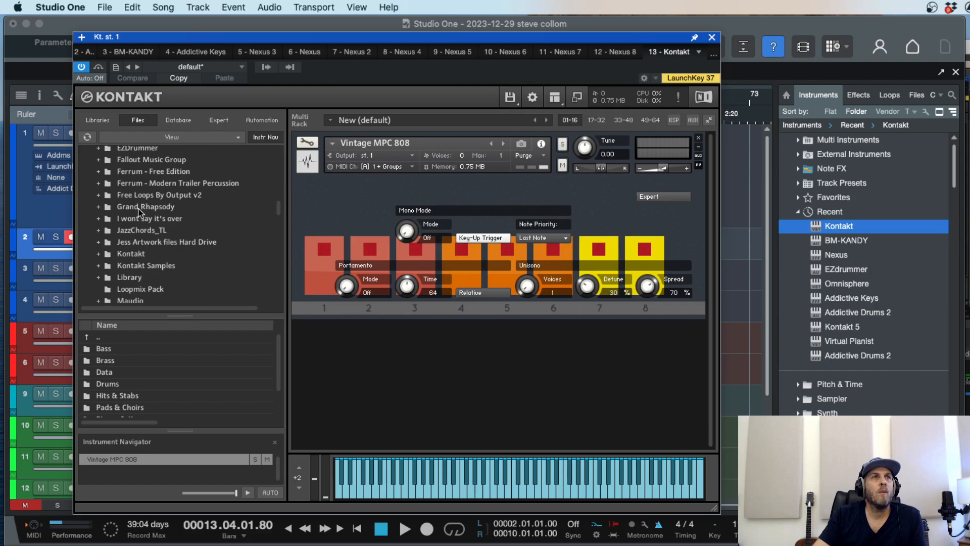
pyautogui.scroll(3, 138, 211)
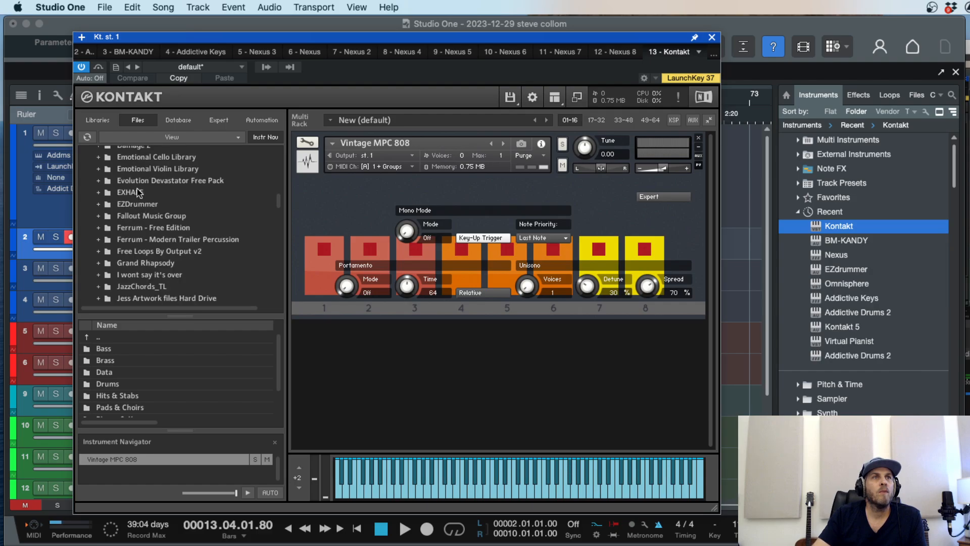
pyautogui.scroll(3, 137, 191)
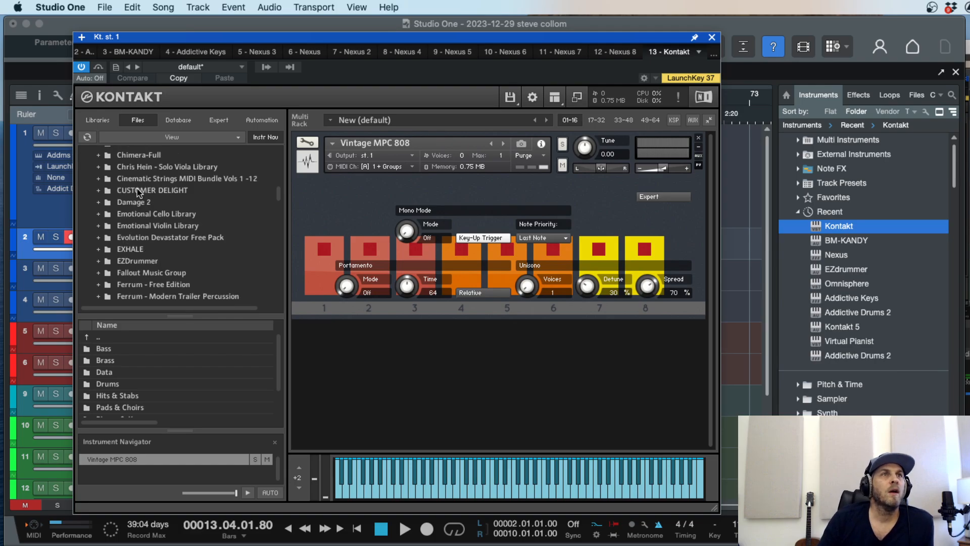
pyautogui.scroll(3, 138, 189)
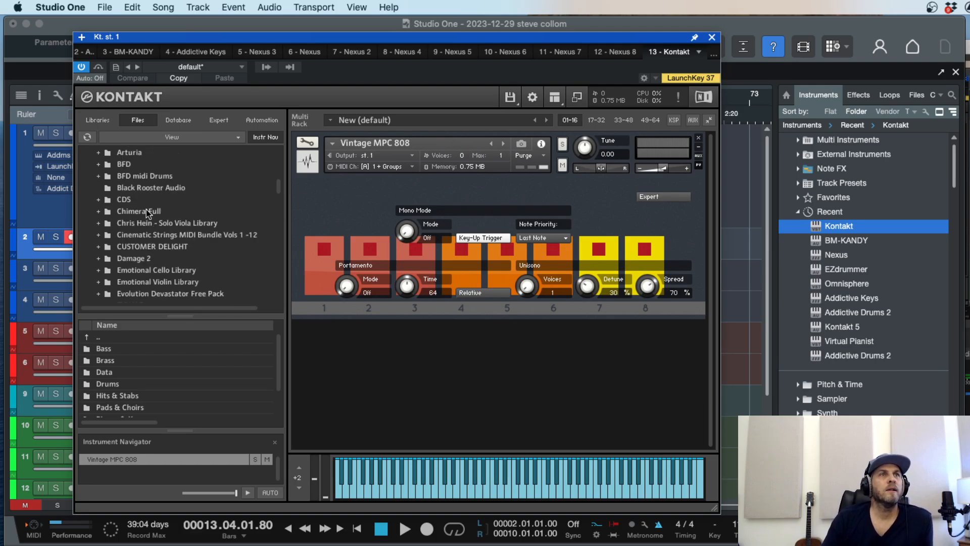
pyautogui.scroll(3, 150, 200)
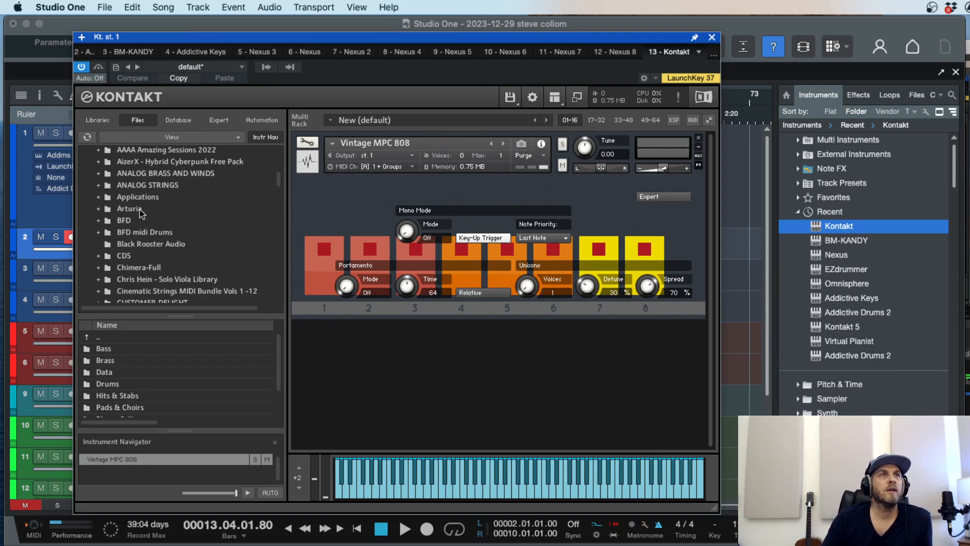
pyautogui.scroll(3, 150, 200)
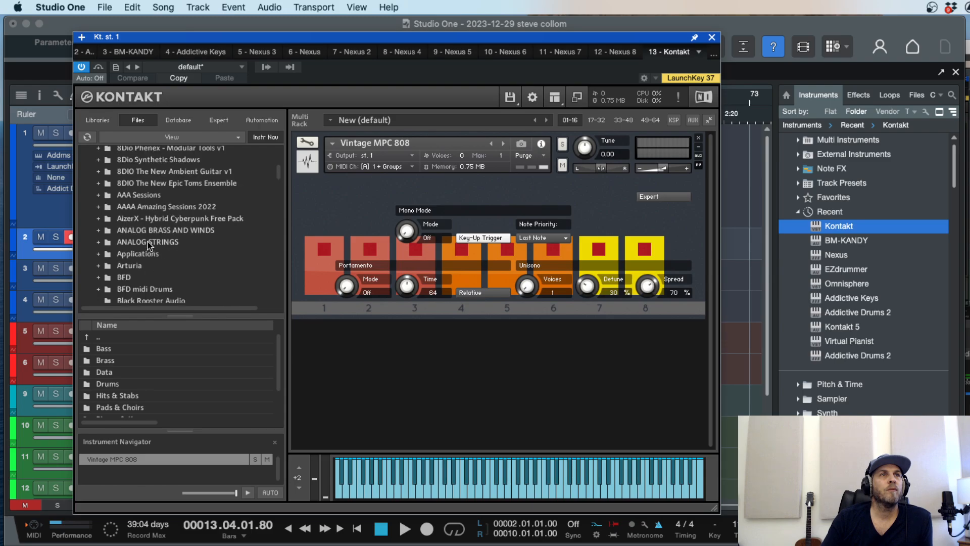
pyautogui.scroll(6, 147, 202)
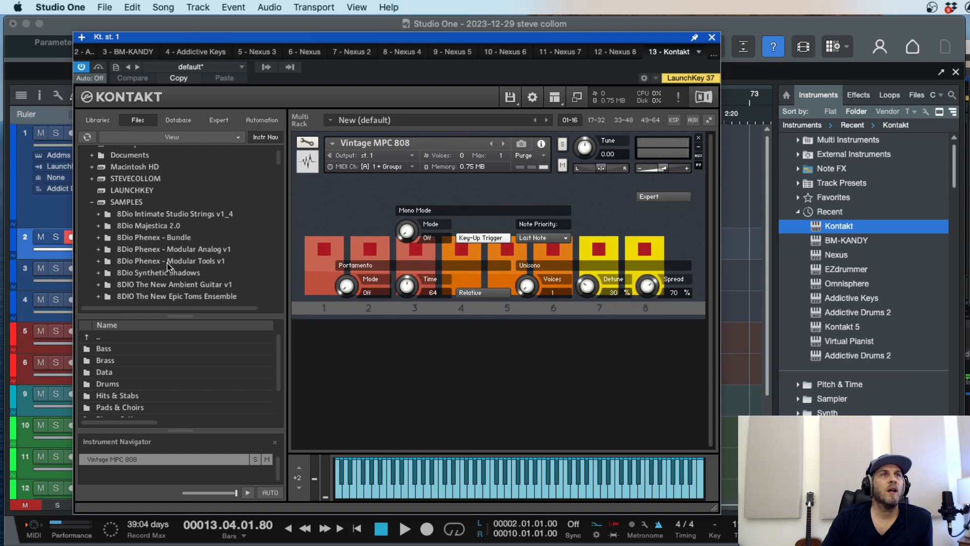
# Step: Open the Kontakt Samples folder on the SAMPLES drive
pyautogui.scroll(-3, 168, 267)
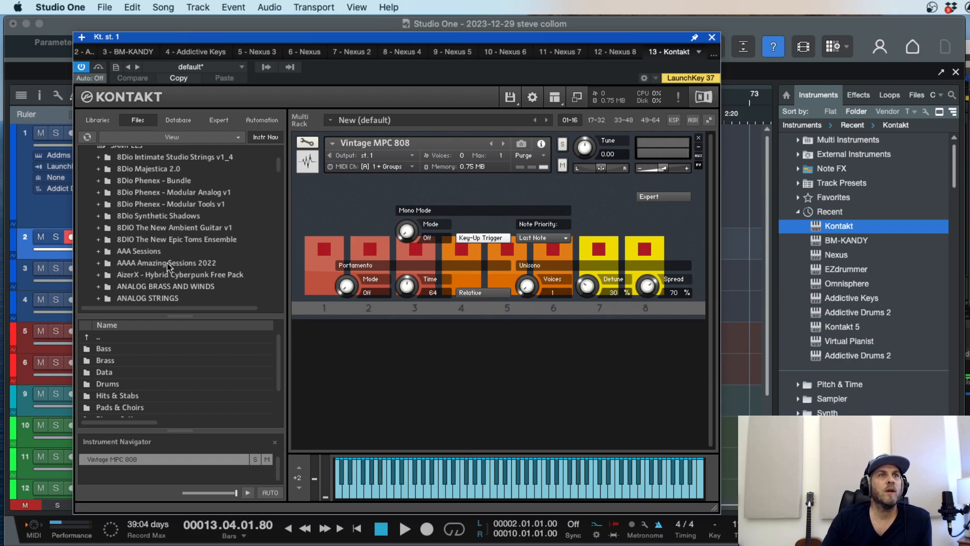
pyautogui.scroll(-5, 160, 262)
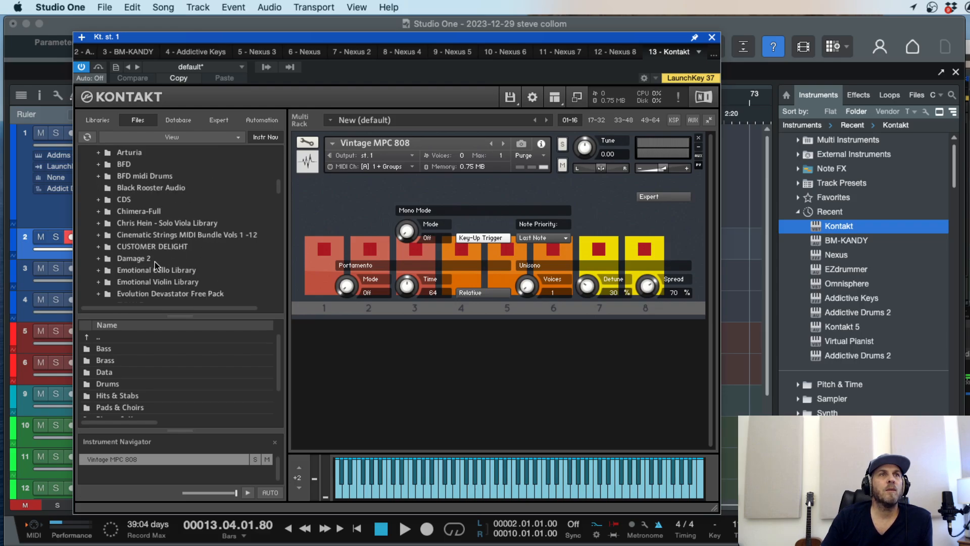
pyautogui.scroll(-3, 155, 262)
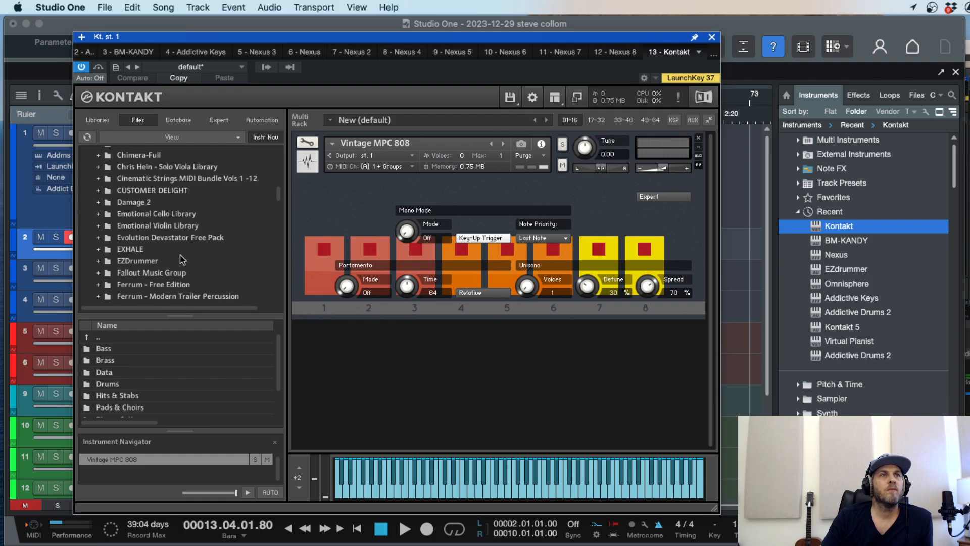
pyautogui.scroll(-2, 182, 260)
pyautogui.scroll(-2, 183, 261)
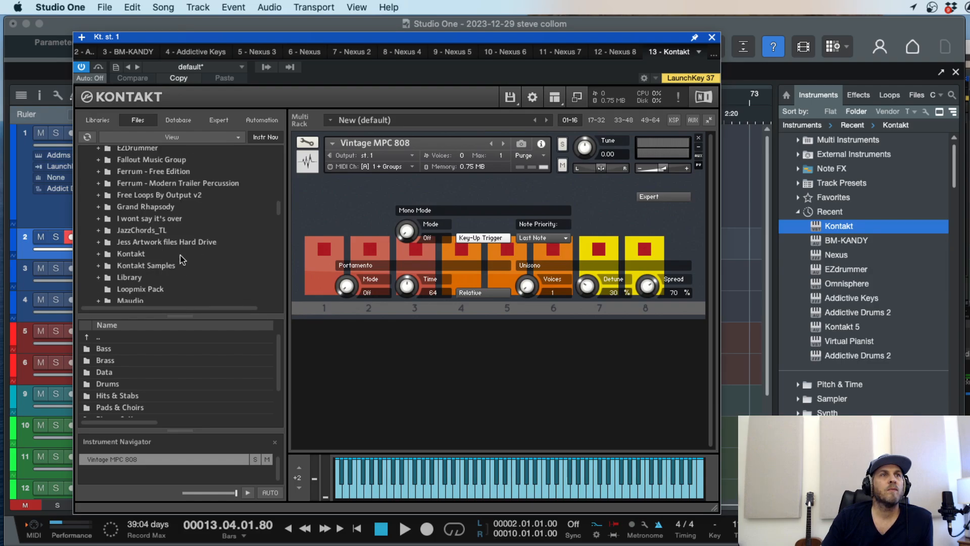
pyautogui.scroll(-2, 182, 260)
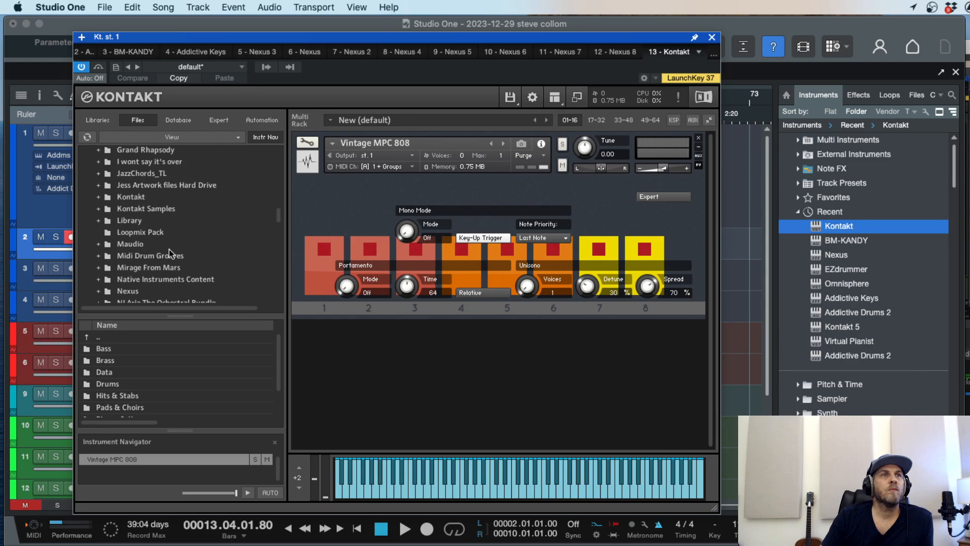
pyautogui.click(130, 209)
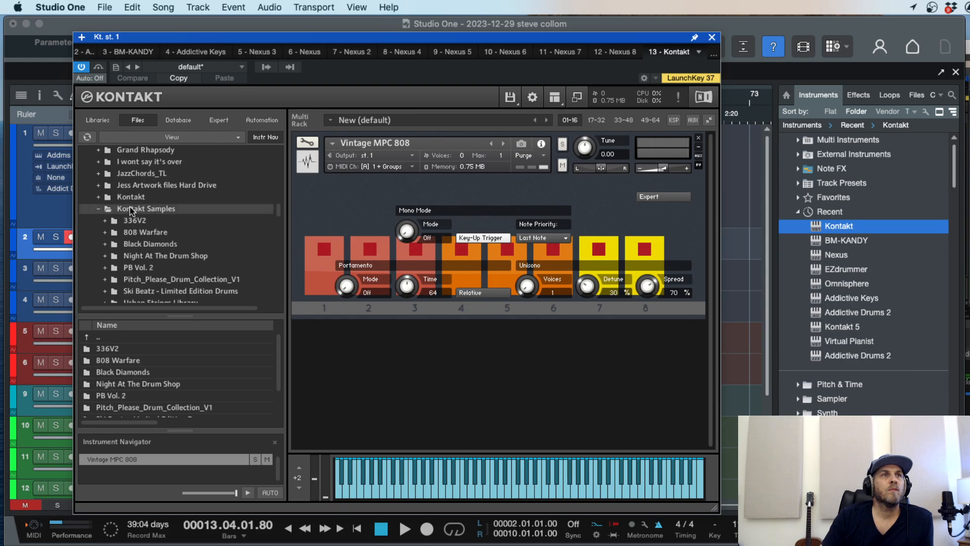
# Step: Load Crunchy 808.nki from the 808 Warfare folder into the rack in place of Vintage MPC 808
pyautogui.click(151, 234)
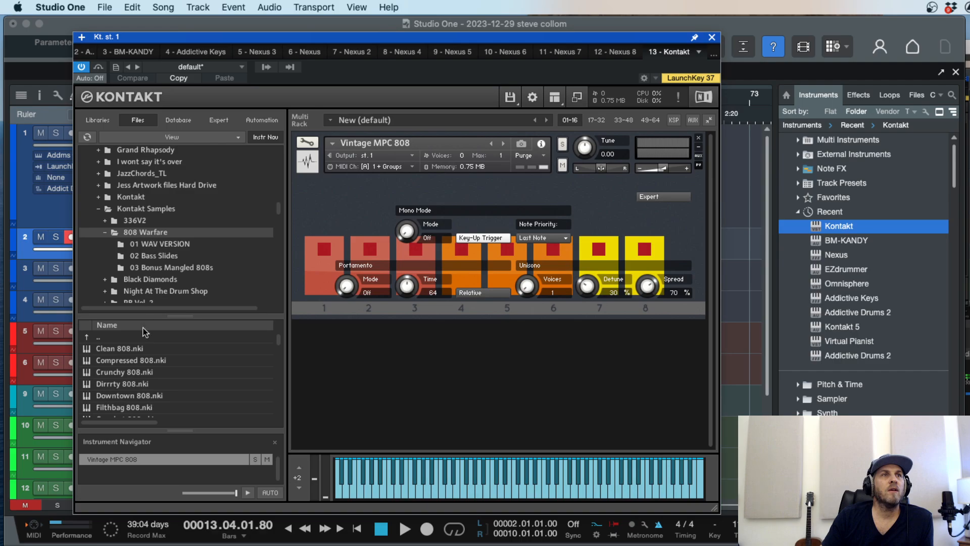
pyautogui.click(107, 374)
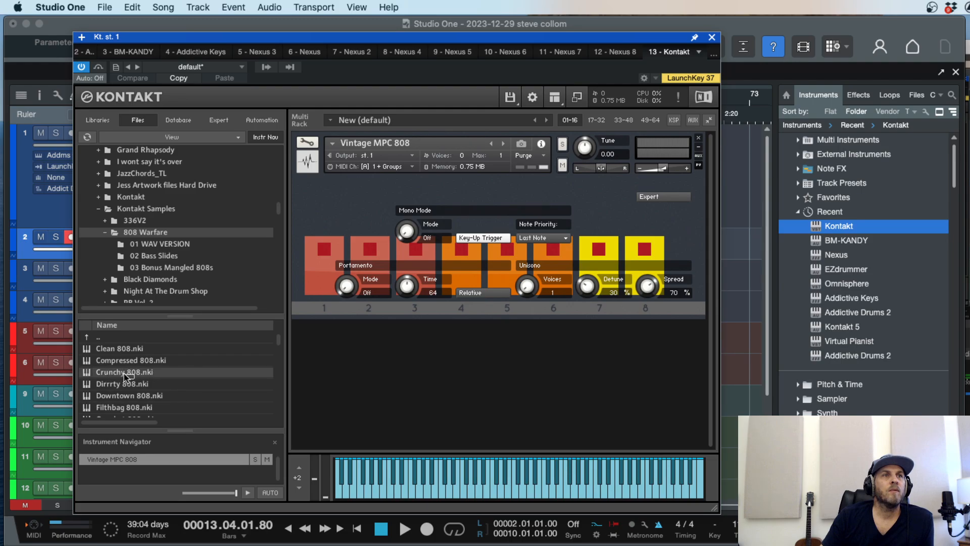
pyautogui.moveTo(426, 254); pyautogui.dragTo(429, 247)
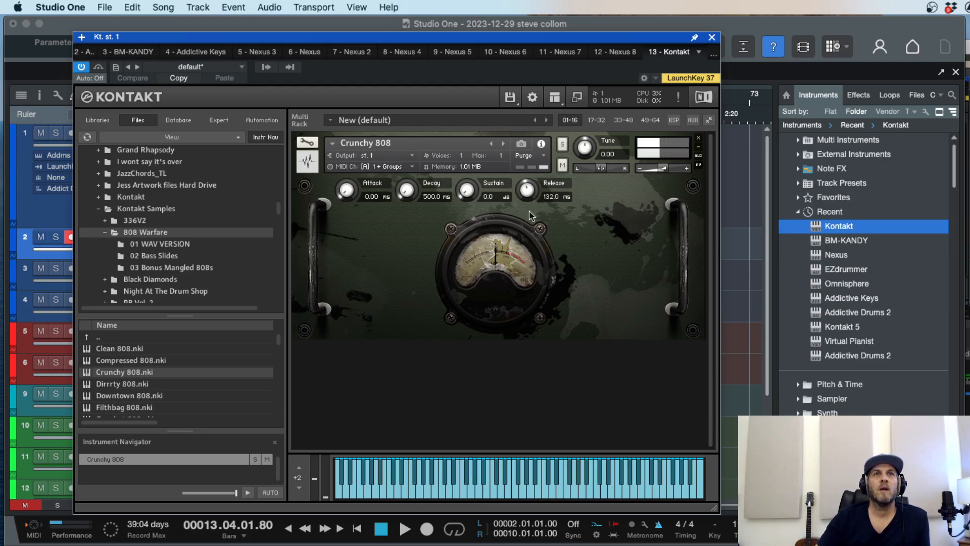
# Step: Set Crunchy 808's envelope to 0 ms attack, 0 ms decay, -2.7 dB sustain and 121.6 ms release, and close Kontakt
pyautogui.moveTo(530, 191); pyautogui.dragTo(531, 195)
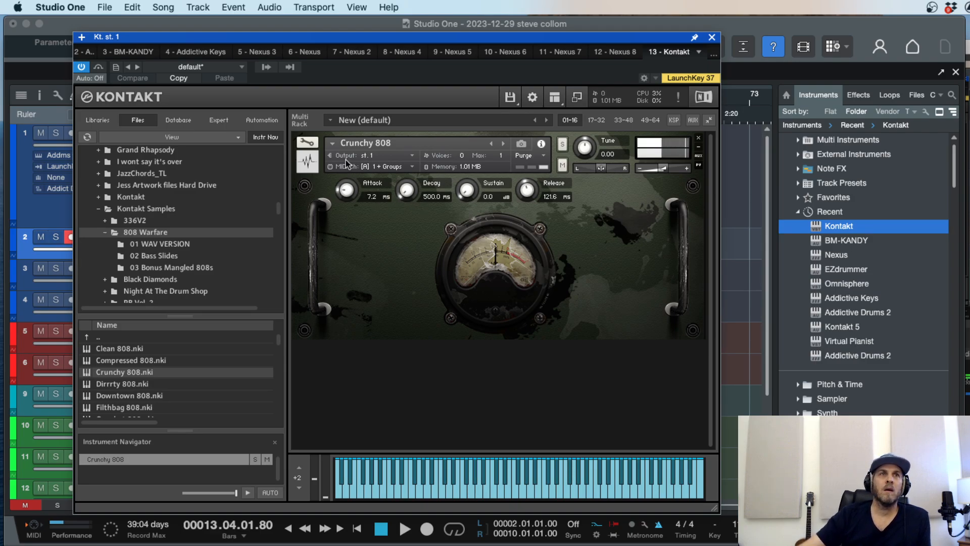
pyautogui.moveTo(353, 182); pyautogui.dragTo(353, 309)
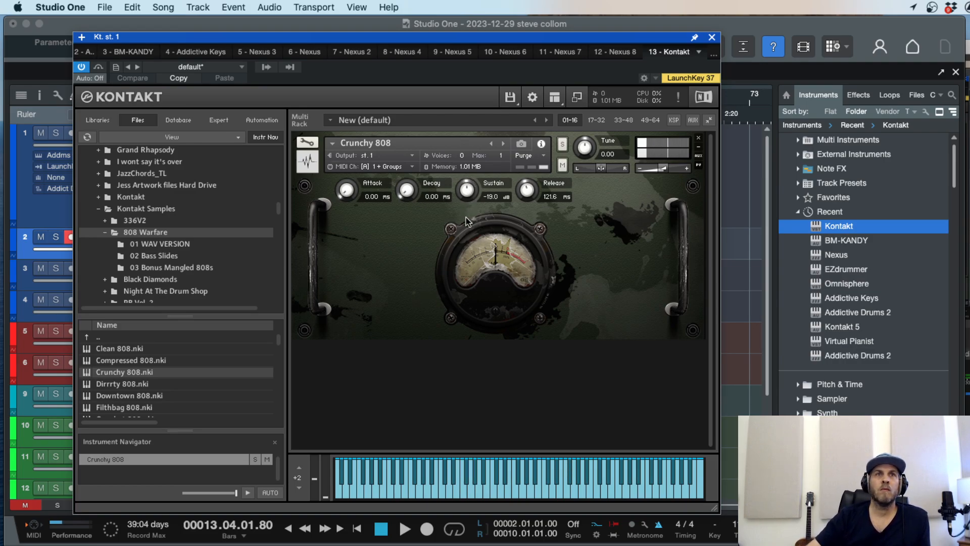
pyautogui.moveTo(466, 192); pyautogui.dragTo(466, 152)
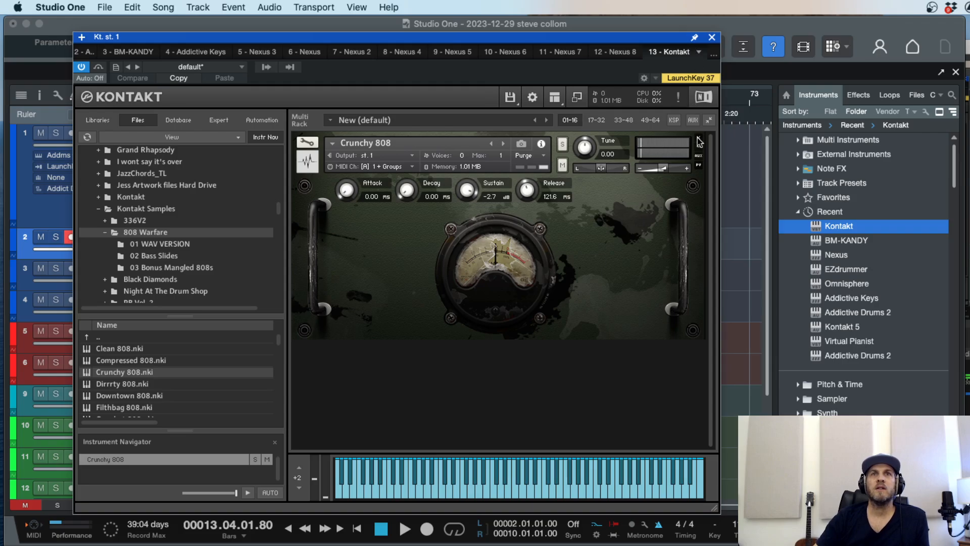
pyautogui.click(712, 37)
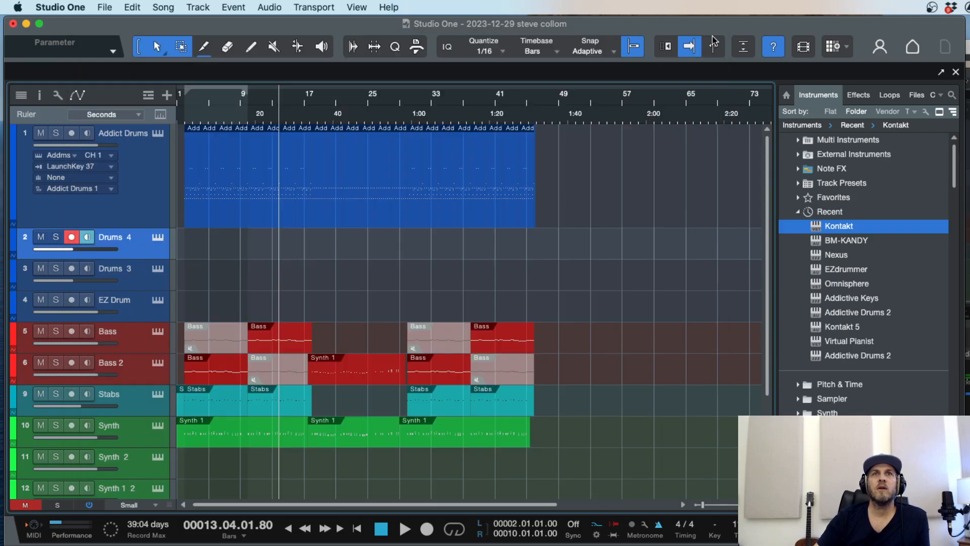
pyautogui.press(',')
pyautogui.press('KP_Multiply')
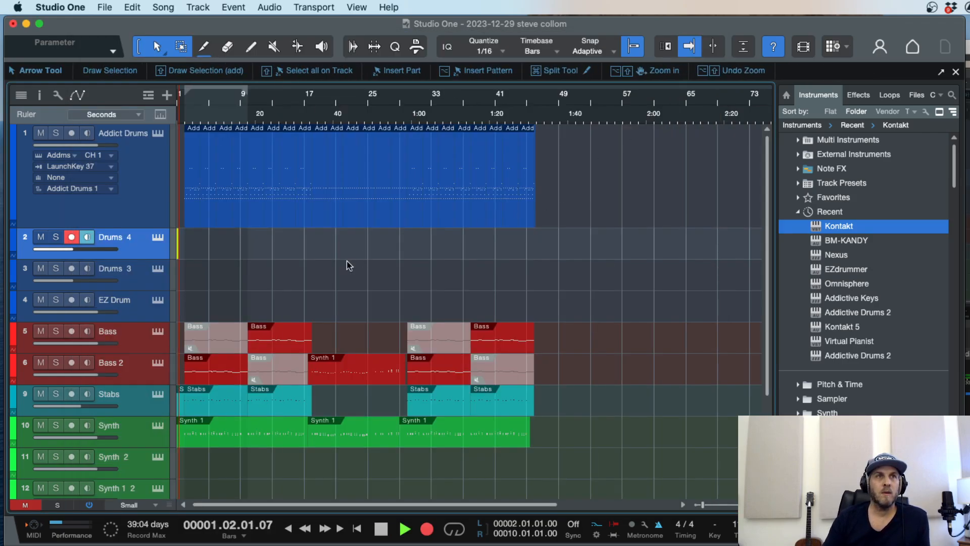
pyautogui.press('e')
pyautogui.press('e')
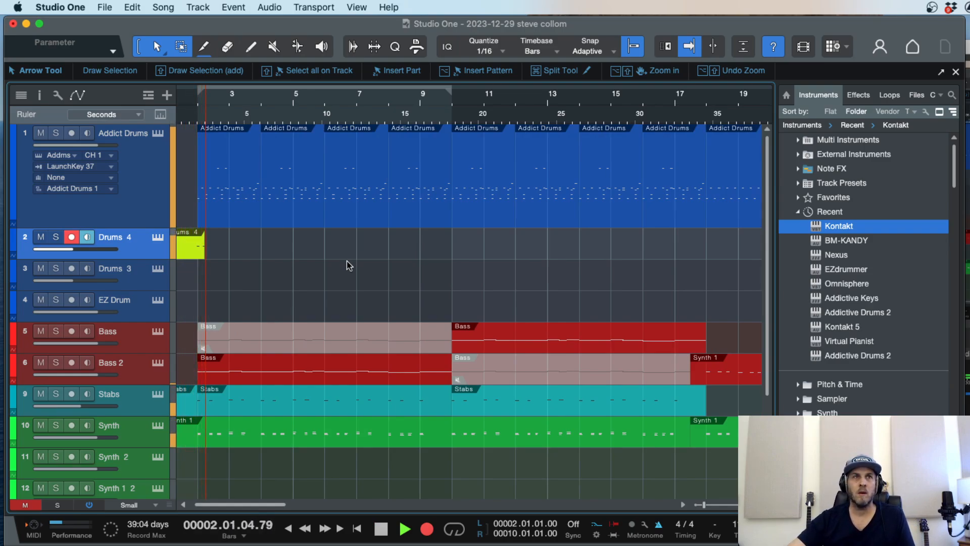
pyautogui.press('space')
pyautogui.press('Delete')
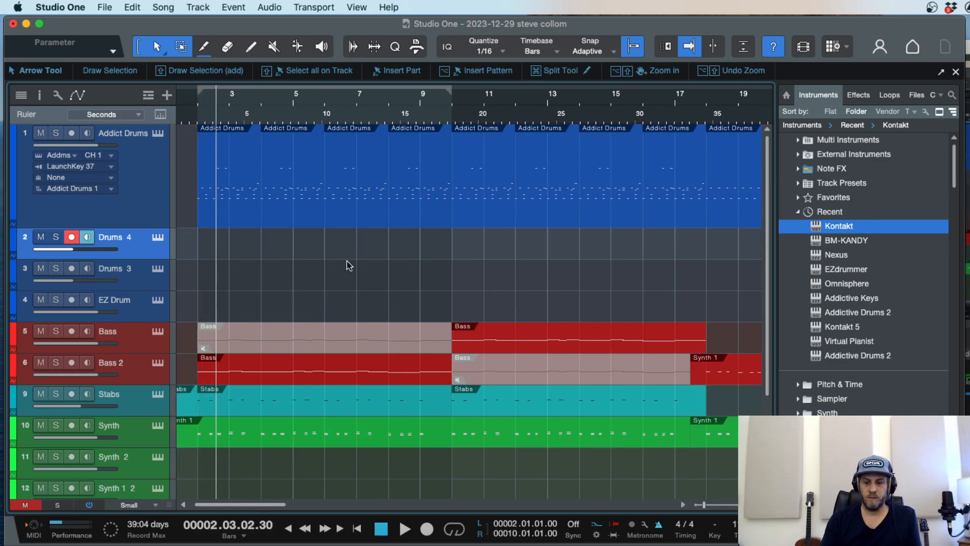
pyautogui.press(',')
pyautogui.press('KP_Multiply')
pyautogui.press('e')
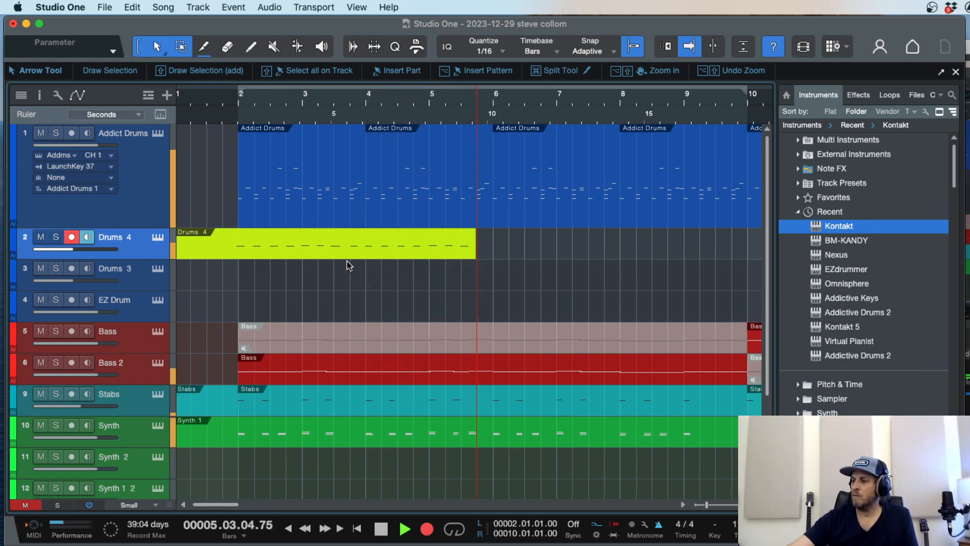
pyautogui.press('space')
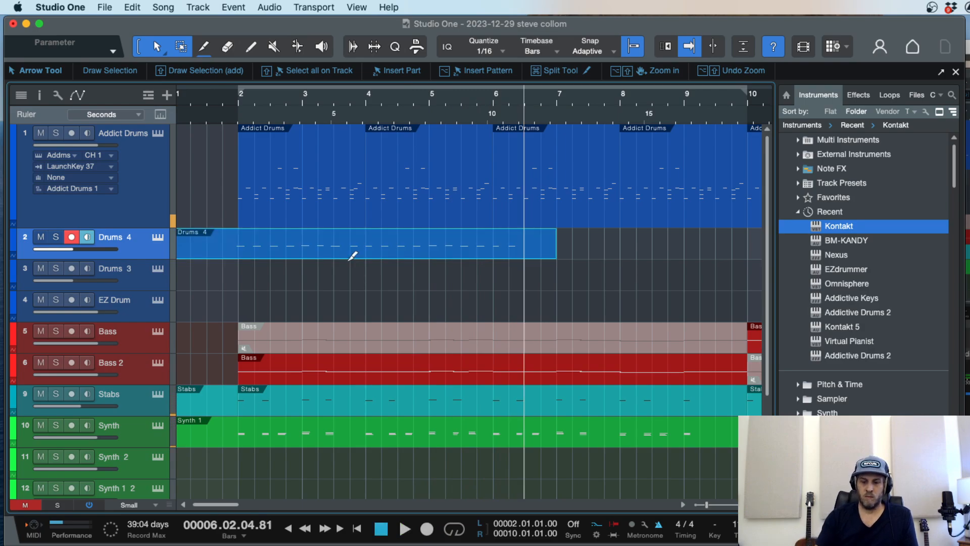
pyautogui.press('super+z')
# Step: Record an 808 part on the Drums 4 track from the song's start through to bar 10
pyautogui.press(',')
pyautogui.press('KP_Multiply')
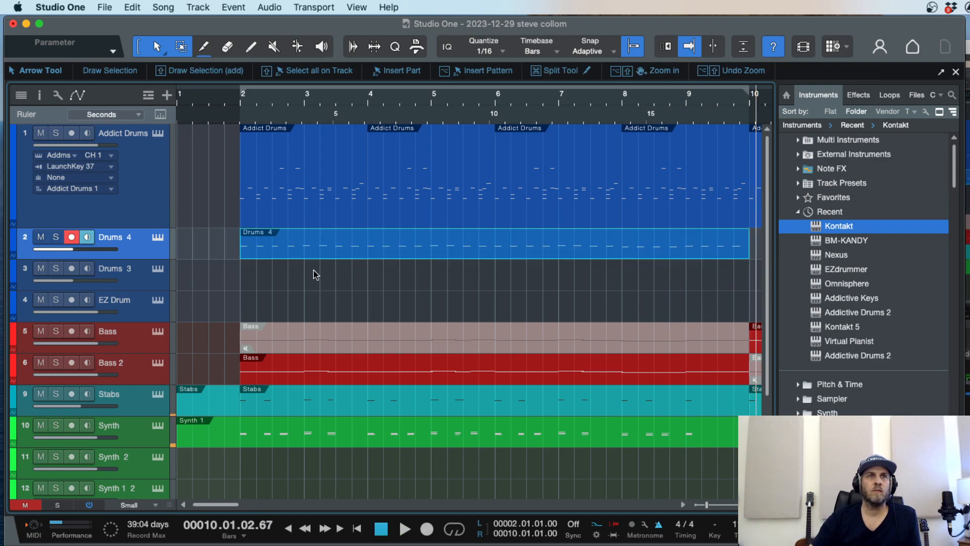
# Step: Open the recorded Drums 4 part in the note editor, select all its notes and play it from bar 2
pyautogui.doubleClick(308, 248)
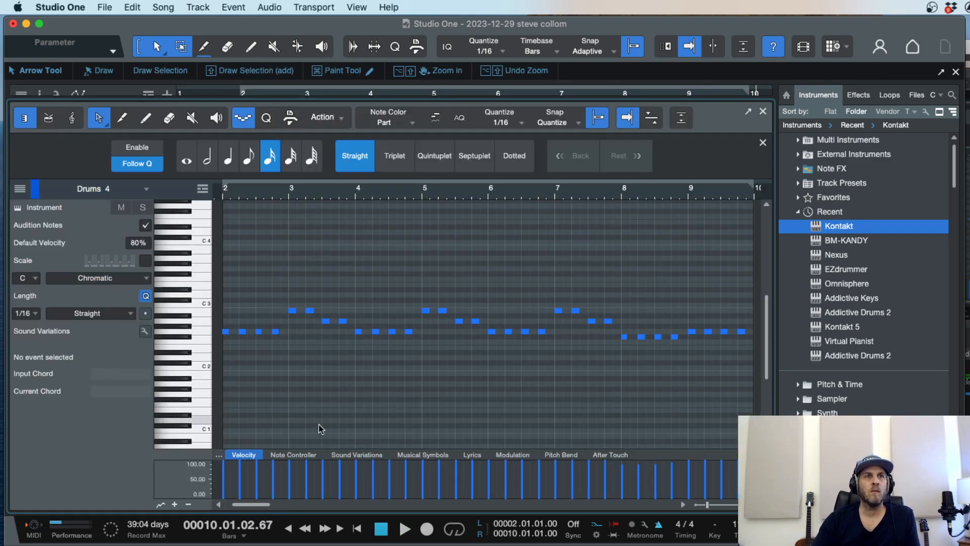
pyautogui.click(495, 392)
pyautogui.press('super+a')
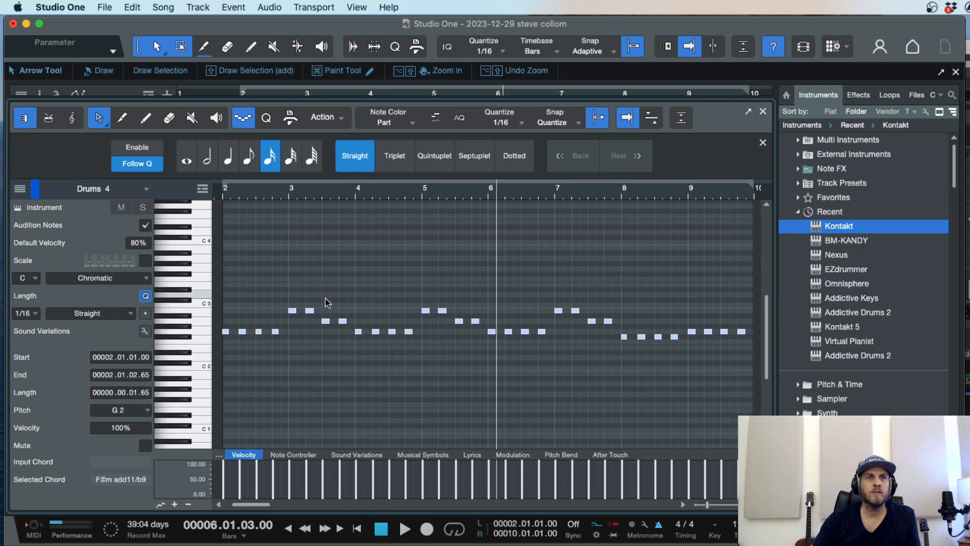
pyautogui.click(224, 195)
pyautogui.press('space')
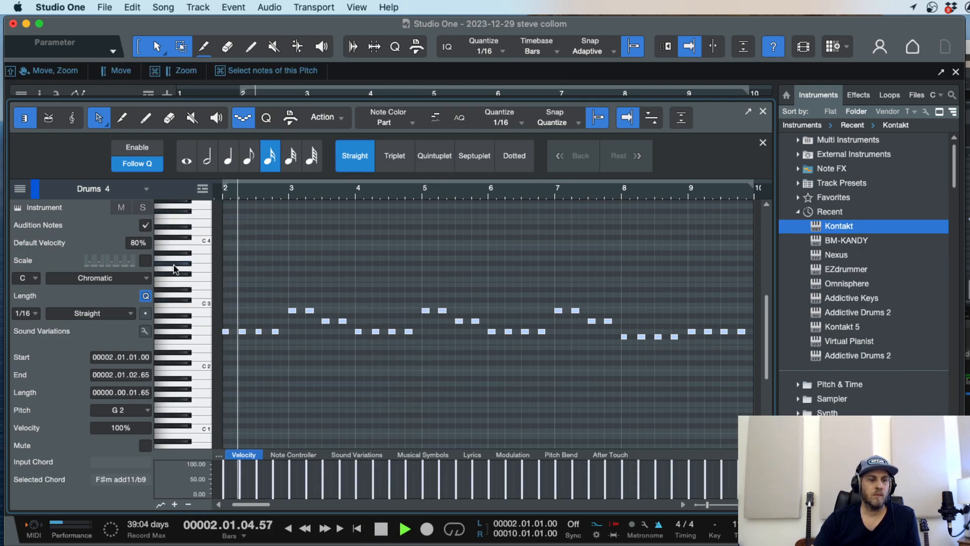
# Step: Close the note editor and raise the Drums 4 track's volume to +2.7 during playback
pyautogui.press('F2')
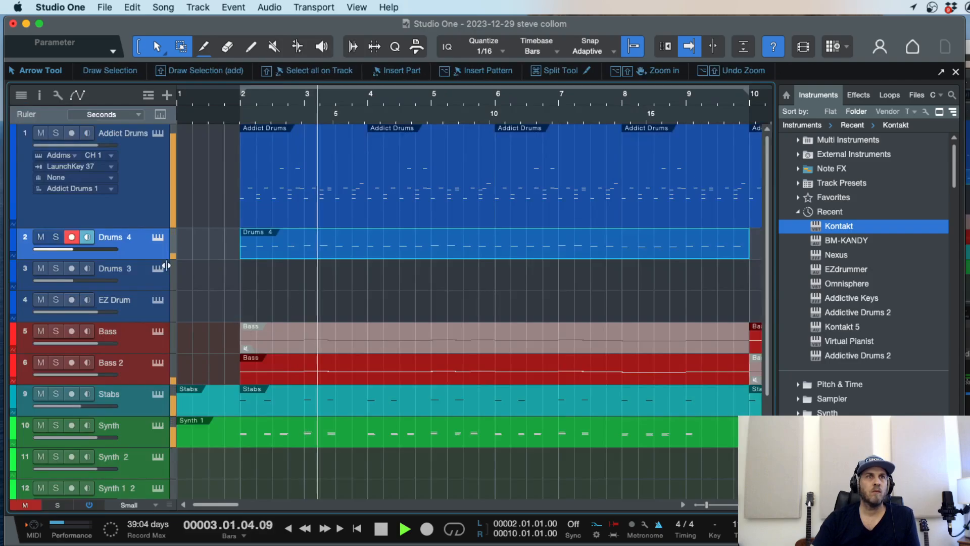
pyautogui.moveTo(91, 250); pyautogui.dragTo(122, 251)
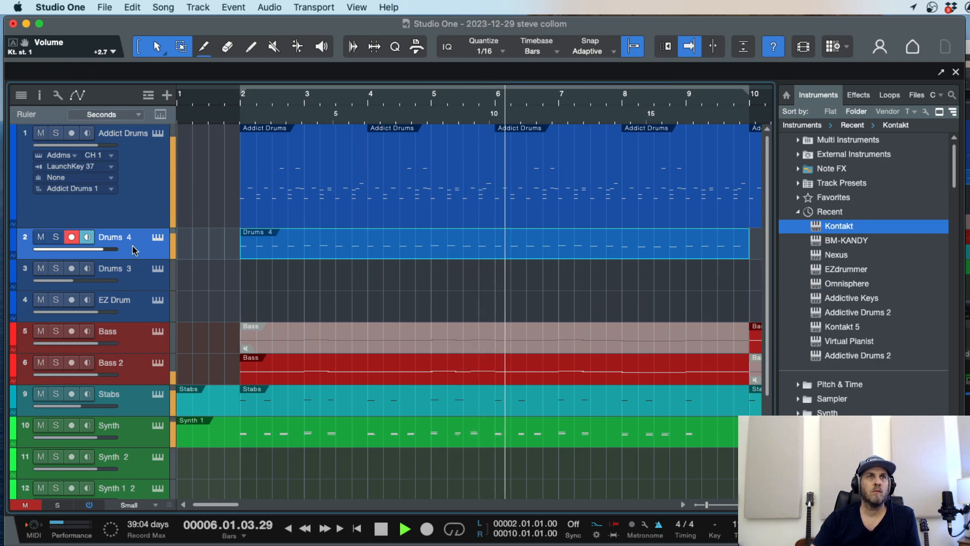
pyautogui.press('space')
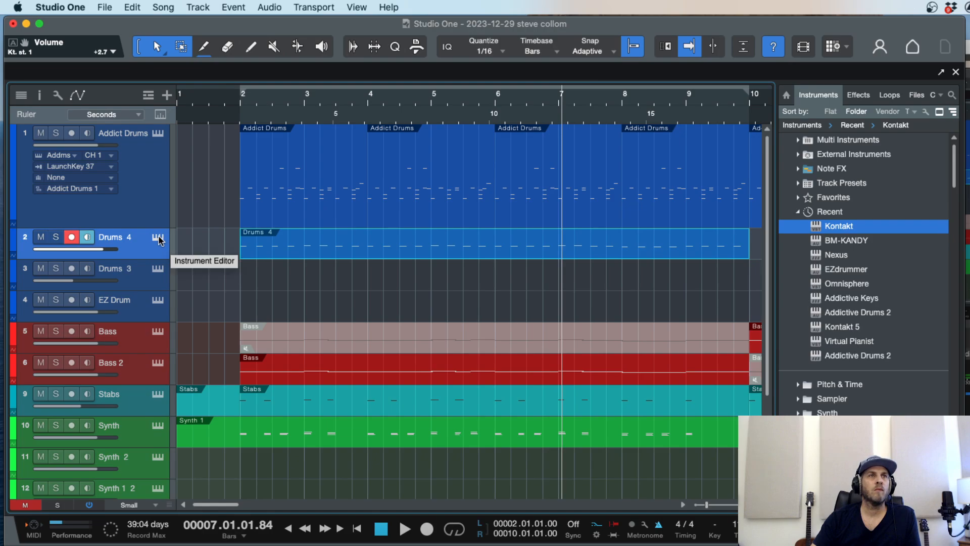
# Step: Solo the Drums 4 track and listen to its part on its own
pyautogui.press('space')
pyautogui.click(55, 237)
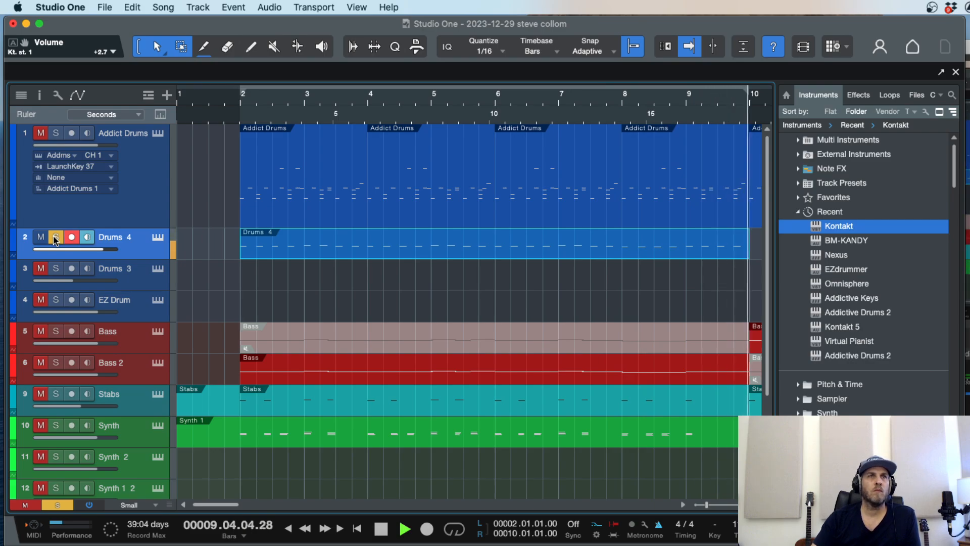
pyautogui.press('Home')
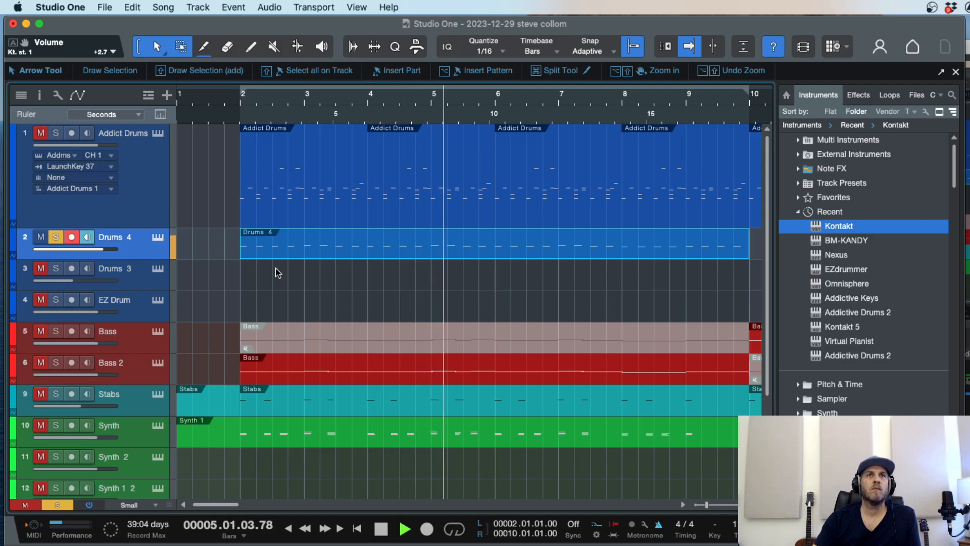
pyautogui.press('space')
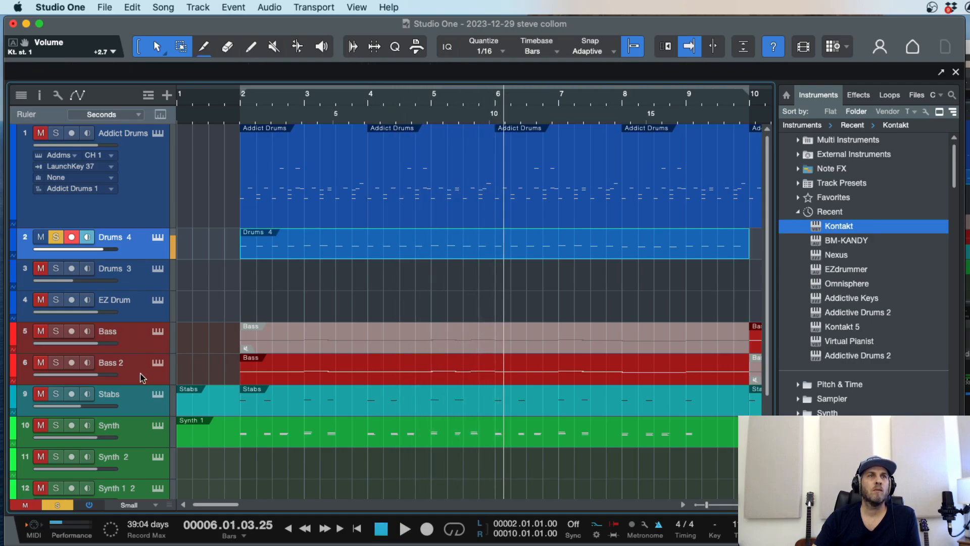
# Step: Solo the Synth track alongside Drums 4, leave Stabs un-soloed and close the Stabs effects window
pyautogui.click(132, 403)
pyautogui.press('space')
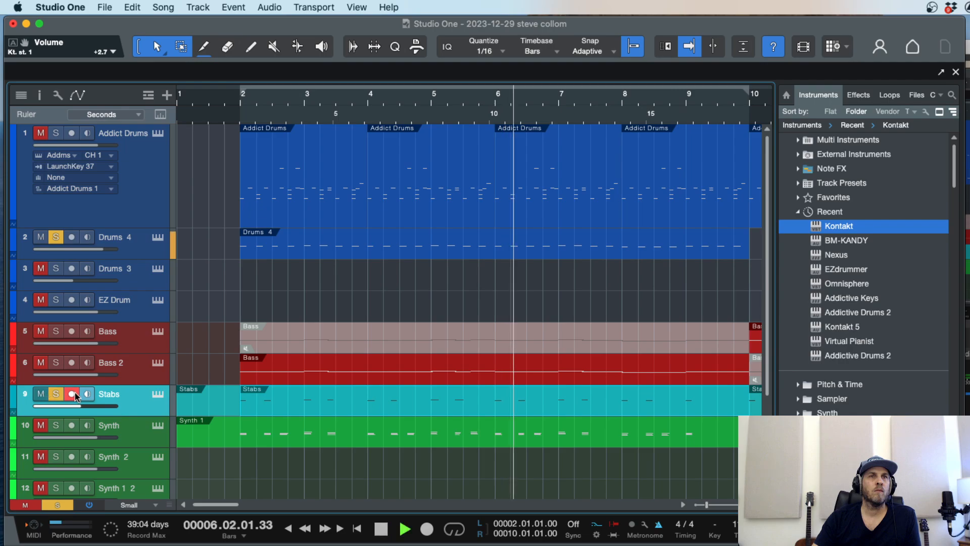
pyautogui.press('F11')
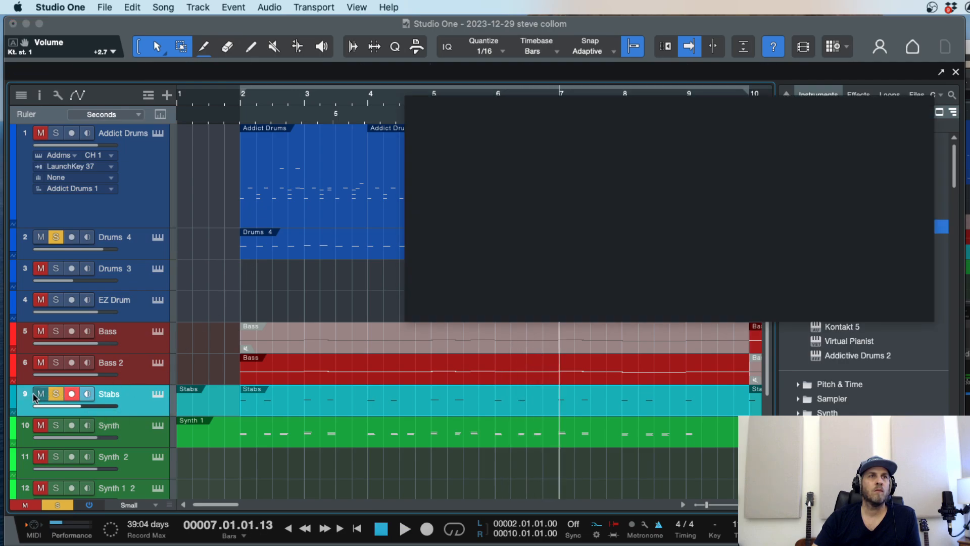
pyautogui.click(42, 424)
pyautogui.click(56, 398)
pyautogui.press('space')
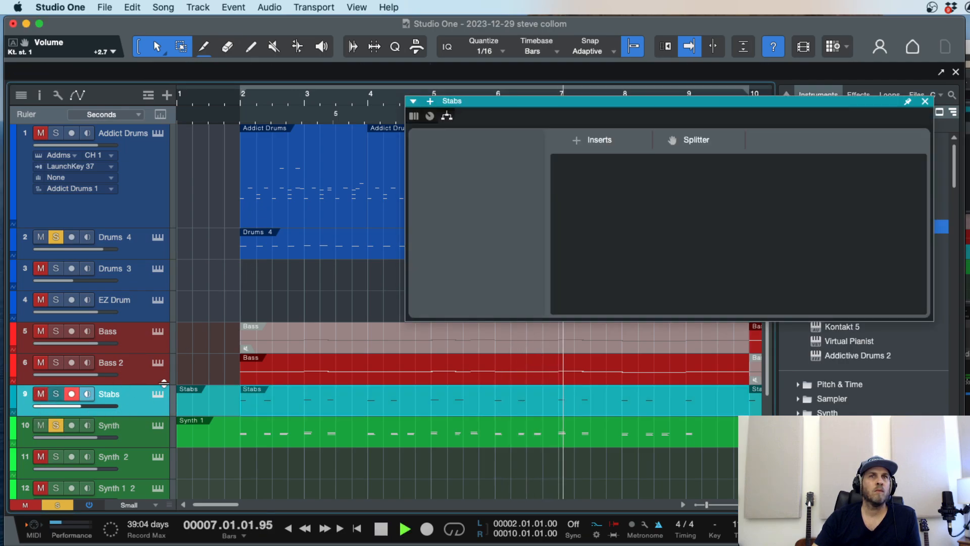
pyautogui.click(925, 101)
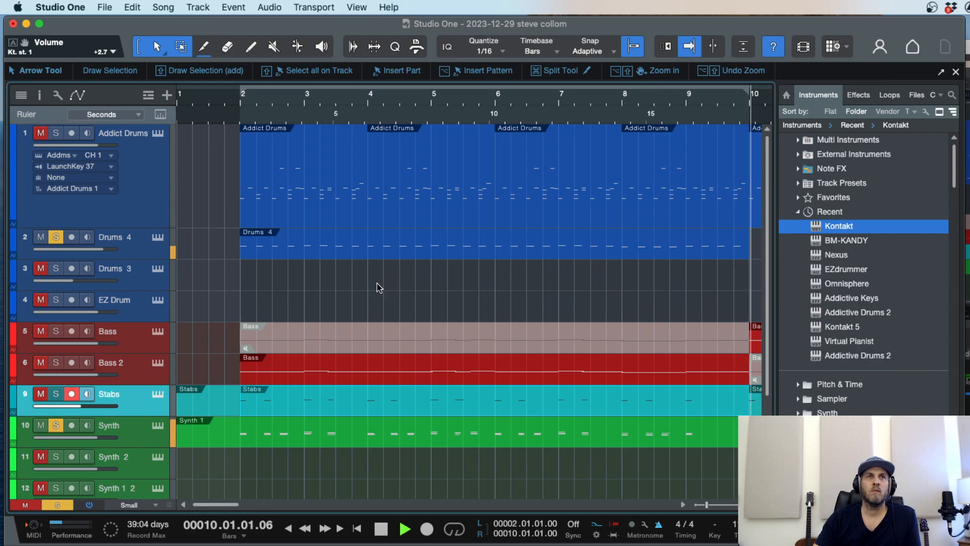
# Step: Play the soloed Drums 4 and Synth tracks together to compare their notes
pyautogui.press('space')
pyautogui.press('space')
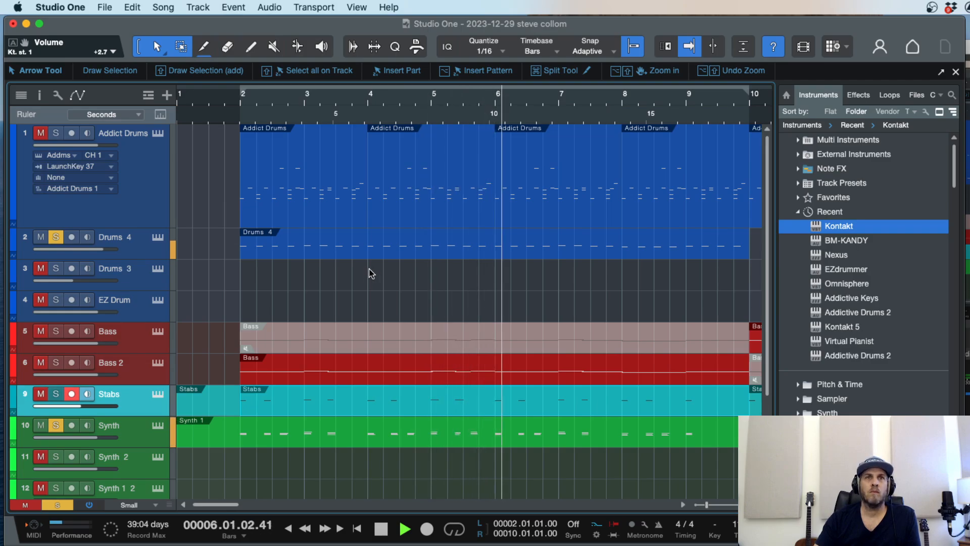
pyautogui.press('space')
# Step: Examine the Drums 4 notes up close in the note editor while playing from just before bar 5
pyautogui.doubleClick(465, 255)
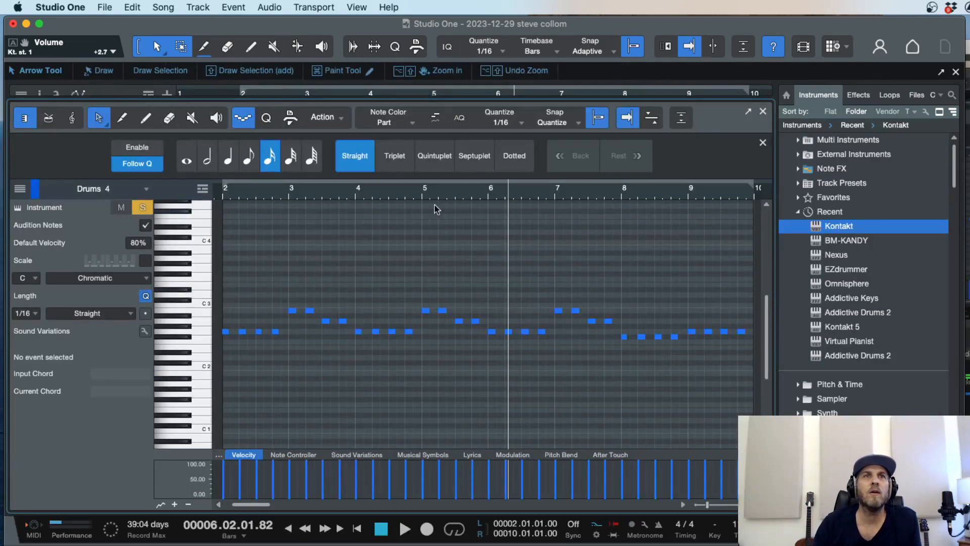
pyautogui.click(407, 198)
pyautogui.press('e')
pyautogui.press('space')
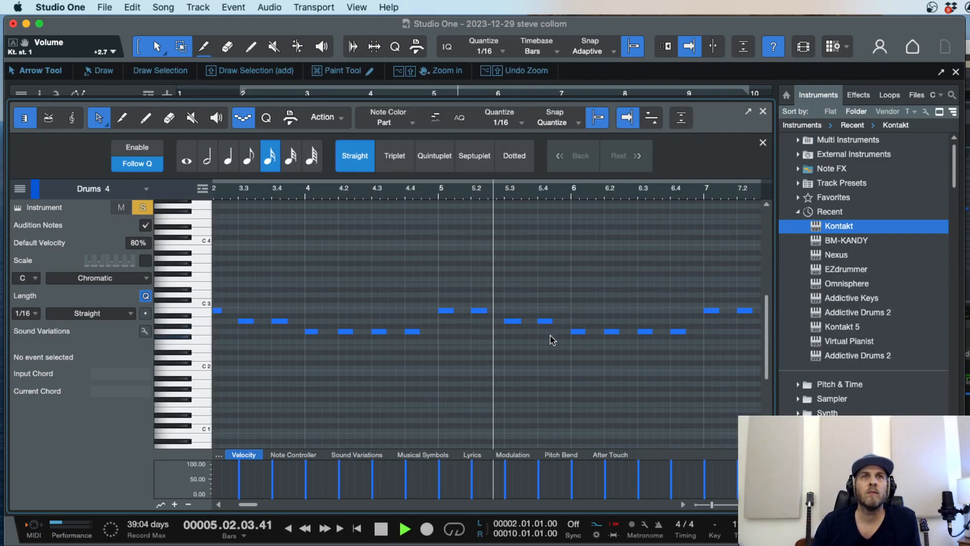
# Step: Raise the Drums 4 note at beat 5.4 to B 2 and play the corrected part through to bar 10
pyautogui.press('space')
pyautogui.moveTo(545, 321); pyautogui.dragTo(546, 313)
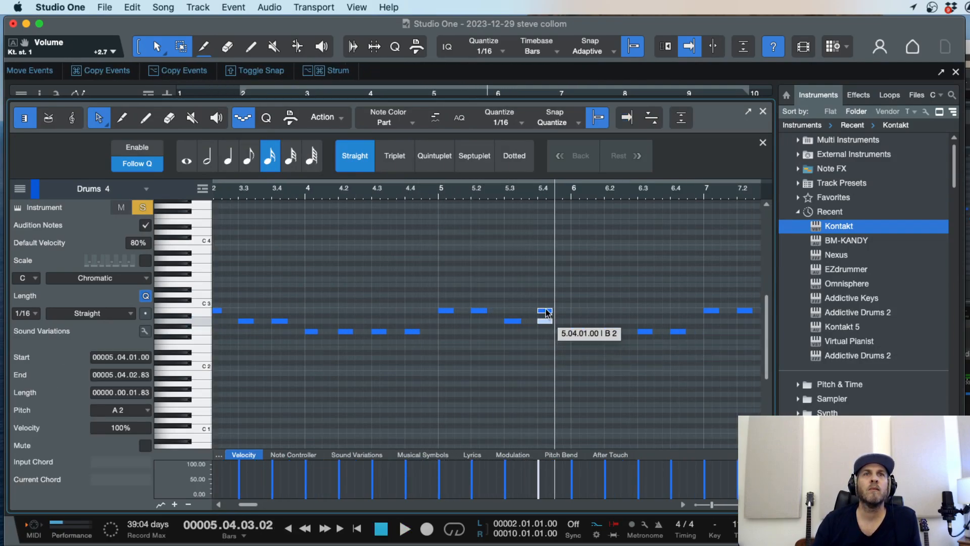
pyautogui.press('space')
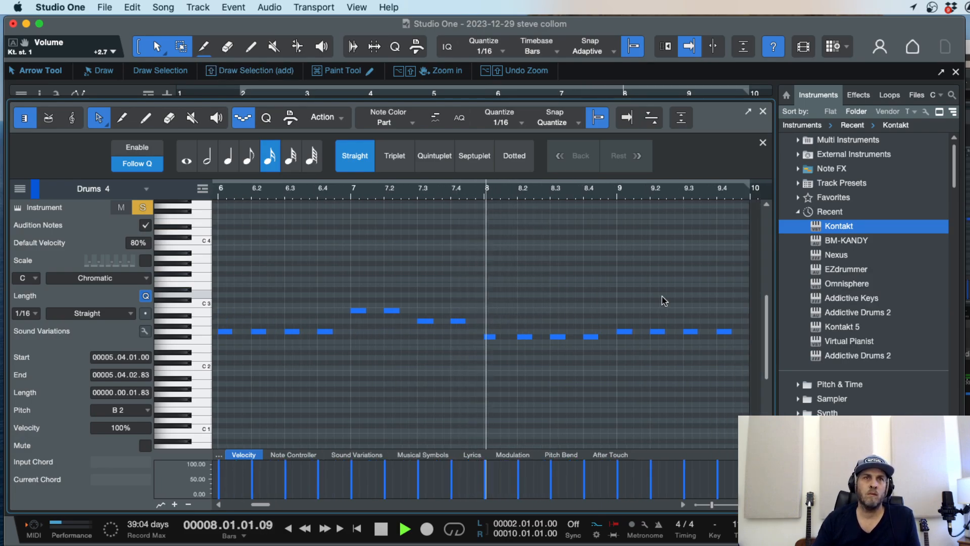
pyautogui.press('w')
pyautogui.press('w')
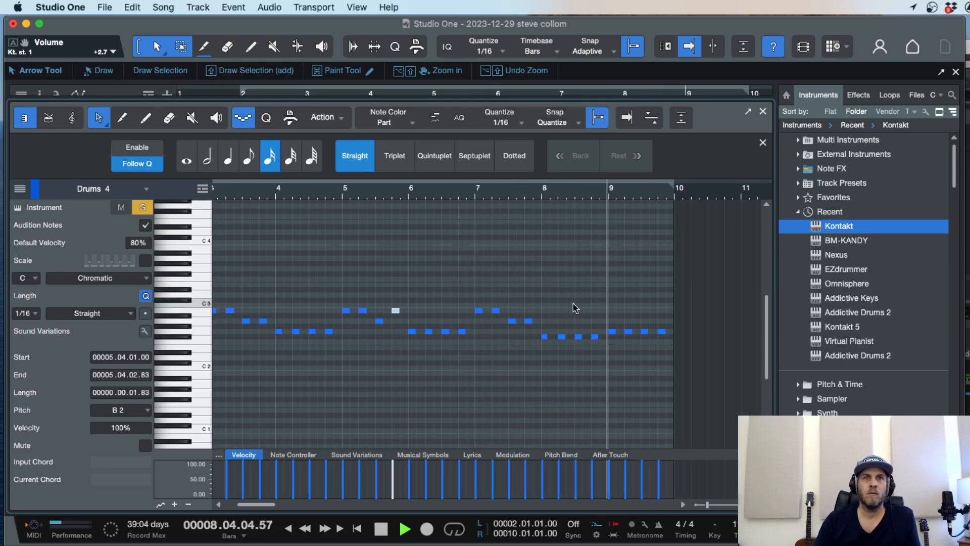
pyautogui.press('e')
pyautogui.press('w')
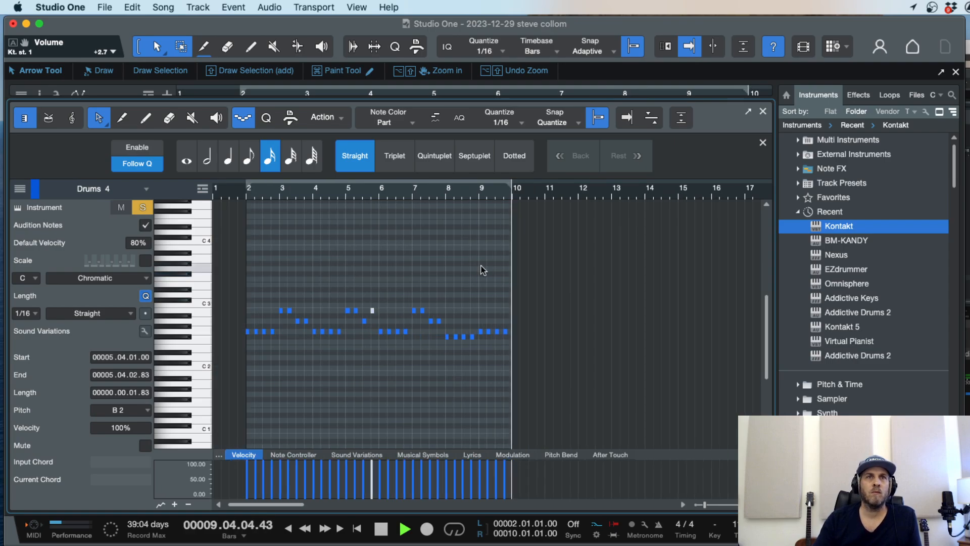
# Step: Select all the Drums 4 notes in the note editor and give them a common length of 0.00.02.00
pyautogui.click(501, 257)
pyautogui.press('space')
pyautogui.moveTo(508, 253); pyautogui.dragTo(237, 375)
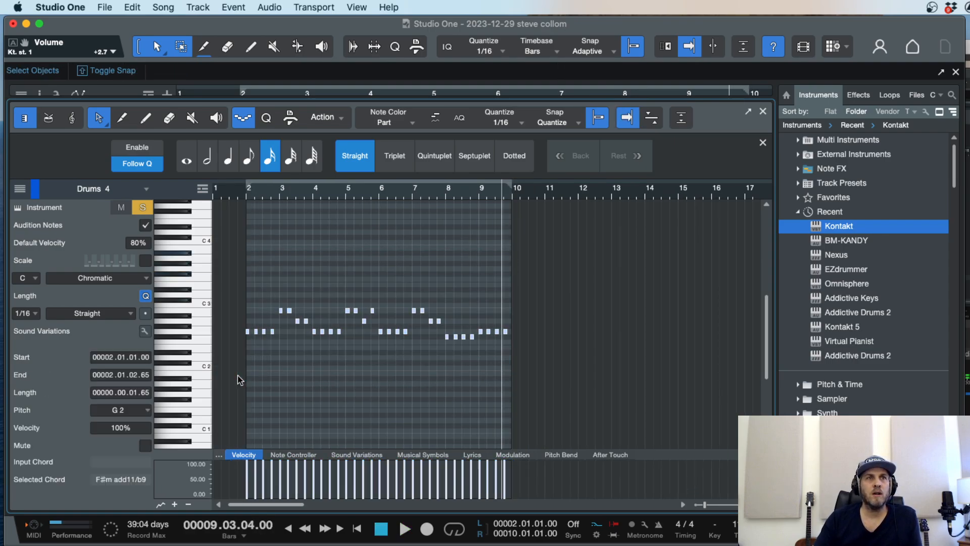
pyautogui.press('e')
pyautogui.press('e')
pyautogui.press('e')
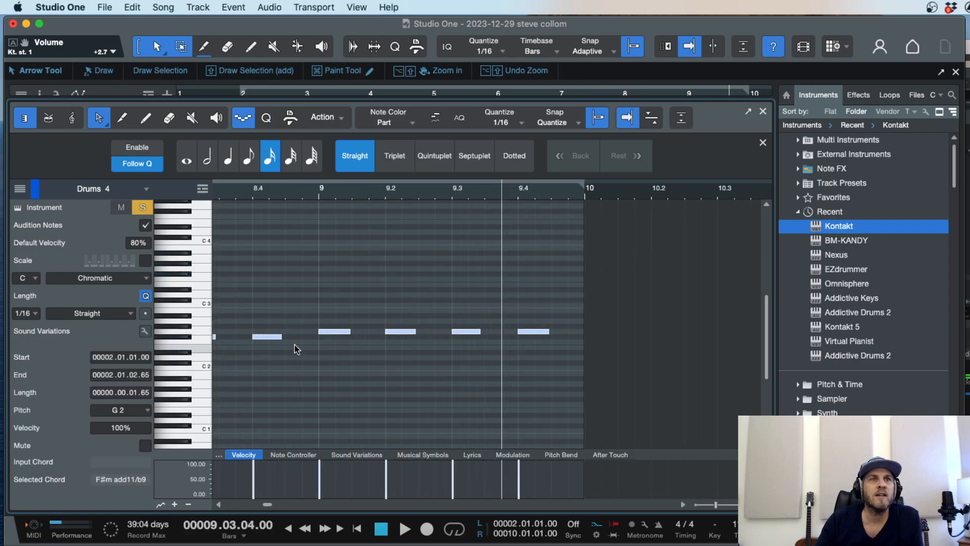
pyautogui.moveTo(282, 340); pyautogui.dragTo(292, 342)
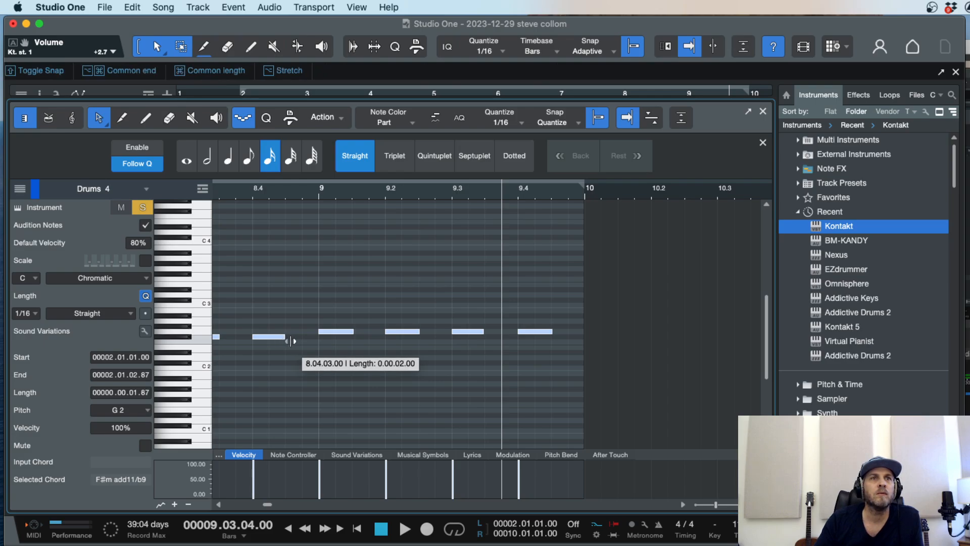
pyautogui.moveTo(292, 341); pyautogui.dragTo(281, 338)
# Step: Play the Drums 4 part from bar 2 in the note editor to check the evened-out note lengths
pyautogui.hotkey('shift', 'f')
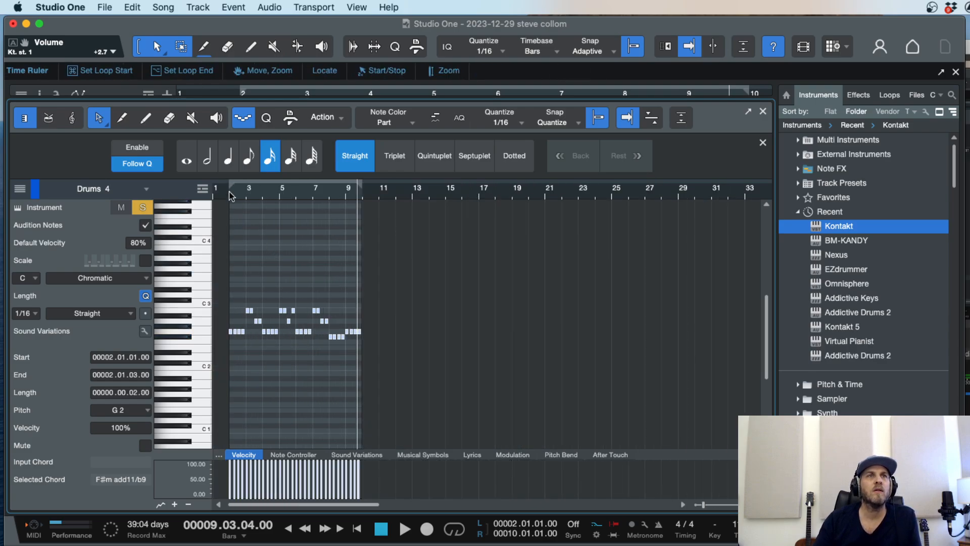
pyautogui.press('space')
pyautogui.press('e')
pyautogui.press('e')
pyautogui.press('e')
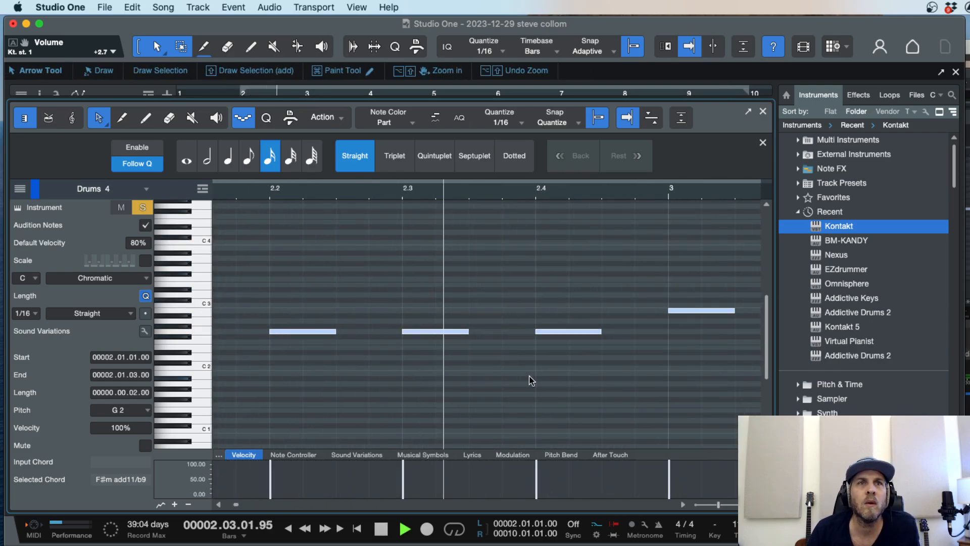
pyautogui.press('w')
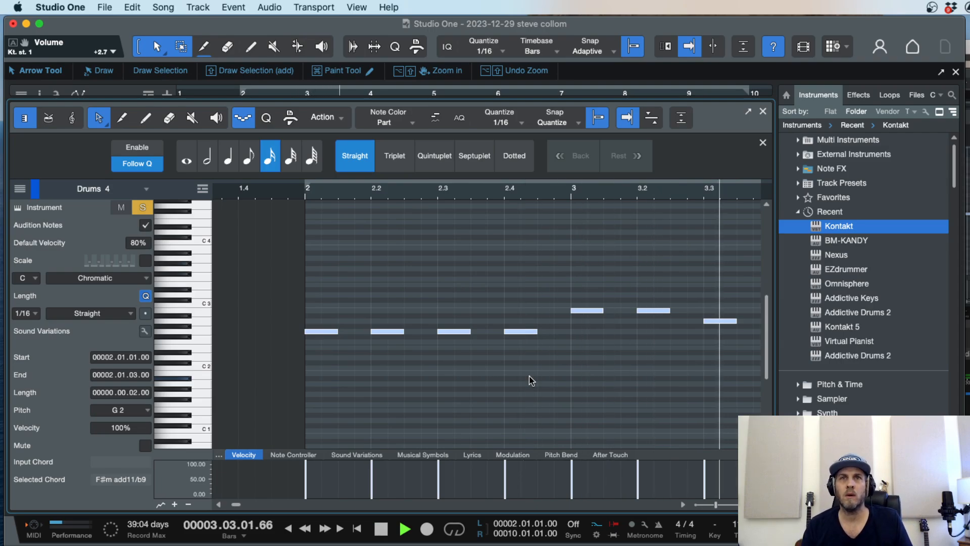
pyautogui.press('w')
pyautogui.press('w')
pyautogui.press('w')
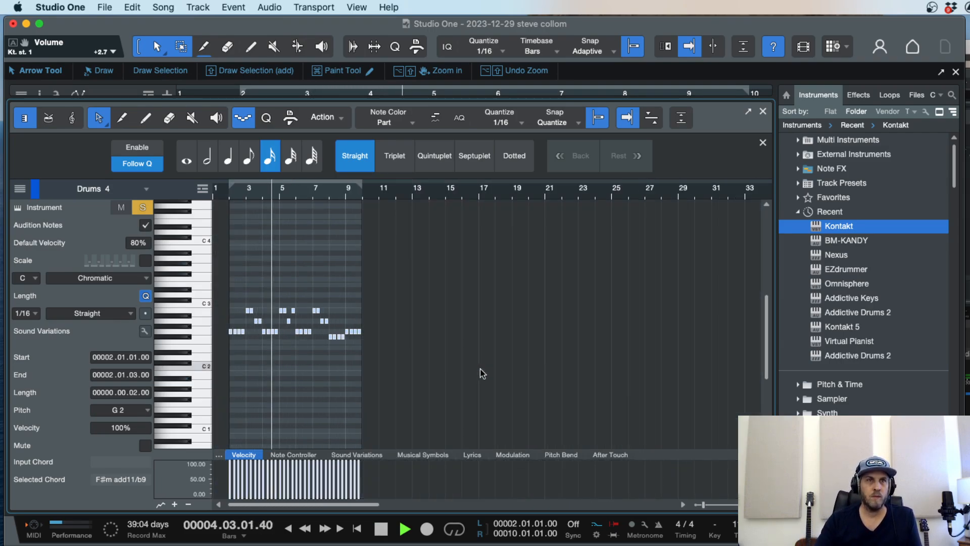
pyautogui.press('space')
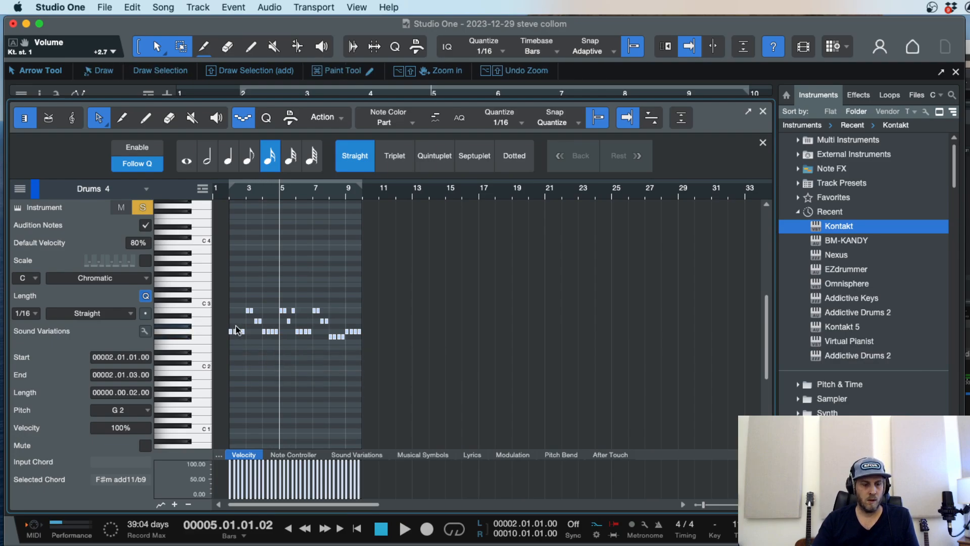
# Step: Return to the arrangement, unsolo the Synth and Drums 4 tracks and play the full mix
pyautogui.press('F2')
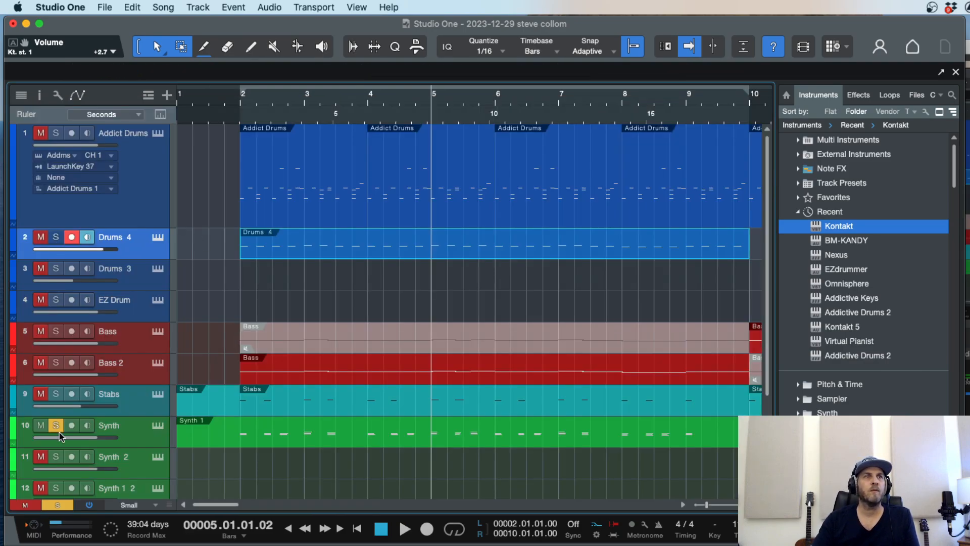
pyautogui.click(56, 426)
pyautogui.press('space')
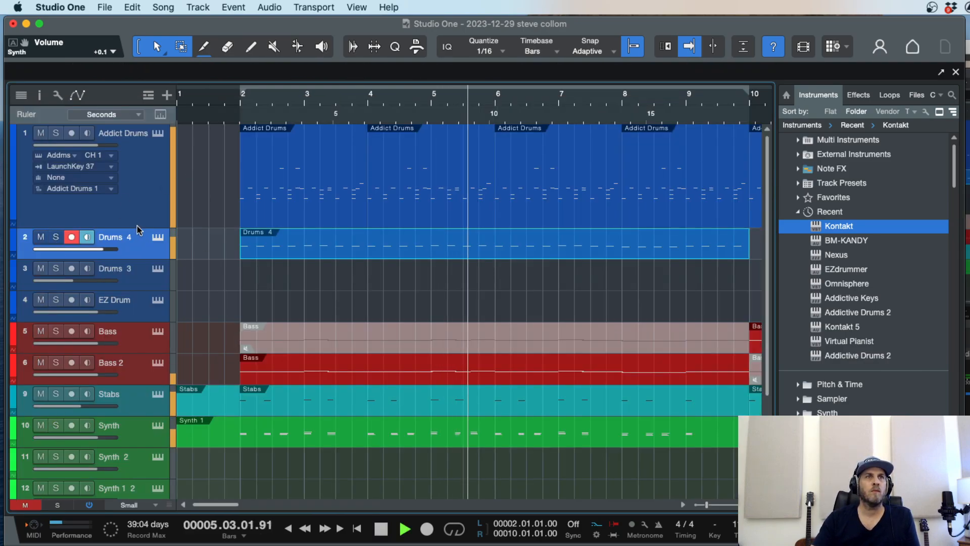
pyautogui.moveTo(139, 227); pyautogui.dragTo(144, 229)
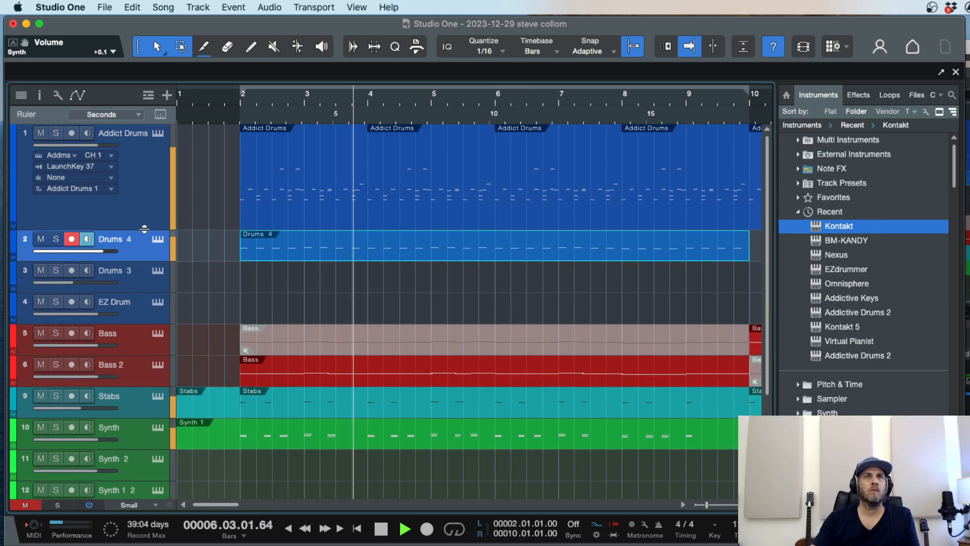
pyautogui.press('w')
# Step: Check the Addictive Drums 2 instrument with Drums 4 temporarily muted, and set the Addict Drums track volume to -3.1
pyautogui.click(41, 238)
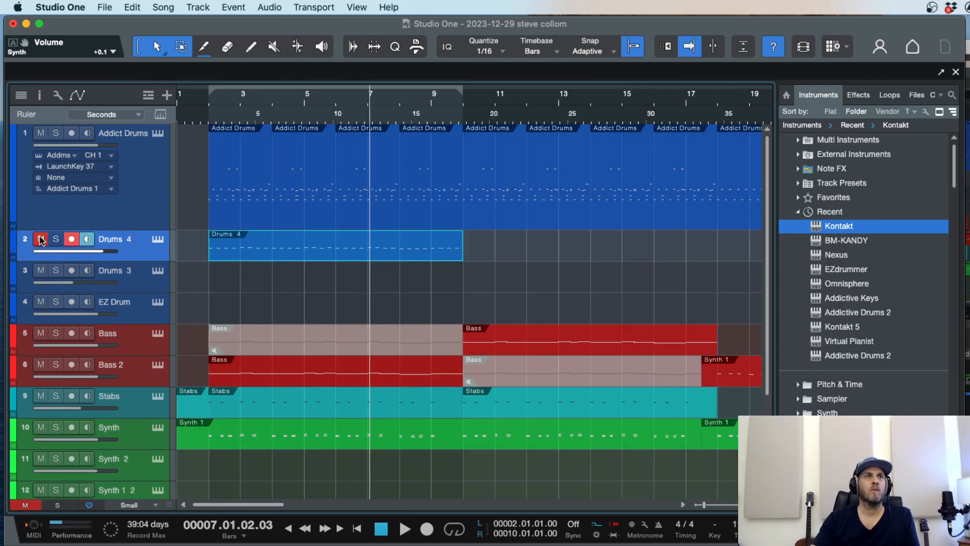
pyautogui.click(158, 134)
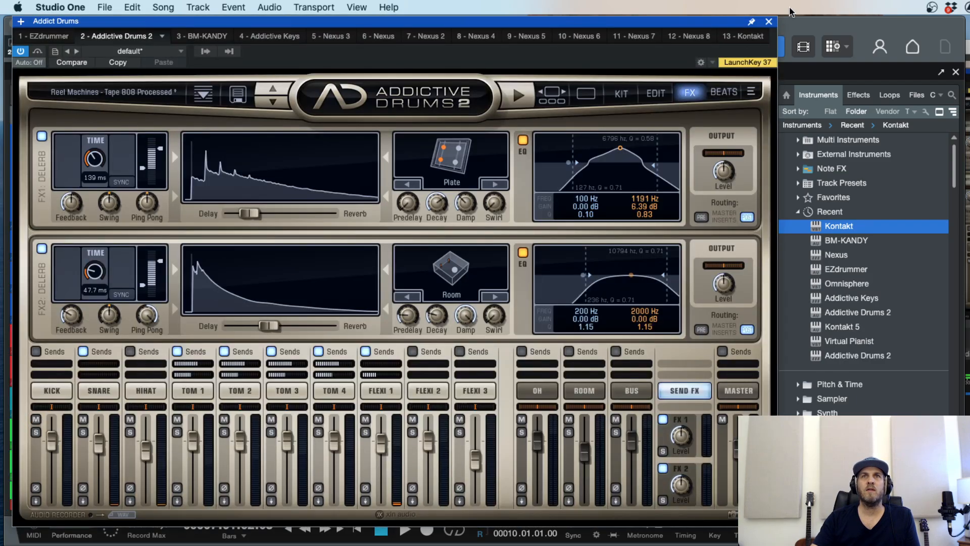
pyautogui.click(768, 23)
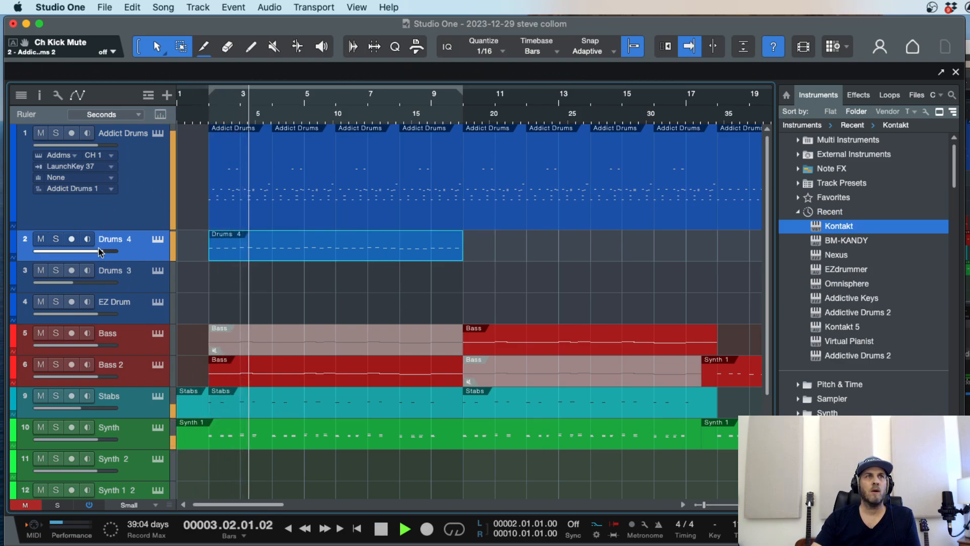
pyautogui.moveTo(97, 145); pyautogui.dragTo(90, 149)
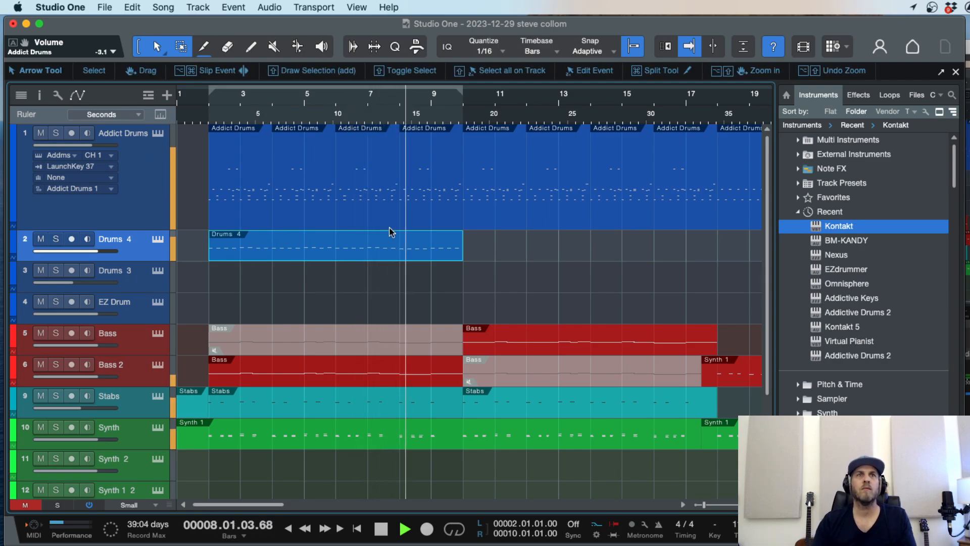
# Step: Duplicate the Drums 4 part so that the copy starts at bar 10
pyautogui.press('w')
pyautogui.press('d')
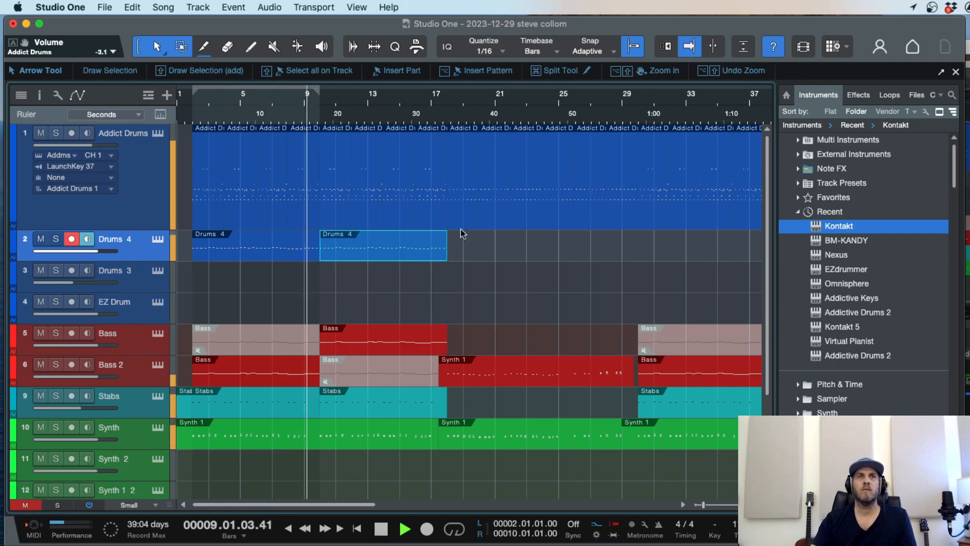
# Step: Try a copy of the Synth 1 part on Drums 4 near bar 17, first from Bass 2 and again from Synth
pyautogui.moveTo(481, 376); pyautogui.dragTo(481, 251)
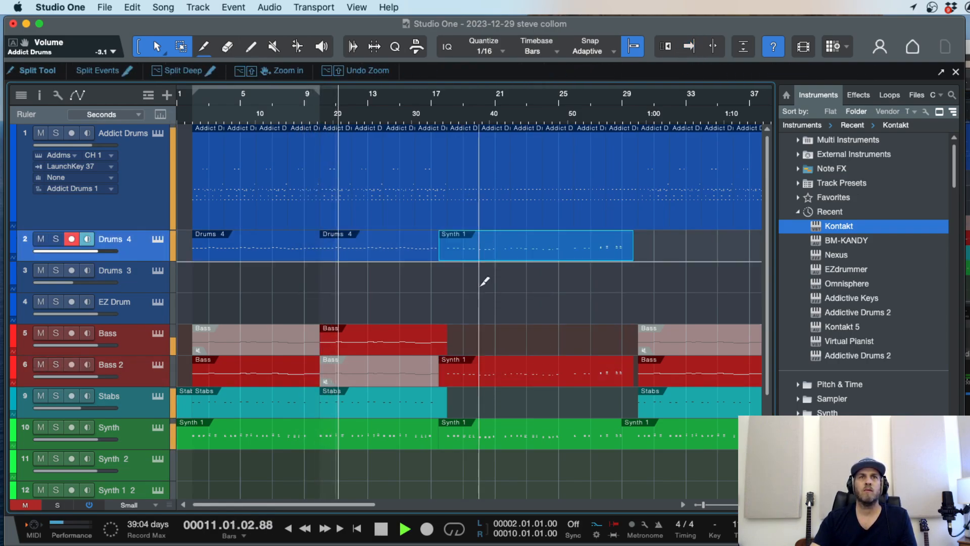
pyautogui.press('super+z')
pyautogui.moveTo(489, 430); pyautogui.dragTo(481, 265)
pyautogui.press('f')
pyautogui.click(431, 113)
pyautogui.press('e')
pyautogui.press('e')
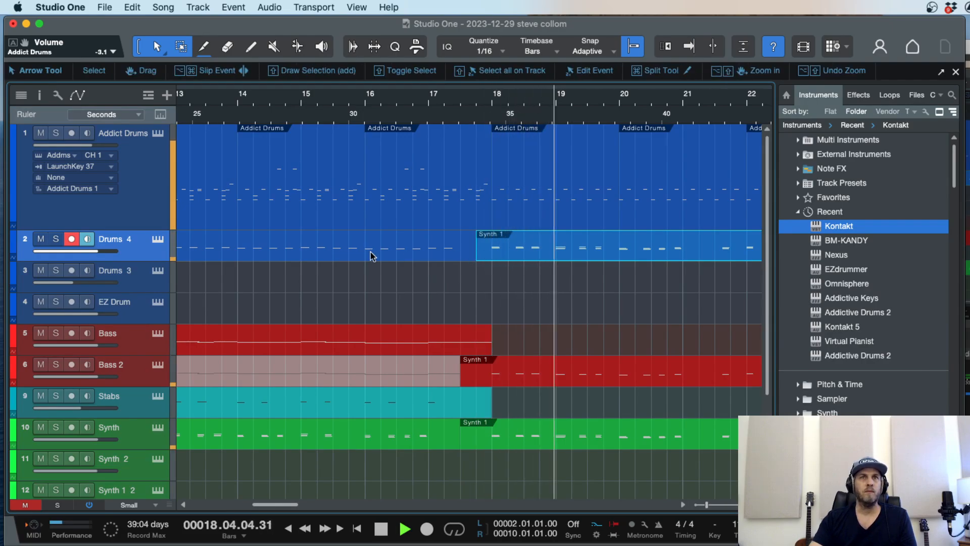
pyautogui.press('w')
pyautogui.press('w')
pyautogui.press('space')
# Step: Delete the Synth 1 copy from Drums 4 and undo the changes back to before the part was copied there
pyautogui.press('Delete')
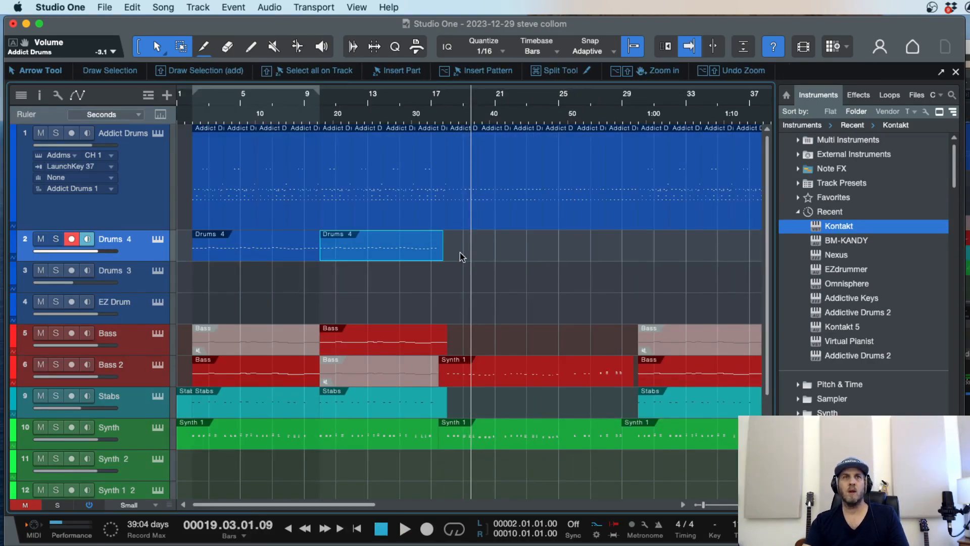
pyautogui.press('super+z')
pyautogui.press('super+z')
pyautogui.press('super+z')
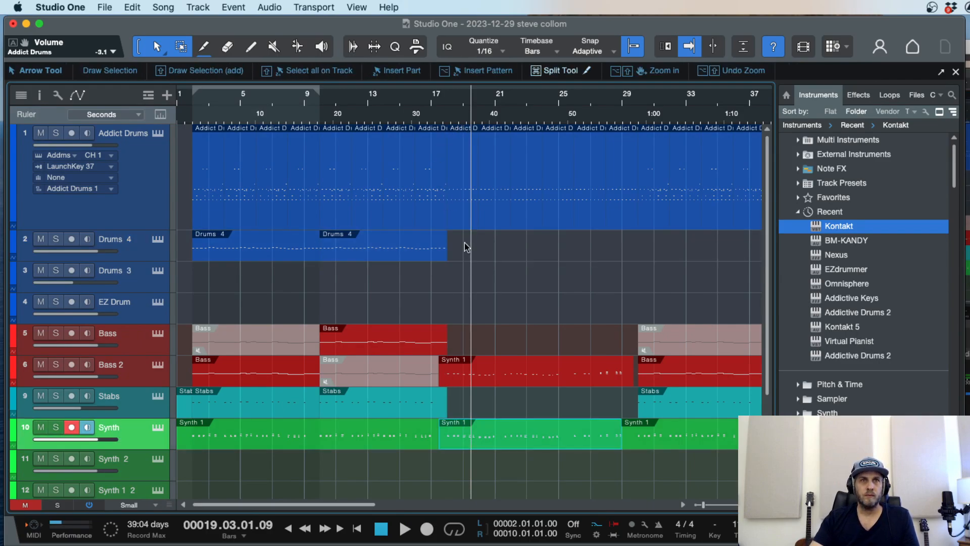
# Step: Listen around bar 18, move the playback position to 17.04.01 and arm the Drums 4 track for recording
pyautogui.click(448, 99)
pyautogui.press('e')
pyautogui.press('e')
pyautogui.press('space')
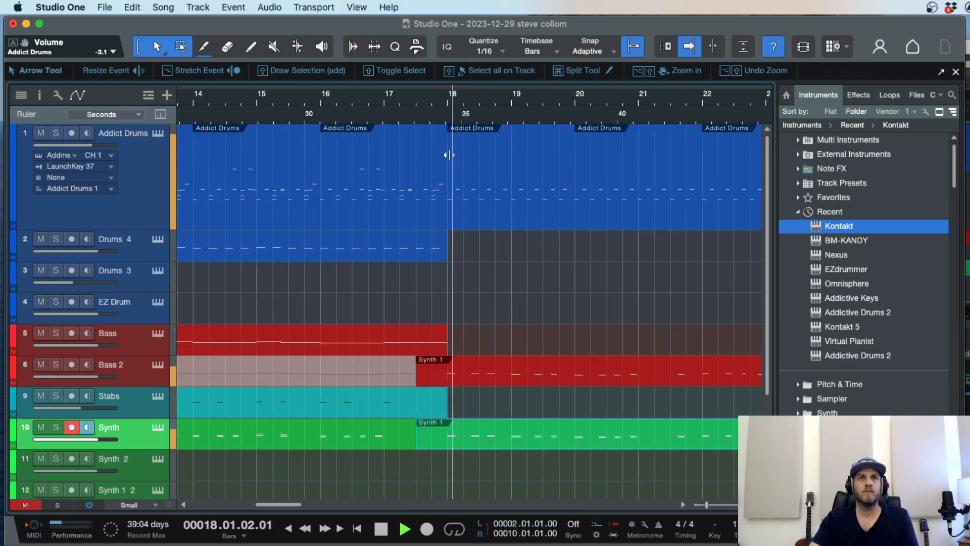
pyautogui.press('space')
pyautogui.click(432, 105)
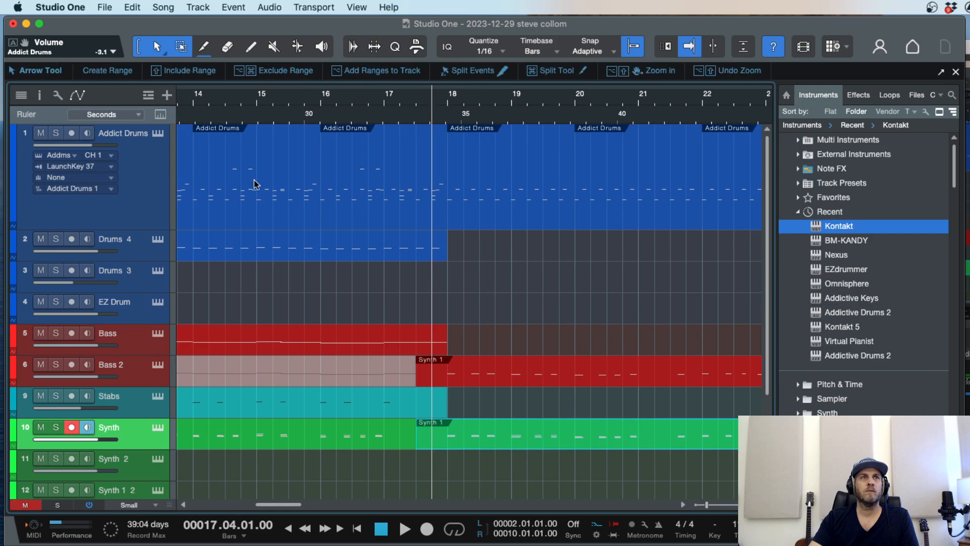
pyautogui.click(124, 247)
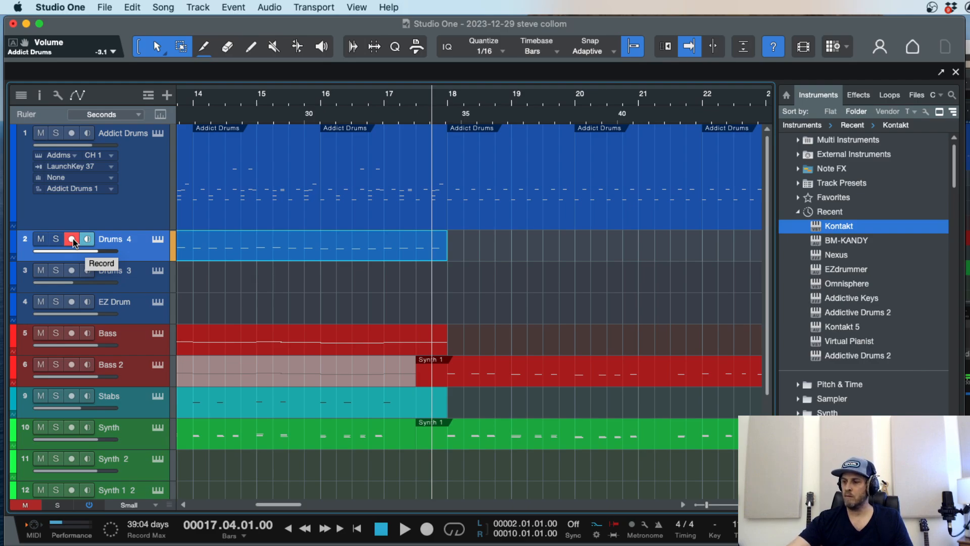
# Step: Try to record new notes on Drums 4 from 17.04, and undo the take
pyautogui.press('space')
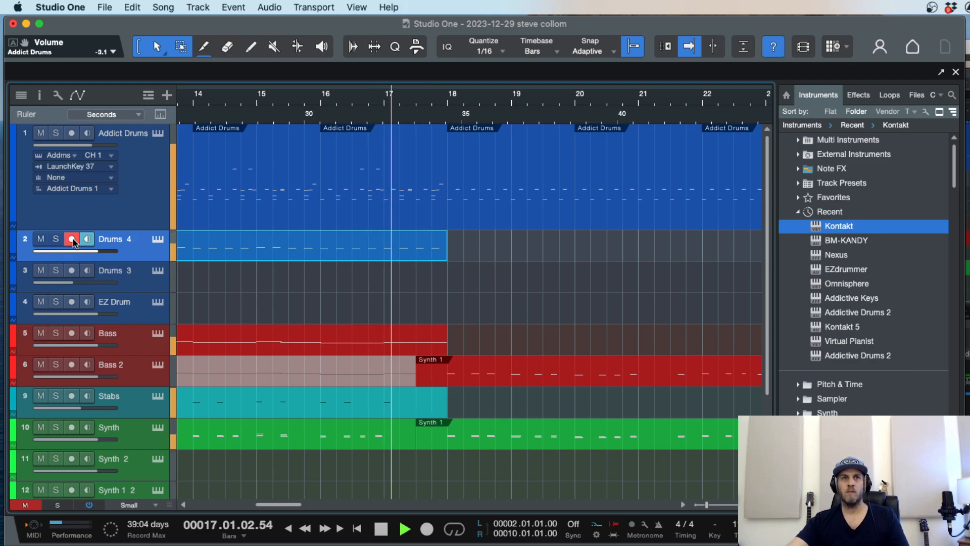
pyautogui.press('KP_Multiply')
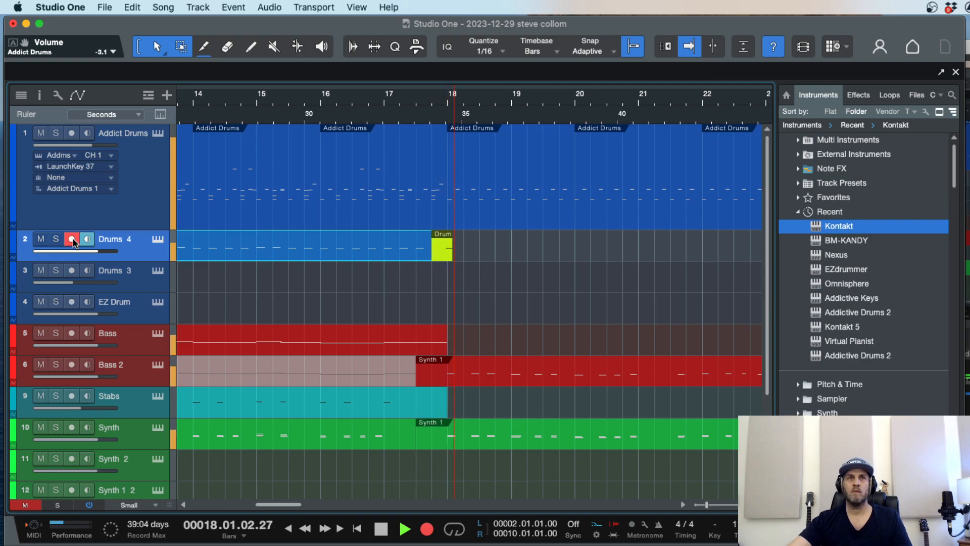
pyautogui.press('space')
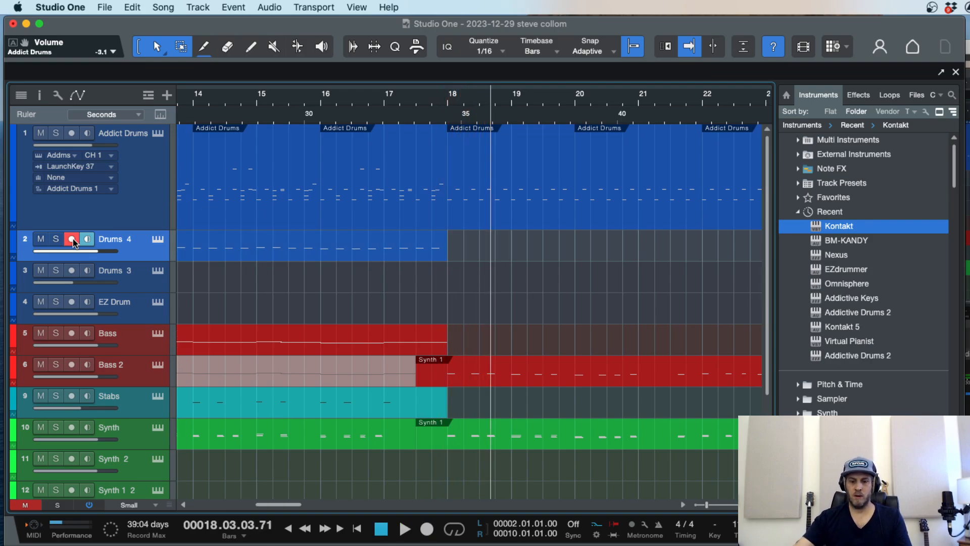
pyautogui.press('super+z')
# Step: Set the playback position to bar 18 and record the next 808 section on Drums 4, from bar 17 until past bar 29
pyautogui.press('w')
pyautogui.press('w')
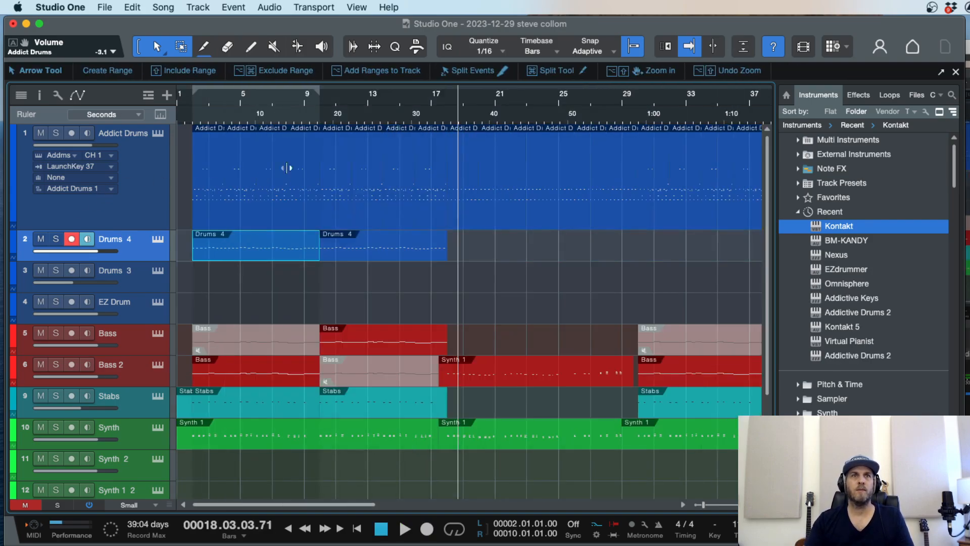
pyautogui.click(444, 111)
pyautogui.press('e')
pyautogui.press('e')
pyautogui.press('e')
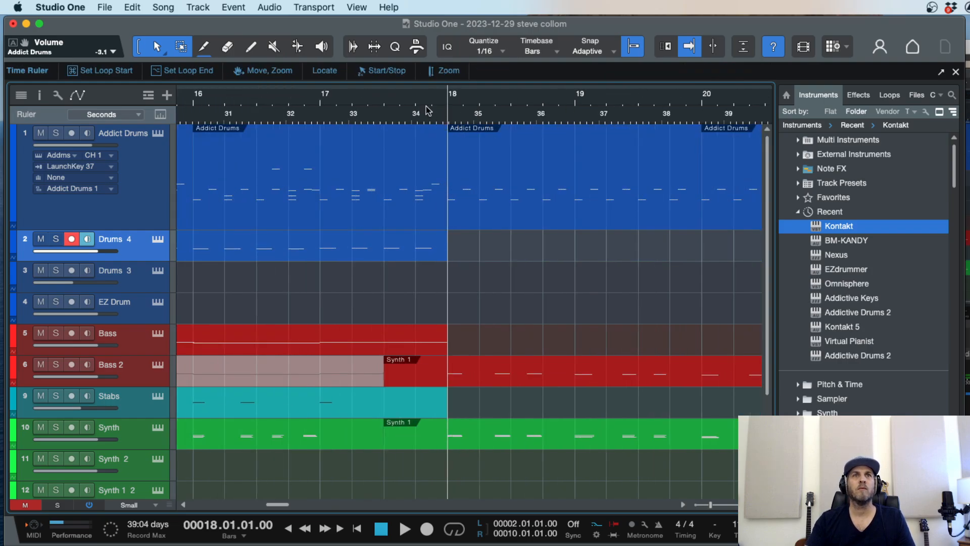
pyautogui.press('space')
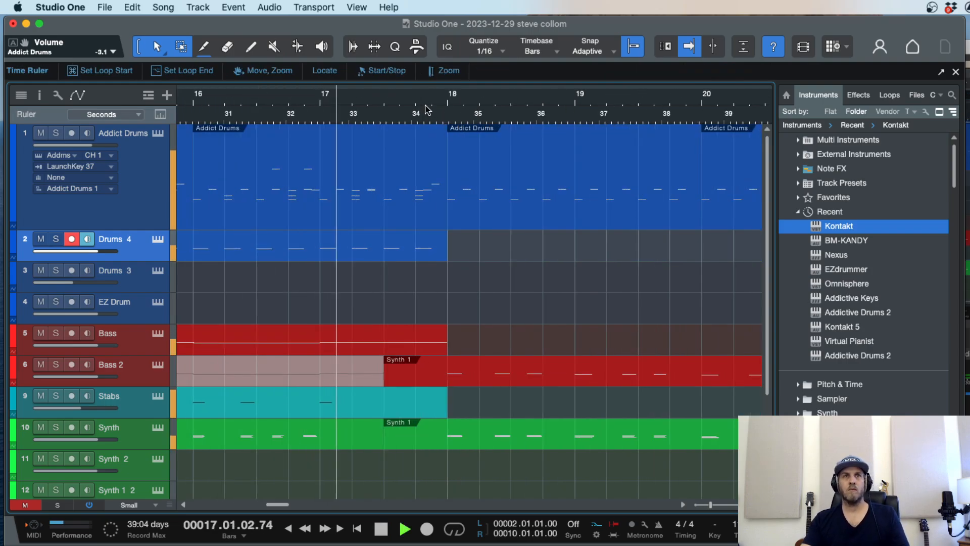
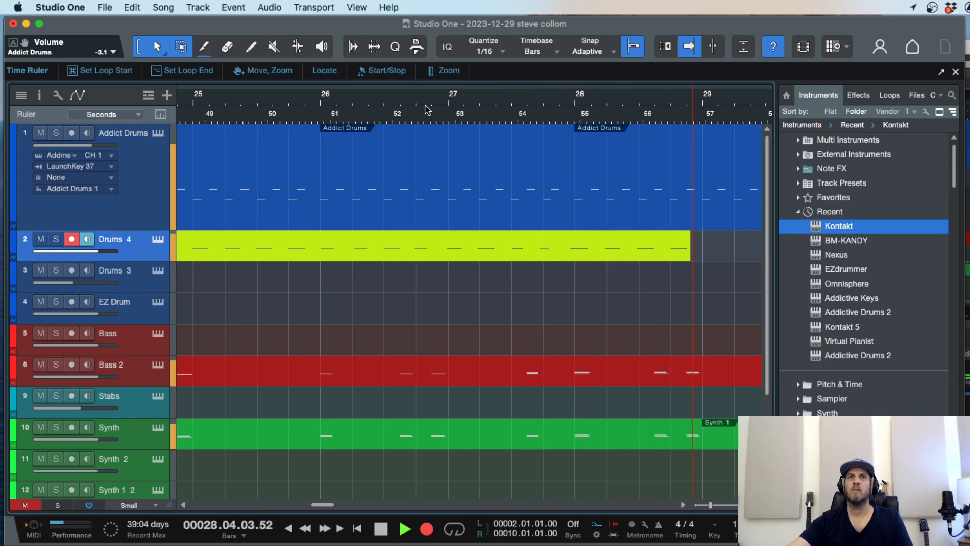
pyautogui.press('w')
pyautogui.press('w')
pyautogui.press('w')
pyautogui.press('space')
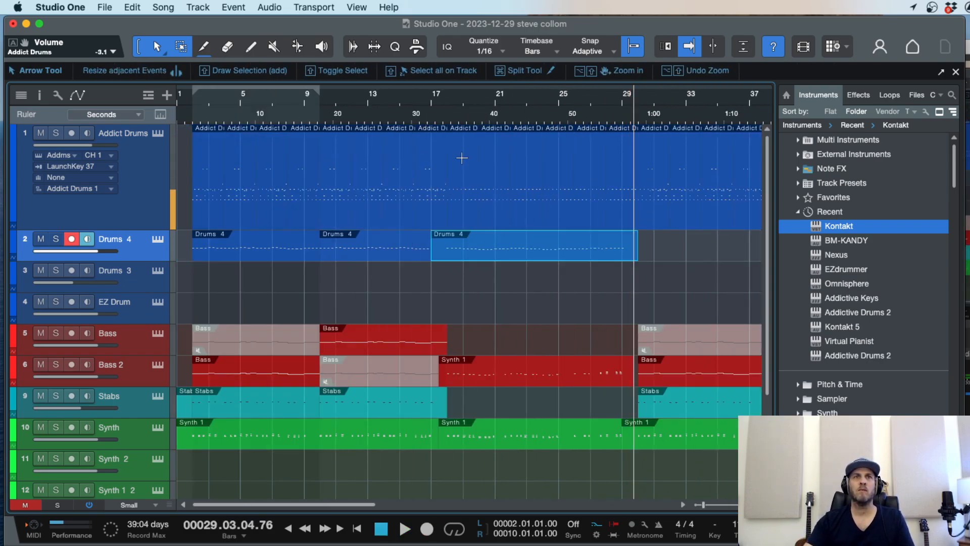
# Step: Set the playback position to bar 17 and mute the kick channel in the Addict Drums track's Addictive Drums 2 instrument
pyautogui.click(434, 109)
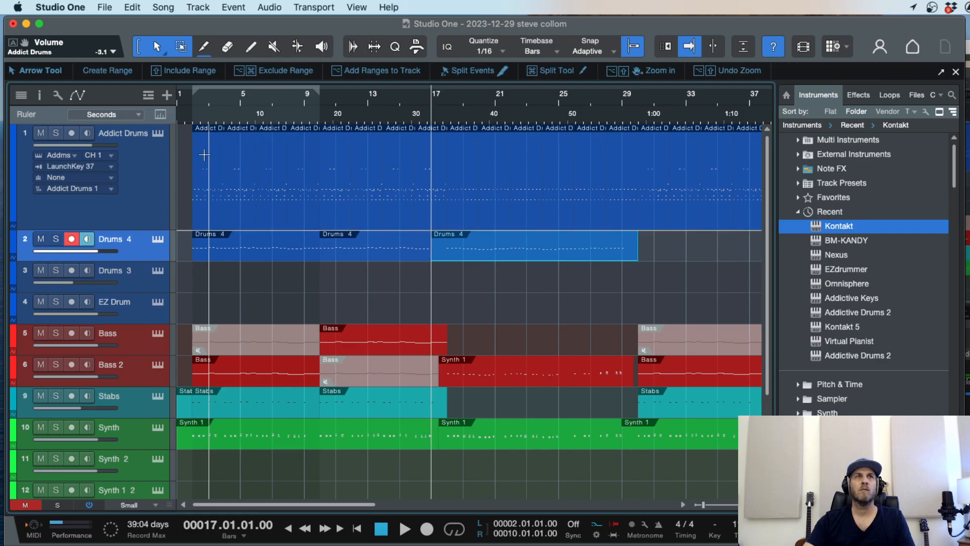
pyautogui.click(162, 135)
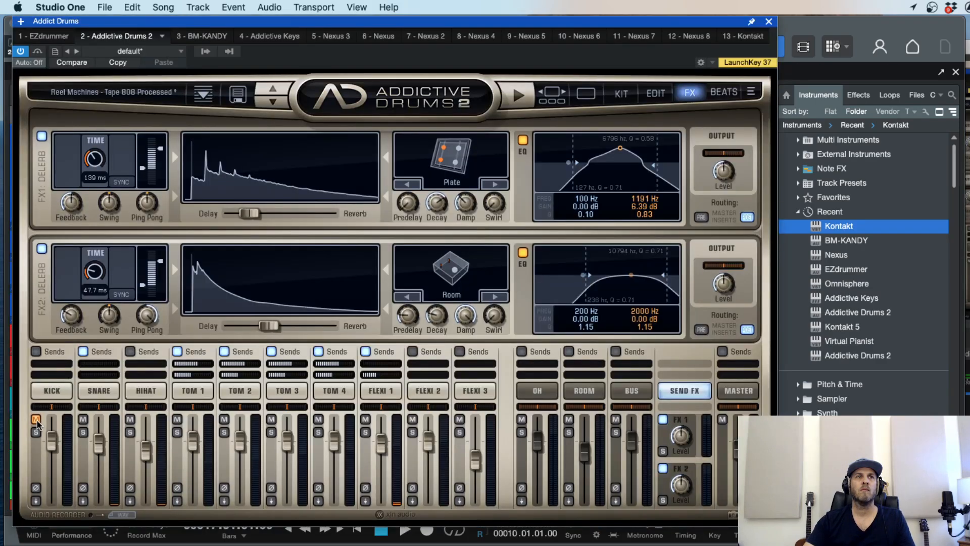
pyautogui.click(769, 22)
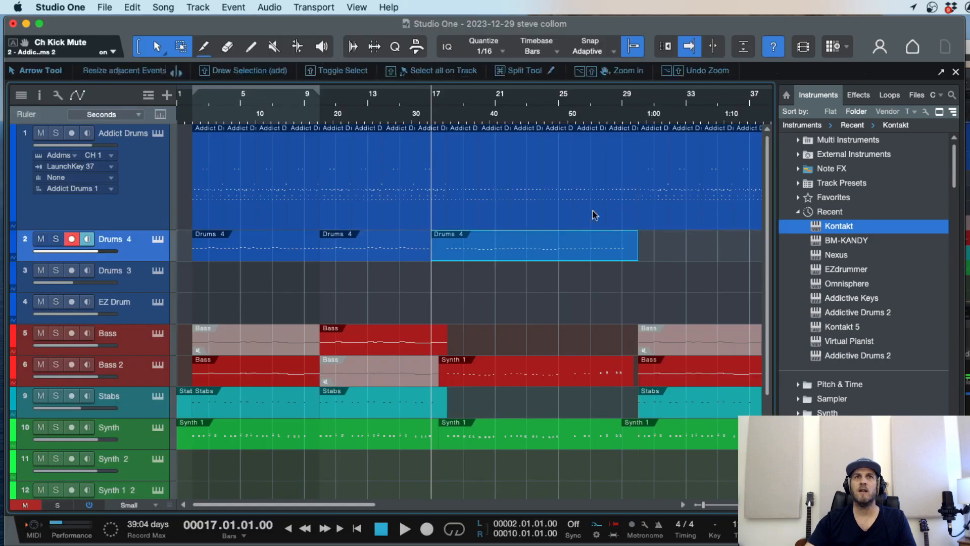
# Step: Trim the start of the newly recorded Drums 4 part to 17.04.01.00
pyautogui.moveTo(433, 257); pyautogui.dragTo(455, 255)
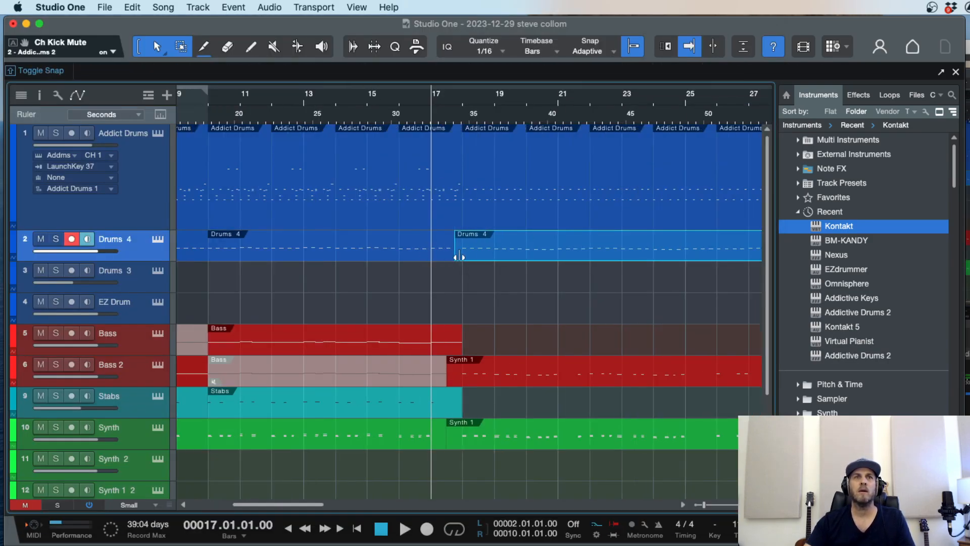
pyautogui.scroll(3, 459, 257)
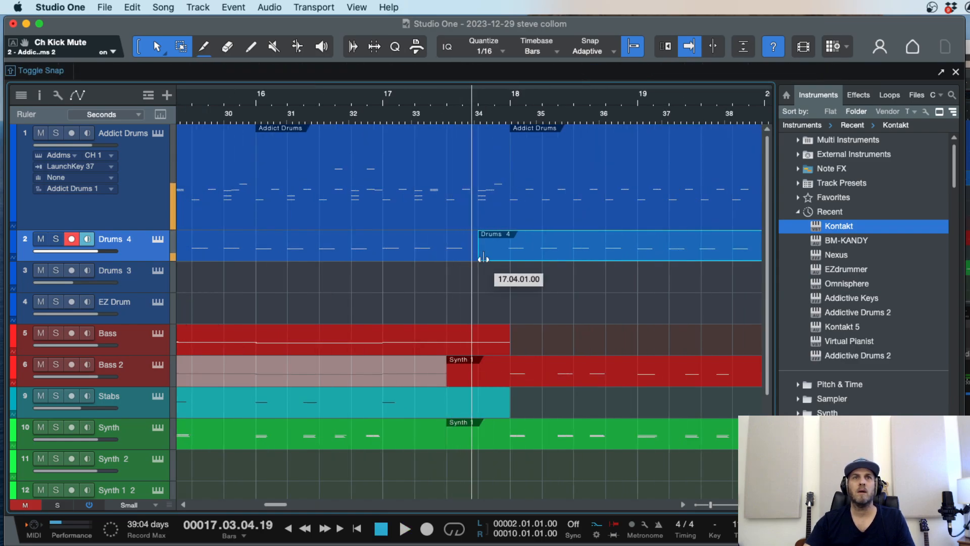
pyautogui.scroll(-5, 494, 267)
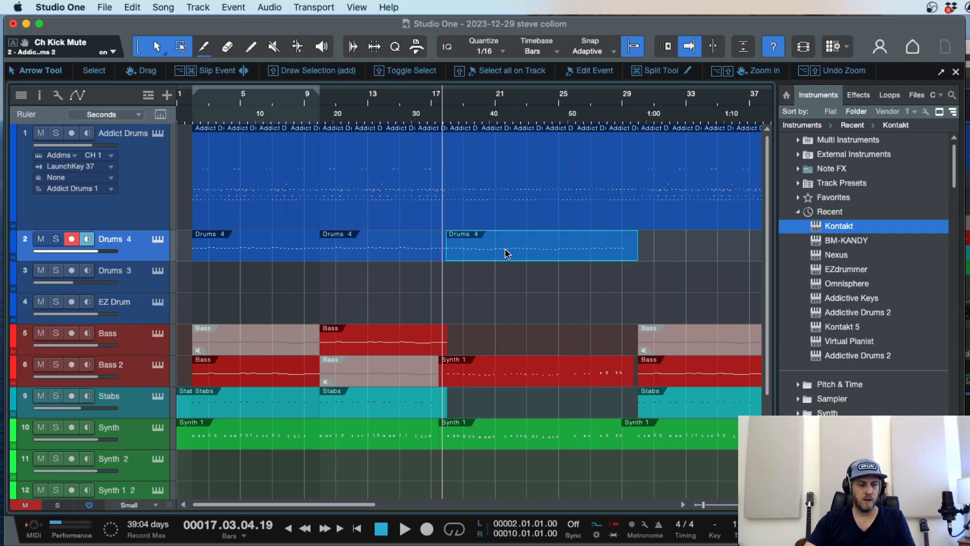
# Step: Open the trimmed Drums 4 part in the note editor and listen through to bar 26 for wrong notes
pyautogui.doubleClick(483, 262)
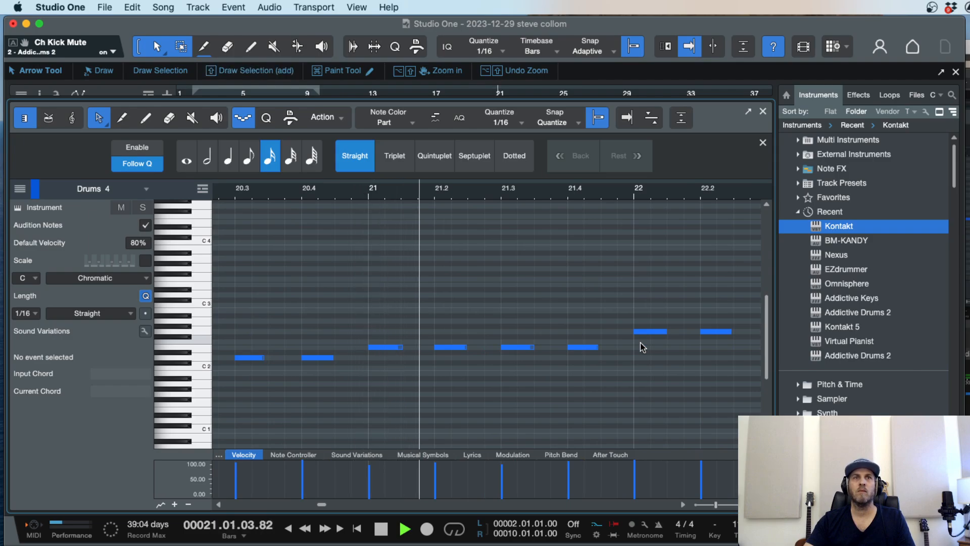
pyautogui.press('w')
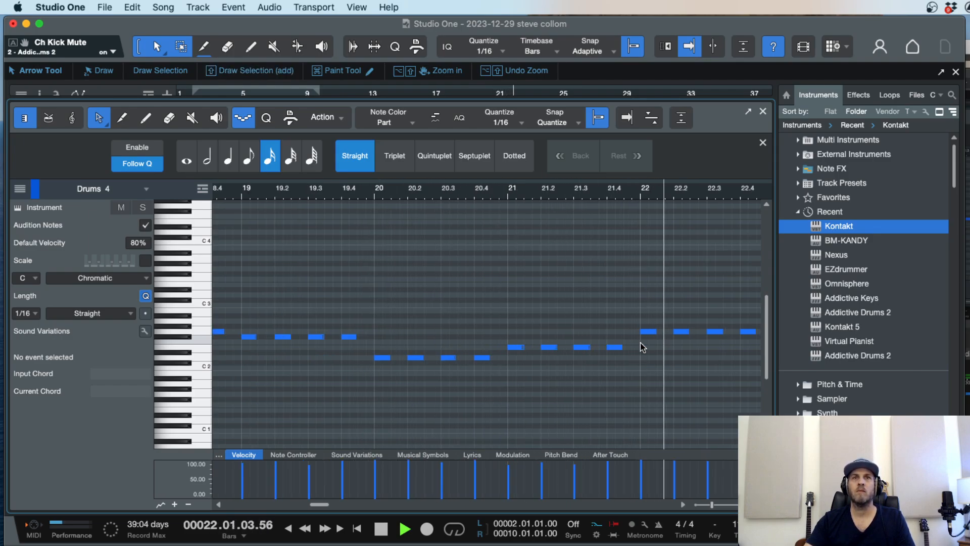
pyautogui.press('space')
pyautogui.press('e')
pyautogui.press('space')
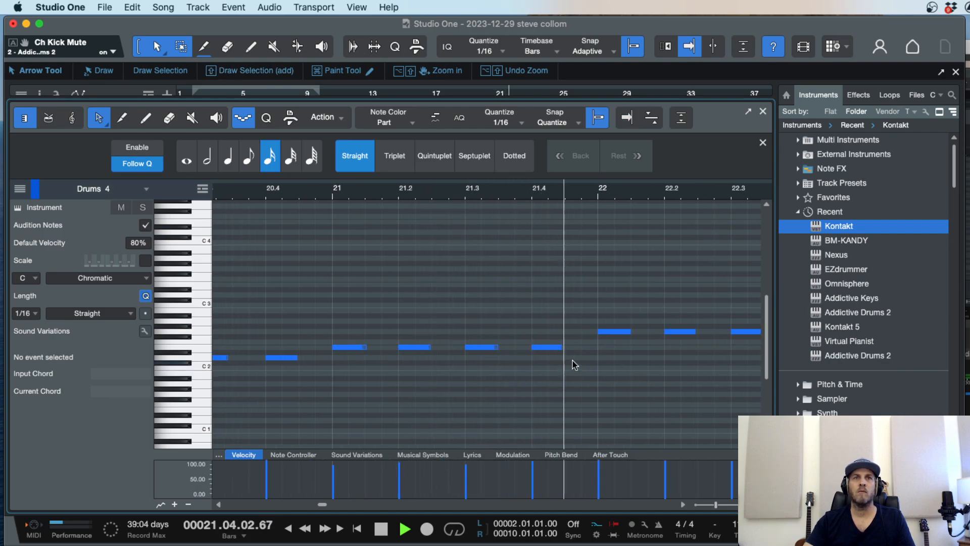
pyautogui.press('w')
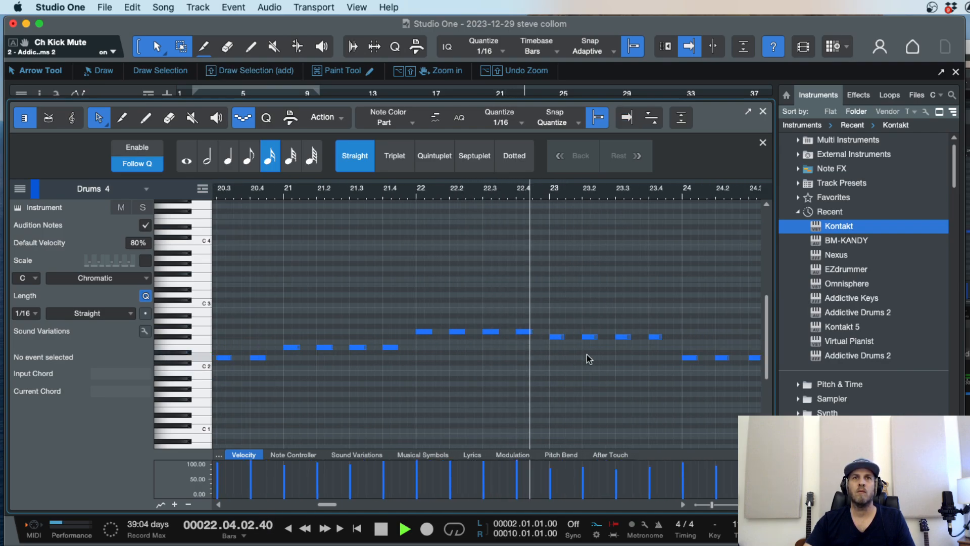
pyautogui.press('w')
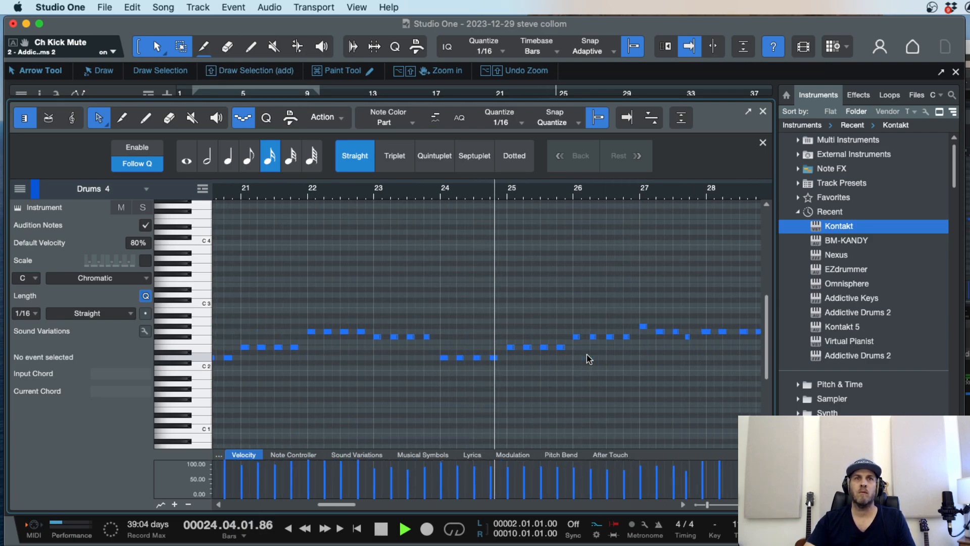
pyautogui.press('e')
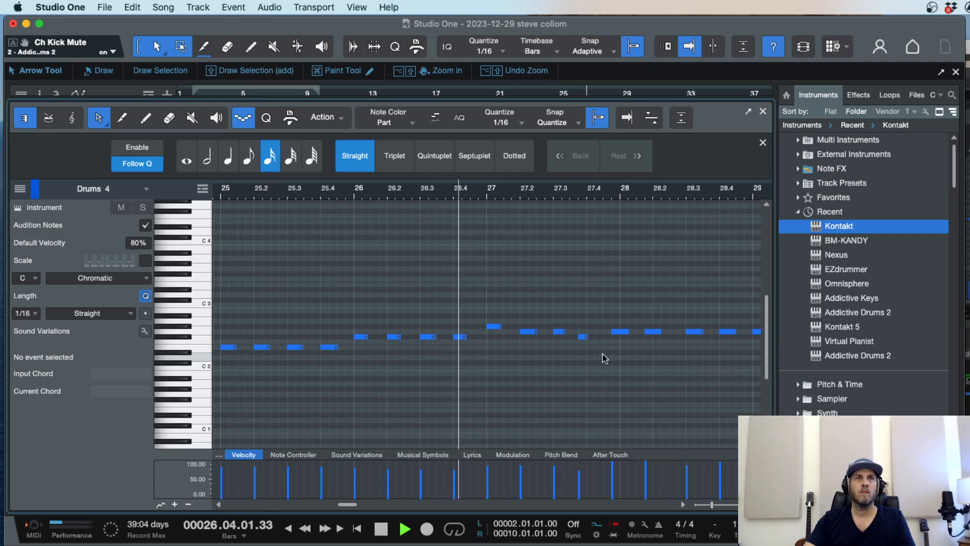
# Step: Move all the notes in bars 26 and 27 of the Drums 4 part to G 2
pyautogui.press('space')
pyautogui.moveTo(473, 322); pyautogui.dragTo(363, 336)
pyautogui.doubleClick(327, 191)
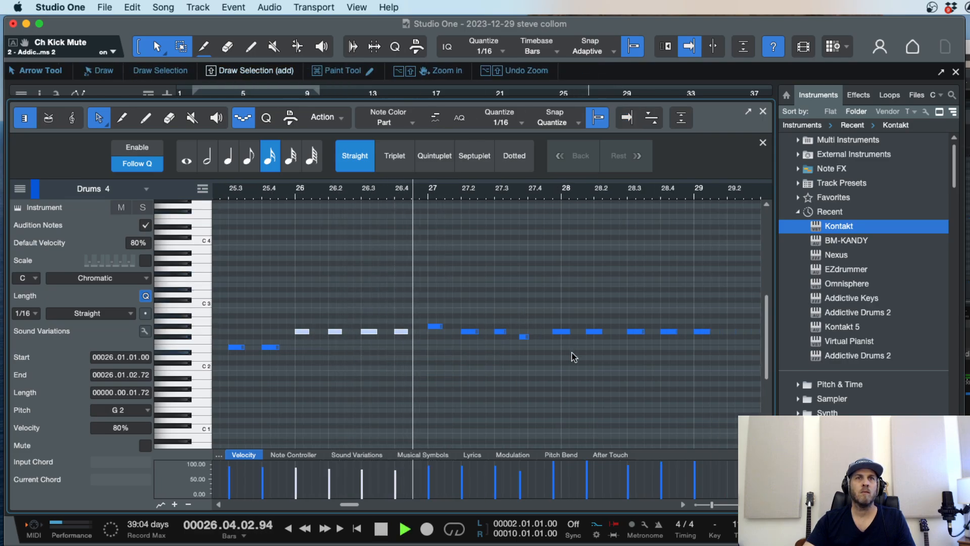
pyautogui.moveTo(435, 326); pyautogui.dragTo(435, 332)
pyautogui.press('space')
pyautogui.click(444, 319)
pyautogui.moveTo(522, 336); pyautogui.dragTo(531, 326)
# Step: Raise the five notes from bar 28 to the end of the part to A 2 and play back the ending
pyautogui.moveTo(605, 318); pyautogui.dragTo(570, 334)
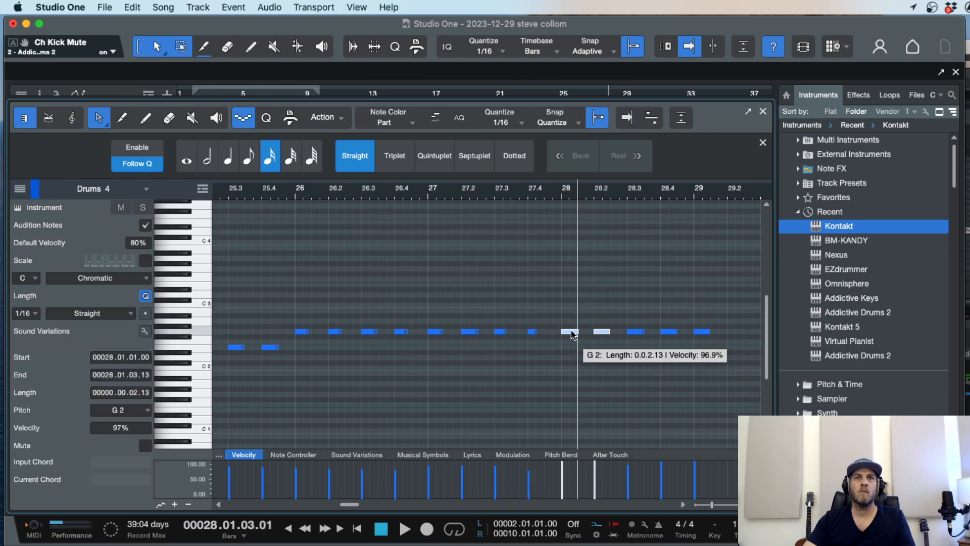
pyautogui.click(378, 193)
pyautogui.press('space')
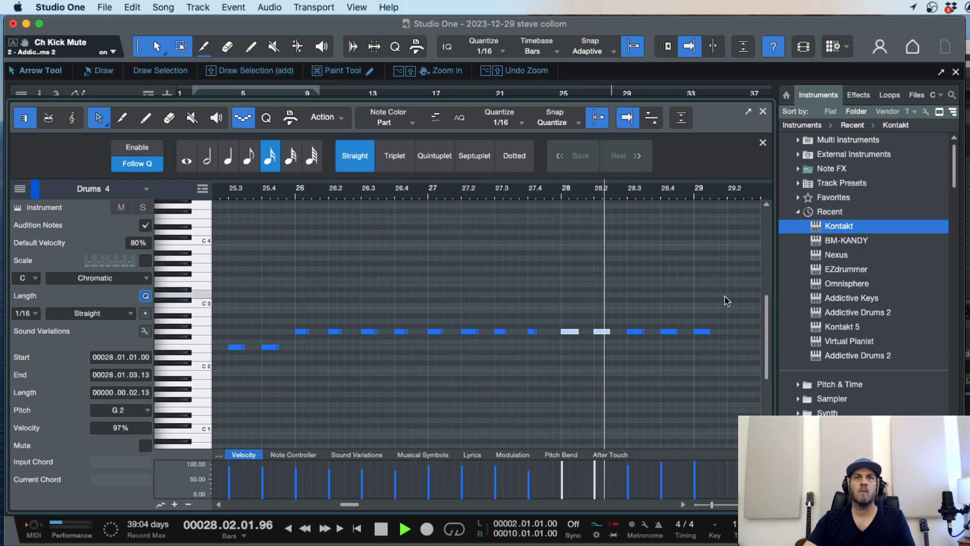
pyautogui.press('space')
pyautogui.moveTo(726, 292); pyautogui.dragTo(596, 332)
pyautogui.moveTo(570, 338); pyautogui.dragTo(570, 327)
pyautogui.press('space')
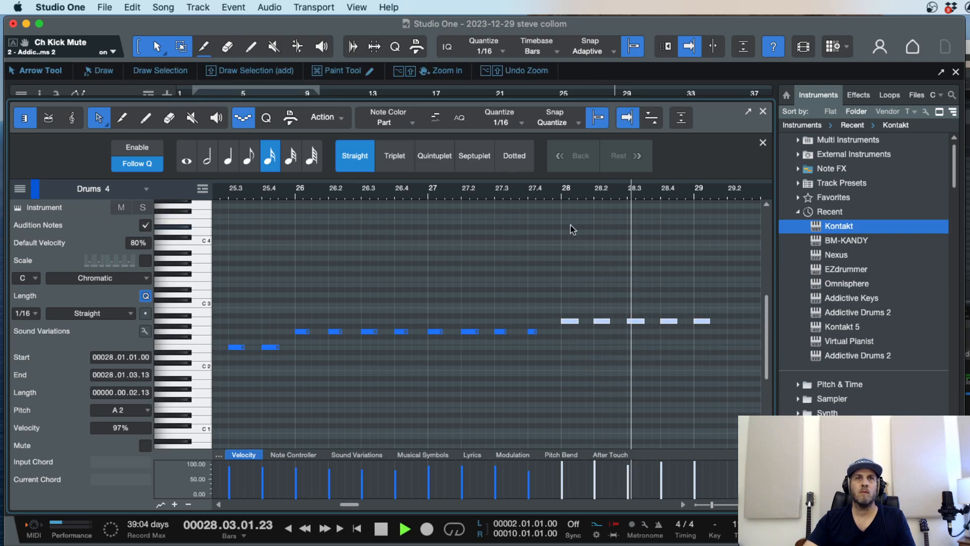
pyautogui.press('w')
pyautogui.press('w')
pyautogui.press('w')
pyautogui.press('w')
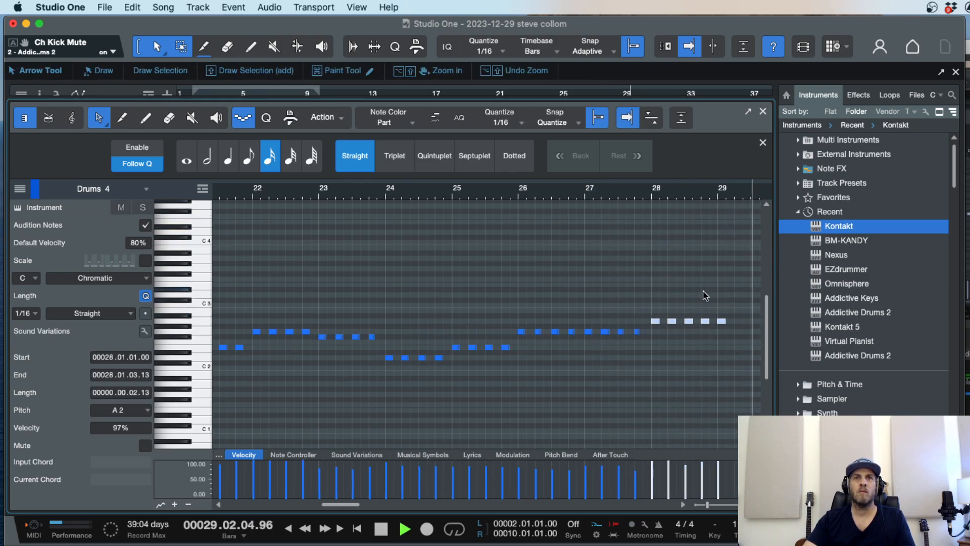
pyautogui.press('space')
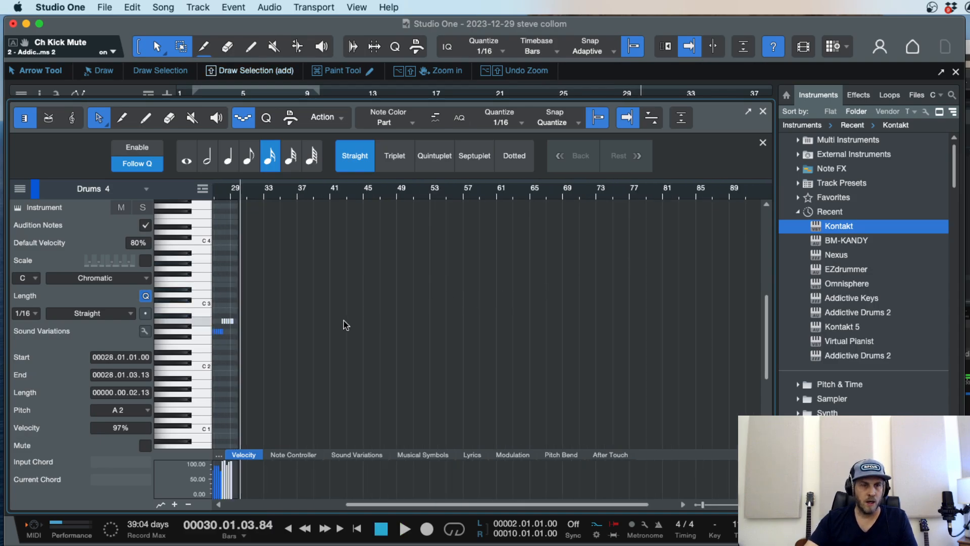
# Step: Select all notes in the part from bar 18 onward and set their lengths to 00000.00.02.00
pyautogui.hscroll(-10, 342, 323)
pyautogui.press('e')
pyautogui.press('e')
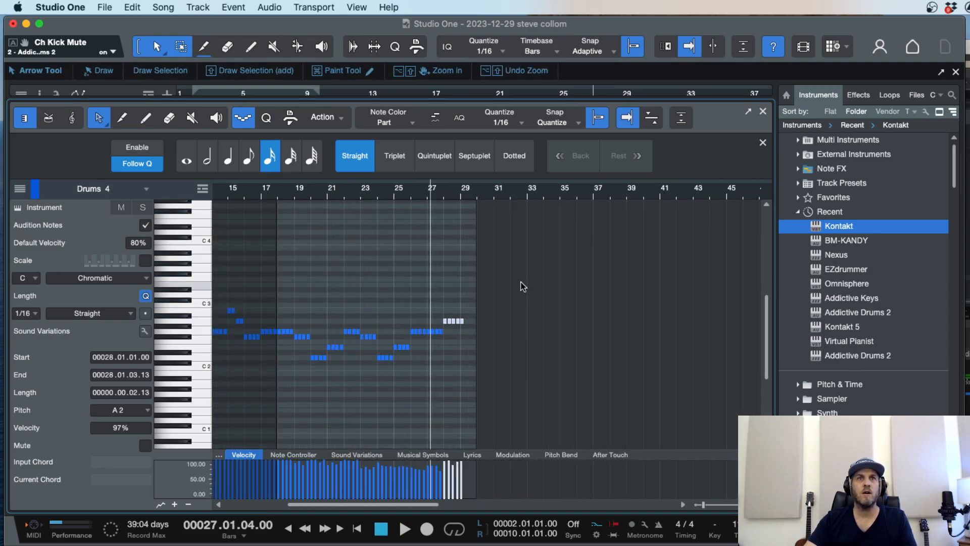
pyautogui.moveTo(466, 278); pyautogui.dragTo(276, 380)
pyautogui.press('e')
pyautogui.press('e')
pyautogui.press('e')
pyautogui.press('e')
pyautogui.press('e')
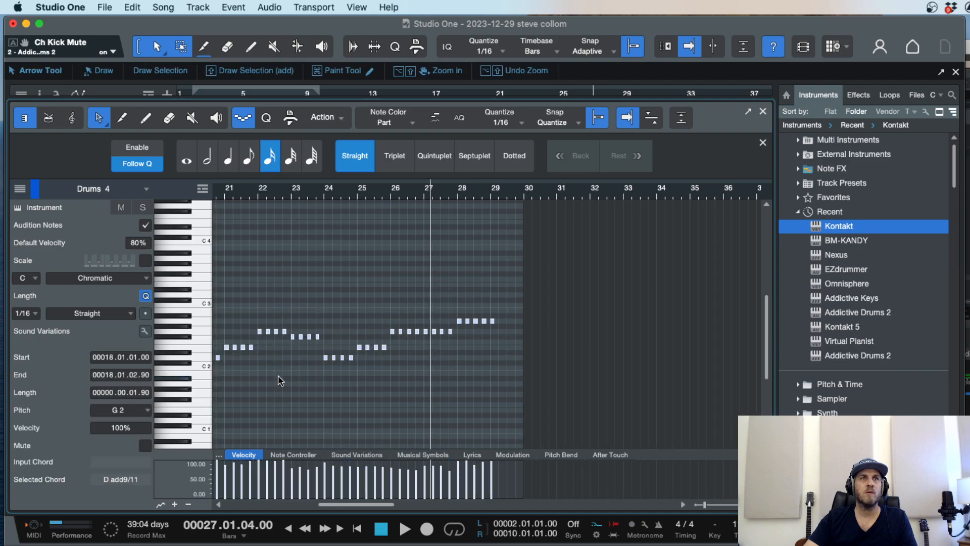
pyautogui.moveTo(389, 334); pyautogui.dragTo(396, 333)
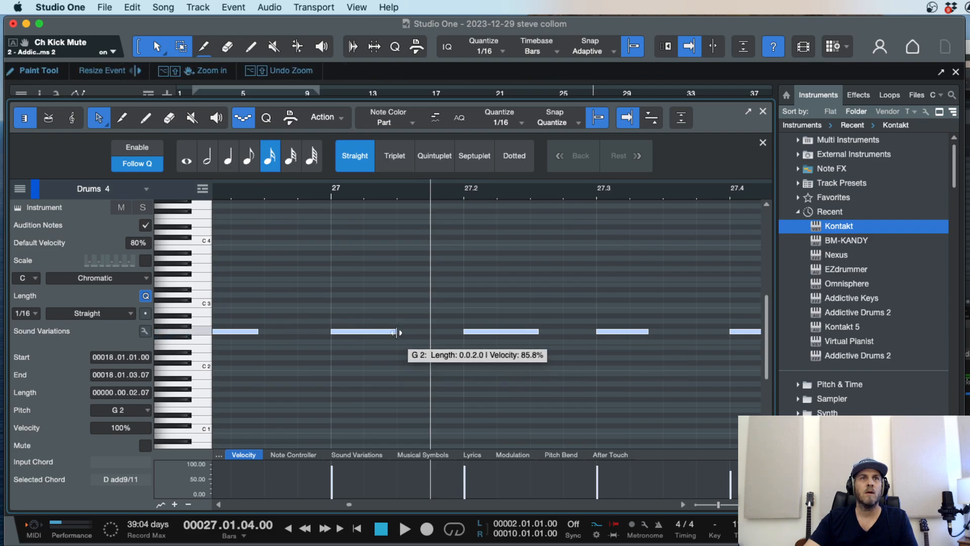
pyautogui.moveTo(396, 333)
pyautogui.mouseDown()
pyautogui.moveTo(425, 330)
pyautogui.moveTo(397, 333)
pyautogui.mouseUp()
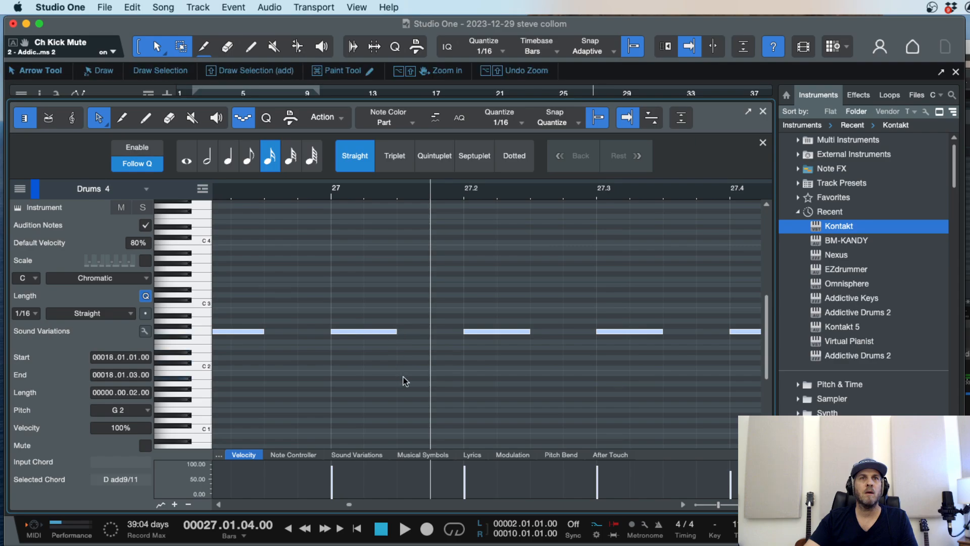
# Step: Play the Drums 4 part from around bar 18 to check the note lengths
pyautogui.press('w')
pyautogui.press('w')
pyautogui.press('w')
pyautogui.press('w')
pyautogui.press('w')
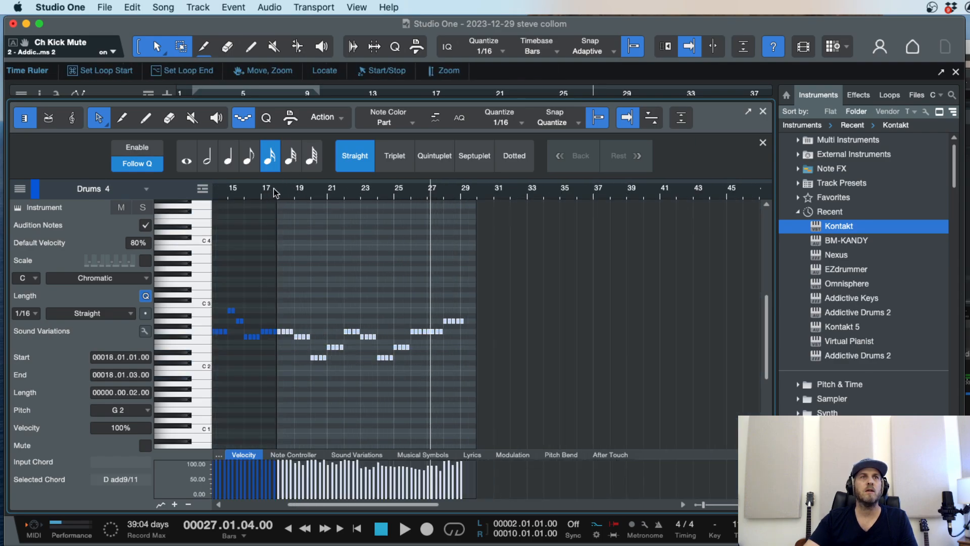
pyautogui.click(277, 193)
pyautogui.press('space')
pyautogui.press('e')
pyautogui.press('e')
pyautogui.press('e')
pyautogui.press('e')
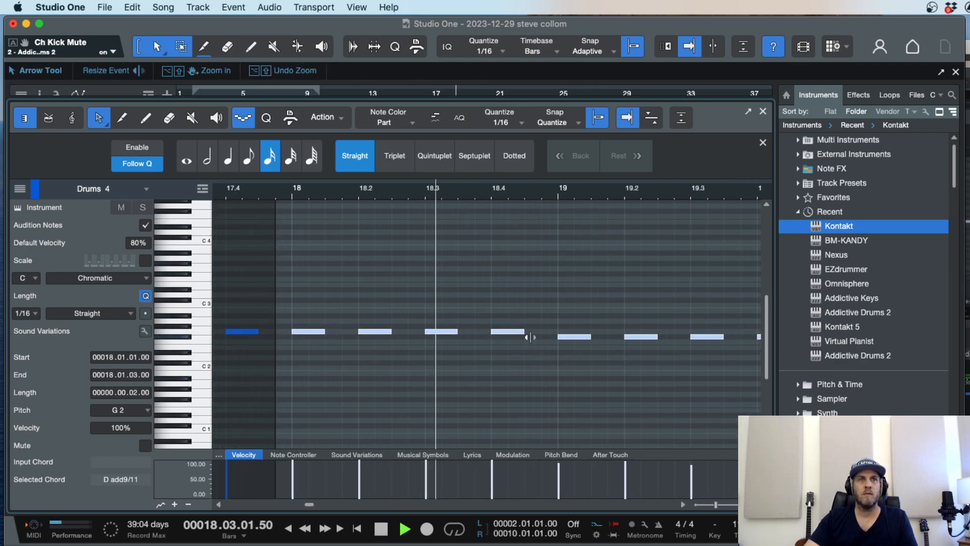
pyautogui.press('w')
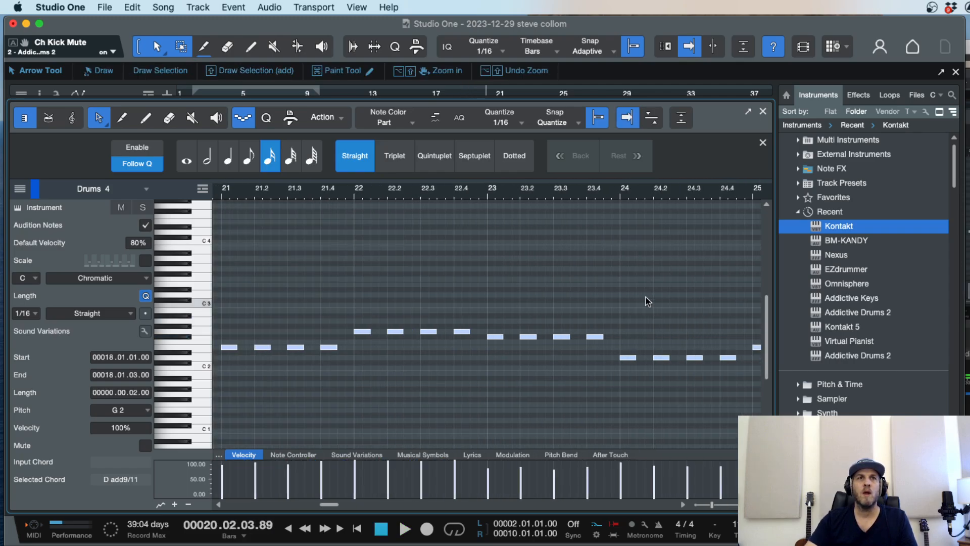
# Step: Deselect the notes and listen to the Drums 4 part from around bar 22 through bar 25
pyautogui.click(362, 214)
pyautogui.press('e')
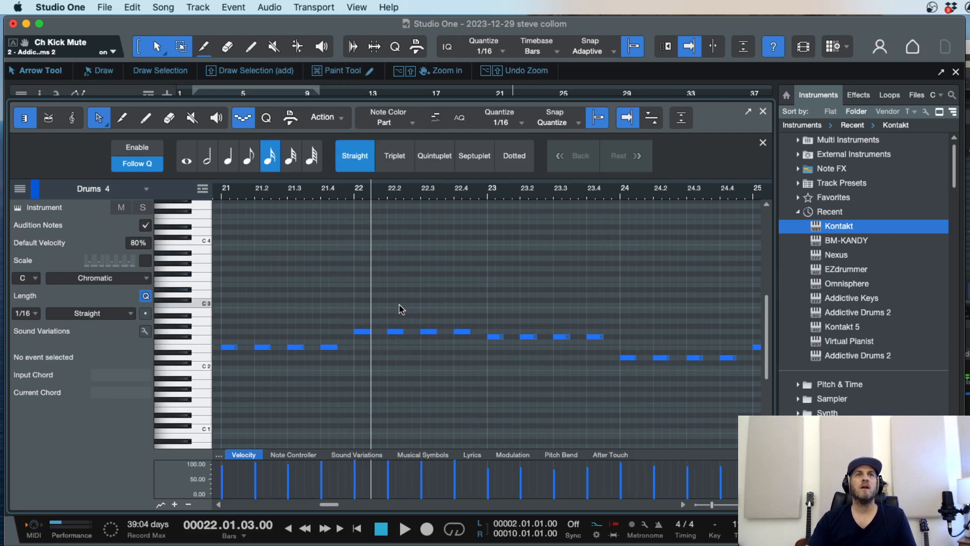
pyautogui.press('w')
pyautogui.press('space')
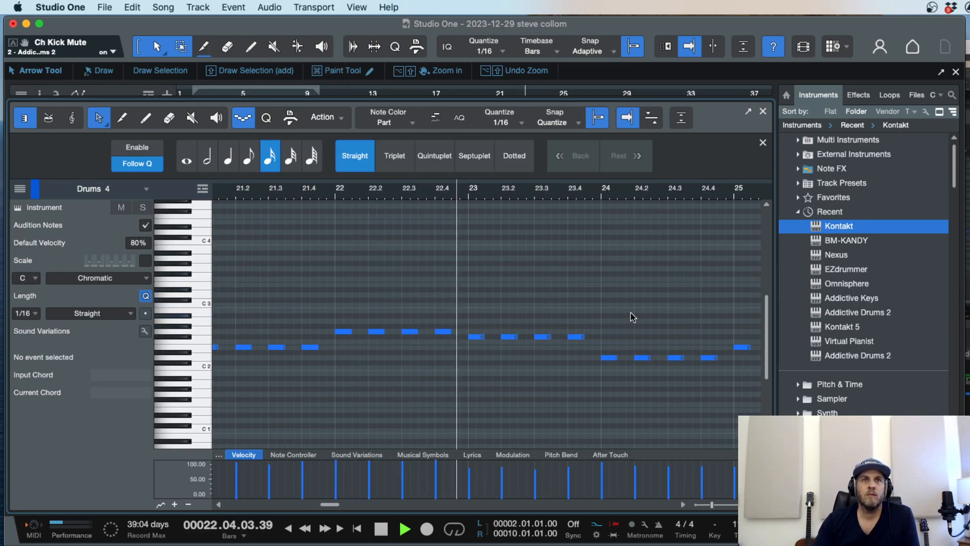
pyautogui.hscroll(-1, 614, 308)
pyautogui.press('space')
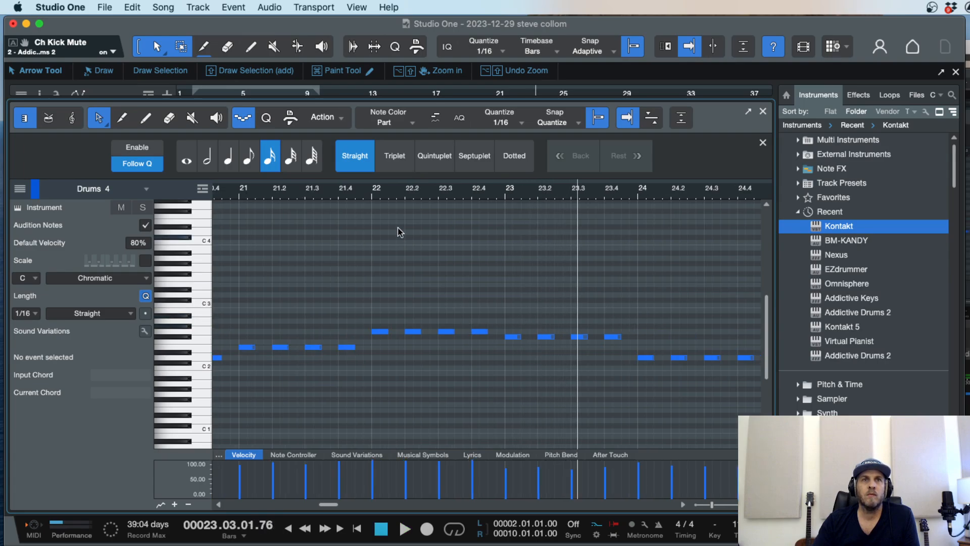
pyautogui.click(331, 191)
pyautogui.press('space')
pyautogui.press('e')
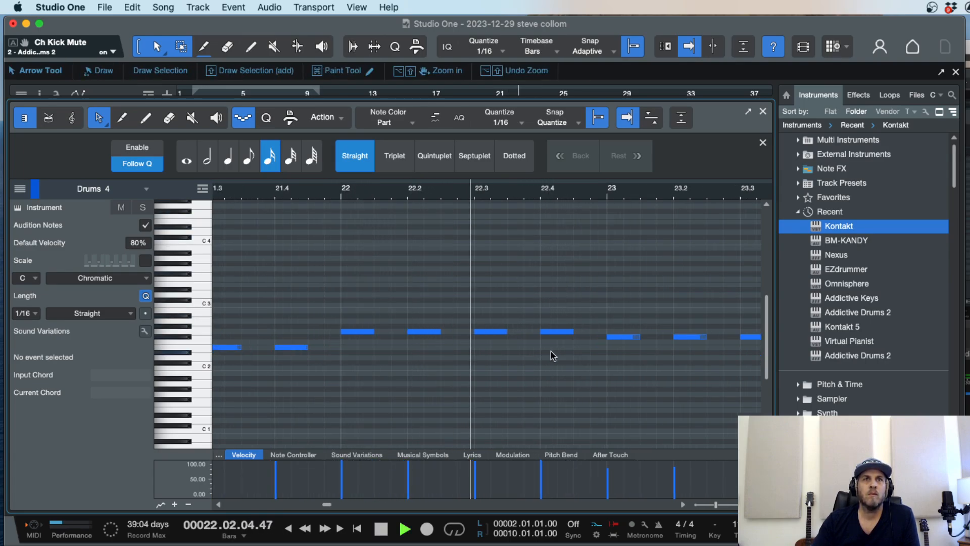
pyautogui.press('w')
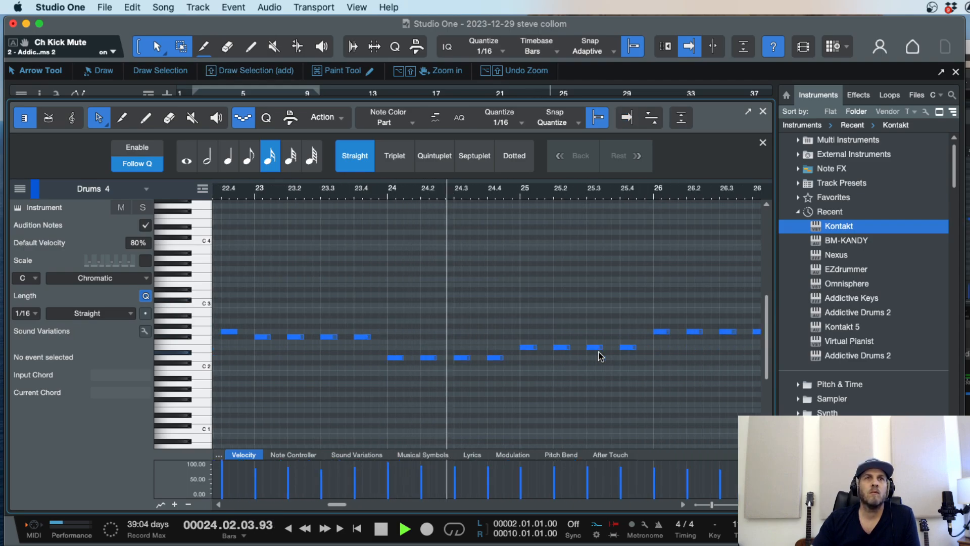
pyautogui.press('w')
pyautogui.press('w')
pyautogui.press('w')
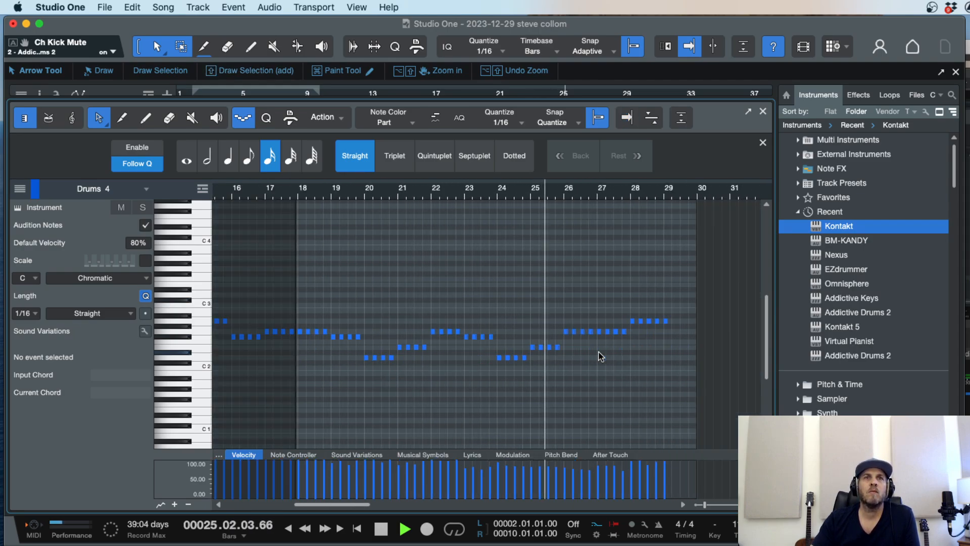
# Step: Close the note editor and copy the first Drums 4 part to bar 30, checking its alignment with the Bass and Stabs parts
pyautogui.press('F2')
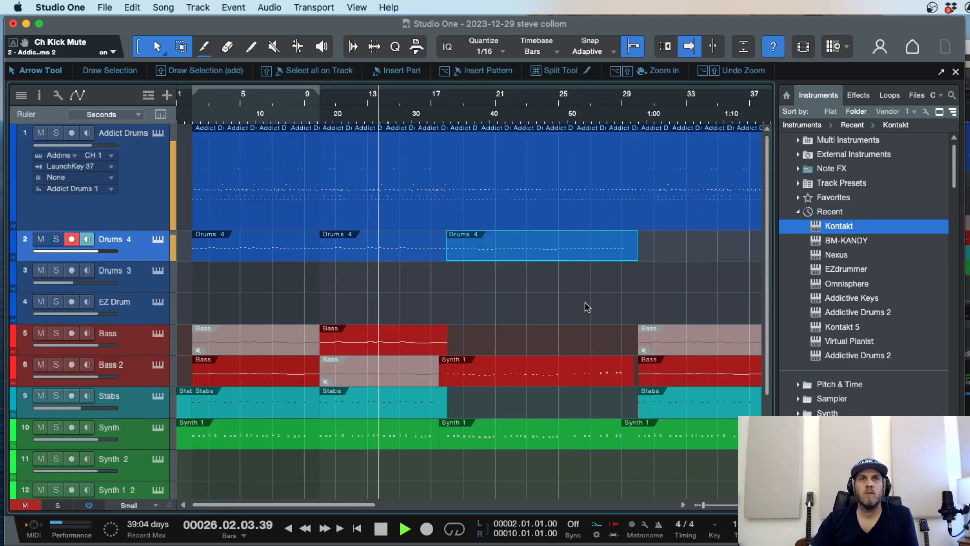
pyautogui.press('w')
pyautogui.moveTo(201, 247); pyautogui.dragTo(426, 245)
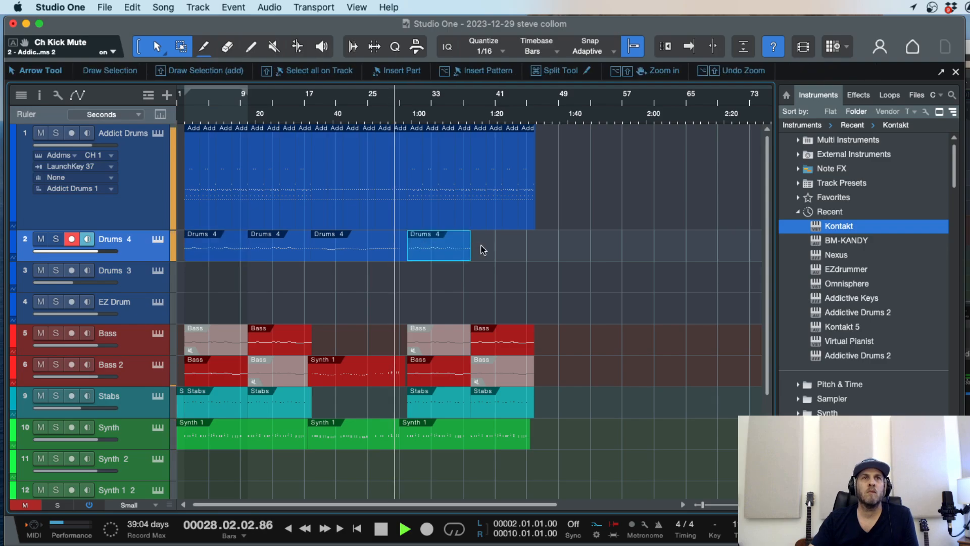
pyautogui.press('e')
pyautogui.press('e')
pyautogui.press('e')
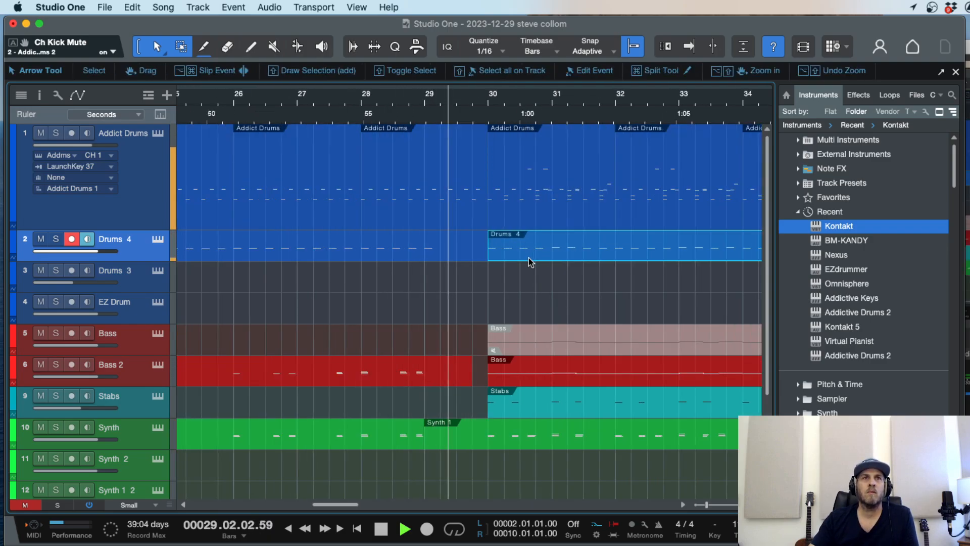
pyautogui.press('w')
pyautogui.press('w')
pyautogui.press('w')
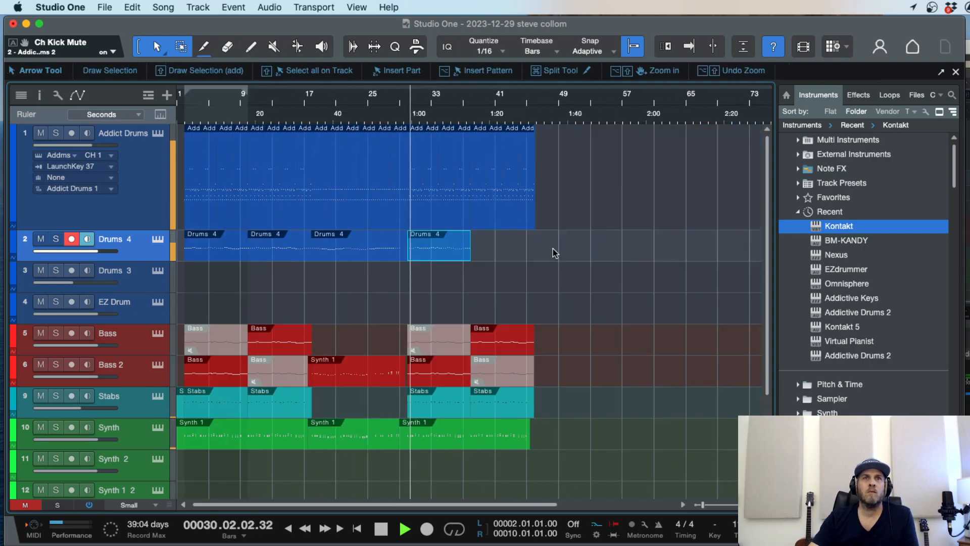
# Step: Duplicate the Drums 4 part at bar 30 directly after itself, stop playback and place the playback cursor at bar 19
pyautogui.press('d')
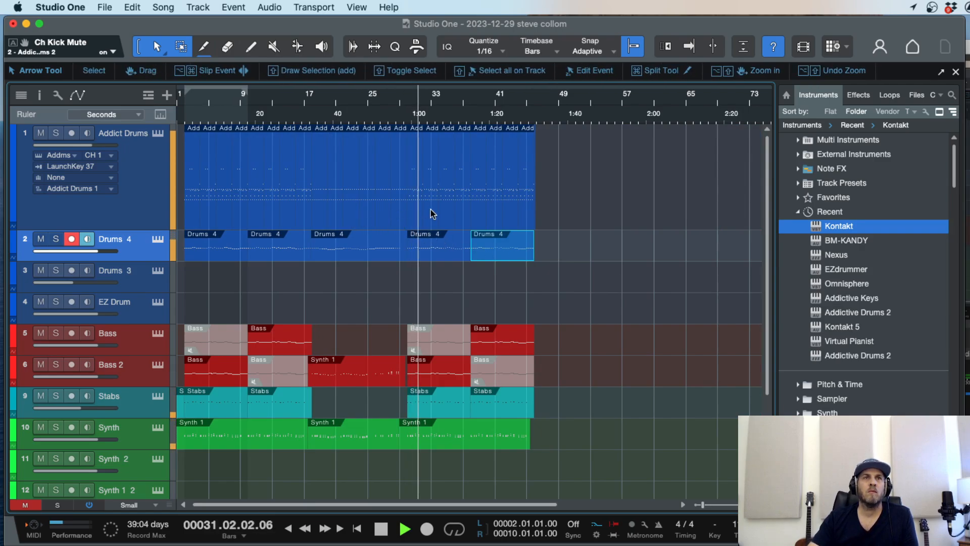
pyautogui.press('f')
pyautogui.press('space')
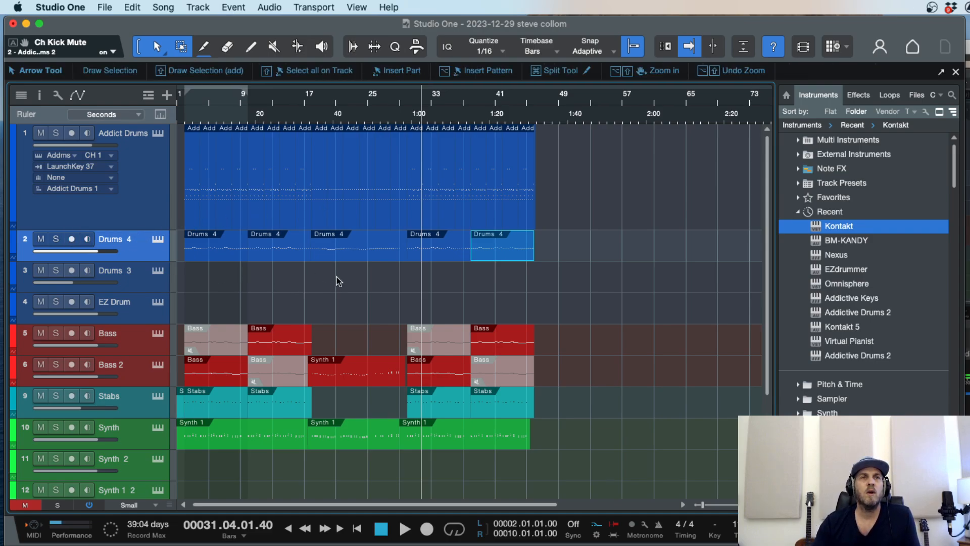
pyautogui.click(320, 281)
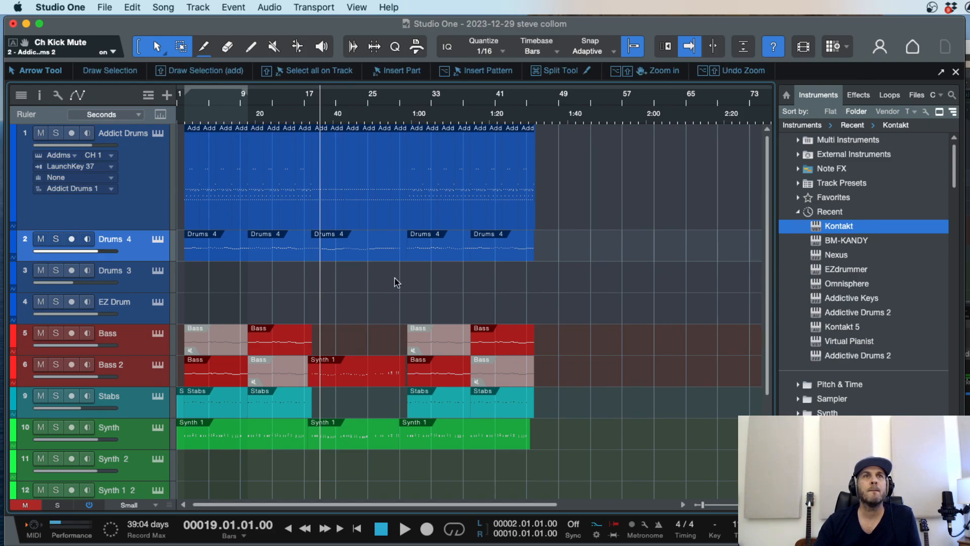
# Step: Select the Drums 3 track and hide the browser to widen the arrangement
pyautogui.click(128, 277)
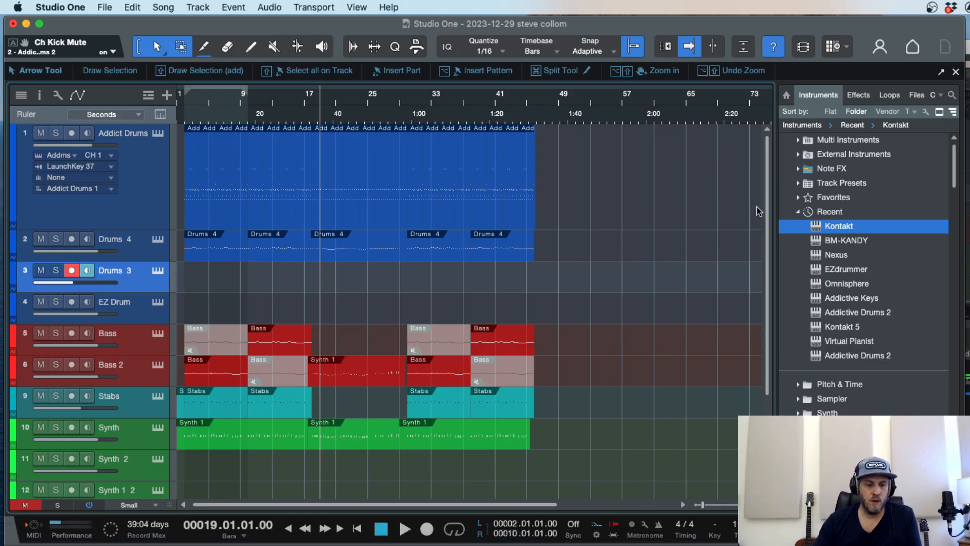
pyautogui.press('F5')
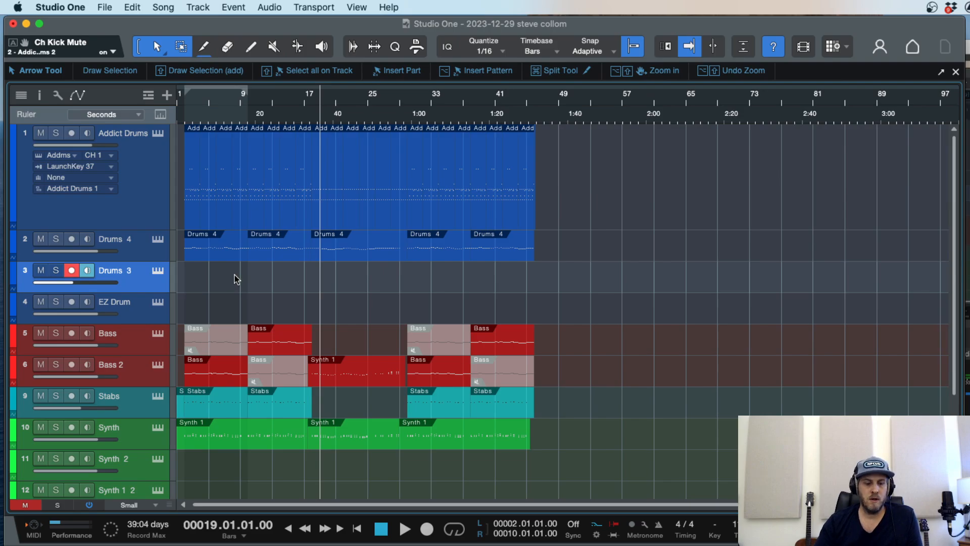
pyautogui.press('F5')
pyautogui.press('F5')
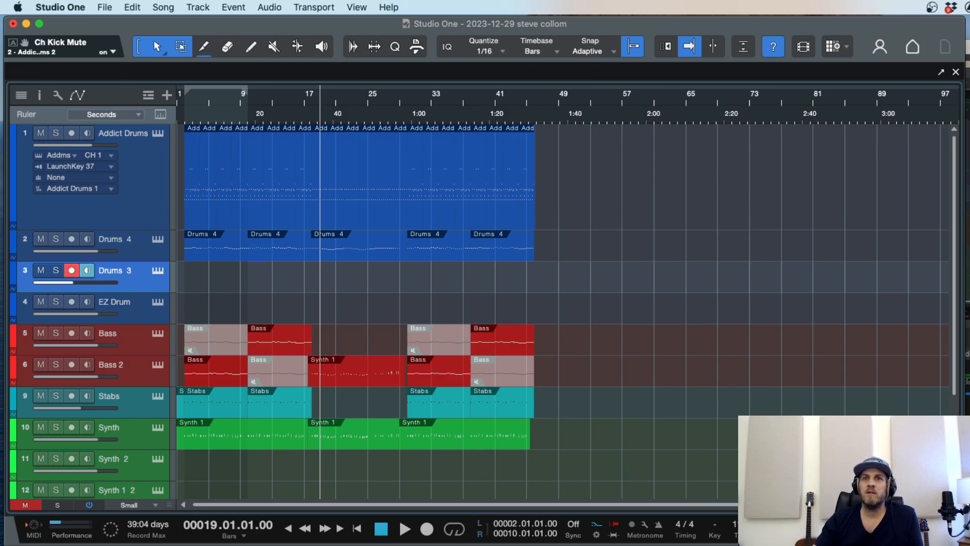
# Step: Switch to Splice and search its samples for "reverse cymbal"
pyautogui.click(565, 539)
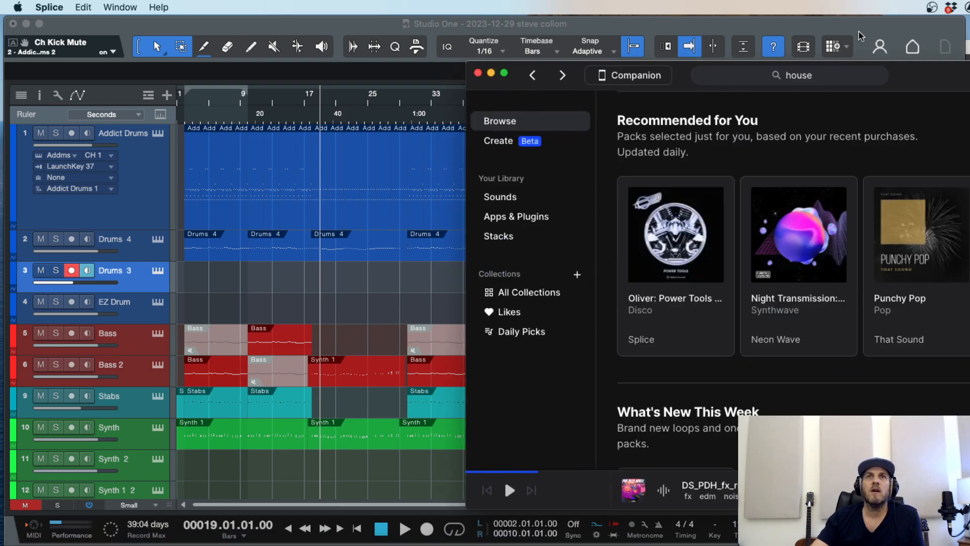
pyautogui.moveTo(929, 75); pyautogui.dragTo(516, 36)
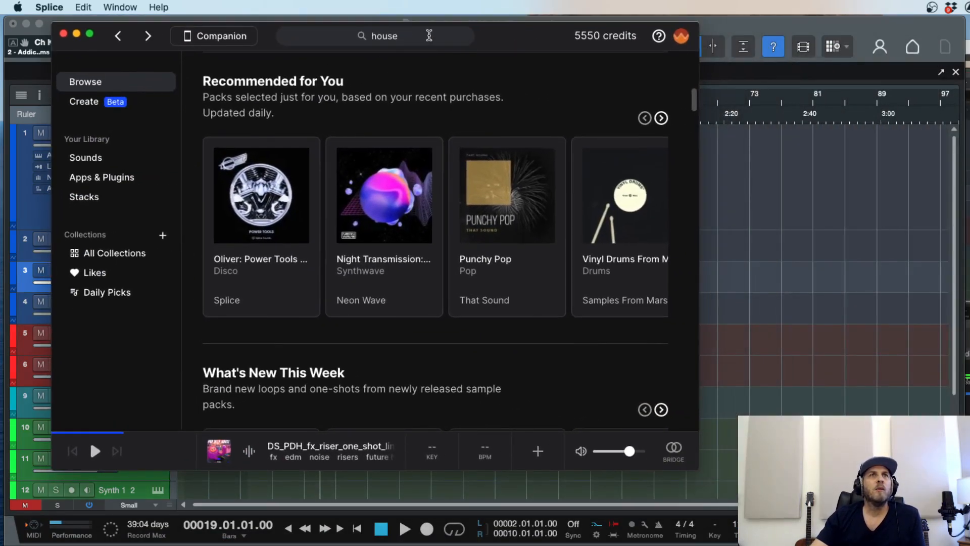
pyautogui.click(424, 36)
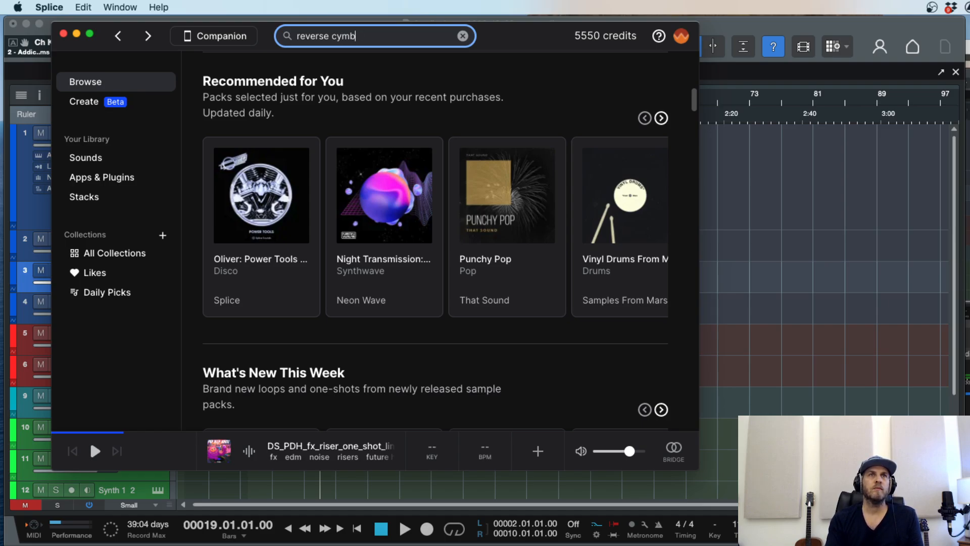
pyautogui.press('Return')
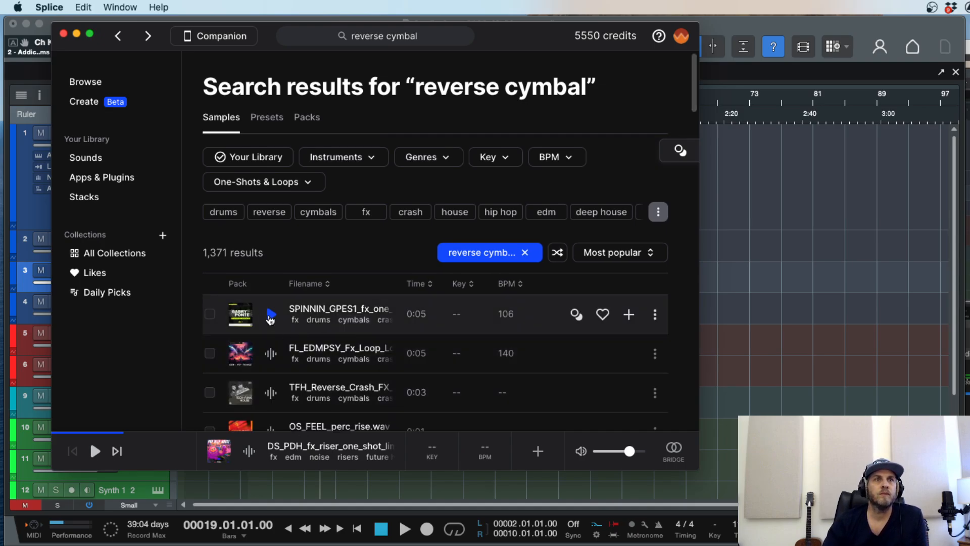
# Step: Preview the first two reverse cymbal results and get the FL_EDMPSY_Fx_Loop_Long_Reversed_Crash sample
pyautogui.click(271, 317)
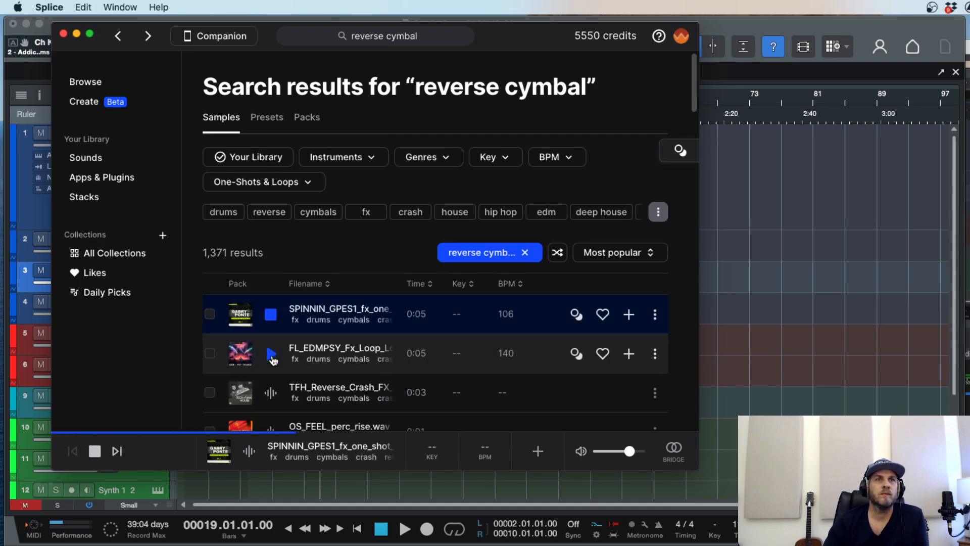
pyautogui.click(272, 358)
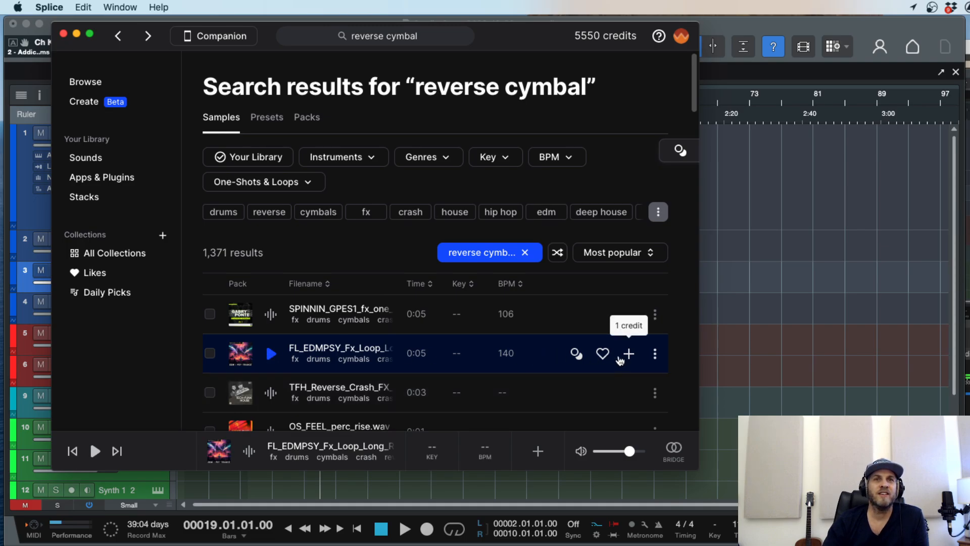
pyautogui.click(630, 354)
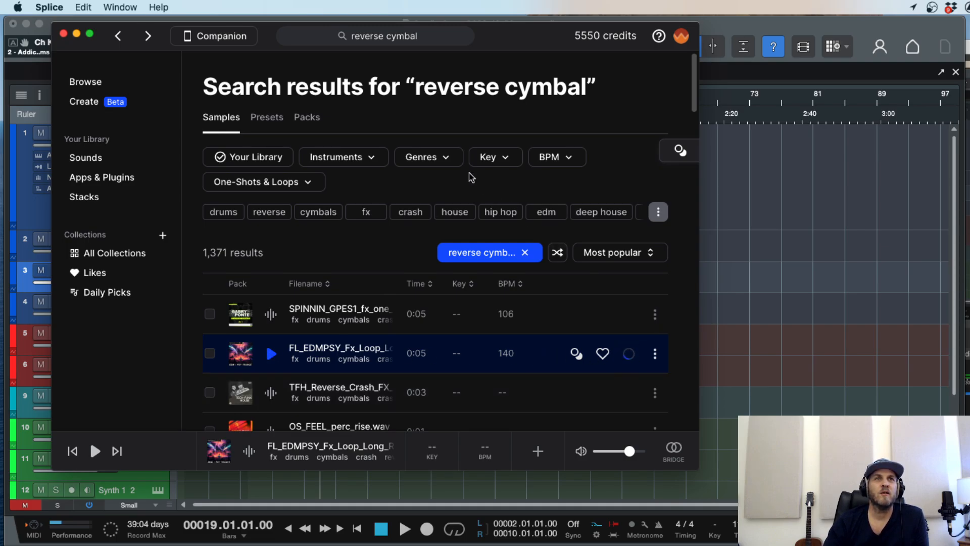
# Step: Bring the reversed crash sample into the Studio One song as a new track and place that track directly below Drums 4
pyautogui.moveTo(496, 38); pyautogui.dragTo(969, 31)
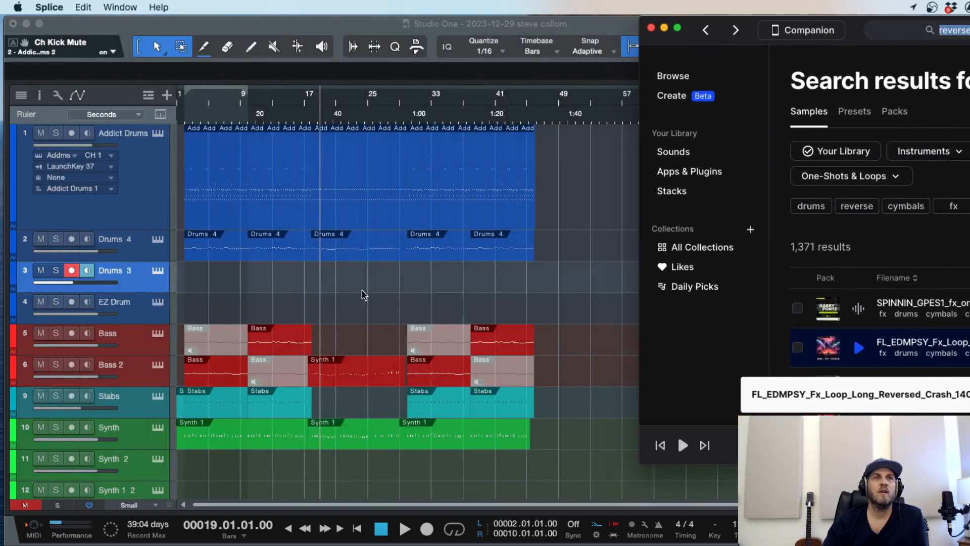
pyautogui.scroll(-2, 365, 295)
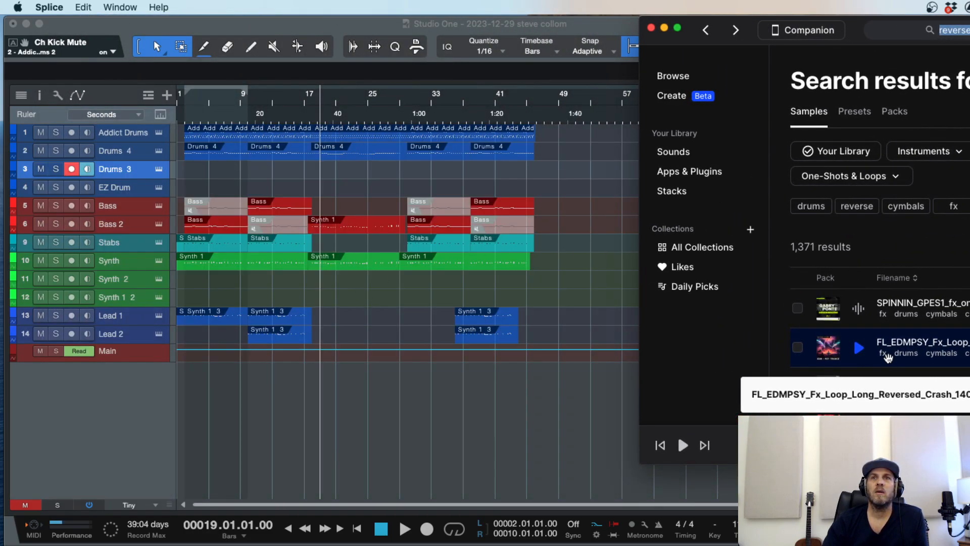
pyautogui.moveTo(898, 345); pyautogui.dragTo(181, 382)
pyautogui.moveTo(132, 356); pyautogui.dragTo(155, 174)
# Step: Move the reversed crash clip so that it ends at bar 10, and enlarge its track
pyautogui.press(',')
pyautogui.press('e')
pyautogui.press('e')
pyautogui.press('e')
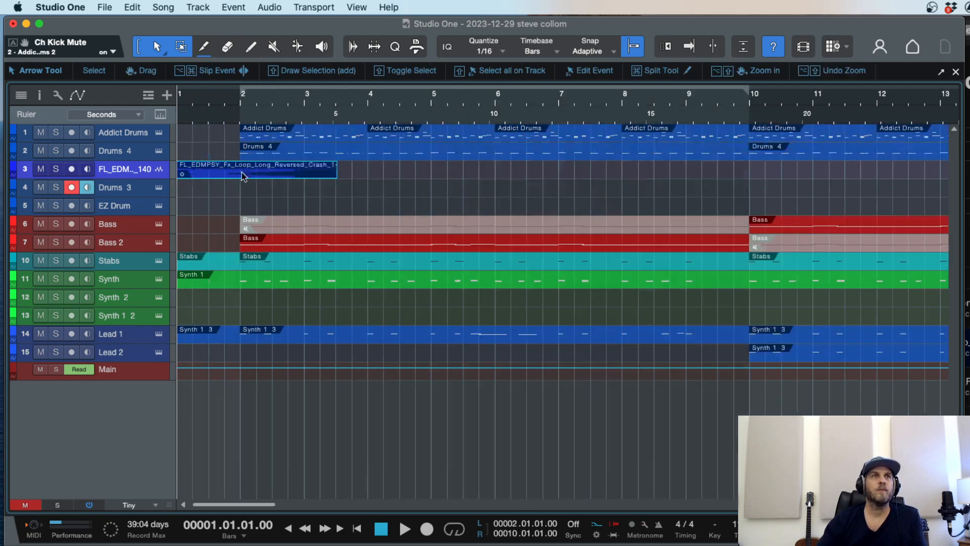
pyautogui.moveTo(145, 179); pyautogui.dragTo(422, 246)
pyautogui.press('w')
pyautogui.press('e')
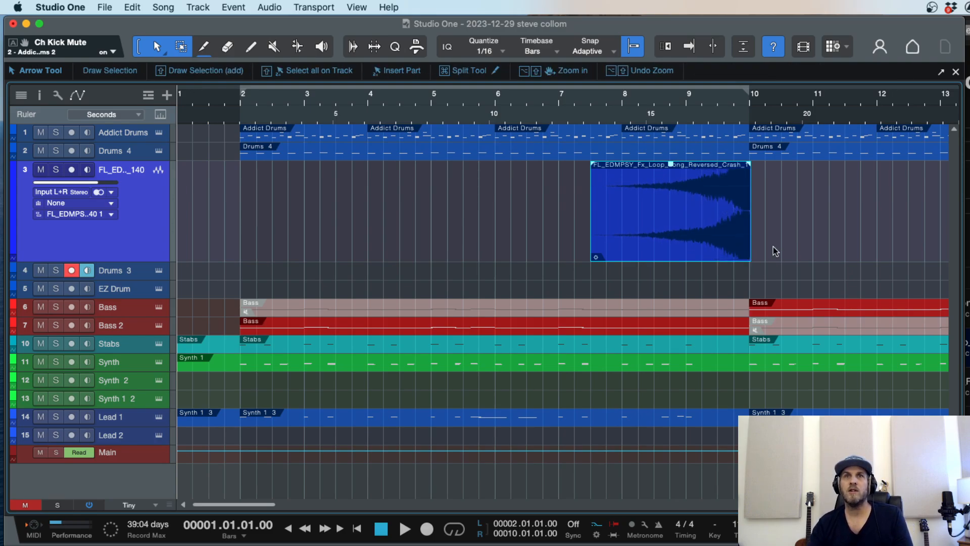
# Step: Duplicate the crash clip, reverse the audio of the copy and move the copy to start shortly before bar 14
pyautogui.press('d')
pyautogui.press('w')
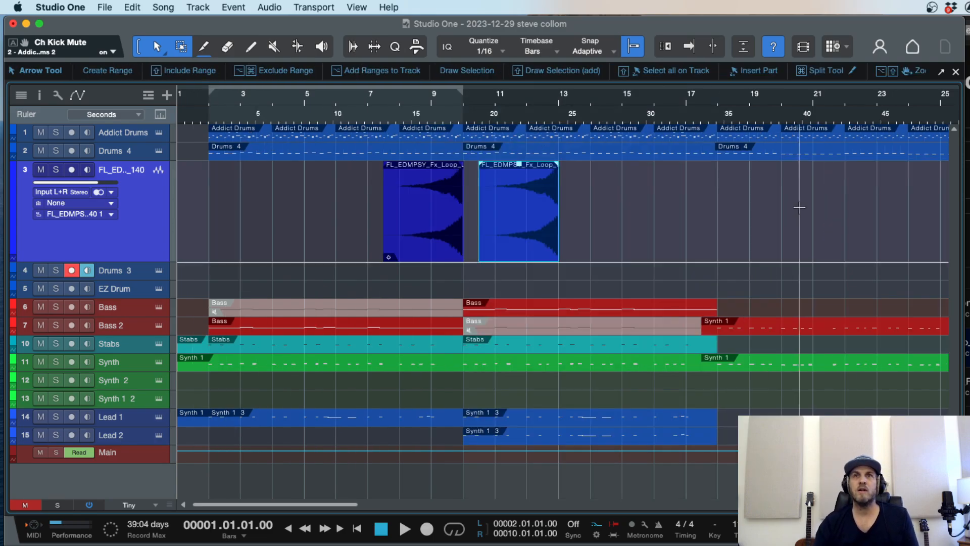
pyautogui.press('super+r')
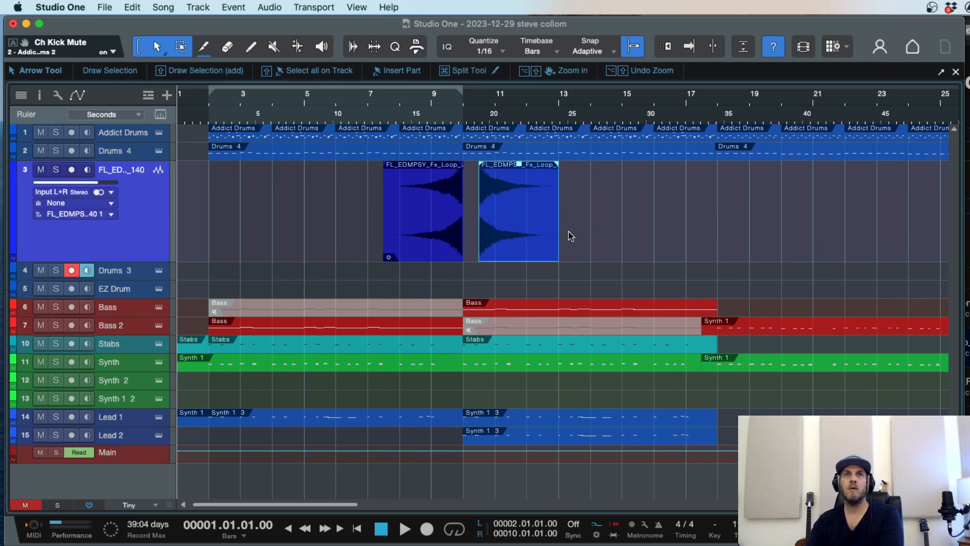
pyautogui.moveTo(502, 253); pyautogui.dragTo(606, 253)
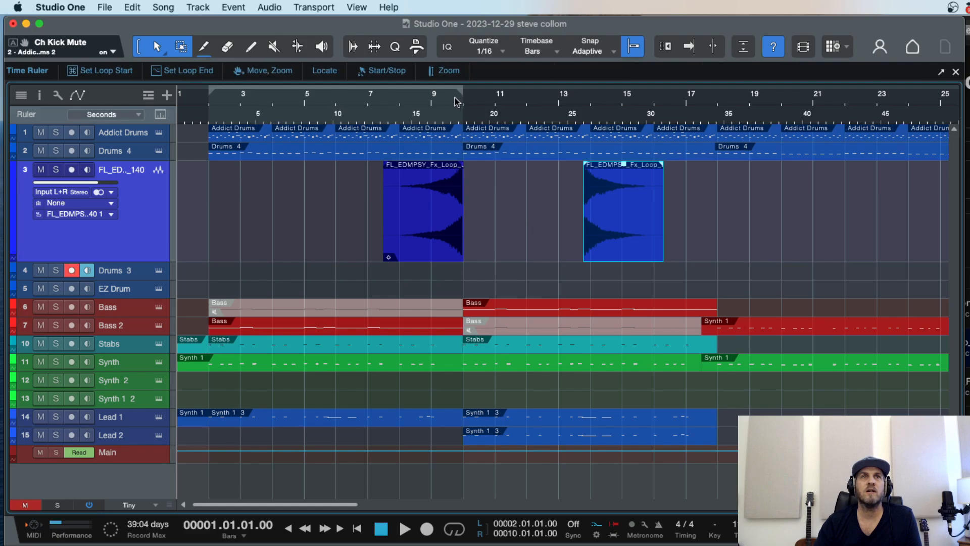
# Step: Extend the loop end to 00018.02.01.86 and play the reversed crash leading into bar 10
pyautogui.moveTo(462, 93); pyautogui.dragTo(726, 95)
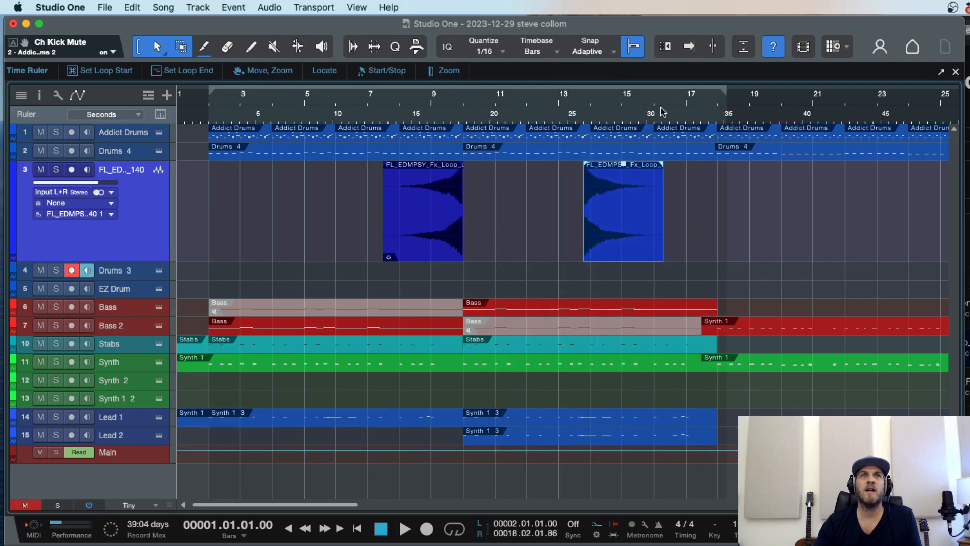
pyautogui.click(448, 101)
pyautogui.press('e')
pyautogui.press('space')
pyautogui.press('e')
pyautogui.press('space')
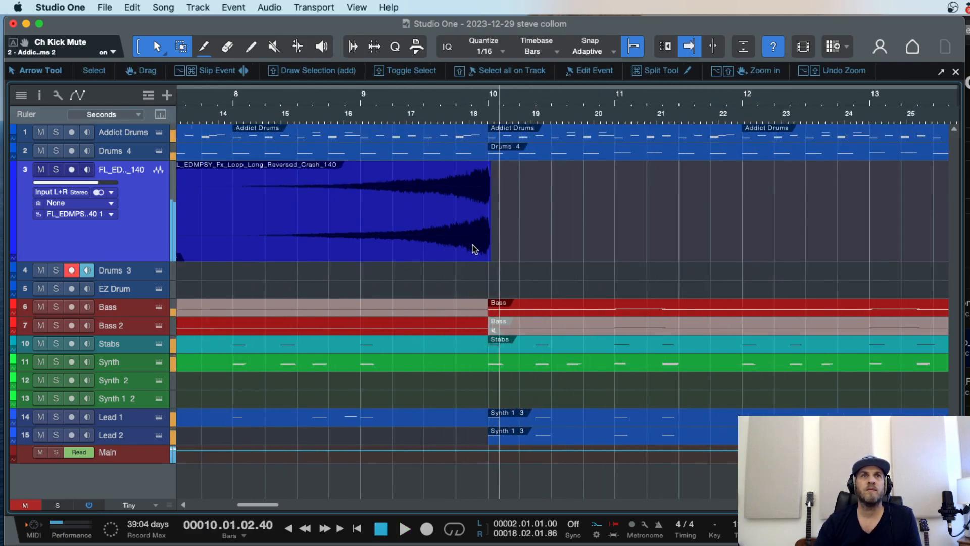
# Step: Move the reversed crash clip earlier to end around 9.4, and lower its track volume to -5.5 while playing it
pyautogui.moveTo(478, 253); pyautogui.dragTo(444, 253)
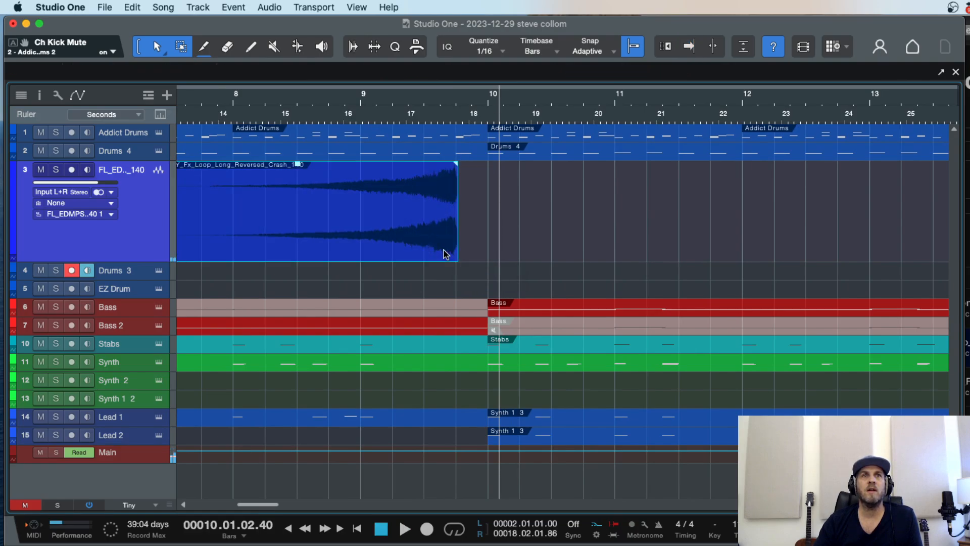
pyautogui.click(326, 96)
pyautogui.press('f')
pyautogui.press('space')
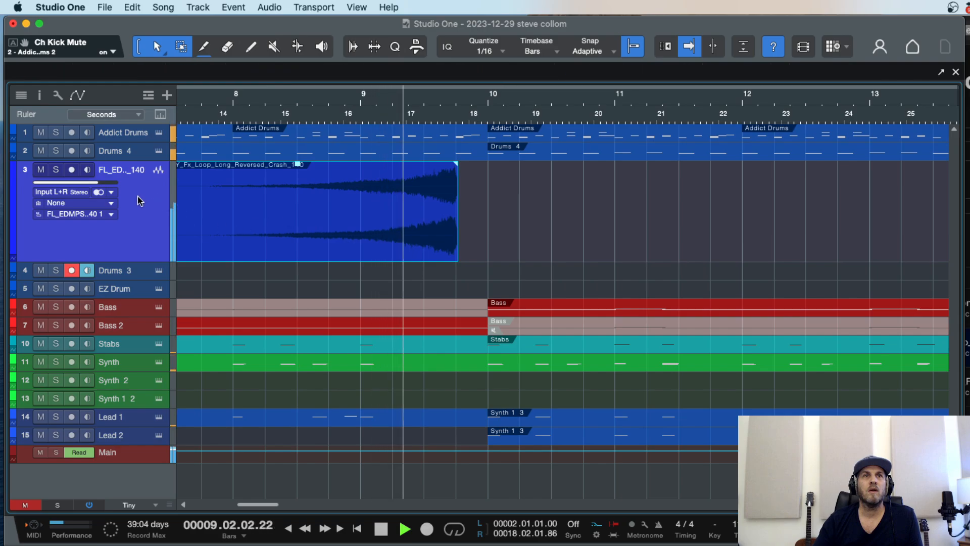
pyautogui.press('space')
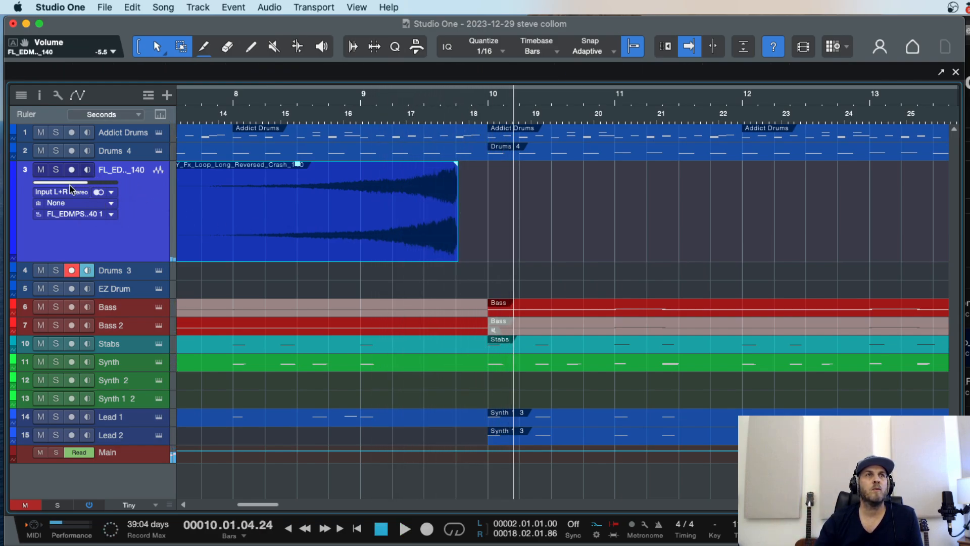
# Step: Play the transition from before bar 8 and nudge the reversed crash clip slightly later
pyautogui.click(200, 98)
pyautogui.press('space')
pyautogui.press('e')
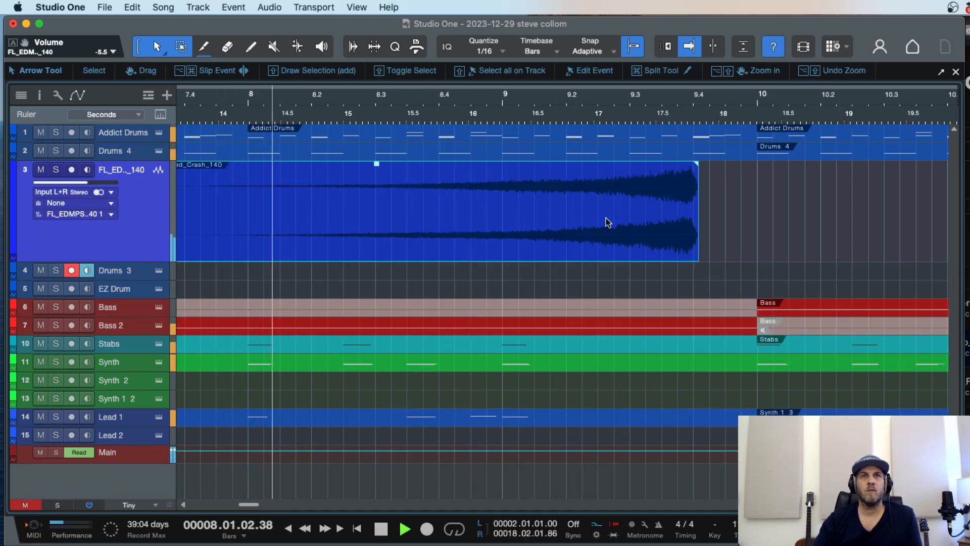
pyautogui.moveTo(698, 258); pyautogui.dragTo(702, 257)
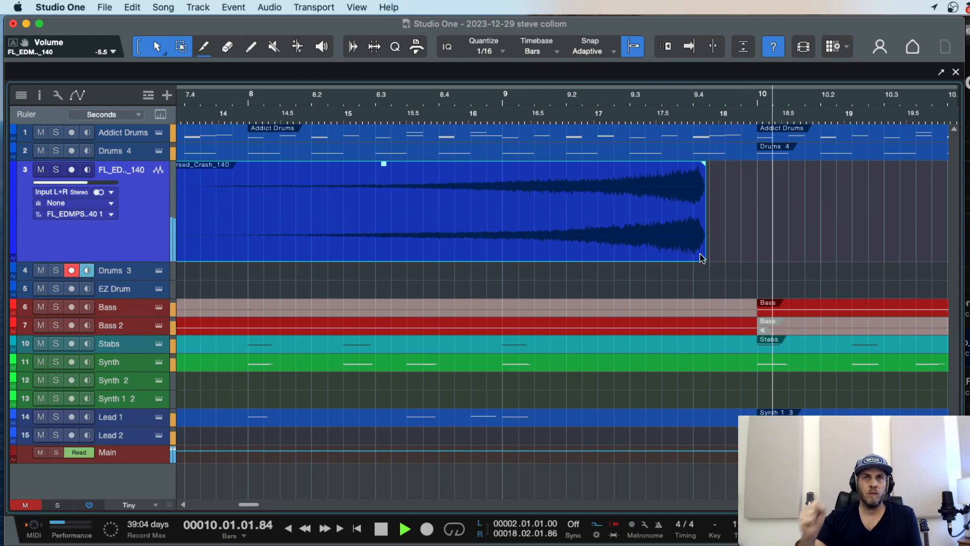
pyautogui.press('space')
# Step: Split the reversed crash clip at 9.4 and delete the short tail after the cut
pyautogui.click(720, 221)
pyautogui.click(720, 115)
pyautogui.click(688, 114)
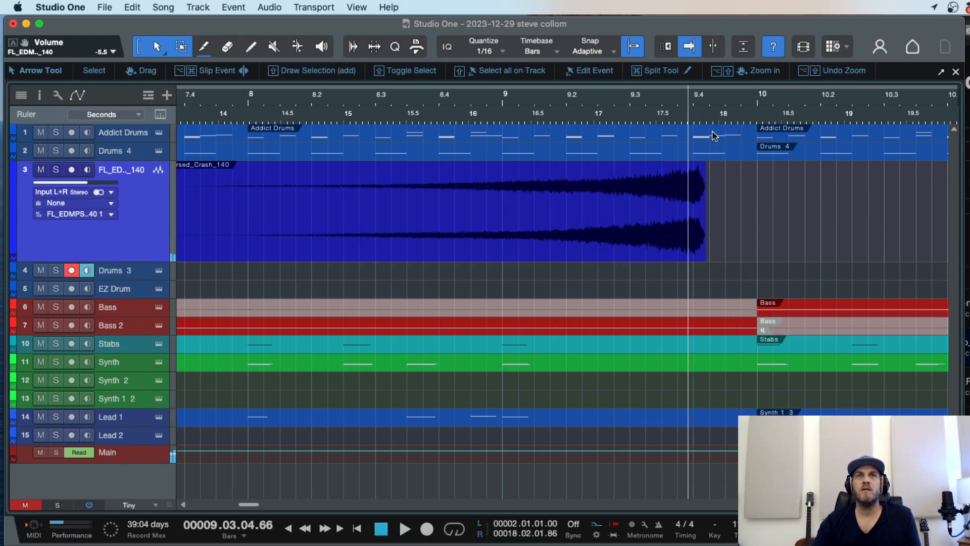
pyautogui.press('e')
pyautogui.press('e')
pyautogui.moveTo(748, 253); pyautogui.dragTo(737, 250)
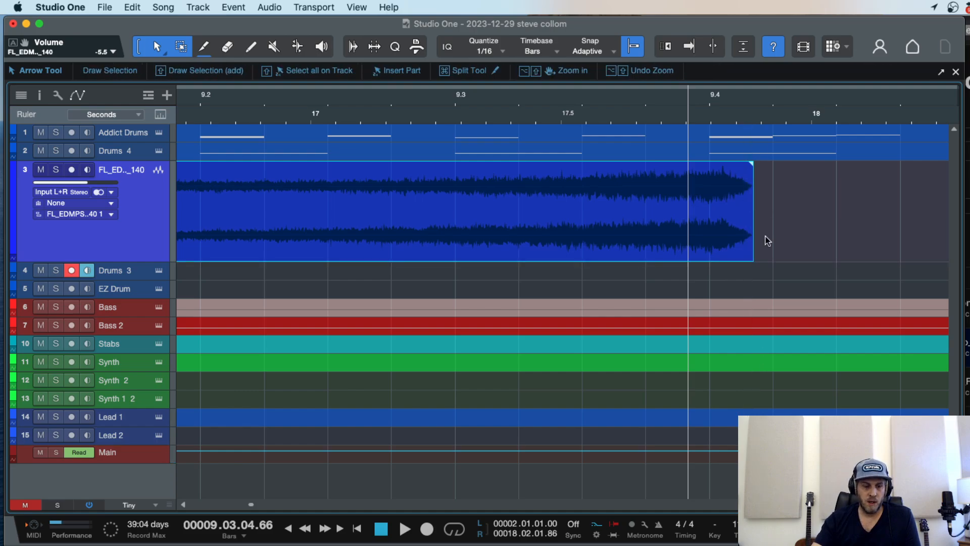
pyautogui.keyDown('alt'); pyautogui.click(714, 196); pyautogui.keyUp('alt')
pyautogui.press('Delete')
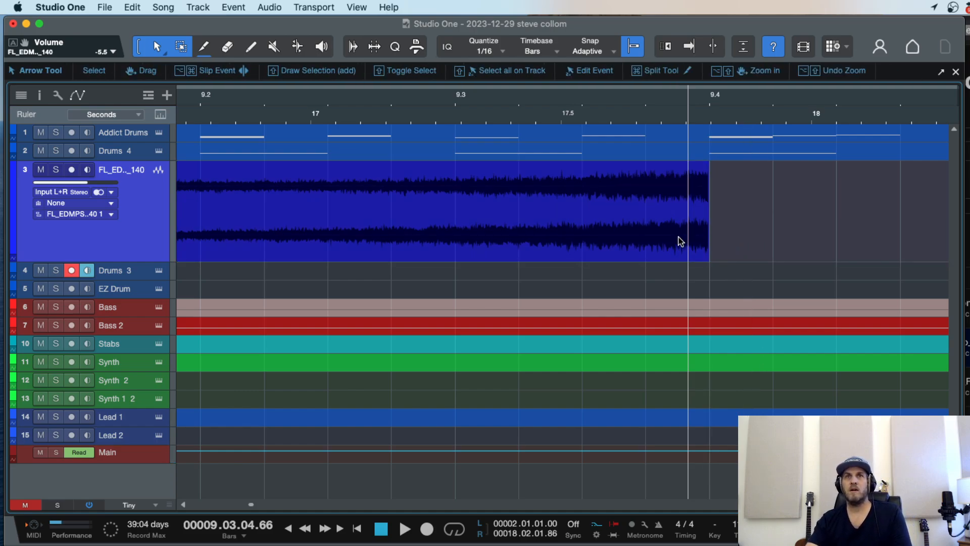
# Step: Trim the reversed crash clip's start to about 7.4 and give it a curved fade-in reaching to about bar 9
pyautogui.click(674, 242)
pyautogui.press('w')
pyautogui.press('w')
pyautogui.press('w')
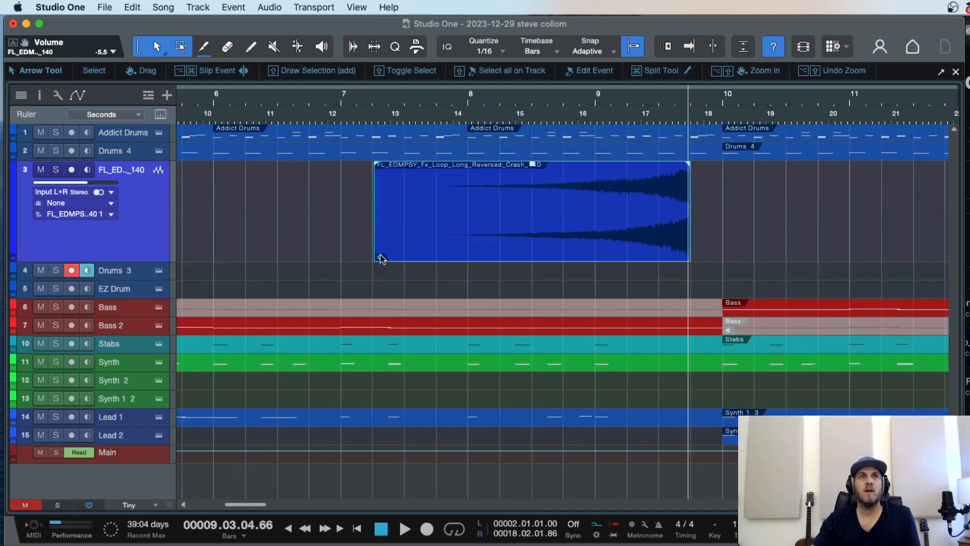
pyautogui.moveTo(378, 255); pyautogui.dragTo(438, 245)
pyautogui.moveTo(438, 165); pyautogui.dragTo(493, 219)
pyautogui.moveTo(501, 169); pyautogui.dragTo(596, 165)
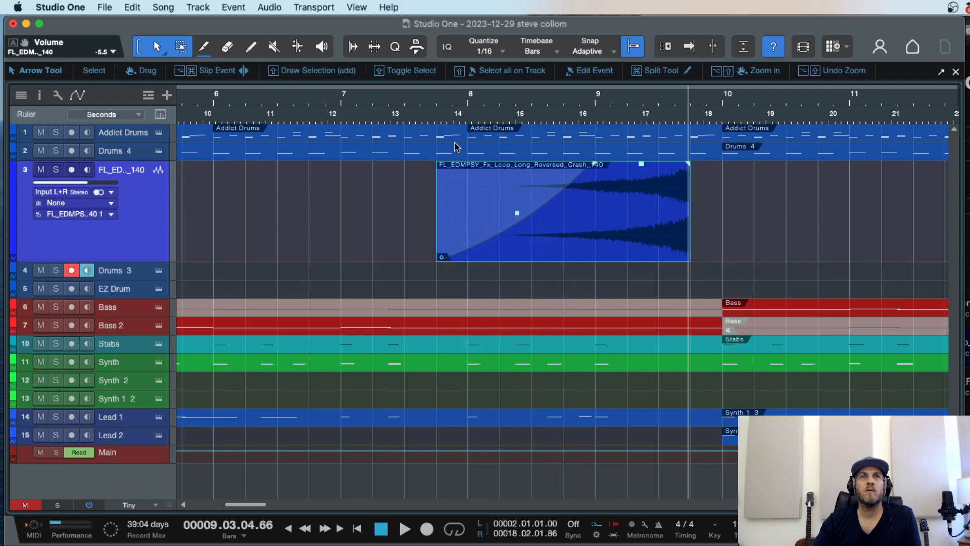
# Step: Play the faded crash into bar 10, and move the copied crash clip to start at bar 10
pyautogui.doubleClick(427, 99)
pyautogui.moveTo(438, 257)
pyautogui.mouseDown()
pyautogui.moveTo(468, 257)
pyautogui.moveTo(438, 257)
pyautogui.mouseUp()
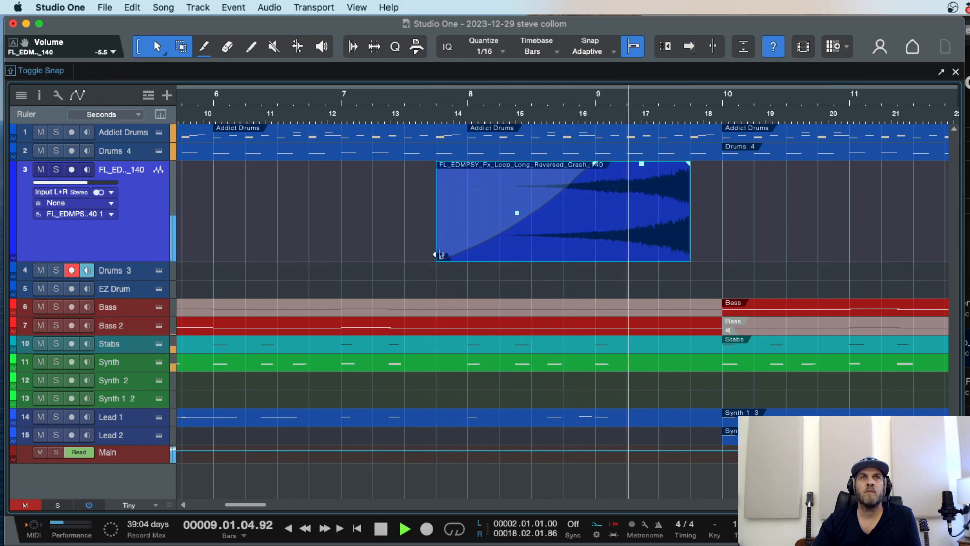
pyautogui.press('w')
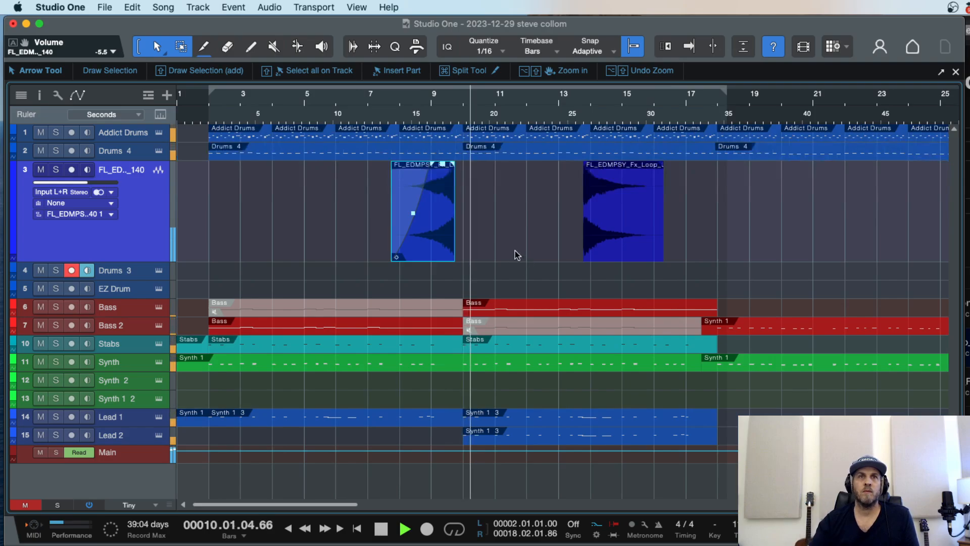
pyautogui.press('space')
pyautogui.moveTo(600, 244); pyautogui.dragTo(493, 243)
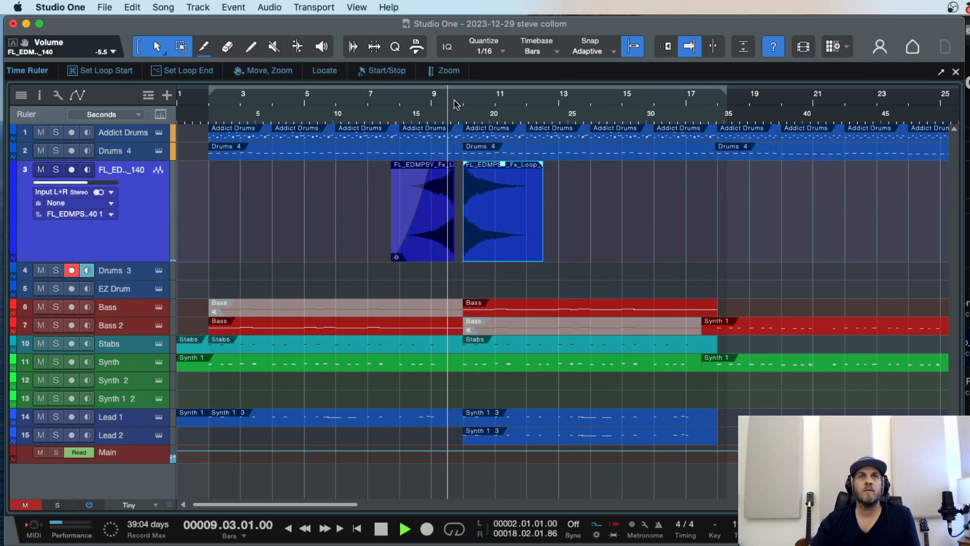
# Step: Cut the short swell off the start of the forward crash clip and move the remainder to start at bar 10
pyautogui.press('e')
pyautogui.press('e')
pyautogui.press('e')
pyautogui.press('e')
pyautogui.press('space')
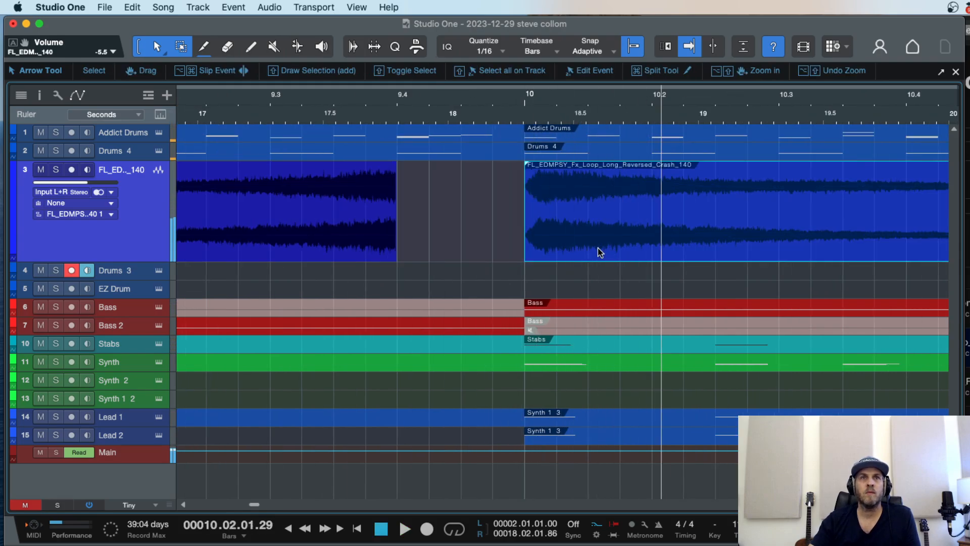
pyautogui.press('e')
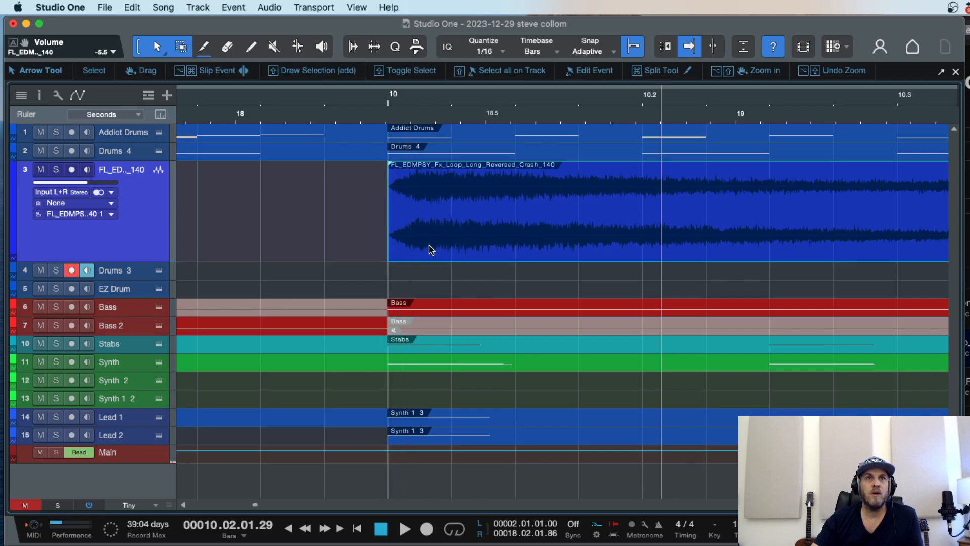
pyautogui.keyDown('alt'); pyautogui.click(418, 199); pyautogui.keyUp('alt')
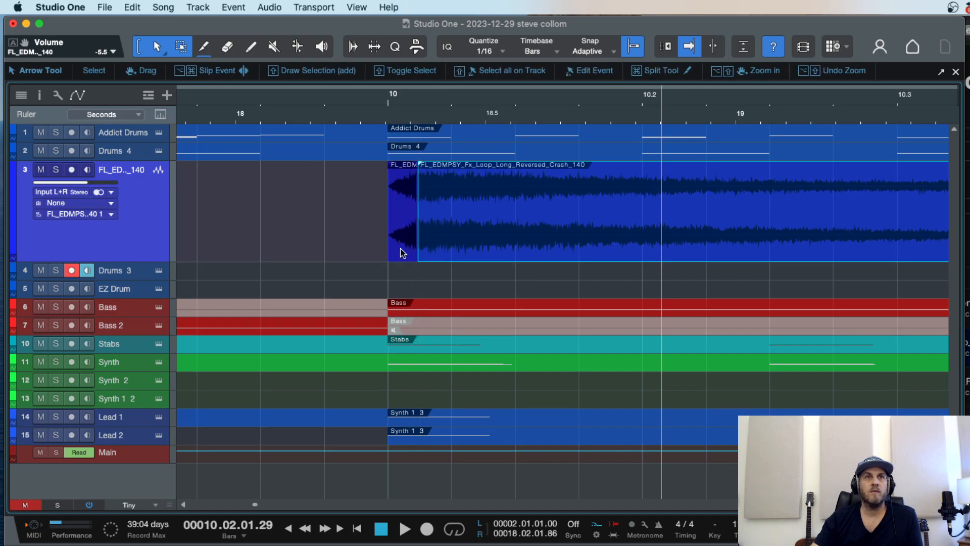
pyautogui.moveTo(402, 253); pyautogui.dragTo(432, 248)
# Step: Play the transition from about 7.3 into bar 10 with the crash track soloed to hear both crash clips
pyautogui.press('w')
pyautogui.press('w')
pyautogui.press('w')
pyautogui.click(314, 105)
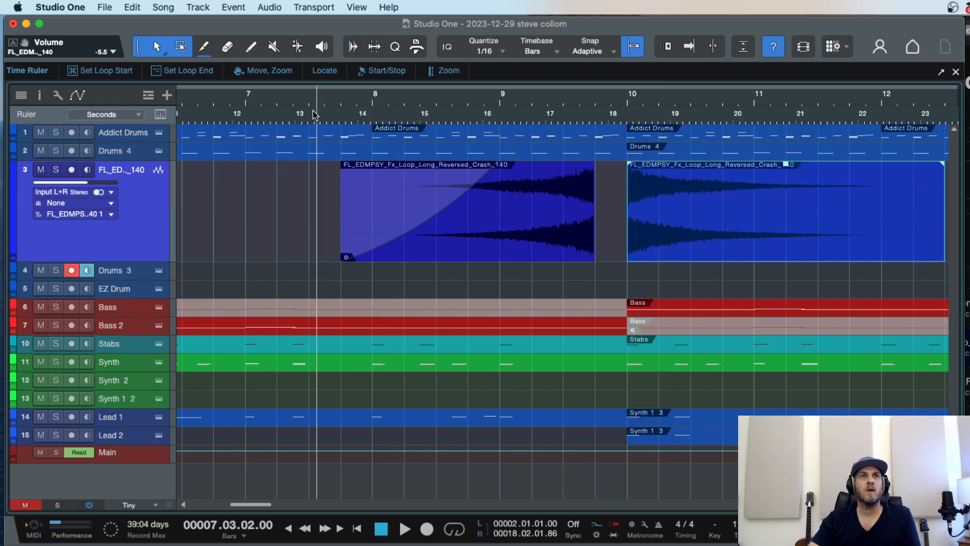
pyautogui.press('space')
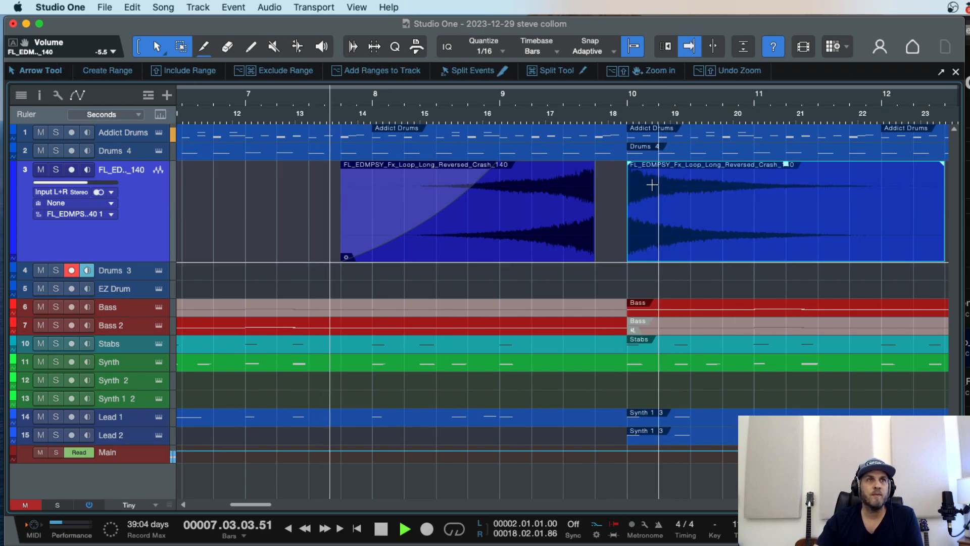
pyautogui.press('e')
pyautogui.click(56, 170)
pyautogui.press('w')
pyautogui.press('e')
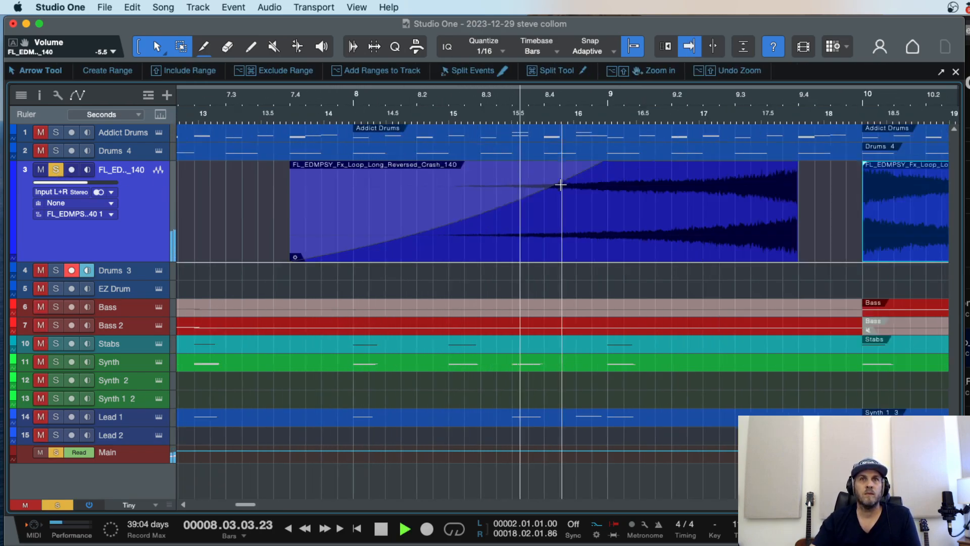
pyautogui.press('w')
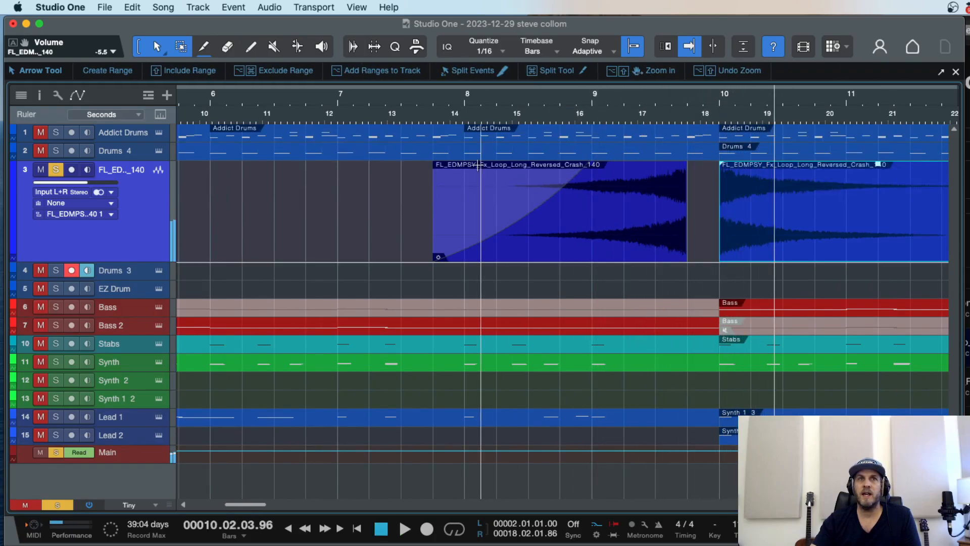
# Step: Unsolo the crash track and play the transition into bar 10 with the full mix
pyautogui.click(416, 101)
pyautogui.click(55, 169)
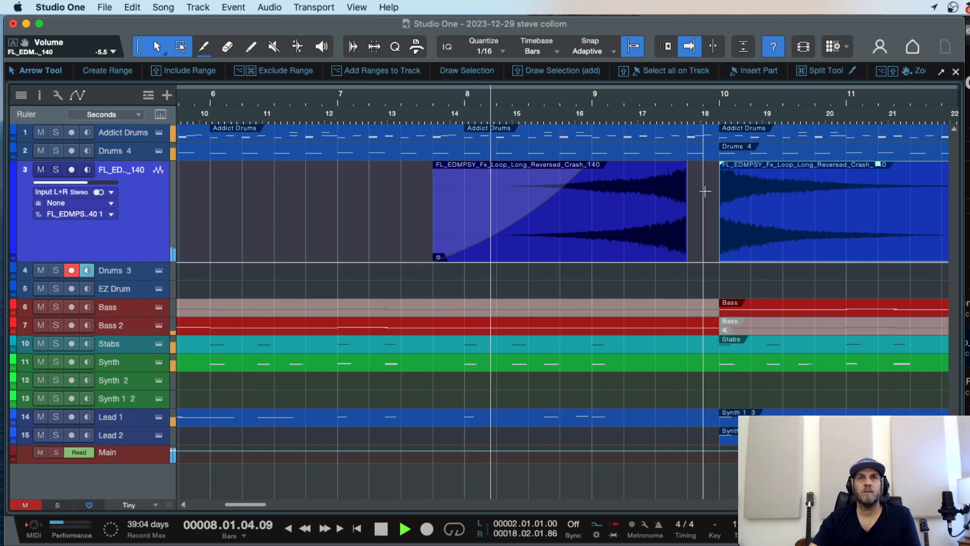
pyautogui.press('e')
pyautogui.press('w')
pyautogui.hscroll(3, 724, 236)
pyautogui.press('e')
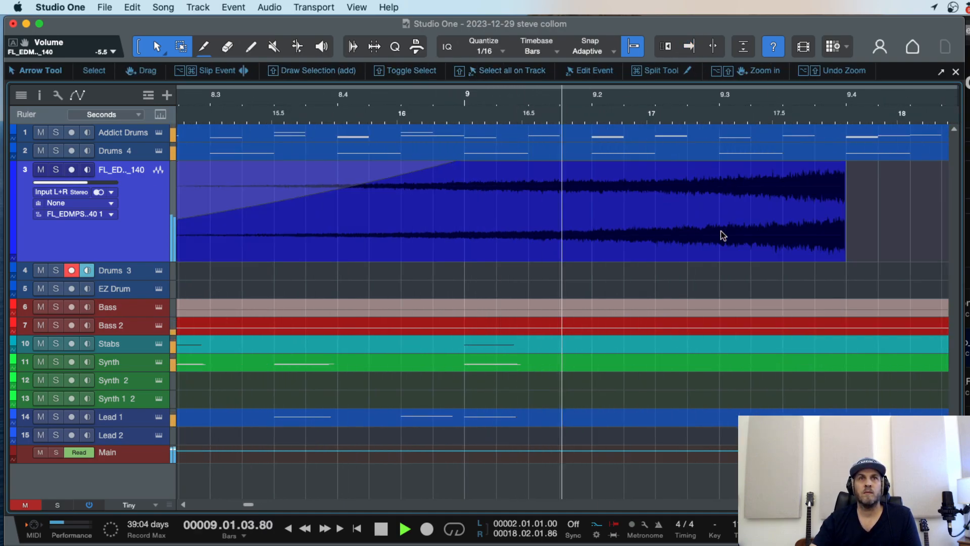
pyautogui.press('w')
pyautogui.press('w')
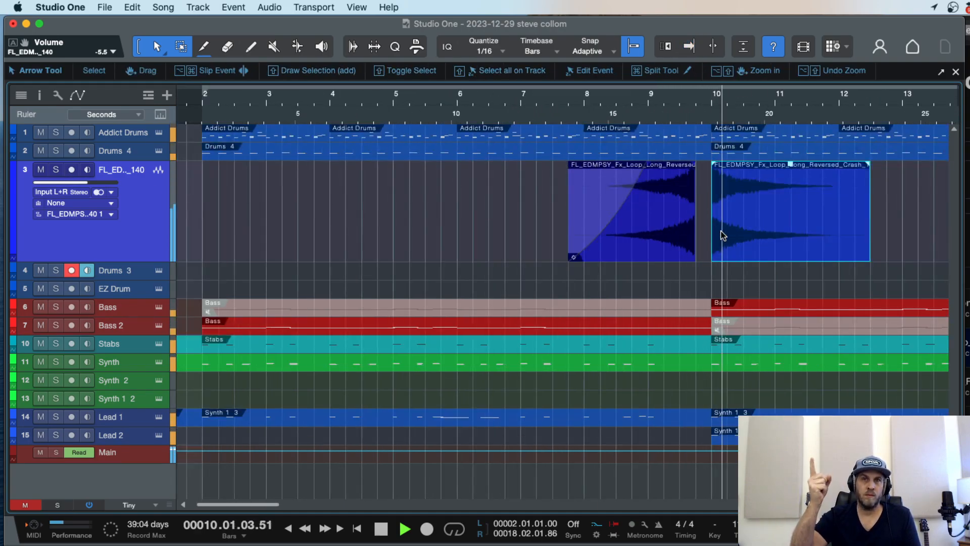
pyautogui.press('space')
pyautogui.press('f')
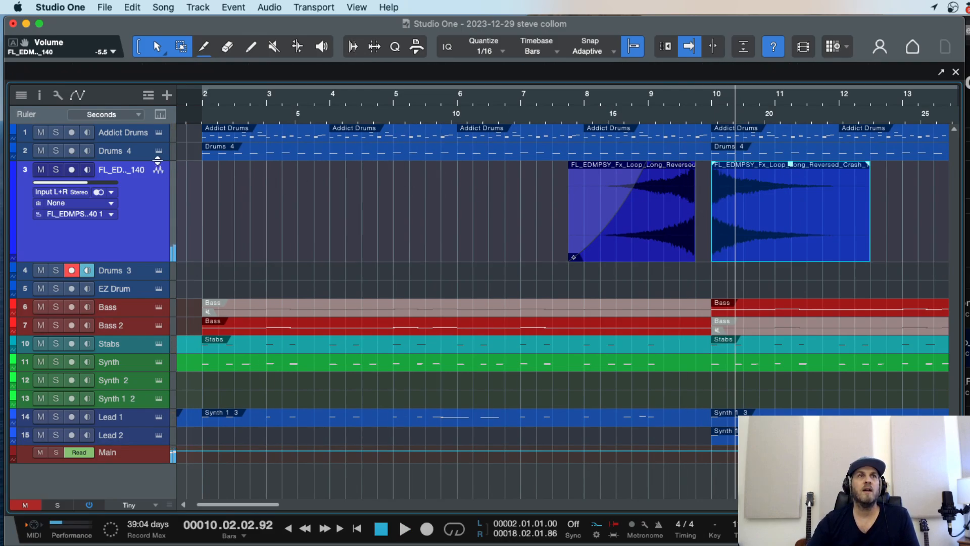
# Step: Split the Addict Drums part at 9.4 and mute the piece up to bar 10
pyautogui.moveTo(158, 160); pyautogui.dragTo(157, 200)
pyautogui.moveTo(153, 141); pyautogui.dragTo(153, 220)
pyautogui.press('e')
pyautogui.press('3')
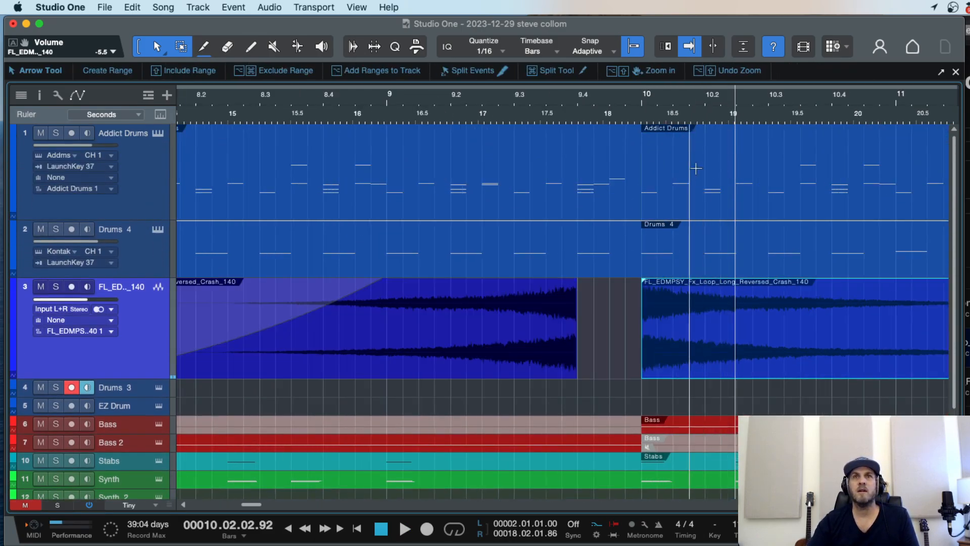
pyautogui.click(586, 141)
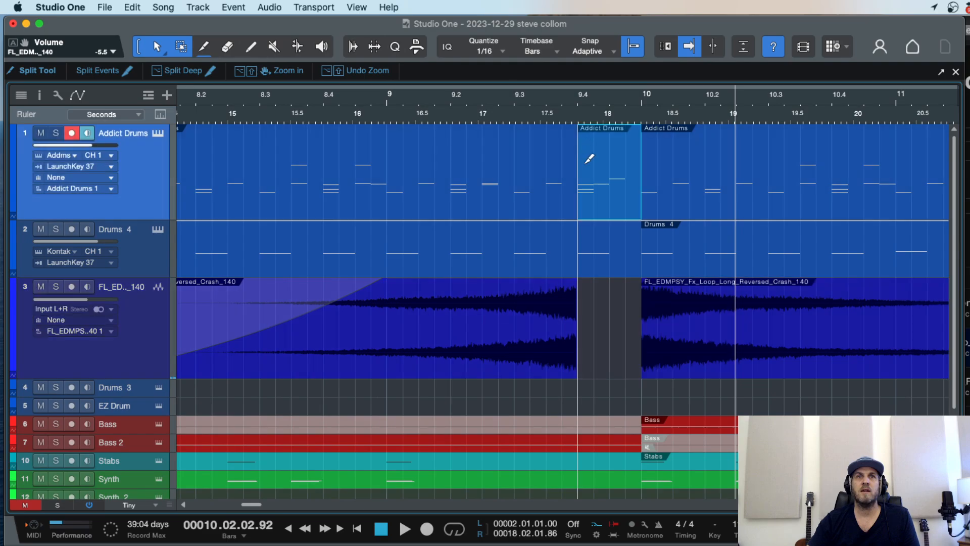
pyautogui.press('1')
pyautogui.click(605, 204)
# Step: Play the transition from just before bar 9, then split the Drums 4 part at 9.4 and mute the piece up to bar 10
pyautogui.click(372, 113)
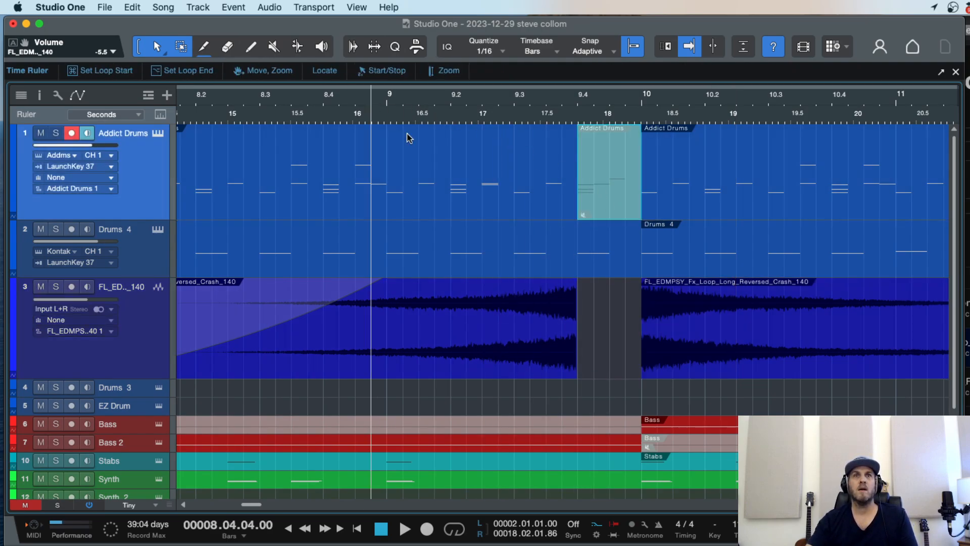
pyautogui.press('space')
pyautogui.click(576, 235)
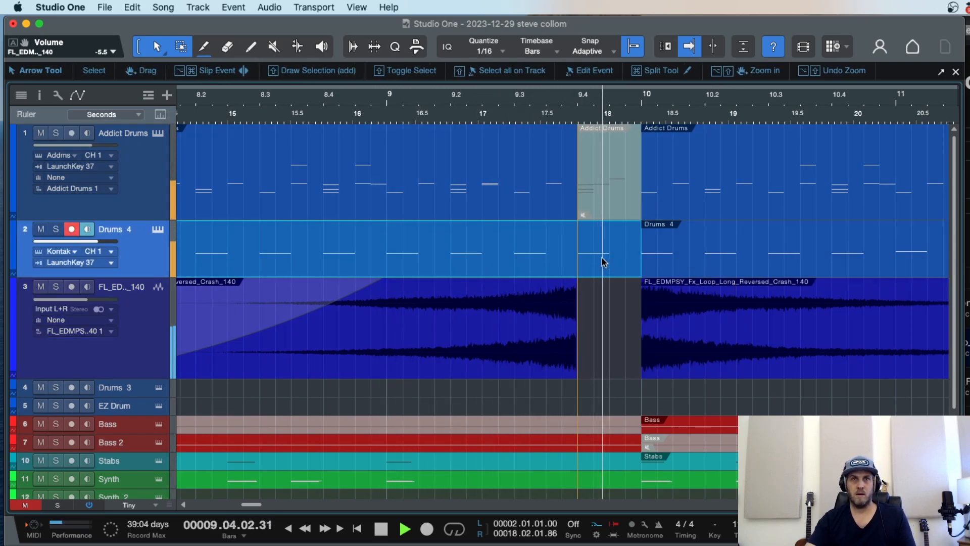
pyautogui.press('space')
pyautogui.keyDown('alt'); pyautogui.click(578, 232); pyautogui.keyUp('alt')
pyautogui.click(608, 266)
pyautogui.hotkey('shift', 'm')
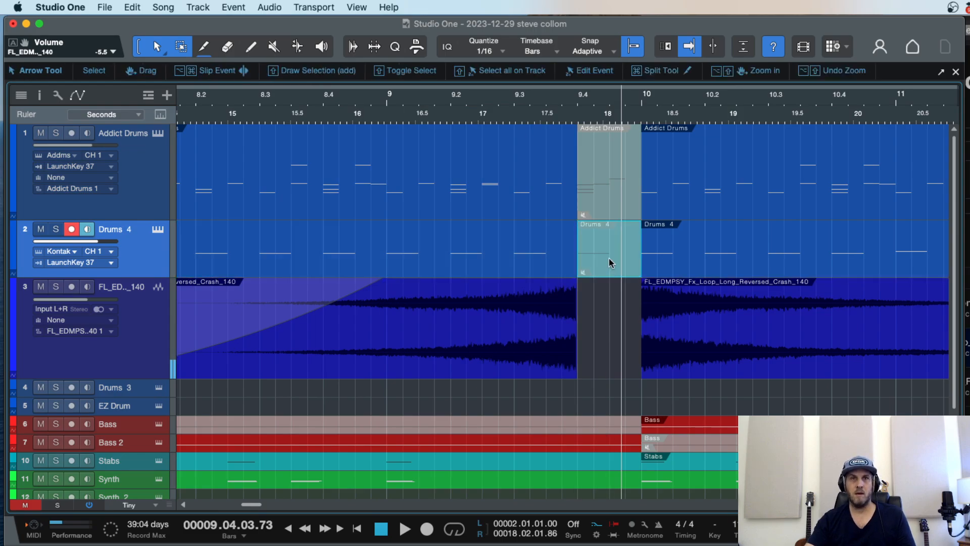
# Step: Play from about 8.4 past bar 10 to hear the drum break between the crash clips
pyautogui.click(339, 115)
pyautogui.press('space')
pyautogui.press('w')
pyautogui.press('e')
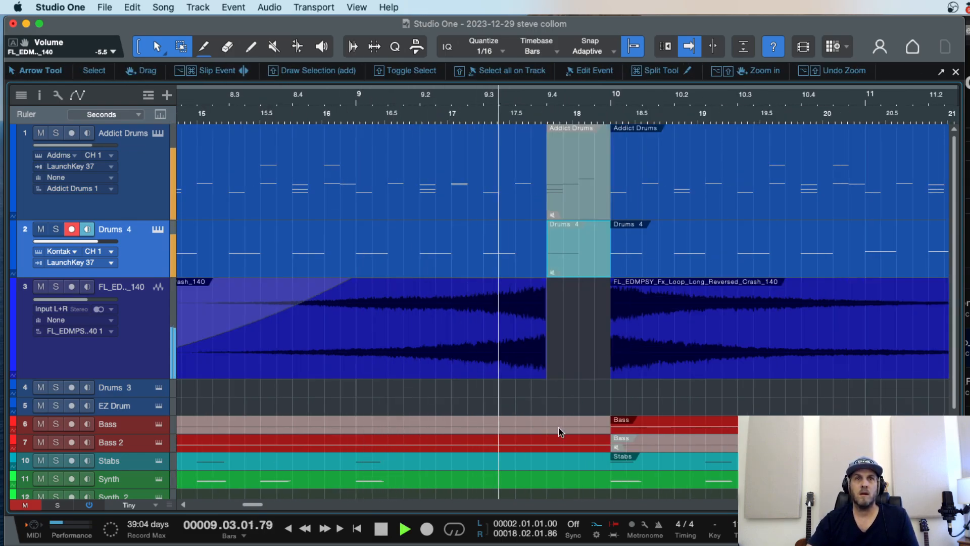
pyautogui.press('w')
pyautogui.press('w')
pyautogui.press('w')
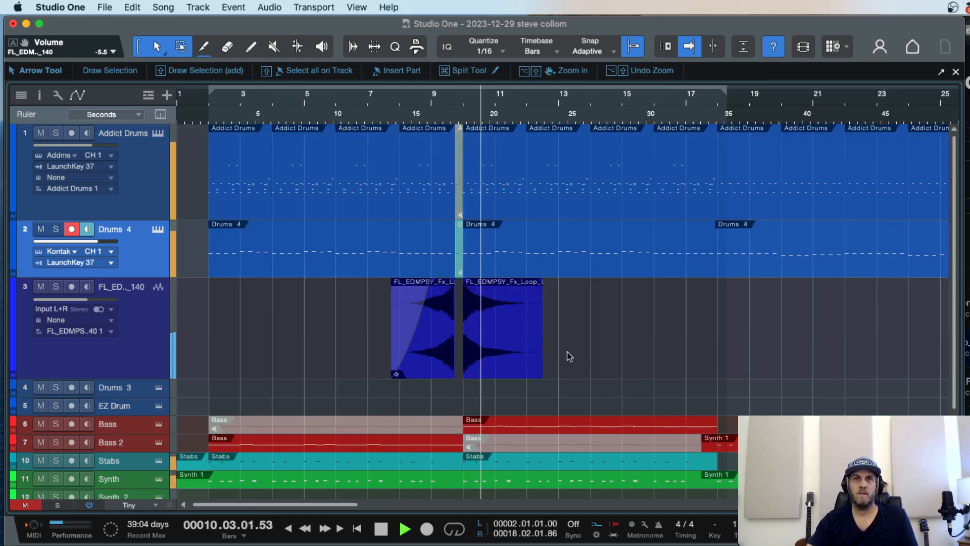
pyautogui.press('space')
# Step: Copy both crash clips to the section change near bar 30, with the reversed clip starting at bar 28
pyautogui.click(429, 360)
pyautogui.keyDown('shift'); pyautogui.click(502, 364); pyautogui.keyUp('shift')
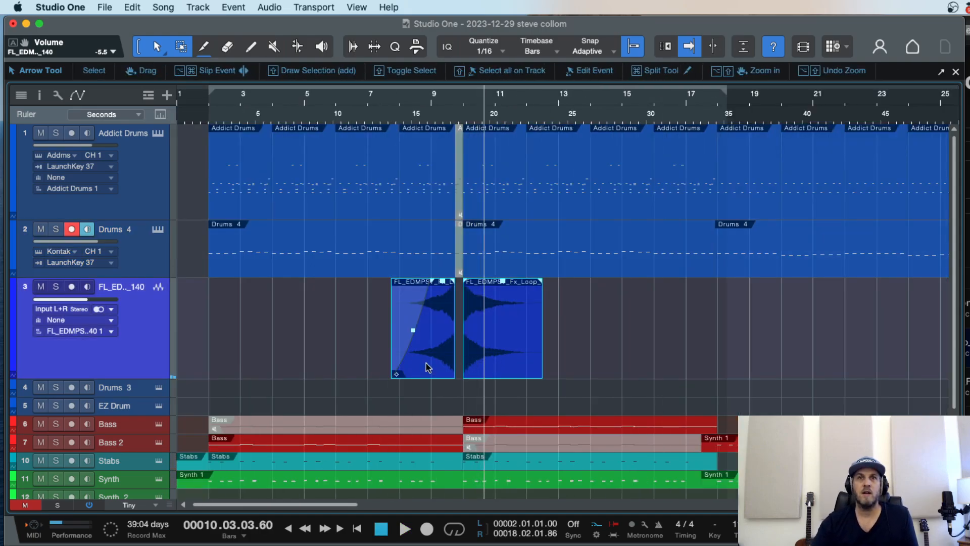
pyautogui.press('w')
pyautogui.moveTo(303, 369)
pyautogui.mouseDown()
pyautogui.moveTo(639, 370)
pyautogui.moveTo(615, 367)
pyautogui.mouseUp()
pyautogui.press('e')
pyautogui.press('e')
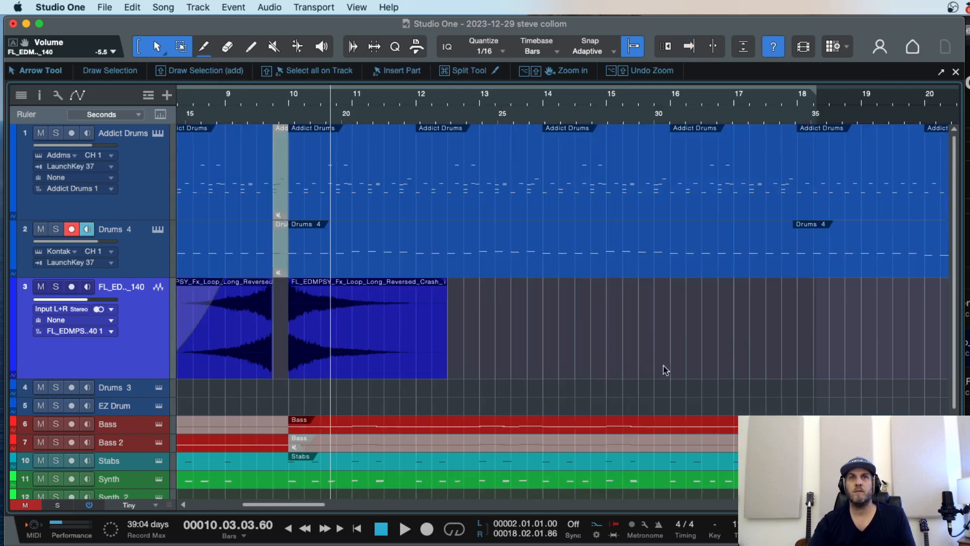
pyautogui.press('z')
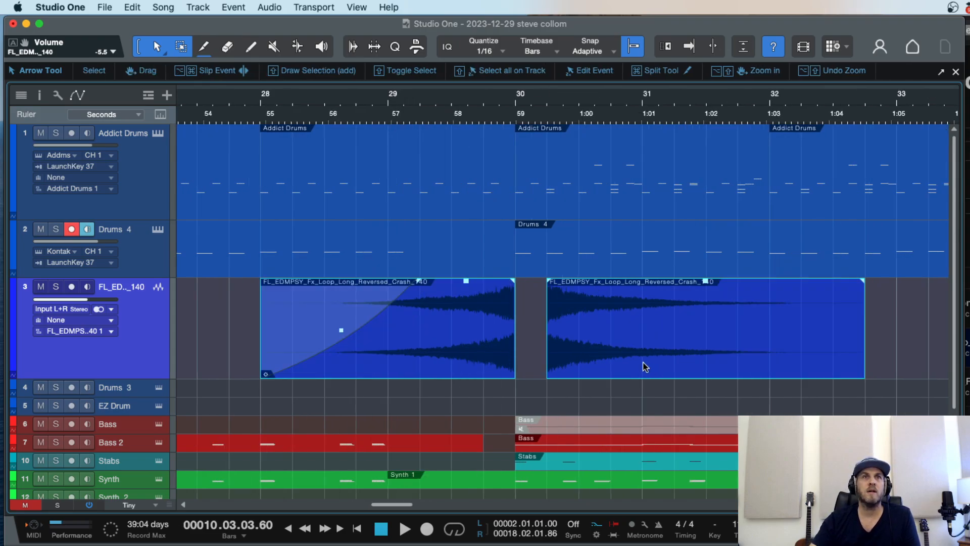
# Step: Align the copied forward crash to bar 30 and place another copy of the pair with its forward crash at bar 45
pyautogui.moveTo(644, 367); pyautogui.dragTo(808, 347)
pyautogui.press('w')
pyautogui.press('w')
pyautogui.press('w')
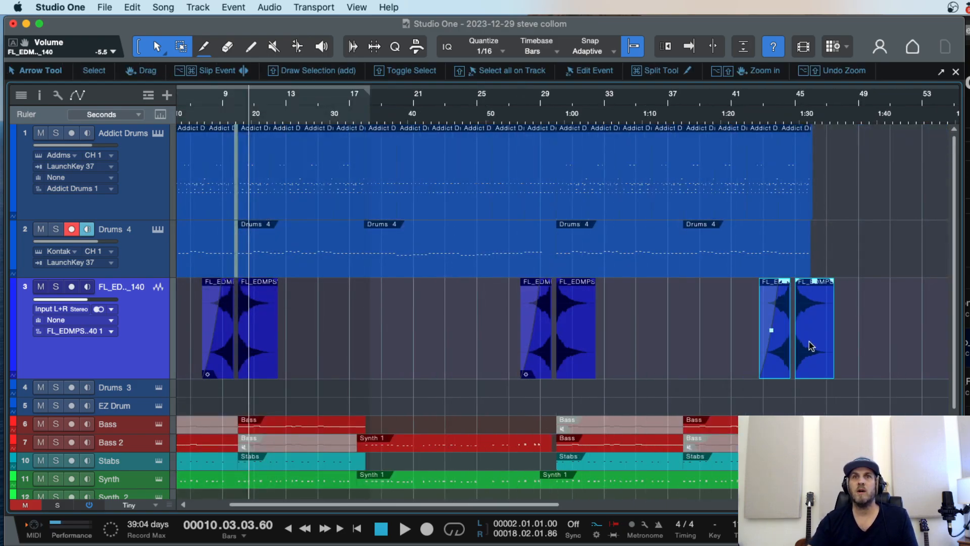
# Step: Close the gap in the last crash pair, starting the reversed clip at bar 44 and the forward crash at bar 46
pyautogui.press('e')
pyautogui.press('w')
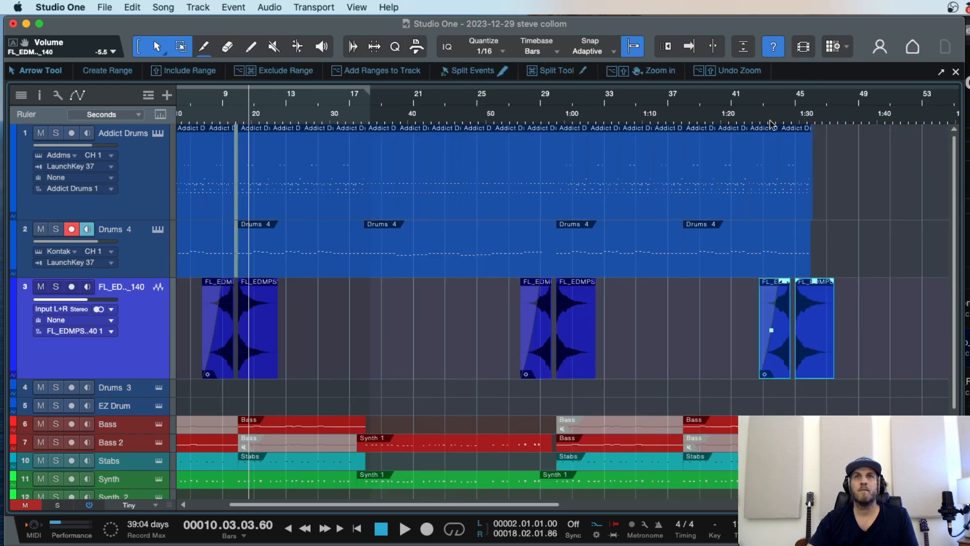
pyautogui.click(783, 108)
pyautogui.press('e')
pyautogui.press('e')
pyautogui.press('e')
pyautogui.hscroll(5, 819, 235)
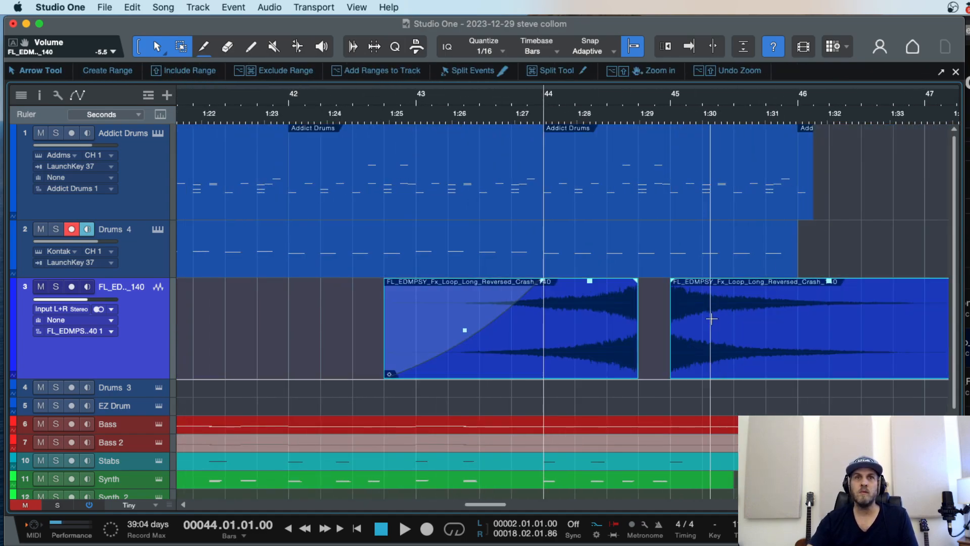
pyautogui.click(647, 338)
pyautogui.moveTo(606, 367); pyautogui.dragTo(839, 368)
# Step: Play the song's ending from bar 44 to hear the crash pair around bar 46
pyautogui.click(544, 115)
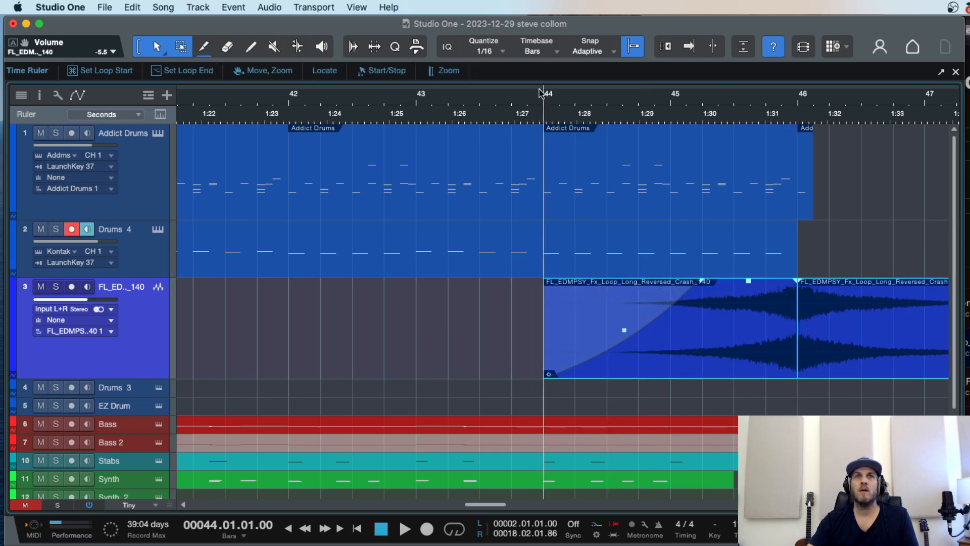
pyautogui.press('space')
pyautogui.press('w')
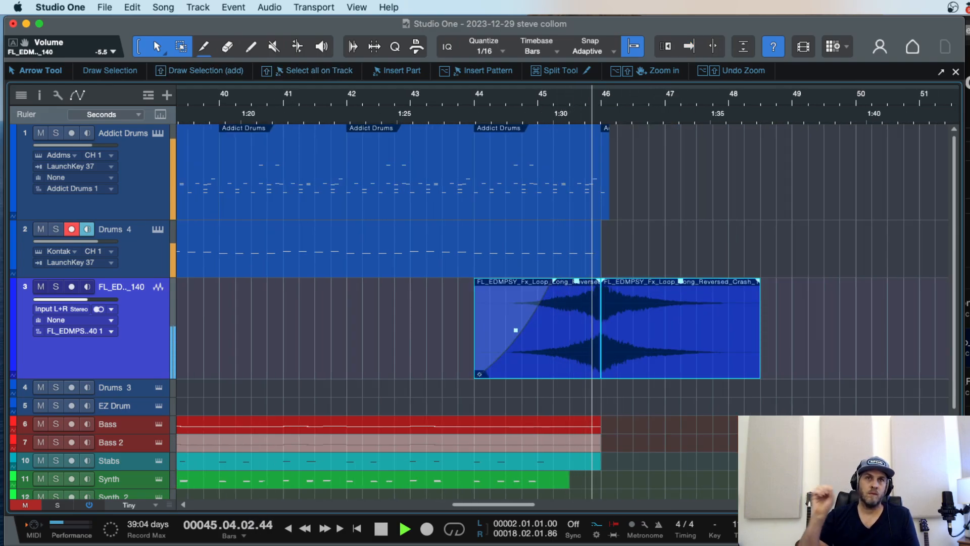
pyautogui.press('w')
pyautogui.press('w')
pyautogui.press('w')
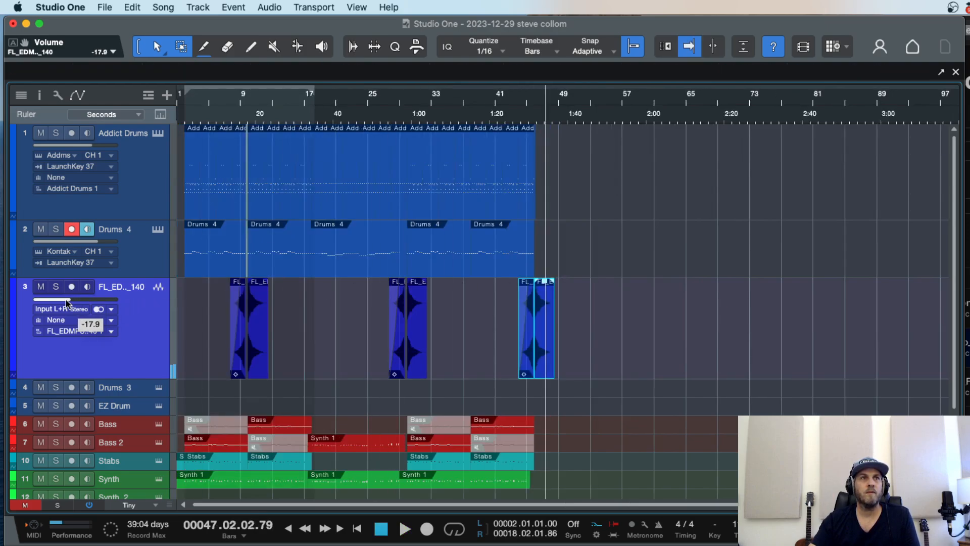
# Step: Lower the crash track's volume to -25.6 while playing the transition from about bar 28
pyautogui.moveTo(67, 300); pyautogui.dragTo(65, 300)
pyautogui.press('space')
pyautogui.click(393, 106)
pyautogui.press('e')
pyautogui.press('e')
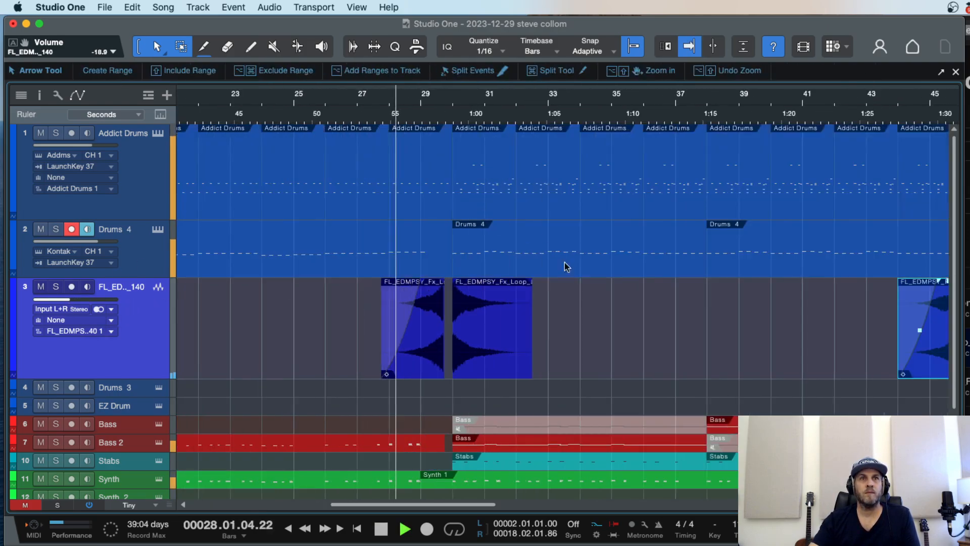
pyautogui.press('e')
pyautogui.press('e')
pyautogui.press('w')
pyautogui.press('w')
pyautogui.moveTo(66, 299); pyautogui.dragTo(60, 300)
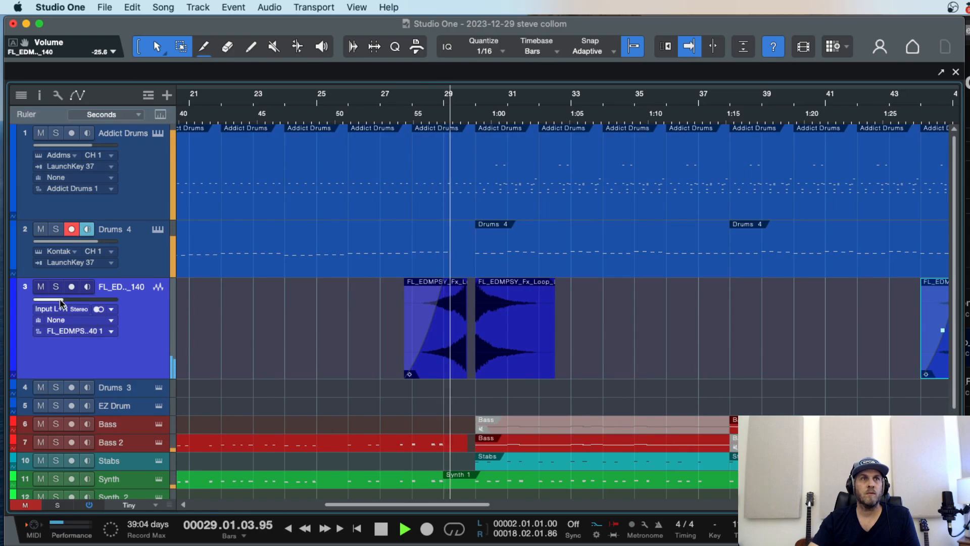
# Step: Split the Addict Drums part between 29.3 and 29.4, ahead of the bar 30 section change
pyautogui.press('e')
pyautogui.press('e')
pyautogui.keyDown('super'); pyautogui.click(498, 144); pyautogui.keyUp('super')
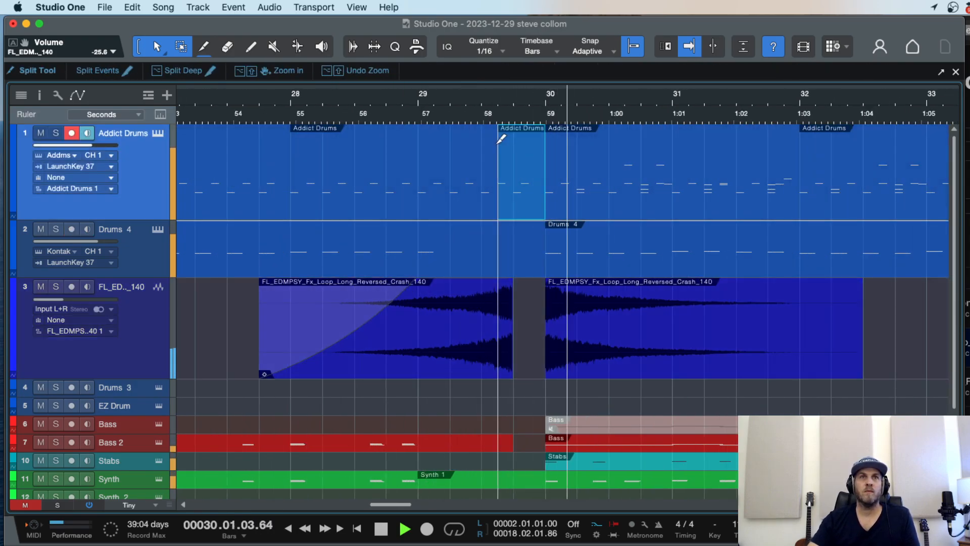
pyautogui.press('space')
# Step: Try deleting the split Addict Drums piece before bar 30, play the gap from about 28.4, and undo the deletion
pyautogui.press('Delete')
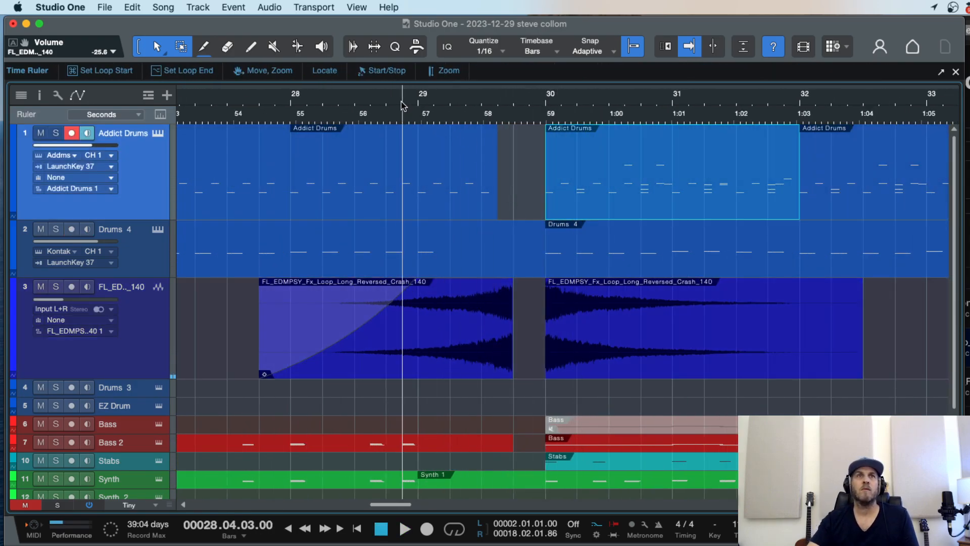
pyautogui.press('space')
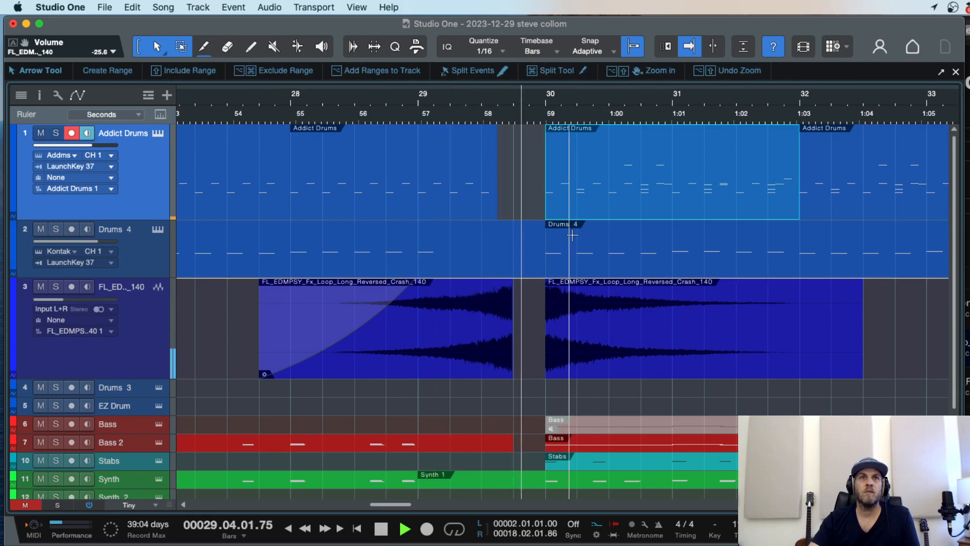
pyautogui.press('space')
pyautogui.press('super+z')
# Step: Open the split Addict Drums piece before bar 30 for note editing, play it in context and soloed, and close the editor
pyautogui.doubleClick(519, 213)
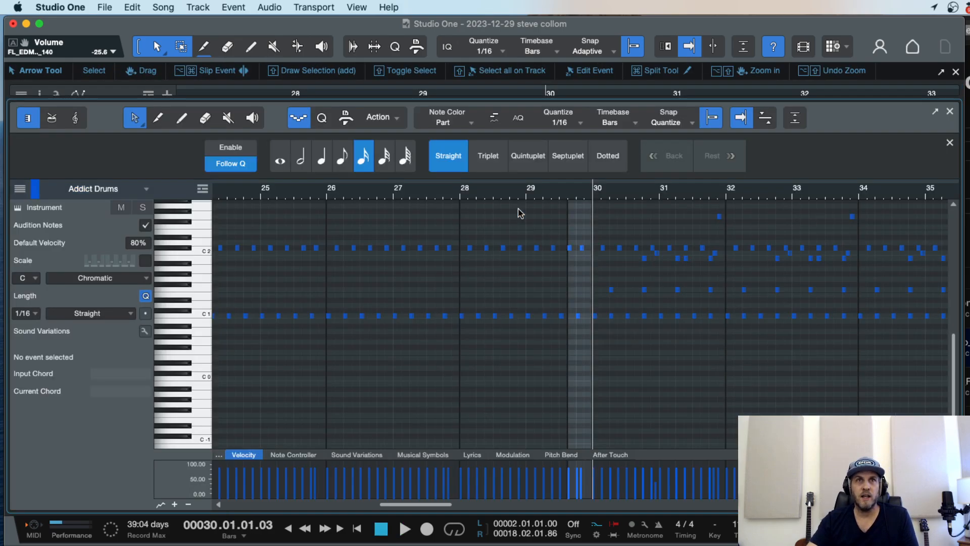
pyautogui.doubleClick(400, 191)
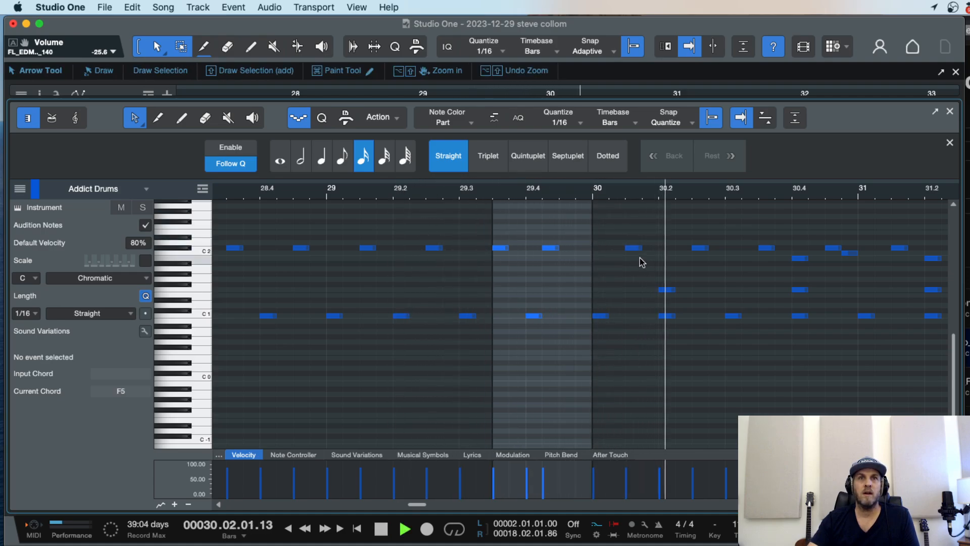
pyautogui.doubleClick(377, 191)
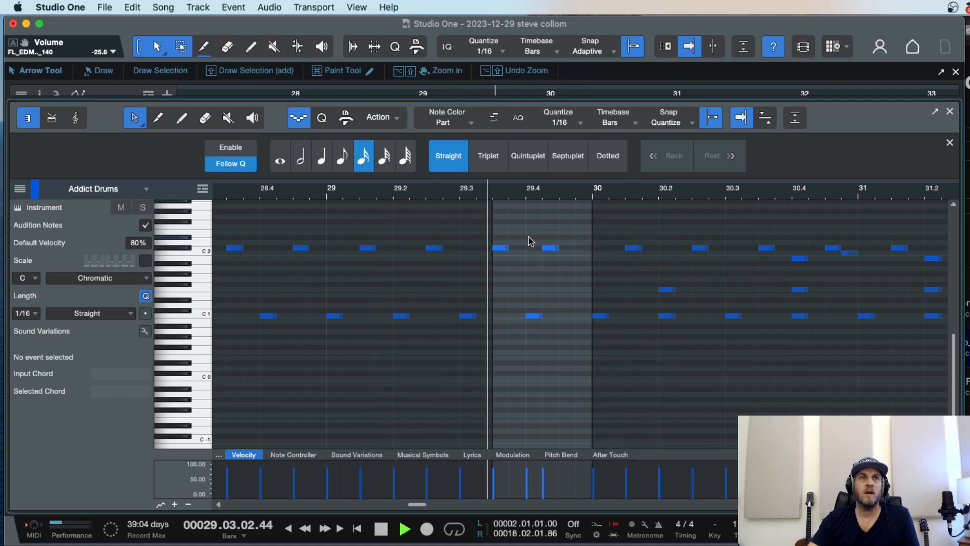
pyautogui.press('space')
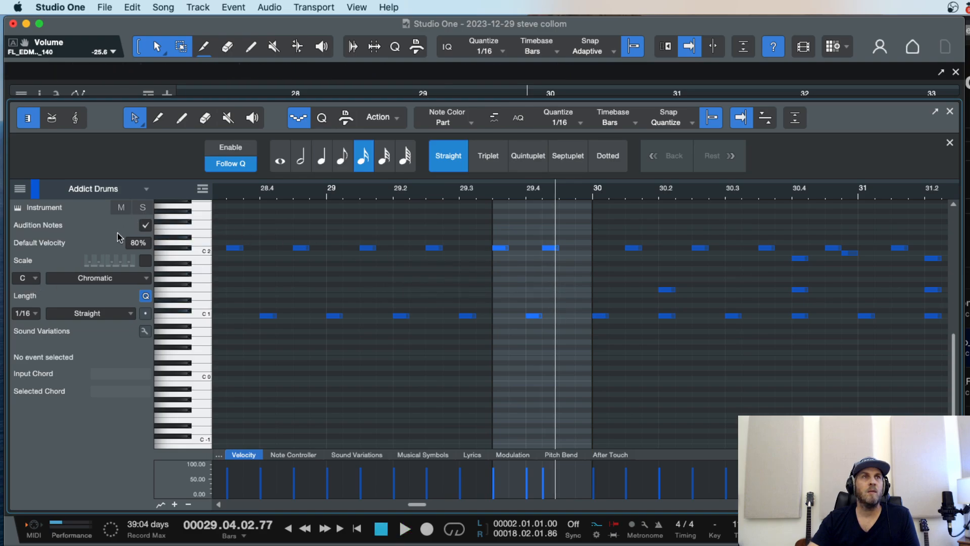
pyautogui.press('space')
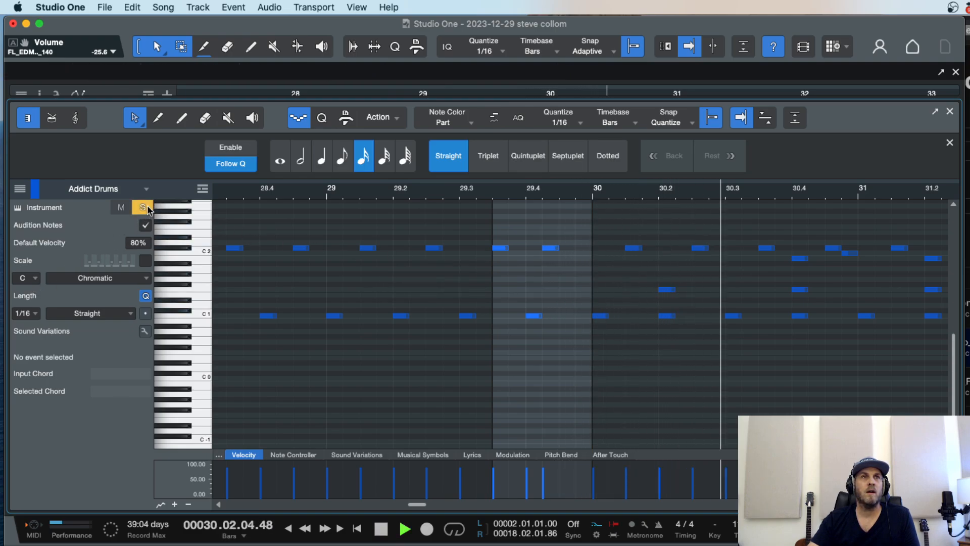
pyautogui.press('space')
pyautogui.click(144, 209)
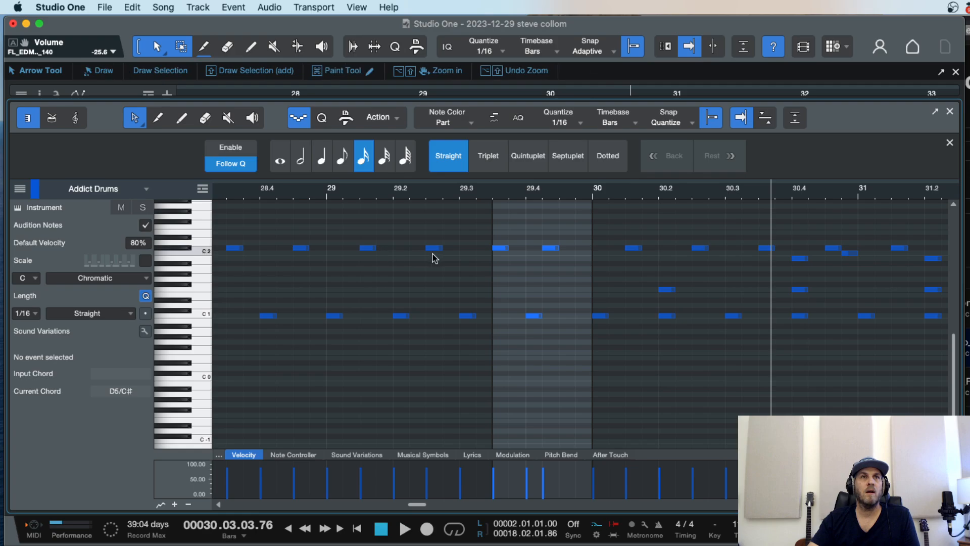
pyautogui.press('w')
pyautogui.press('F2')
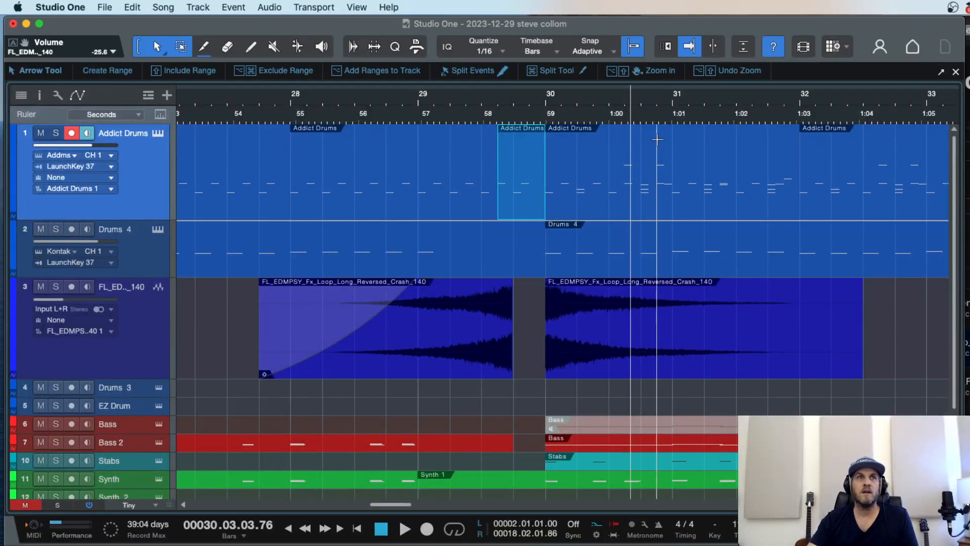
# Step: Play the Addict Drums track soloed, mute the kick in its Addictive Drums 2 instrument and open the kit page
pyautogui.click(58, 135)
pyautogui.press('space')
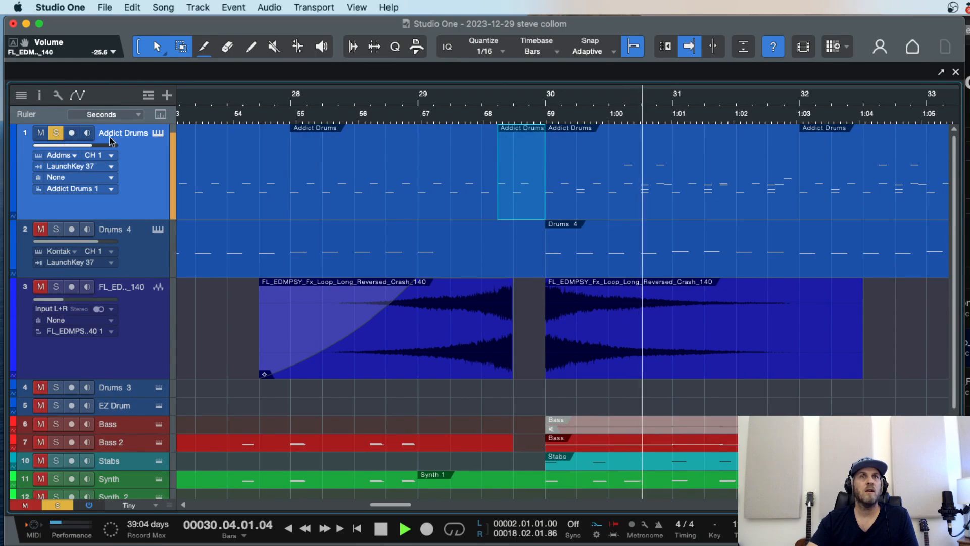
pyautogui.press('w')
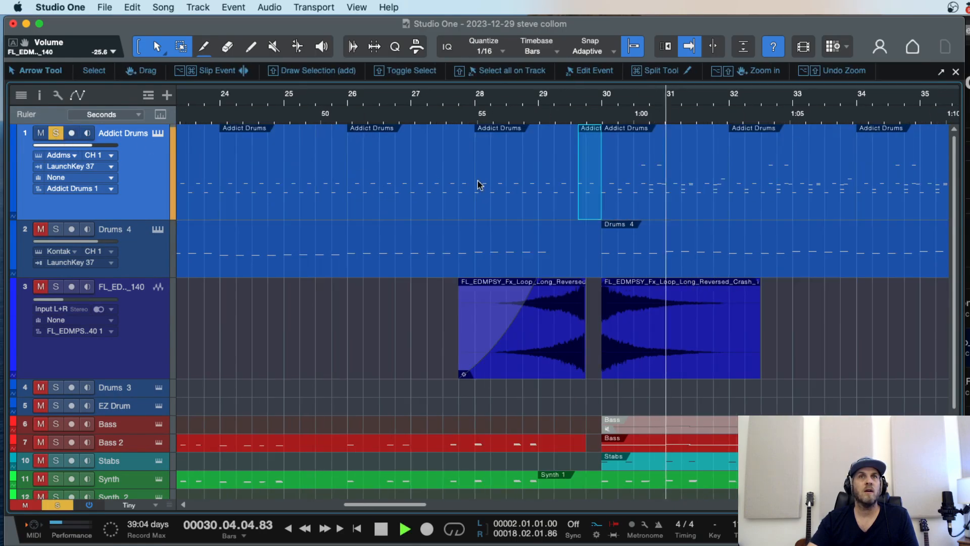
pyautogui.click(158, 134)
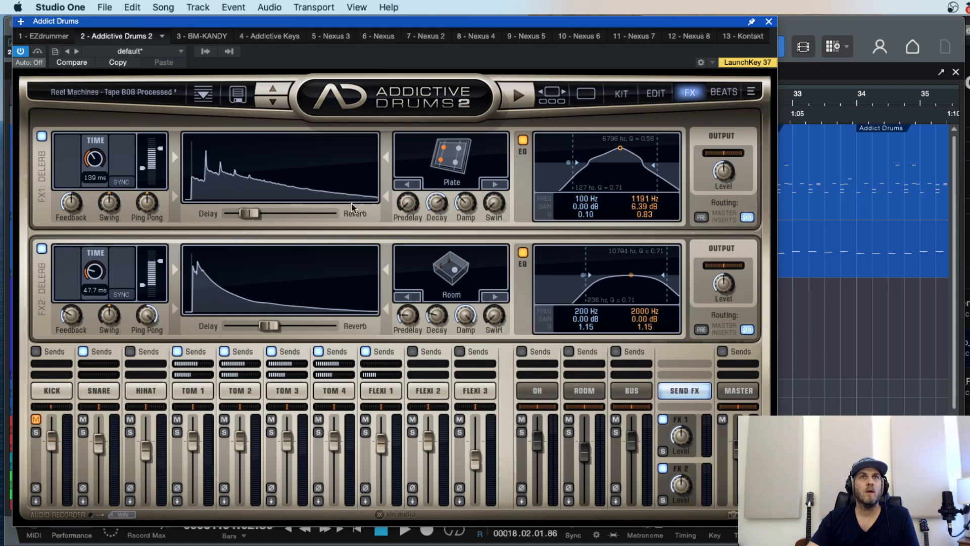
pyautogui.click(626, 94)
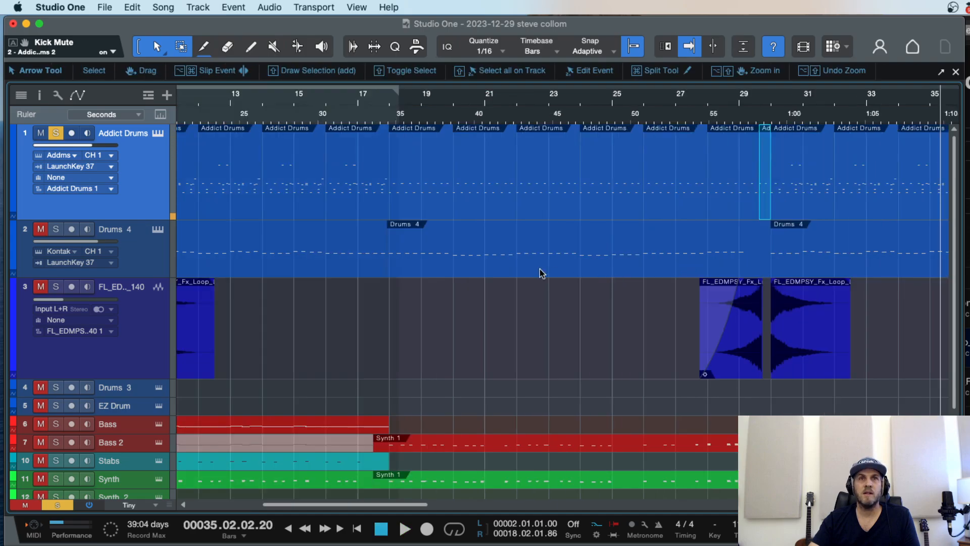
# Step: Return the playback position to bar 29, unsolo the drums and save the song, copying the external files to the Media Folder
pyautogui.press('w')
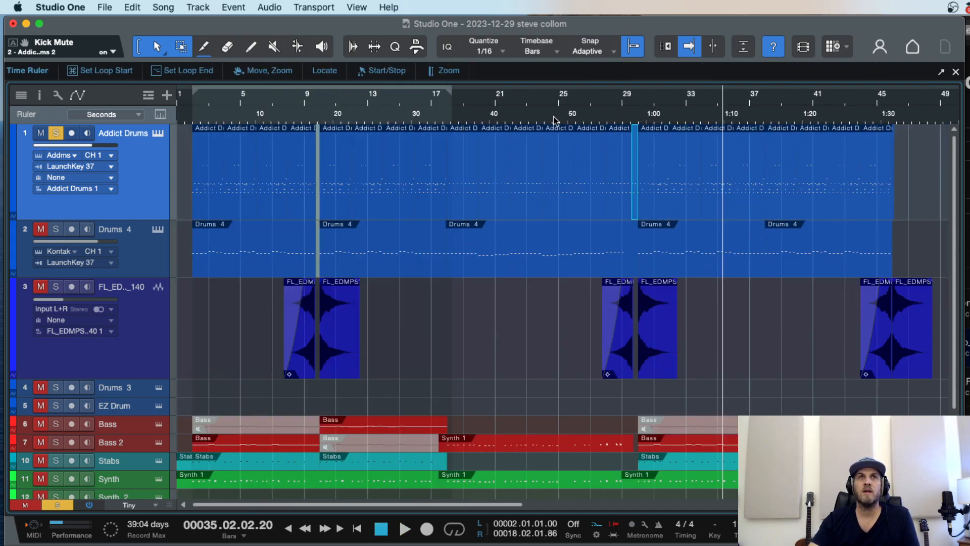
pyautogui.click(621, 115)
pyautogui.press('super+s')
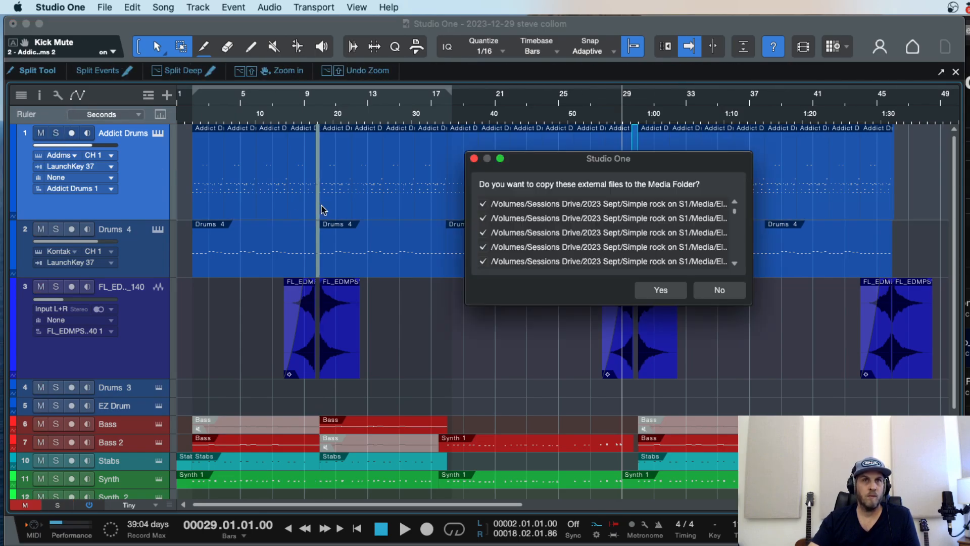
pyautogui.click(668, 293)
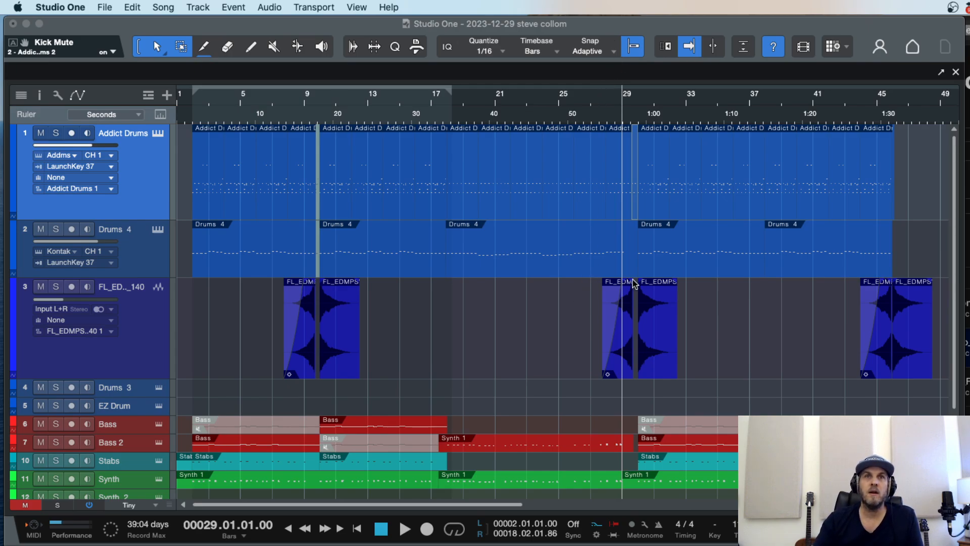
pyautogui.click(731, 349)
# Step: Play from bar 29 with the tracks at Small height, and lower the Stabs track's volume to -14.3
pyautogui.press('space')
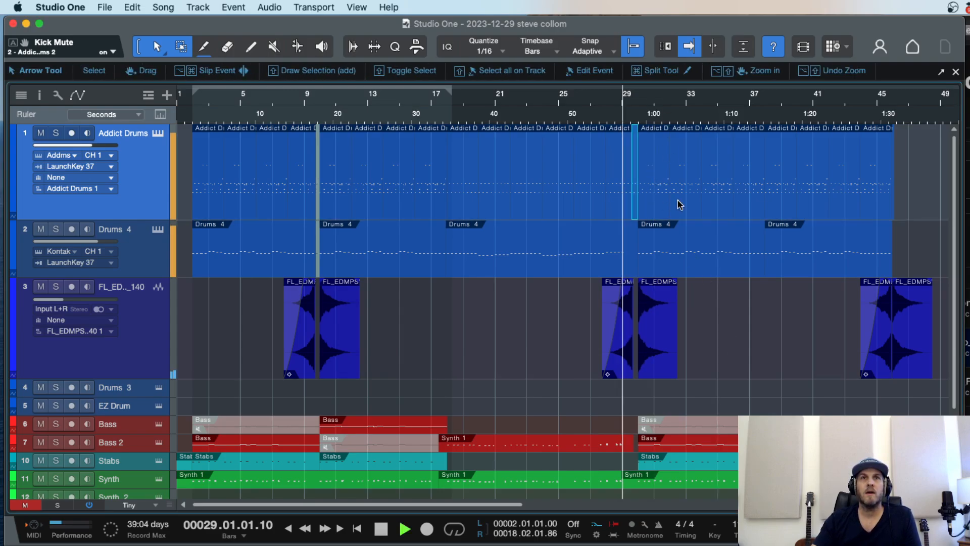
pyautogui.press('e')
pyautogui.press('e')
pyautogui.scroll(-4, 769, 325)
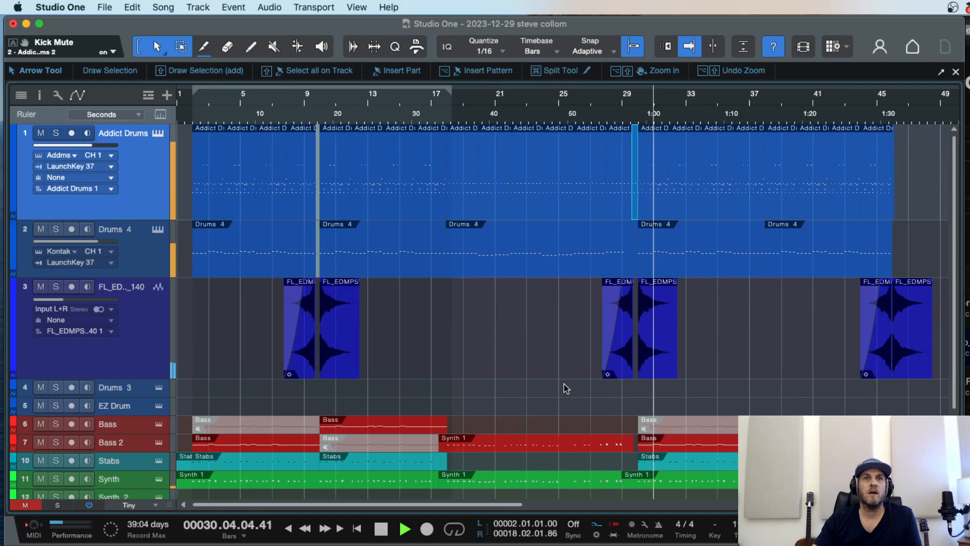
pyautogui.press('w')
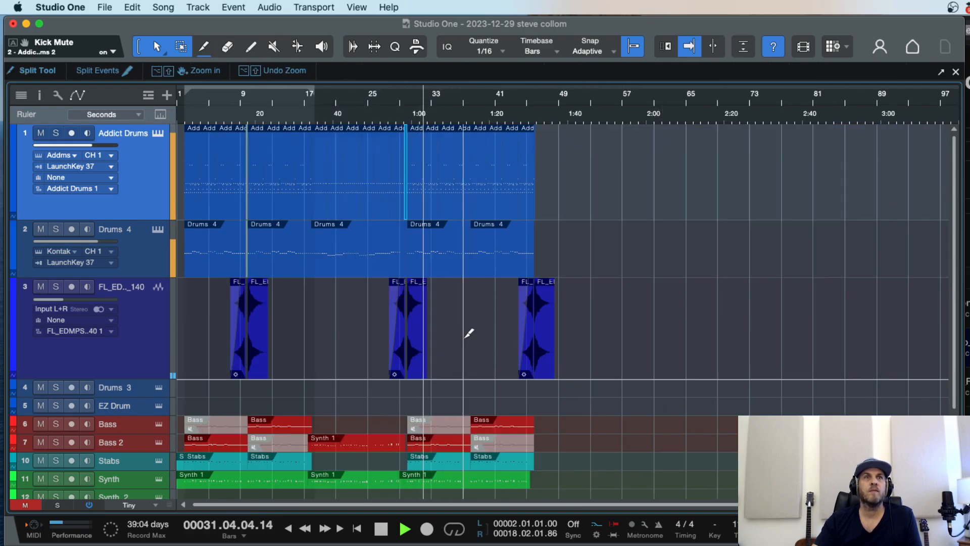
pyautogui.scroll(-2, 465, 338)
pyautogui.scroll(2, 465, 338)
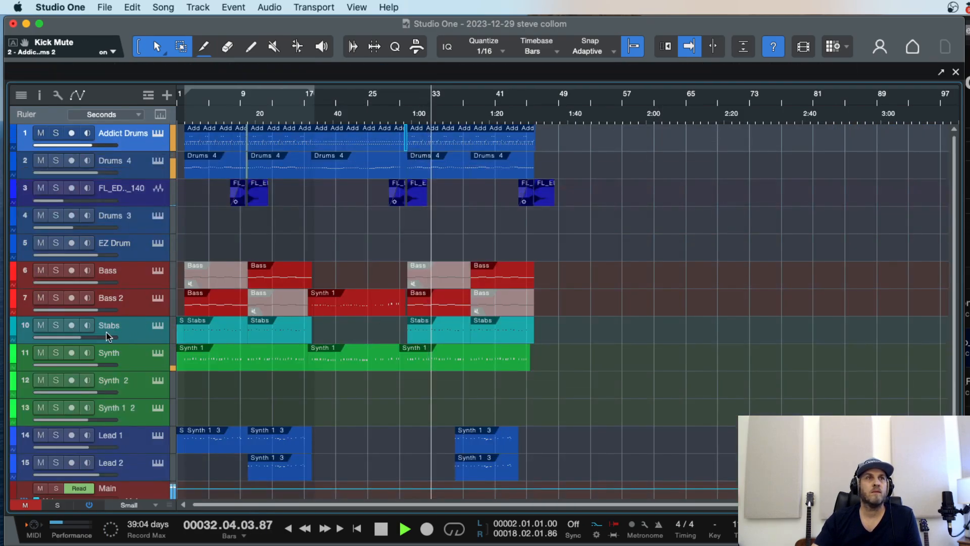
pyautogui.click(74, 337)
pyautogui.moveTo(74, 338); pyautogui.dragTo(75, 342)
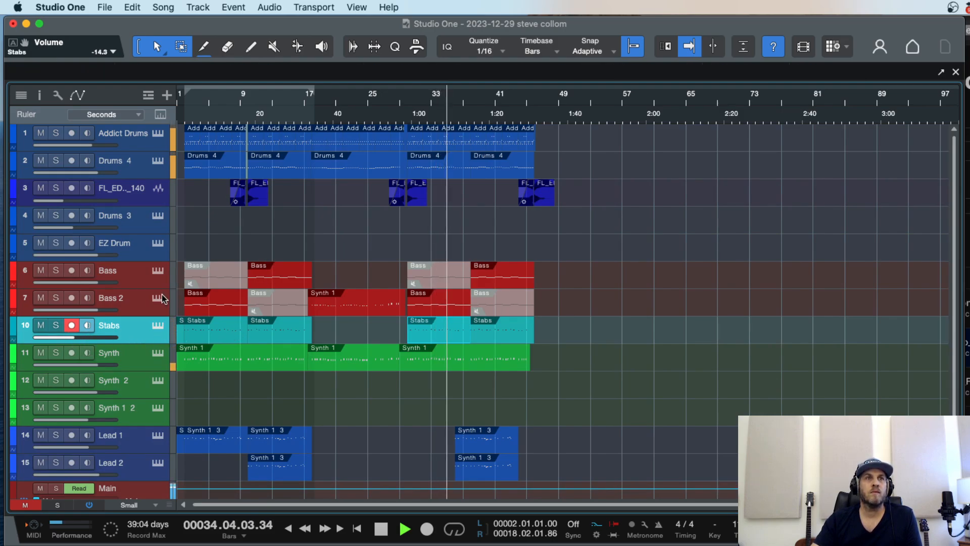
# Step: Delete the Lead 1 and Lead 2 parts that start around bar 36 and stop playback
pyautogui.press('e')
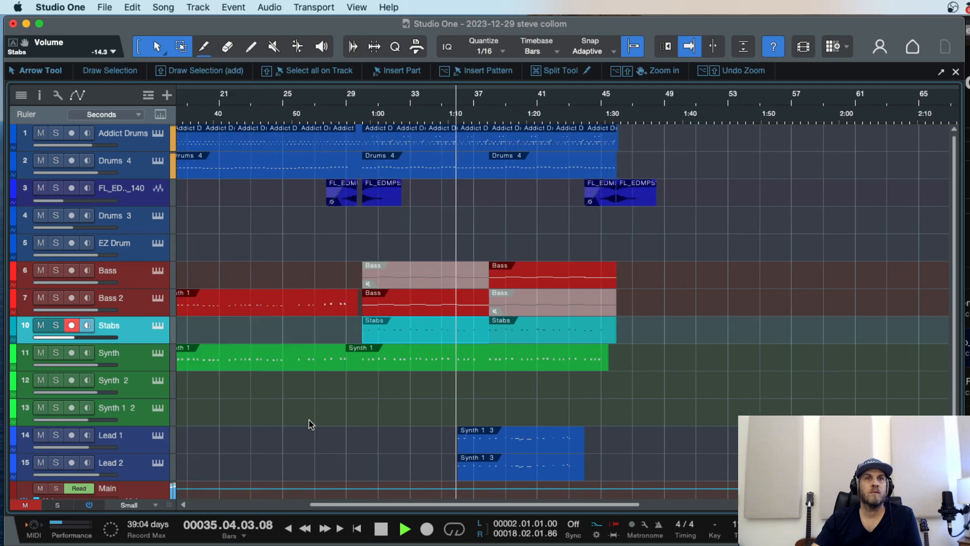
pyautogui.press('w')
pyautogui.click(578, 432)
pyautogui.moveTo(576, 432); pyautogui.dragTo(436, 463)
pyautogui.press('Delete')
pyautogui.press('space')
# Step: Copy the Lead 1 part that starts at bar 2 to bar 30 on the same track
pyautogui.press('f')
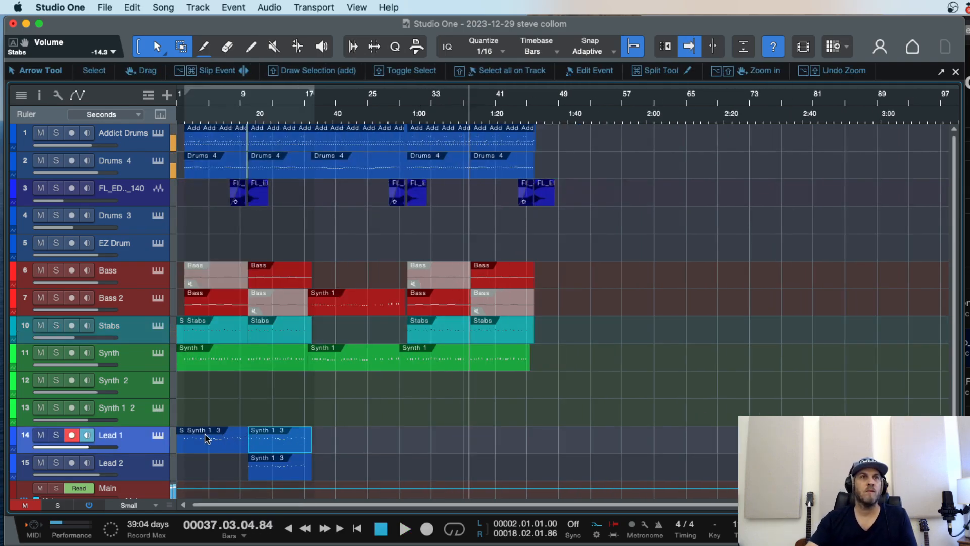
pyautogui.click(222, 447)
pyautogui.moveTo(207, 447); pyautogui.dragTo(432, 438)
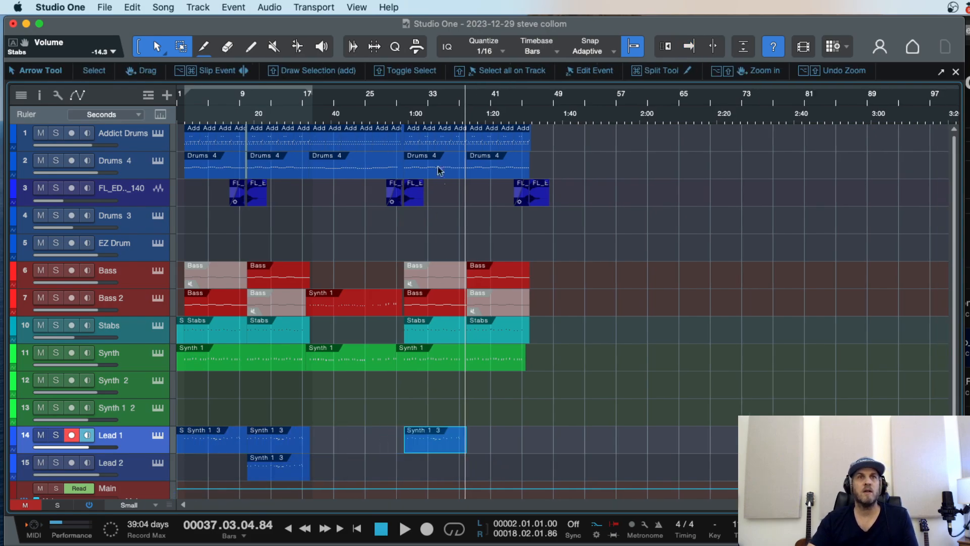
# Step: Play the transition from about bar 29 with the copied lead part and lower the Stabs track's volume to -22.0
pyautogui.click(398, 99)
pyautogui.press('e')
pyautogui.press('e')
pyautogui.press('space')
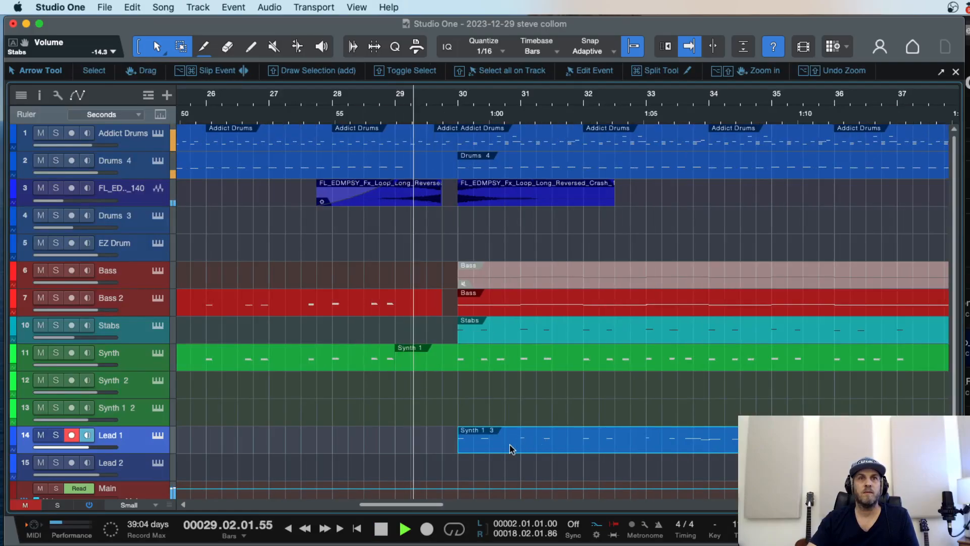
pyautogui.press('w')
pyautogui.press('w')
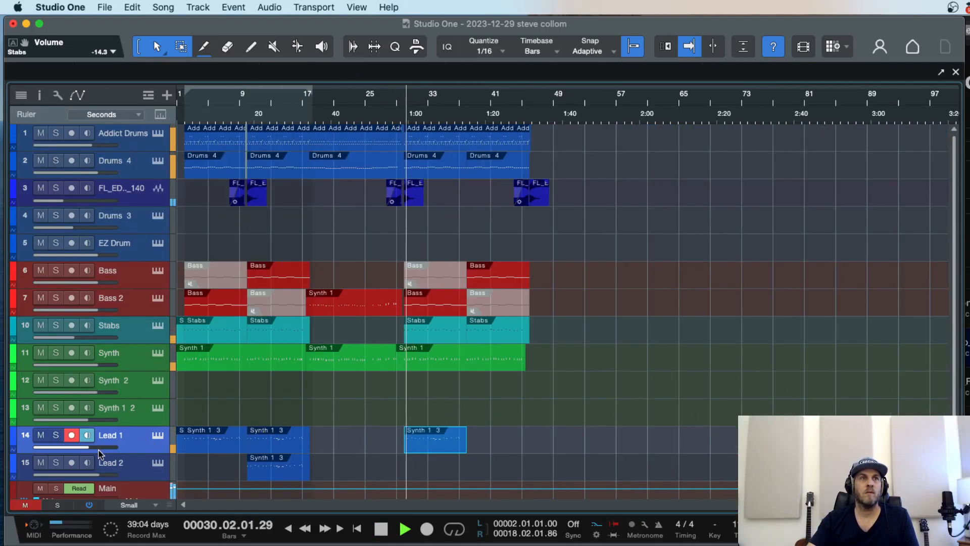
pyautogui.click(121, 332)
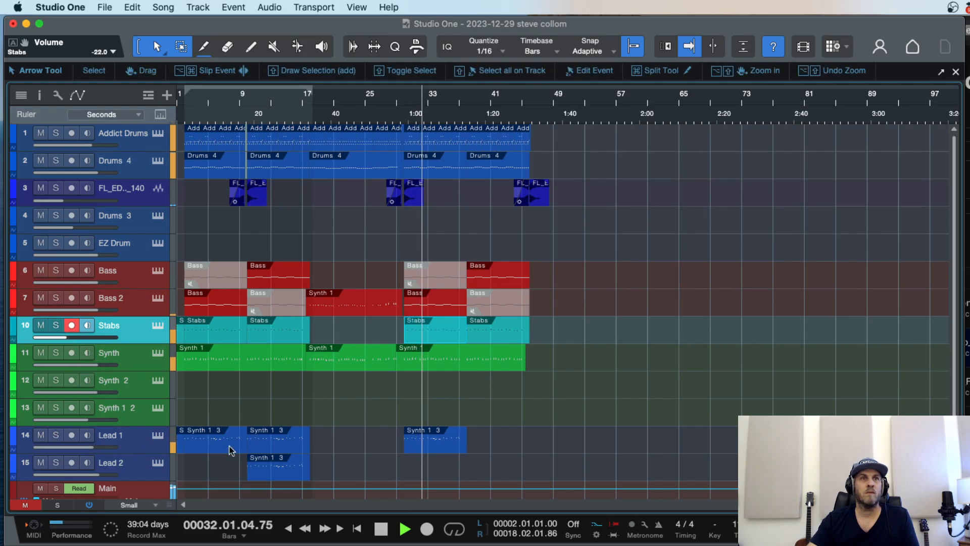
# Step: Copy the Lead 1 part at bar 30 onto Lead 2, and duplicate both lead parts so they repeat from bar 38
pyautogui.moveTo(423, 440); pyautogui.dragTo(423, 466)
pyautogui.keyDown('shift'); pyautogui.click(437, 475); pyautogui.keyUp('shift')
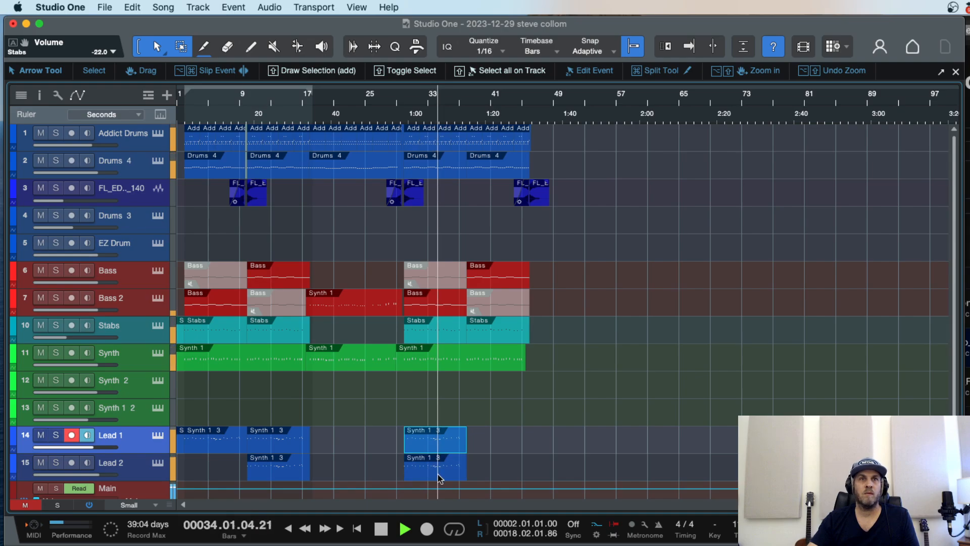
pyautogui.press('d')
pyautogui.keyDown('shift'); pyautogui.click(433, 475); pyautogui.keyUp('shift')
pyautogui.press('d')
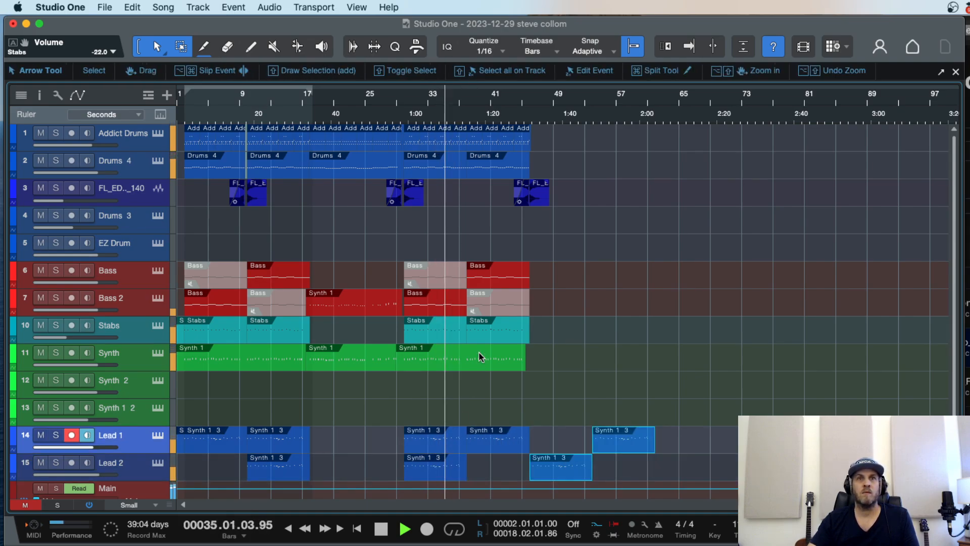
pyautogui.press('super+z')
pyautogui.click(538, 460)
pyautogui.click(438, 476)
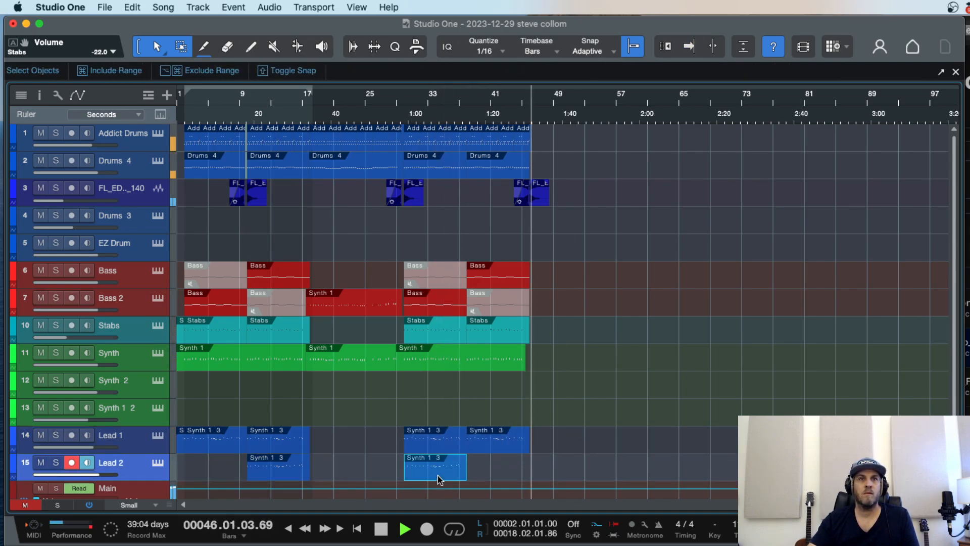
pyautogui.press('d')
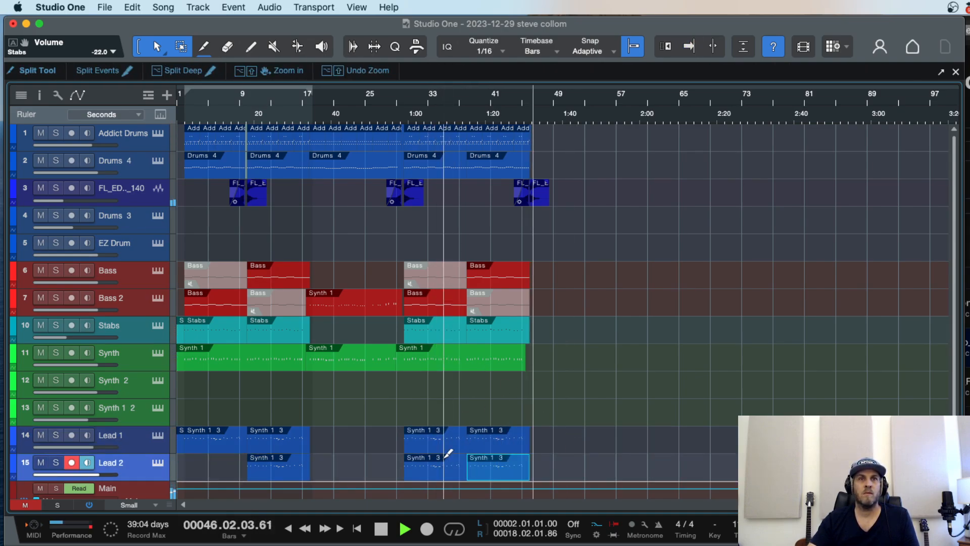
# Step: Play the section change from about bar 29 to hear the added lead parts enter at bar 30
pyautogui.click(398, 110)
pyautogui.press('e')
pyautogui.press('e')
pyautogui.press('e')
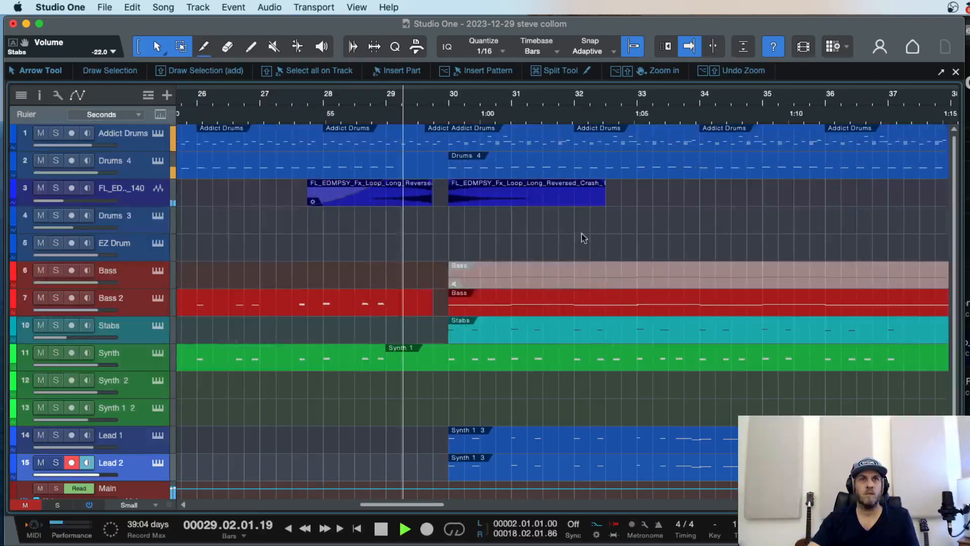
pyautogui.press('w')
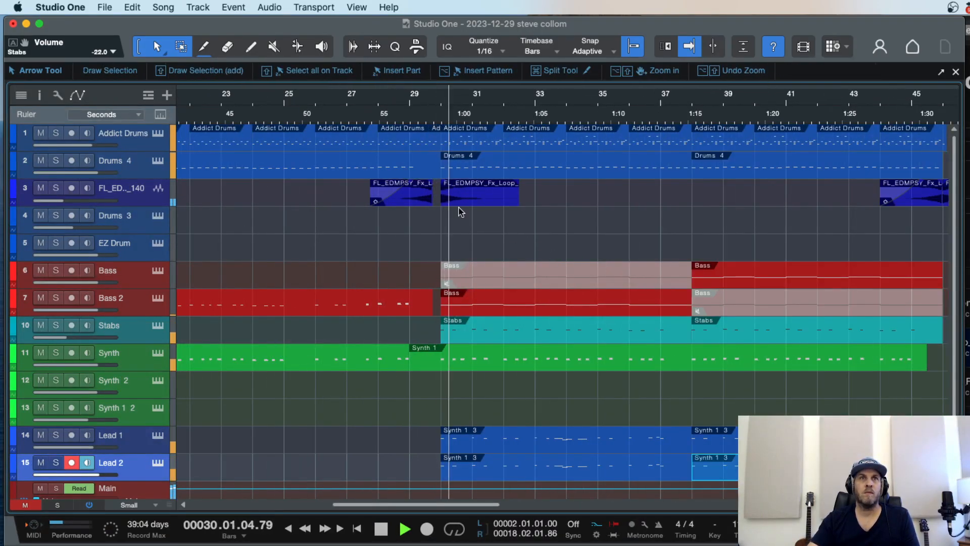
pyautogui.press('space')
# Step: Open the Addict Drums part ending at bar 30, play it from about 29.3, and repeat the last C#2 hit twice up to bar 30
pyautogui.doubleClick(445, 142)
pyautogui.press('e')
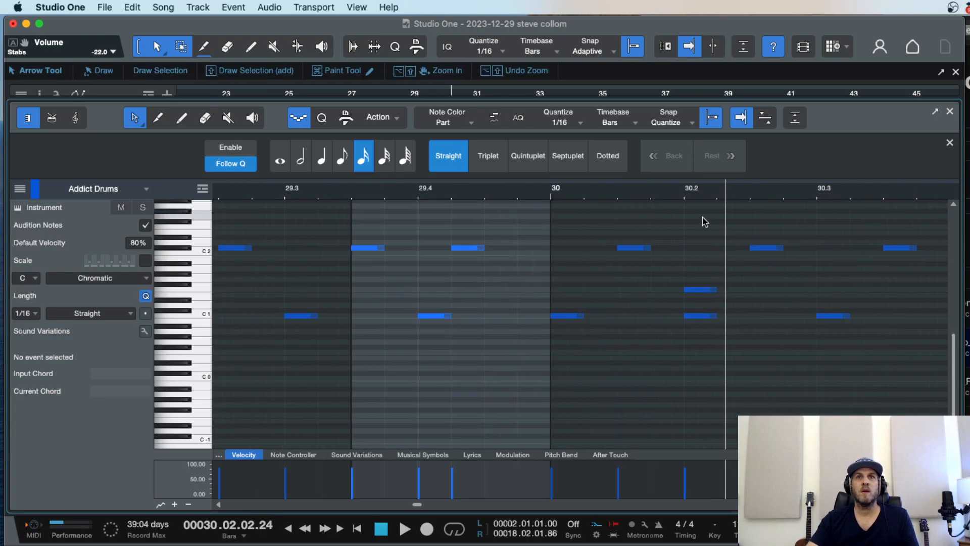
pyautogui.click(322, 191)
pyautogui.press('space')
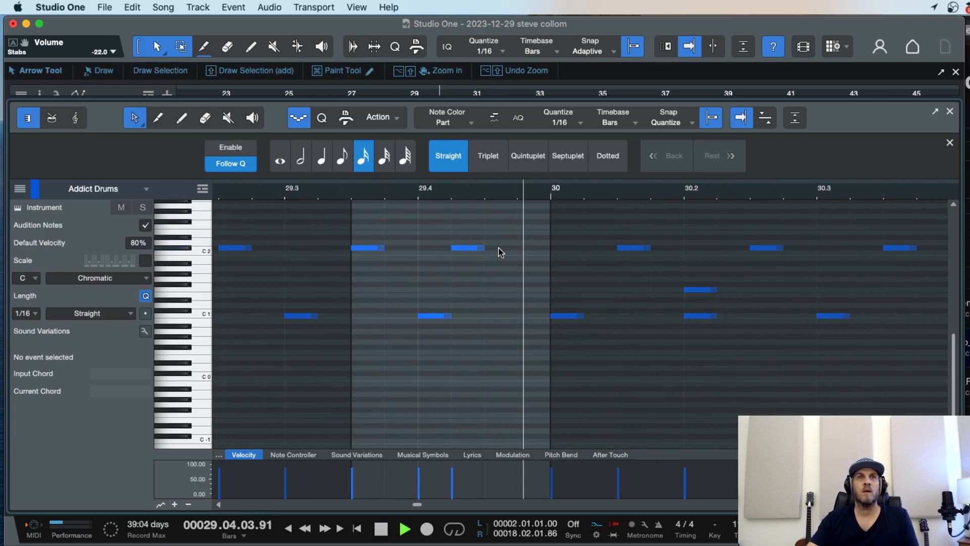
pyautogui.press('space')
pyautogui.moveTo(464, 247)
pyautogui.mouseDown()
pyautogui.moveTo(534, 248)
pyautogui.moveTo(461, 262)
pyautogui.mouseUp()
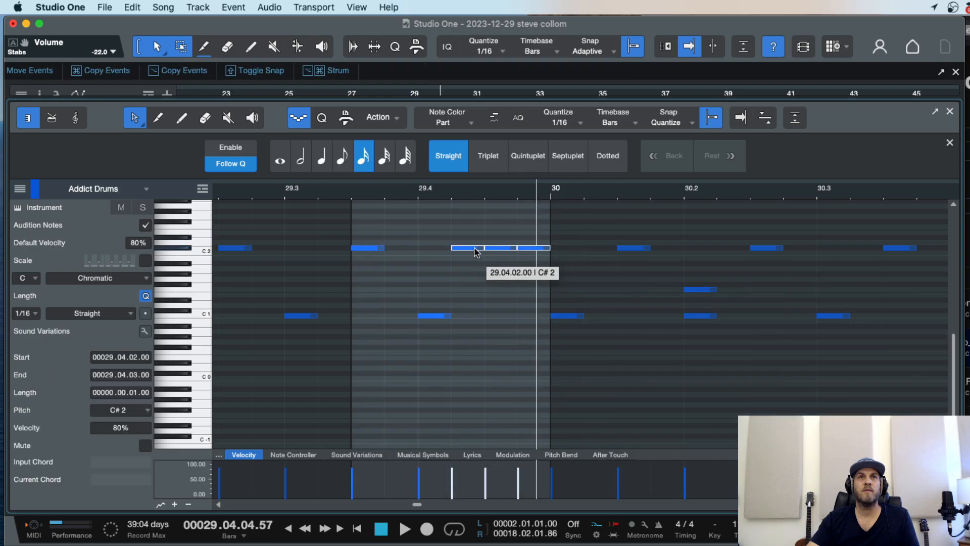
# Step: Try to shorten the last three C#2 notes before bar 30 to about half their length, and undo the change
pyautogui.click(481, 248)
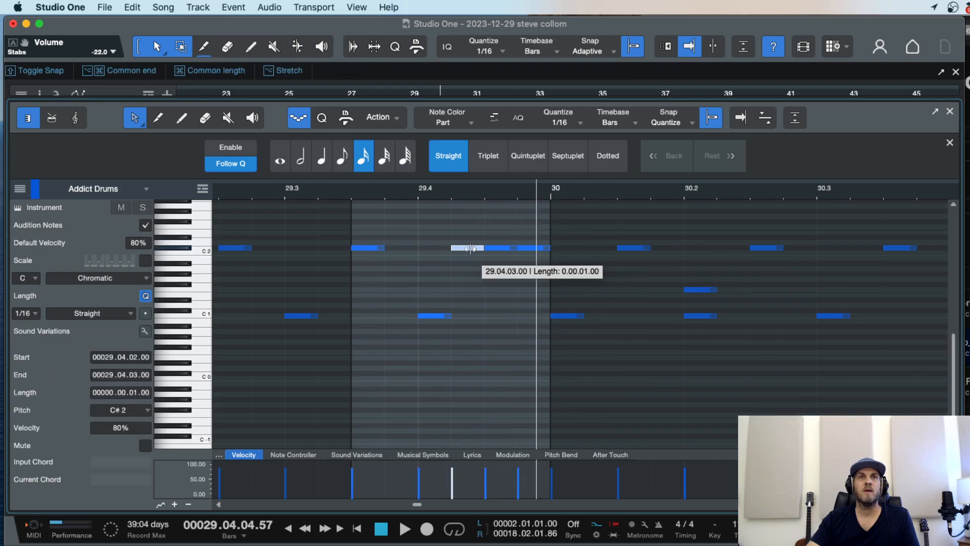
pyautogui.moveTo(582, 231); pyautogui.dragTo(465, 266)
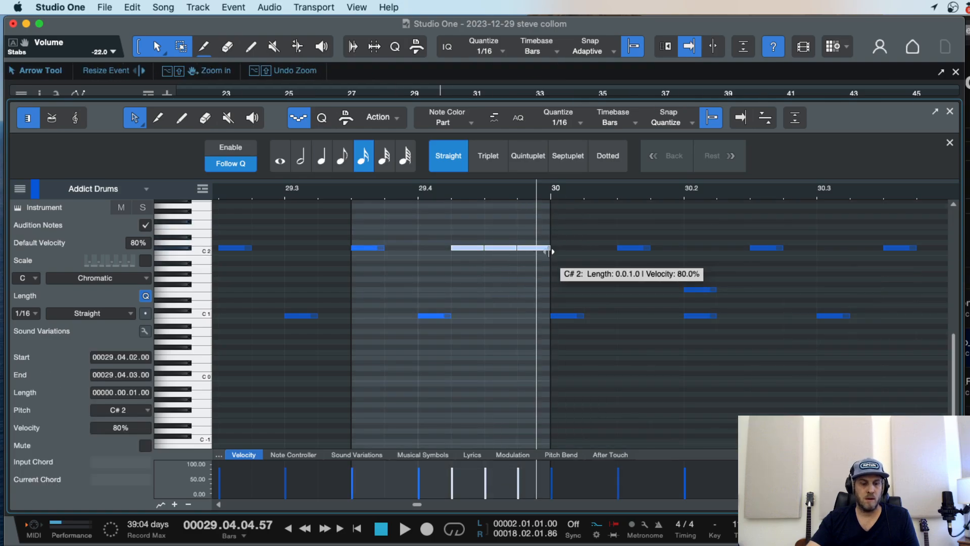
pyautogui.moveTo(549, 251); pyautogui.dragTo(531, 252)
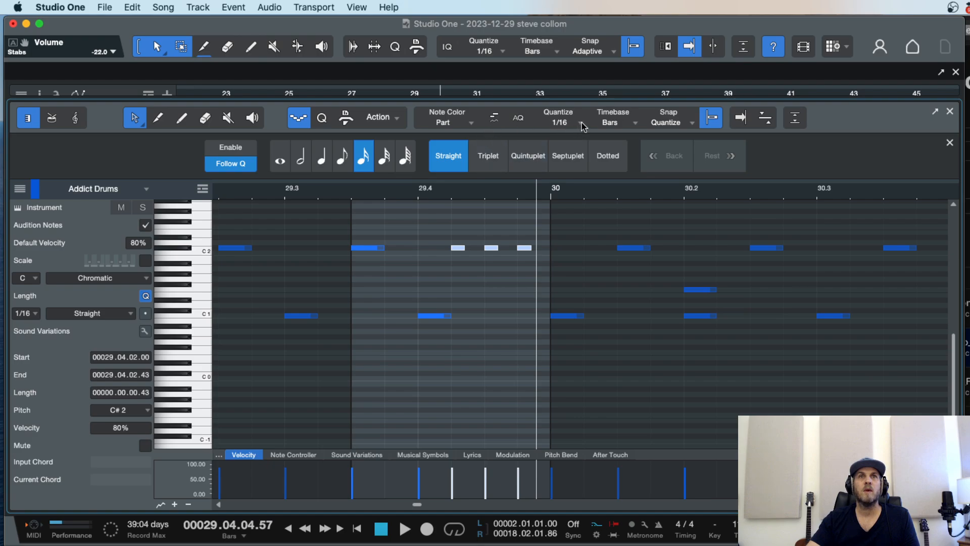
pyautogui.press('super+z')
# Step: Play the three-hit fill, set the quantize grid to 1/32, and shorten the last three C#2 notes before bar 30 to 1/32
pyautogui.press('space')
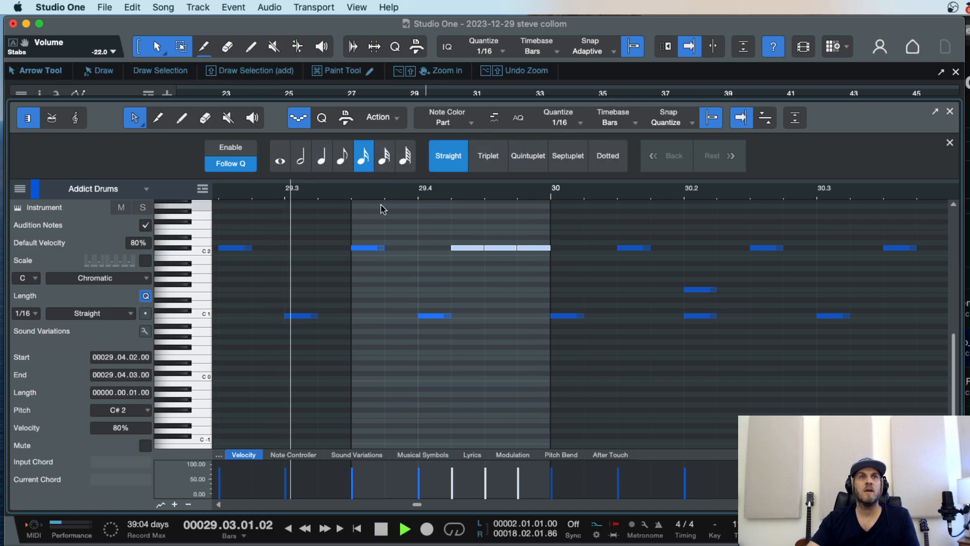
pyautogui.press('space')
pyautogui.moveTo(570, 230); pyautogui.dragTo(475, 251)
pyautogui.click(582, 123)
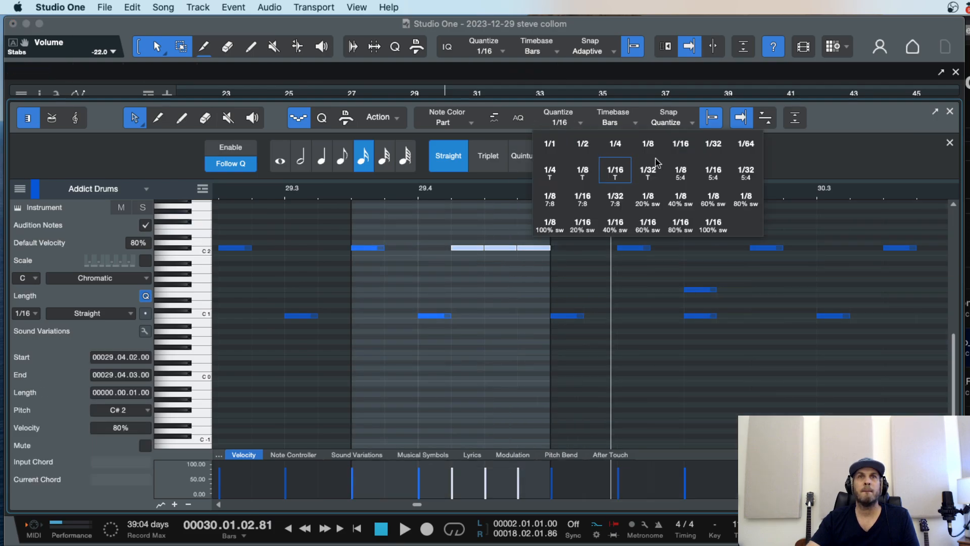
pyautogui.click(717, 144)
pyautogui.moveTo(562, 225); pyautogui.dragTo(475, 253)
pyautogui.moveTo(535, 248)
pyautogui.mouseDown()
pyautogui.moveTo(526, 253)
pyautogui.moveTo(550, 250)
pyautogui.moveTo(534, 250)
pyautogui.mouseUp()
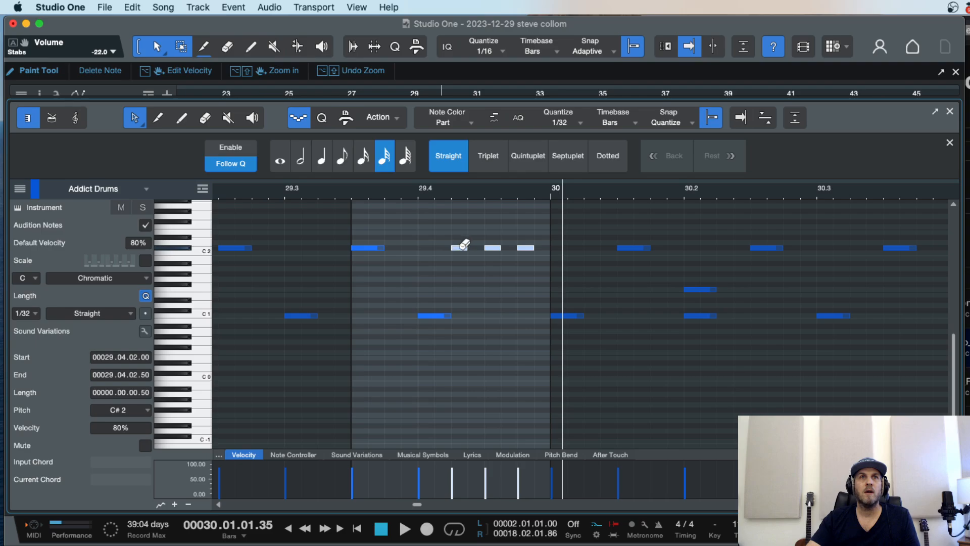
# Step: Copy the three 1/32 C#2 notes into the gaps between them to form a continuous roll, and play it into bar 30
pyautogui.moveTo(460, 249); pyautogui.dragTo(476, 250)
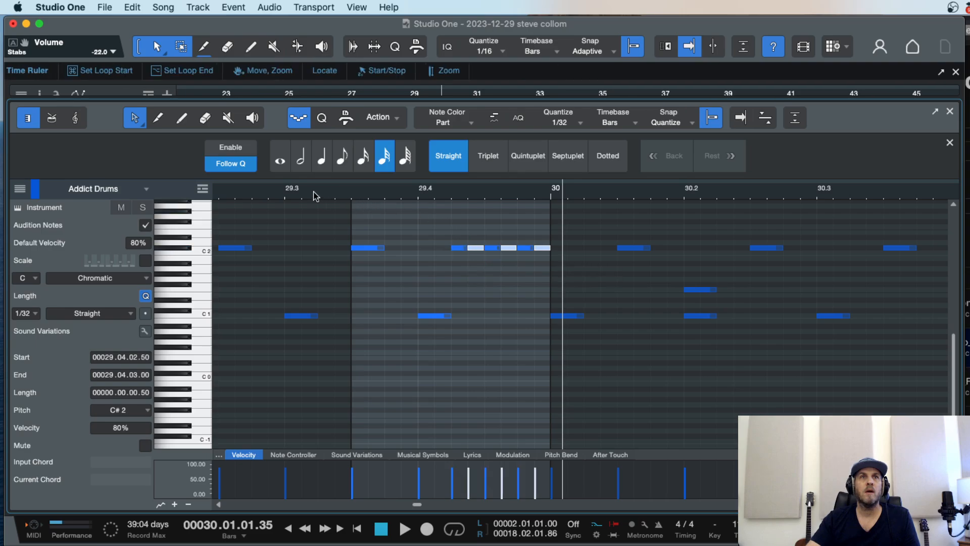
pyautogui.doubleClick(272, 191)
pyautogui.press('w')
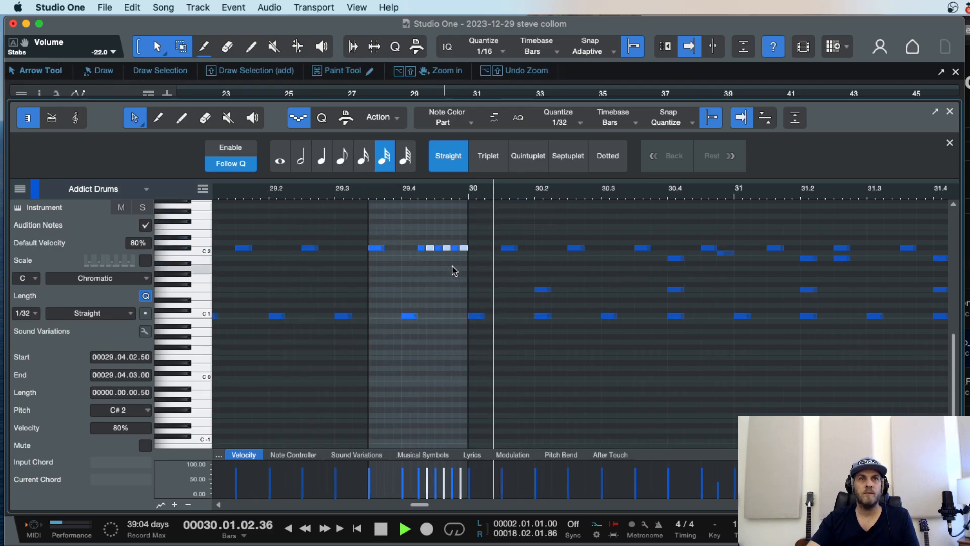
pyautogui.press('space')
# Step: Play from about bar 28 to hear the C#2 drum roll leading into bar 30
pyautogui.click(418, 235)
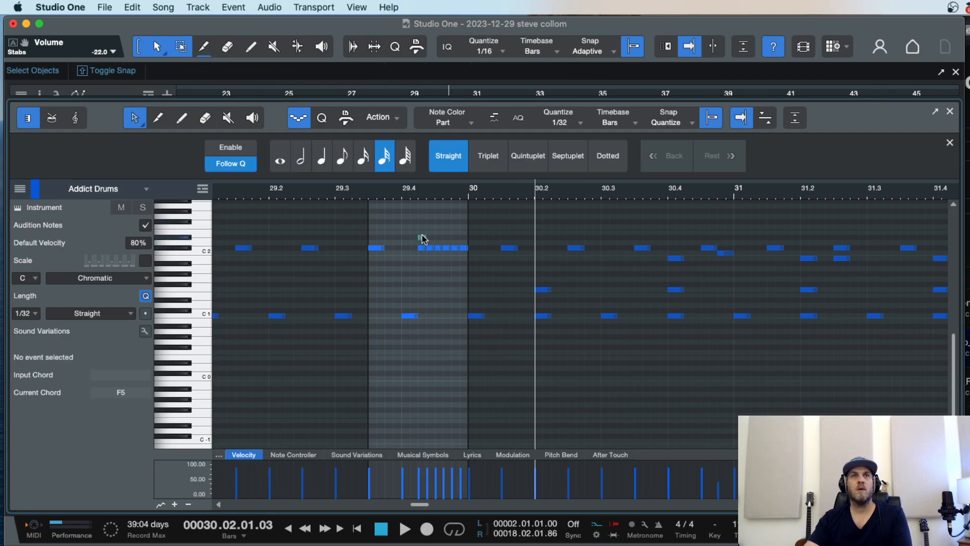
pyautogui.click(421, 248)
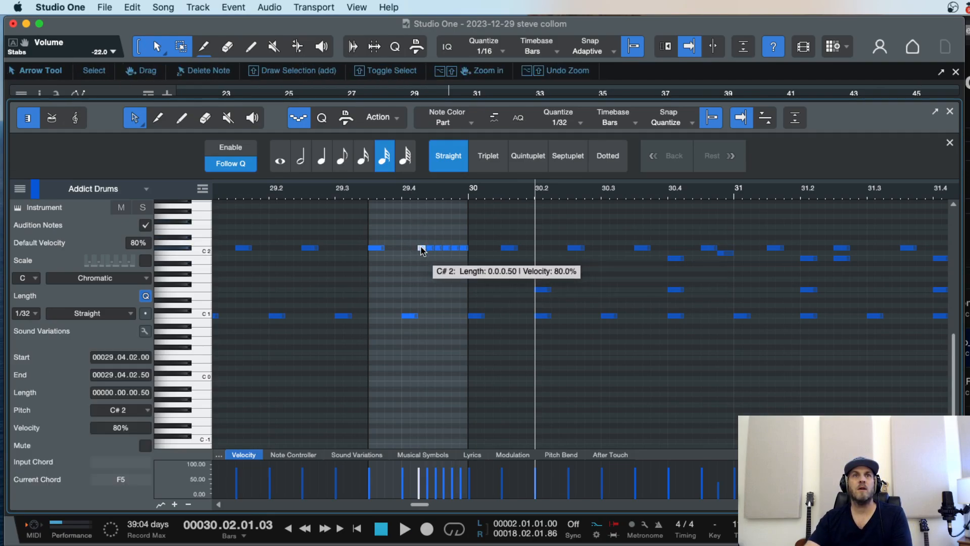
pyautogui.hscroll(-5, 333, 217)
pyautogui.doubleClick(248, 190)
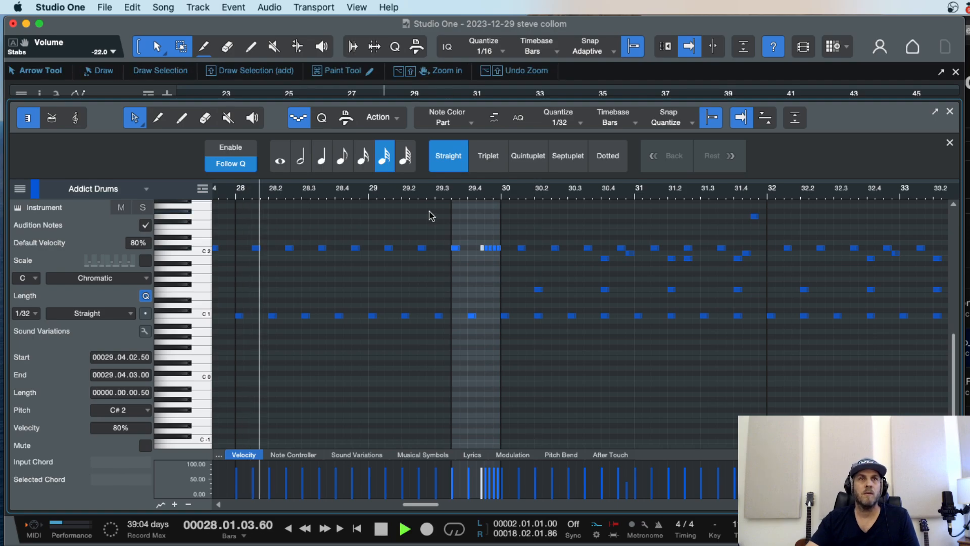
pyautogui.scroll(-3, 534, 412)
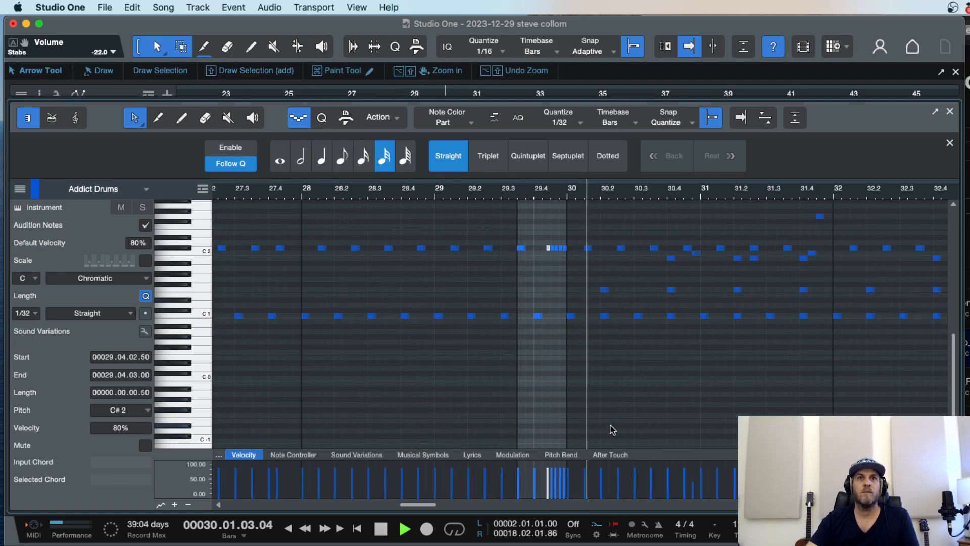
pyautogui.press('space')
# Step: Extend the drum roll forward by copying two of its 1/32 C#2 notes to beat 29.4
pyautogui.scroll(5, 511, 247)
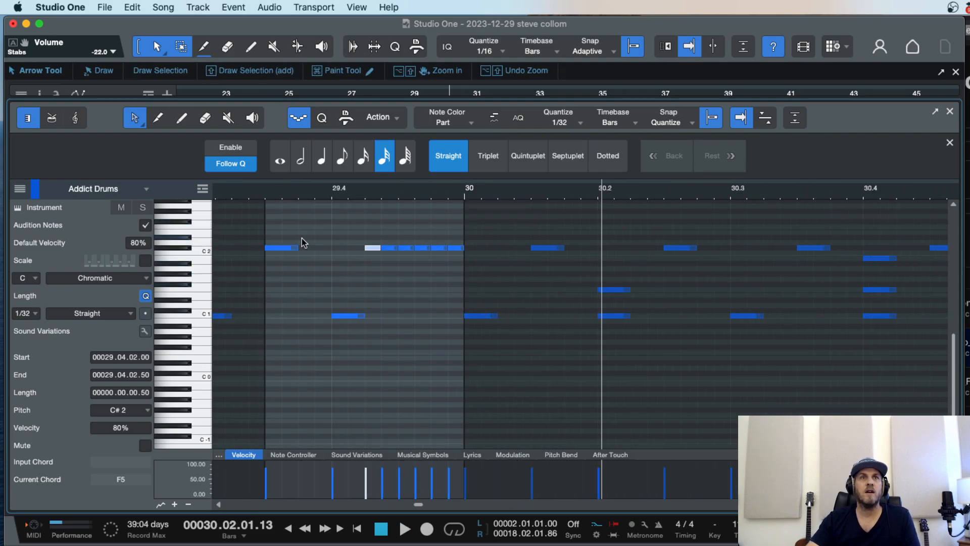
pyautogui.moveTo(394, 235); pyautogui.dragTo(384, 251)
pyautogui.moveTo(392, 216); pyautogui.dragTo(341, 249)
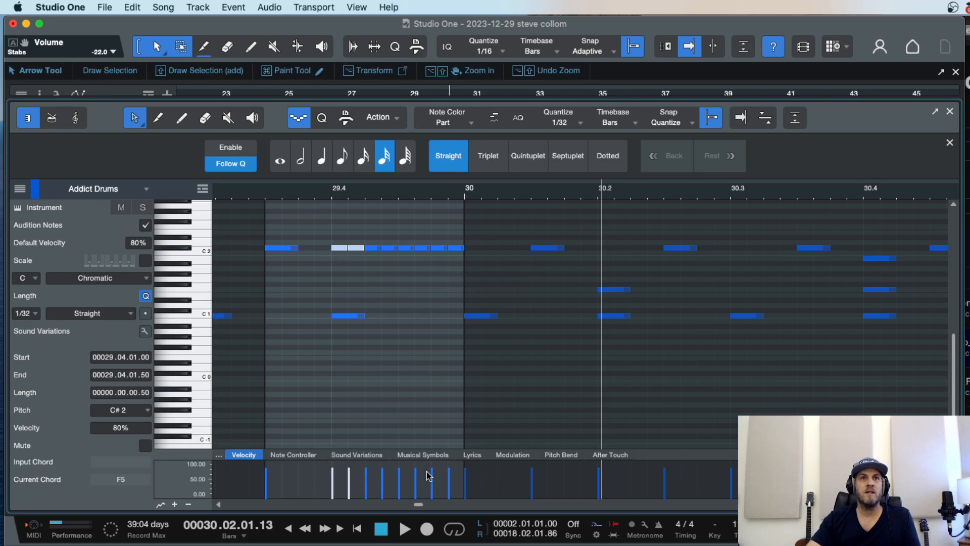
# Step: Shape the velocities of the C#2 roll into a rise towards bar 30, with the first note at 45%
pyautogui.moveTo(333, 479); pyautogui.dragTo(385, 484)
pyautogui.moveTo(400, 471)
pyautogui.mouseDown()
pyautogui.moveTo(417, 479)
pyautogui.moveTo(450, 471)
pyautogui.mouseUp()
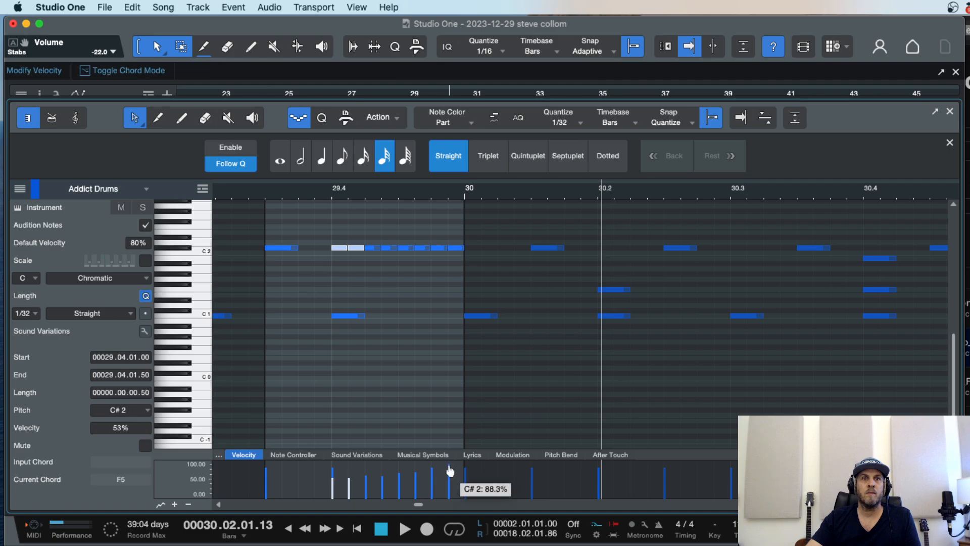
pyautogui.moveTo(335, 480); pyautogui.dragTo(334, 486)
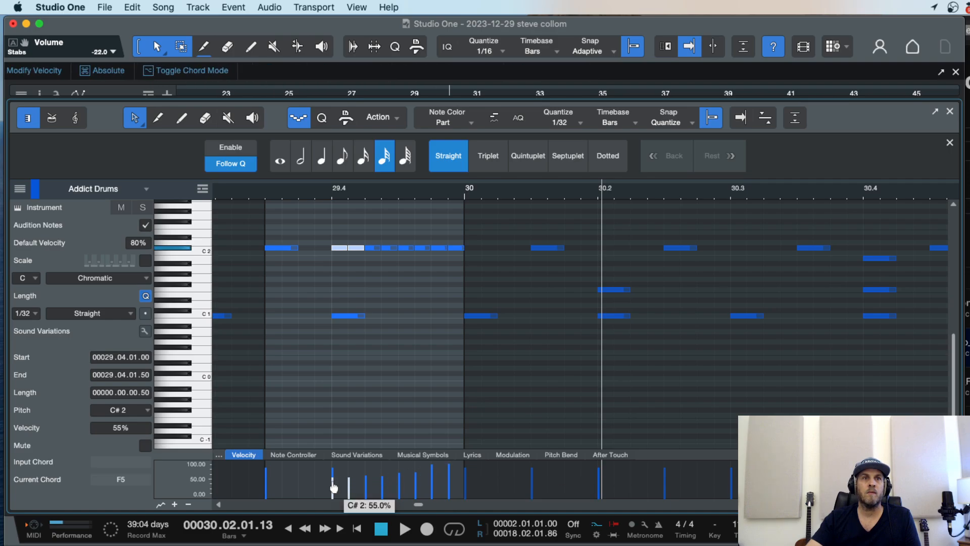
pyautogui.click(334, 485)
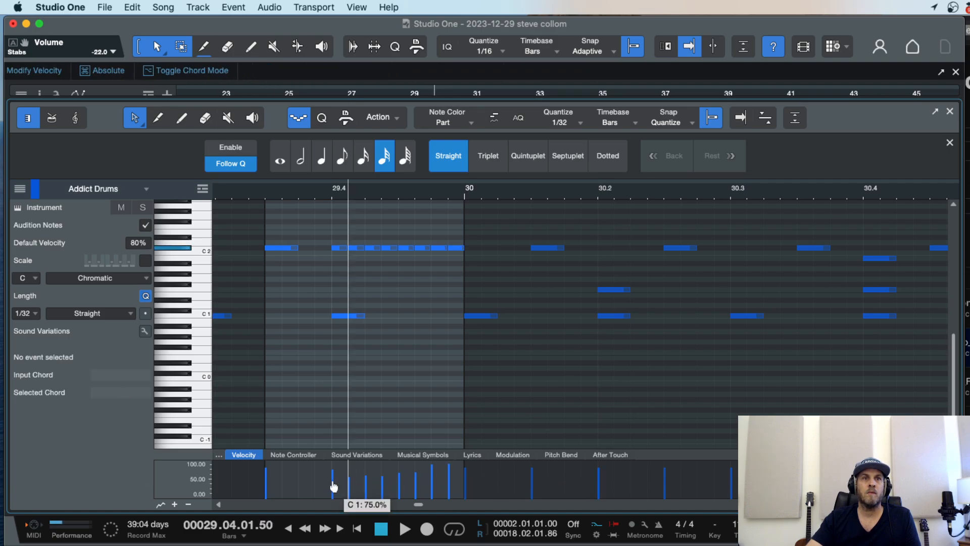
pyautogui.click(336, 247)
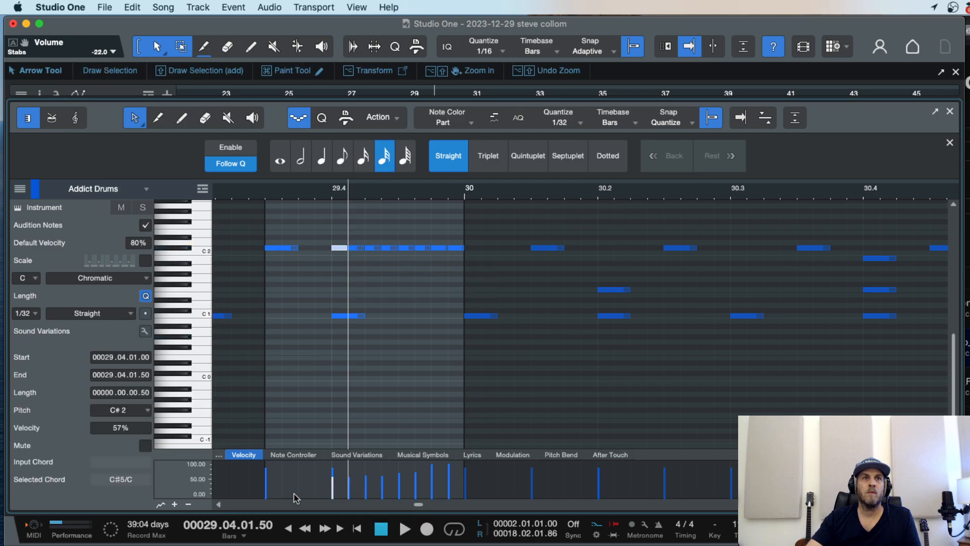
pyautogui.moveTo(333, 487); pyautogui.dragTo(334, 490)
# Step: Play the velocity-shaped drum roll into bar 30, and replay the transition from about bar 28
pyautogui.press('w')
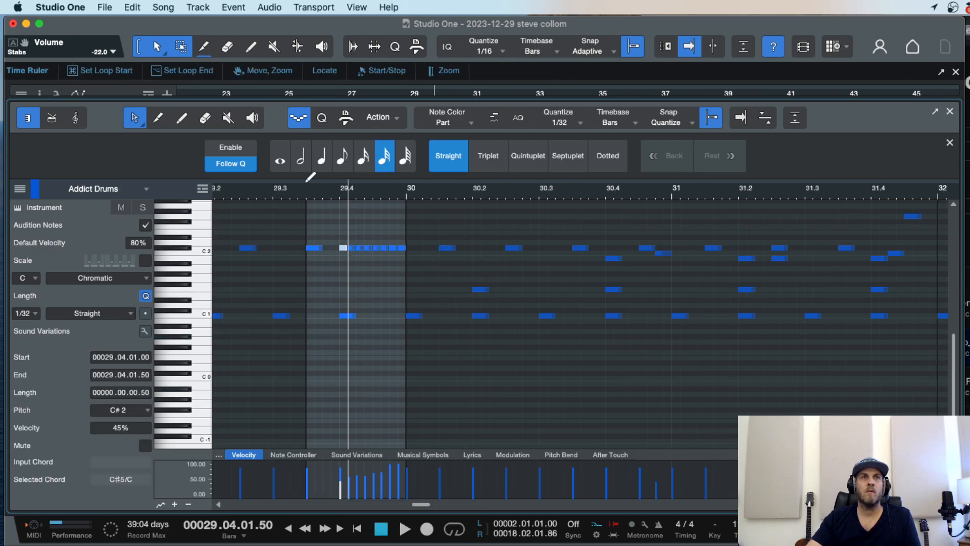
pyautogui.press('space')
pyautogui.press('w')
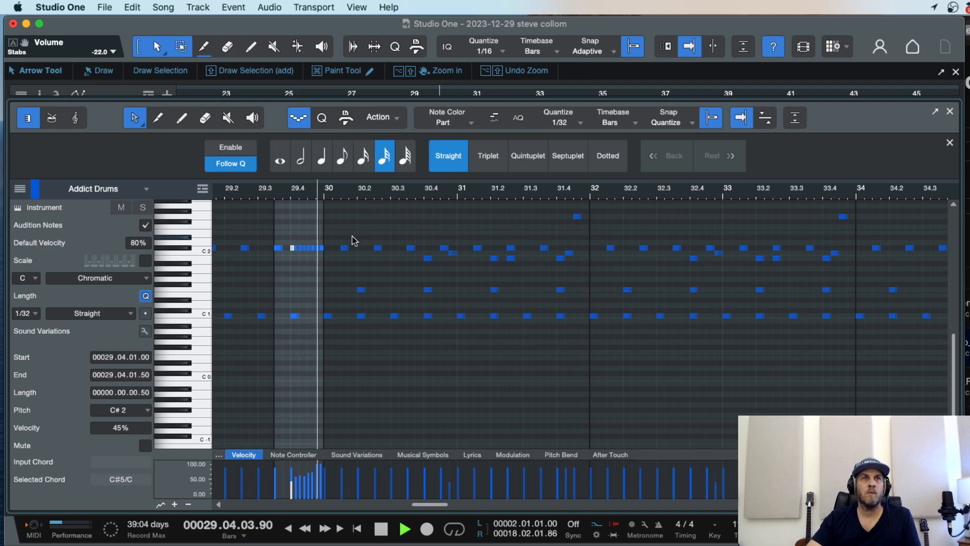
pyautogui.press('w')
pyautogui.press('w')
pyautogui.click(256, 196)
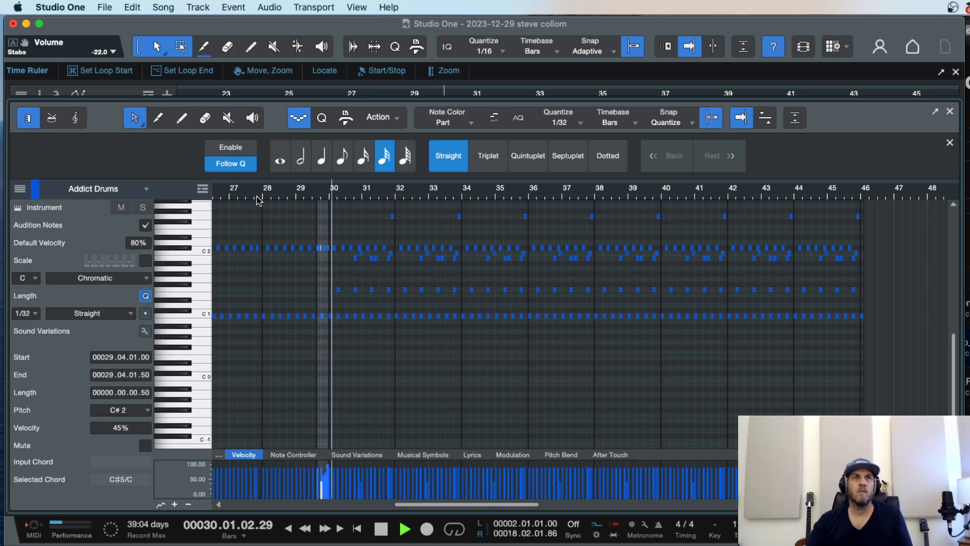
pyautogui.press('w')
pyautogui.press('w')
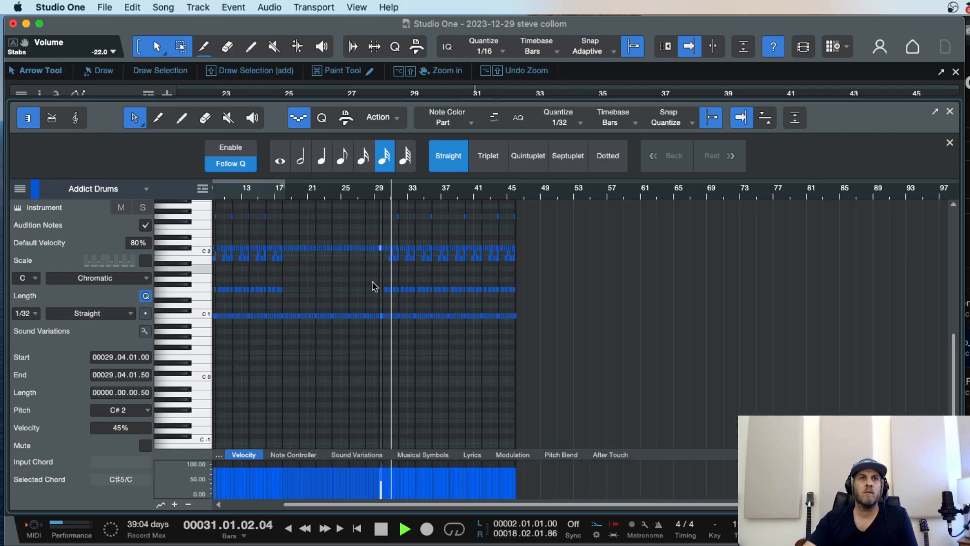
pyautogui.press('space')
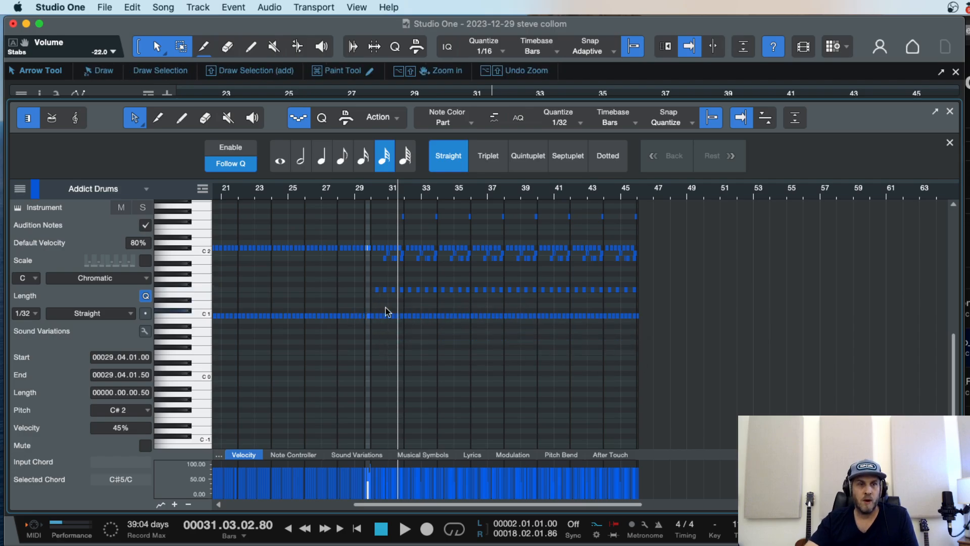
# Step: Close the drum part editor, return the playhead to the song start, and extend the loop range's end to bar 48
pyautogui.press('F2')
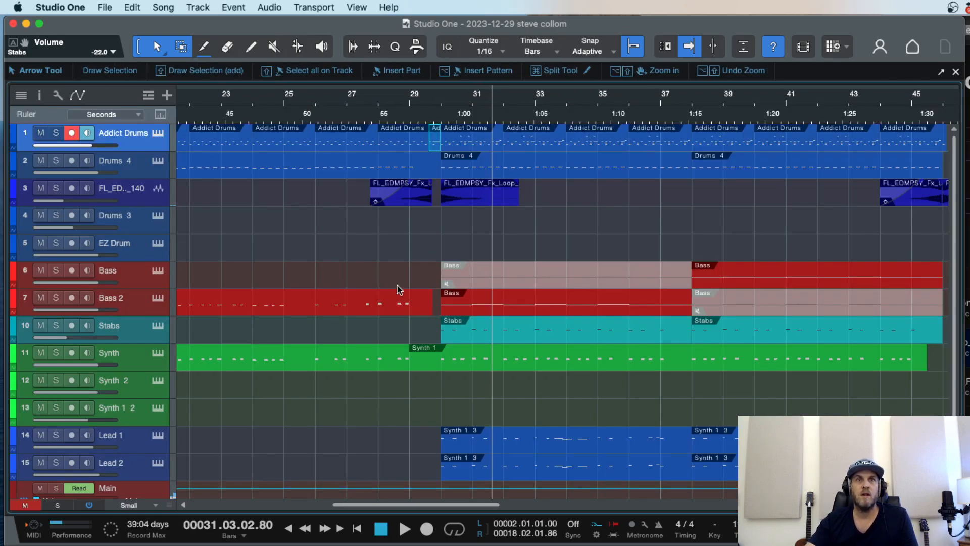
pyautogui.press('w')
pyautogui.press('w')
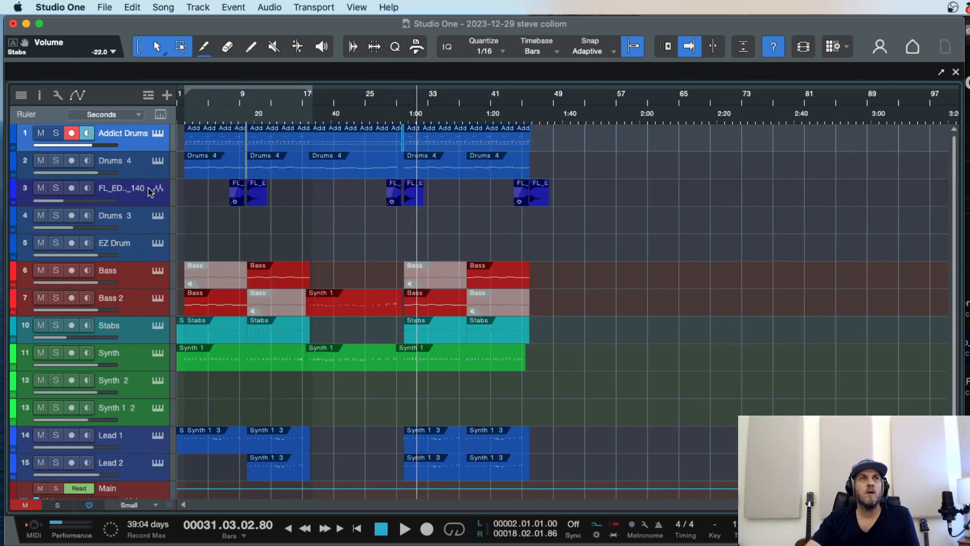
pyautogui.click(162, 192)
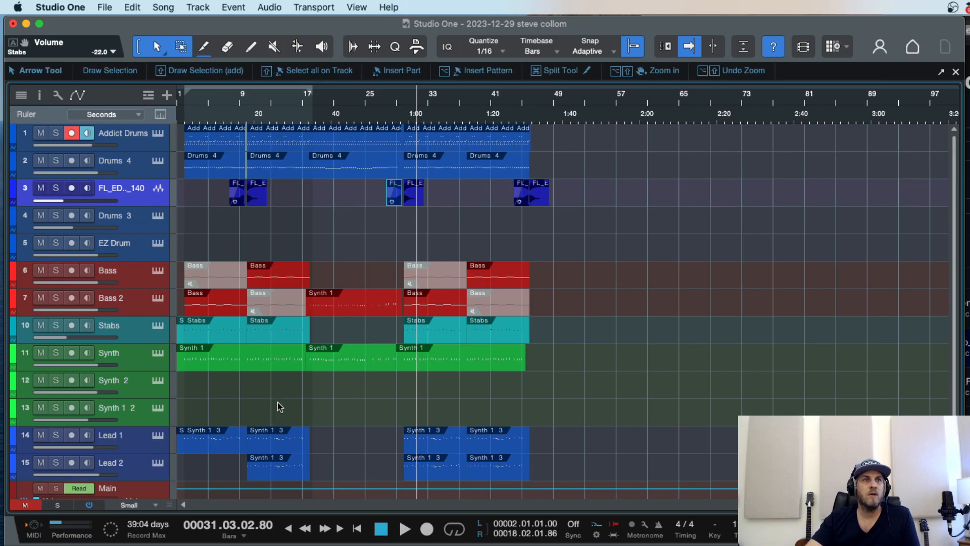
pyautogui.press(',')
pyautogui.press('e')
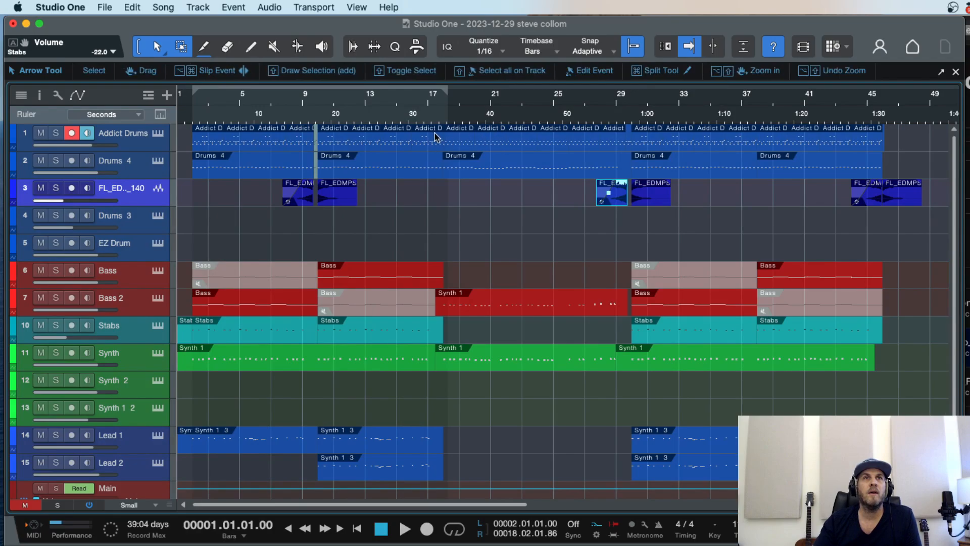
pyautogui.moveTo(445, 93); pyautogui.dragTo(919, 94)
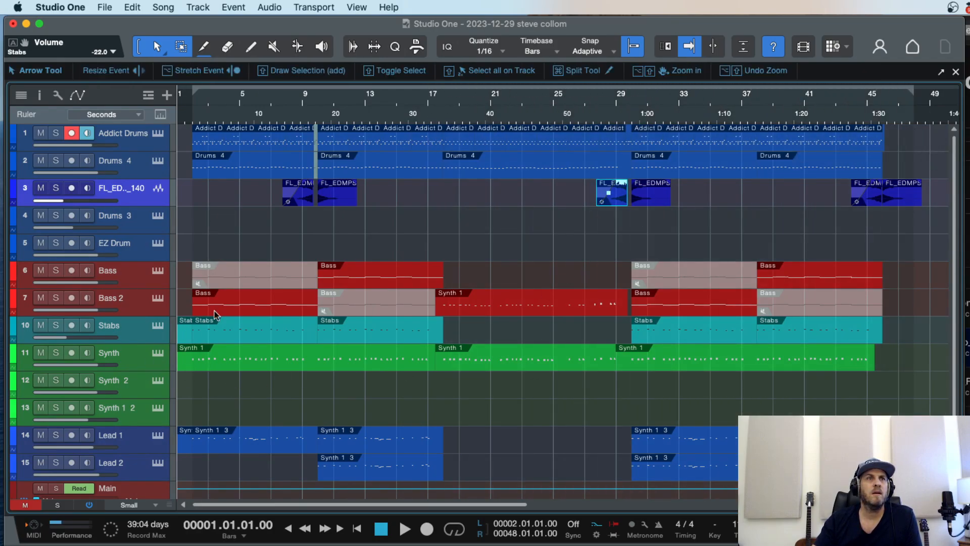
# Step: Solo the Synth 2 track to check its sound, place the playhead at bar 17, and take the track out of solo
pyautogui.click(326, 107)
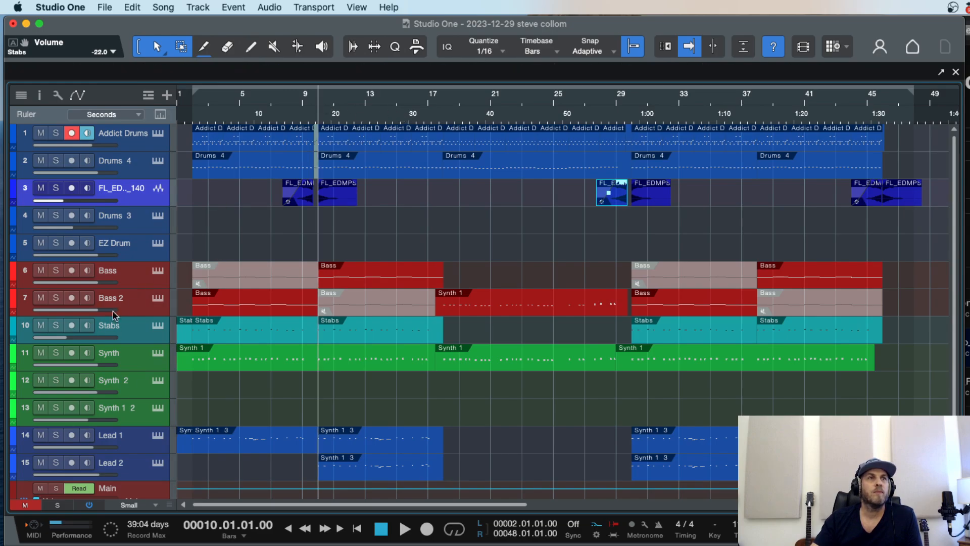
pyautogui.click(121, 392)
pyautogui.click(56, 381)
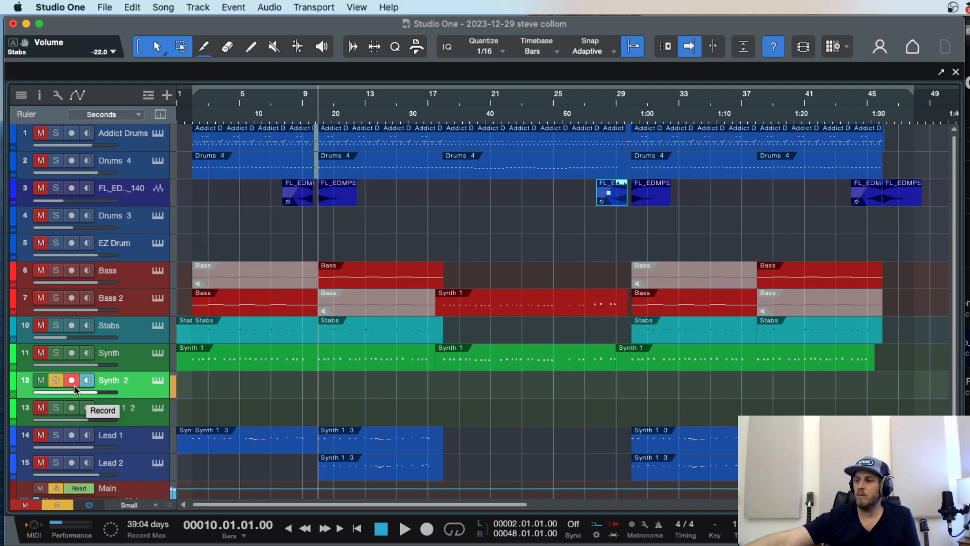
pyautogui.click(431, 107)
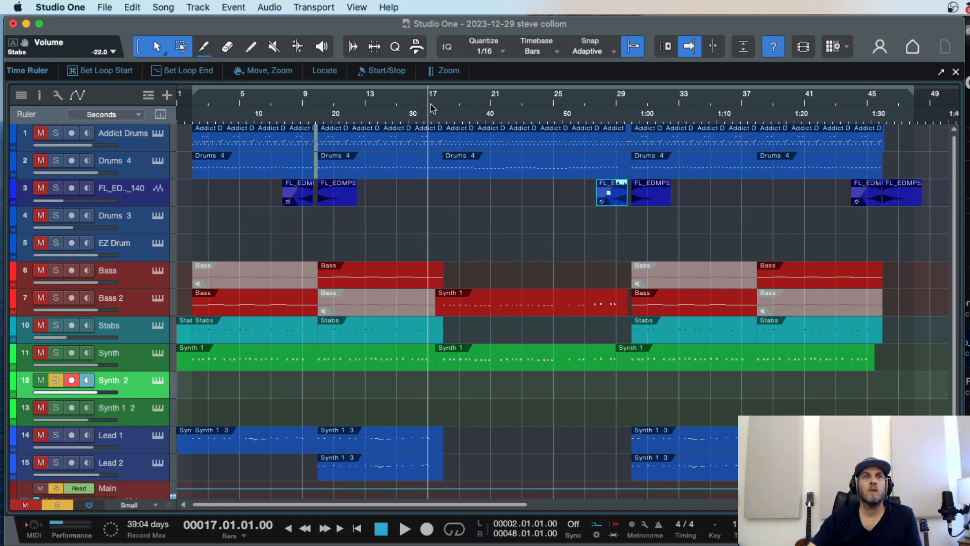
pyautogui.click(57, 382)
pyautogui.scroll(-5, 238, 382)
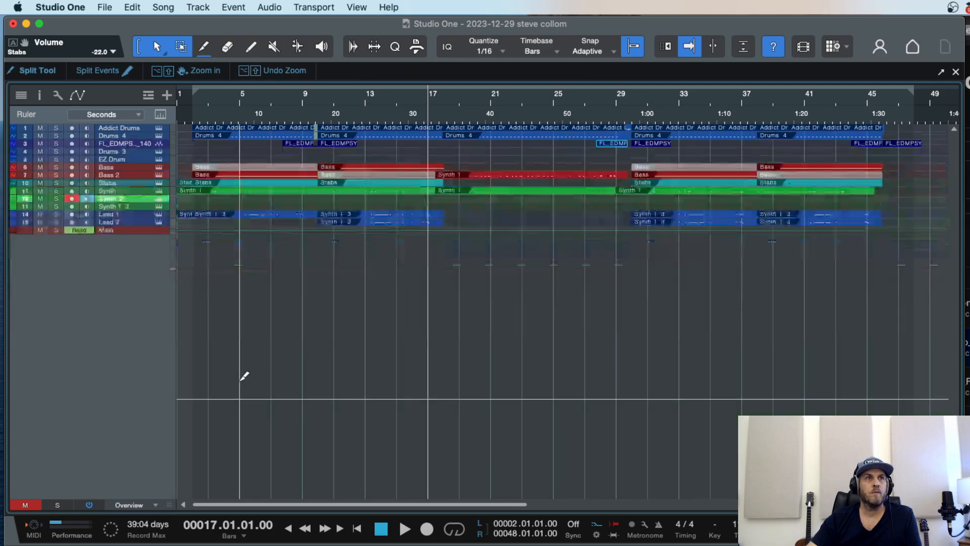
pyautogui.scroll(6, 239, 381)
pyautogui.press('space')
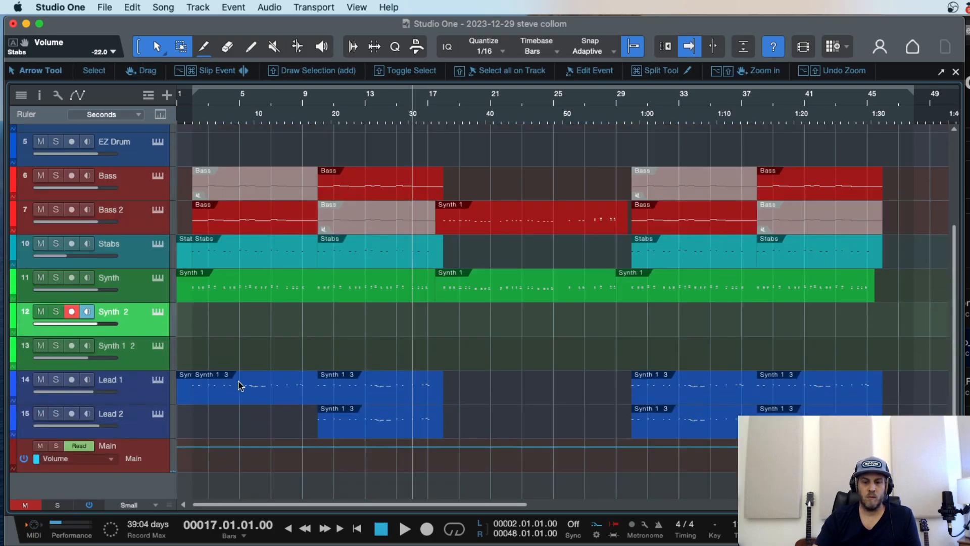
pyautogui.press('KP_Multiply')
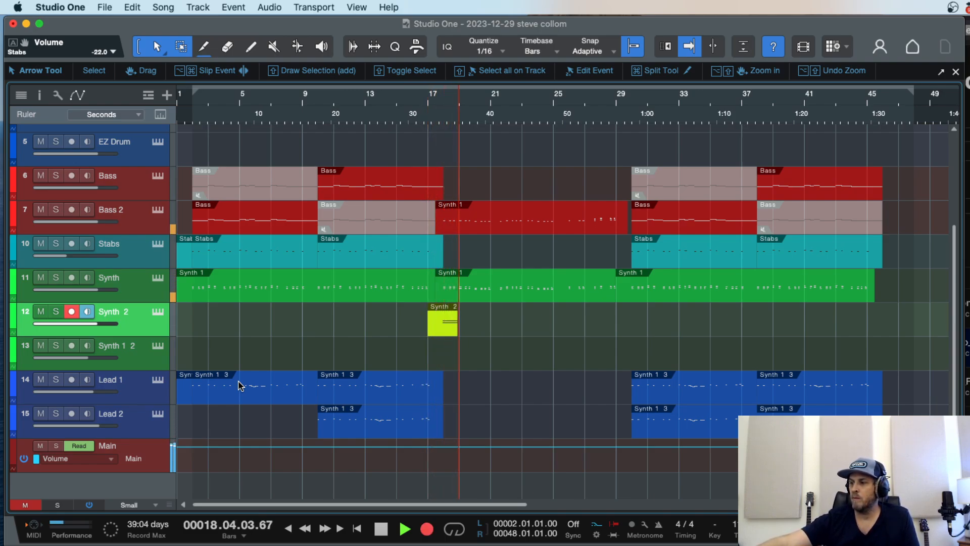
pyautogui.press('space')
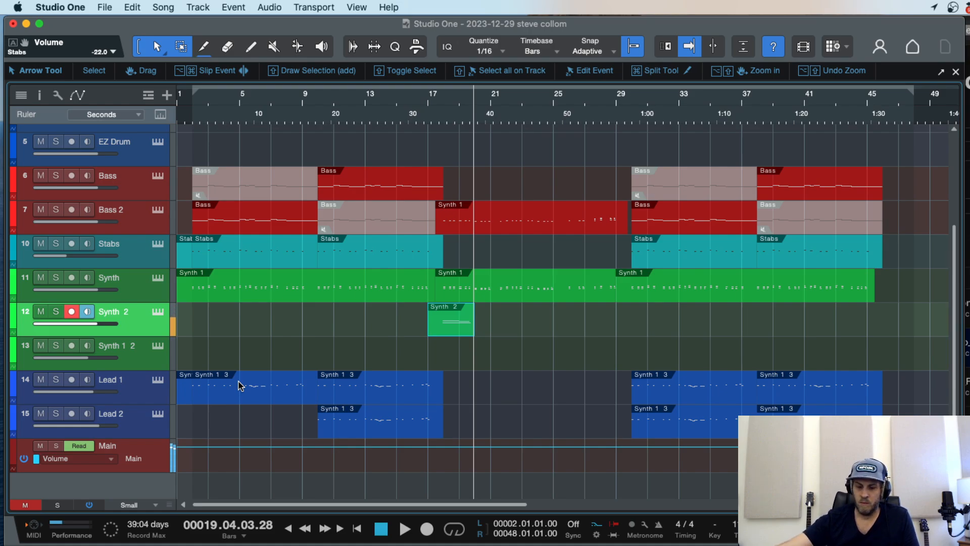
pyautogui.press('Delete')
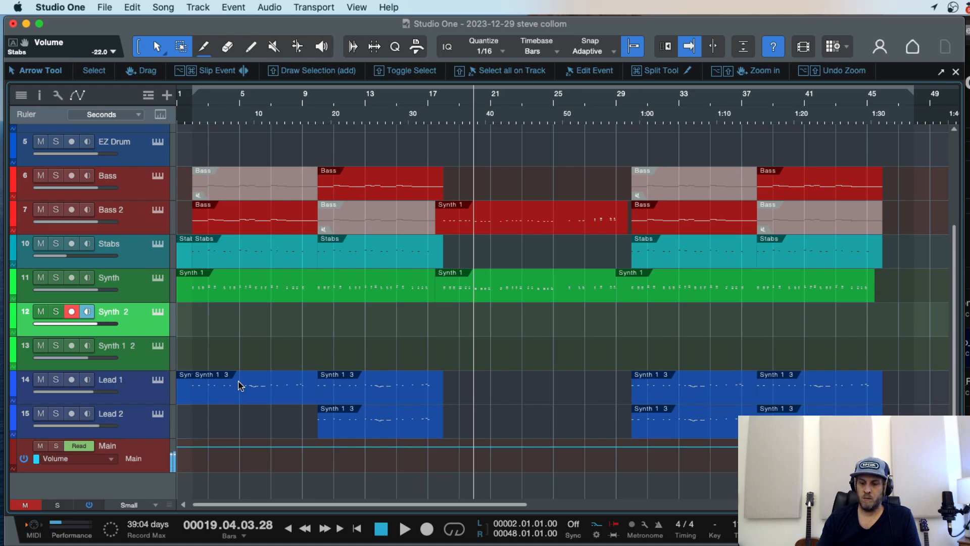
pyautogui.press('KP_Subtract')
pyautogui.press('KP_Subtract')
pyautogui.press('KP_Subtract')
pyautogui.press('space')
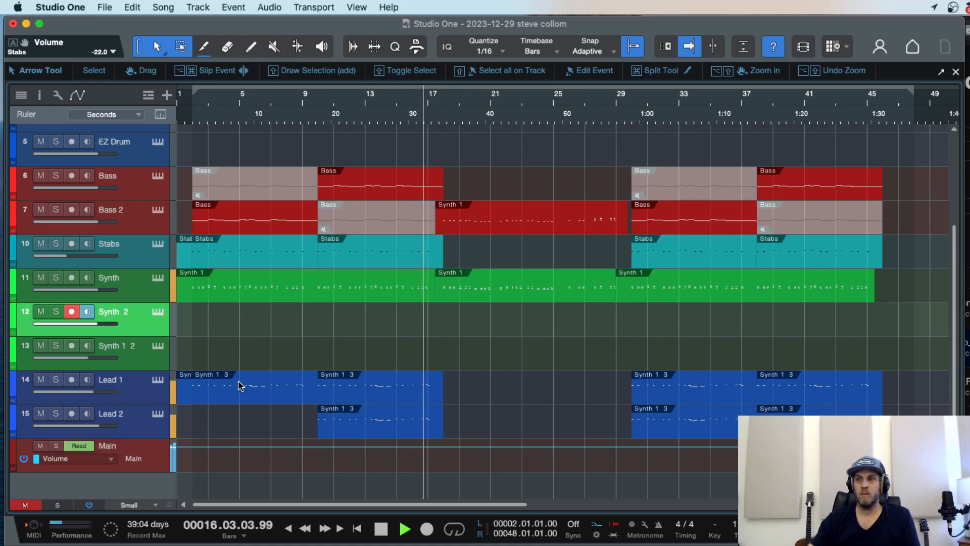
pyautogui.press('KP_Multiply')
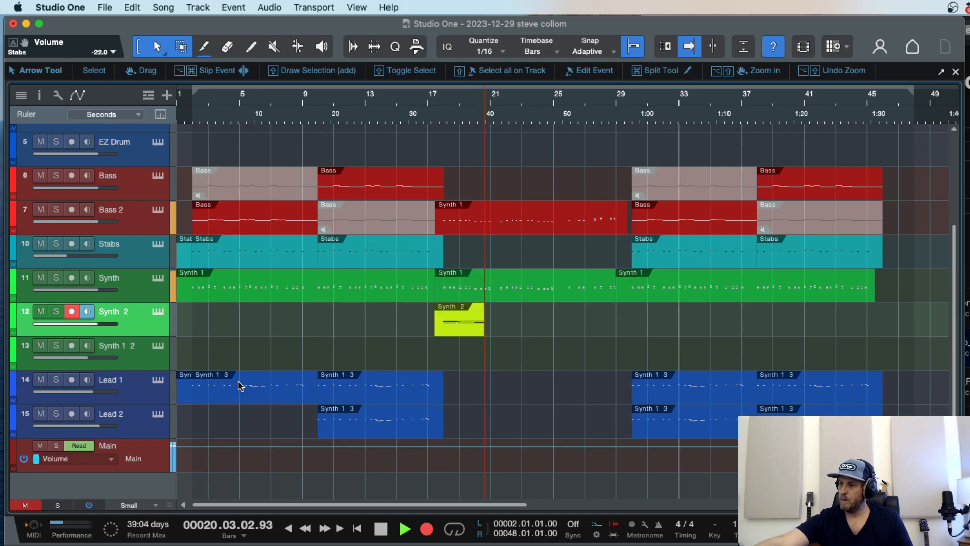
pyautogui.press('space')
pyautogui.press('super+z')
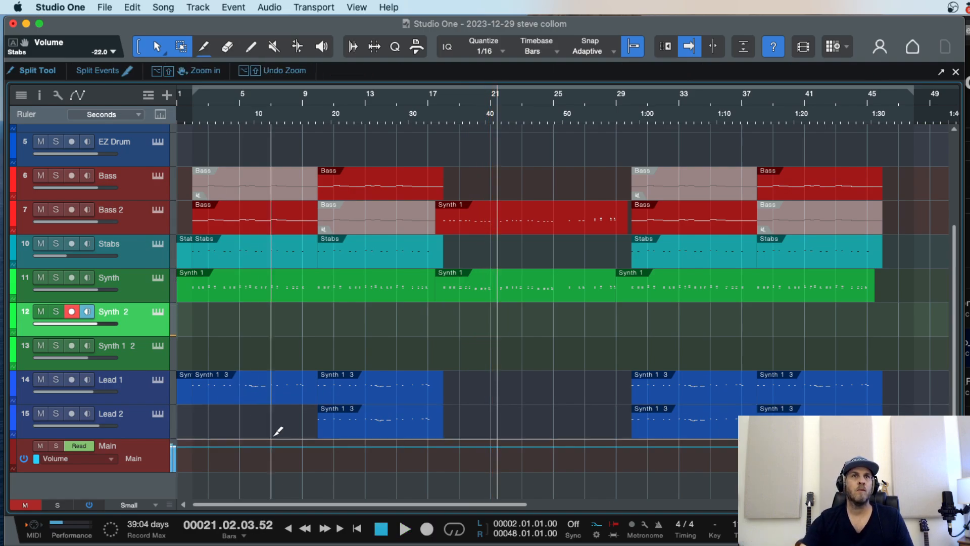
# Step: Enlarge the Synth 2 track, place the playhead at bar 17, and record a chord part on it until just past bar 31
pyautogui.moveTo(129, 337); pyautogui.dragTo(129, 419)
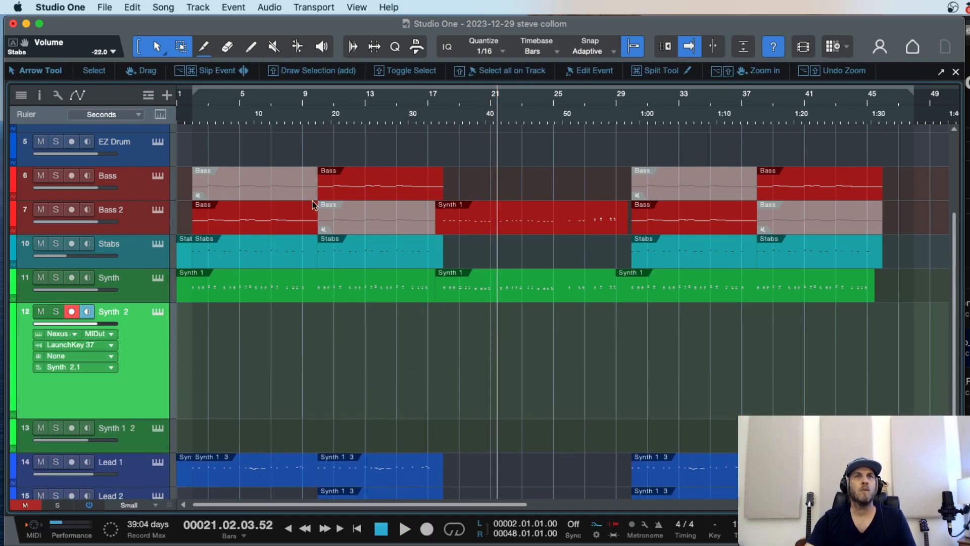
pyautogui.click(443, 113)
pyautogui.click(429, 110)
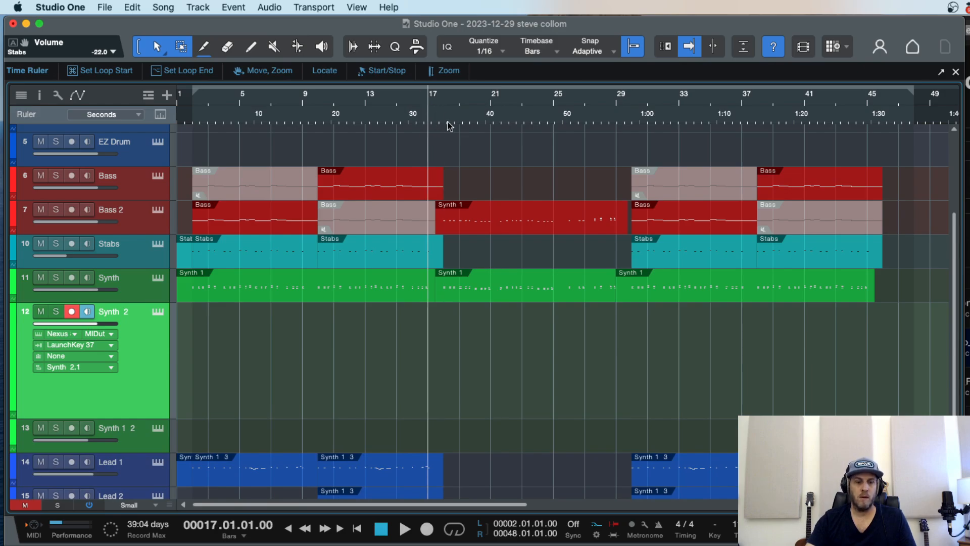
pyautogui.press('e')
pyautogui.press('space')
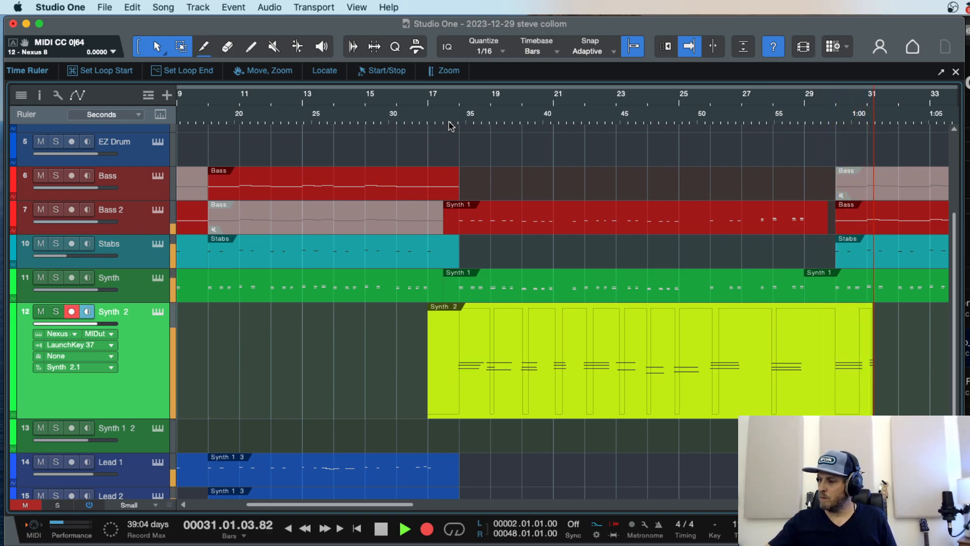
pyautogui.press('space')
pyautogui.press('w')
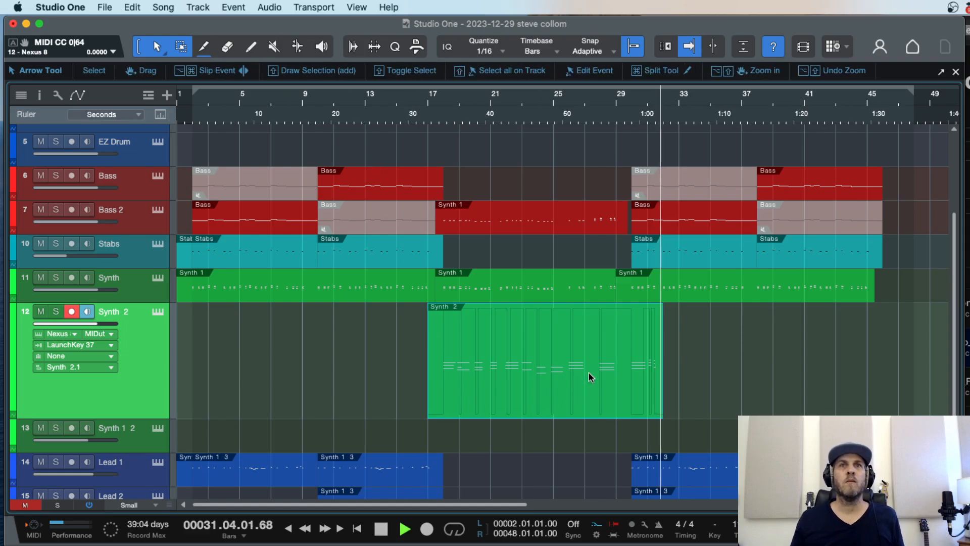
# Step: Split the recorded Synth 2 part at bar 31 and delete the portion after it
pyautogui.press('e')
pyautogui.press('e')
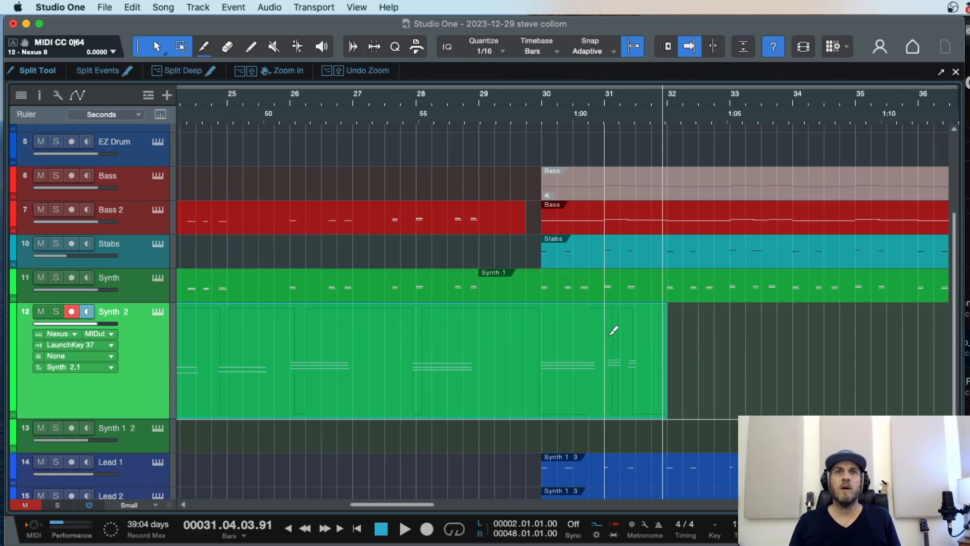
pyautogui.keyDown('super'); pyautogui.click(611, 333); pyautogui.keyUp('super')
pyautogui.click(616, 384)
pyautogui.press('Delete')
pyautogui.press('w')
pyautogui.press('w')
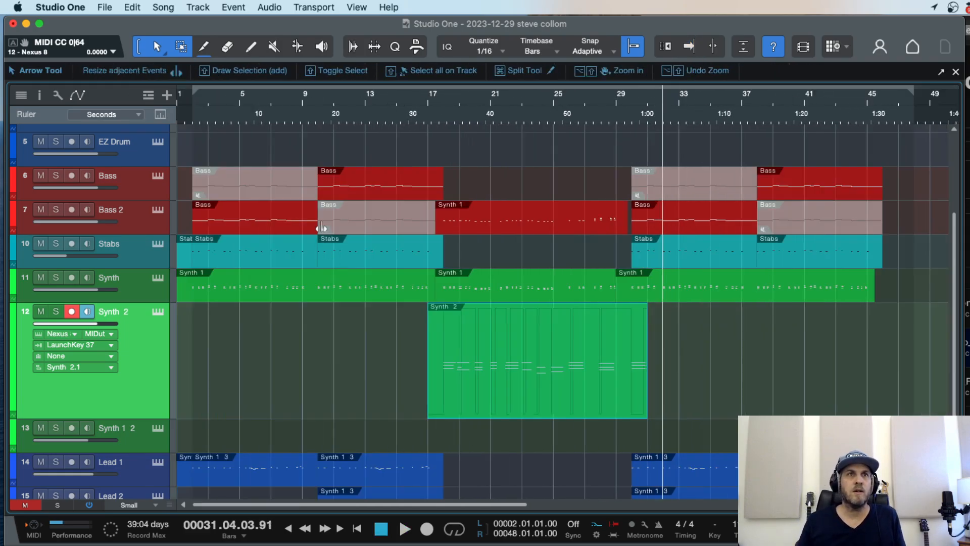
# Step: Place the playhead at bar 18 and open the recorded Synth 2 part for note editing
pyautogui.click(441, 117)
pyautogui.doubleClick(471, 413)
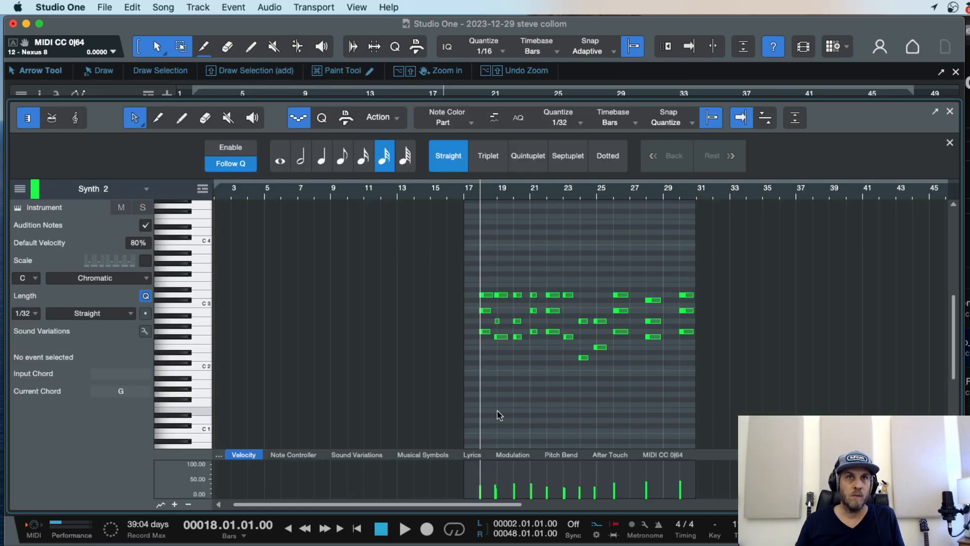
pyautogui.press('e')
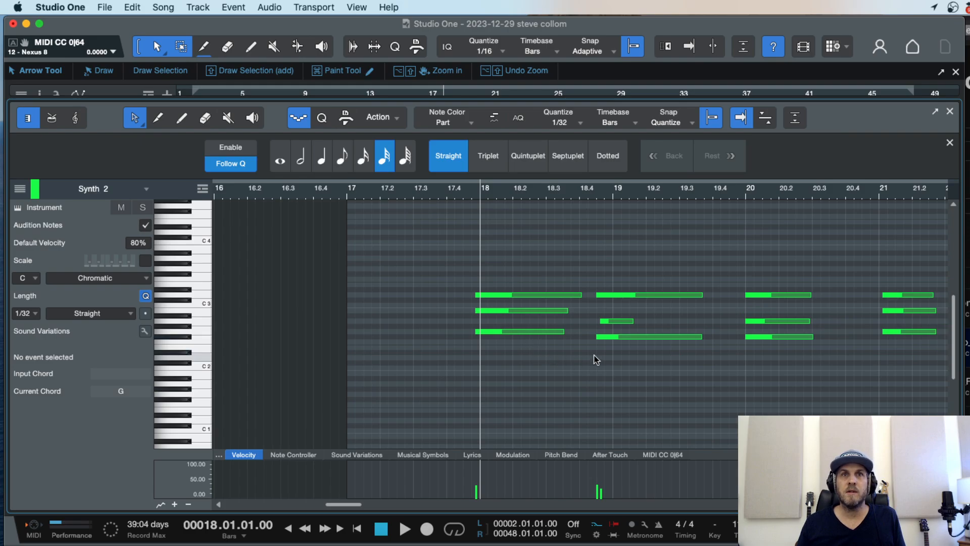
pyautogui.press('w')
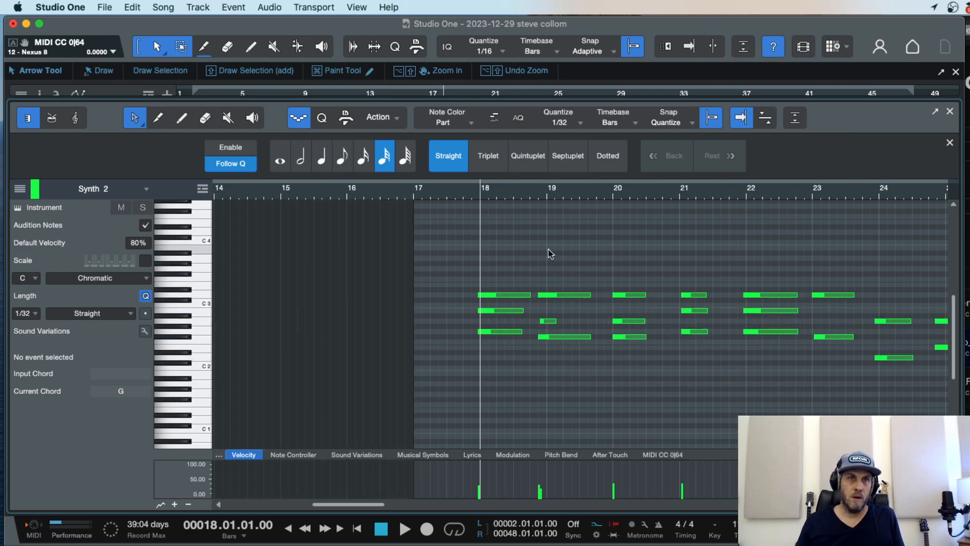
pyautogui.press('w')
pyautogui.press('w')
# Step: Quantize all notes of the Synth 2 part to 1/16
pyautogui.press('super+a')
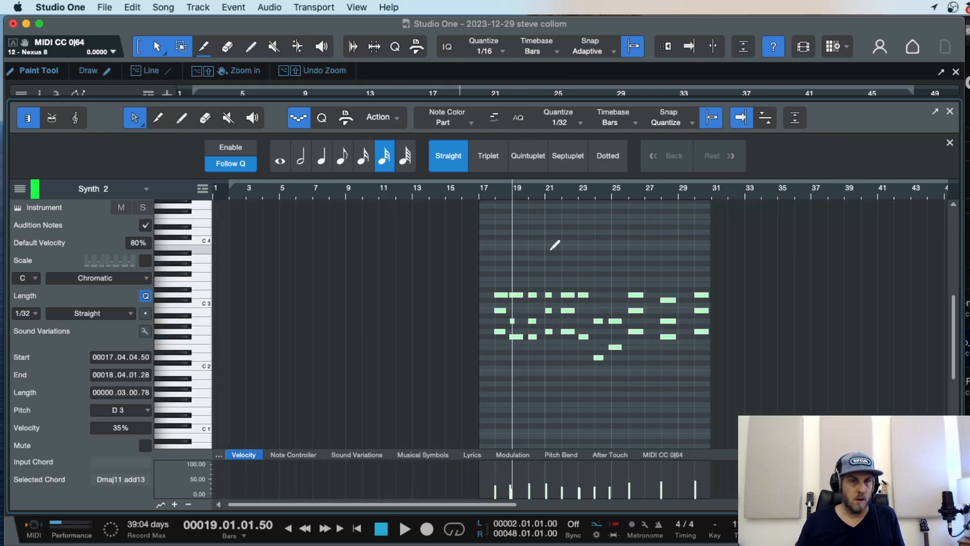
pyautogui.press('e')
pyautogui.press('e')
pyautogui.press('e')
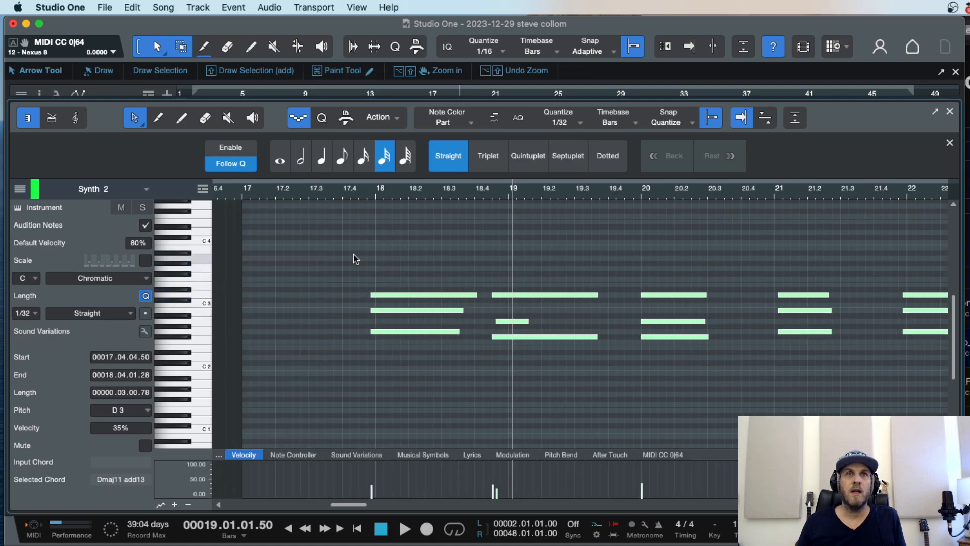
pyautogui.press('e')
pyautogui.press('w')
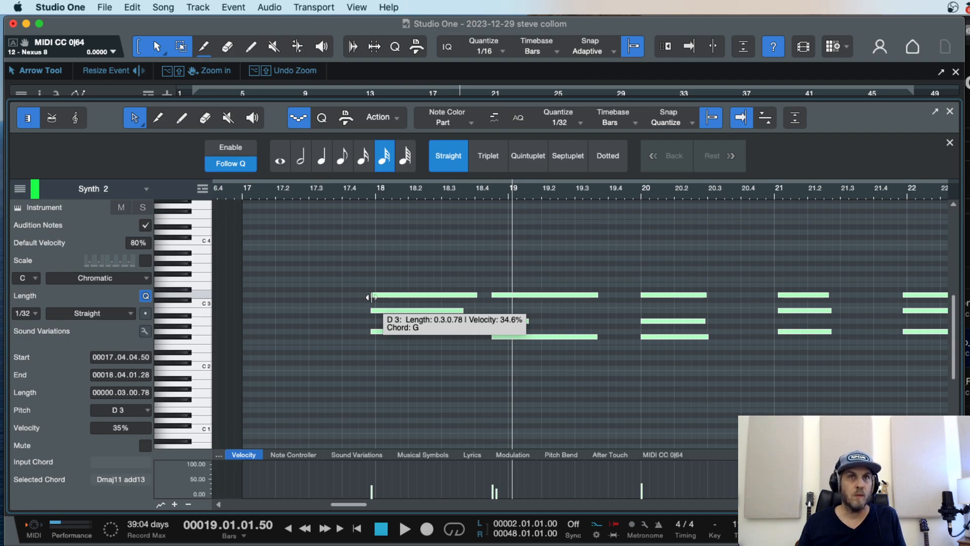
pyautogui.click(574, 126)
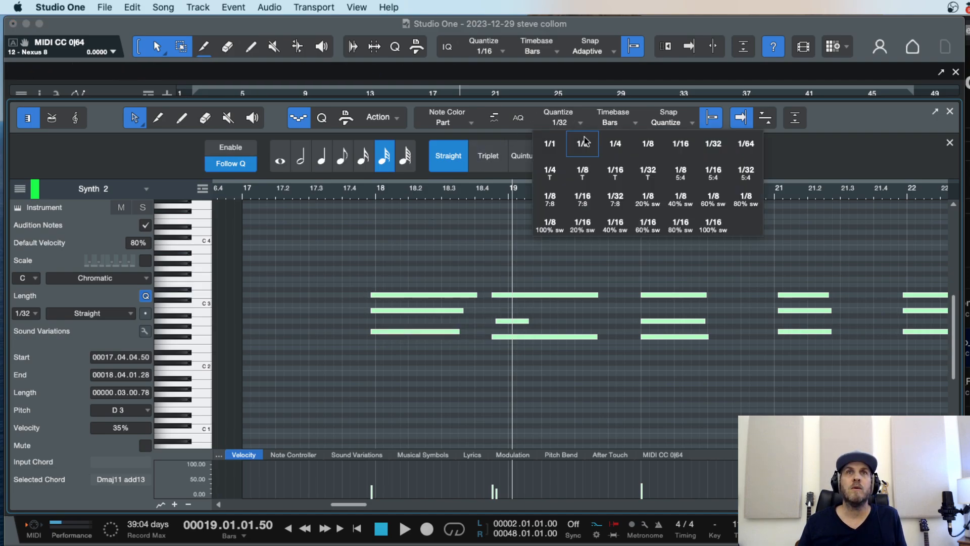
pyautogui.click(680, 145)
pyautogui.press('q')
# Step: Play the quantized Synth 2 chords from 17.04 into bar 21 to check their timing
pyautogui.click(339, 193)
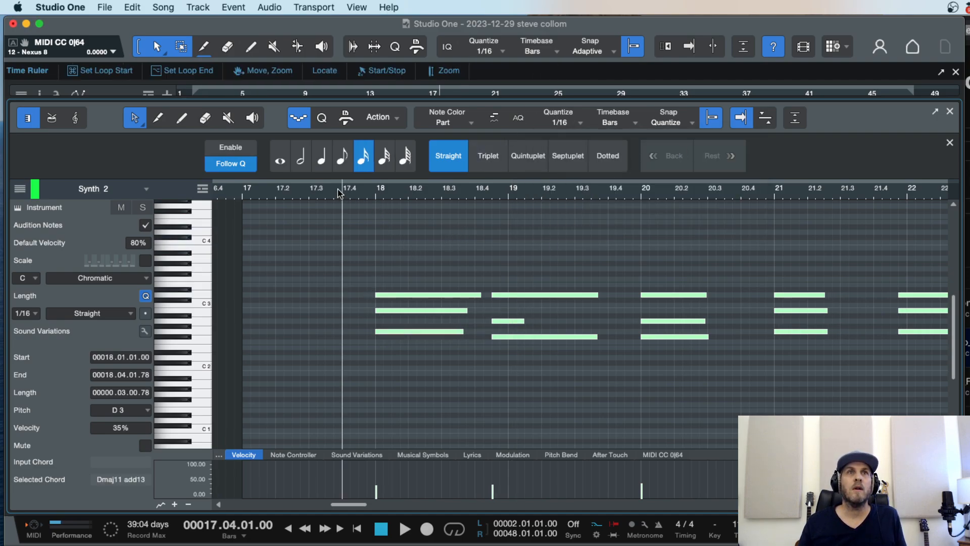
pyautogui.press('space')
pyautogui.press('e')
pyautogui.press('w')
pyautogui.press('e')
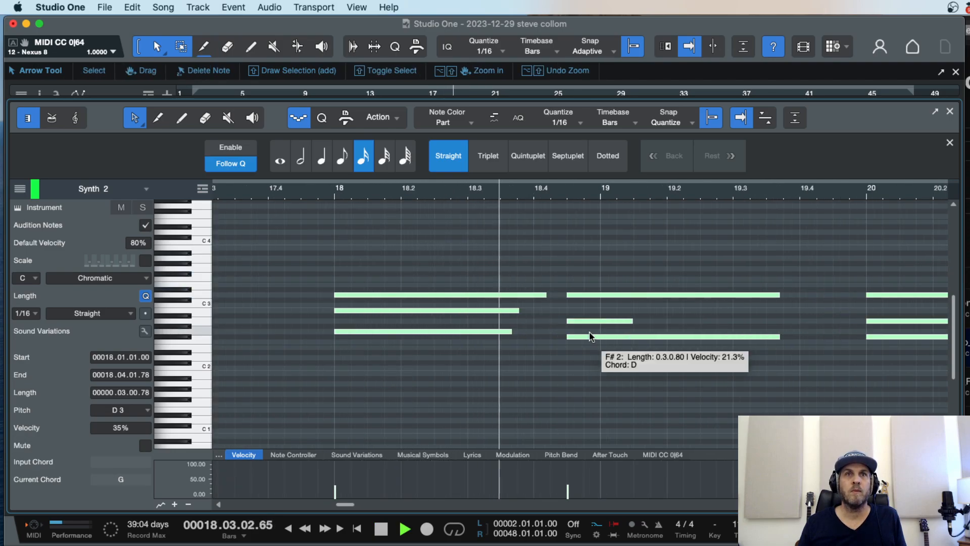
pyautogui.hscroll(3, 591, 336)
pyautogui.press('w')
pyautogui.hscroll(2, 592, 338)
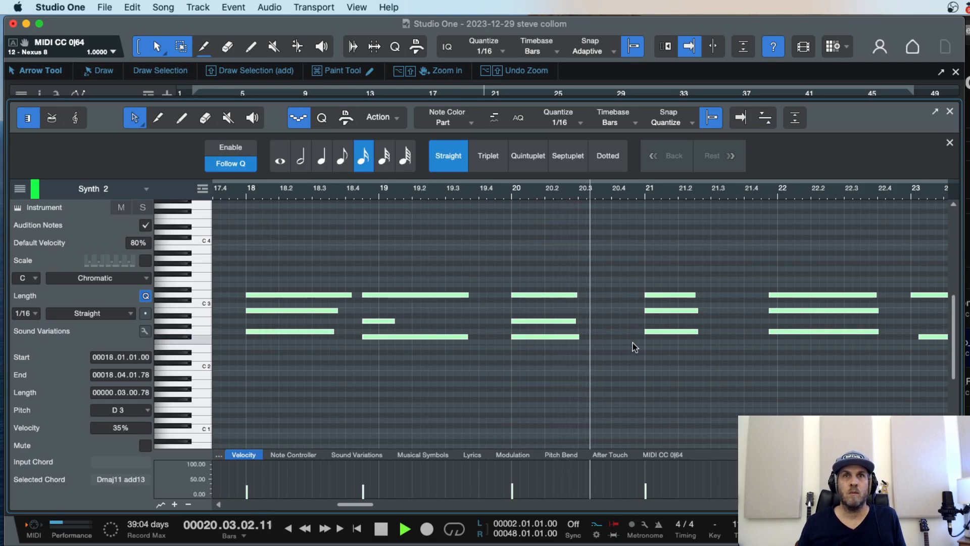
pyautogui.hscroll(2, 644, 347)
pyautogui.press('space')
pyautogui.press('f')
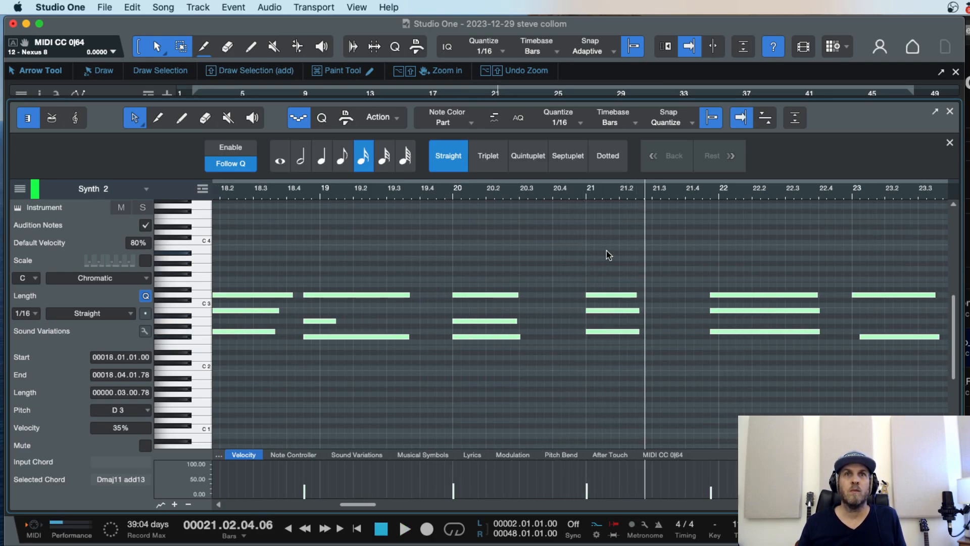
# Step: Move the three-note chord at bar 21 earlier to 20.04.03 and lengthen its notes to about 21.04.01 during playback
pyautogui.moveTo(606, 251); pyautogui.dragTo(576, 331)
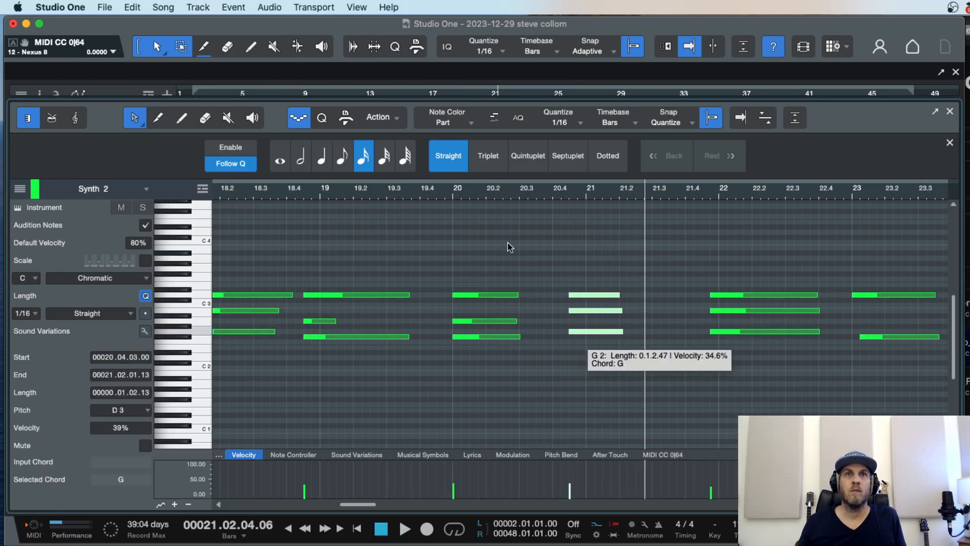
pyautogui.press('space')
pyautogui.press('f')
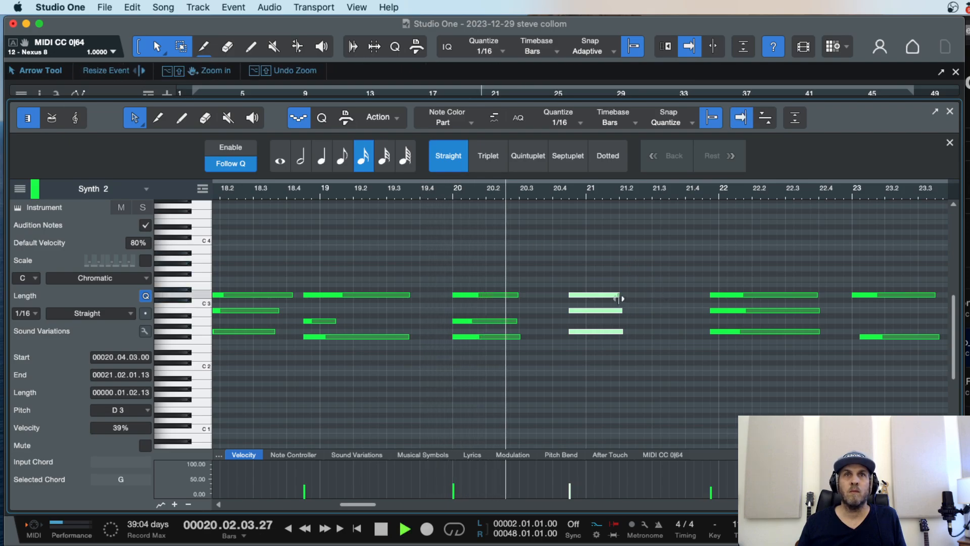
pyautogui.moveTo(619, 298); pyautogui.dragTo(684, 297)
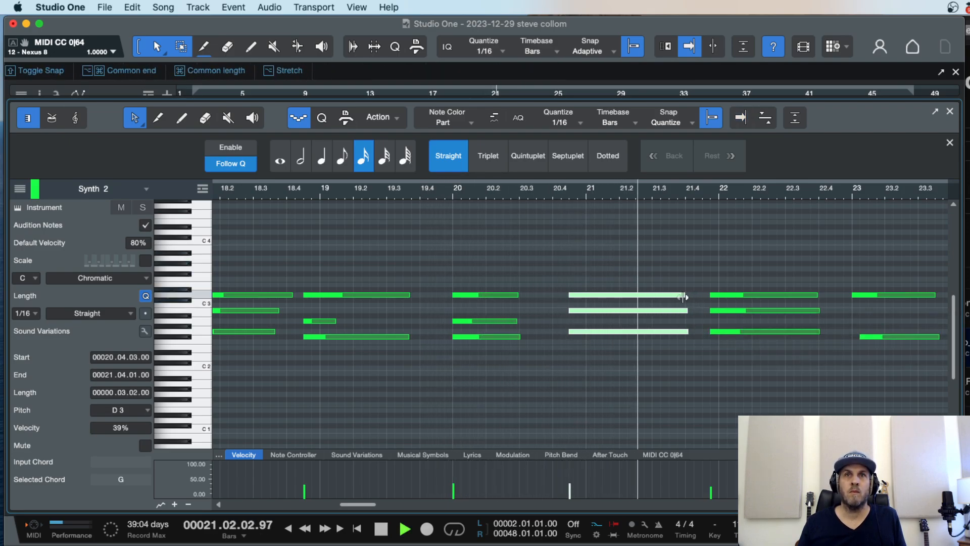
# Step: Align the chord near bar 22 to 22.01.01 and the F#2 note near bar 23 to 23.01.01
pyautogui.click(614, 331)
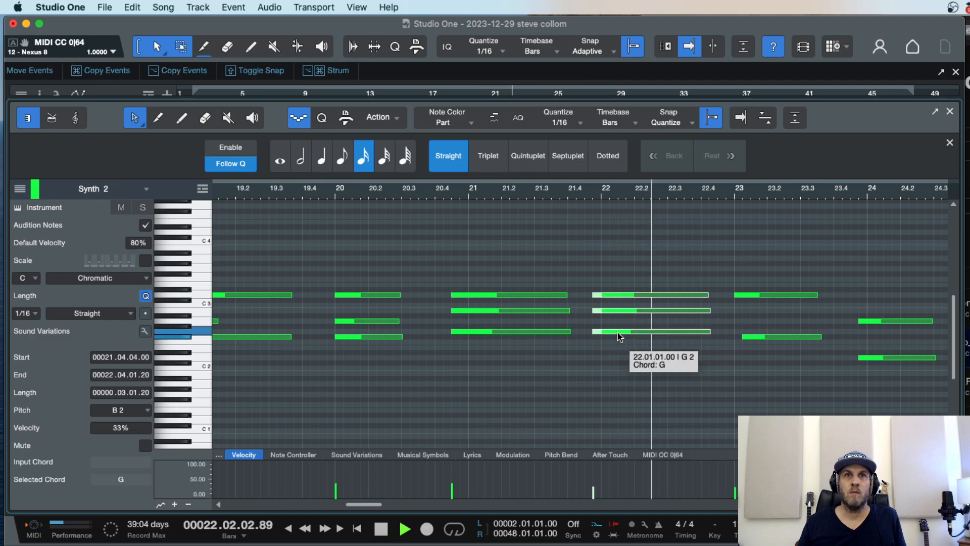
pyautogui.moveTo(619, 333); pyautogui.dragTo(628, 333)
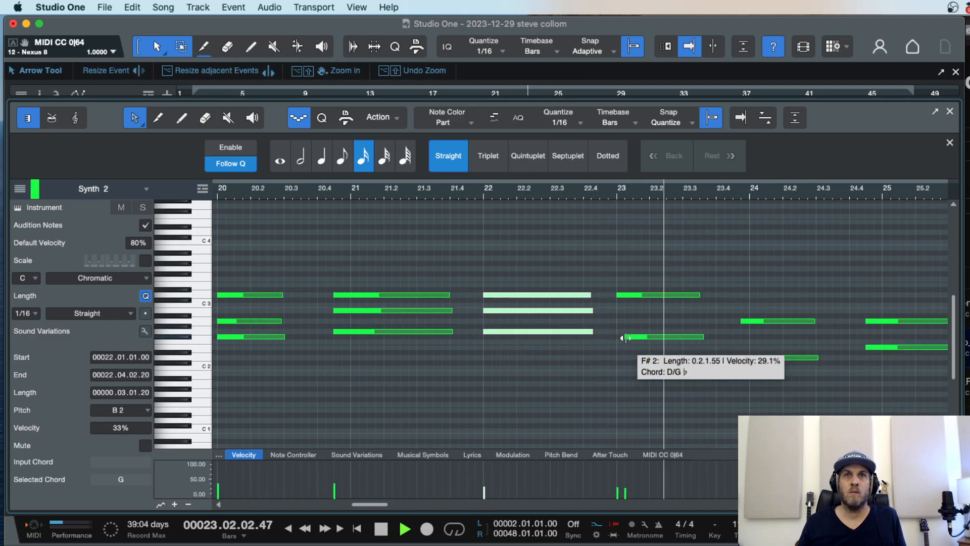
pyautogui.click(626, 338)
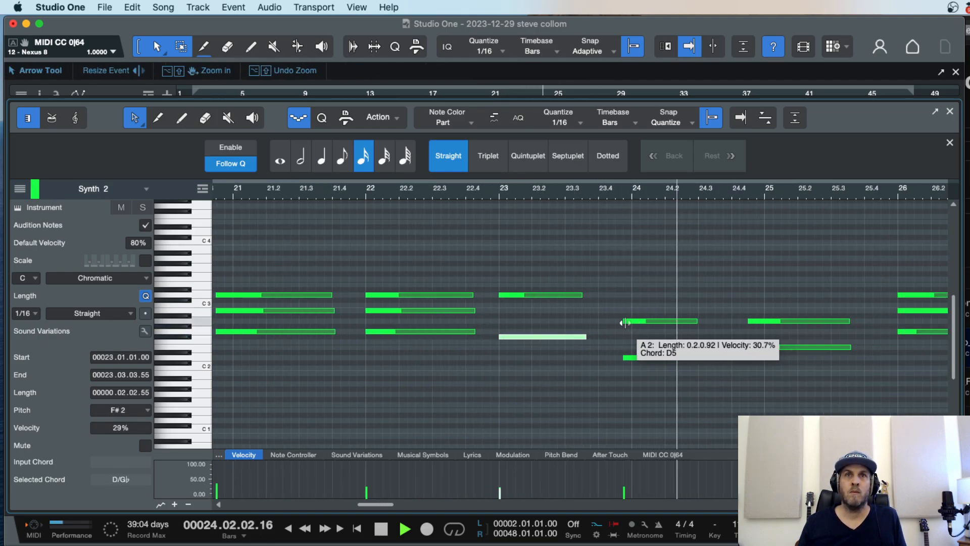
# Step: Extend the starts of the A2 and D2 notes near bar 24 back to 23.04.03, and play the passage from bar 23
pyautogui.moveTo(625, 323); pyautogui.dragTo(617, 325)
pyautogui.press('space')
pyautogui.moveTo(625, 360); pyautogui.dragTo(617, 361)
pyautogui.click(468, 194)
pyautogui.press('space')
pyautogui.moveTo(781, 288); pyautogui.dragTo(756, 364)
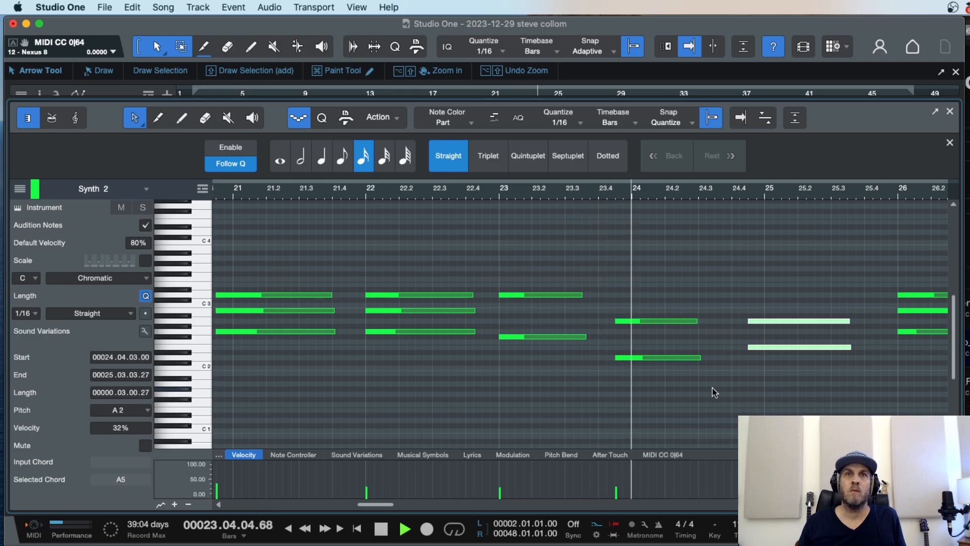
pyautogui.click(620, 358)
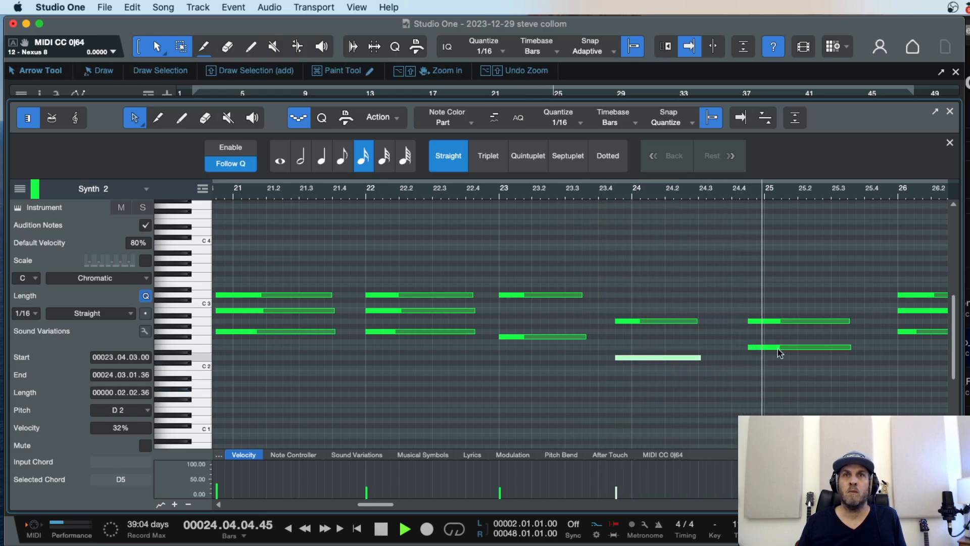
# Step: Raise the upper note of the chord just before bar 25 to B2 and play the passage again
pyautogui.press('space')
pyautogui.click(711, 322)
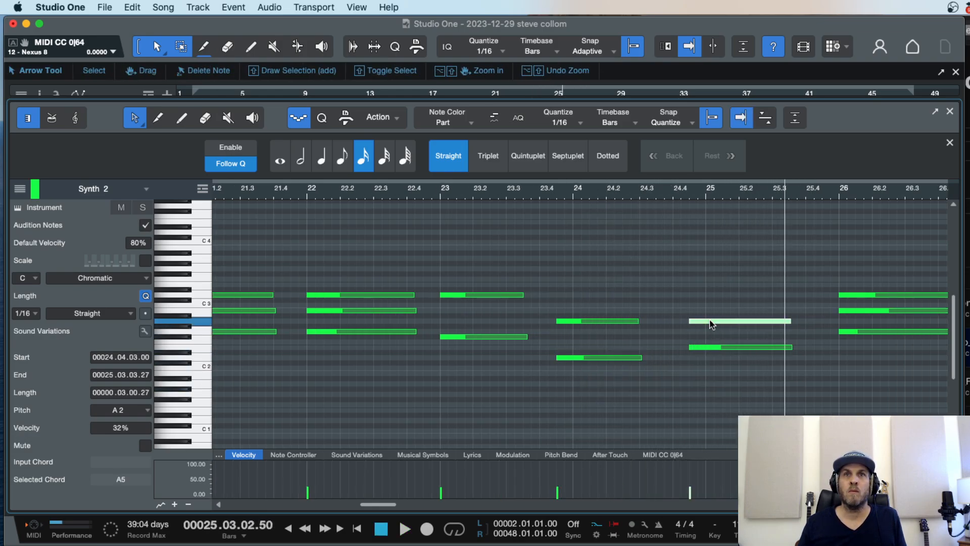
pyautogui.moveTo(711, 324); pyautogui.dragTo(711, 314)
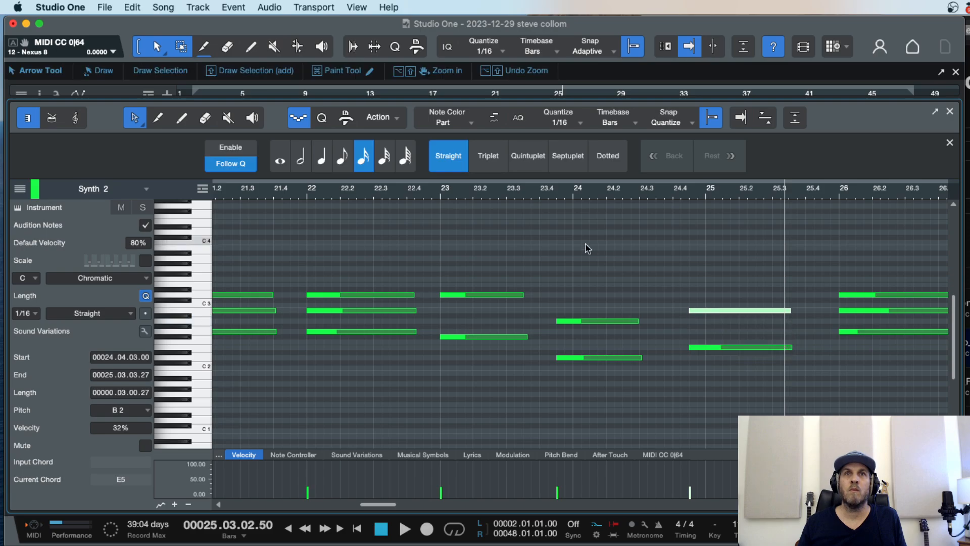
pyautogui.doubleClick(539, 192)
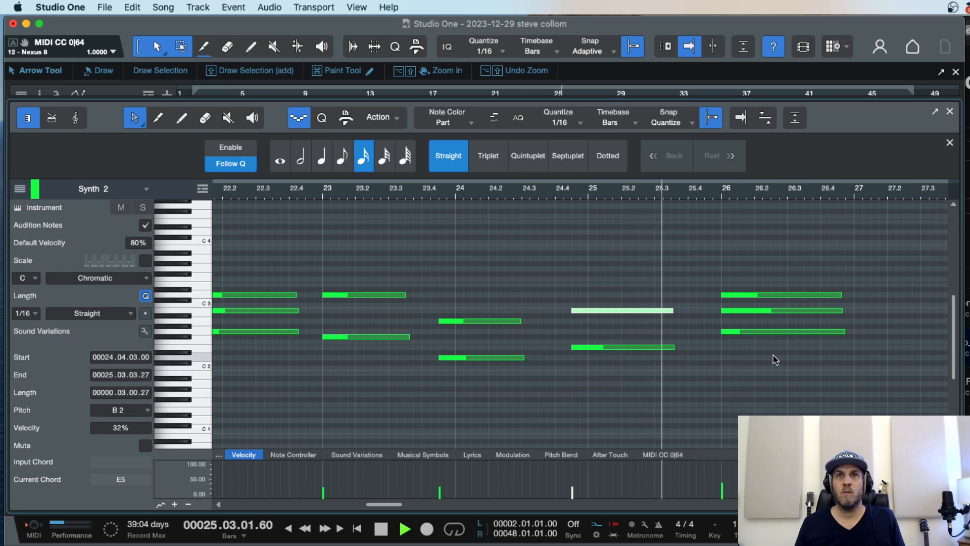
# Step: Align the chord near bar 28 to 28.01.01, raise its top note to E3, and replay the passage
pyautogui.press('w')
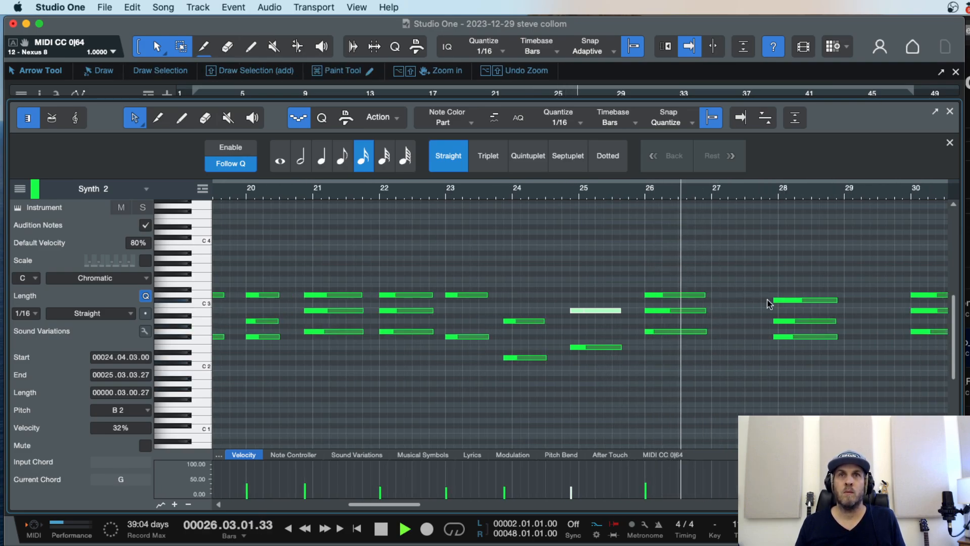
pyautogui.moveTo(768, 273); pyautogui.dragTo(779, 337)
pyautogui.click(804, 286)
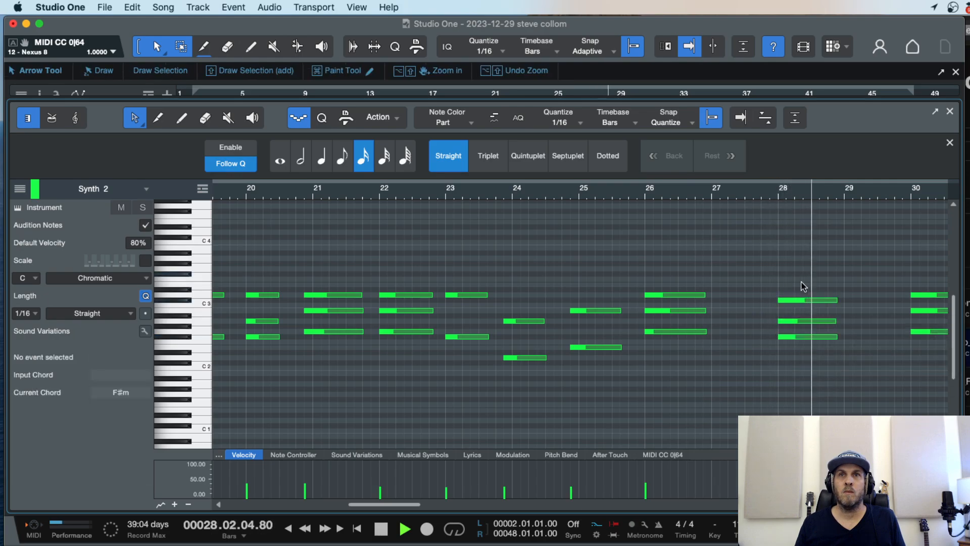
pyautogui.press('space')
pyautogui.moveTo(803, 300); pyautogui.dragTo(800, 286)
pyautogui.press('space')
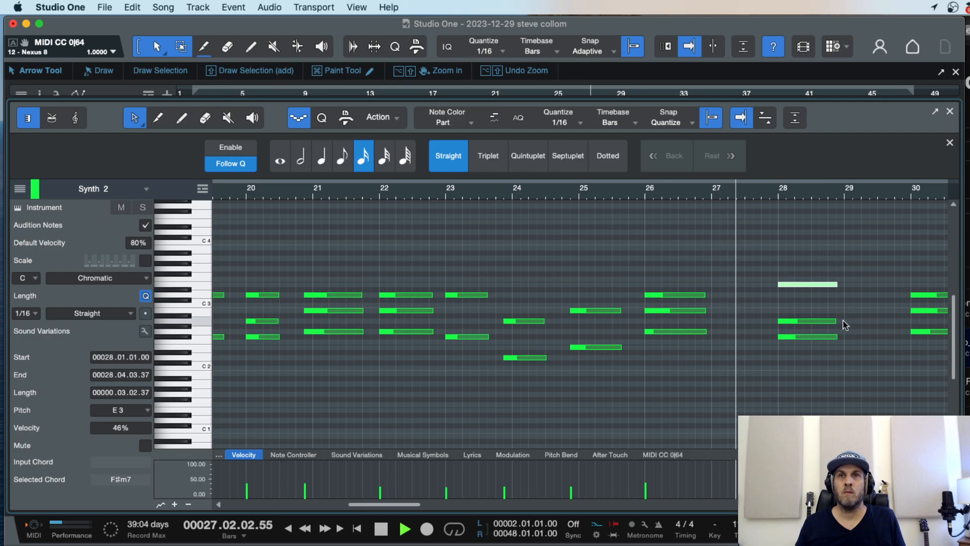
# Step: Delete the A2 note from the bar 28 chord and play the passage from late in bar 25
pyautogui.press('space')
pyautogui.click(789, 322)
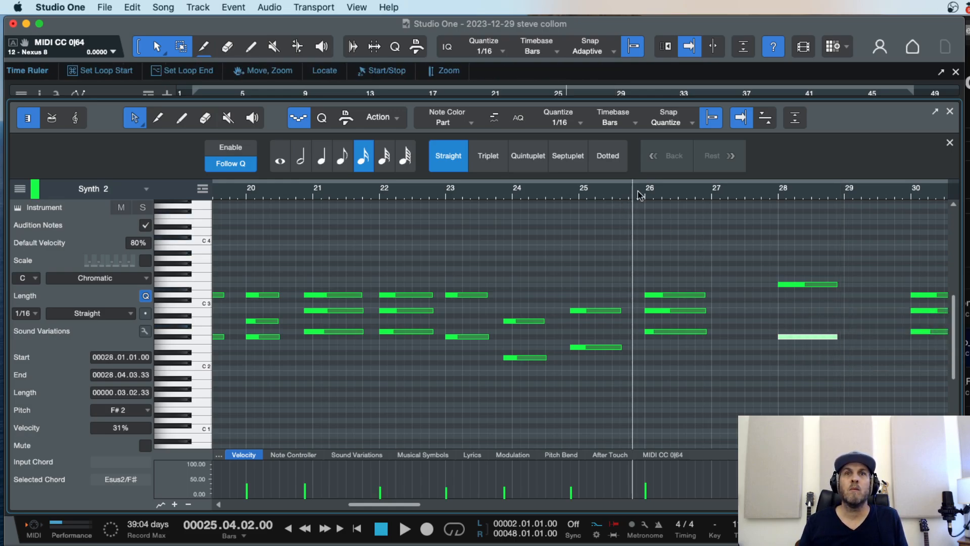
pyautogui.press('space')
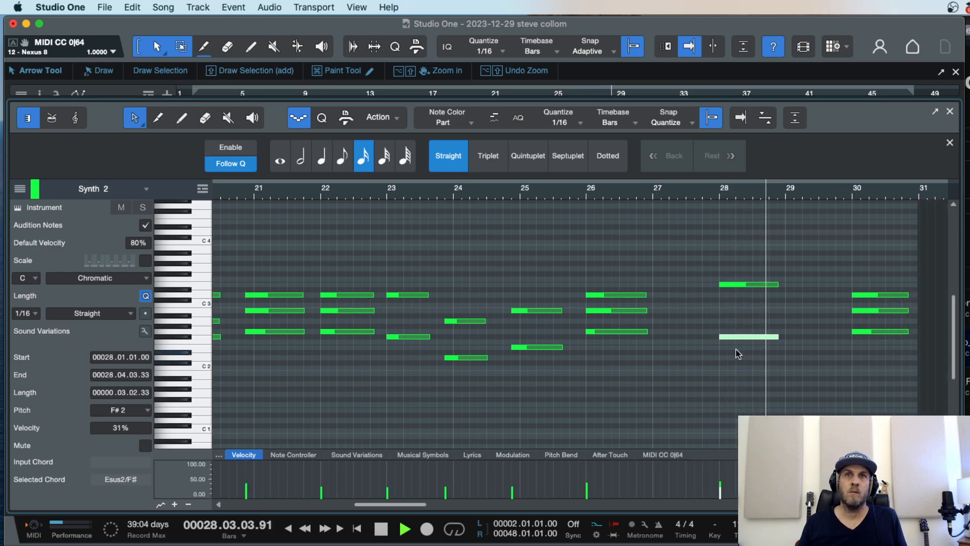
# Step: Stop playback and delete all Synth 2 chord notes in bars 26, 28 and 30
pyautogui.press('space')
pyautogui.moveTo(755, 252); pyautogui.dragTo(739, 355)
pyautogui.press('Delete')
pyautogui.moveTo(849, 246); pyautogui.dragTo(886, 335)
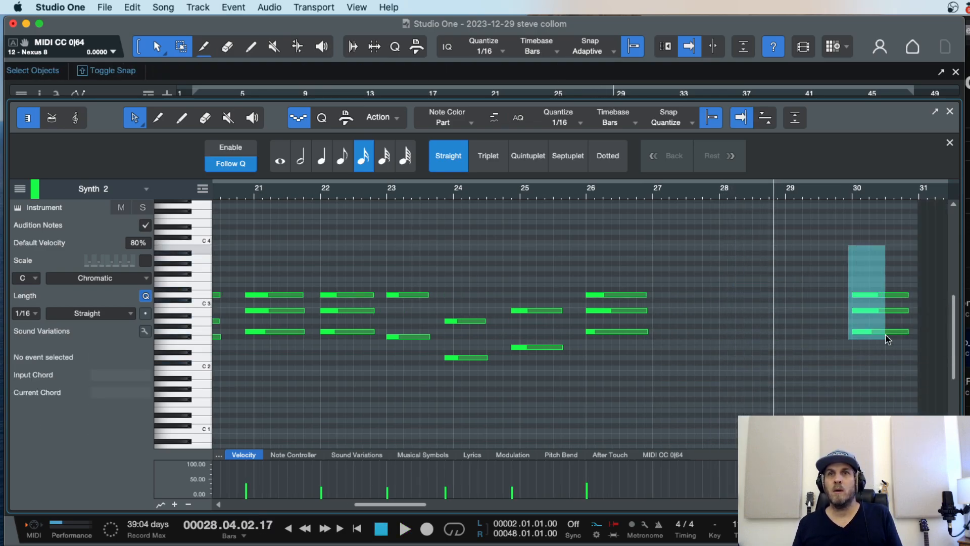
pyautogui.press('Delete')
pyautogui.press('Left')
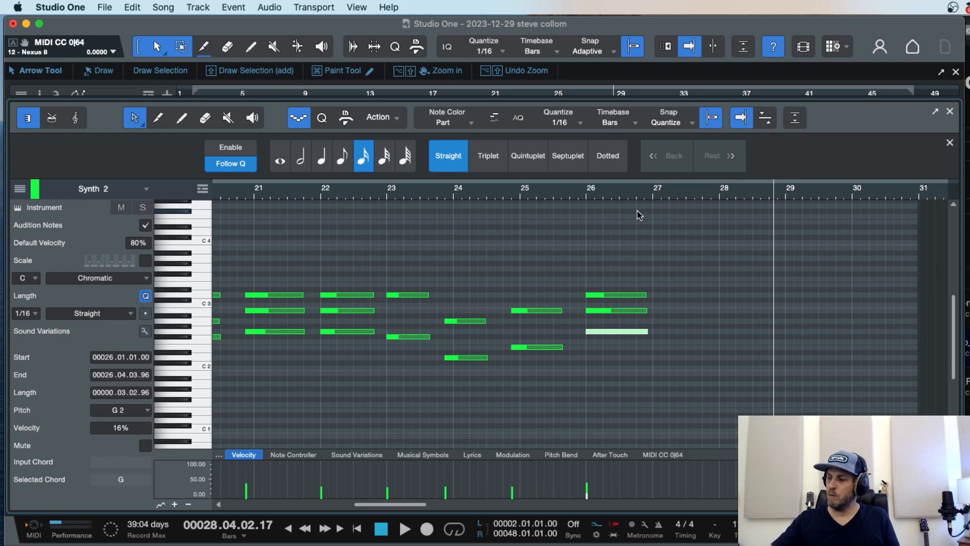
pyautogui.moveTo(588, 255); pyautogui.dragTo(613, 342)
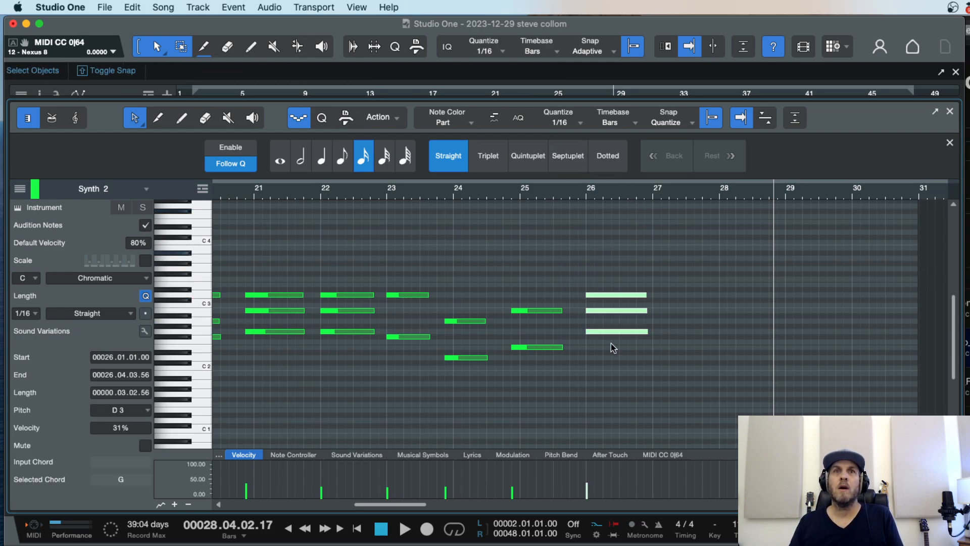
pyautogui.press('Delete')
pyautogui.press('Left')
# Step: Listen to the remaining Synth 2 progression from bar 22 up to the end of bar 25
pyautogui.click(565, 190)
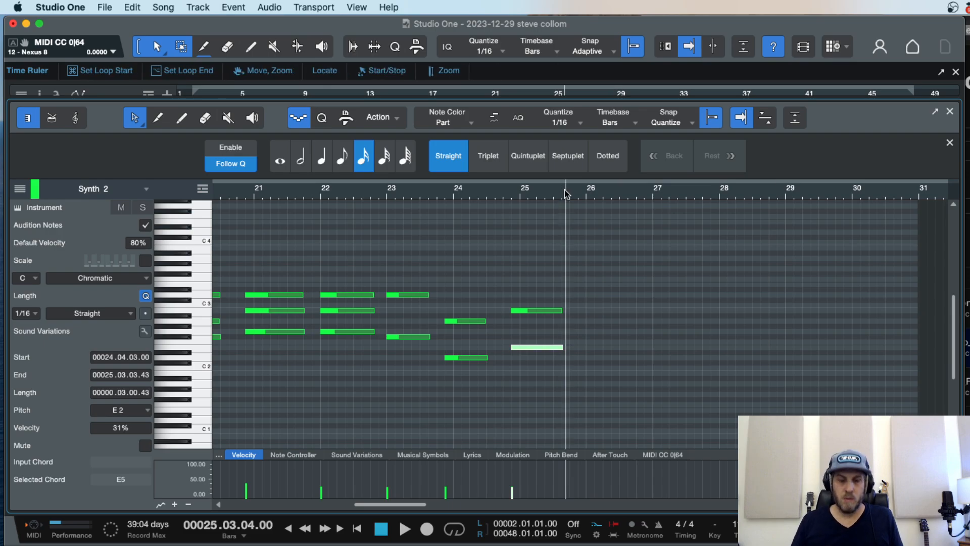
pyautogui.press('space')
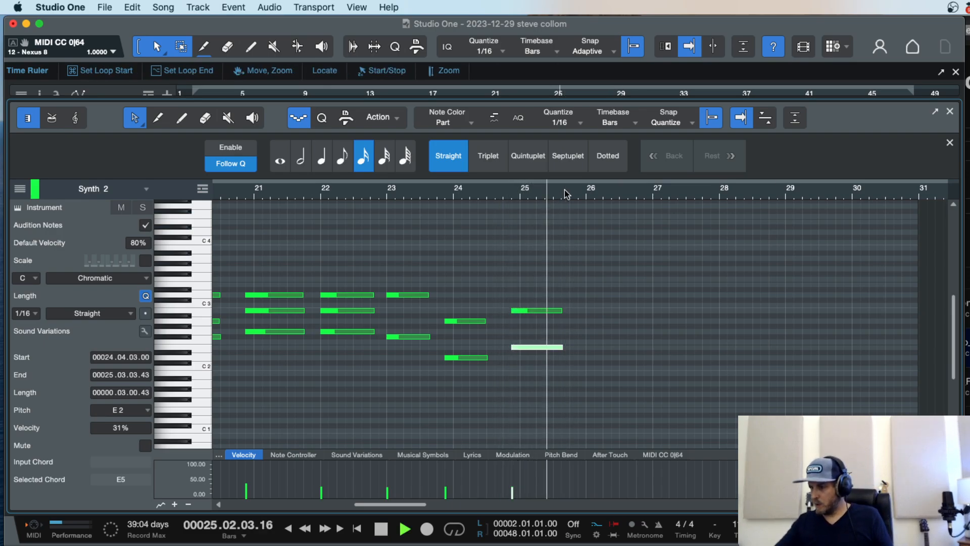
pyautogui.press('space')
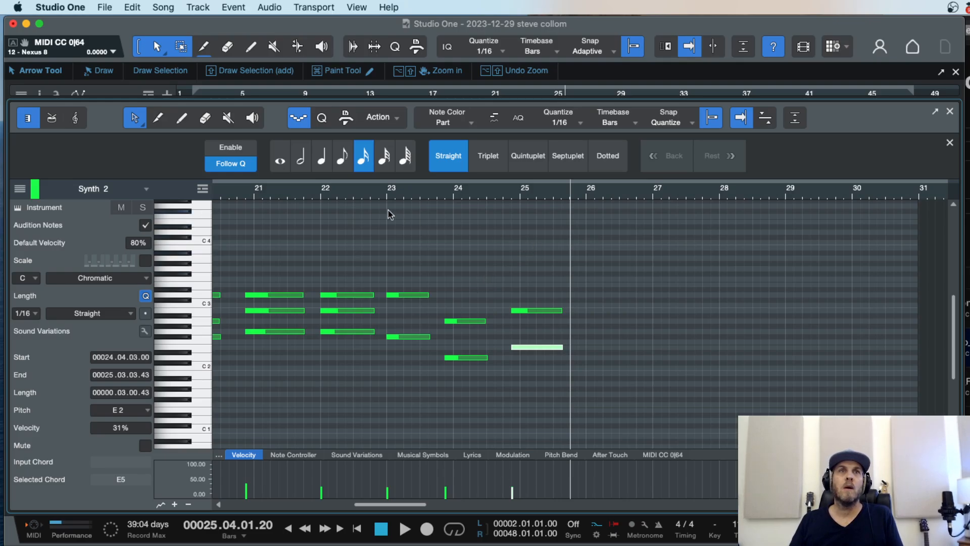
pyautogui.click(360, 191)
pyautogui.press('space')
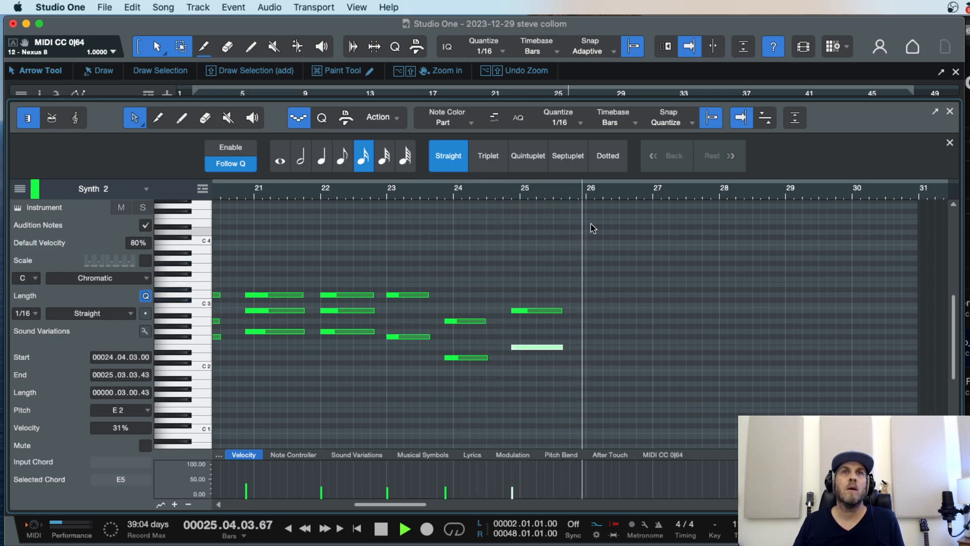
pyautogui.press('space')
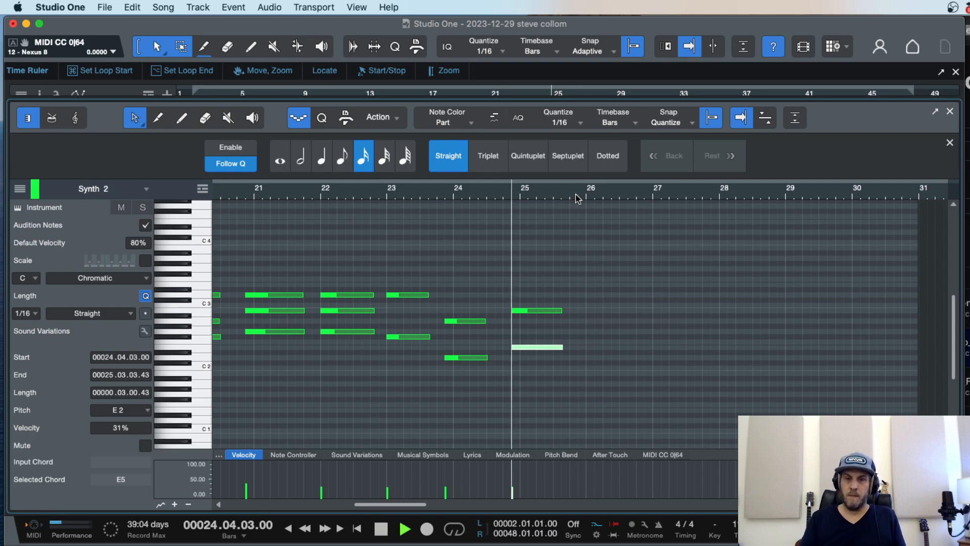
# Step: Record a new chord take on Synth 2, punching in just before bar 26 while the song plays
pyautogui.press('space')
pyautogui.press('KP_Multiply')
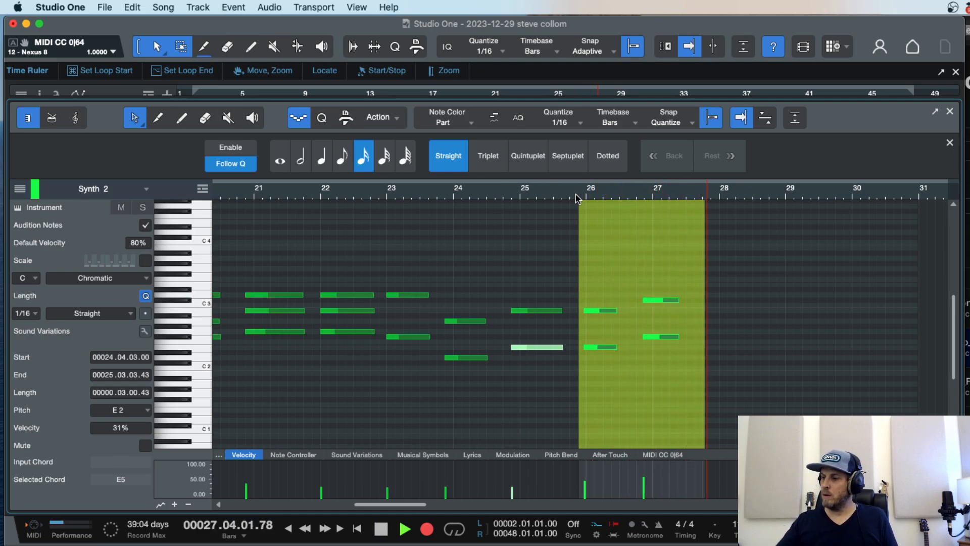
pyautogui.press('space')
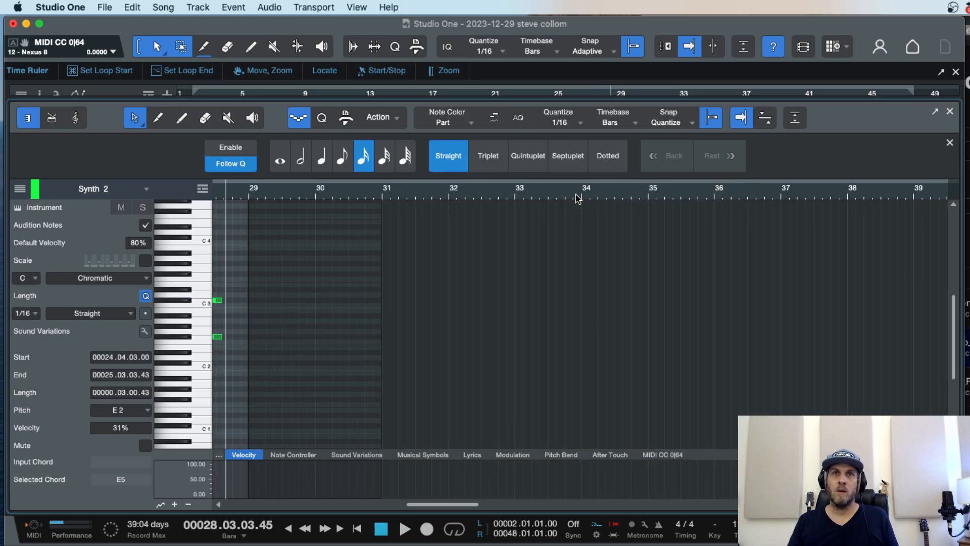
# Step: Review the newly recorded Synth 2 notes after bar 25 and undo the recording
pyautogui.press('w')
pyautogui.press('w')
pyautogui.hscroll(-5, 431, 290)
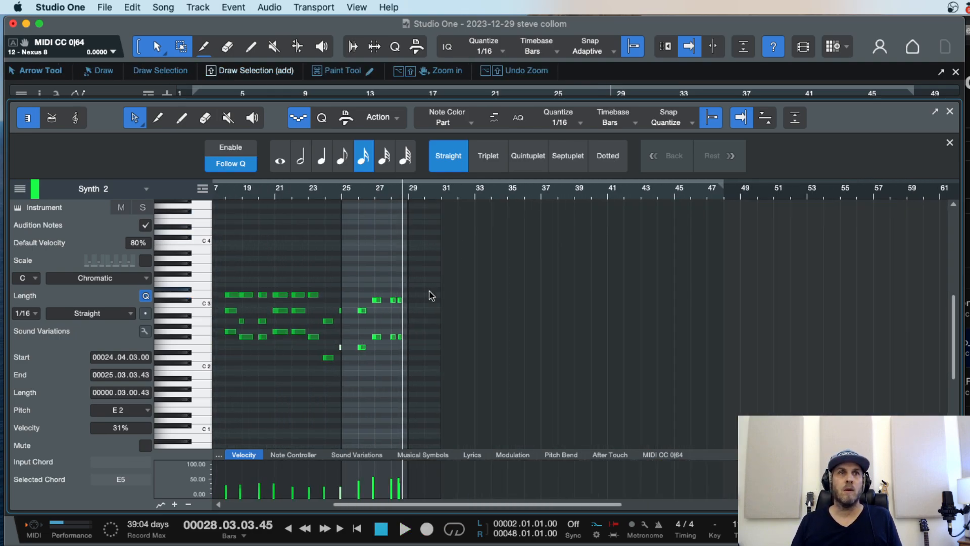
pyautogui.hscroll(-3, 431, 291)
pyautogui.press('e')
pyautogui.press('e')
pyautogui.press('super+z')
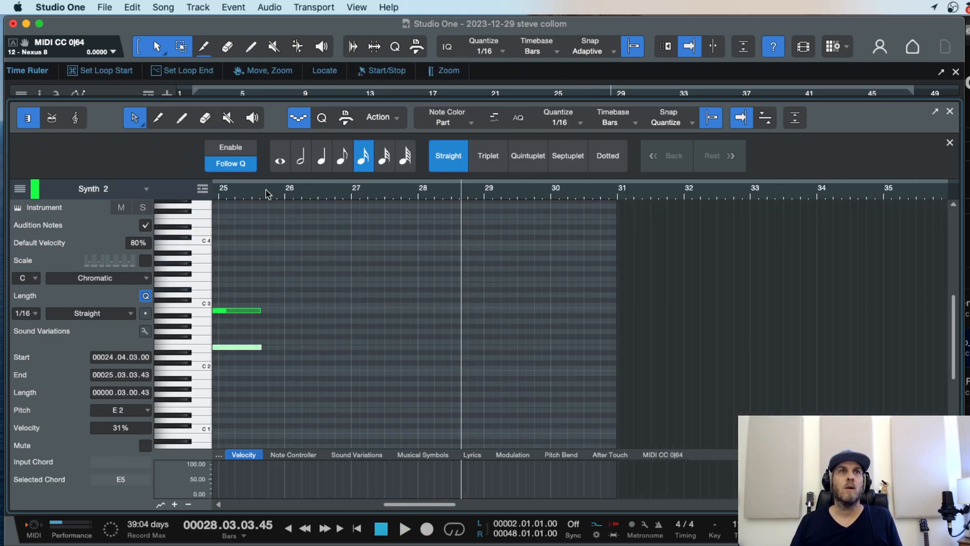
# Step: Record another Synth 2 take from just before bar 26 through bar 29, and undo it
pyautogui.press('space')
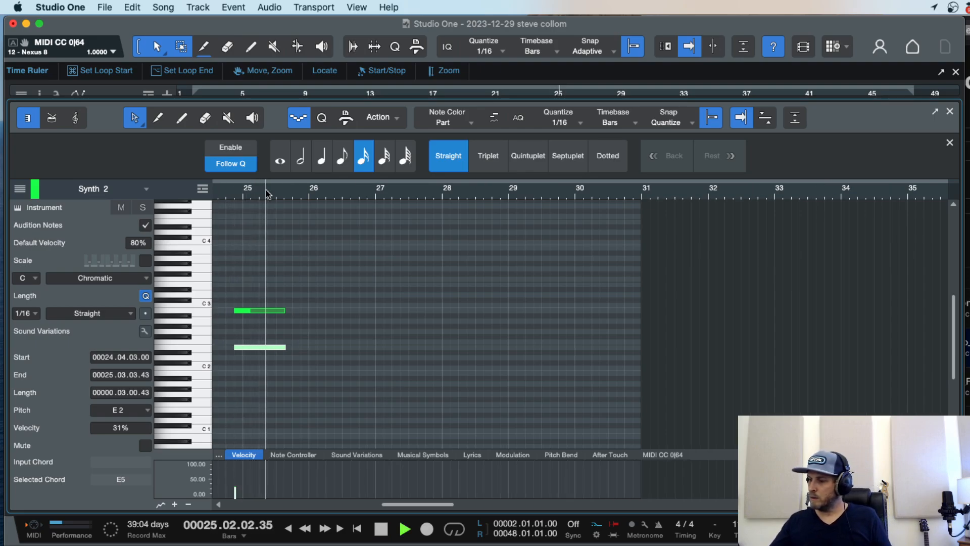
pyautogui.press('KP_Multiply')
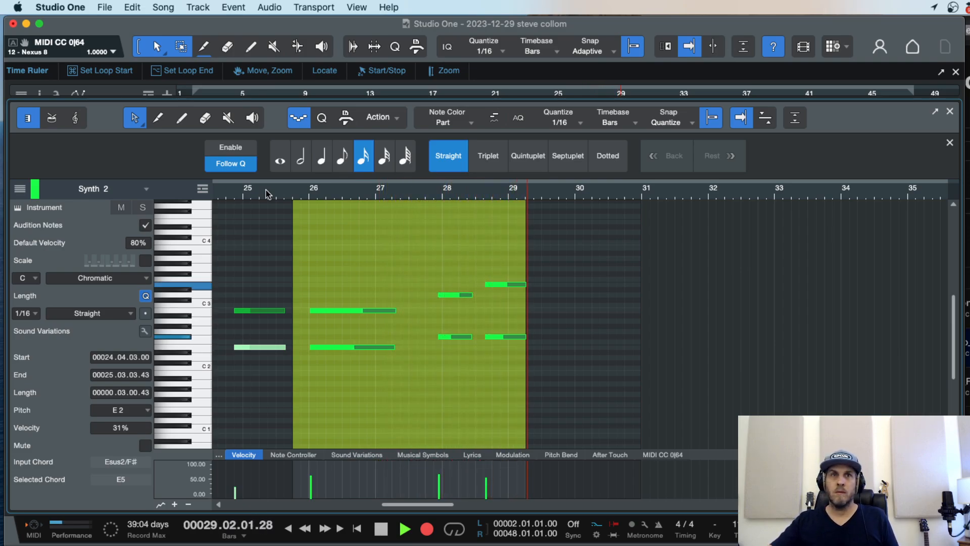
pyautogui.press('space')
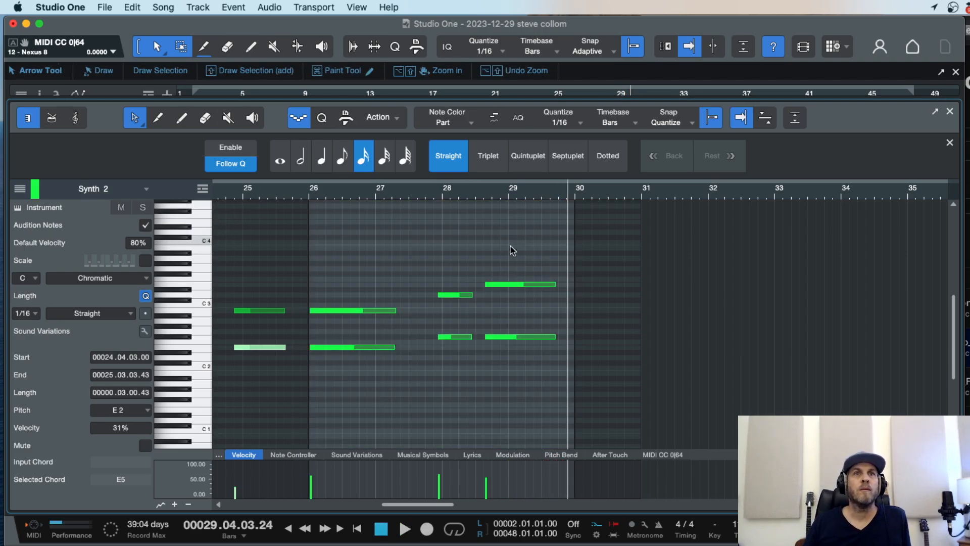
pyautogui.press('super+z')
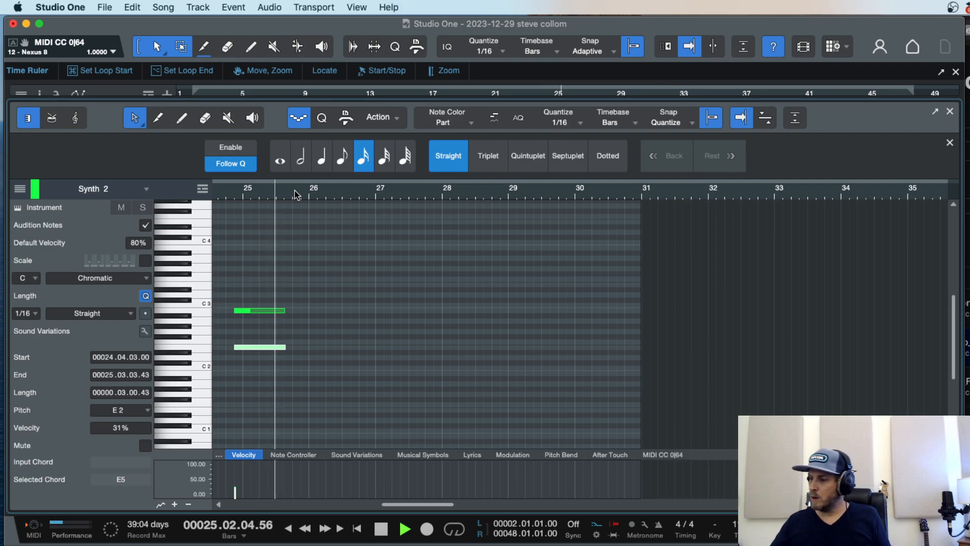
# Step: Record a further Synth 2 take with chords in bars 26 and 28, stopping at the end of bar 29
pyautogui.press('KP_Multiply')
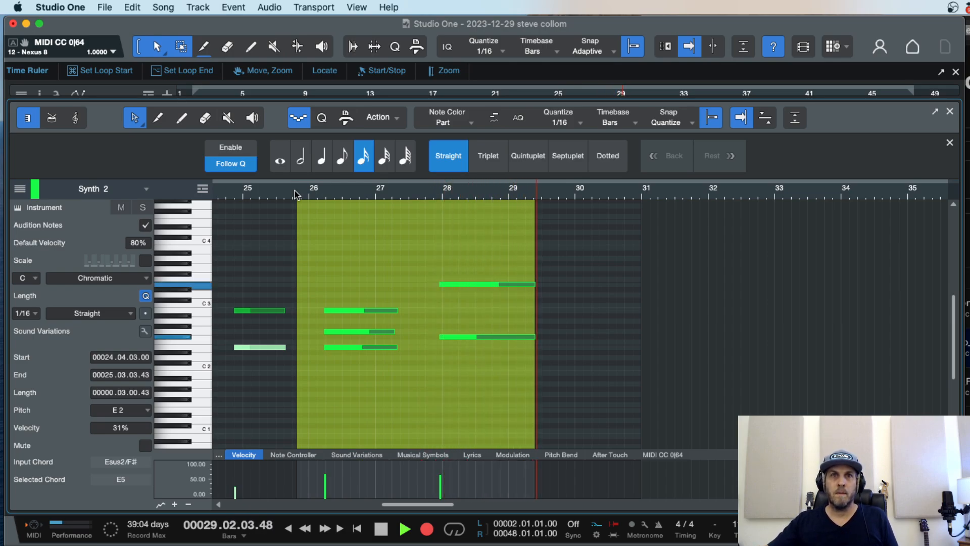
pyautogui.press('space')
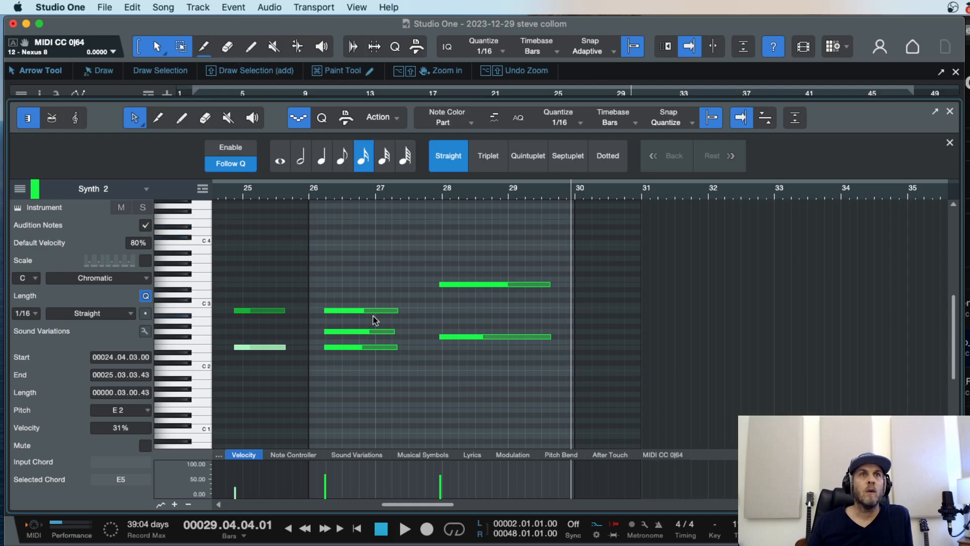
# Step: Align the first recorded chord to the start of bar 26 and delete its G2 note
pyautogui.moveTo(353, 260); pyautogui.dragTo(313, 350)
pyautogui.click(331, 320)
pyautogui.click(329, 332)
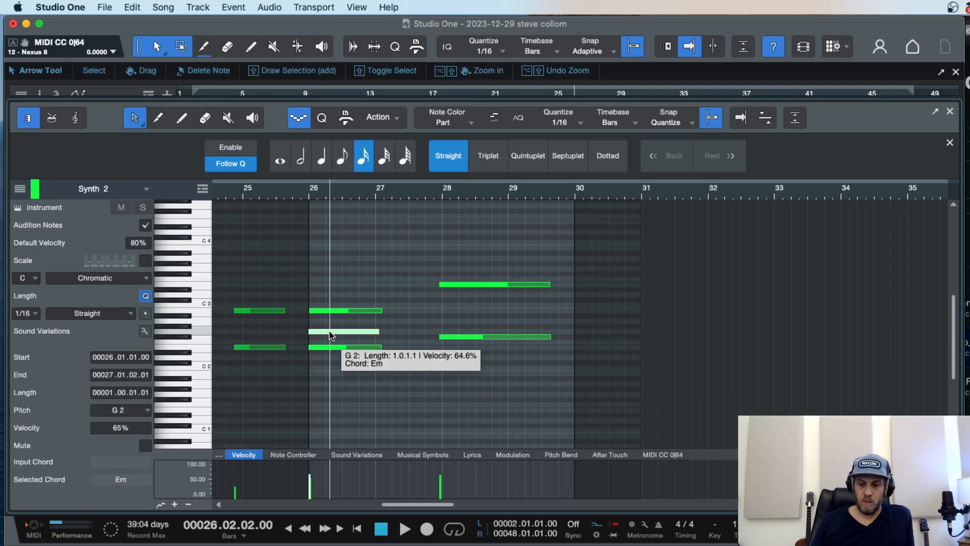
pyautogui.press('Delete')
# Step: Play the edited Synth 2 take from just before bar 26 to check the chord
pyautogui.click(289, 194)
pyautogui.press('e')
pyautogui.press('space')
pyautogui.press('w')
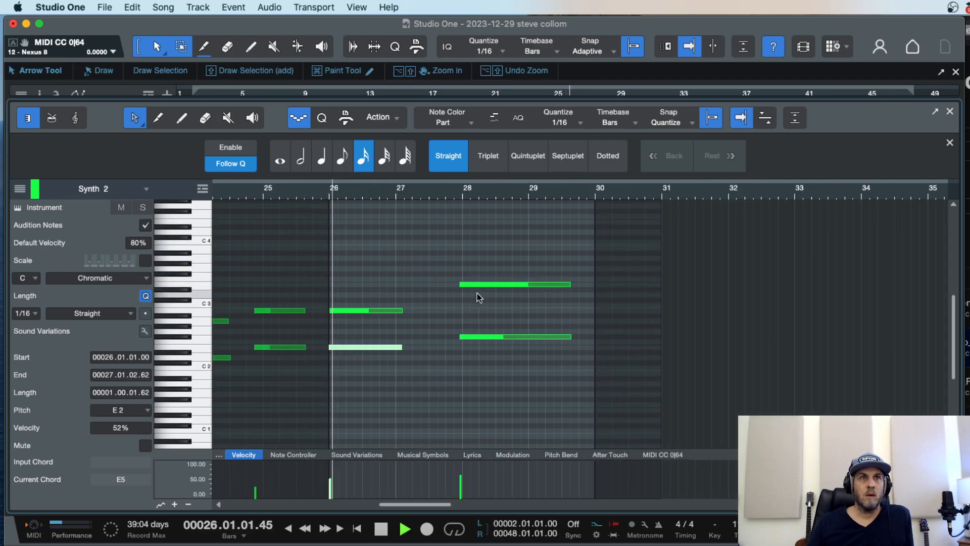
pyautogui.press('w')
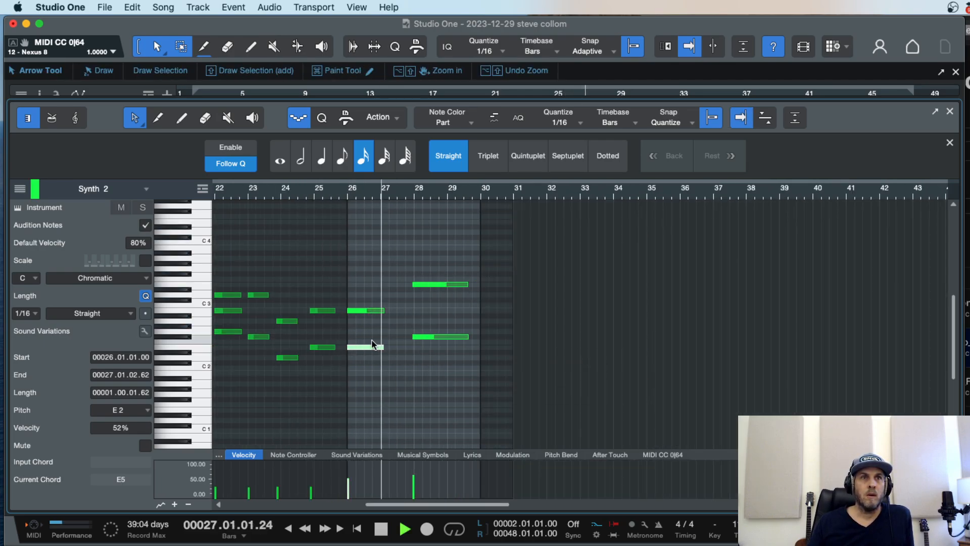
pyautogui.press('space')
# Step: Delete all the recorded Synth 2 notes in bars 26 to 29
pyautogui.moveTo(362, 277); pyautogui.dragTo(353, 348)
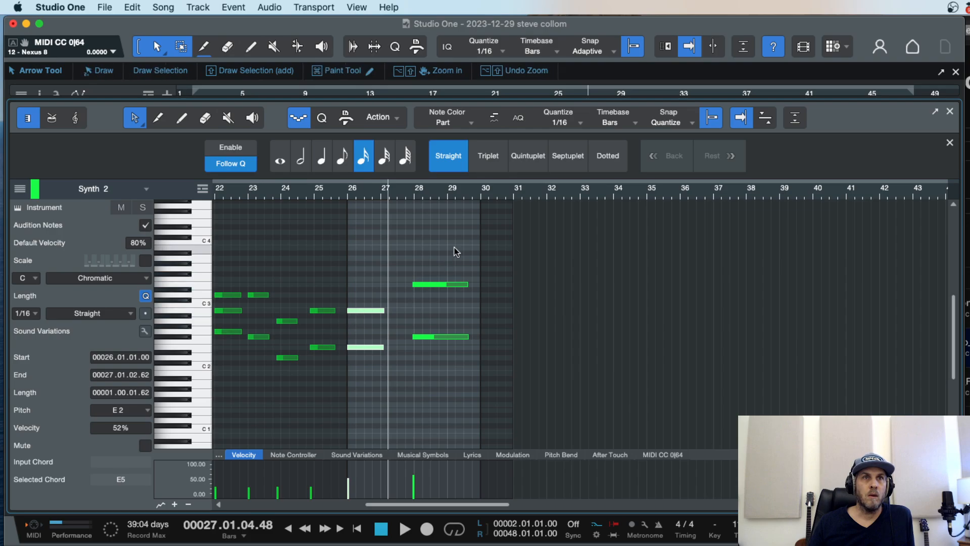
pyautogui.moveTo(455, 240); pyautogui.dragTo(364, 360)
pyautogui.press('Delete')
pyautogui.press('w')
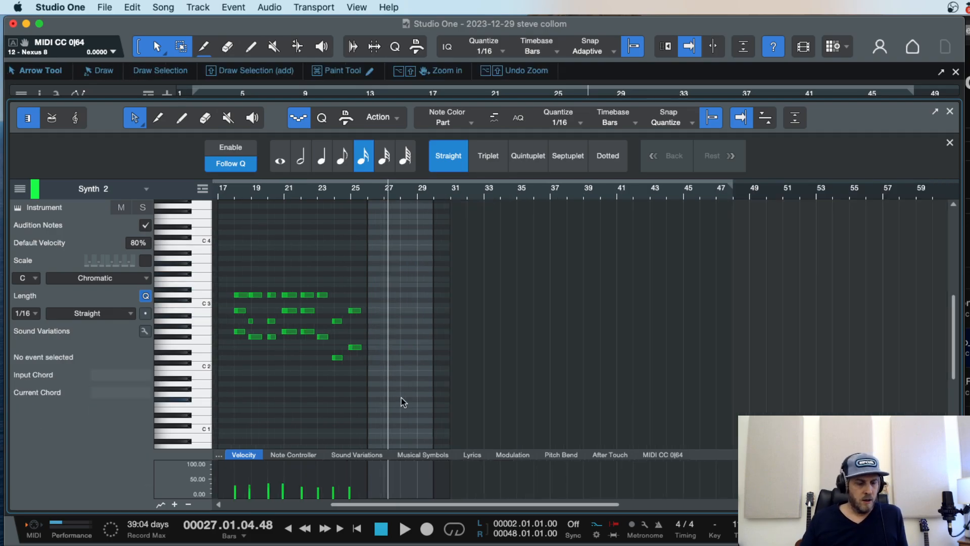
# Step: Open the Synth 1 part on the Bass 2 track for editing and listen to bars 27 to 28
pyautogui.press('F2')
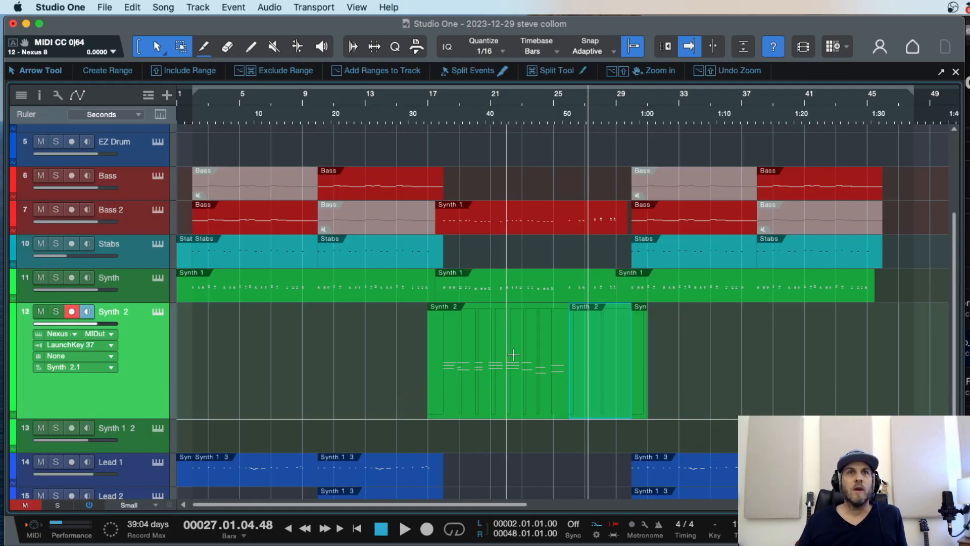
pyautogui.doubleClick(598, 230)
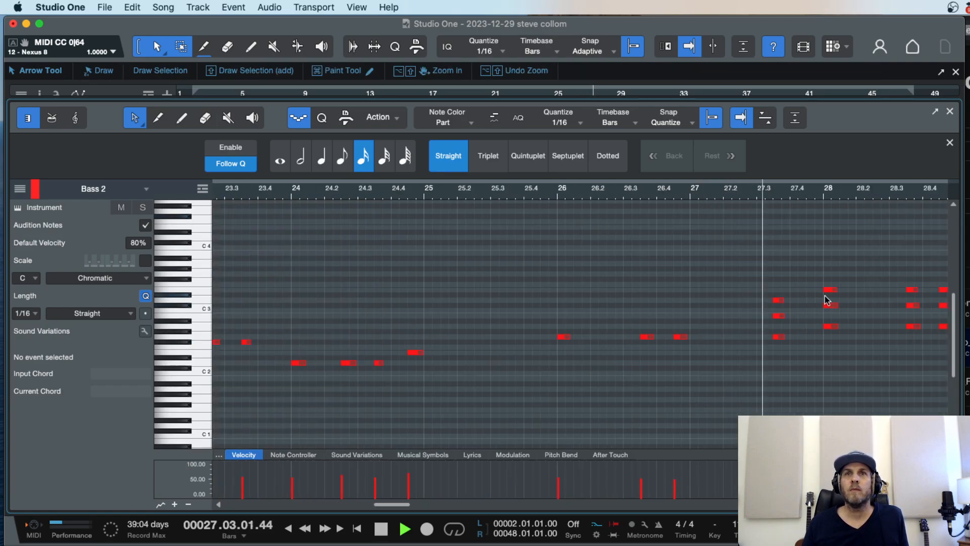
pyautogui.press('space')
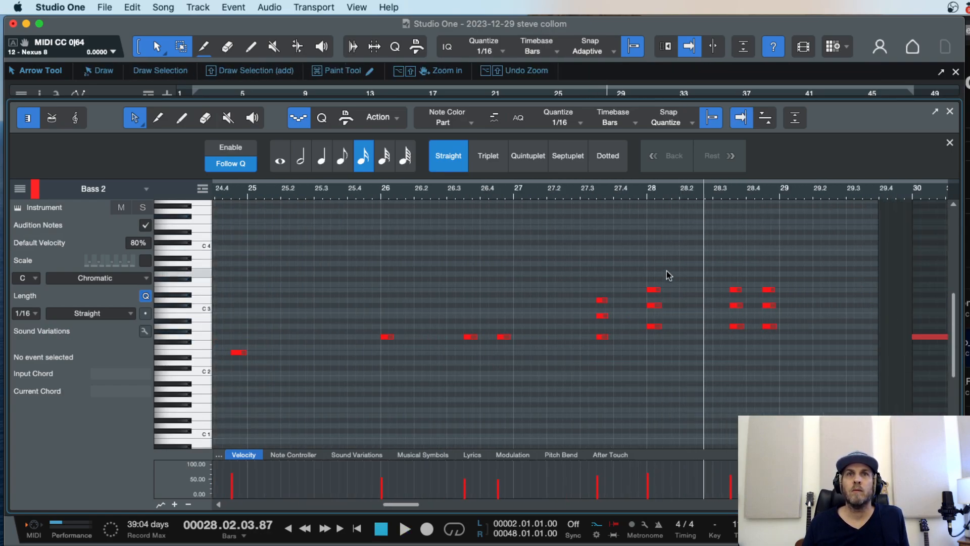
# Step: Examine the pitches of the three-note chords in bars 27 and 28 of the Bass 2 part, highlighting all notes of the same pitch
pyautogui.moveTo(655, 256); pyautogui.dragTo(649, 346)
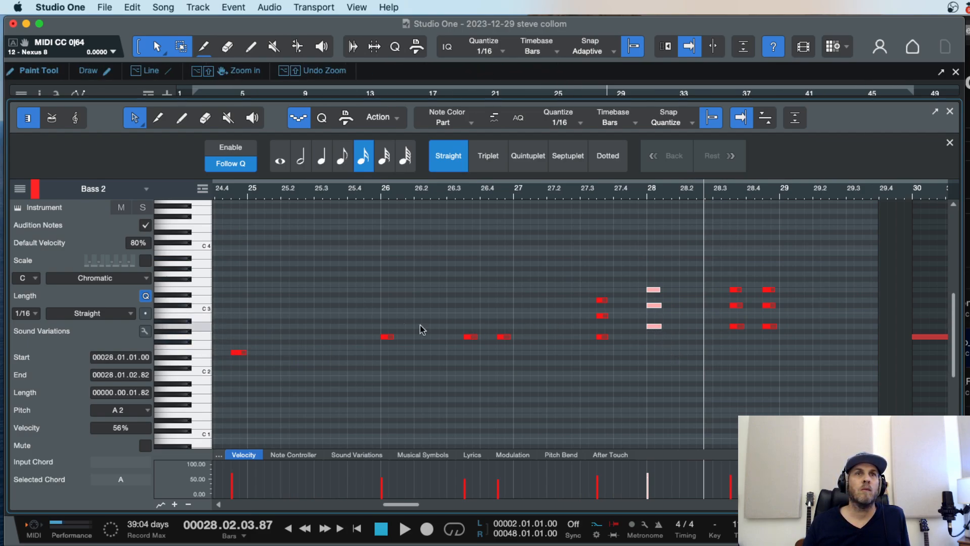
pyautogui.click(600, 326)
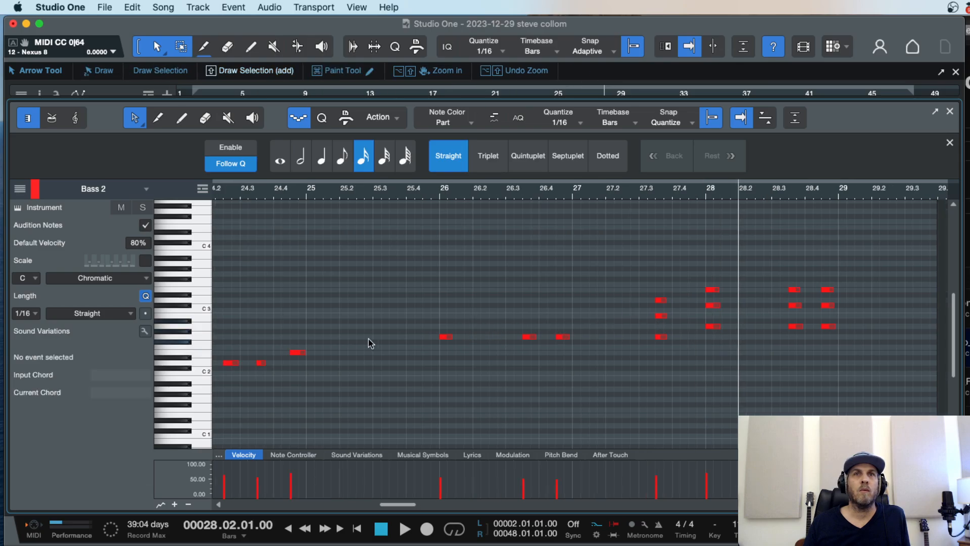
pyautogui.hscroll(10, 369, 339)
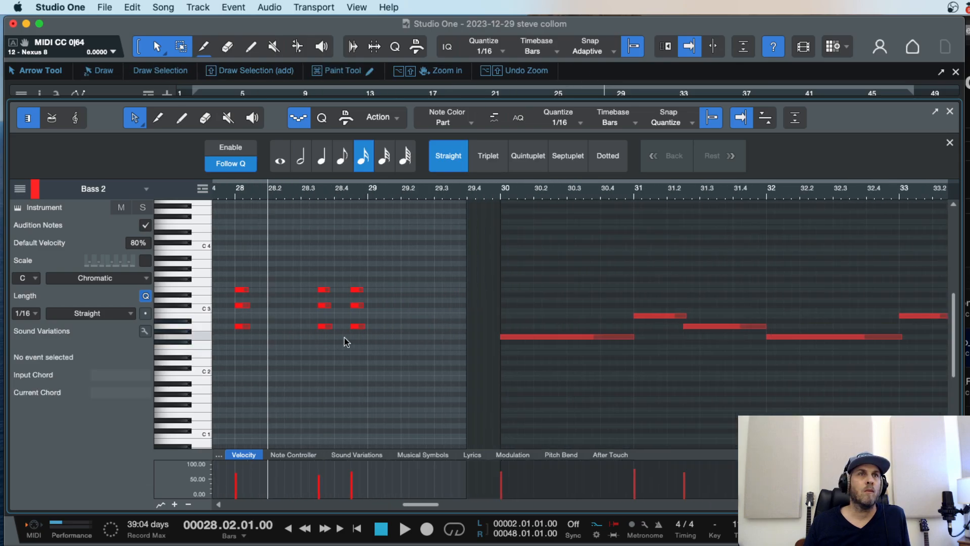
pyautogui.keyDown('super'); pyautogui.click(198, 326); pyautogui.keyUp('super')
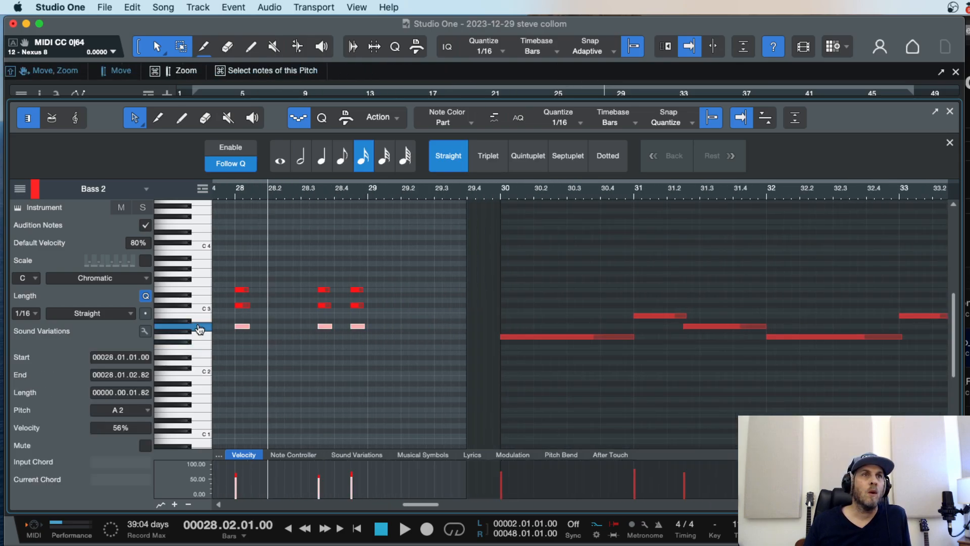
pyautogui.keyDown('super'); pyautogui.click(202, 299); pyautogui.keyUp('super')
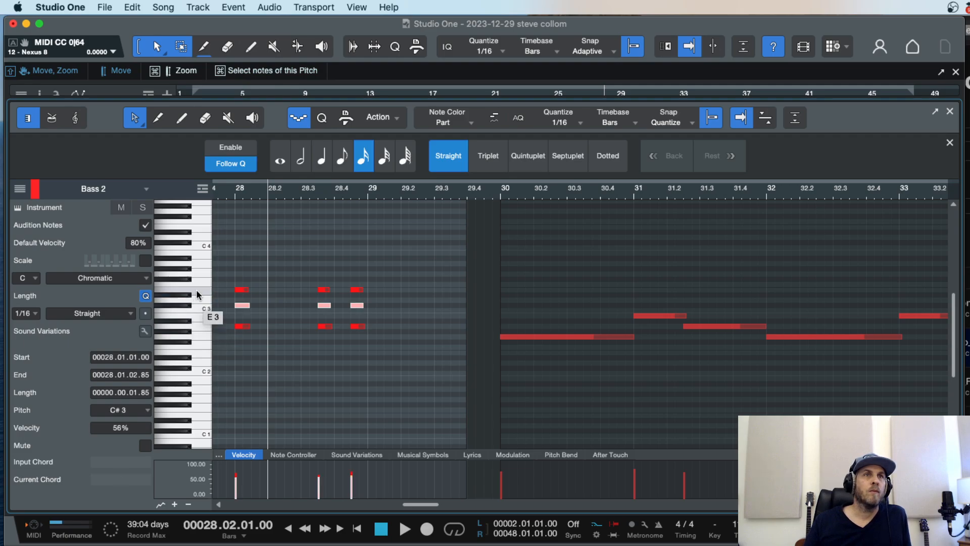
pyautogui.keyDown('super'); pyautogui.click(180, 304); pyautogui.keyUp('super')
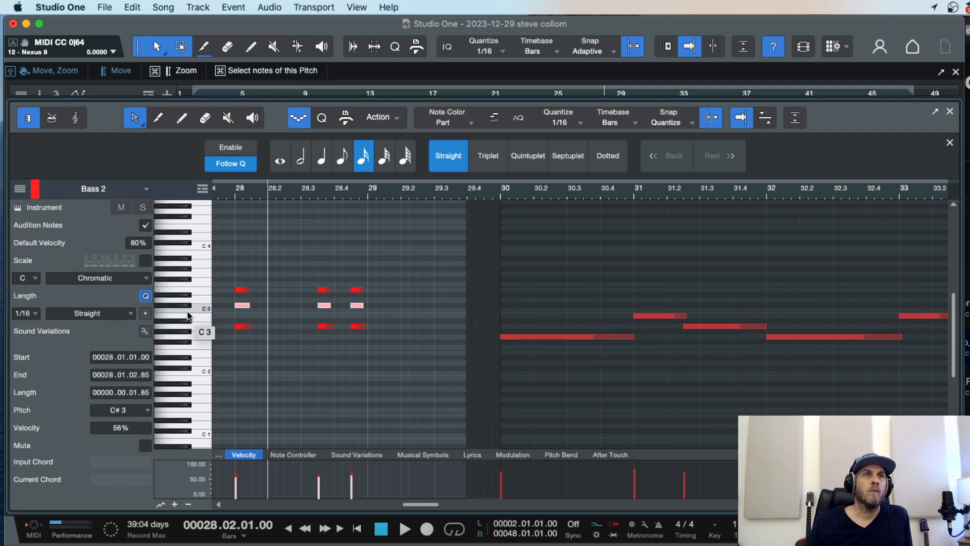
pyautogui.keyDown('super'); pyautogui.click(197, 328); pyautogui.keyUp('super')
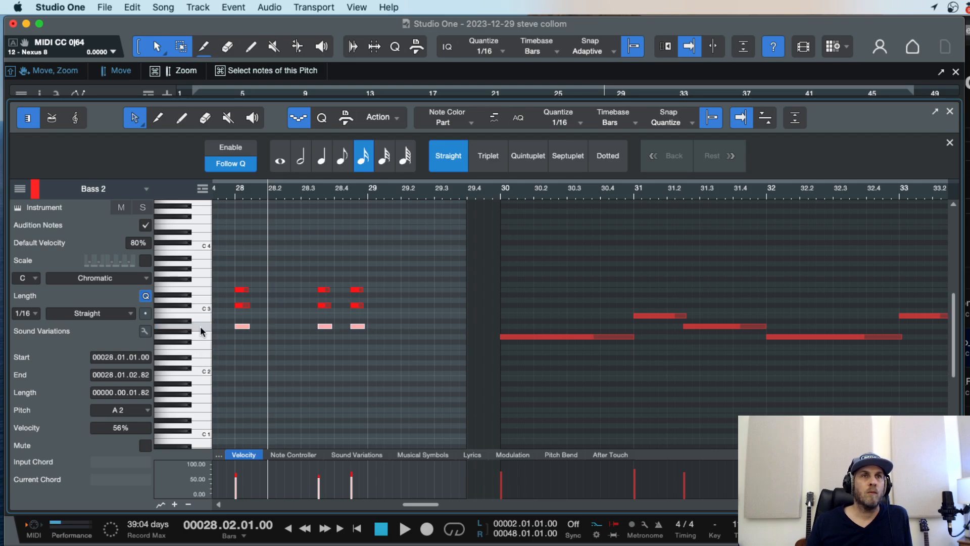
pyautogui.hscroll(-3, 283, 334)
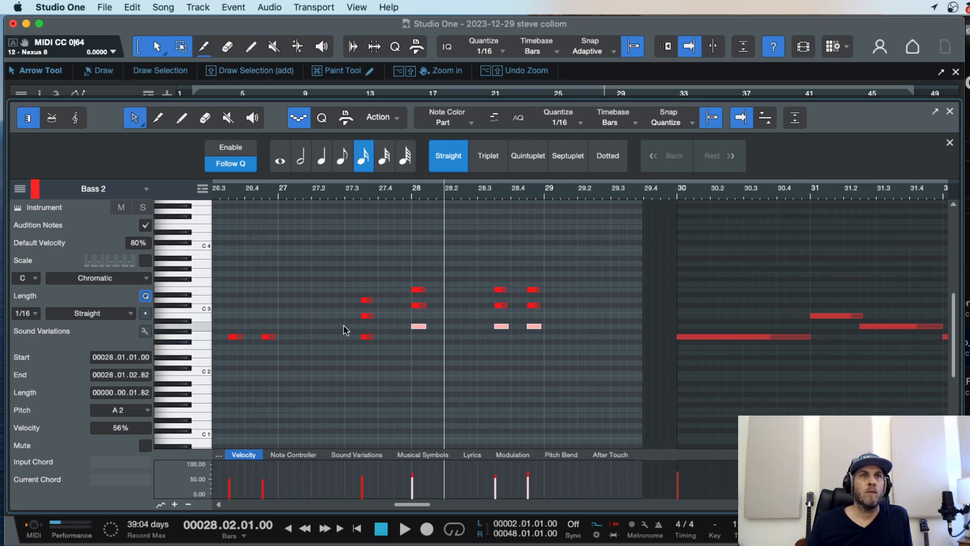
pyautogui.hscroll(2, 249, 336)
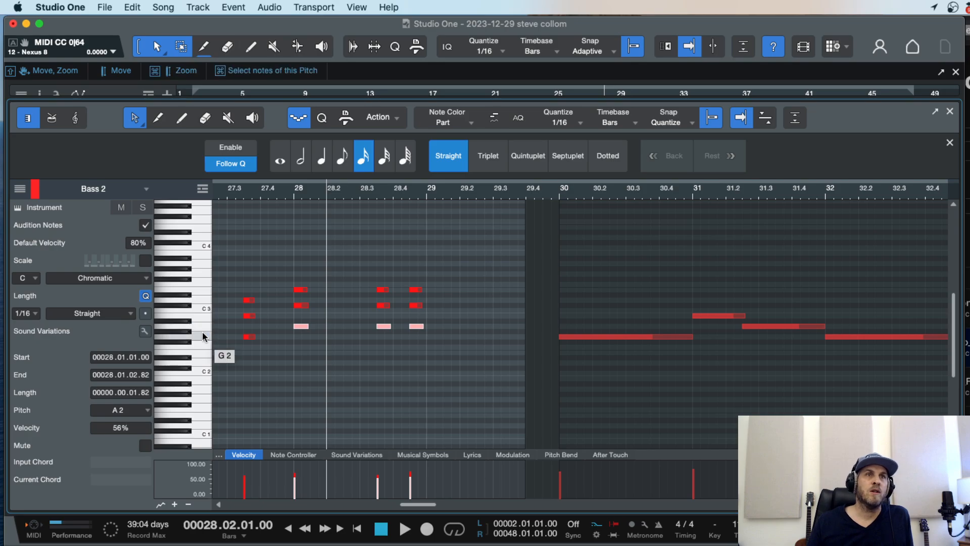
pyautogui.hscroll(-3, 282, 326)
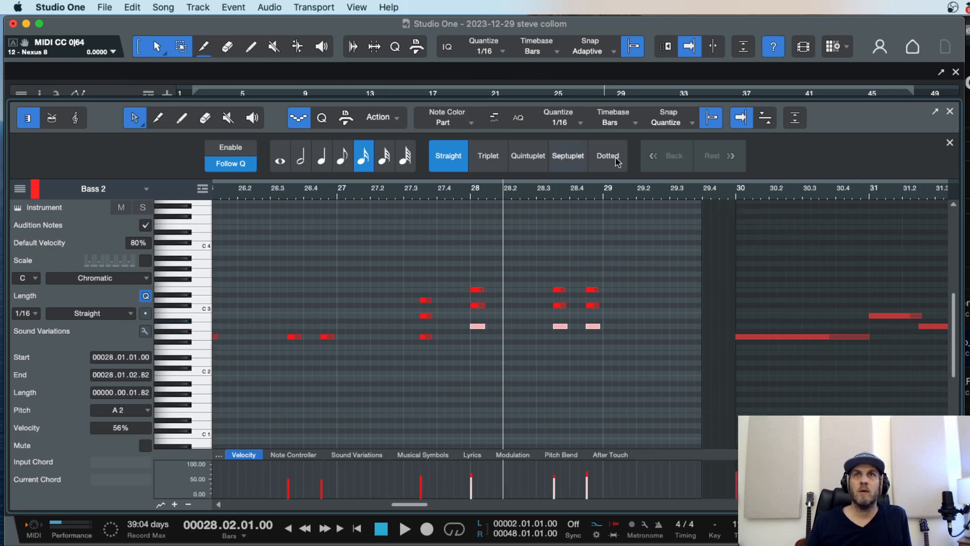
# Step: Return to the arrangement, place the playhead at bar 26, and open the Synth 2 part there for editing
pyautogui.press('F2')
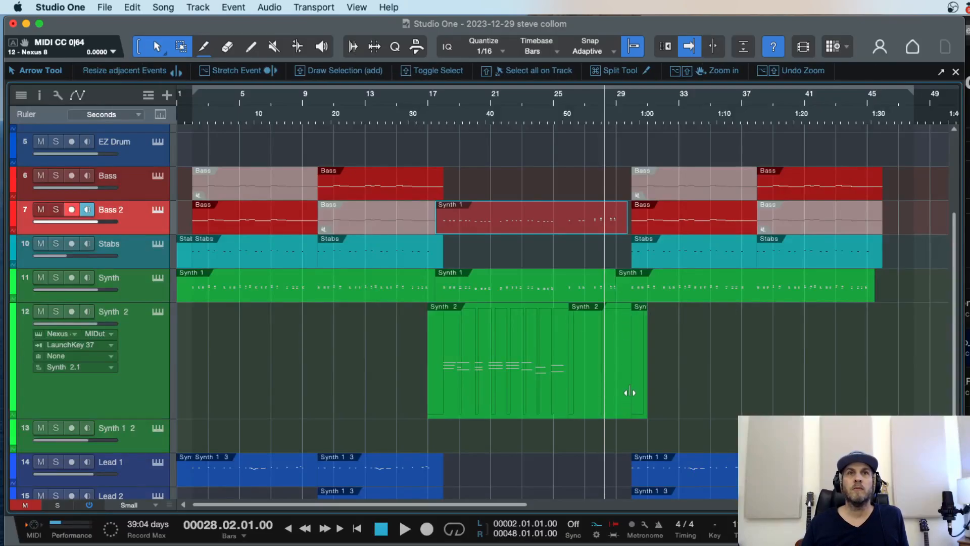
pyautogui.click(569, 107)
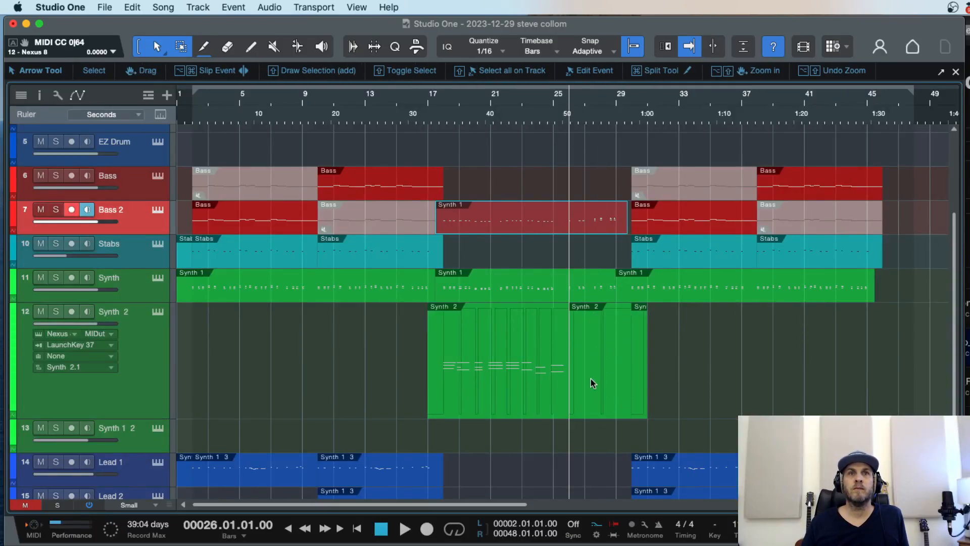
pyautogui.doubleClick(584, 401)
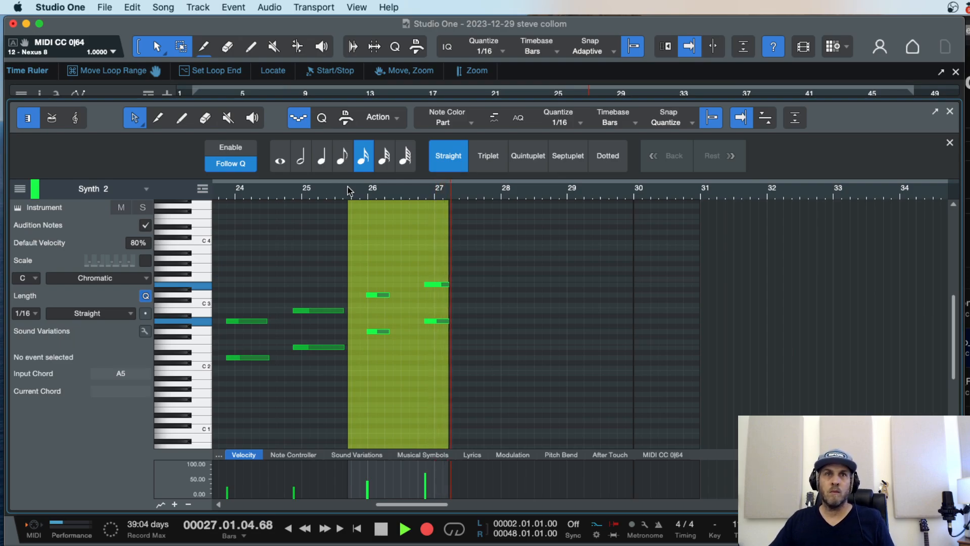
# Step: Try recording short G2–D3 and A2–E3 chords on Synth 2 from just before bar 26, and discard the takes
pyautogui.press('space')
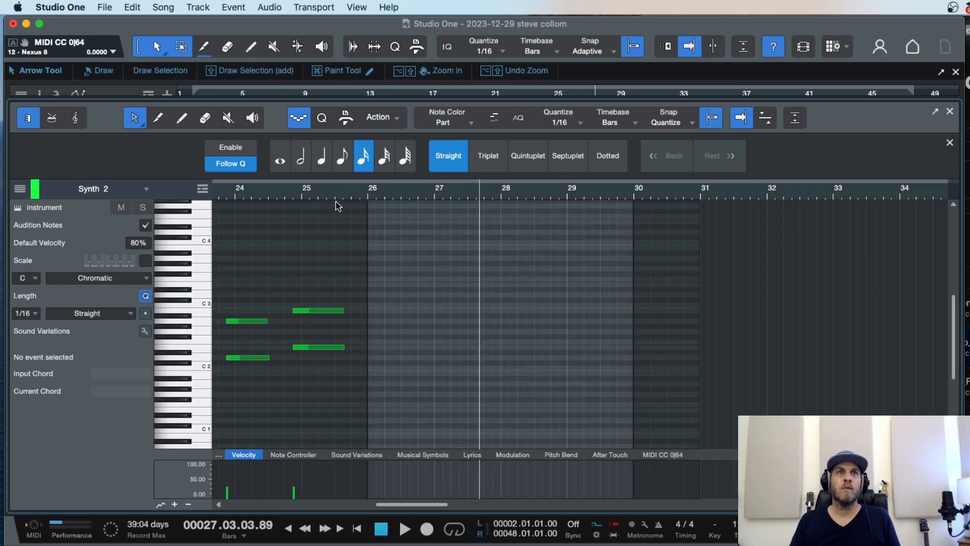
pyautogui.click(339, 190)
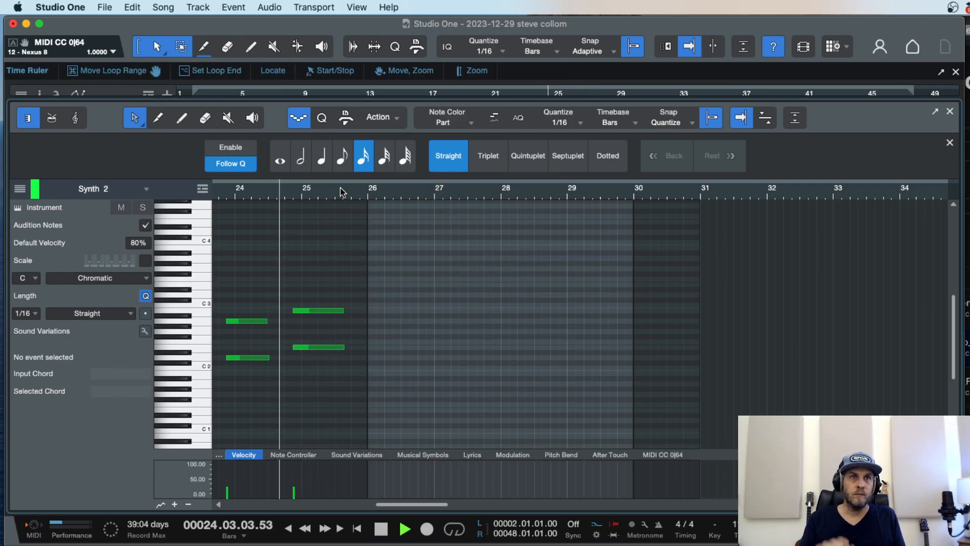
pyautogui.press('KP_Multiply')
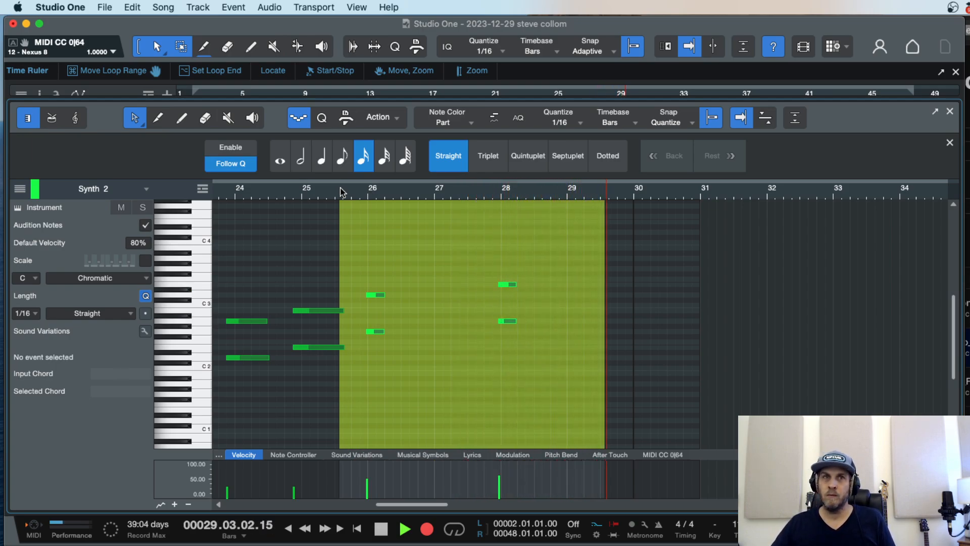
pyautogui.press('space')
pyautogui.press('super+z')
# Step: Record a sustained G2–D3 chord at bar 26 and a sustained A2–E3 chord at bar 28 on Synth 2
pyautogui.click(341, 188)
pyautogui.press('space')
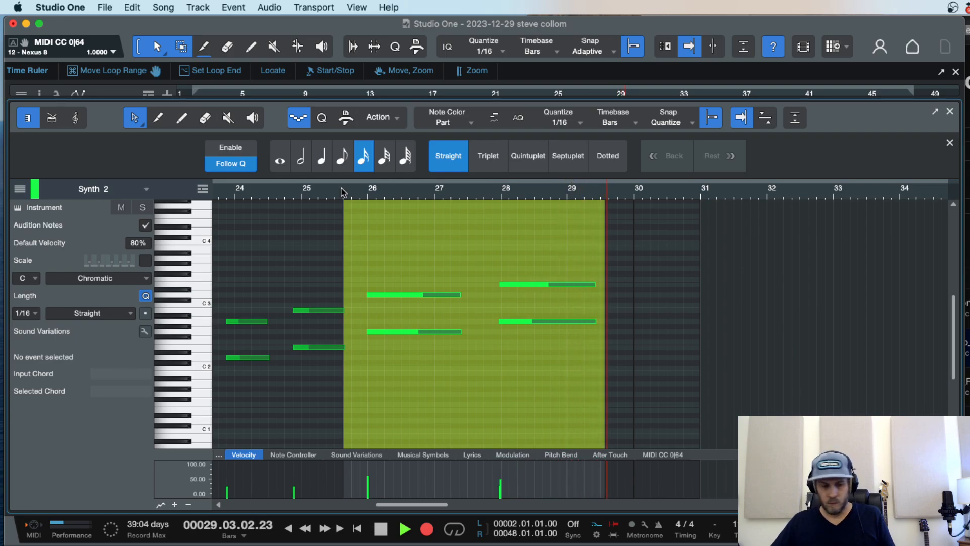
pyautogui.press('w')
pyautogui.press('space')
pyautogui.press('w')
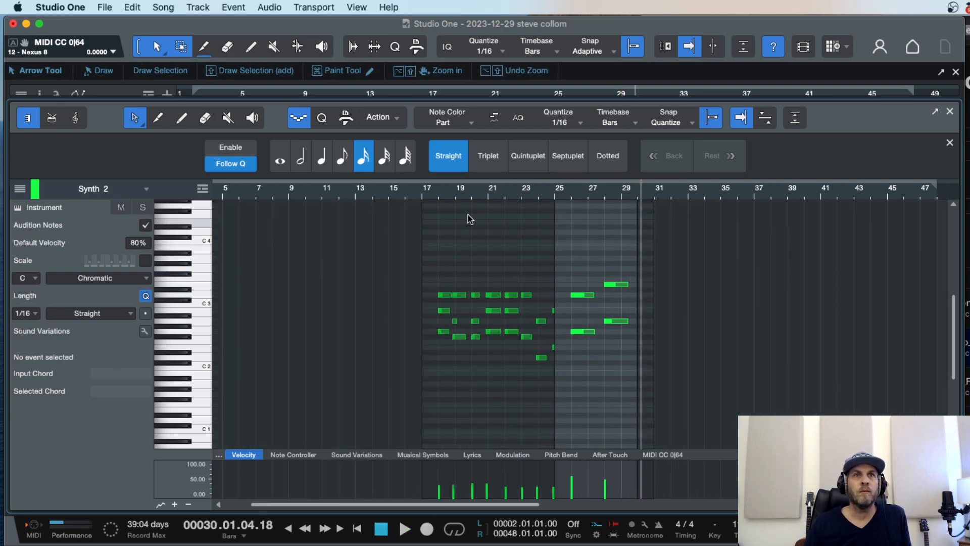
# Step: Play the Synth 2 chords from about bar 18, and return to the arrangement with playback stopped
pyautogui.press('space')
pyautogui.press('e')
pyautogui.press('e')
pyautogui.press('e')
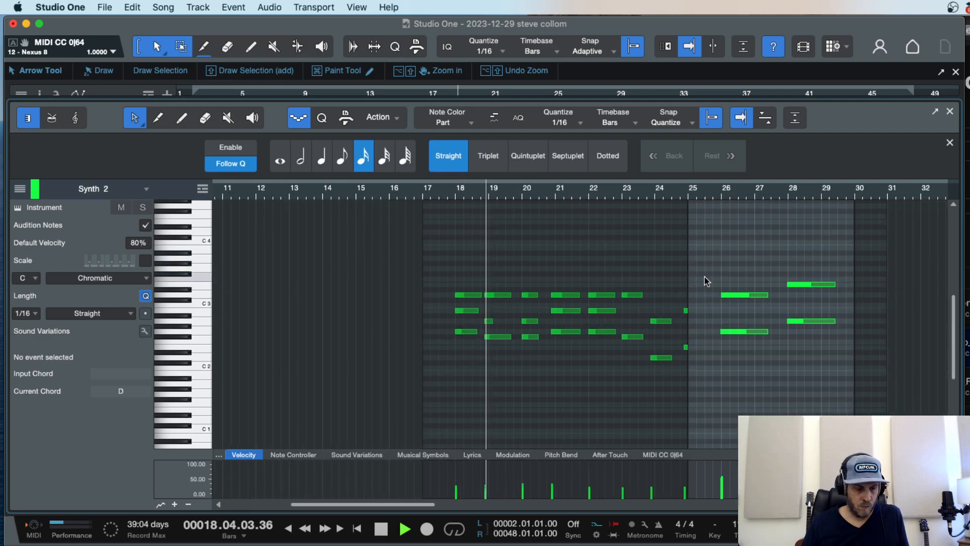
pyautogui.press('F2')
pyautogui.press('space')
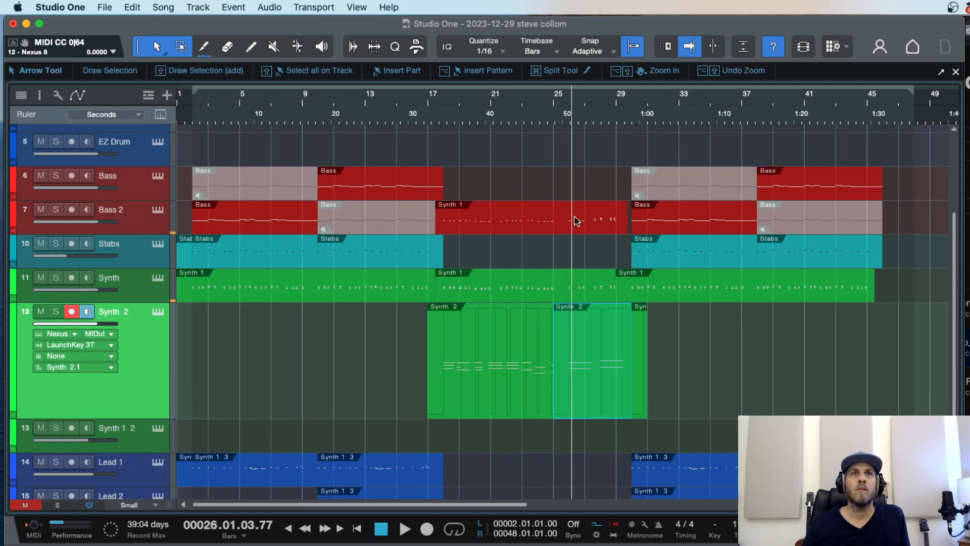
# Step: Trim the new Synth 2 part's start to bar 26 and merge all Synth 2 parts into one while playing from bar 17
pyautogui.moveTo(554, 403); pyautogui.dragTo(565, 403)
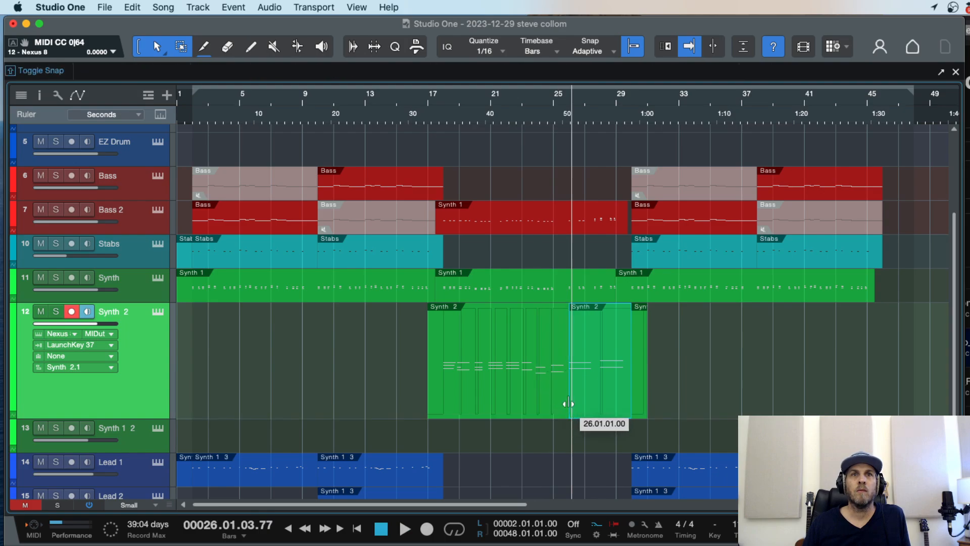
pyautogui.click(433, 111)
pyautogui.press('space')
pyautogui.moveTo(725, 380); pyautogui.dragTo(386, 376)
pyautogui.press('g')
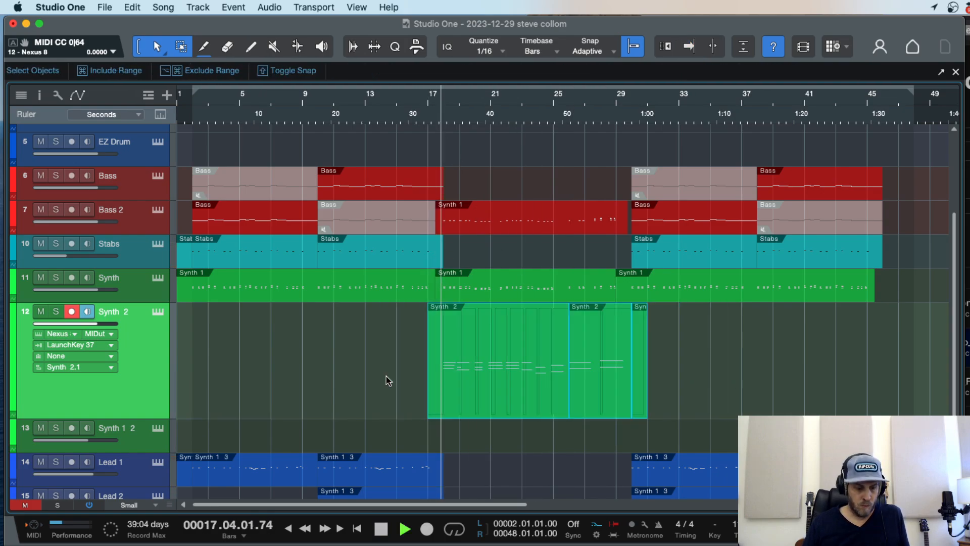
# Step: Open the merged Synth 2 part and extend the short A2 note starting just before bar 19 to a length of 0.3.1.0
pyautogui.doubleClick(466, 416)
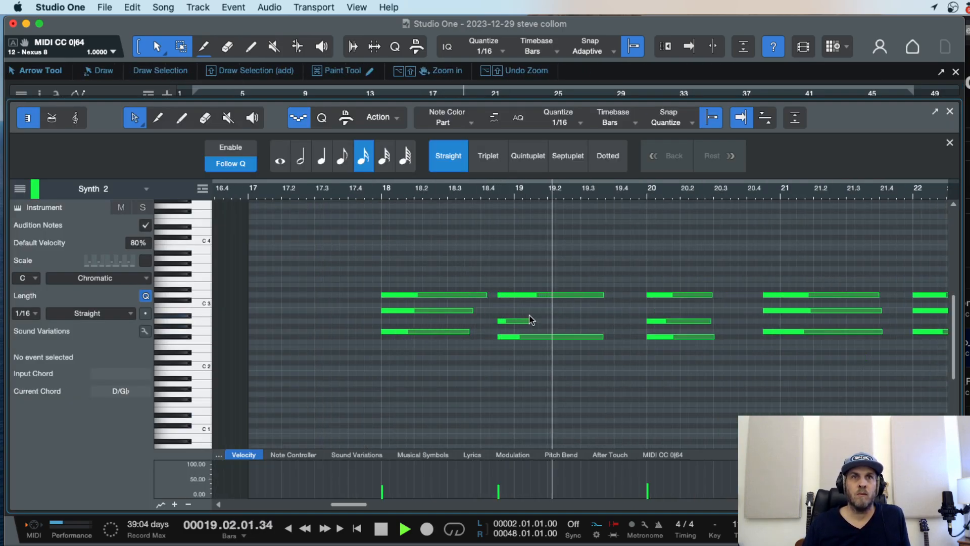
pyautogui.moveTo(530, 321); pyautogui.dragTo(603, 324)
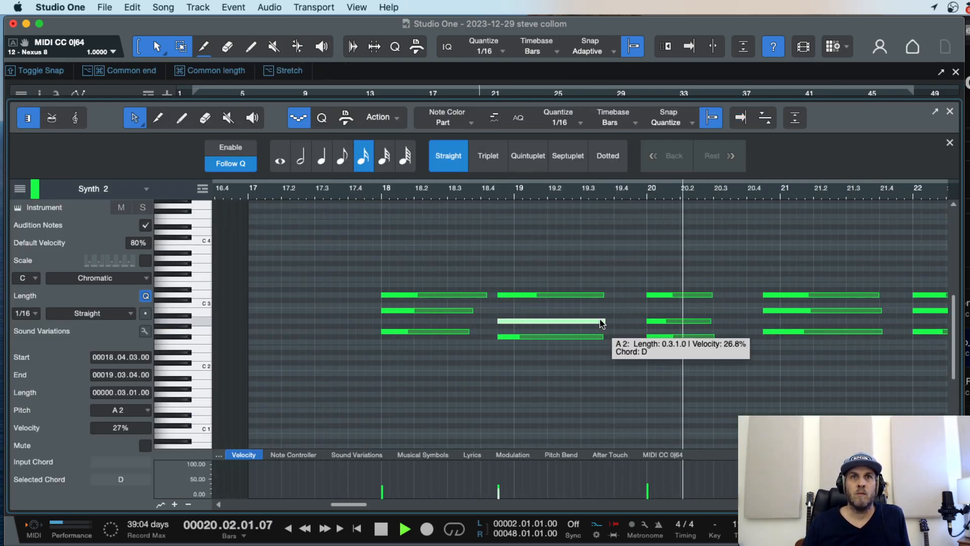
pyautogui.press('w')
# Step: Show the track inspector and lower the Synth 2 volume to -10.8 dB
pyautogui.hscroll(3, 775, 371)
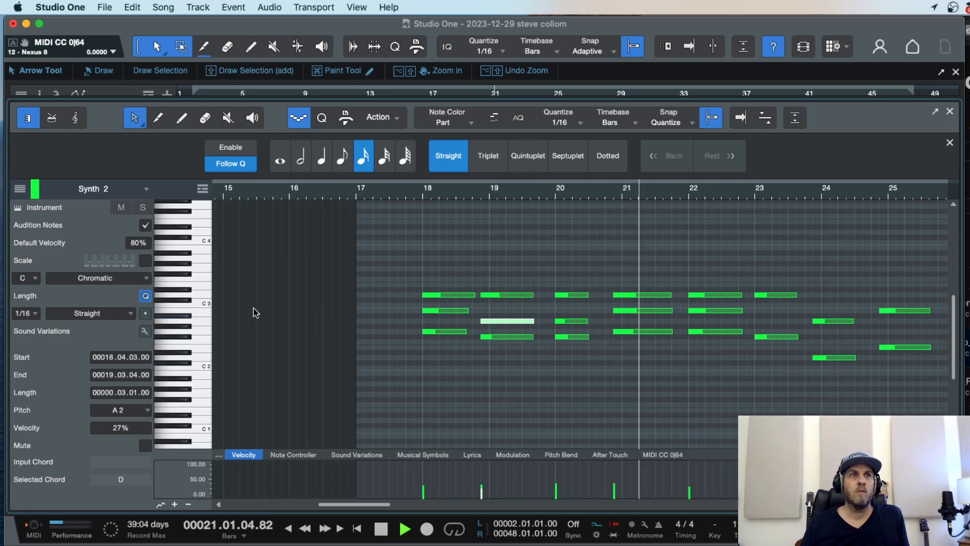
pyautogui.press('F4')
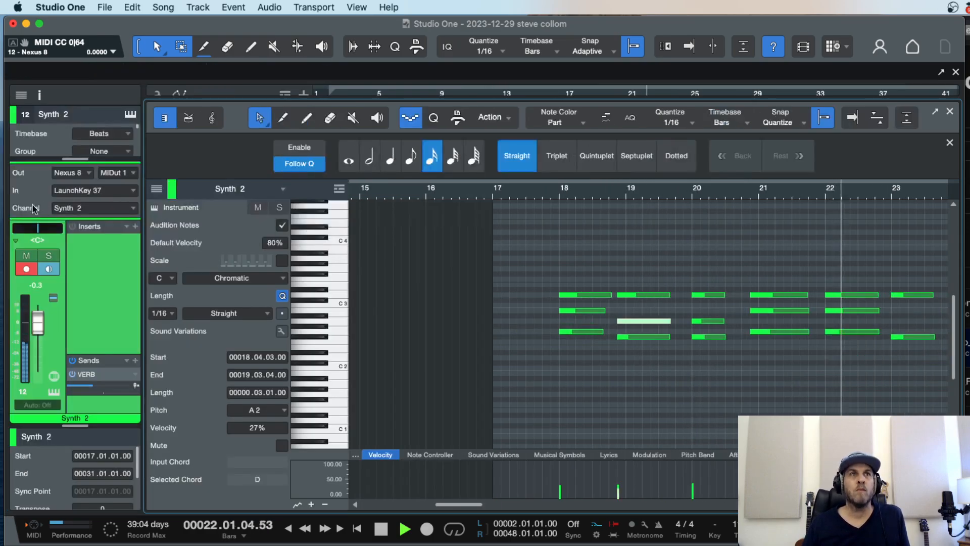
pyautogui.moveTo(38, 322); pyautogui.dragTo(40, 333)
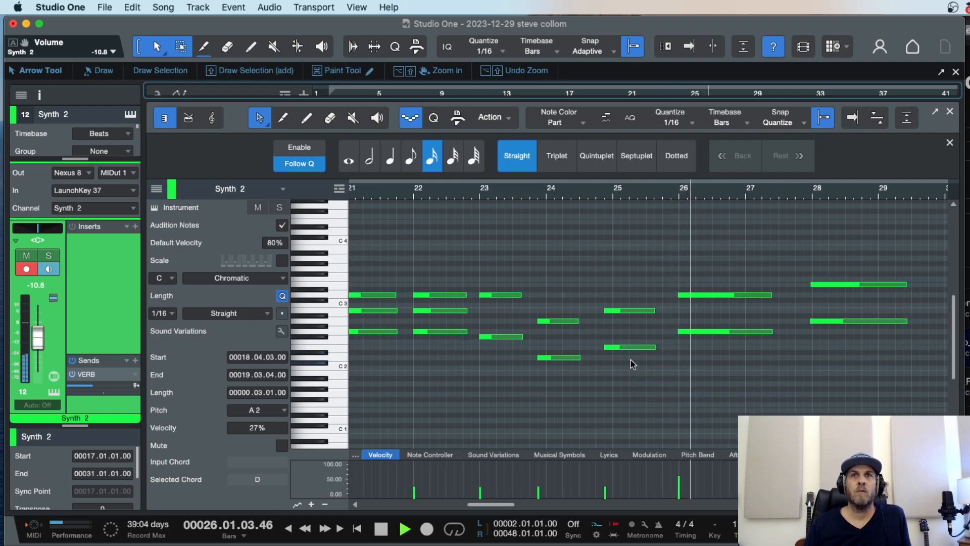
# Step: Quantize the two Synth 2 chords at bars 26 and 28 to the 1/16 grid
pyautogui.moveTo(904, 230); pyautogui.dragTo(715, 351)
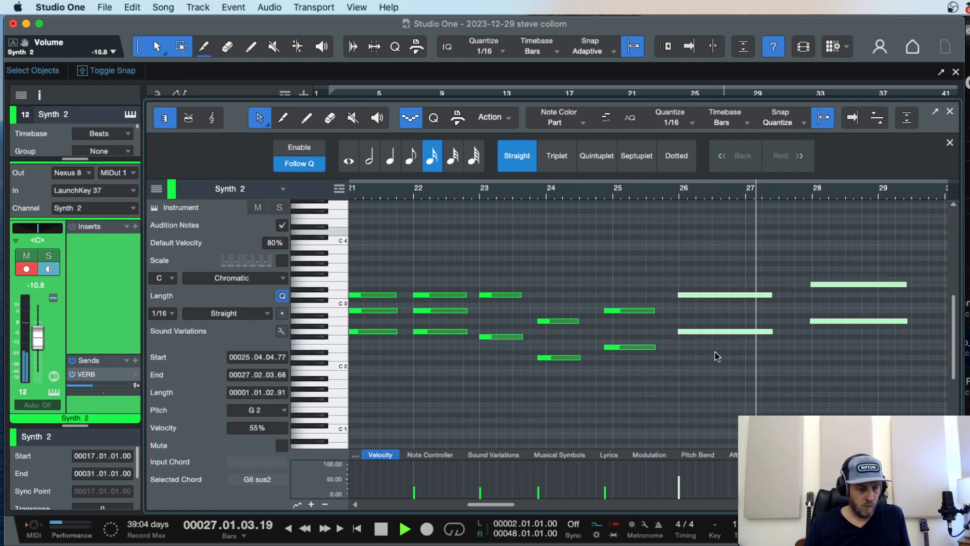
pyautogui.press('q')
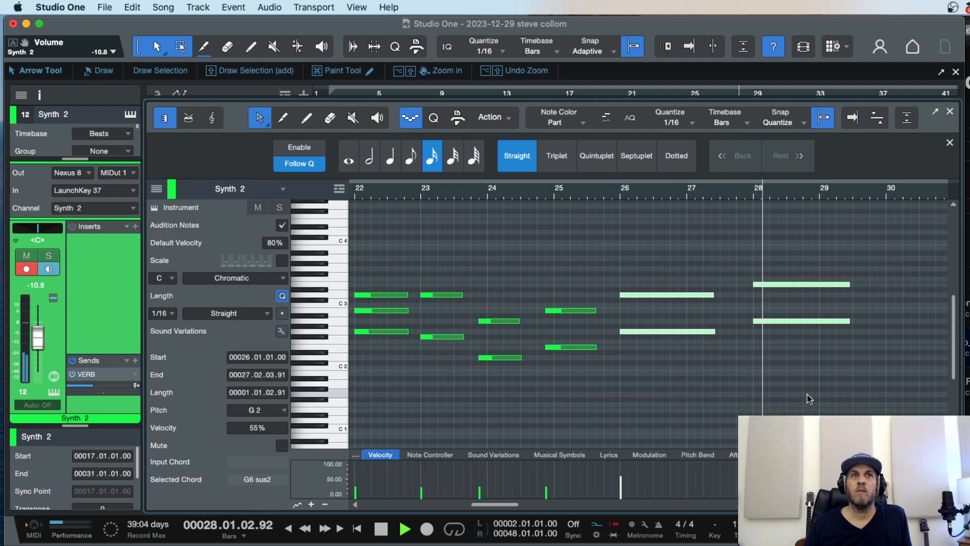
pyautogui.press('w')
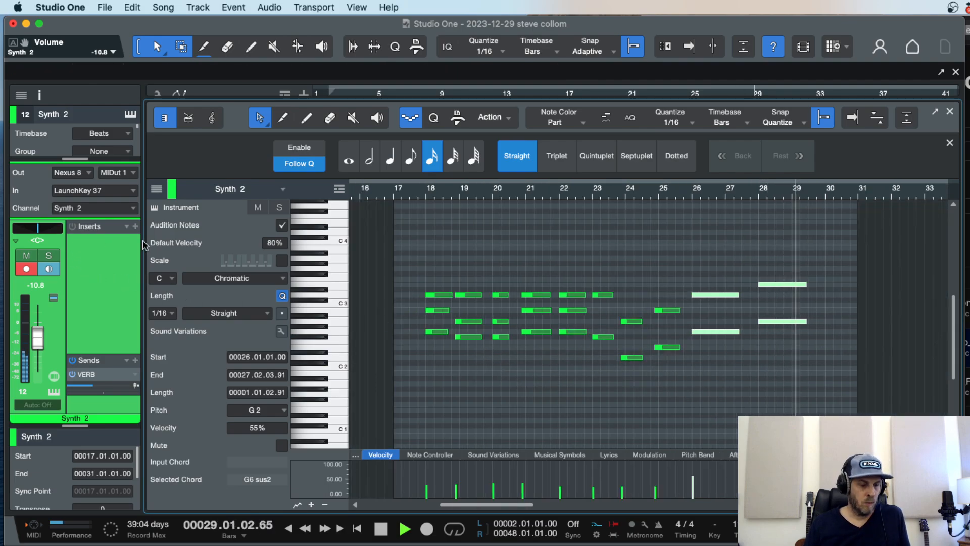
# Step: Return to the arrangement, turn on autoscroll, and stop playback
pyautogui.press('F2')
pyautogui.press('w')
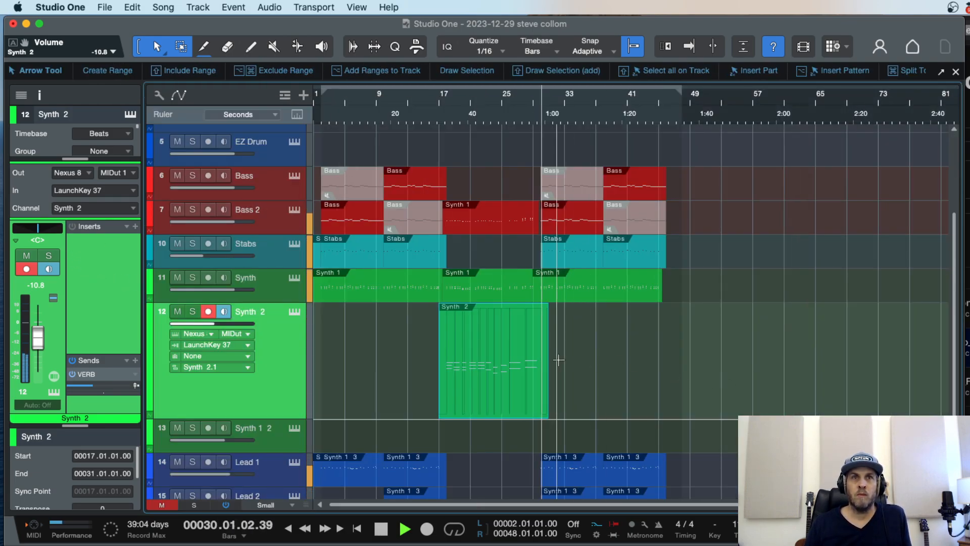
pyautogui.click(689, 46)
pyautogui.press('space')
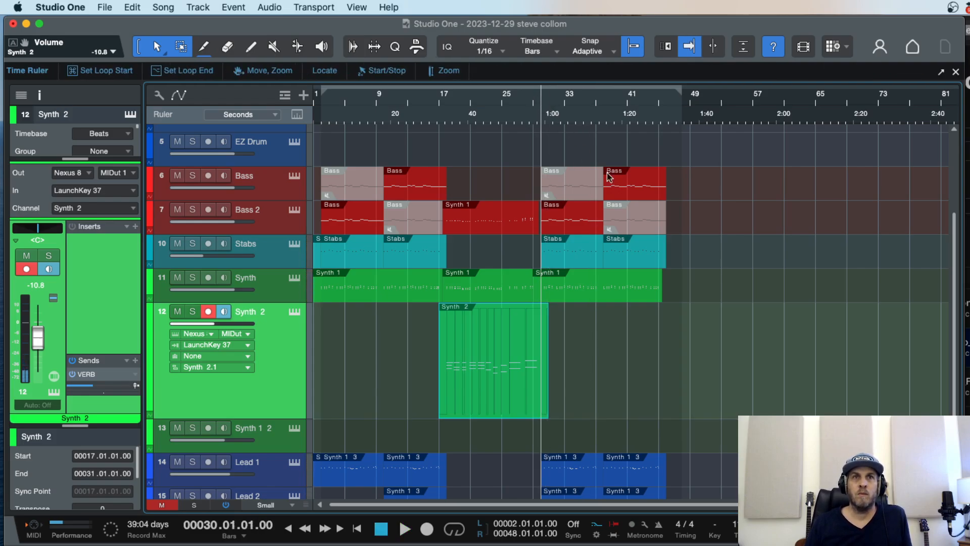
# Step: Split the Synth 2 part at 29.04.01.00, delete the piece after it, and play back the ending
pyautogui.press('e')
pyautogui.press('e')
pyautogui.press('e')
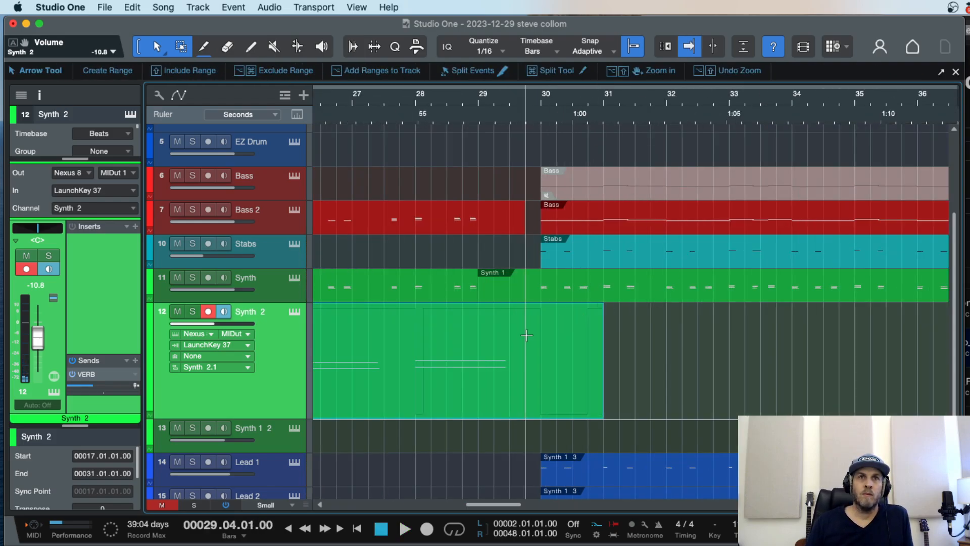
pyautogui.press('super')
pyautogui.press('Delete')
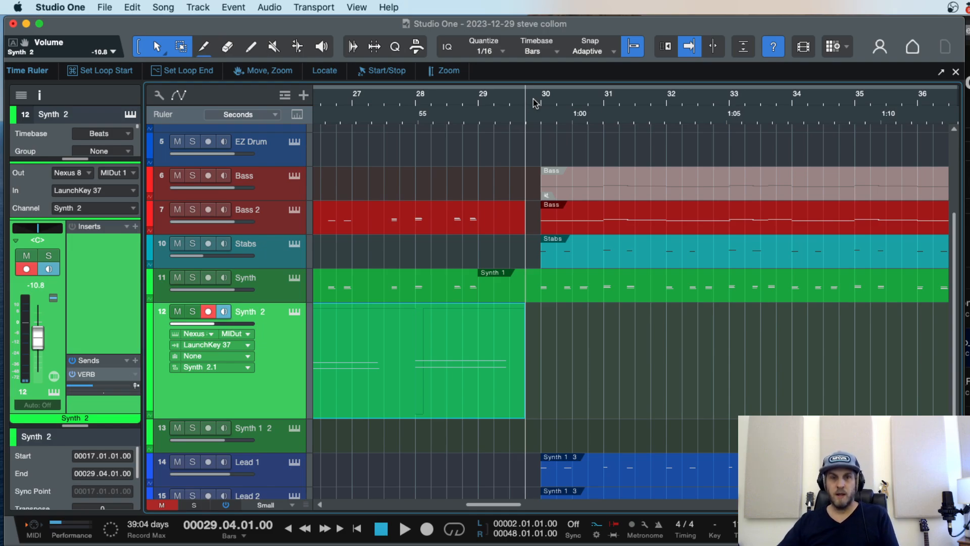
pyautogui.press('space')
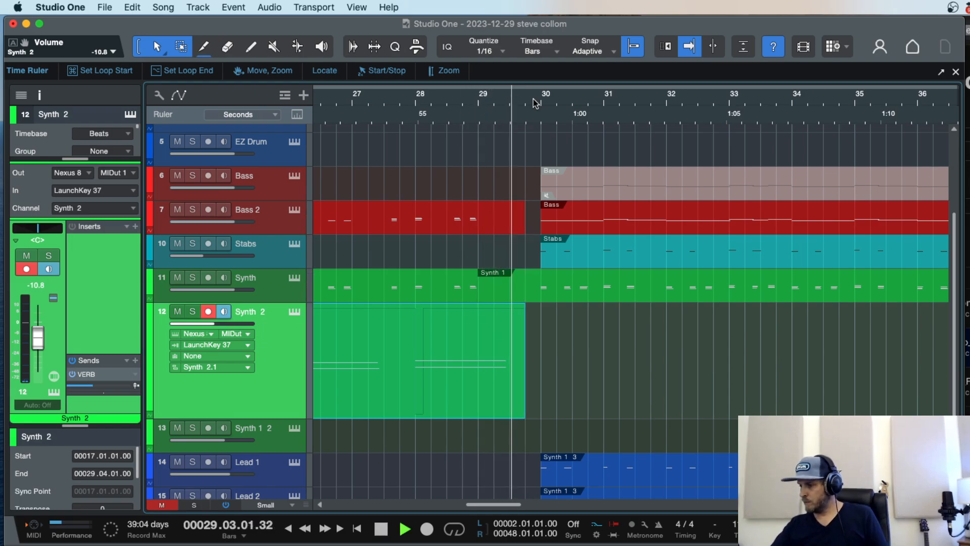
# Step: Try recording a new Synth 2 take from bar 29 onward, stop it, and undo the recording
pyautogui.press('KP_Multiply')
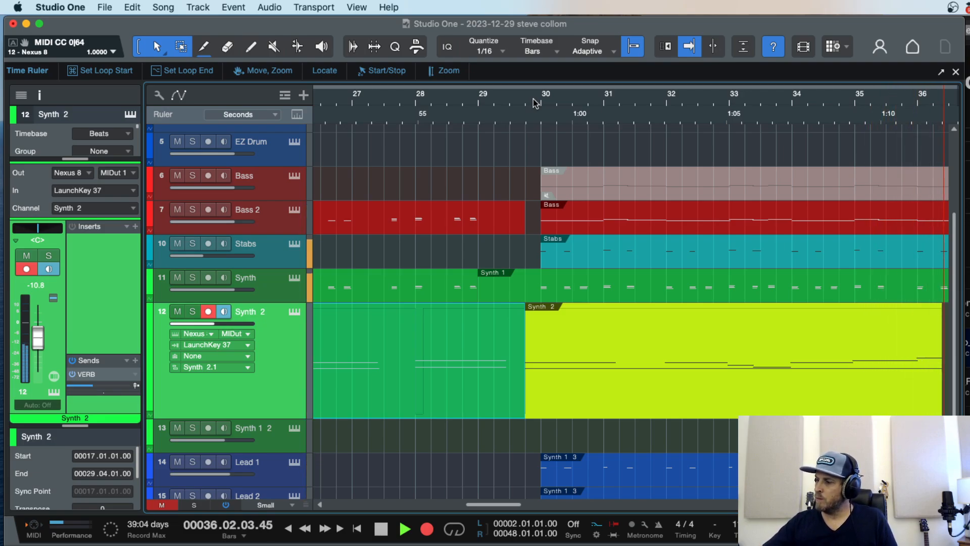
pyautogui.press('w')
pyautogui.press('w')
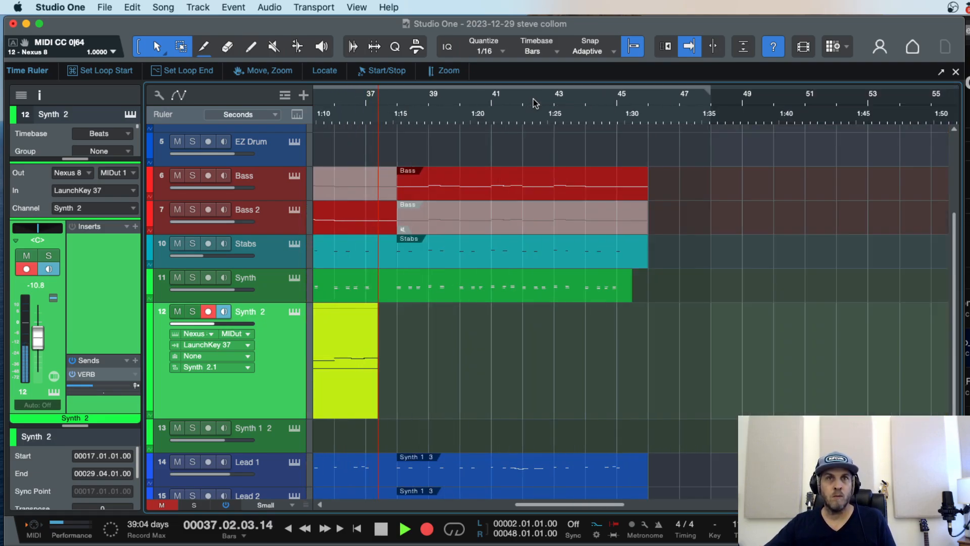
pyautogui.press('space')
pyautogui.press('w')
pyautogui.press('super+z')
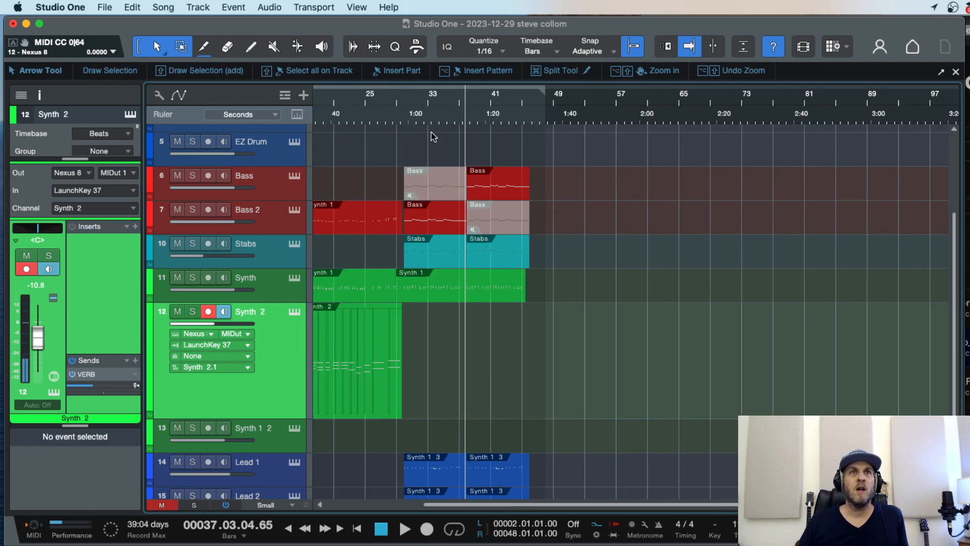
# Step: Place the playhead at bar 29 and set the Synth 2 track volume to -22.1 dB
pyautogui.click(399, 108)
pyautogui.press('e')
pyautogui.press('e')
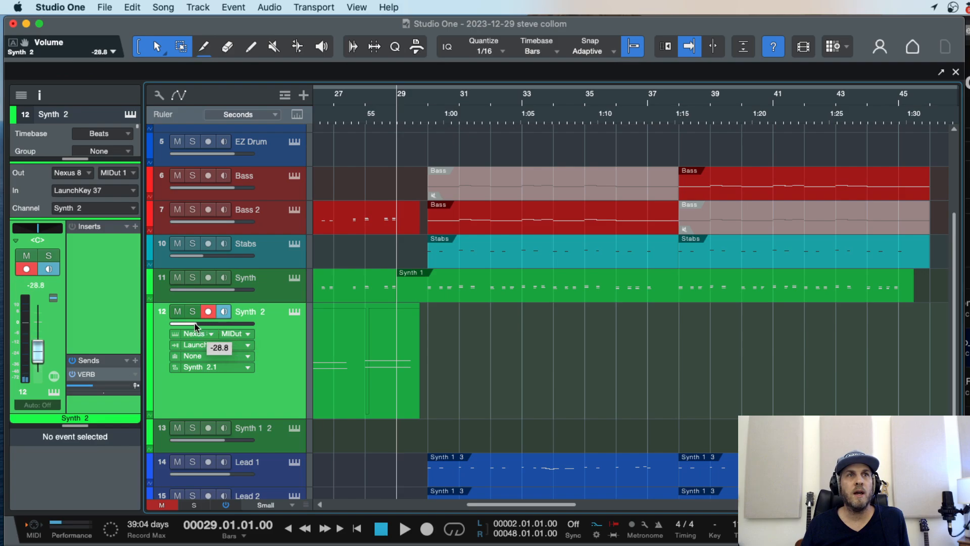
pyautogui.moveTo(194, 322); pyautogui.dragTo(201, 323)
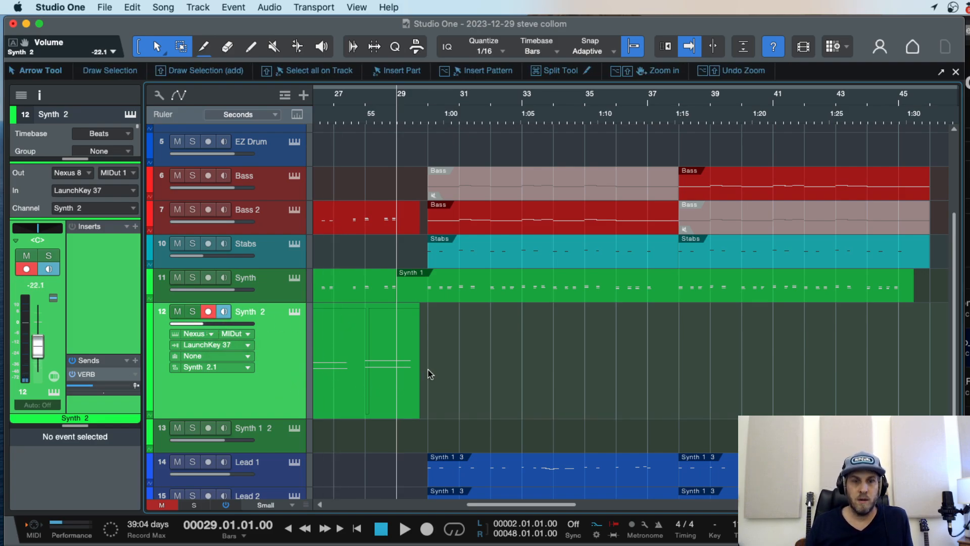
# Step: Record a new Synth 2 part from bar 29 past bar 39, then split it at bar 38 and delete the excess
pyautogui.press('space')
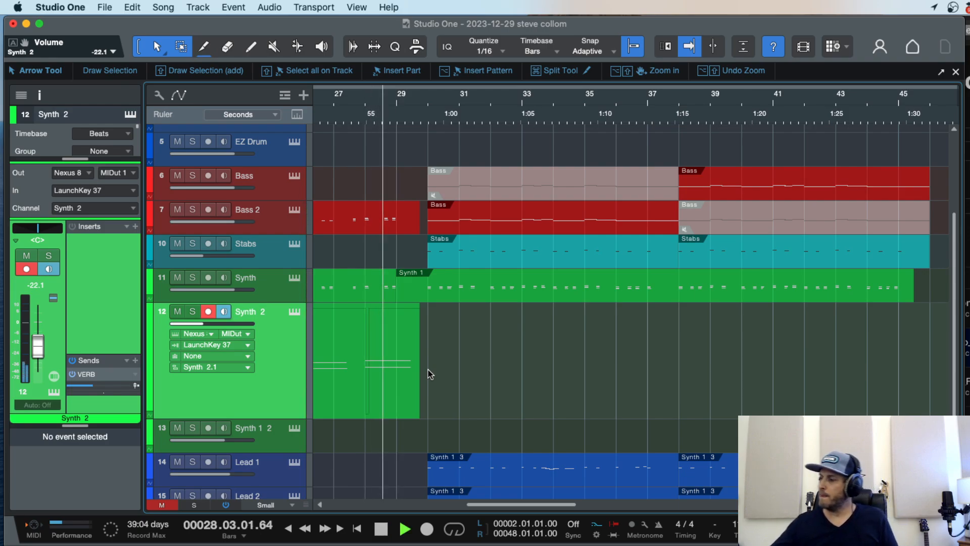
pyautogui.press('KP_Multiply')
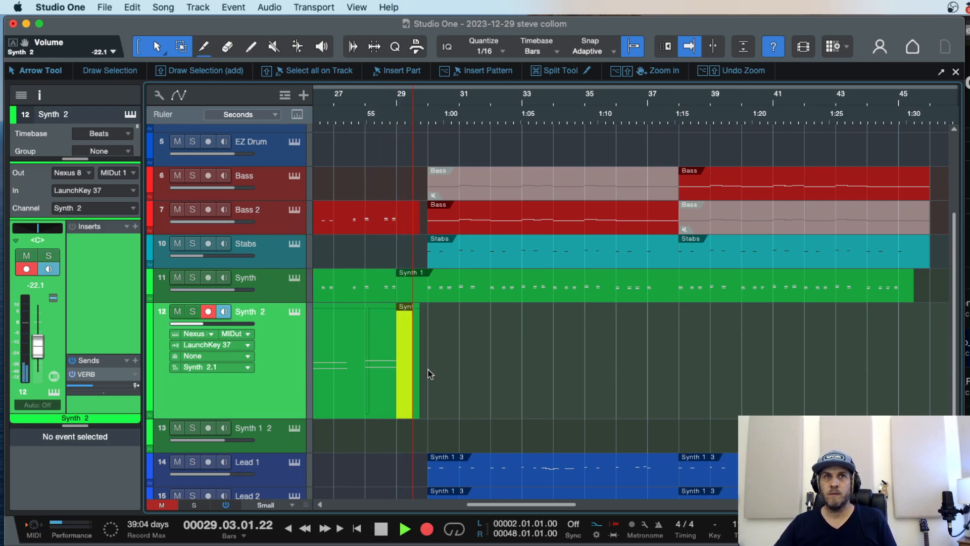
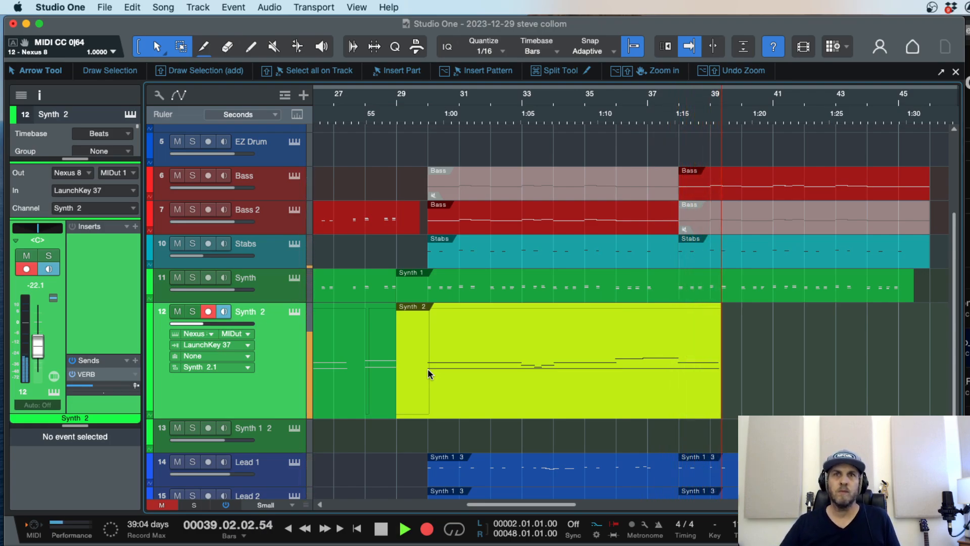
pyautogui.press('space')
pyautogui.keyDown('alt'); pyautogui.click(684, 335); pyautogui.keyUp('alt')
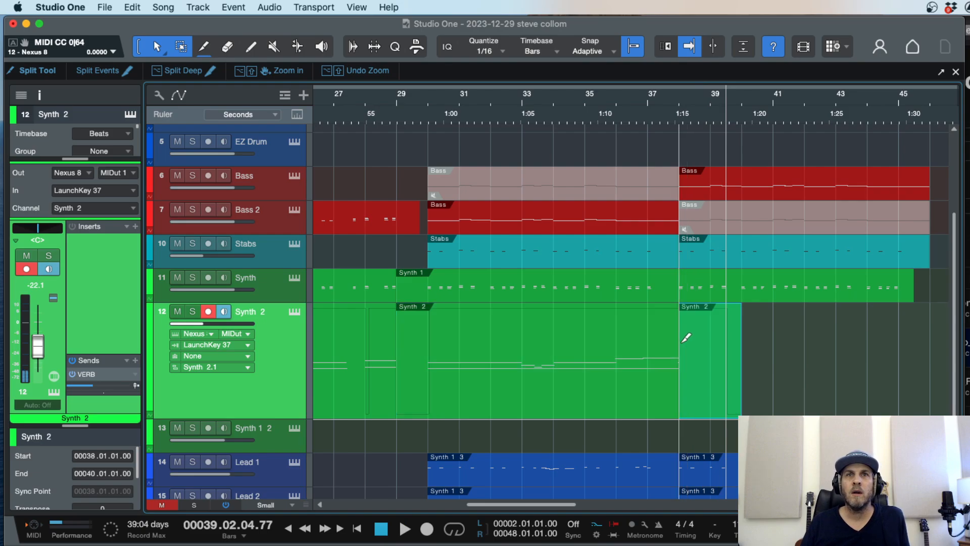
pyautogui.press('Delete')
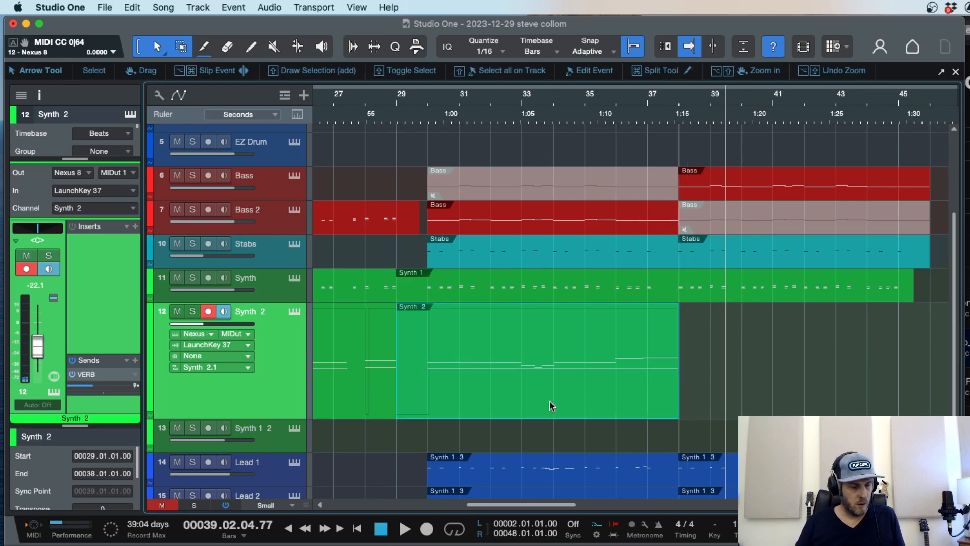
# Step: Hide and disable the Synth 2 track, then restore it from the track list and enable it again
pyautogui.hotkey('shift', 'h')
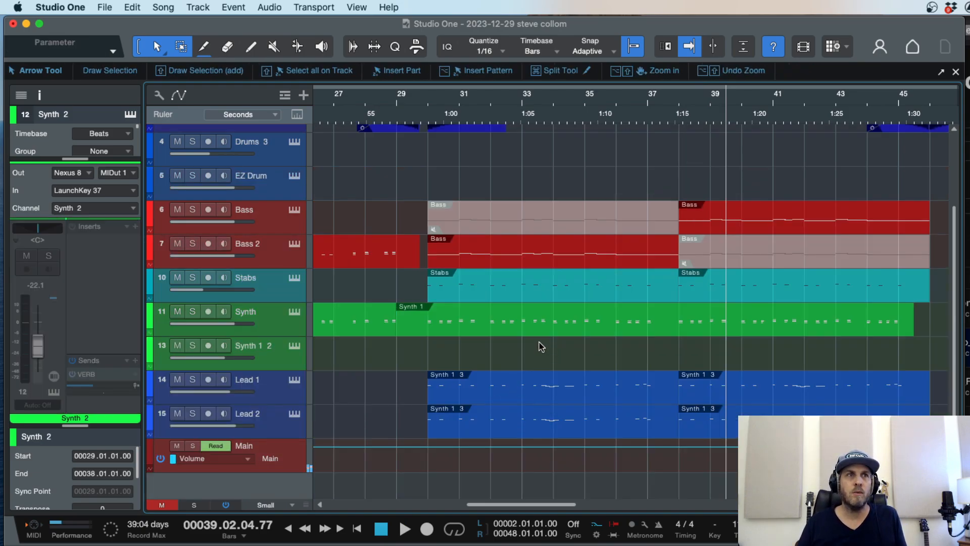
pyautogui.press('w')
pyautogui.press('w')
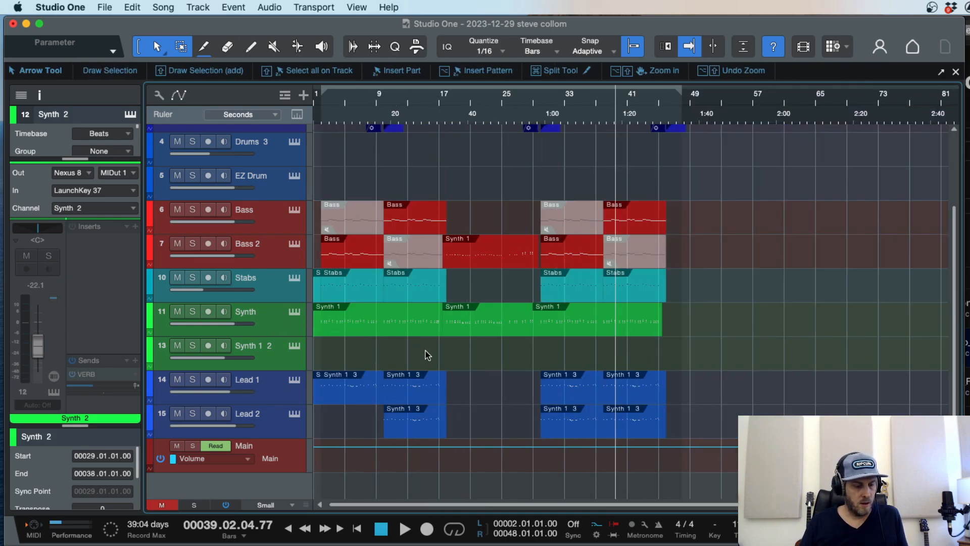
pyautogui.hotkey('shift', 'F4')
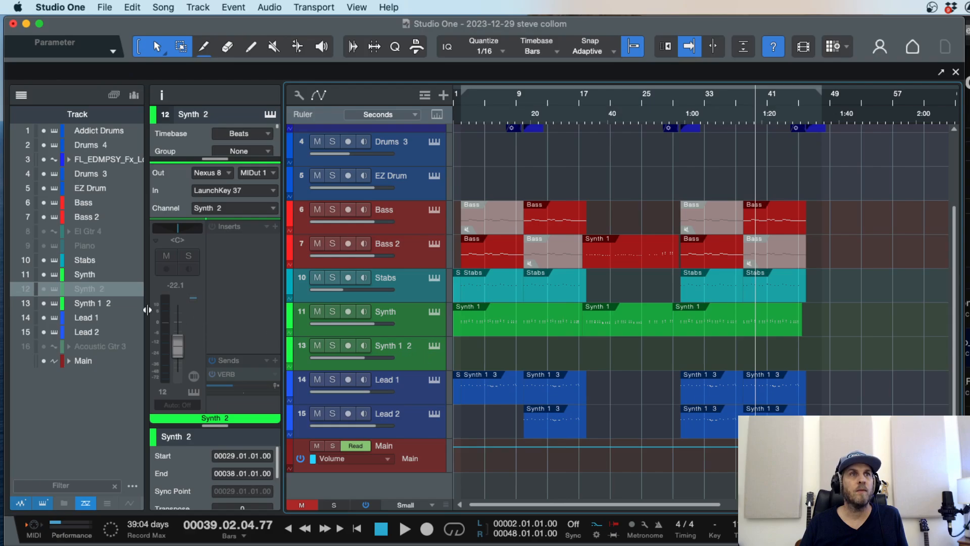
pyautogui.click(43, 290)
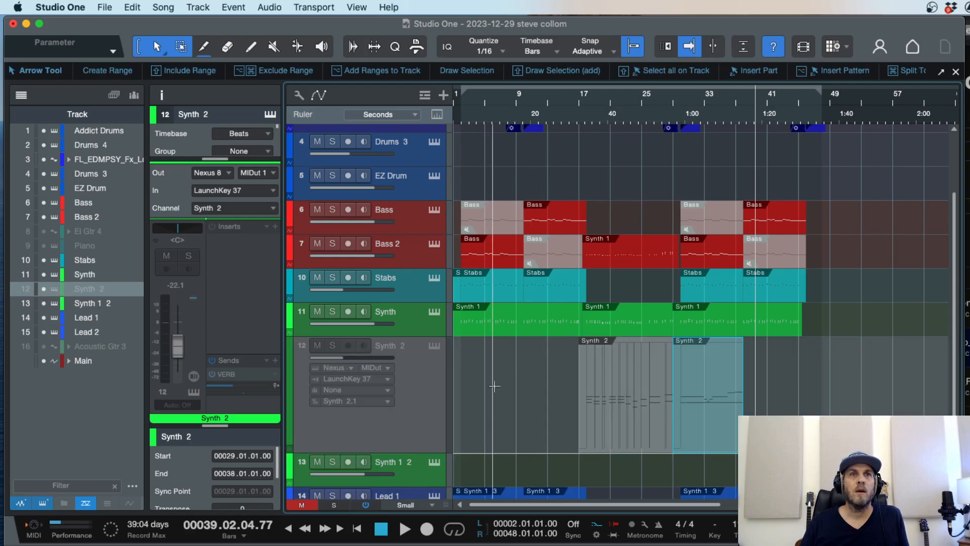
pyautogui.rightClick(420, 405)
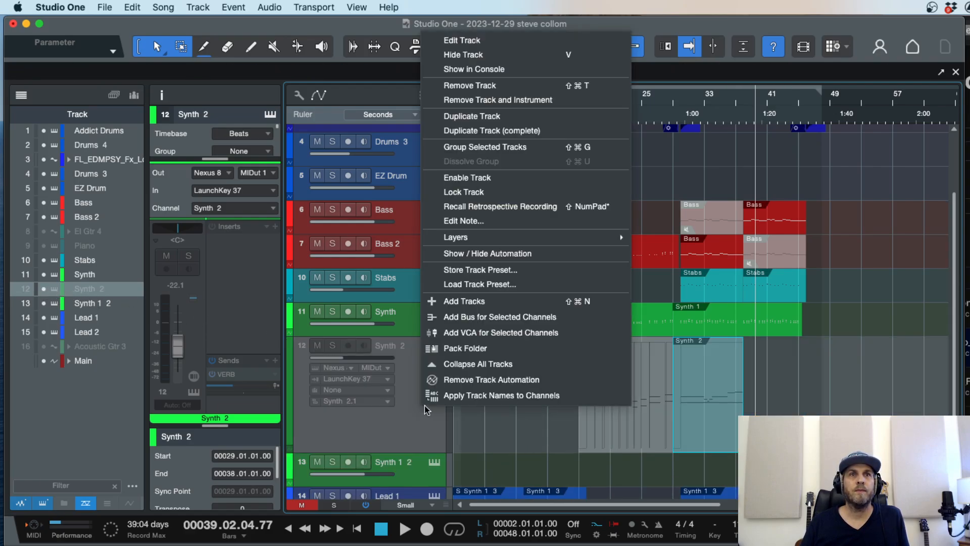
pyautogui.click(465, 178)
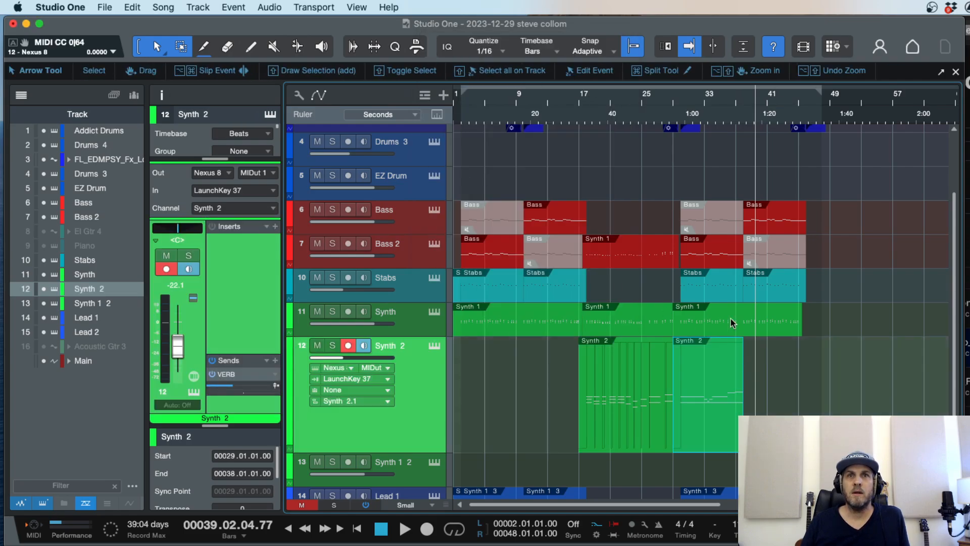
# Step: Play from bar 28 and trim the start of the new Synth 2 part to 29.04.01.00
pyautogui.click(668, 110)
pyautogui.press('e')
pyautogui.press('e')
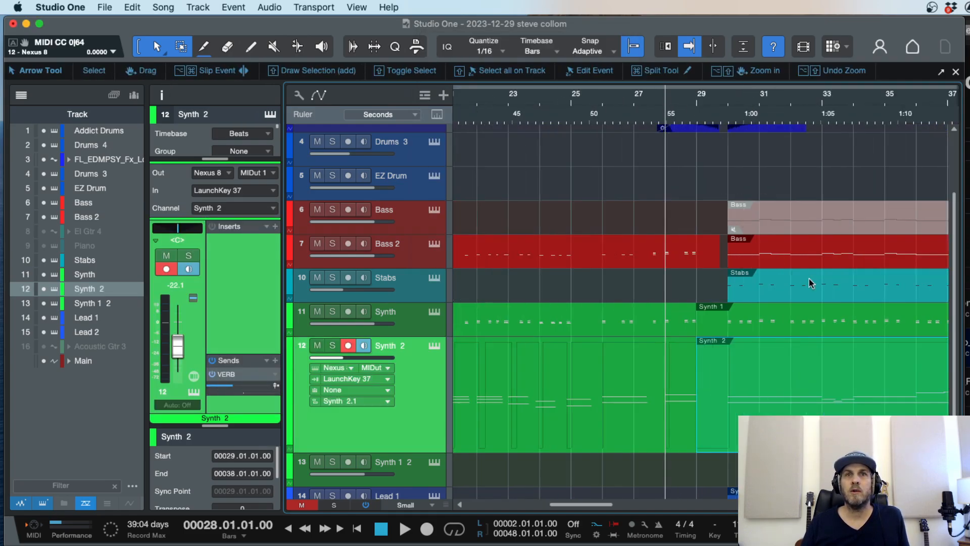
pyautogui.press('space')
pyautogui.moveTo(698, 439); pyautogui.dragTo(721, 439)
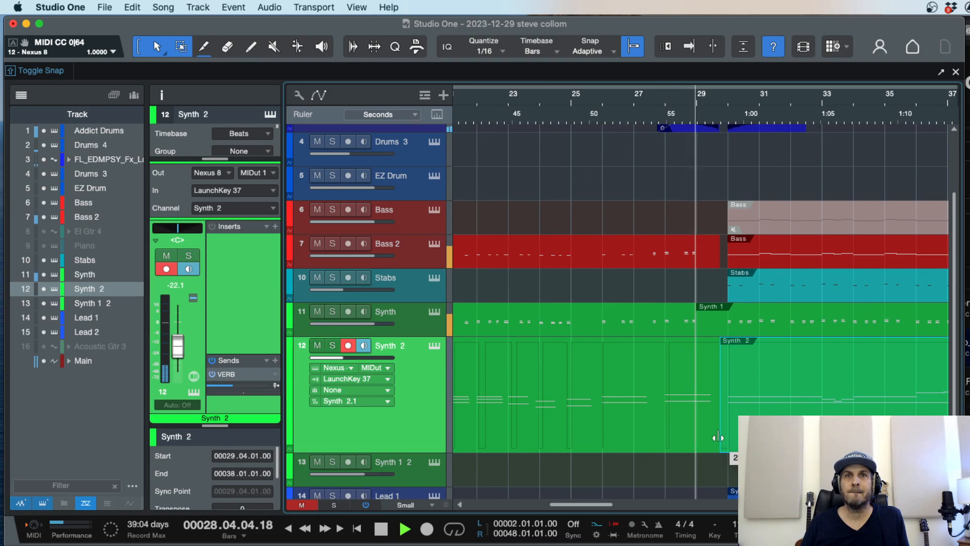
# Step: Open the new Synth 2 part in the note editor and shorten the B2 note at bar 33 to end at 33.02.03.00
pyautogui.press('w')
pyautogui.press('w')
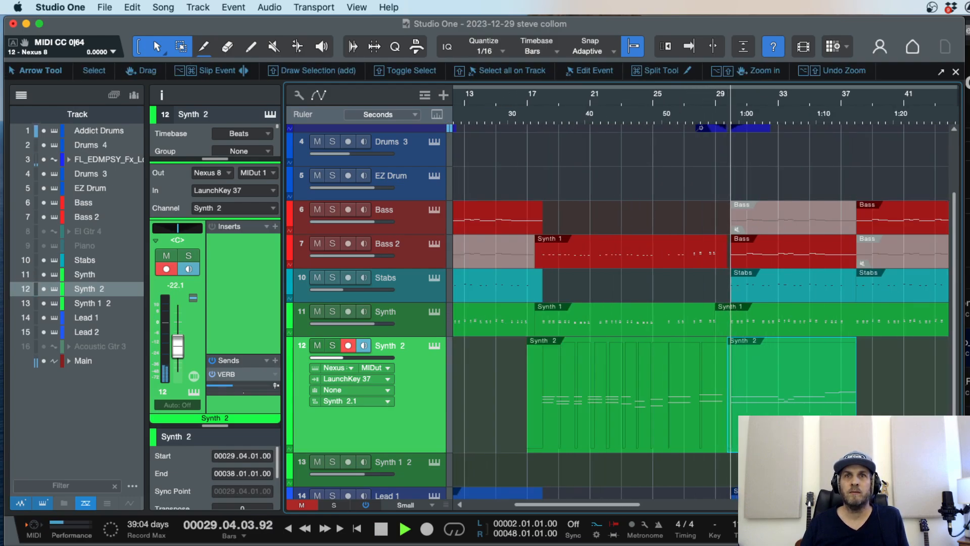
pyautogui.press('e')
pyautogui.press('F2')
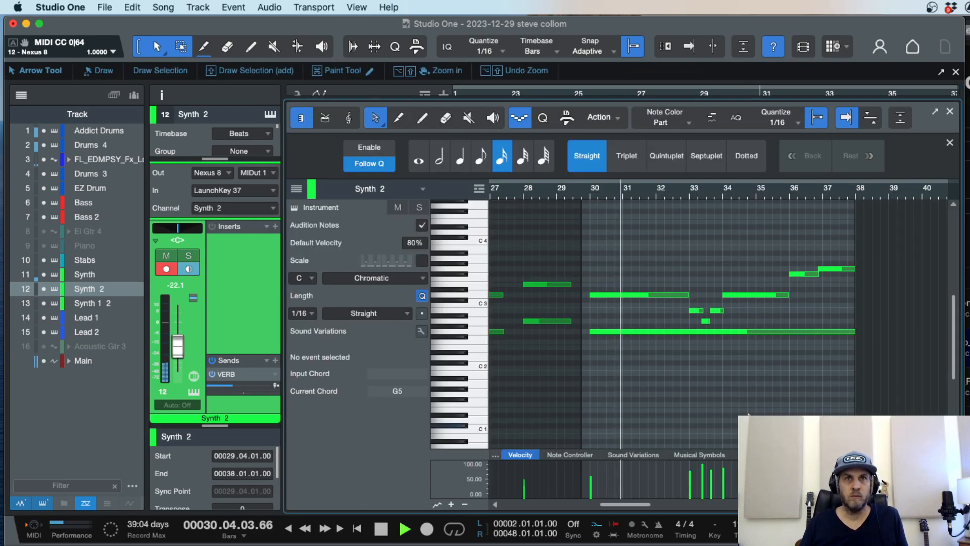
pyautogui.press('e')
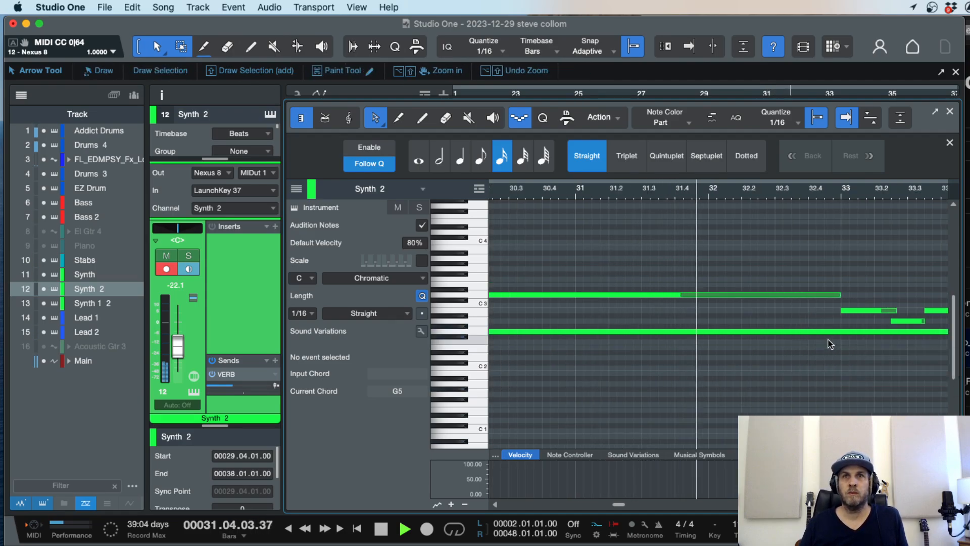
pyautogui.press('e')
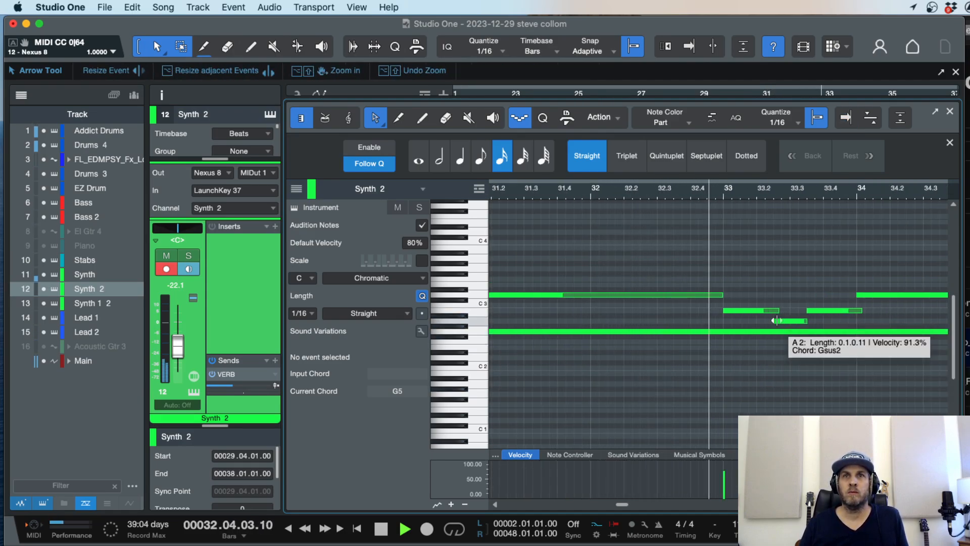
pyautogui.moveTo(779, 313); pyautogui.dragTo(773, 313)
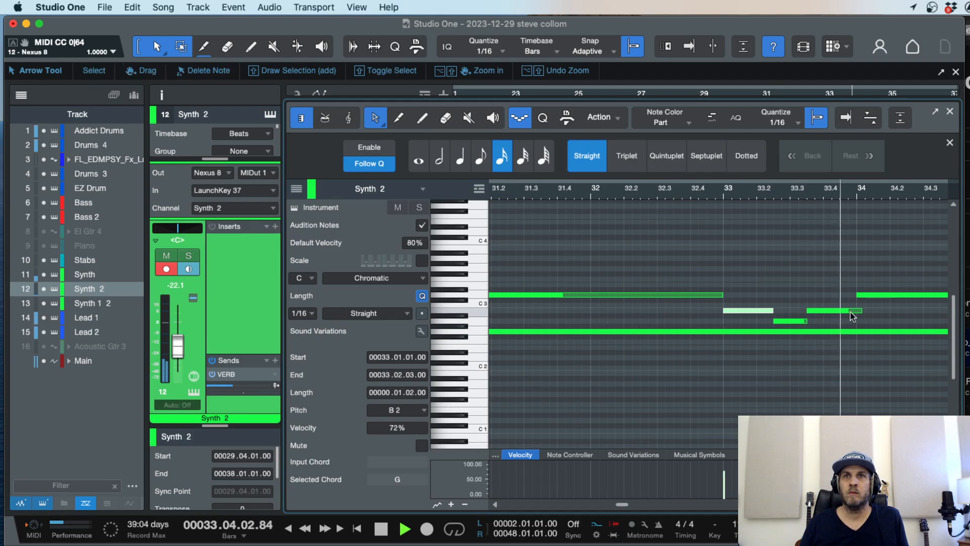
# Step: Follow playback through the rest of the part and examine the note lengths and overlaps up to bar 38
pyautogui.hscroll(2, 852, 315)
pyautogui.press('w')
pyautogui.hscroll(4, 850, 314)
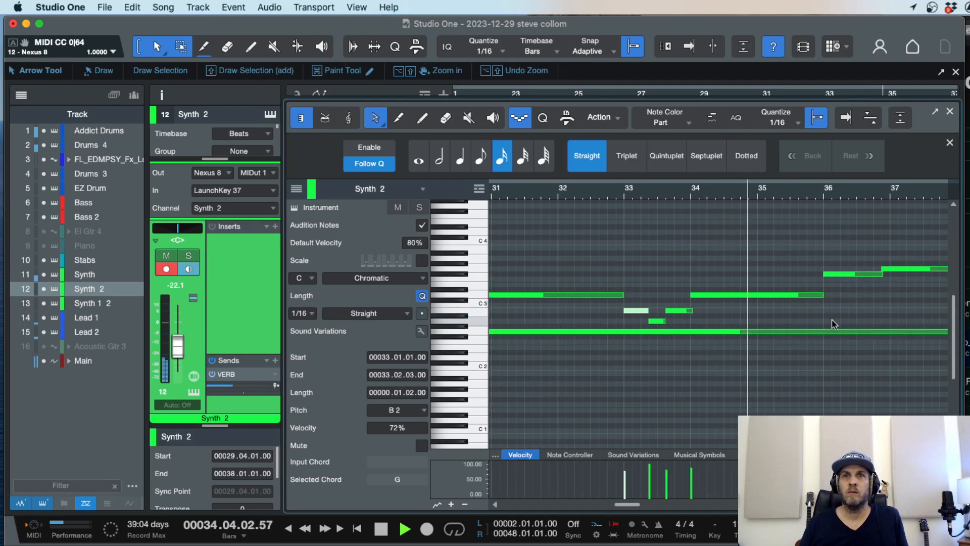
pyautogui.press('w')
pyautogui.press('e')
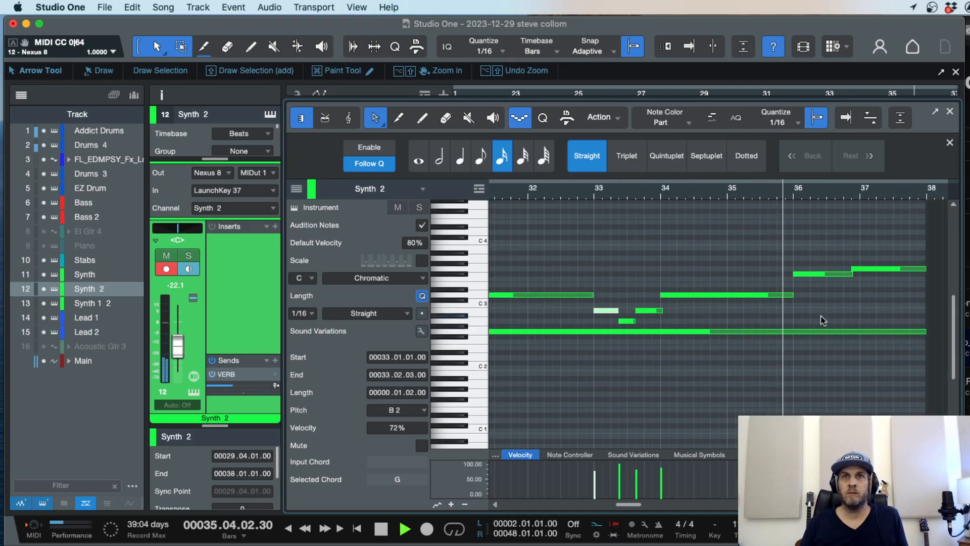
pyautogui.press('w')
pyautogui.press('e')
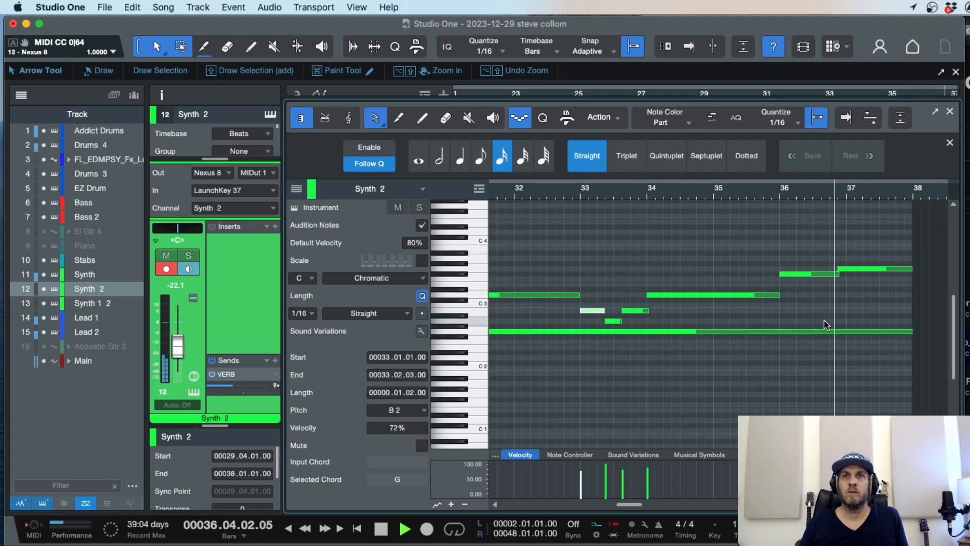
# Step: Duplicate all notes of the new Synth 2 part so the copy starts at bar 40, then stop playback and return to the arrangement
pyautogui.press('w')
pyautogui.press('w')
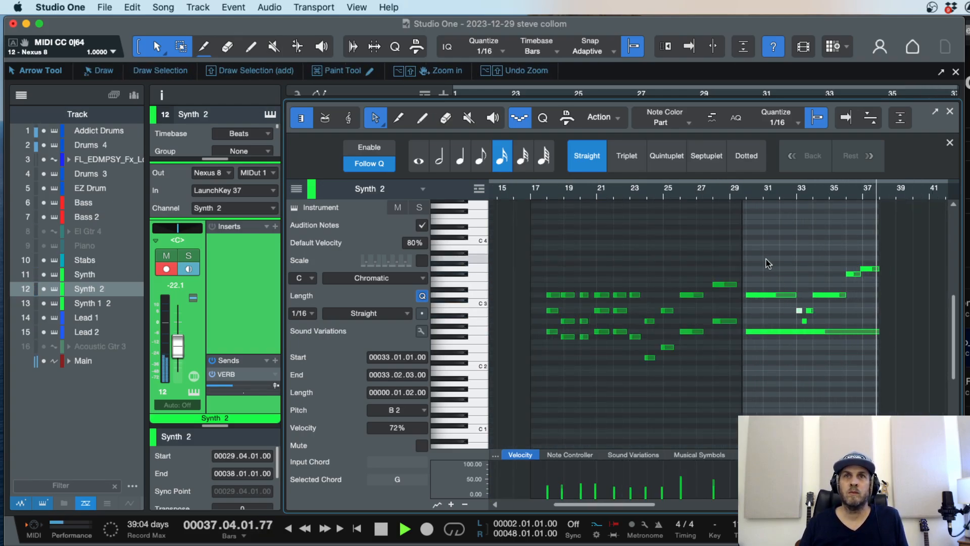
pyautogui.moveTo(874, 216); pyautogui.dragTo(766, 361)
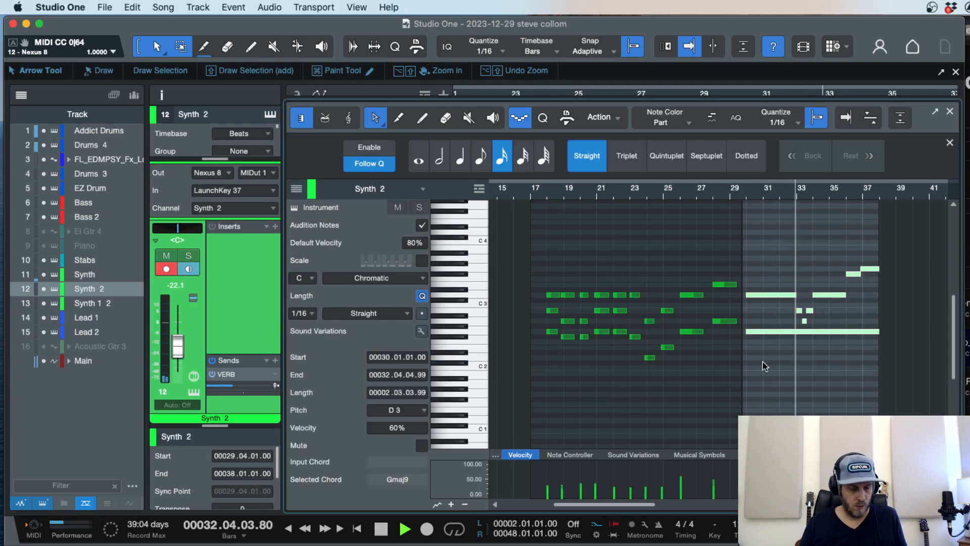
pyautogui.press('d')
pyautogui.press('w')
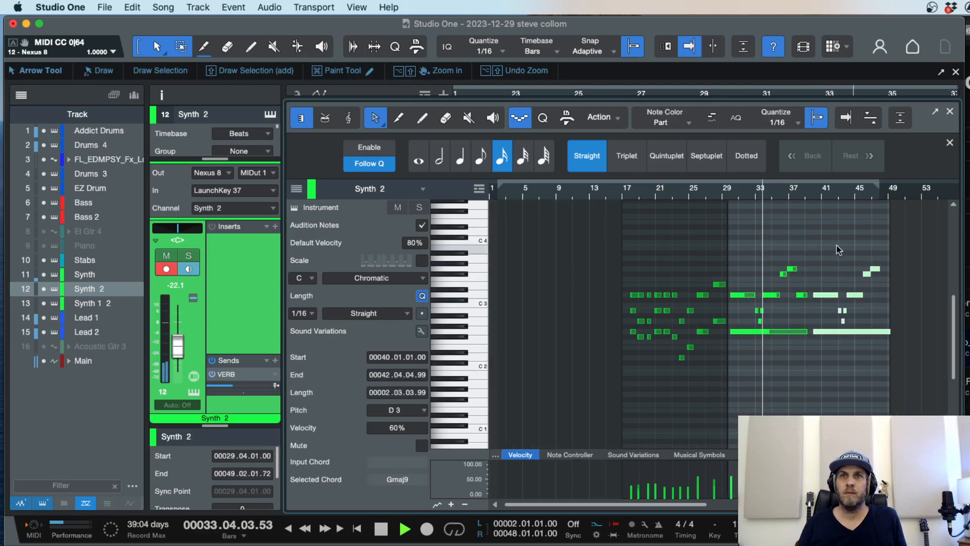
pyautogui.press('space')
pyautogui.press('F2')
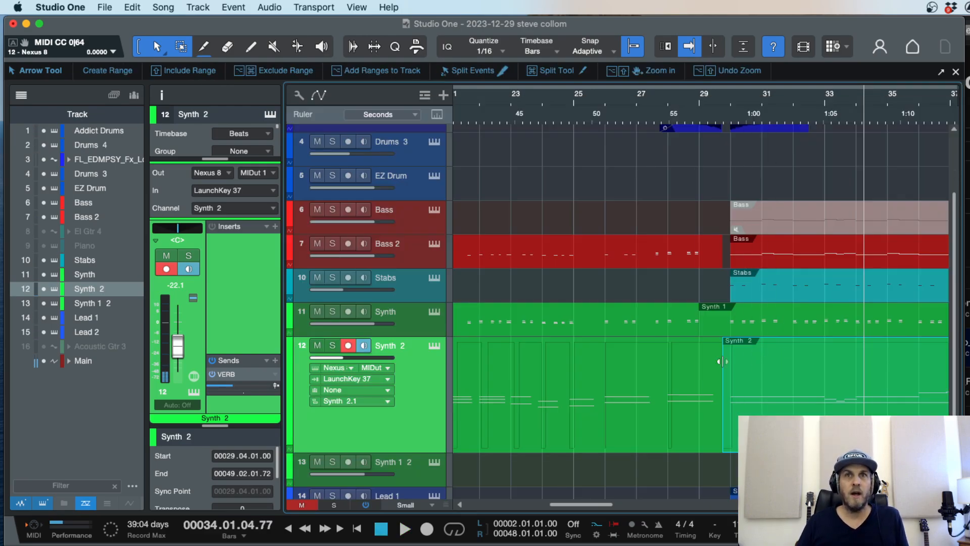
# Step: Search the effects for "pumper" and insert OneKnob Pumper (s) on the Synth 2 track
pyautogui.press('w')
pyautogui.press('w')
pyautogui.press('w')
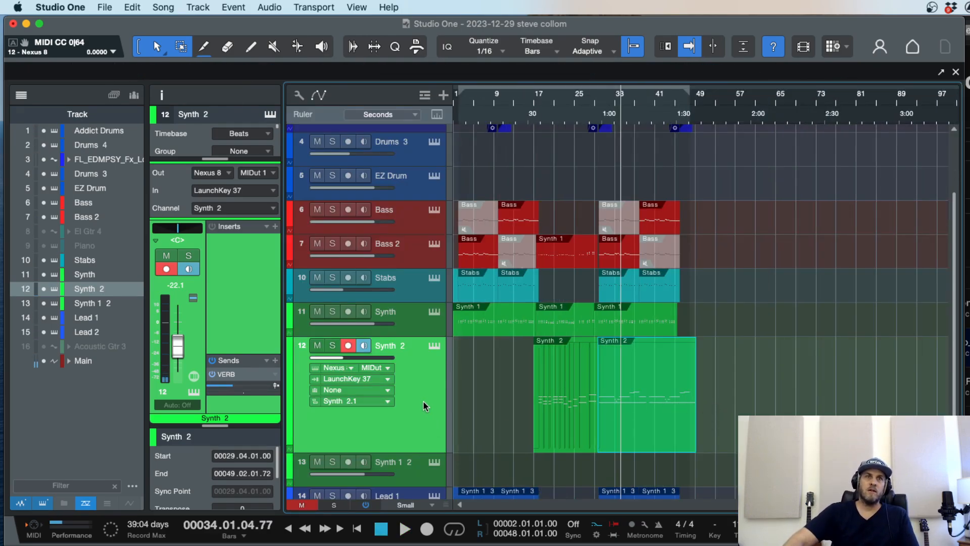
pyautogui.click(275, 227)
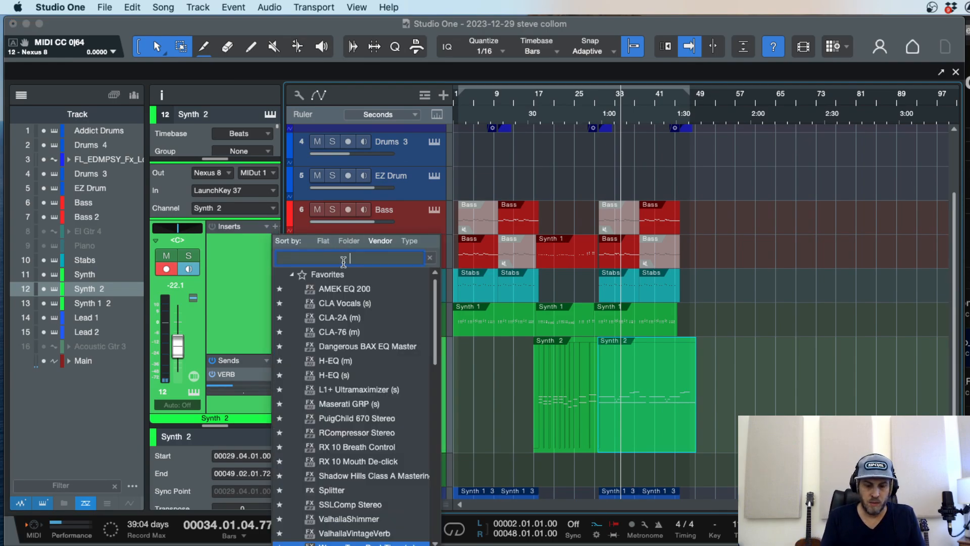
pyautogui.write('one')
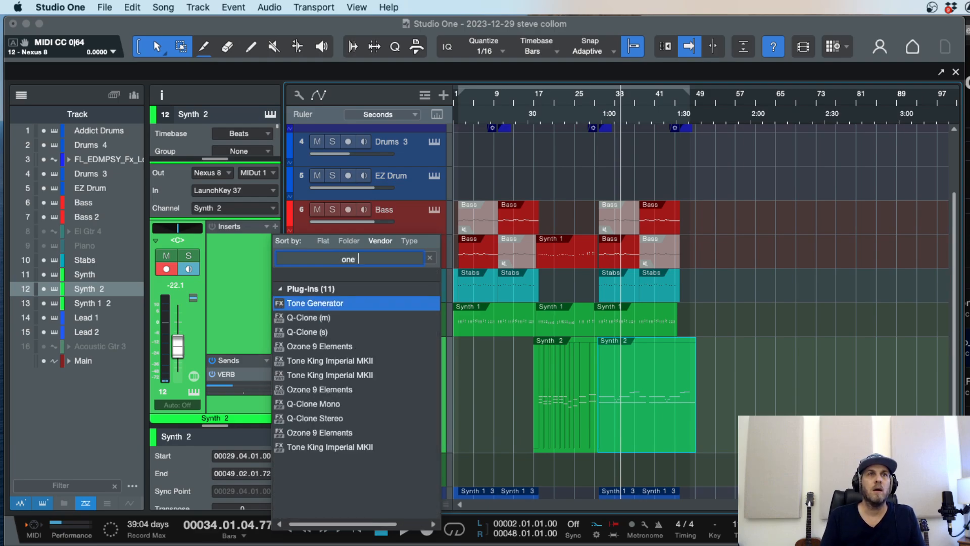
pyautogui.press('BackSpace')
pyautogui.press('BackSpace')
pyautogui.press('BackSpace')
pyautogui.press('BackSpace')
pyautogui.write('pumper')
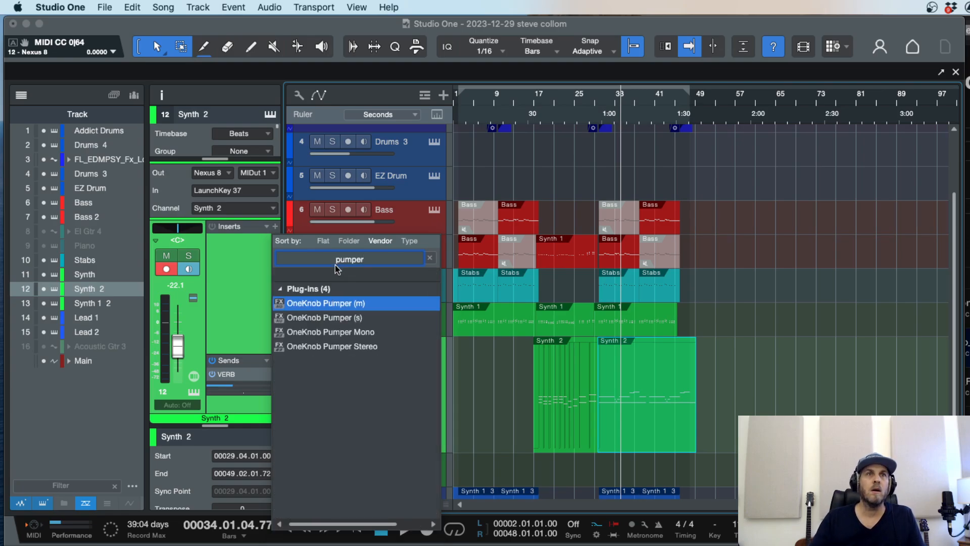
pyautogui.doubleClick(333, 318)
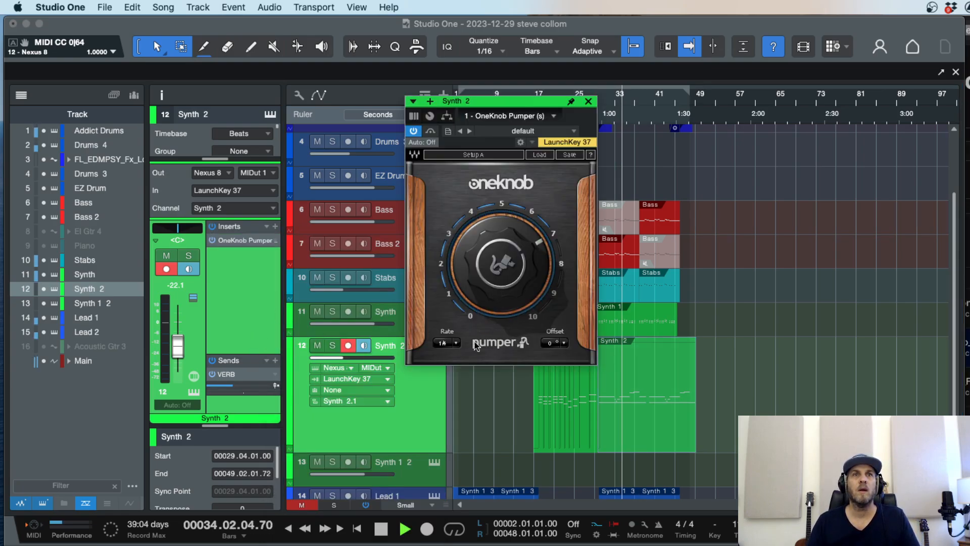
# Step: Turn the OneKnob Pumper amount up to 10, then solo the Synth 2 track and disarm its recording
pyautogui.moveTo(522, 285); pyautogui.dragTo(522, 253)
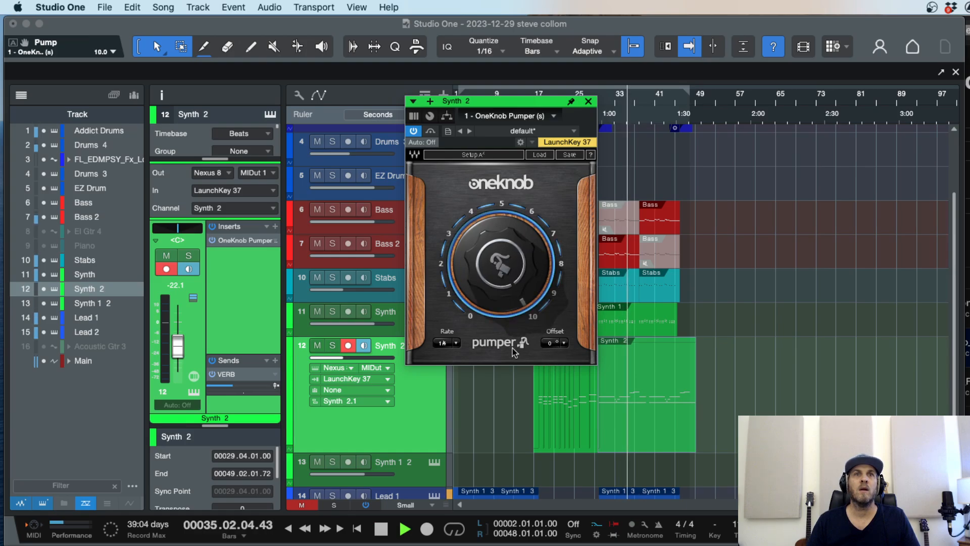
pyautogui.click(332, 346)
pyautogui.click(348, 345)
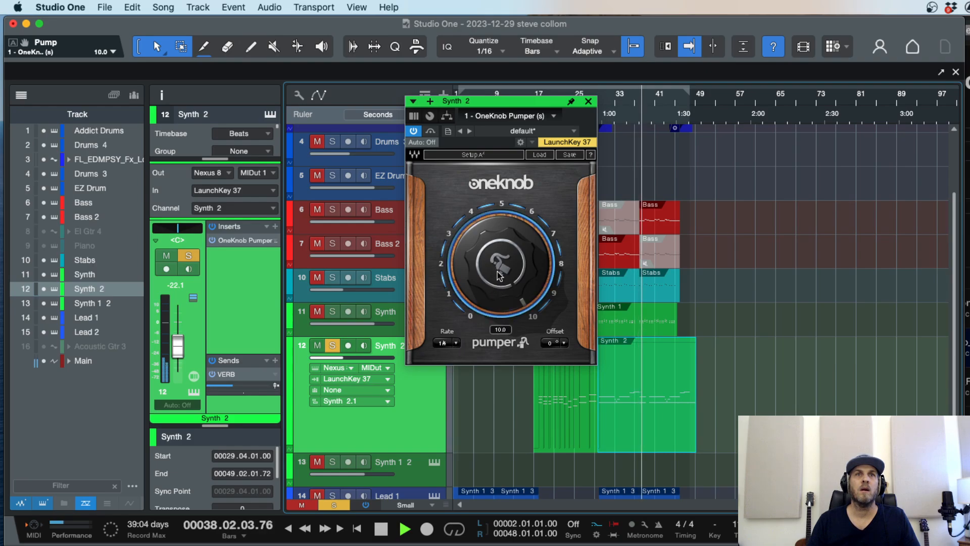
# Step: Set the Pumper rate to 1/4, then stop playback and close the effect window
pyautogui.click(565, 343)
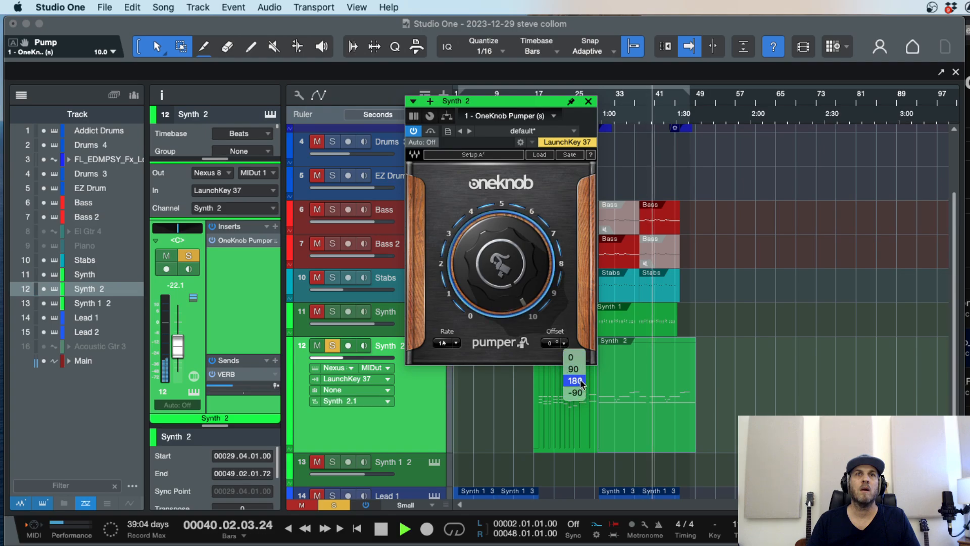
pyautogui.click(456, 344)
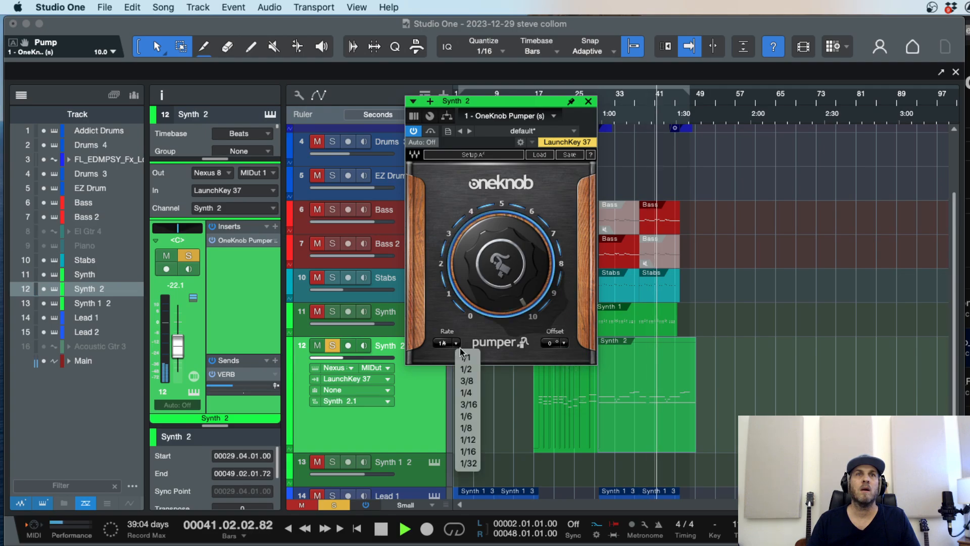
pyautogui.click(468, 393)
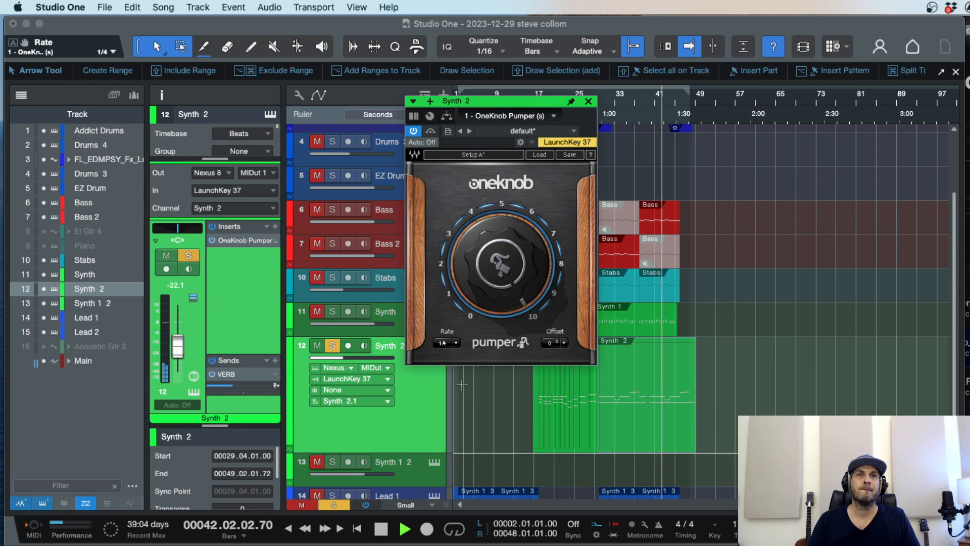
pyautogui.press('space')
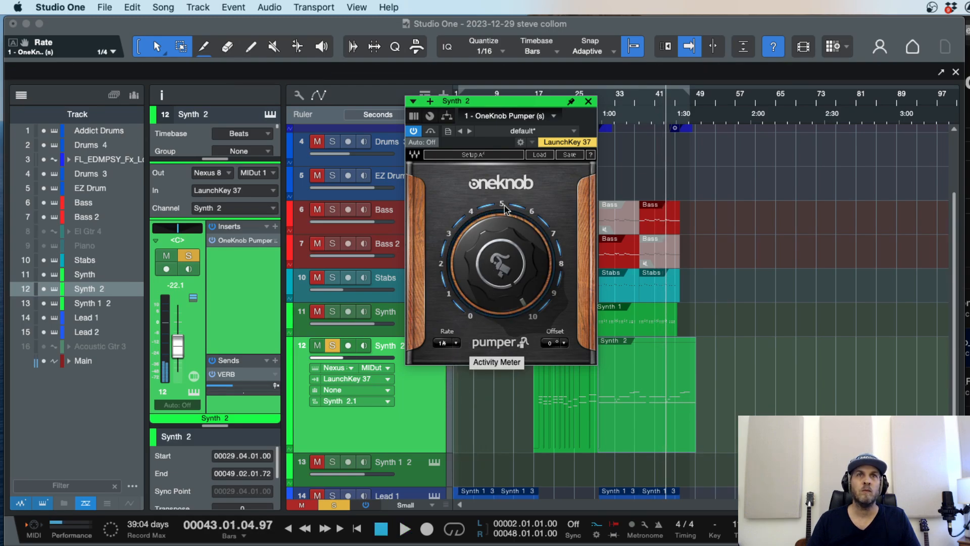
pyautogui.click(588, 102)
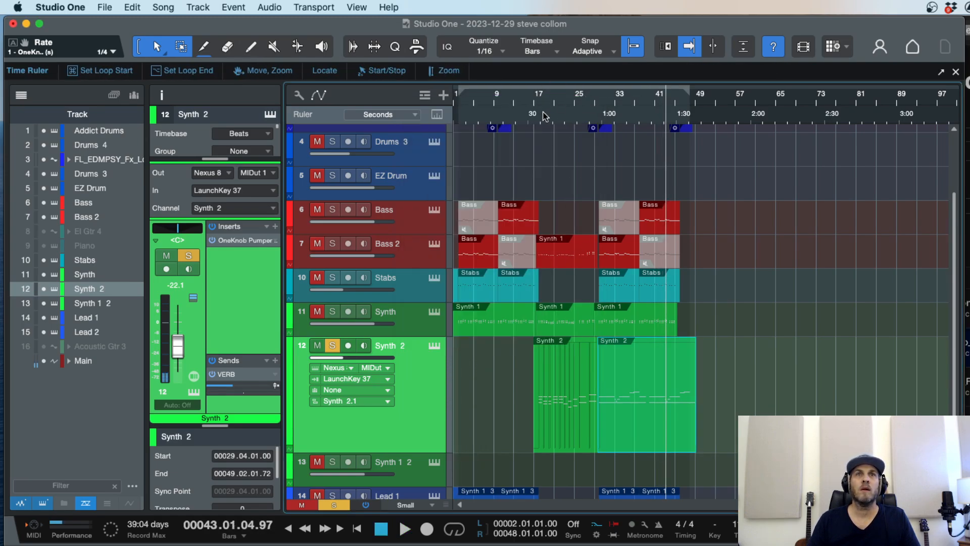
# Step: Unsolo Synth 2, set its volume to -25.7 dB while playing from about bar 30, then stop and return to bar 20
pyautogui.press('space')
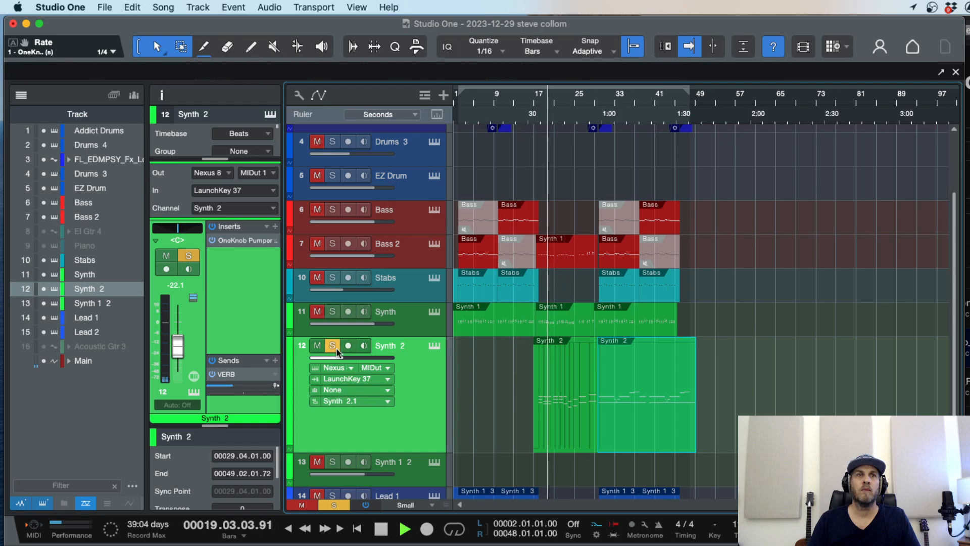
pyautogui.click(604, 107)
pyautogui.press('e')
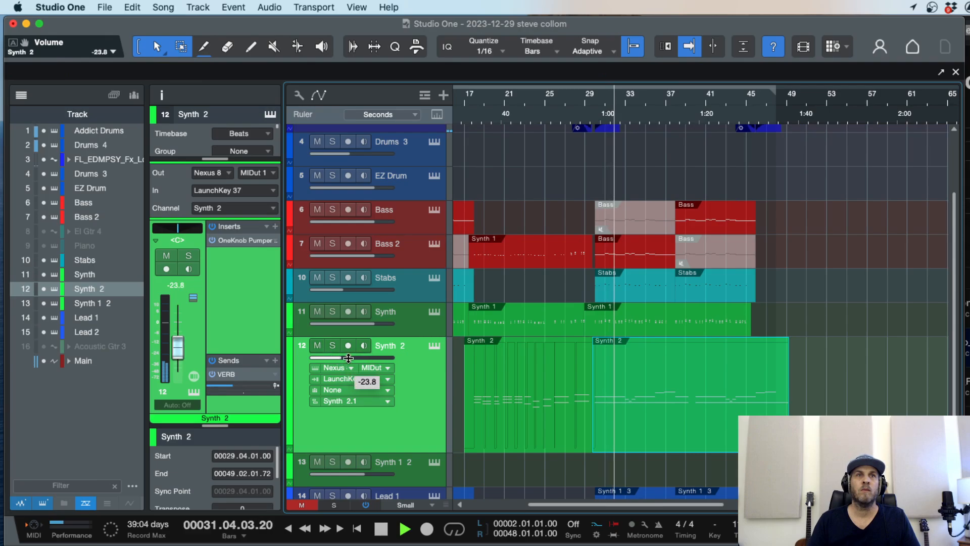
pyautogui.moveTo(348, 358); pyautogui.dragTo(356, 360)
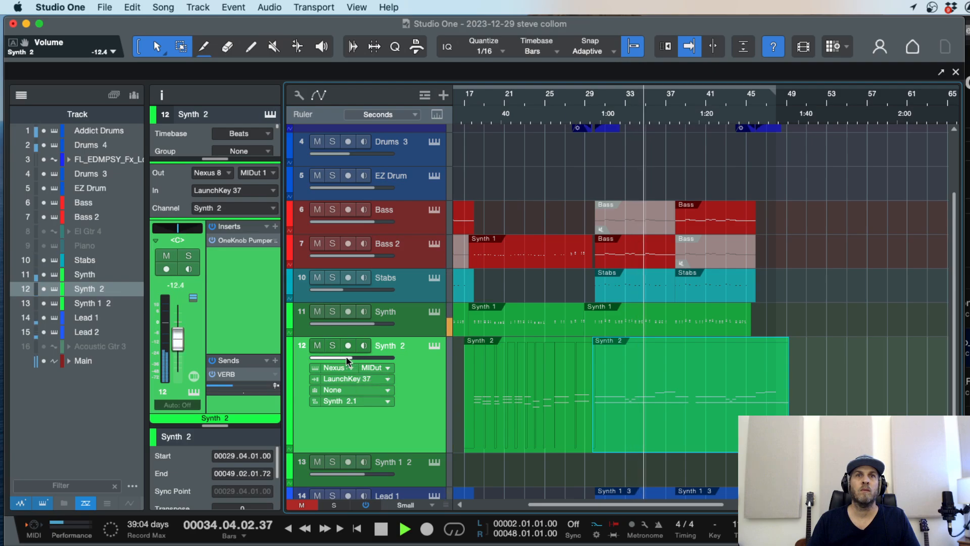
pyautogui.press('w')
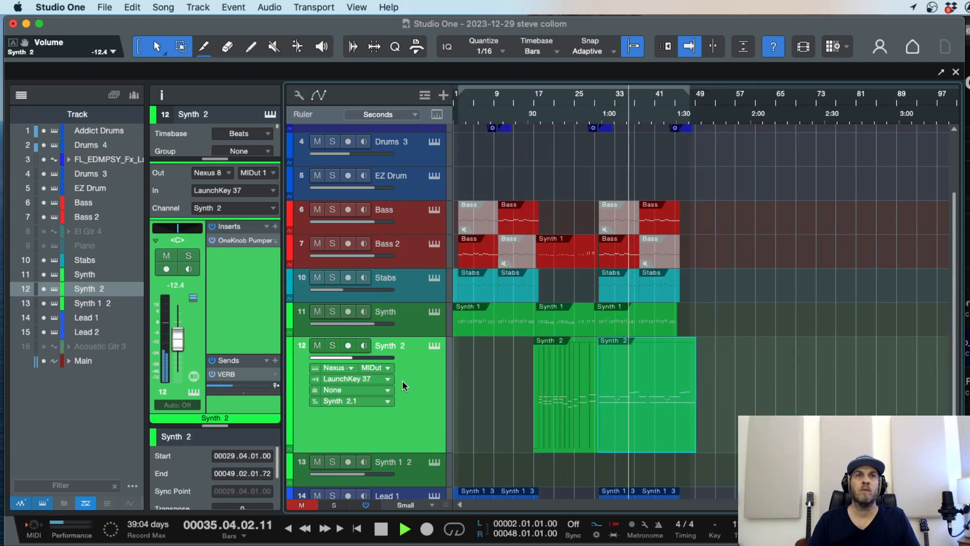
pyautogui.moveTo(333, 357); pyautogui.dragTo(334, 360)
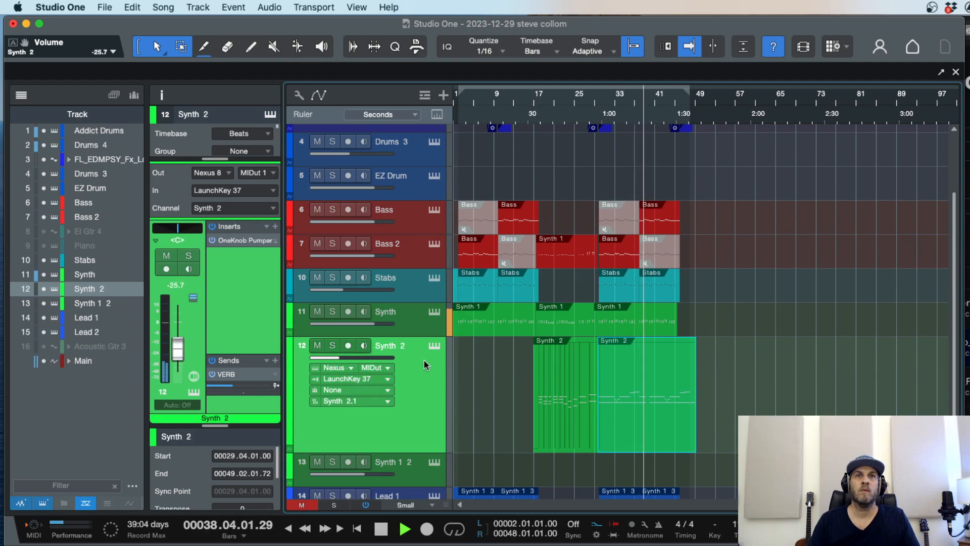
pyautogui.press('space')
pyautogui.click(549, 112)
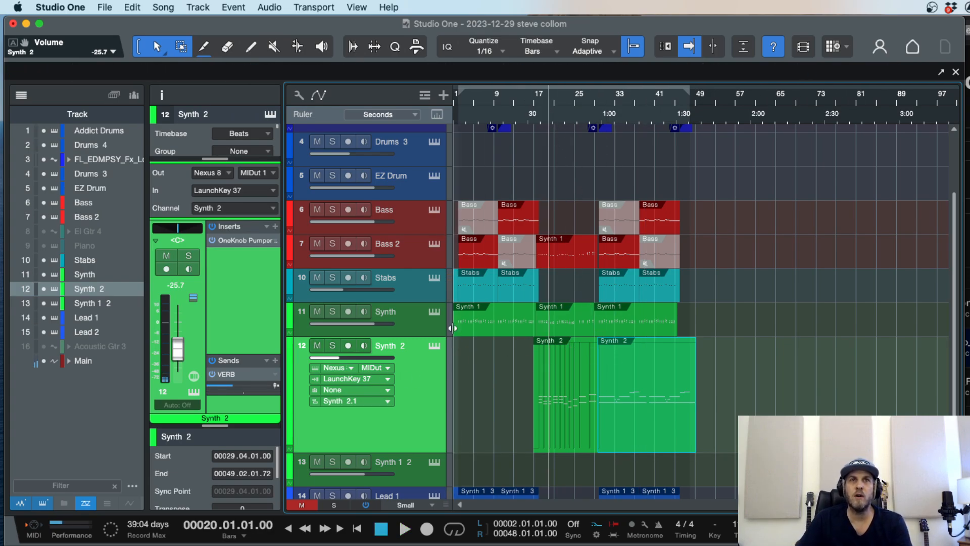
# Step: Split the first Drums 4 part at bar 3 to isolate its opening bar
pyautogui.scroll(3, 512, 408)
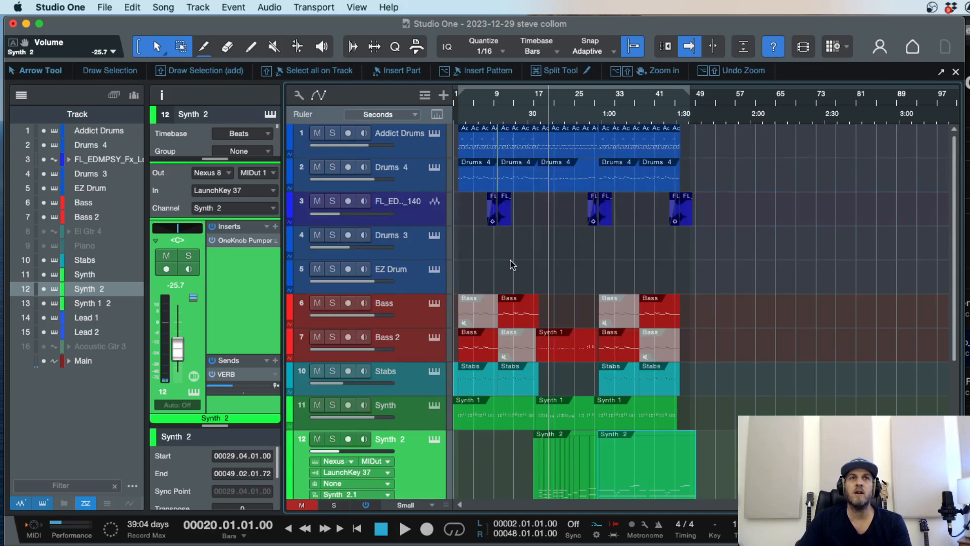
pyautogui.scroll(-5, 510, 260)
pyautogui.scroll(5, 511, 317)
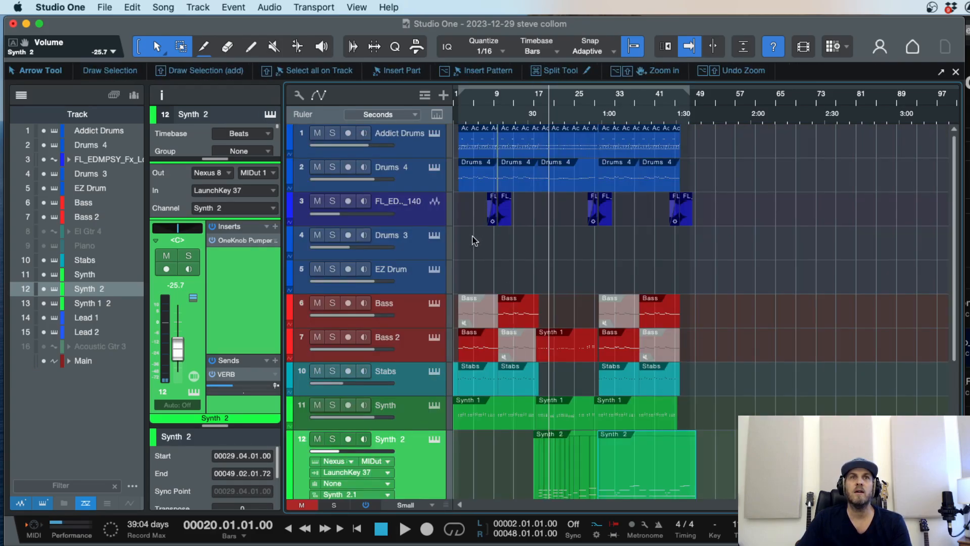
pyautogui.click(469, 209)
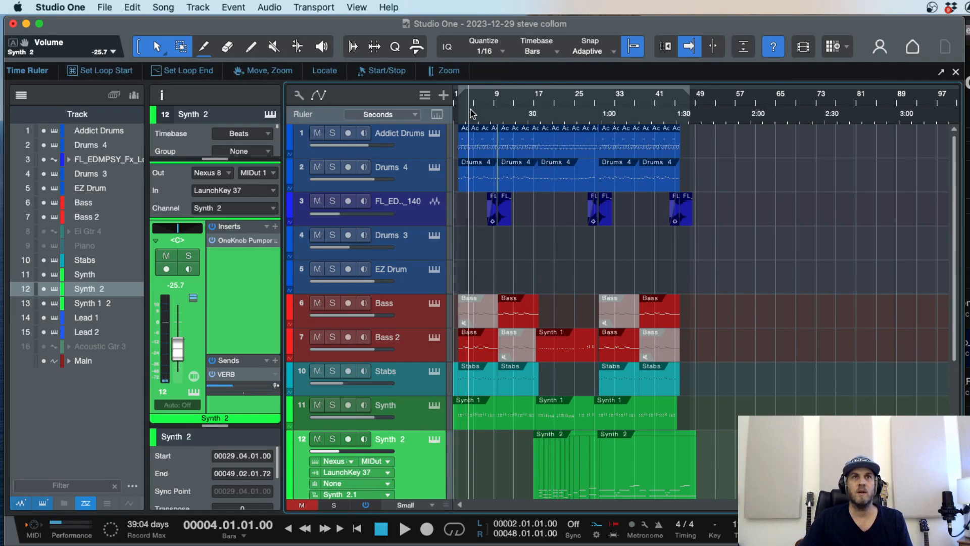
pyautogui.press('e')
pyautogui.press('e')
pyautogui.press('e')
pyautogui.press('e')
pyautogui.press('w')
pyautogui.press('w')
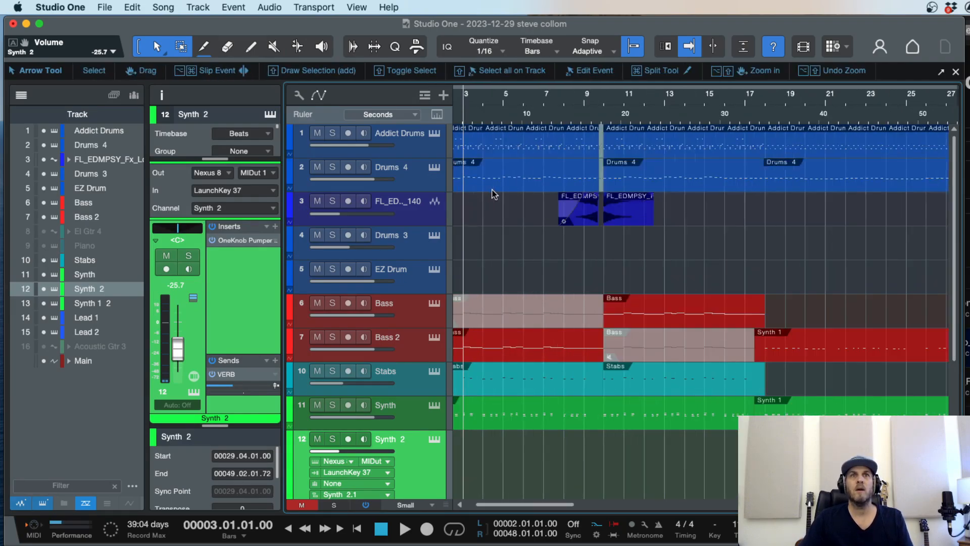
pyautogui.click(481, 181)
pyautogui.hscroll(-2, 479, 219)
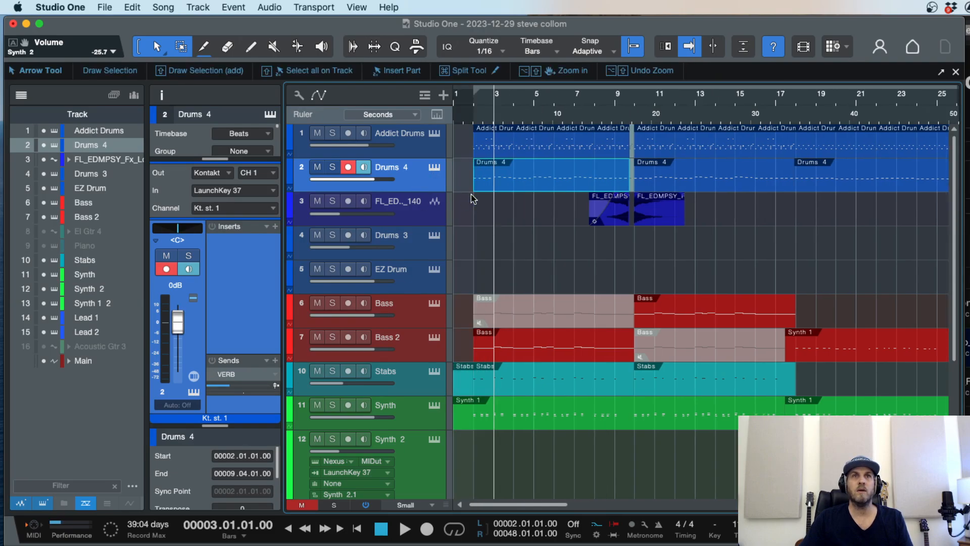
pyautogui.press('e')
pyautogui.press('w')
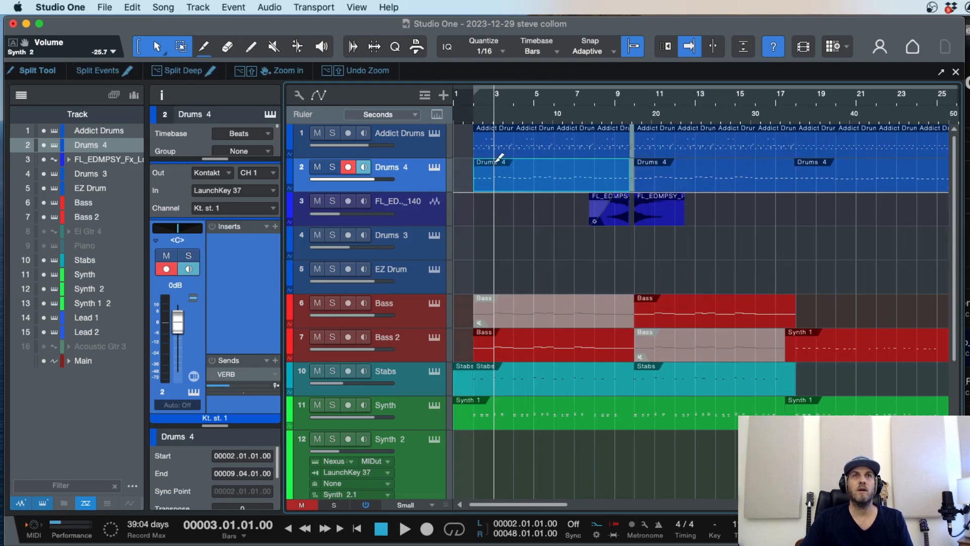
pyautogui.keyDown('super'); pyautogui.click(496, 162); pyautogui.keyUp('super')
# Step: Move the one-bar Drums 4 piece at bar 2 onto the FL_EDMPSY audio track to convert it to audio
pyautogui.click(483, 183)
pyautogui.moveTo(485, 186); pyautogui.dragTo(488, 219)
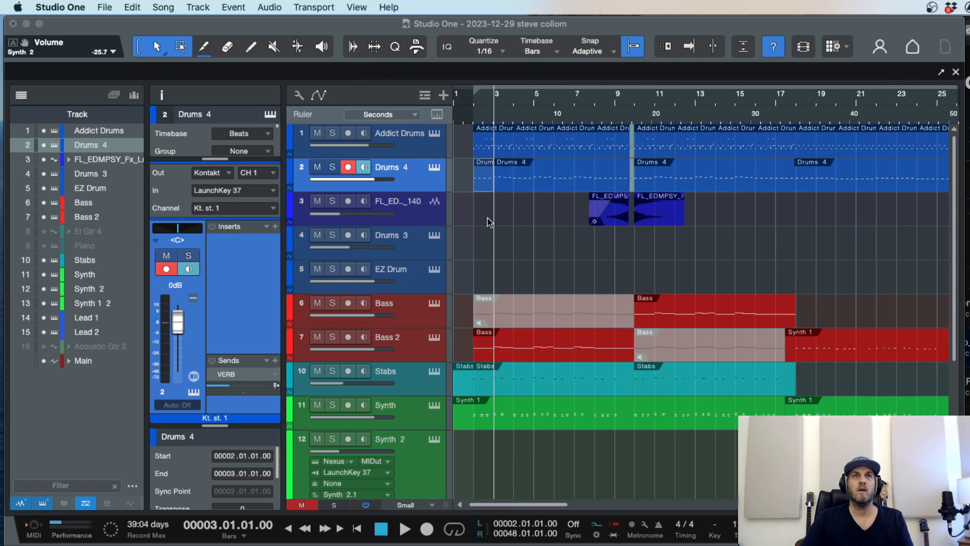
pyautogui.press('e')
pyautogui.press('e')
pyautogui.press('e')
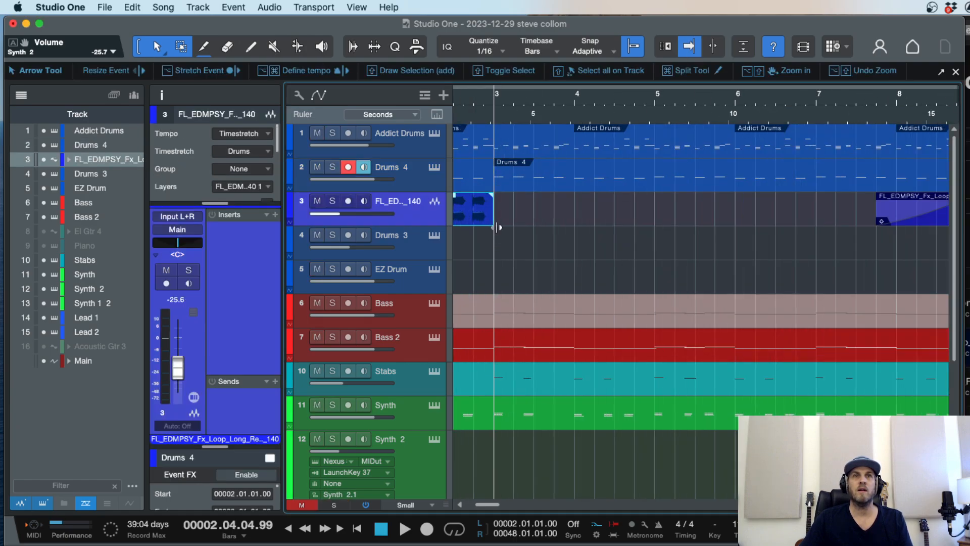
pyautogui.press('Home')
pyautogui.press('e')
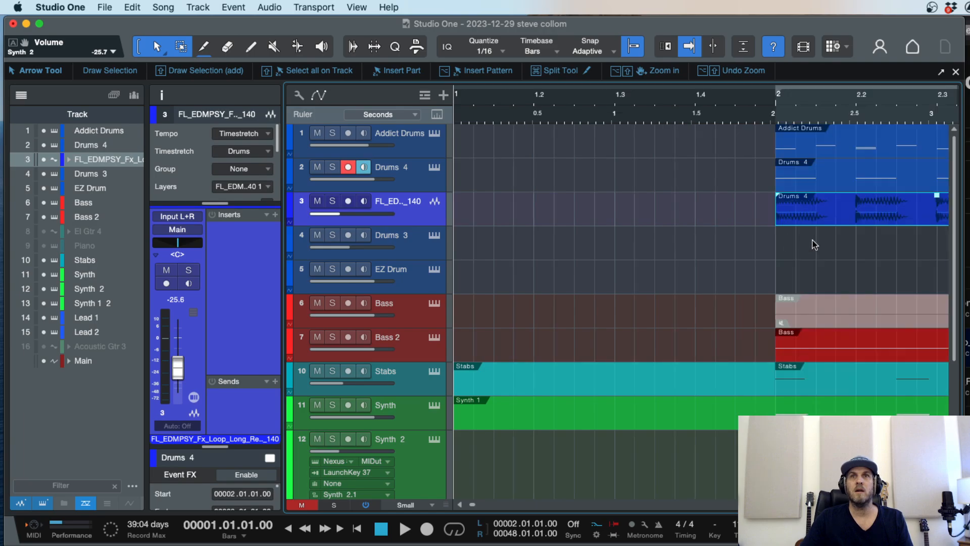
pyautogui.press('w')
pyautogui.press('w')
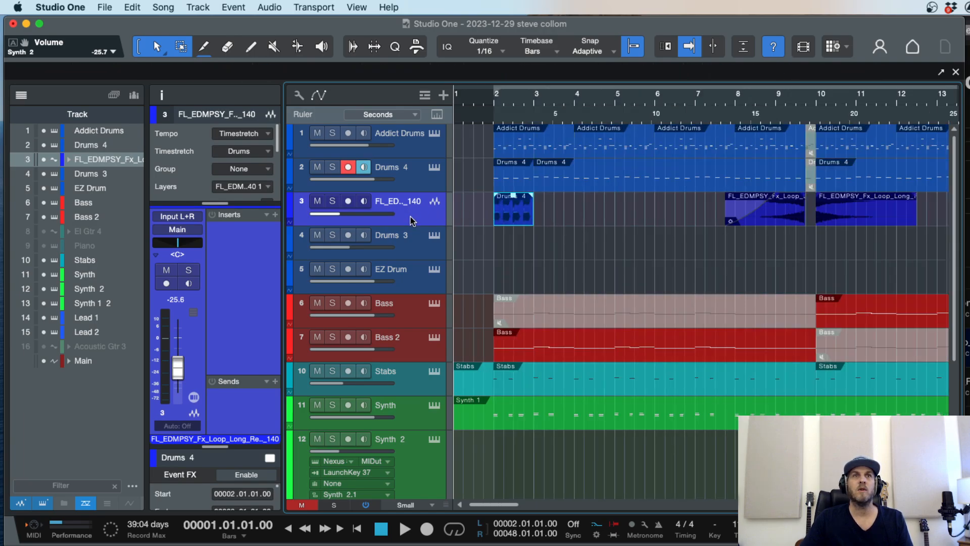
# Step: Duplicate the FL_EDMPSY audio track together with all its events
pyautogui.hotkey('shift', 'd')
pyautogui.press('w')
pyautogui.press('w')
pyautogui.press('w')
pyautogui.press('w')
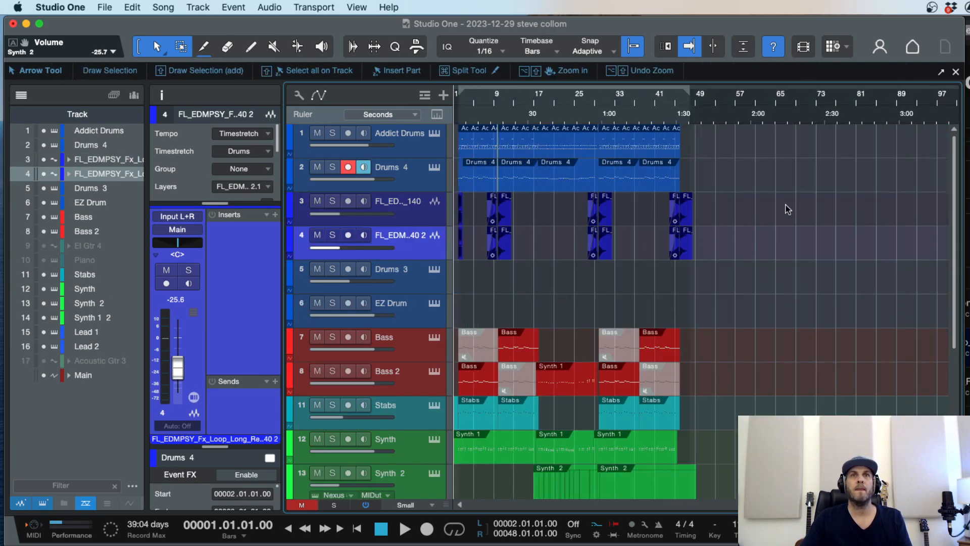
# Step: Select all events on the original FL_EDMPSY track 3 and delete them
pyautogui.moveTo(730, 209); pyautogui.dragTo(447, 209)
pyautogui.click(444, 208)
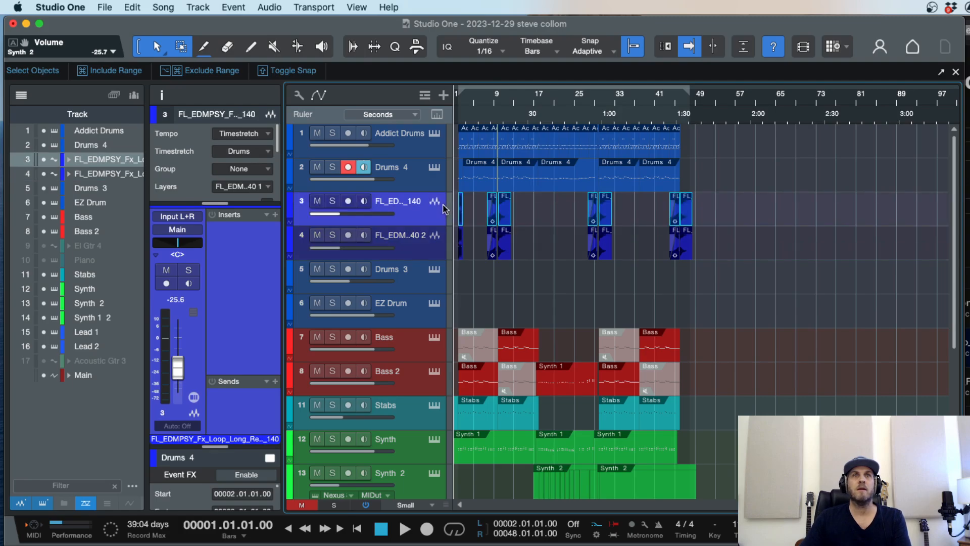
pyautogui.press('Delete')
# Step: Move the Drums 4 audio event at bar 2 from track 4 up to the empty track 3
pyautogui.press('e')
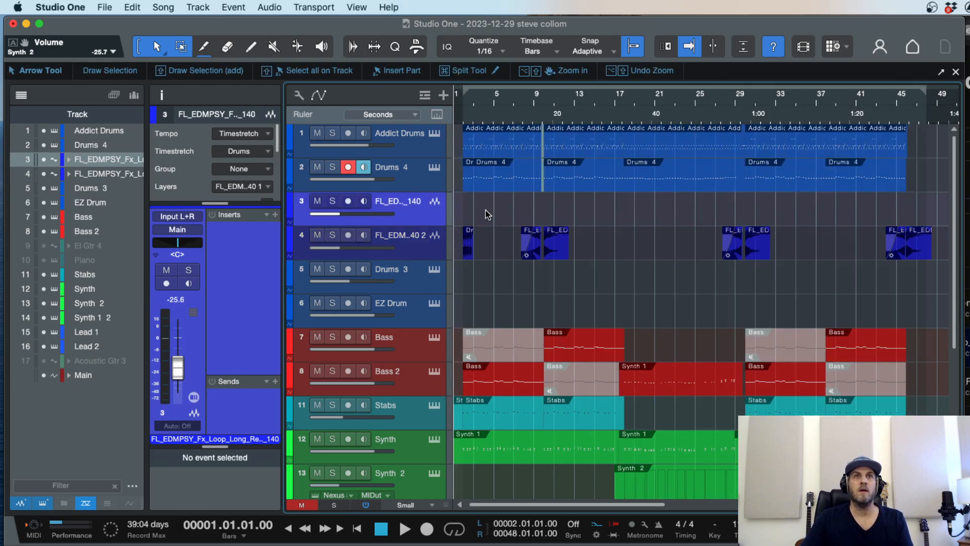
pyautogui.press('e')
pyautogui.press('e')
pyautogui.moveTo(514, 247); pyautogui.dragTo(517, 214)
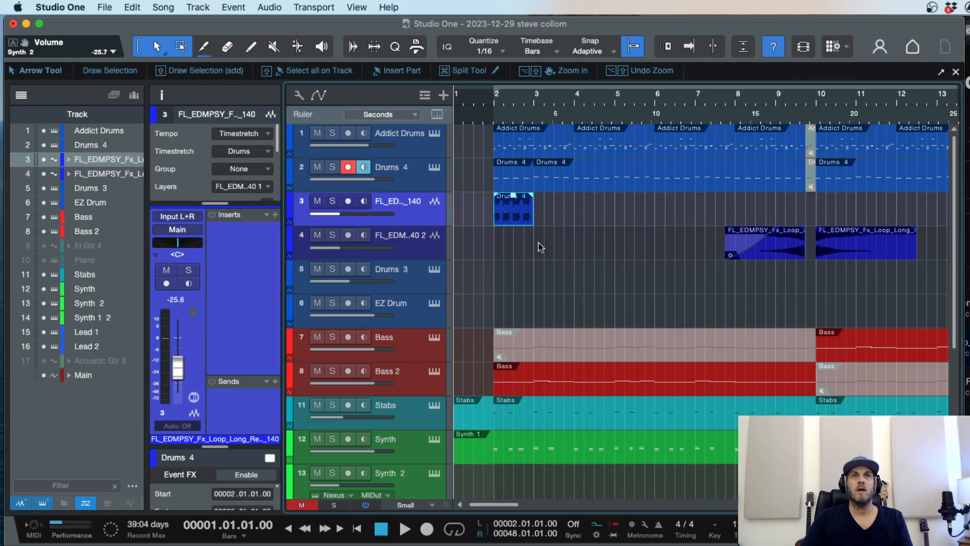
# Step: Duplicate the one-bar Drums 4 audio event repeatedly so the copies fill track 3 from bar 2 to bar 15
pyautogui.press('d')
pyautogui.press('d')
pyautogui.press('d')
pyautogui.press('d')
pyautogui.press('w')
pyautogui.press('d')
pyautogui.press('d')
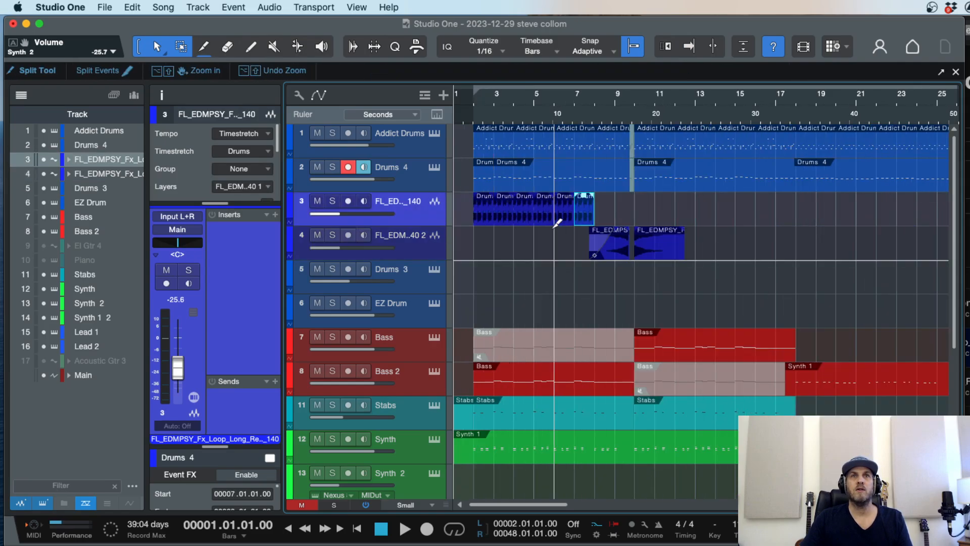
pyautogui.press('d')
pyautogui.press('d')
pyautogui.press('d')
pyautogui.press('d')
pyautogui.press('d')
pyautogui.press('d')
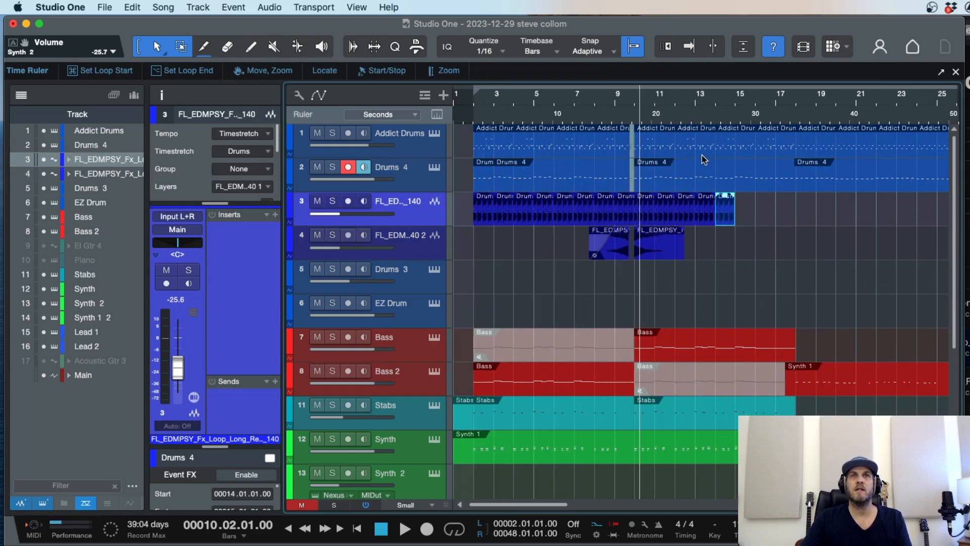
# Step: Examine the start of the drum audio waveform on track 3 against the MIDI notes at 10.2
pyautogui.press('e')
pyautogui.press('e')
pyautogui.press('e')
pyautogui.press('e')
pyautogui.press('e')
pyautogui.press('e')
pyautogui.press('e')
pyautogui.press('e')
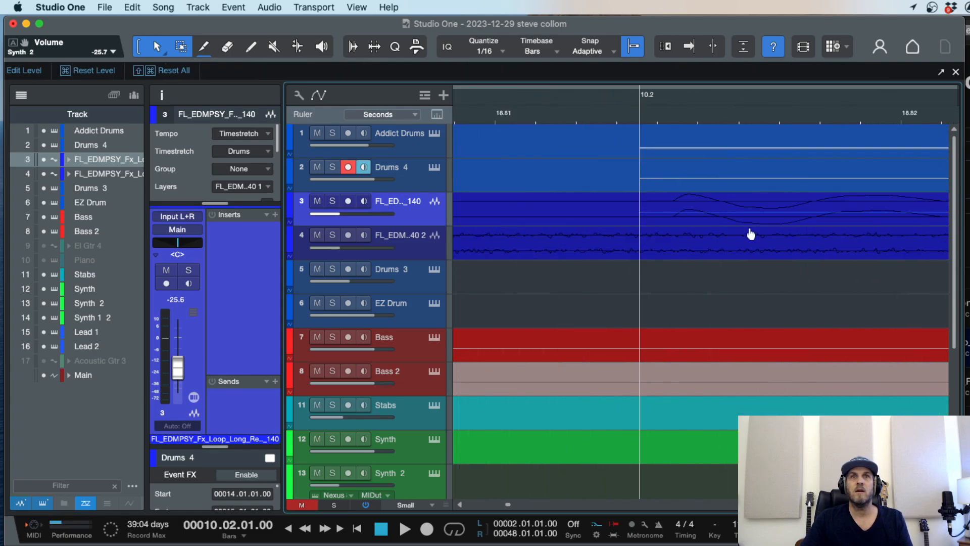
pyautogui.press('e')
pyautogui.press('w')
pyautogui.press('w')
pyautogui.press('w')
pyautogui.press('w')
pyautogui.press('w')
pyautogui.press('w')
pyautogui.press('w')
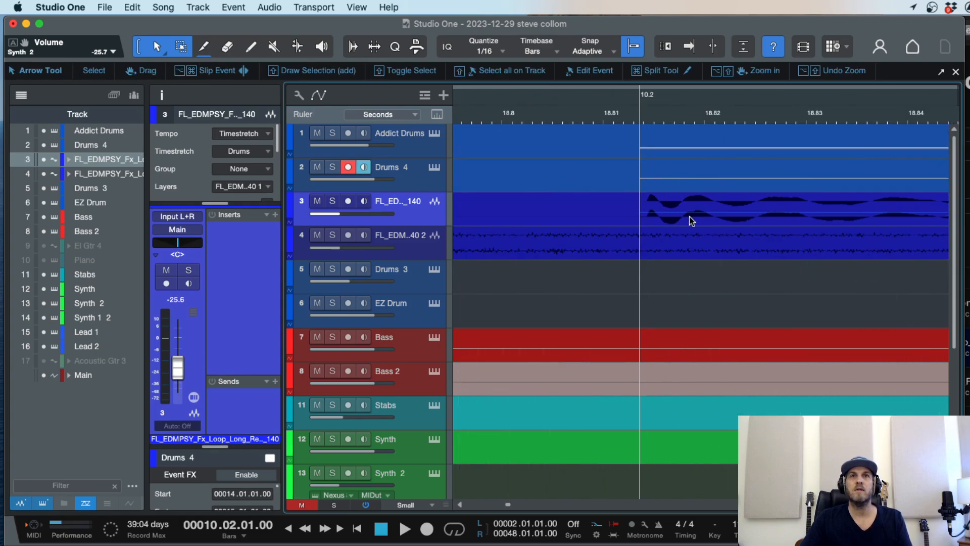
pyautogui.press('w')
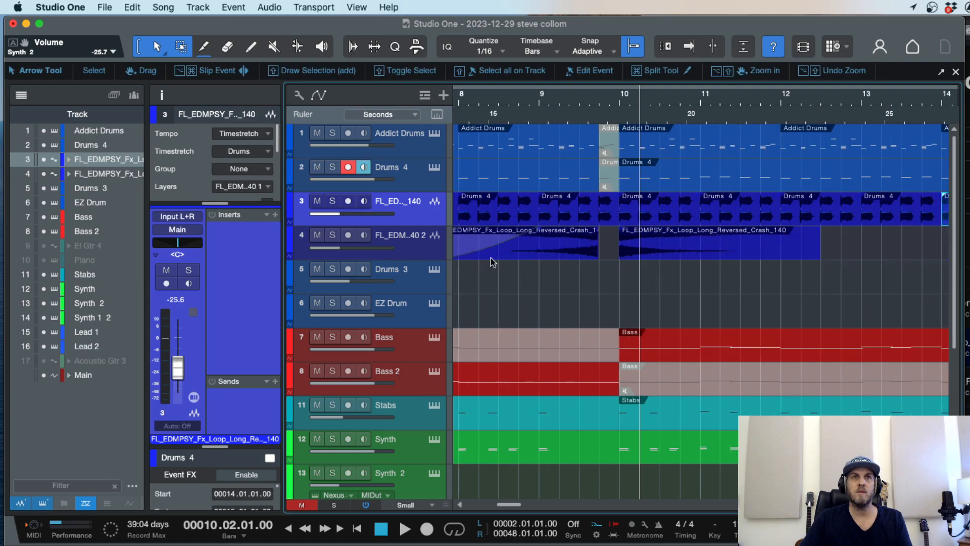
# Step: Enlarge the height of audio track 3 to show its waveforms and move the playhead to bar 2
pyautogui.moveTo(433, 226); pyautogui.dragTo(440, 349)
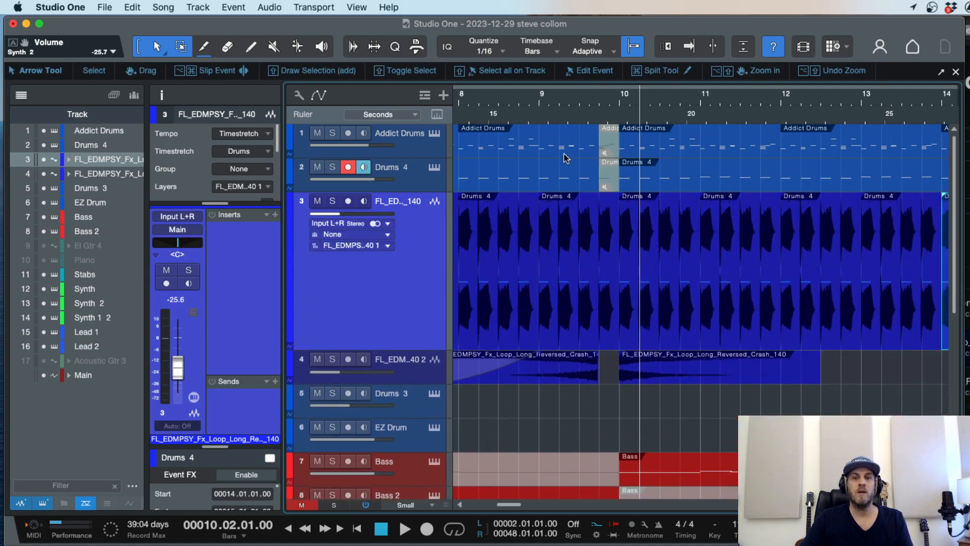
pyautogui.press(',')
pyautogui.press('e')
pyautogui.press('e')
pyautogui.press('w')
pyautogui.press('w')
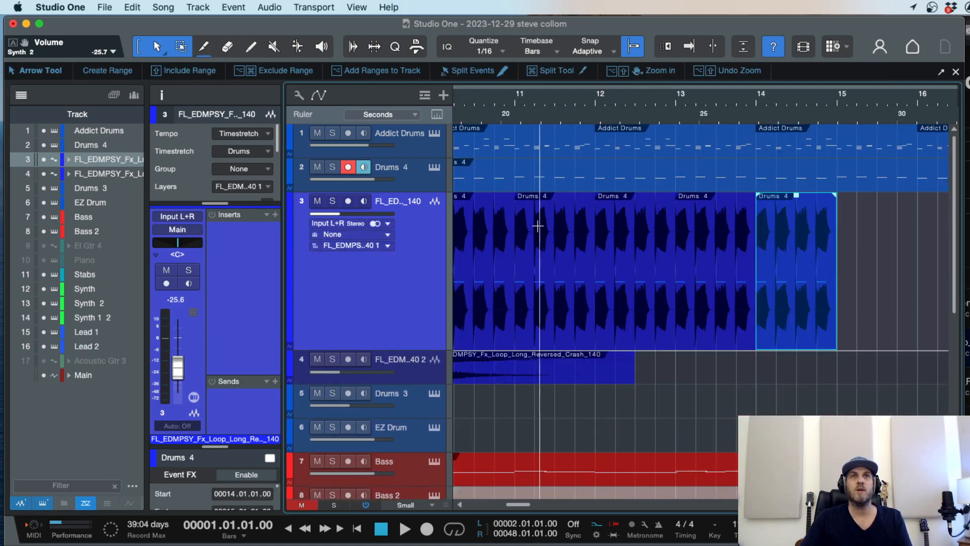
pyautogui.press('w')
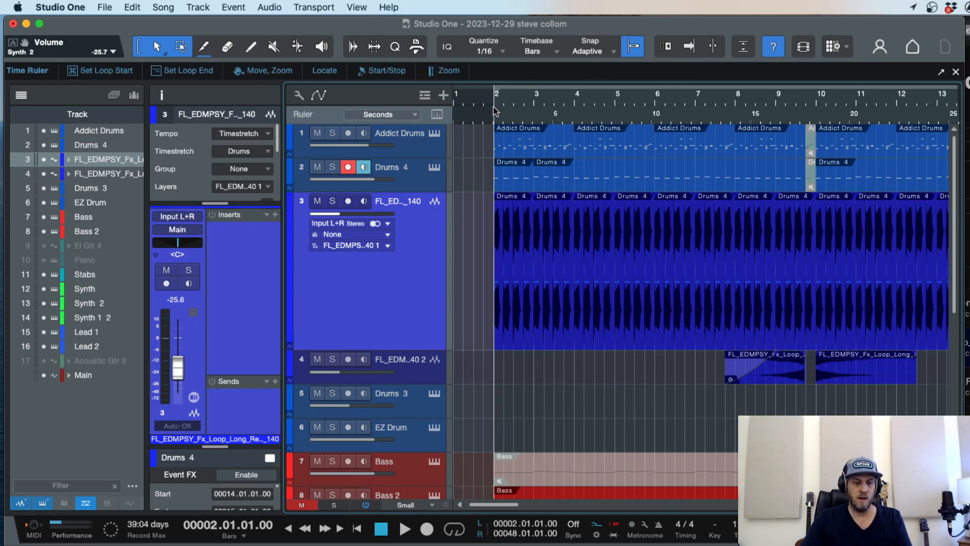
# Step: Split the first Drums 4 audio event on track 3 just before its first transient and delete the silent lead-in
pyautogui.press('e')
pyautogui.press('e')
pyautogui.press('e')
pyautogui.press('e')
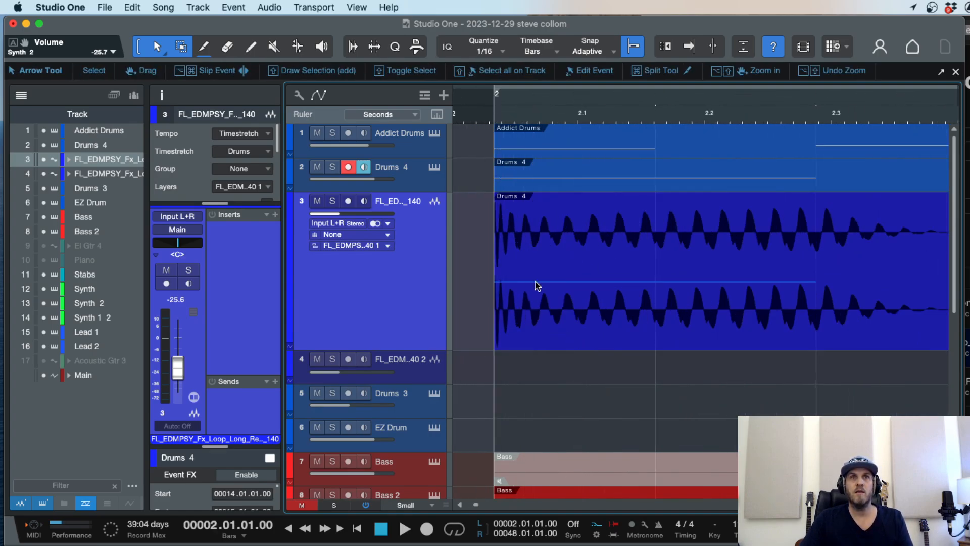
pyautogui.press('e')
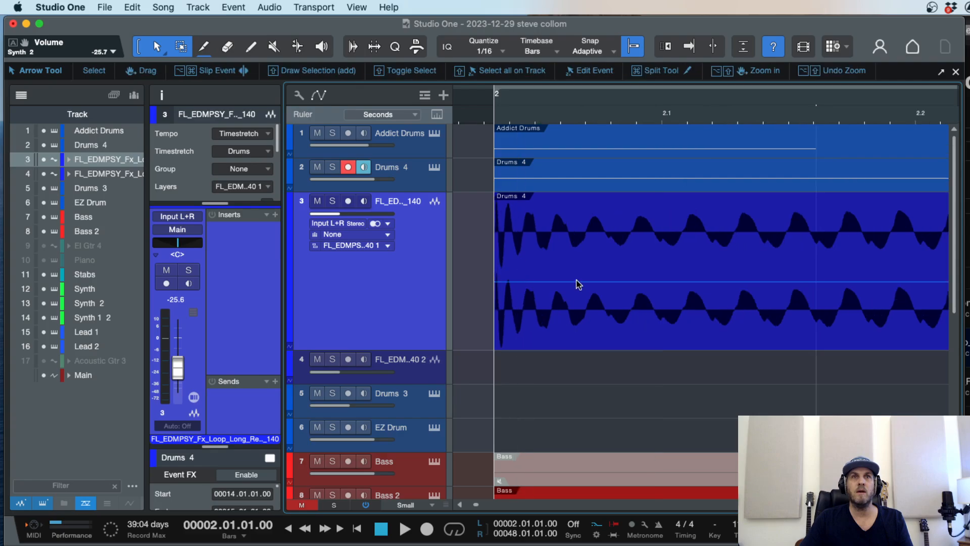
pyautogui.press('e')
pyautogui.press('e')
pyautogui.press('e')
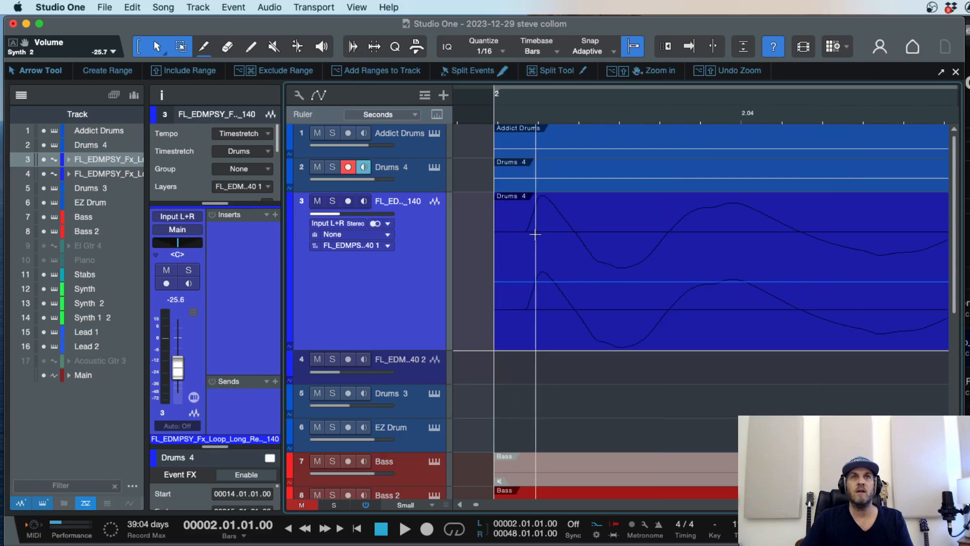
pyautogui.press('3')
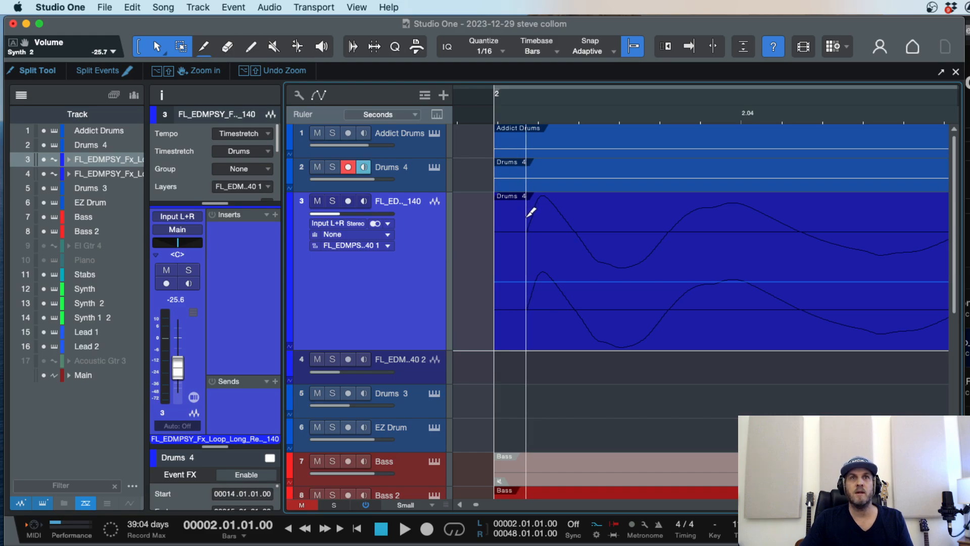
pyautogui.keyDown('super'); pyautogui.click(527, 217); pyautogui.keyUp('super')
pyautogui.click(512, 330)
pyautogui.press('Delete')
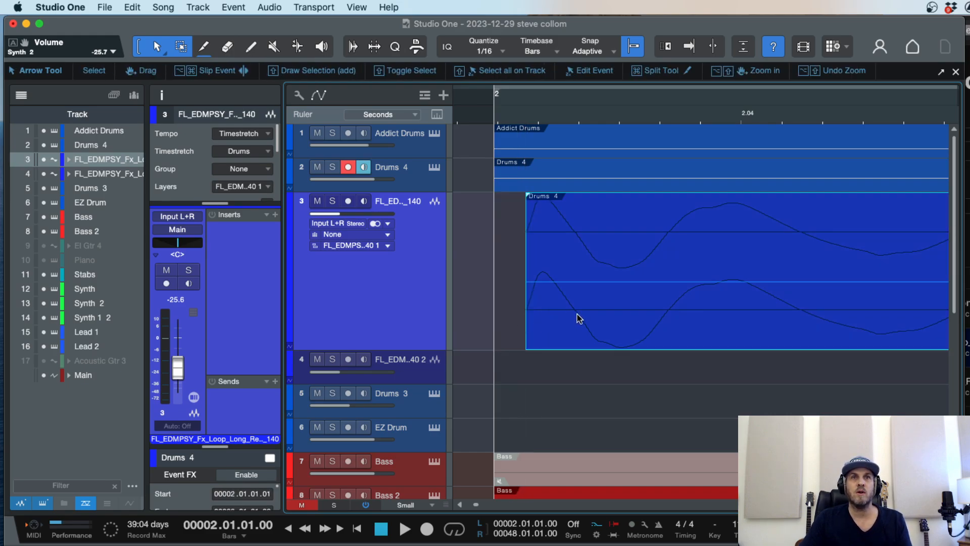
# Step: Move the trimmed Drums 4 audio event on track 3 back so that it starts exactly at bar 2
pyautogui.press('w')
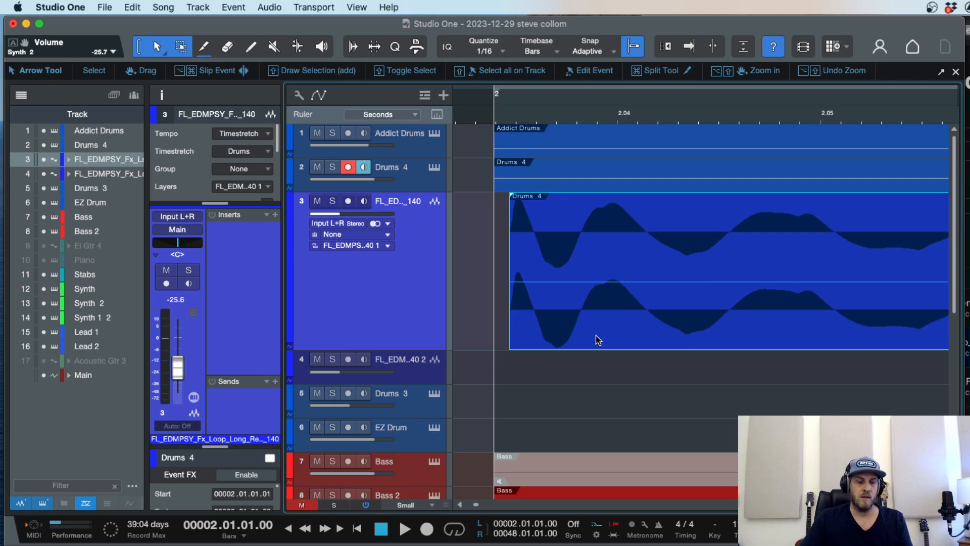
pyautogui.moveTo(598, 340); pyautogui.dragTo(581, 336)
pyautogui.press('w')
pyautogui.press('w')
pyautogui.press('w')
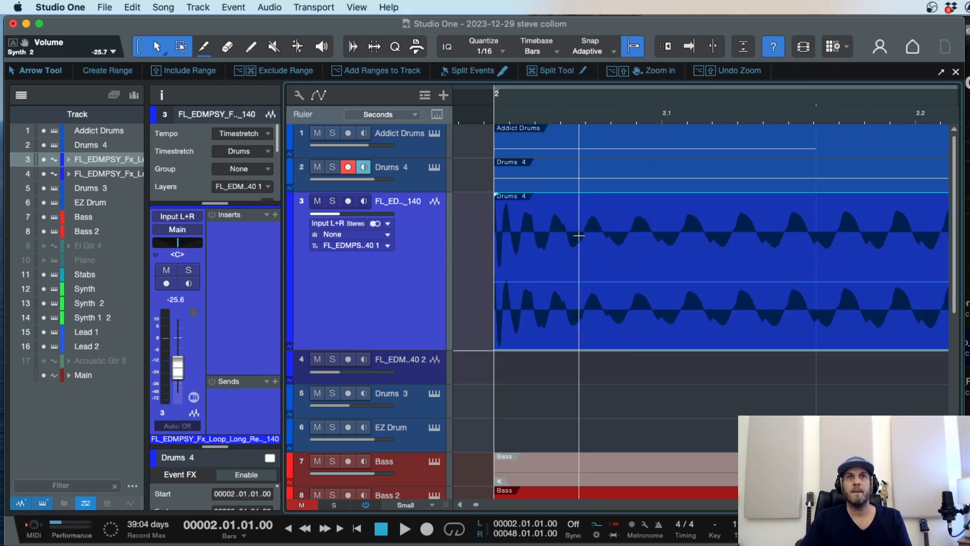
# Step: Examine the first transient of the trimmed audio event up close against the bar 2 gridline
pyautogui.press('e')
pyautogui.press('e')
pyautogui.press('e')
pyautogui.press('e')
pyautogui.press('e')
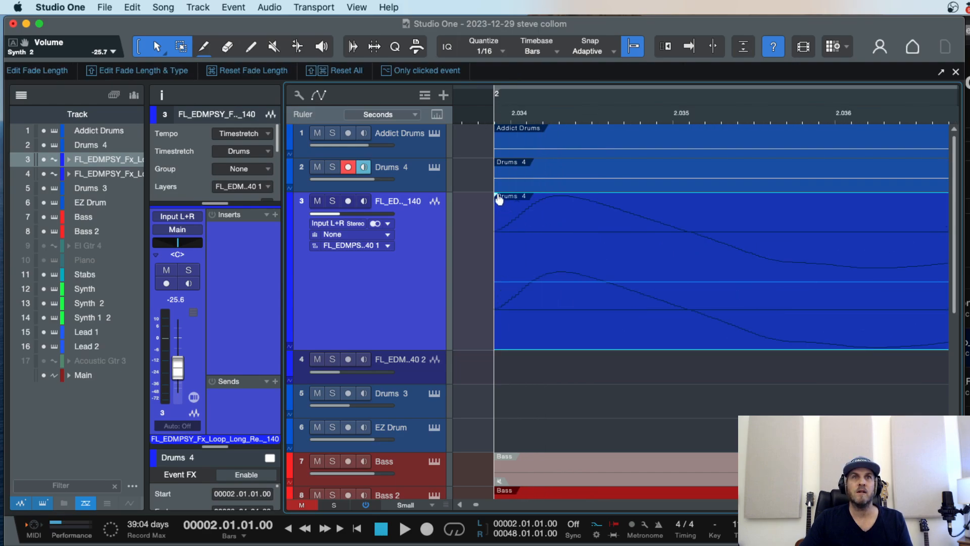
pyautogui.press('w')
pyautogui.press('w')
pyautogui.press('w')
pyautogui.press('w')
pyautogui.press('w')
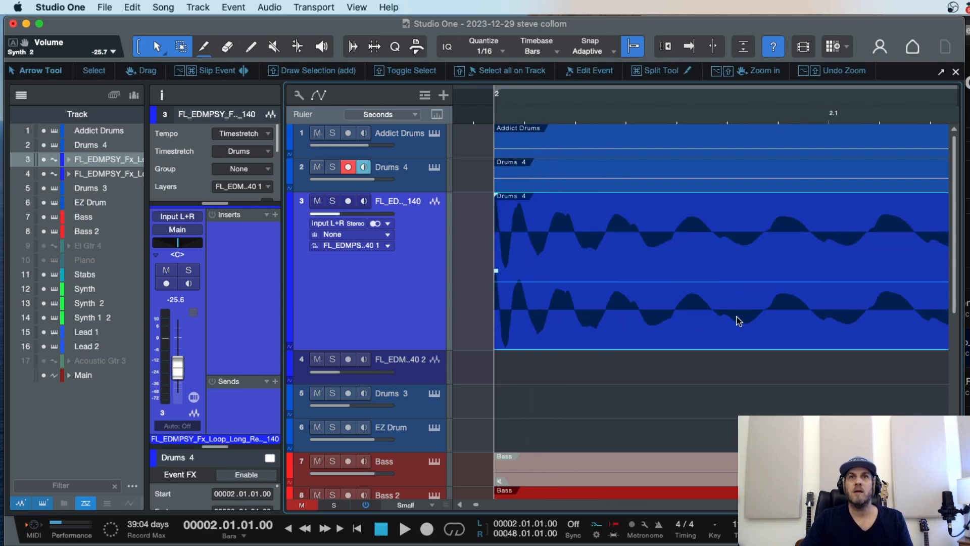
pyautogui.press('w')
pyautogui.press('w')
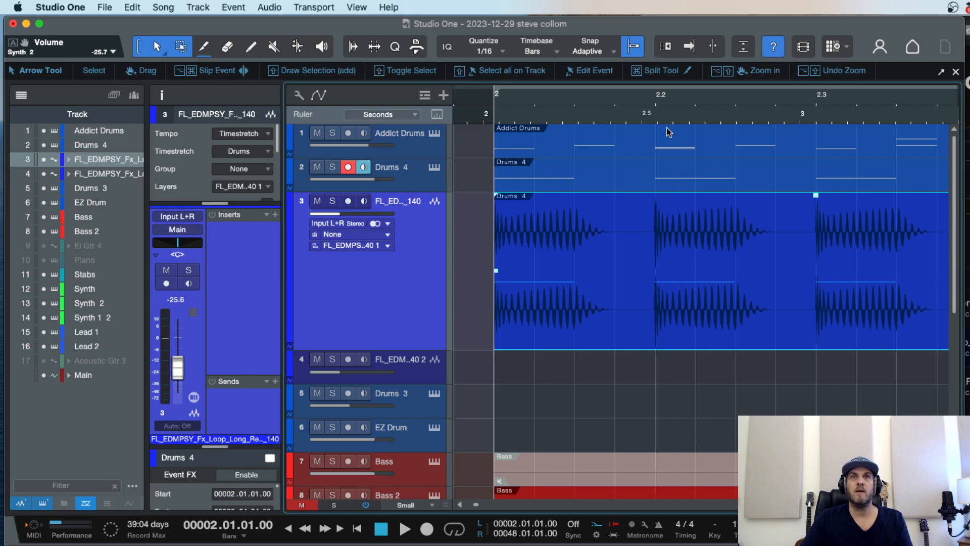
# Step: Examine the second drum hit in the audio waveform against the MIDI notes at 2.2
pyautogui.press('e')
pyautogui.press('e')
pyautogui.press('e')
pyautogui.press('e')
pyautogui.press('e')
pyautogui.press('e')
pyautogui.press('e')
pyautogui.press('e')
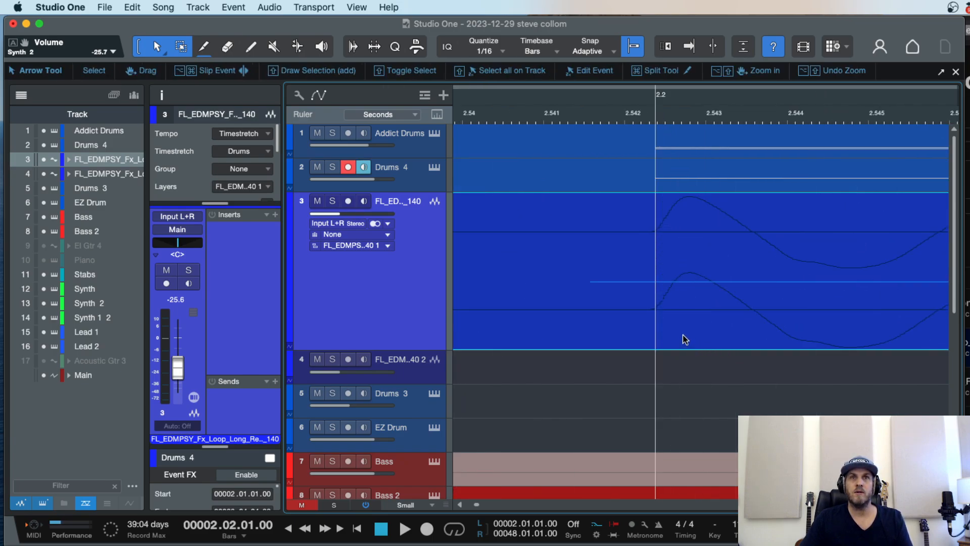
pyautogui.press('e')
pyautogui.press('e')
pyautogui.press('e')
pyautogui.press('e')
pyautogui.press('e')
pyautogui.press('e')
pyautogui.press('w')
pyautogui.press('w')
pyautogui.press('w')
pyautogui.press('w')
pyautogui.press('w')
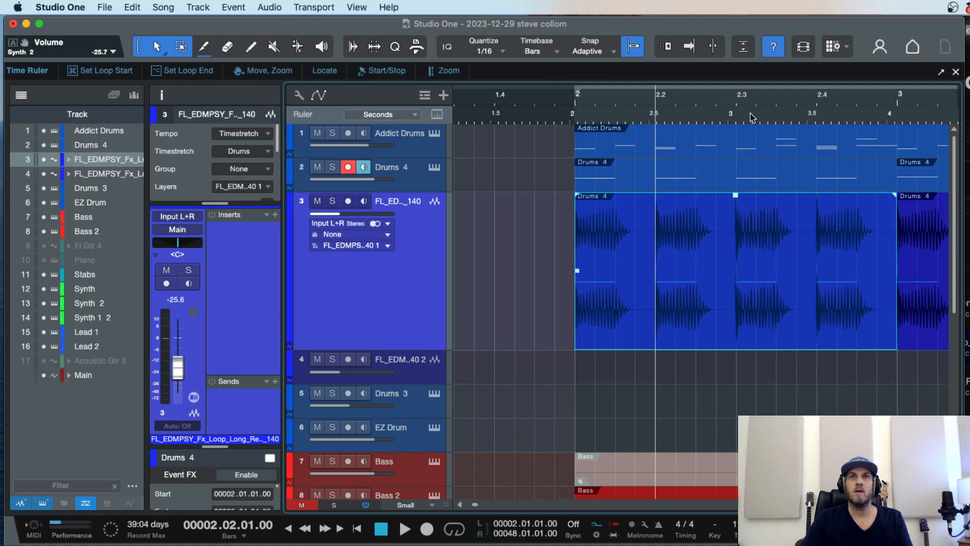
# Step: Examine the fourth drum hit in the audio waveform against the MIDI notes at 2.4
pyautogui.press('e')
pyautogui.press('e')
pyautogui.press('e')
pyautogui.press('e')
pyautogui.press('e')
pyautogui.press('e')
pyautogui.press('e')
pyautogui.press('e')
pyautogui.press('e')
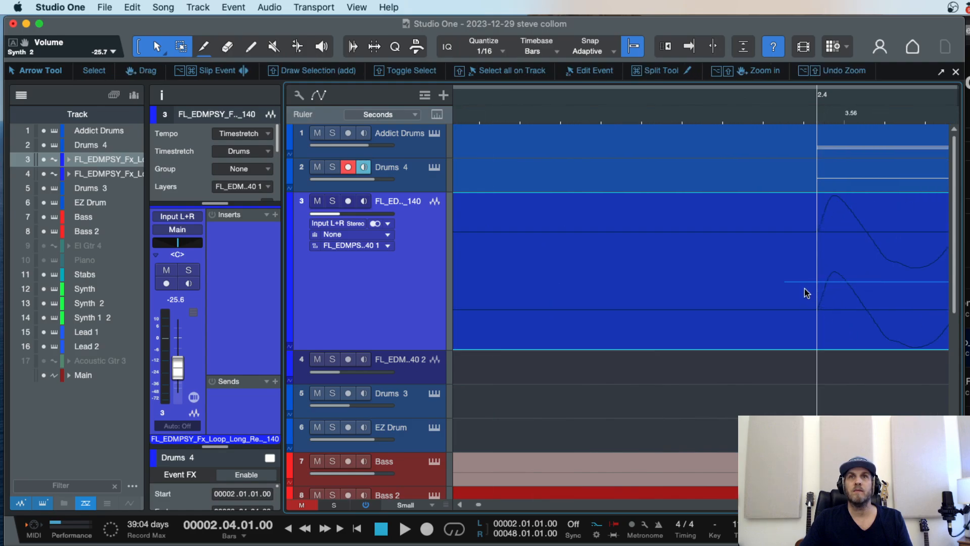
pyautogui.press('w')
pyautogui.press('w')
pyautogui.press('w')
pyautogui.press('w')
pyautogui.press('w')
pyautogui.press('w')
pyautogui.press('w')
pyautogui.press('w')
pyautogui.press('w')
pyautogui.press('w')
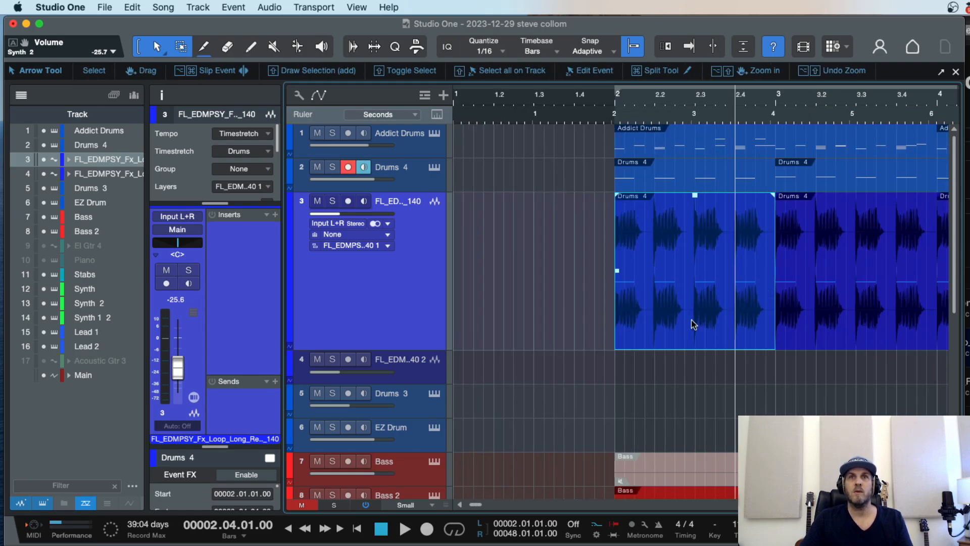
# Step: Delete all the old Drums 4 audio copies from bar 3 onward on track 3, keeping only the bar 2 event
pyautogui.press('w')
pyautogui.moveTo(622, 335); pyautogui.dragTo(697, 337)
pyautogui.press('w')
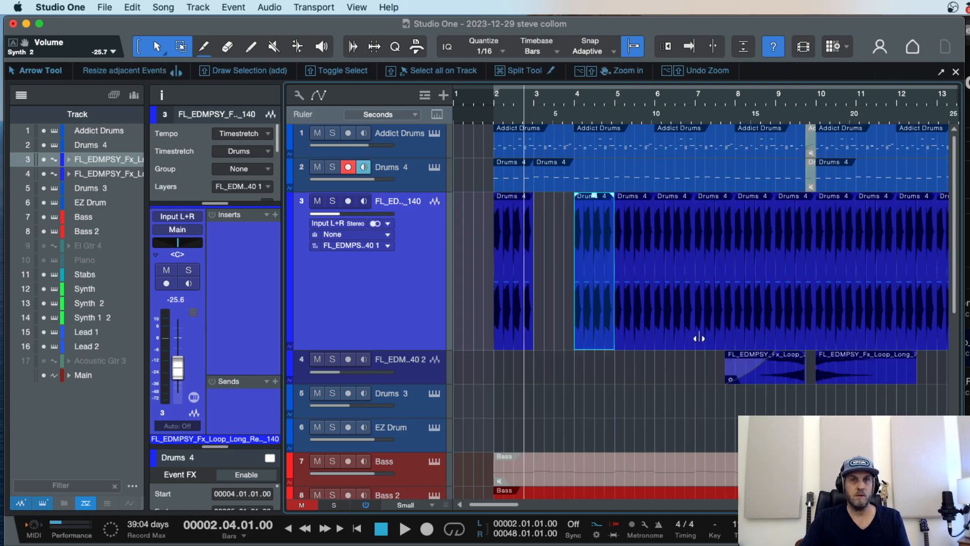
pyautogui.press('w')
pyautogui.moveTo(766, 273); pyautogui.dragTo(482, 274)
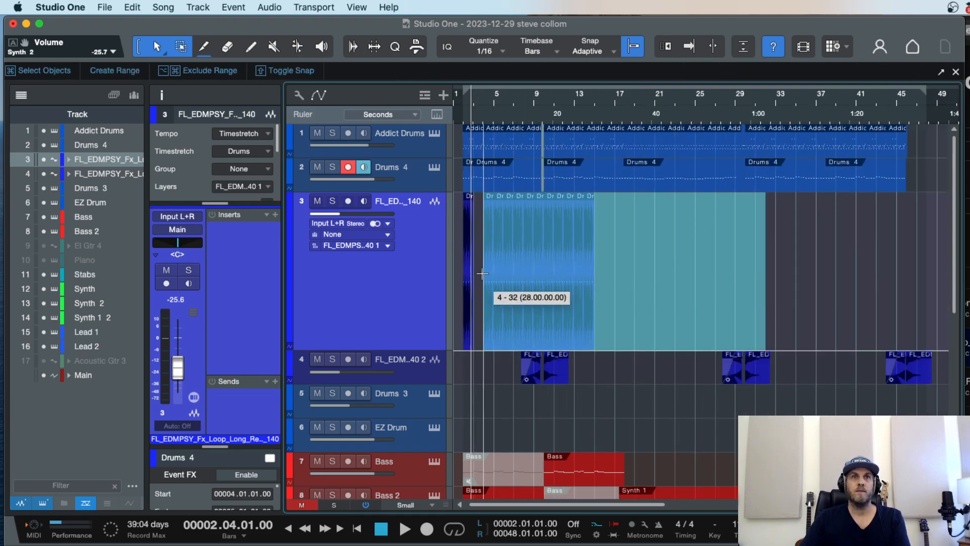
pyautogui.press('Delete')
pyautogui.press(',')
# Step: Try to duplicate the trimmed bar 2 audio event into bar 3 on track 3
pyautogui.press('e')
pyautogui.press('e')
pyautogui.press('e')
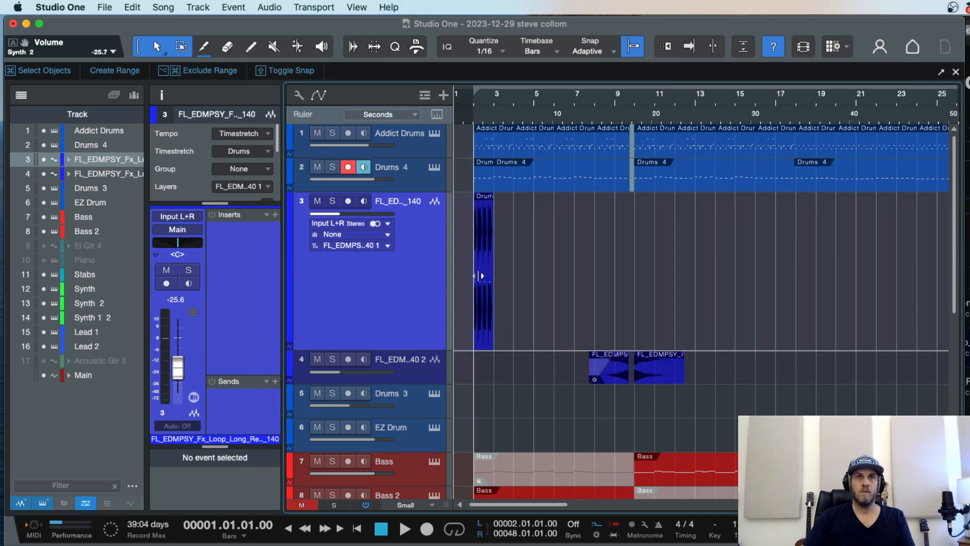
pyautogui.click(599, 335)
pyautogui.press('super+d')
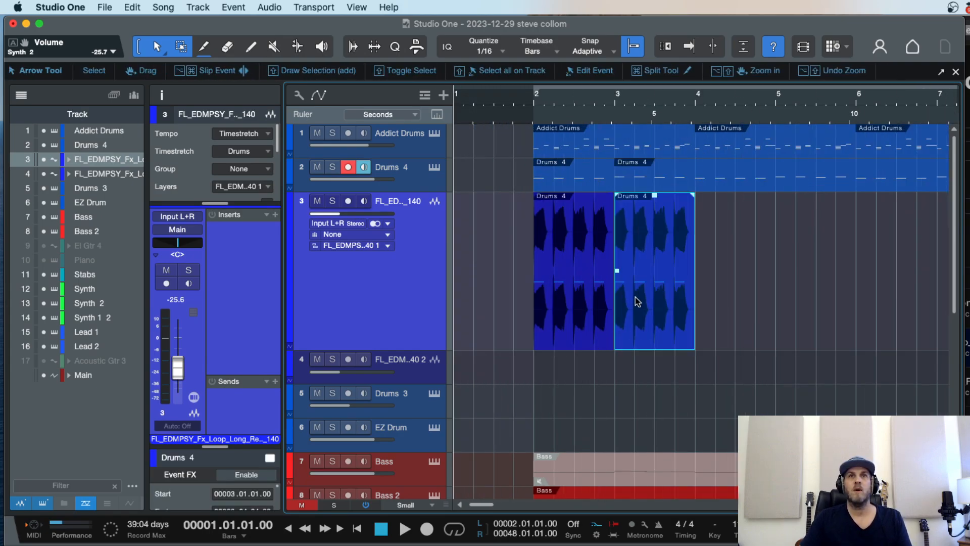
pyautogui.press('super+z')
# Step: Examine the end of the trimmed audio event on track 3 against the bar 3 gridline
pyautogui.click(611, 107)
pyautogui.press('e')
pyautogui.press('e')
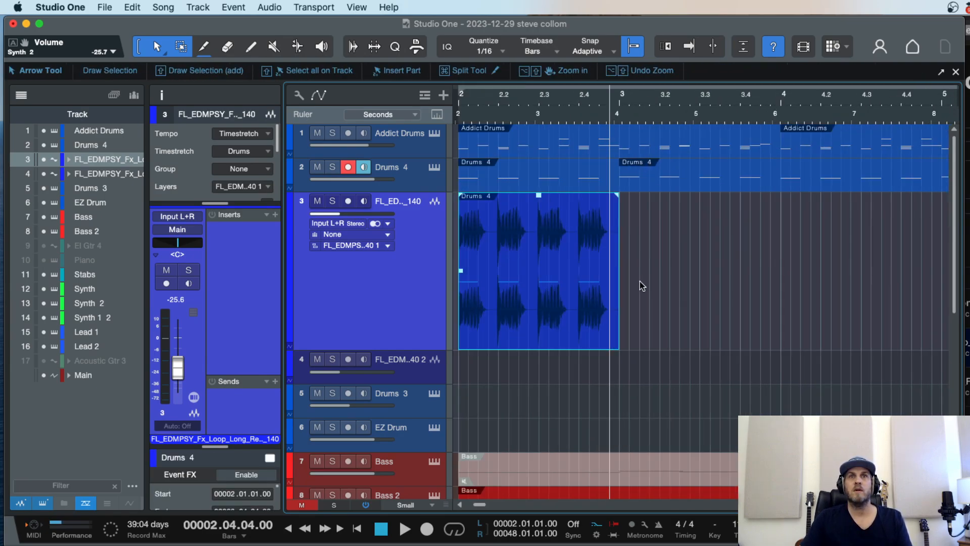
pyautogui.press('e')
pyautogui.press('e')
pyautogui.press('e')
pyautogui.press('e')
pyautogui.press('e')
pyautogui.press('e')
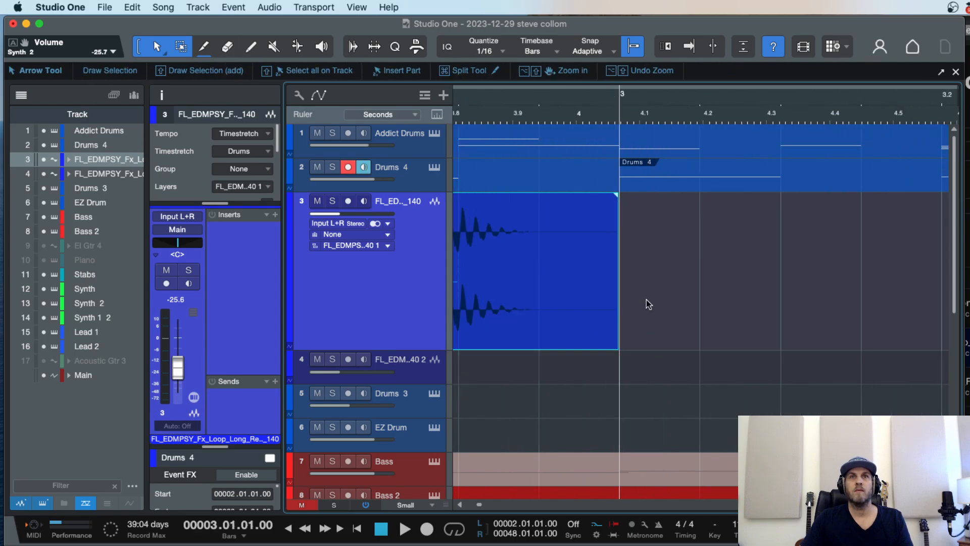
pyautogui.press('w')
pyautogui.press('w')
pyautogui.press('w')
pyautogui.press('w')
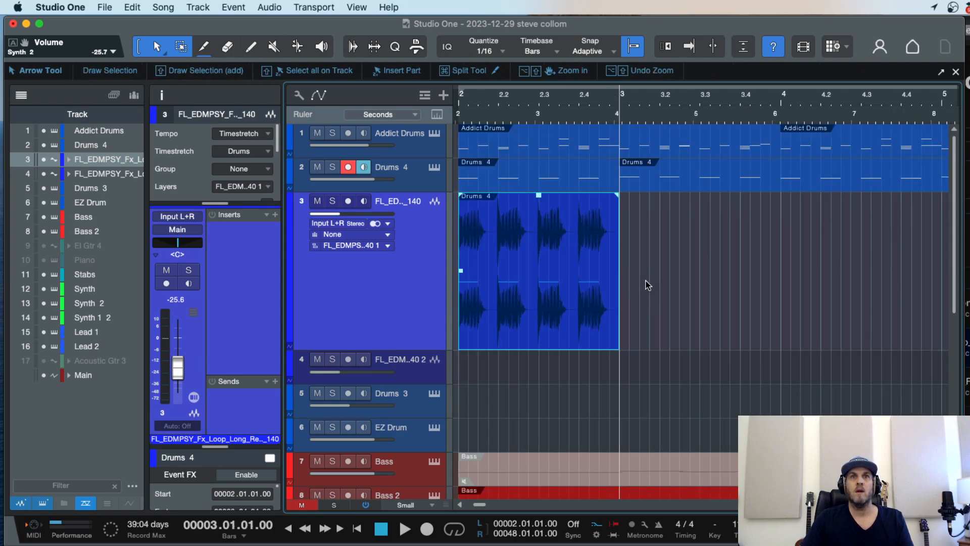
pyautogui.press('w')
pyautogui.press('w')
# Step: Hide the track list and extend the end of the trimmed Drums 4 audio event to bar 3
pyautogui.press('e')
pyautogui.press('e')
pyautogui.press('e')
pyautogui.press('e')
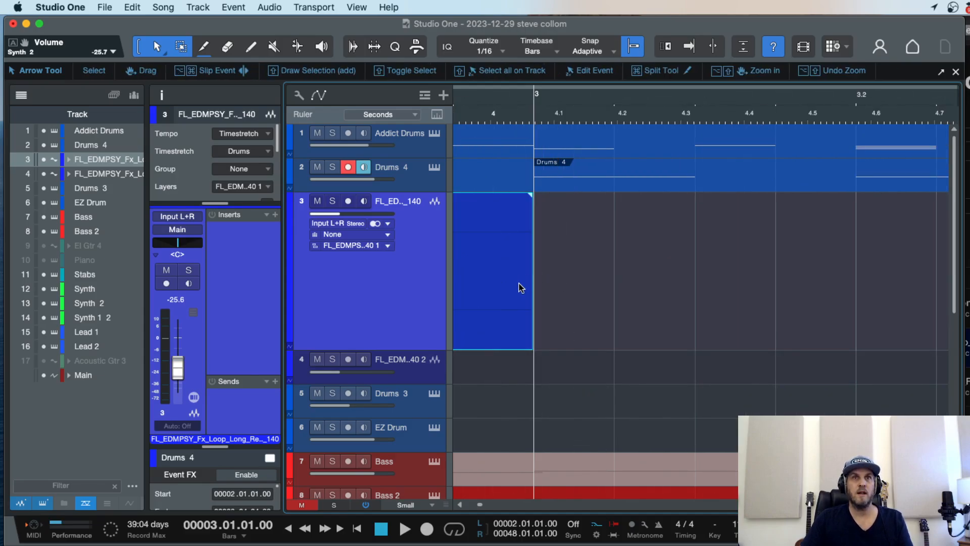
pyautogui.press('super+t')
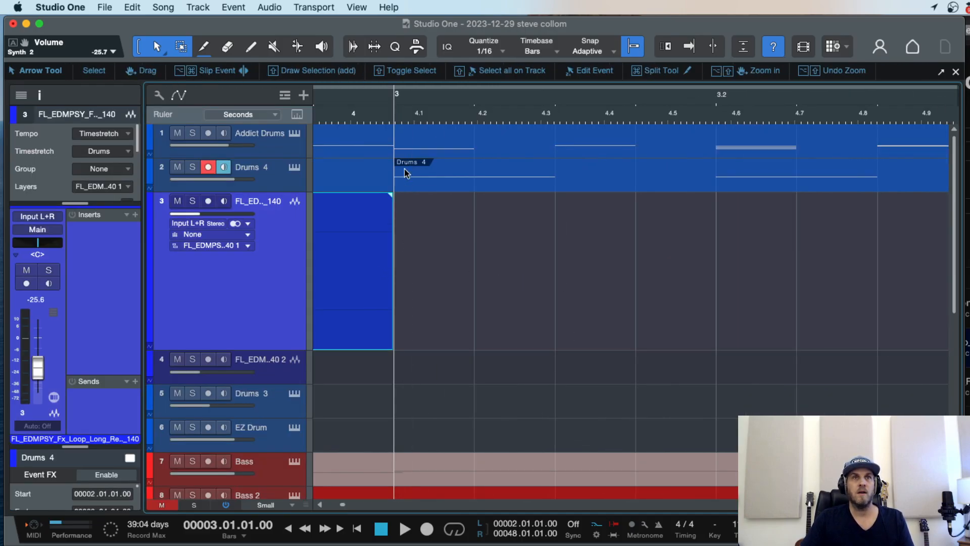
pyautogui.press('e')
pyautogui.press('e')
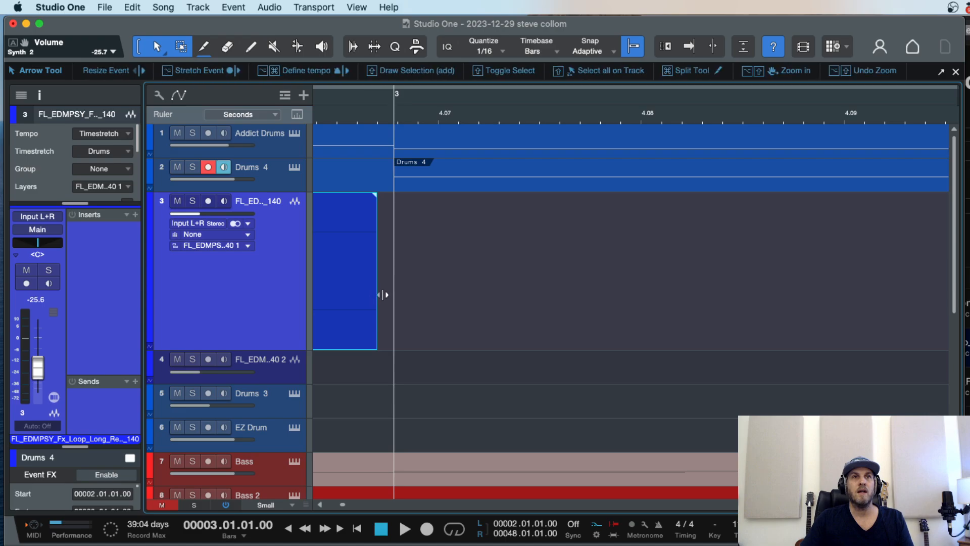
pyautogui.moveTo(377, 293); pyautogui.dragTo(389, 291)
# Step: Duplicate the corrected one-bar Drums 4 audio event repeatedly along track 3, up to the copy starting at bar 50
pyautogui.press('w')
pyautogui.press('w')
pyautogui.press('w')
pyautogui.press('w')
pyautogui.press('w')
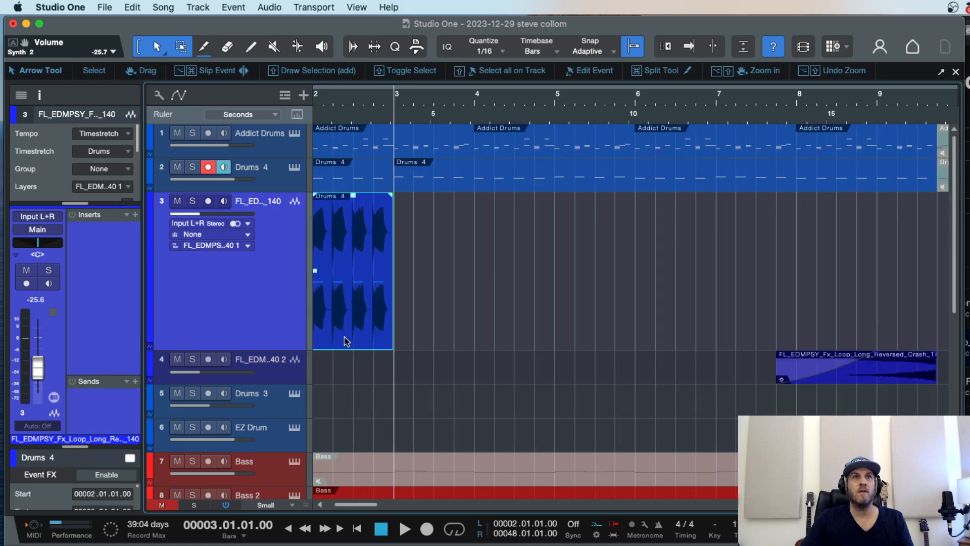
pyautogui.press('d')
pyautogui.press('d')
pyautogui.press('d')
pyautogui.press('d')
pyautogui.press('d')
pyautogui.press('d')
pyautogui.press('d')
pyautogui.press('d')
pyautogui.press('d')
pyautogui.press('d')
pyautogui.press('d')
pyautogui.press('d')
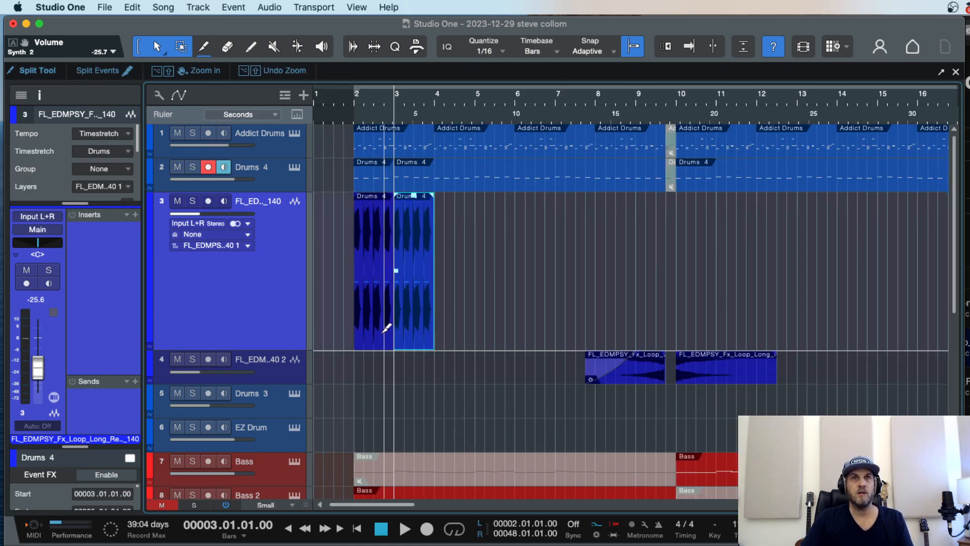
pyautogui.press('d')
pyautogui.press('d')
pyautogui.press('d')
pyautogui.press('d')
pyautogui.press('d')
pyautogui.press('d')
pyautogui.press('d')
pyautogui.press('d')
pyautogui.press('d')
pyautogui.press('d')
pyautogui.press('d')
pyautogui.press('d')
pyautogui.press('d')
pyautogui.press('d')
pyautogui.press('d')
pyautogui.press('d')
pyautogui.press('d')
pyautogui.press('d')
pyautogui.press('d')
pyautogui.press('d')
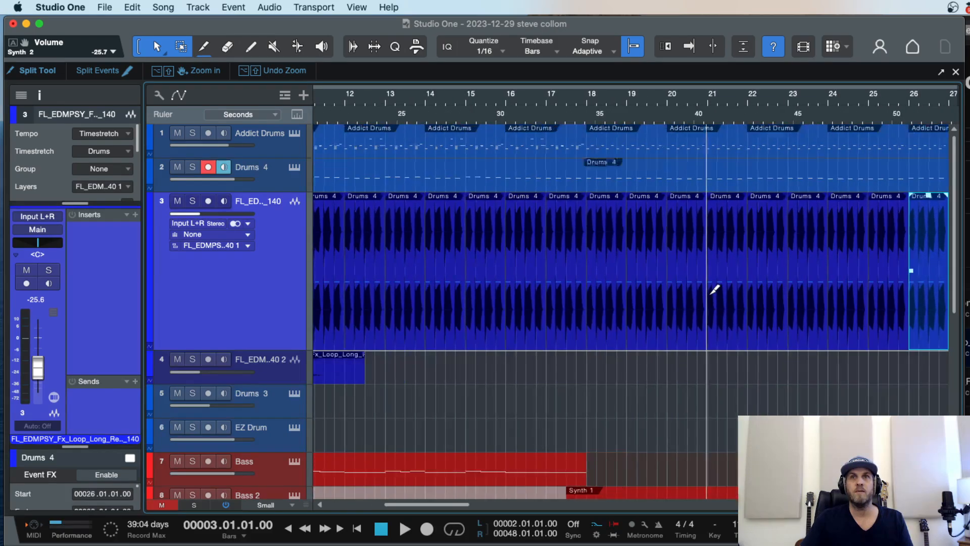
pyautogui.press('d')
pyautogui.press('d')
pyautogui.press('d')
pyautogui.press('d')
pyautogui.press('d')
pyautogui.press('d')
pyautogui.press('d')
pyautogui.press('d')
pyautogui.press('d')
pyautogui.press('d')
pyautogui.press('d')
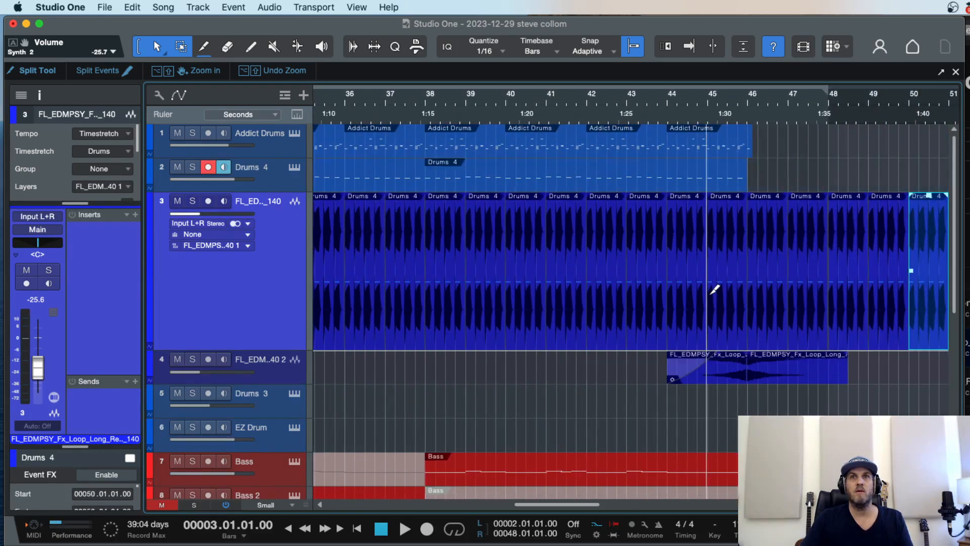
# Step: Undo the surplus duplicates on track 3 so that the last copy is the one starting at bar 45
pyautogui.press('super+z')
pyautogui.press('super+z')
pyautogui.press('super+z')
pyautogui.press('super+z')
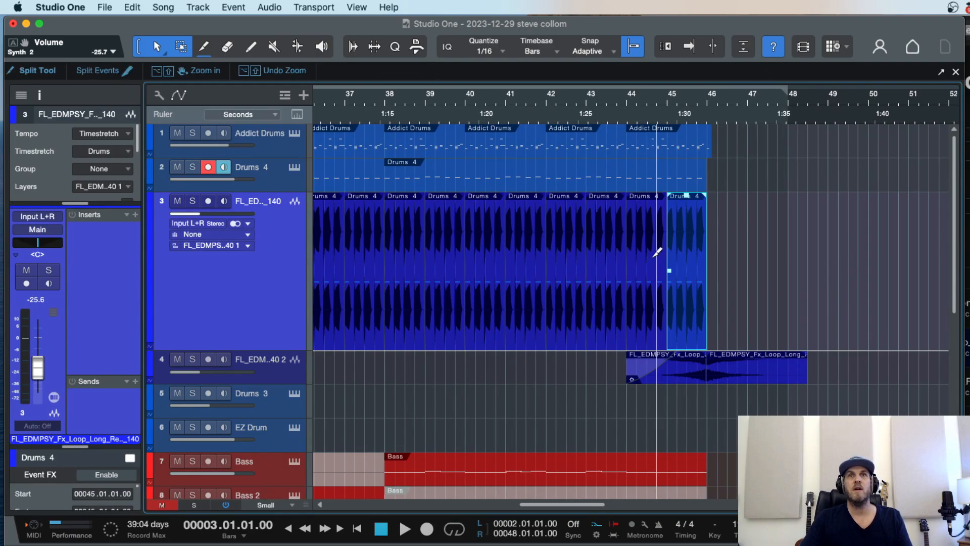
# Step: Undo the track 3 copy starting at bar 45 and examine the junction between the audio events at bar 44
pyautogui.press('super+z')
pyautogui.click(625, 115)
pyautogui.press('e')
pyautogui.press('e')
pyautogui.press('e')
pyautogui.press('e')
pyautogui.press('e')
pyautogui.press('e')
pyautogui.press('e')
pyautogui.press('e')
pyautogui.press('e')
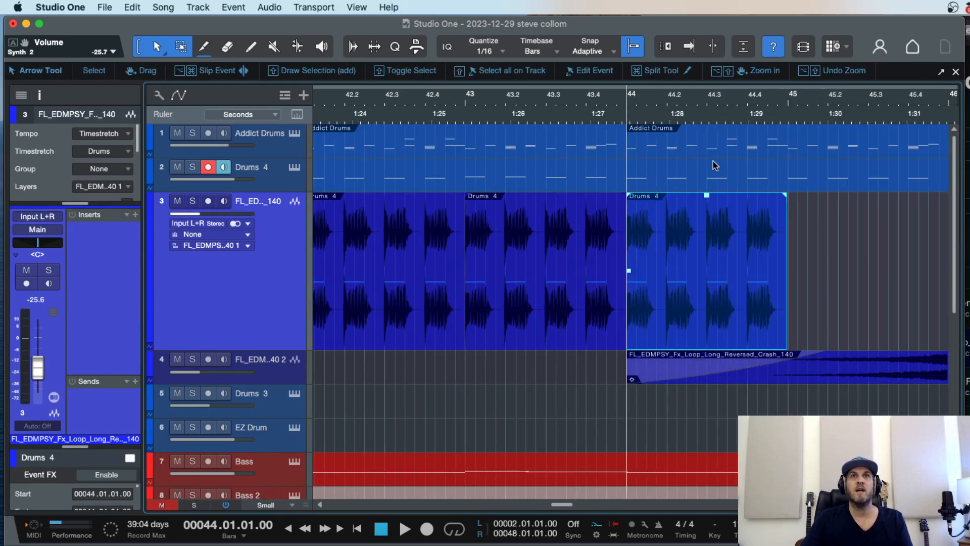
pyautogui.press('e')
pyautogui.press('e')
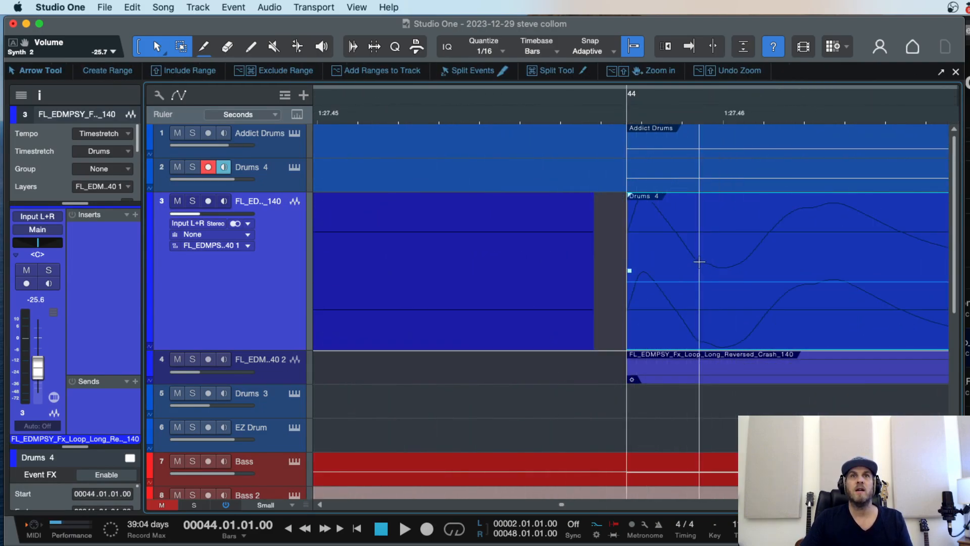
pyautogui.press('e')
pyautogui.press('w')
pyautogui.press('w')
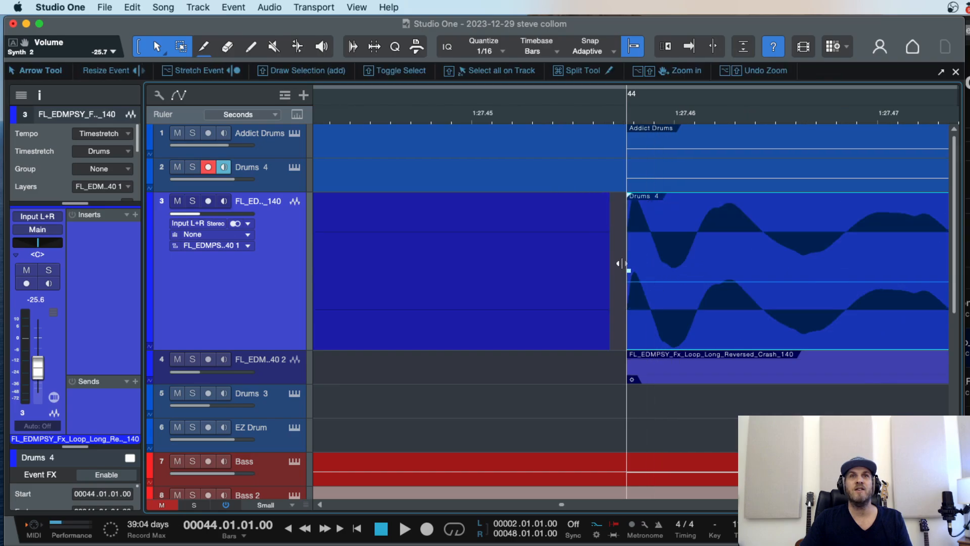
pyautogui.press('e')
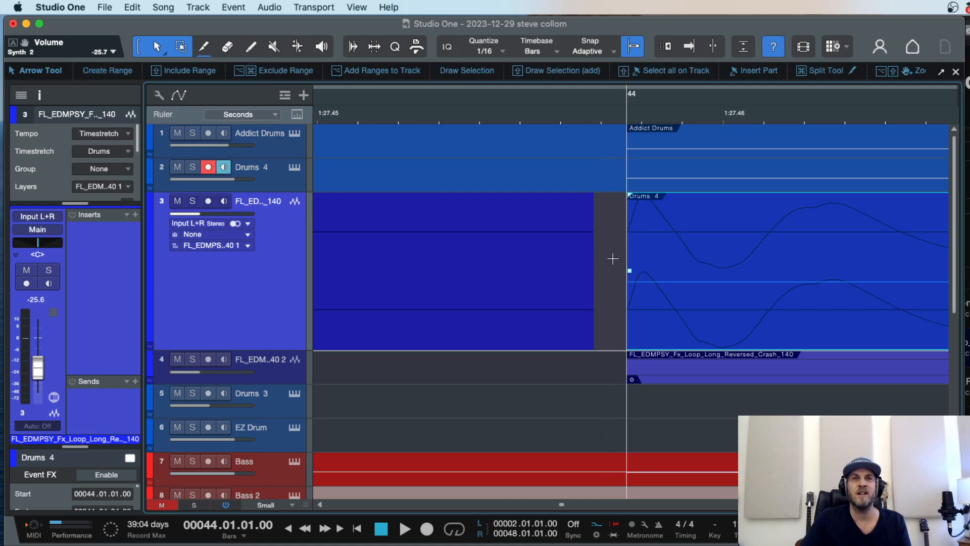
pyautogui.press('w')
pyautogui.press('w')
pyautogui.press('e')
pyautogui.press('e')
pyautogui.press('e')
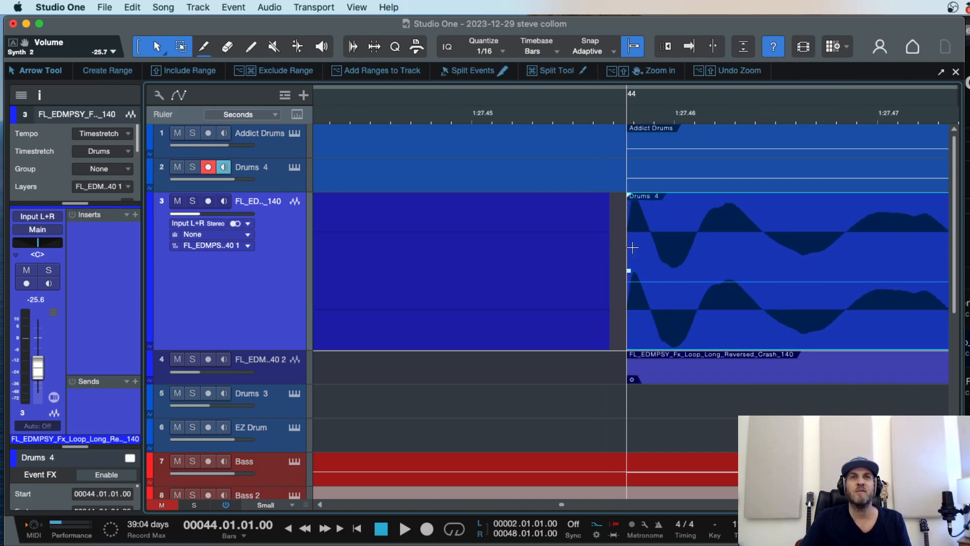
pyautogui.press('w')
pyautogui.press('w')
pyautogui.press('w')
pyautogui.press('e')
pyautogui.press('e')
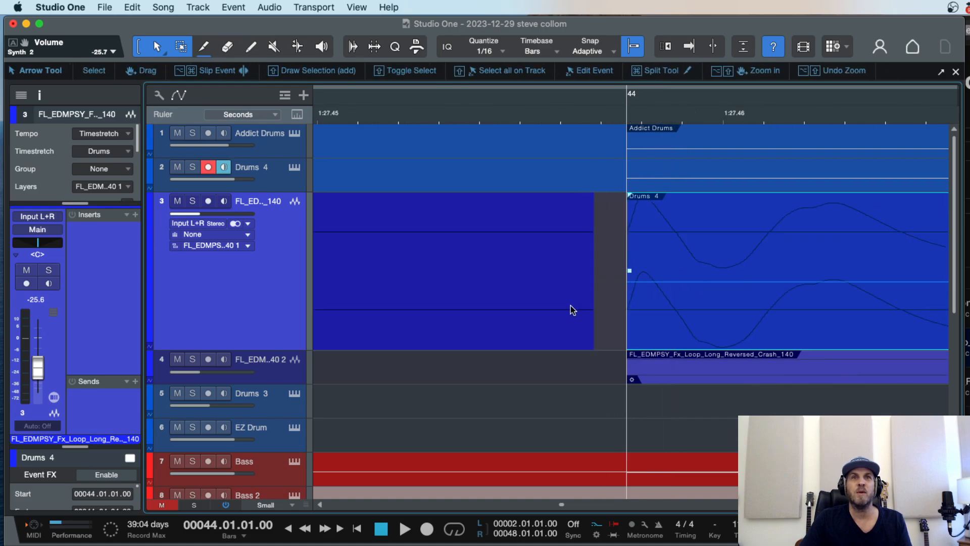
# Step: Move the track 3 audio event at bar 44 slightly earlier so it butts against the end of the preceding copy
pyautogui.click(572, 309)
pyautogui.moveTo(653, 327); pyautogui.dragTo(629, 329)
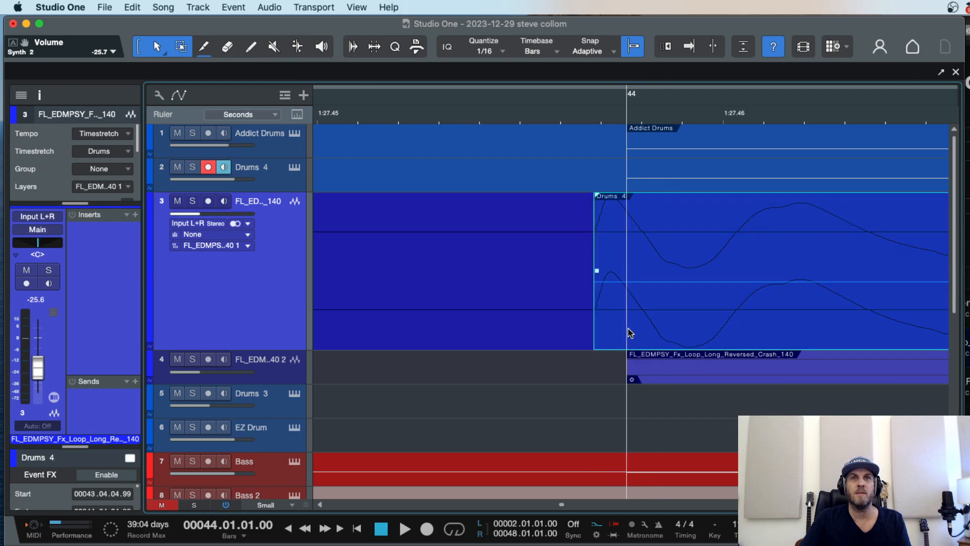
pyautogui.press('w')
pyautogui.press('e')
pyautogui.press('w')
pyautogui.press('w')
pyautogui.press('w')
pyautogui.press('w')
pyautogui.press('w')
pyautogui.press('w')
pyautogui.press('w')
pyautogui.press('w')
pyautogui.press('w')
pyautogui.press('w')
pyautogui.press('w')
pyautogui.press('w')
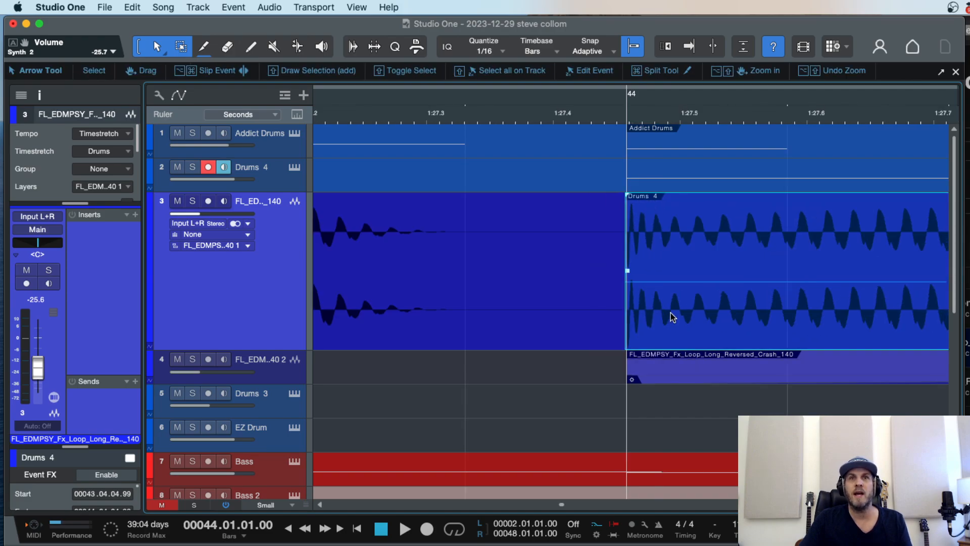
pyautogui.press('w')
pyautogui.press('w')
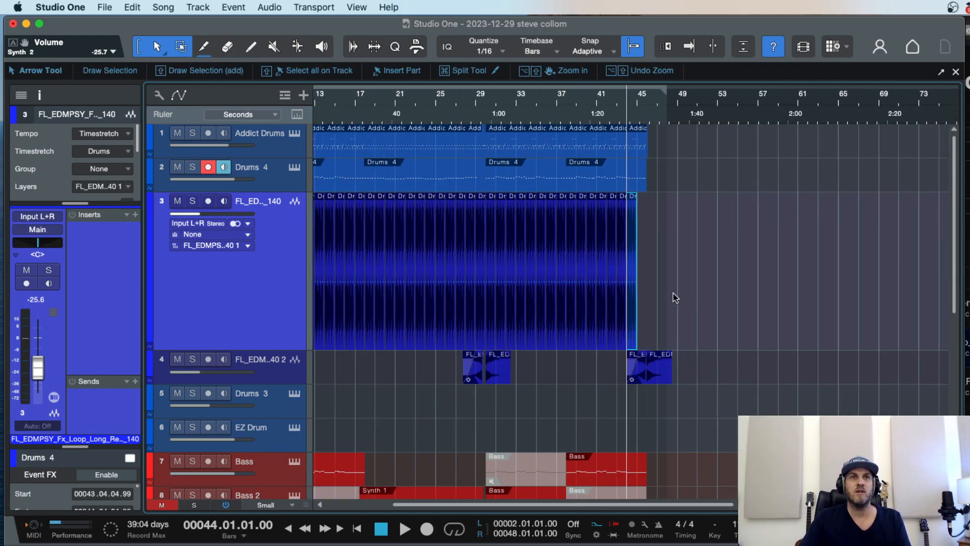
# Step: Delete all the duplicated Drums 4 audio events on track 3, keeping only the original event at bar 2
pyautogui.moveTo(641, 283); pyautogui.dragTo(329, 285)
pyautogui.press('Delete')
# Step: Bounce the remaining one-bar Drums 4 audio event at bar 2 on track 3 into a new audio event
pyautogui.click(328, 109)
pyautogui.press('e')
pyautogui.press('e')
pyautogui.press('e')
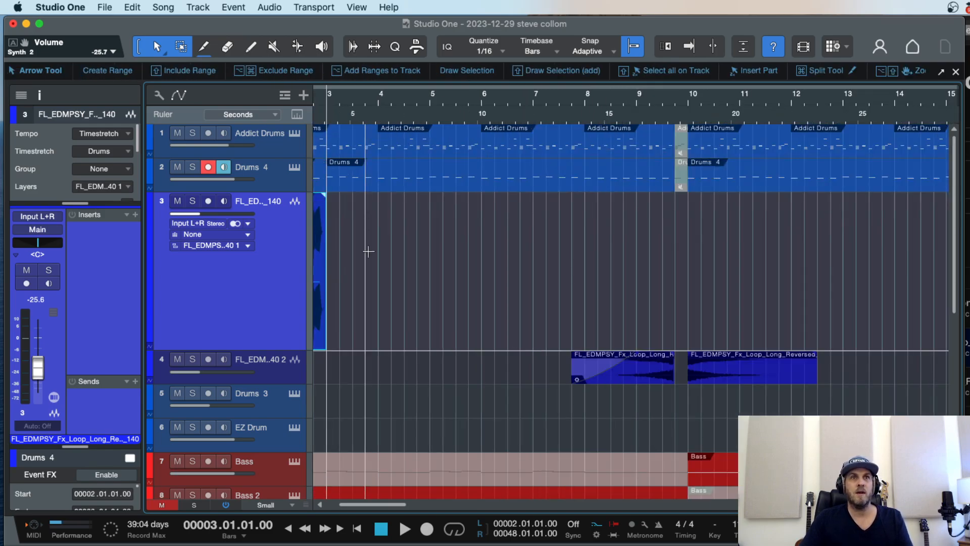
pyautogui.press('e')
pyautogui.press('e')
pyautogui.press('e')
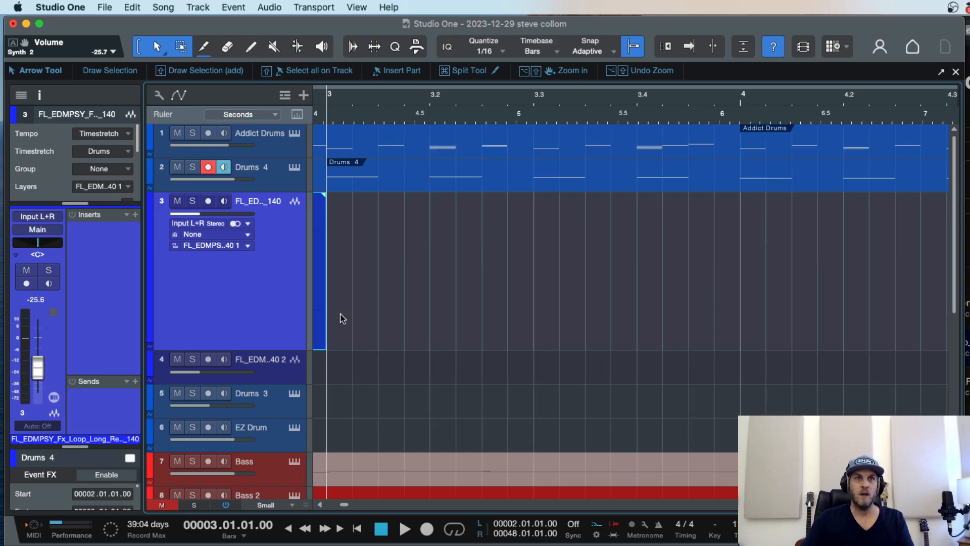
pyautogui.hscroll(-5, 328, 324)
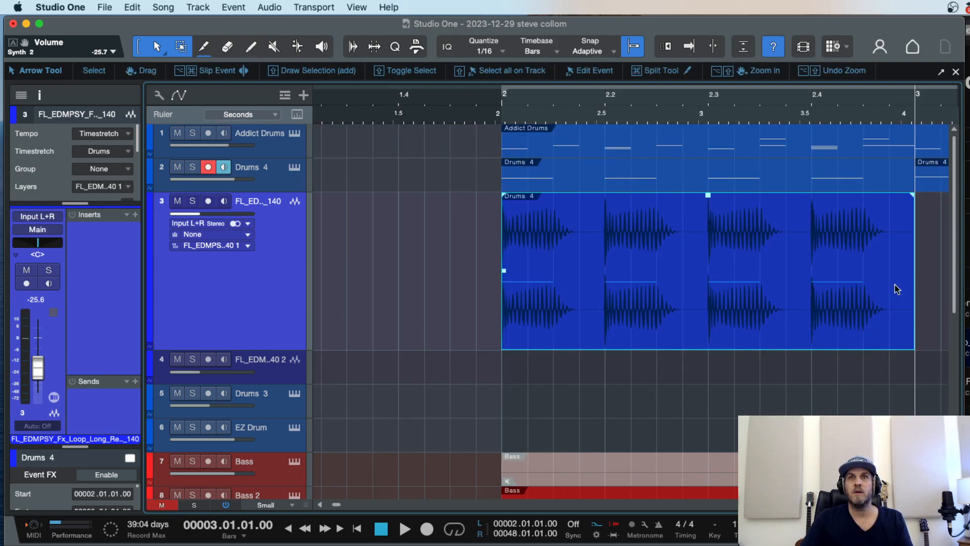
pyautogui.press('super+b')
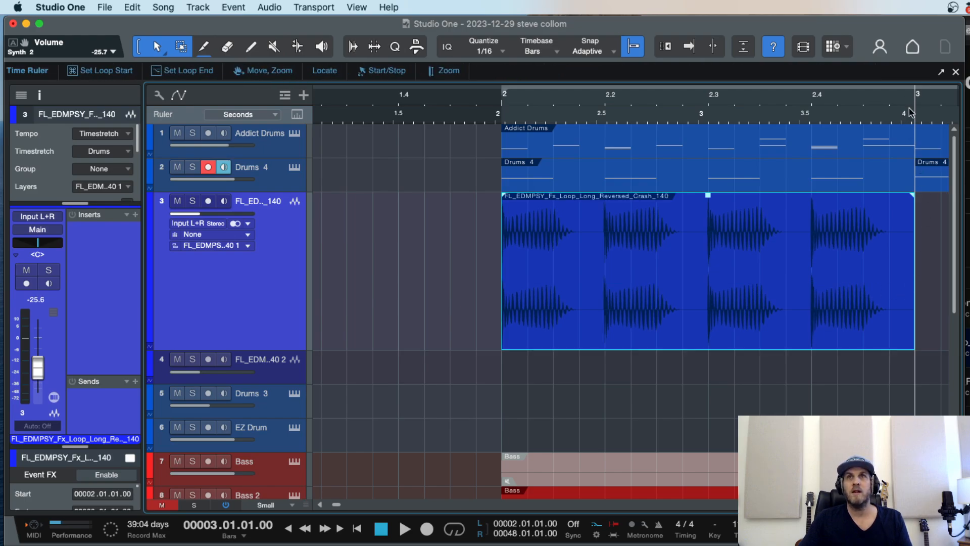
# Step: Examine the end and start of the bounced audio event against the gridlines at bar 3 and bar 2
pyautogui.press('e')
pyautogui.press('e')
pyautogui.press('e')
pyautogui.press('e')
pyautogui.press('e')
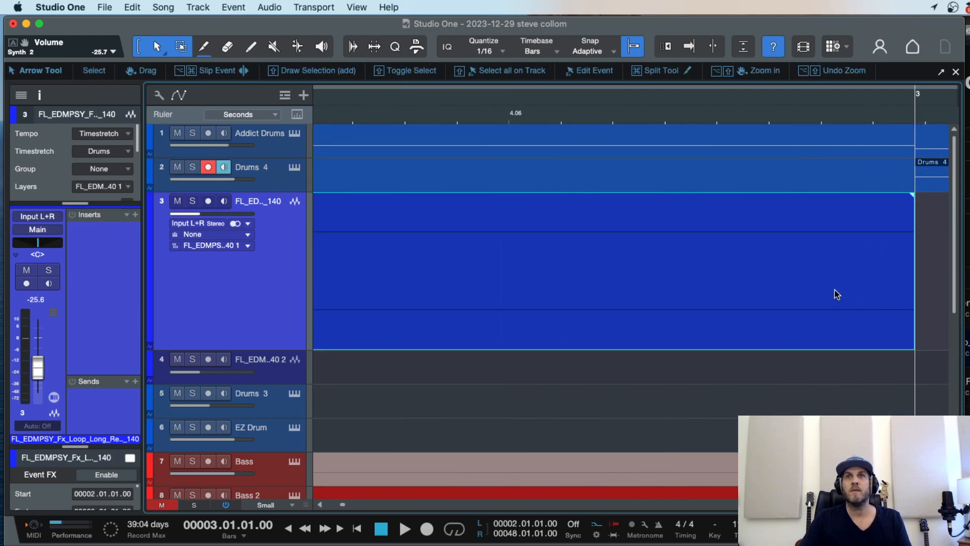
pyautogui.press('w')
pyautogui.press('w')
pyautogui.press('w')
pyautogui.press('w')
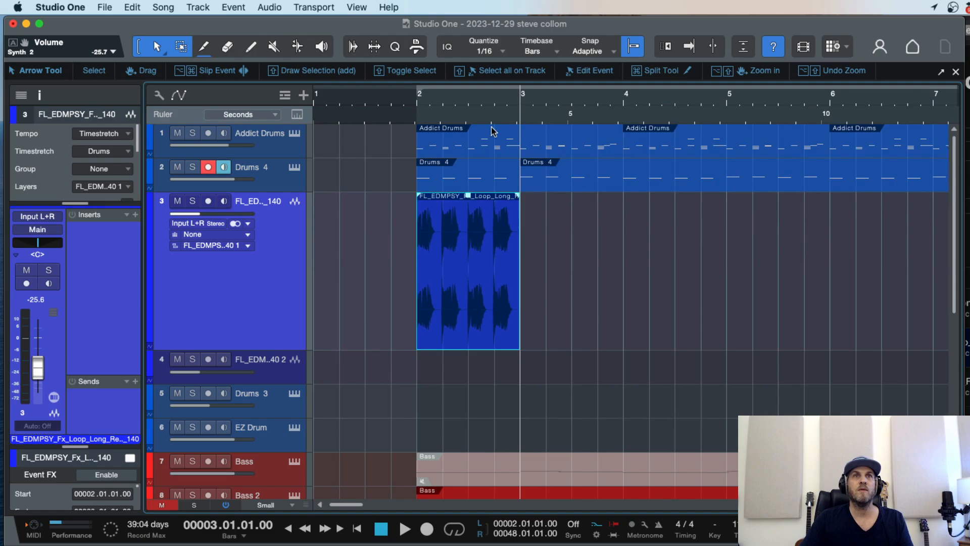
pyautogui.click(417, 114)
pyautogui.press('e')
pyautogui.press('e')
pyautogui.press('e')
pyautogui.press('e')
pyautogui.press('e')
pyautogui.press('e')
pyautogui.press('e')
pyautogui.press('e')
pyautogui.press('e')
pyautogui.press('e')
pyautogui.press('e')
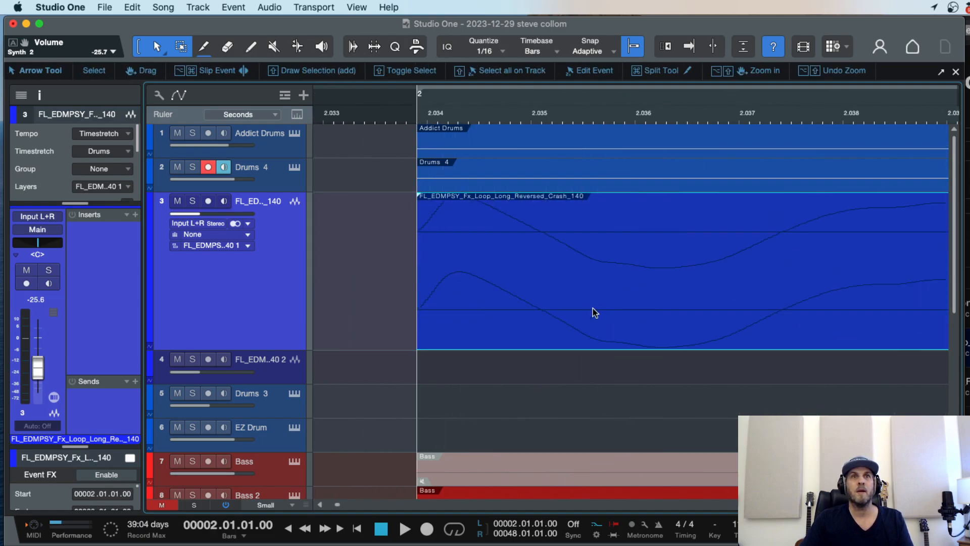
pyautogui.press('w')
pyautogui.press('w')
pyautogui.press('w')
pyautogui.press('w')
pyautogui.press('w')
pyautogui.press('w')
pyautogui.press('w')
pyautogui.press('w')
pyautogui.press('w')
pyautogui.press('w')
pyautogui.press('w')
pyautogui.press('w')
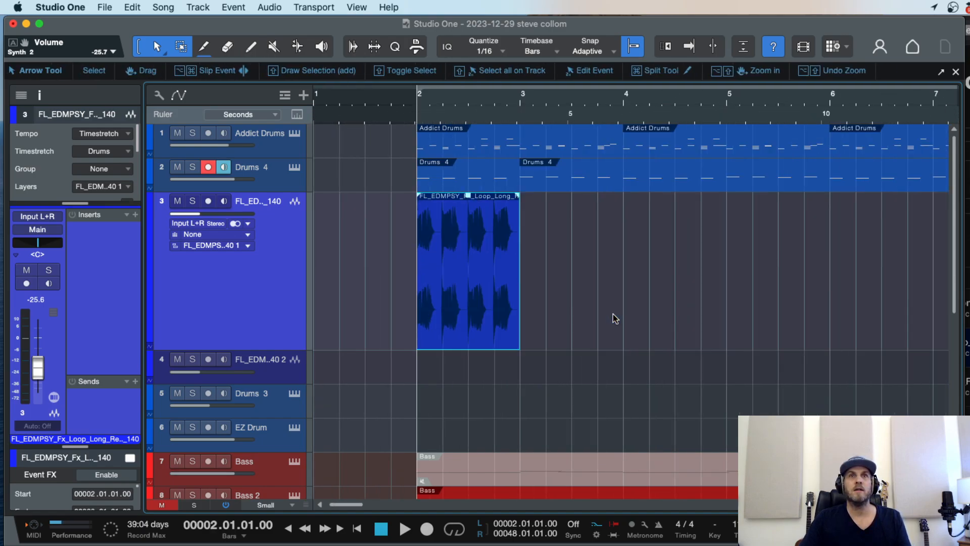
# Step: Duplicate the bounced one-bar audio event repeatedly along track 3, up to the copy starting at bar 48
pyautogui.press('super+d')
pyautogui.press('super+d')
pyautogui.press('super+d')
pyautogui.press('w')
pyautogui.press('w')
pyautogui.press('super+d')
pyautogui.press('super+d')
pyautogui.press('super+d')
pyautogui.press('super+d')
pyautogui.press('super+d')
pyautogui.press('super+d')
pyautogui.press('super+d')
pyautogui.press('super+d')
pyautogui.press('super+d')
pyautogui.press('super+d')
pyautogui.press('super+d')
pyautogui.press('super+d')
pyautogui.press('super+d')
pyautogui.press('super+d')
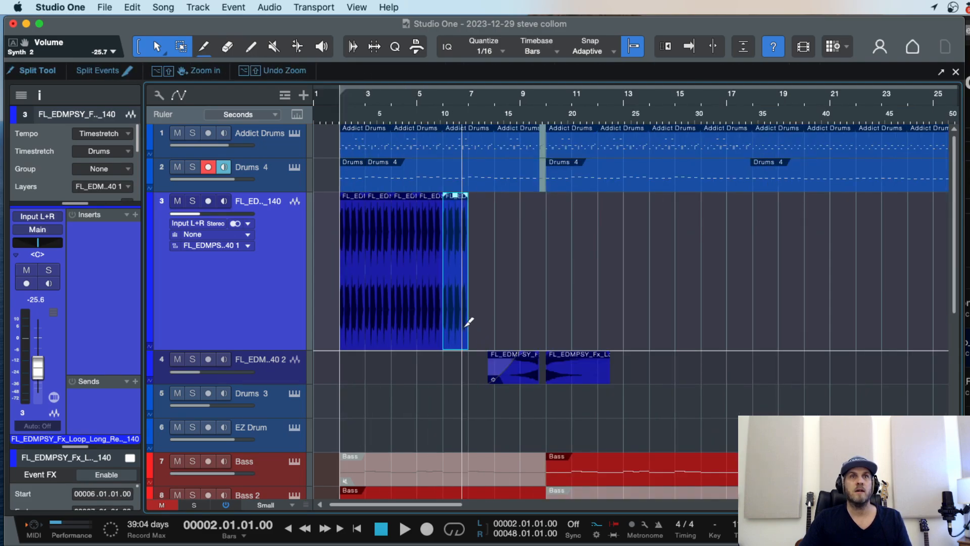
pyautogui.press('w')
pyautogui.press('w')
pyautogui.press('w')
pyautogui.press('w')
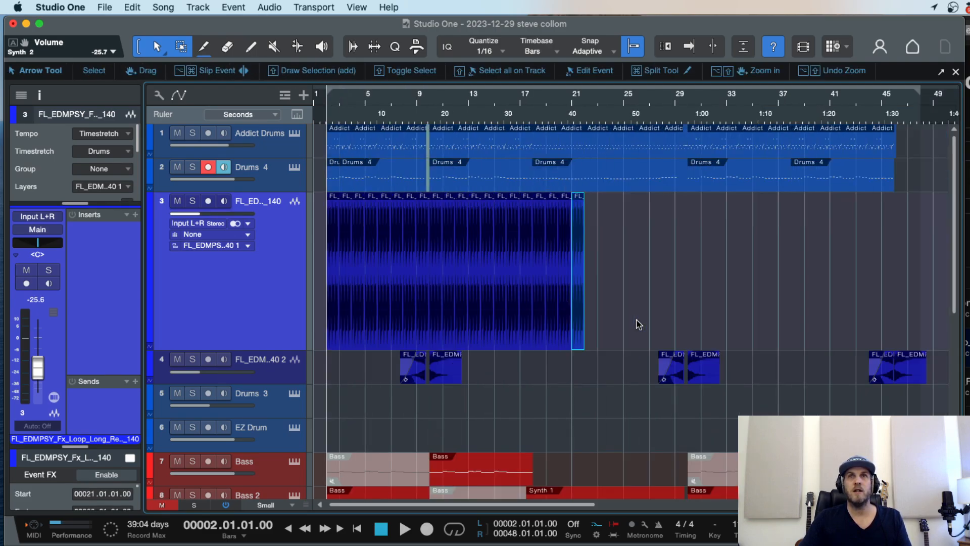
pyautogui.press('super+d')
pyautogui.press('super+d')
pyautogui.press('super+d')
pyautogui.press('super+d')
pyautogui.press('super+d')
pyautogui.press('super+d')
pyautogui.press('super+d')
pyautogui.press('super+d')
pyautogui.press('super+d')
pyautogui.press('super+d')
pyautogui.press('super+d')
pyautogui.press('super+d')
pyautogui.press('super+d')
pyautogui.press('super+d')
pyautogui.press('super+d')
pyautogui.press('super+d')
pyautogui.press('super+d')
pyautogui.press('super+d')
pyautogui.press('super+d')
pyautogui.press('super+d')
pyautogui.press('super+d')
pyautogui.press('super+d')
pyautogui.press('super+d')
pyautogui.press('super+d')
pyautogui.press('super+d')
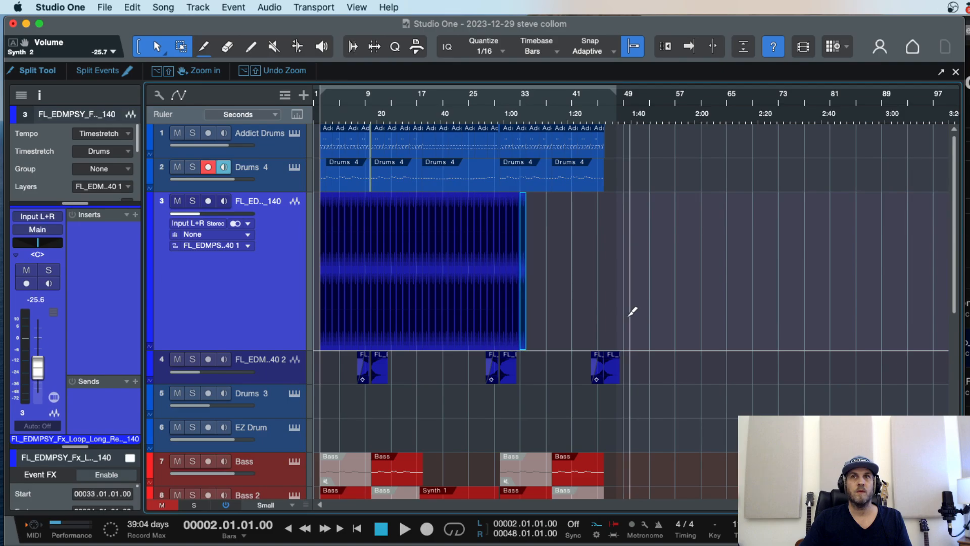
pyautogui.press('super+d')
pyautogui.press('super+d')
pyautogui.press('super+d')
pyautogui.press('super+d')
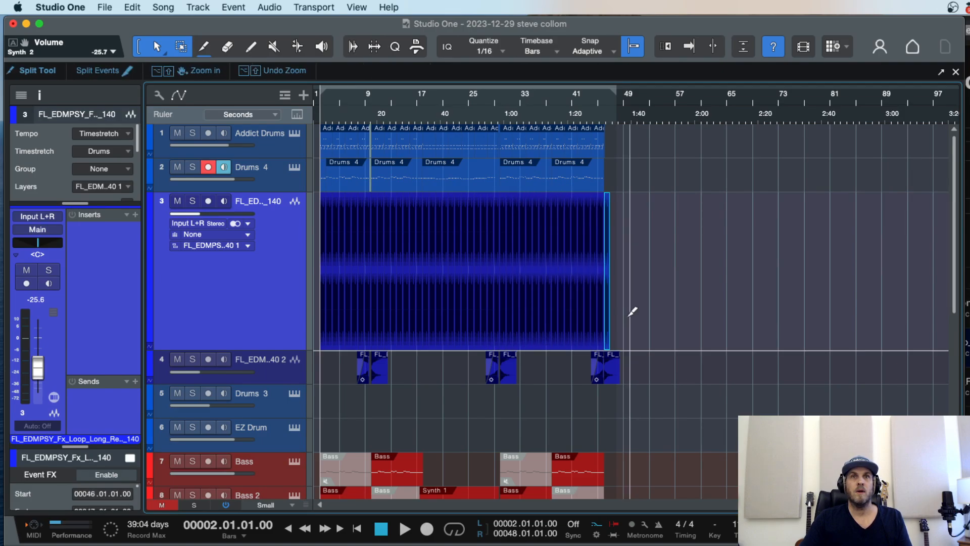
pyautogui.press('e')
pyautogui.press('e')
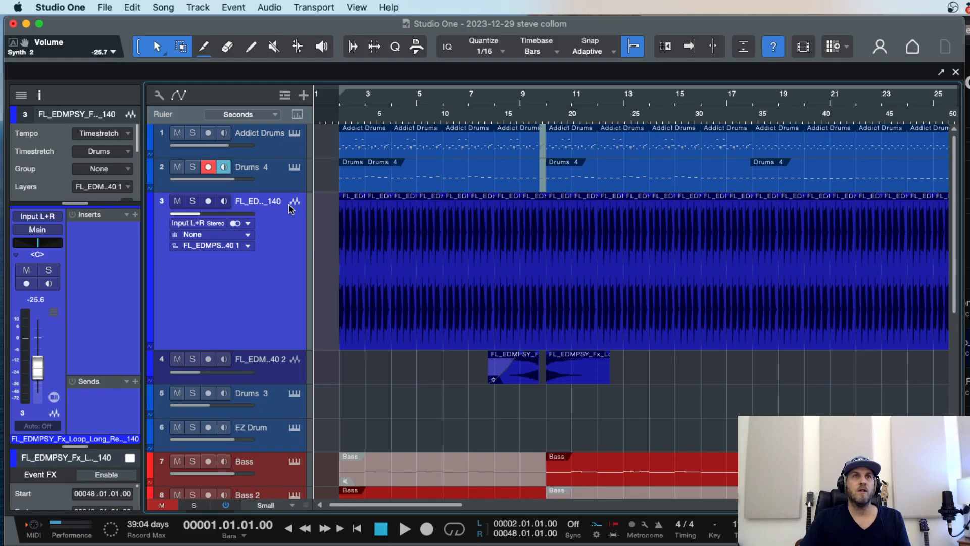
# Step: Show the mixer from its first channel, solo track 3 during playback and set its volume to 0 dB
pyautogui.press('F3')
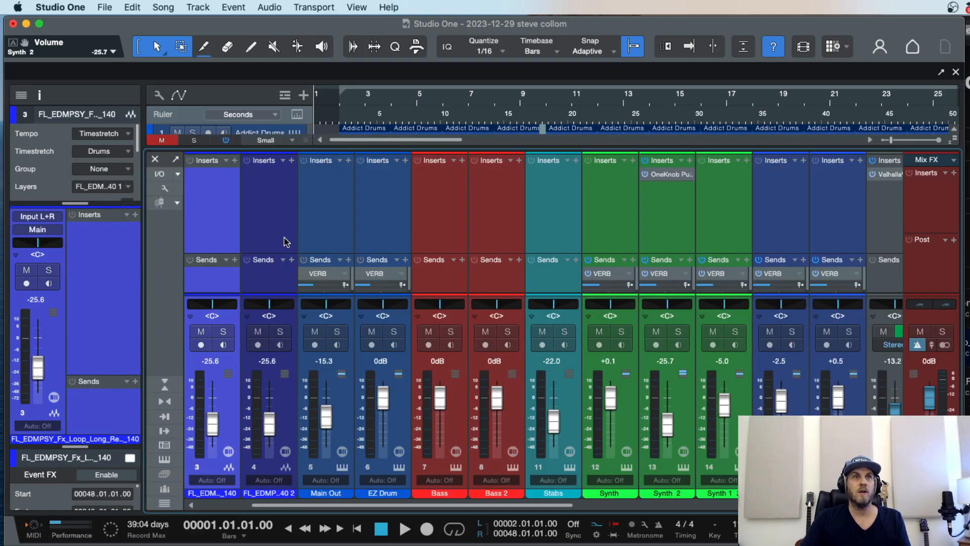
pyautogui.moveTo(260, 504); pyautogui.dragTo(207, 504)
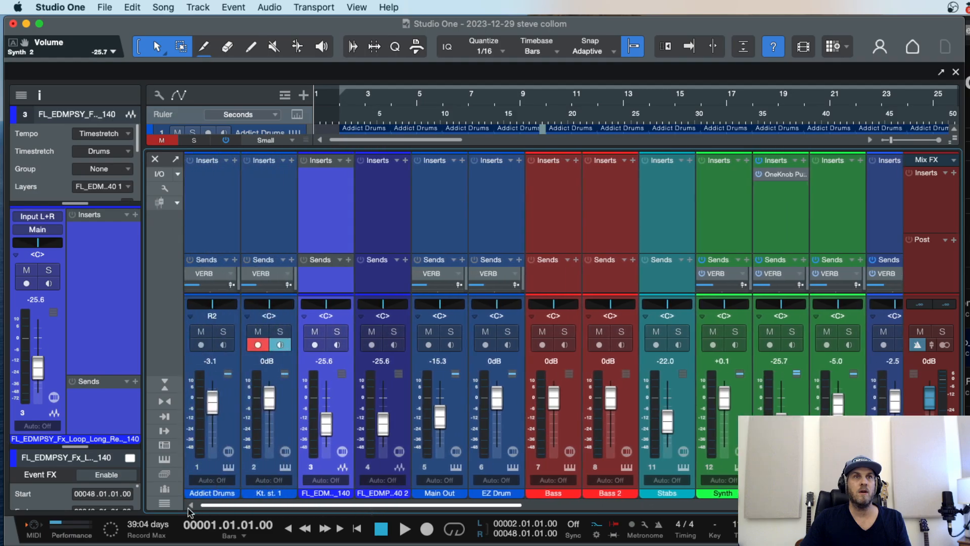
pyautogui.press('space')
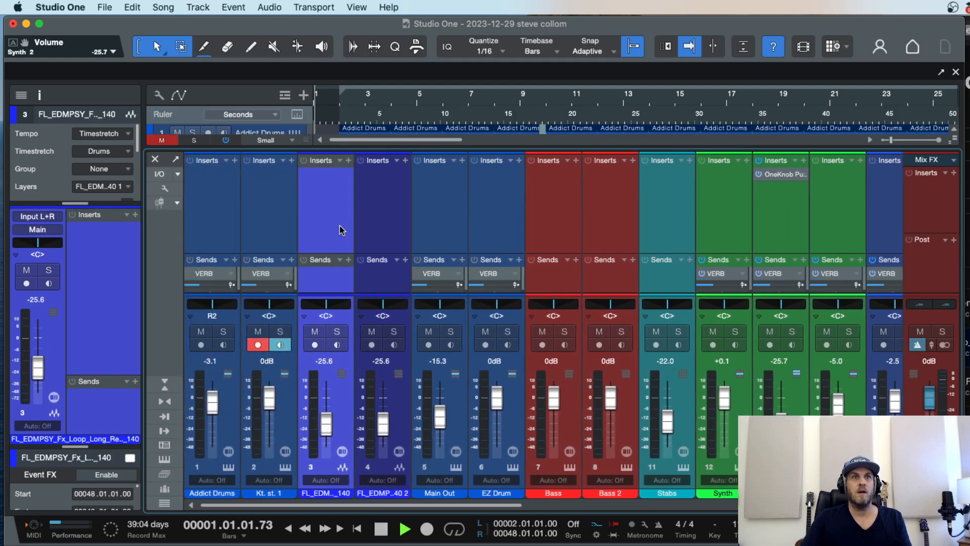
pyautogui.click(337, 333)
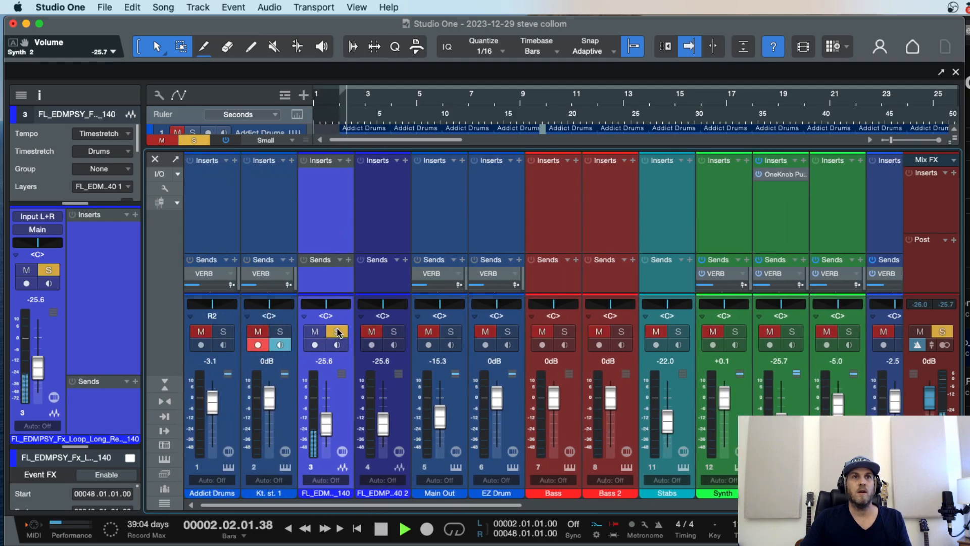
pyautogui.keyDown('alt'); pyautogui.click(326, 422); pyautogui.keyUp('alt')
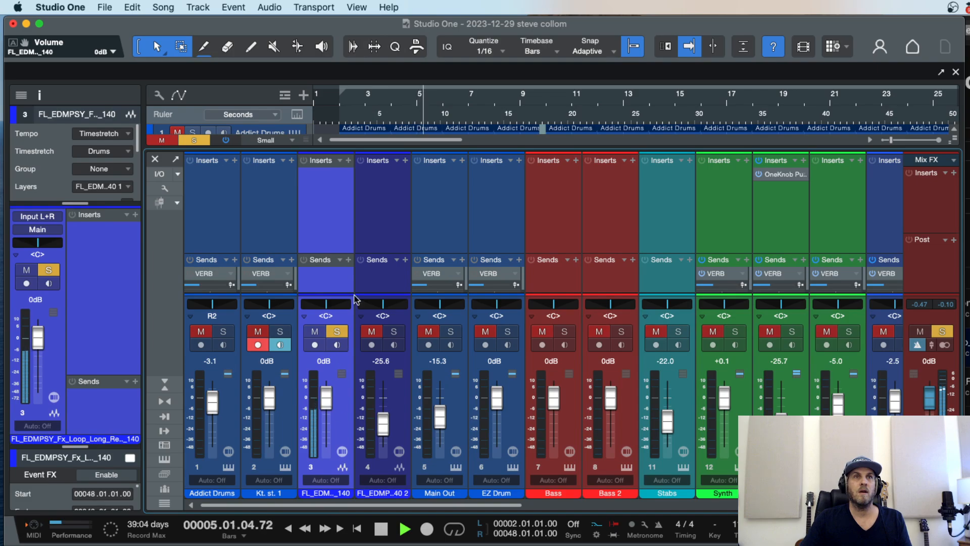
pyautogui.press('space')
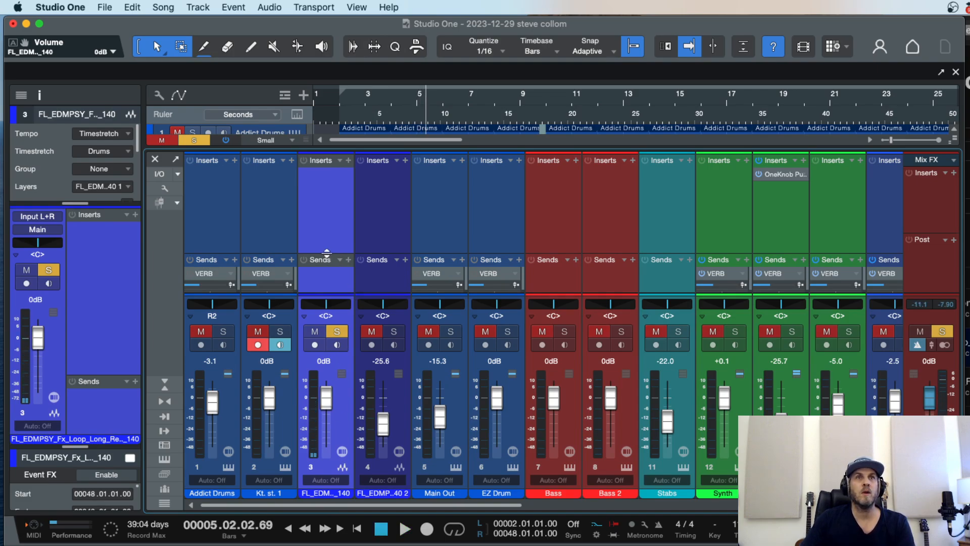
# Step: Enlarge the sends area and add a sidechain send on track 3 to the Stereo Aux In of the STRINGS SSLComp Stereo
pyautogui.moveTo(327, 253); pyautogui.dragTo(327, 210)
pyautogui.click(348, 217)
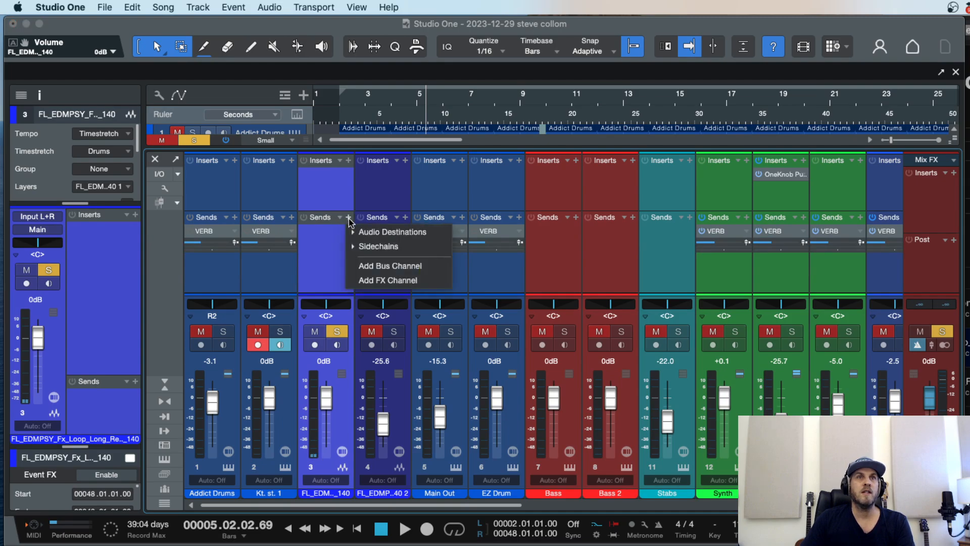
pyautogui.click(363, 247)
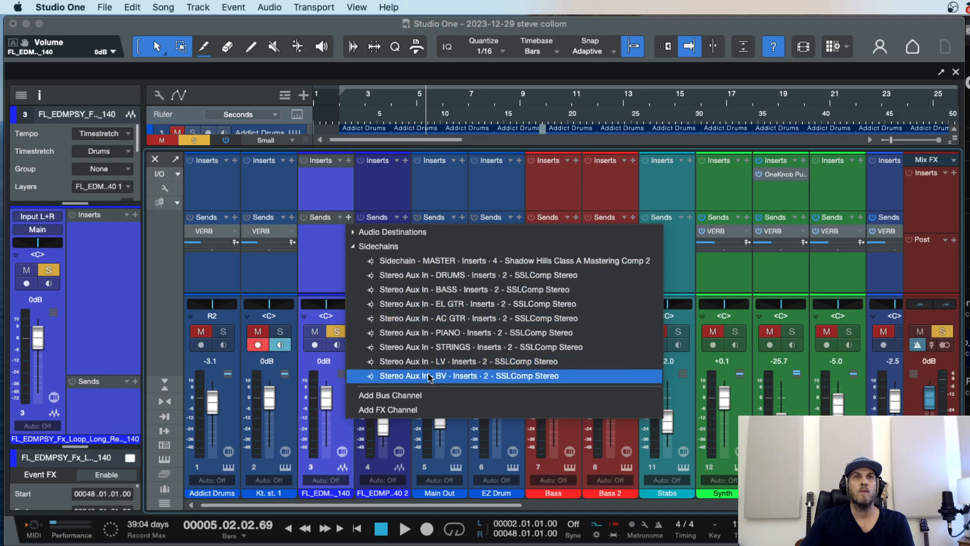
pyautogui.click(406, 347)
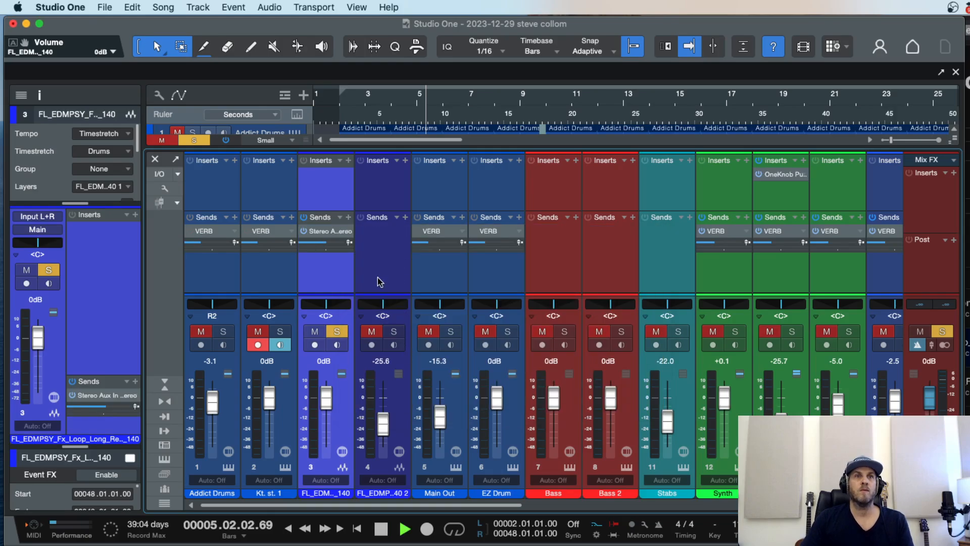
# Step: Make track 3's sidechain send pre-fader, test it during playback with the volume at -∞, and return the volume to 0 dB
pyautogui.press('space')
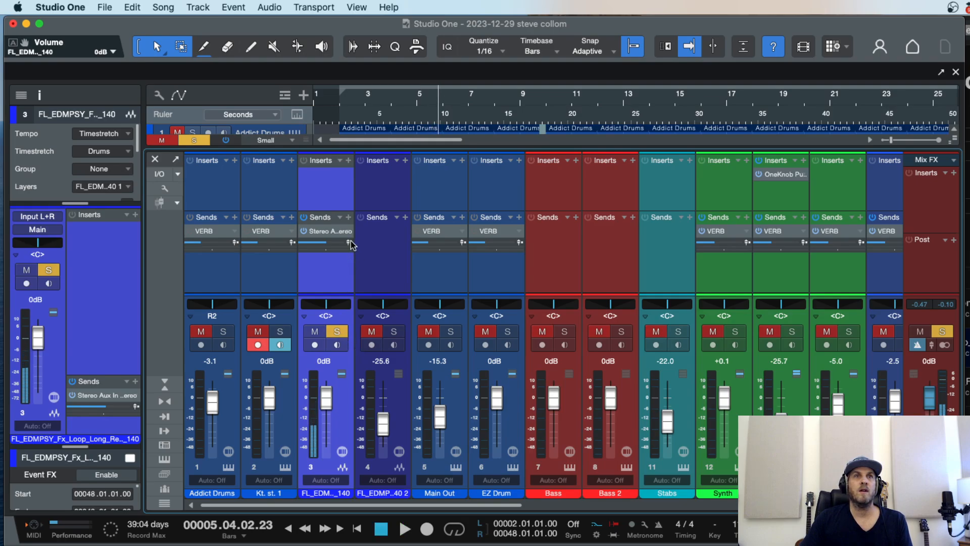
pyautogui.press('space')
pyautogui.moveTo(326, 402); pyautogui.dragTo(329, 542)
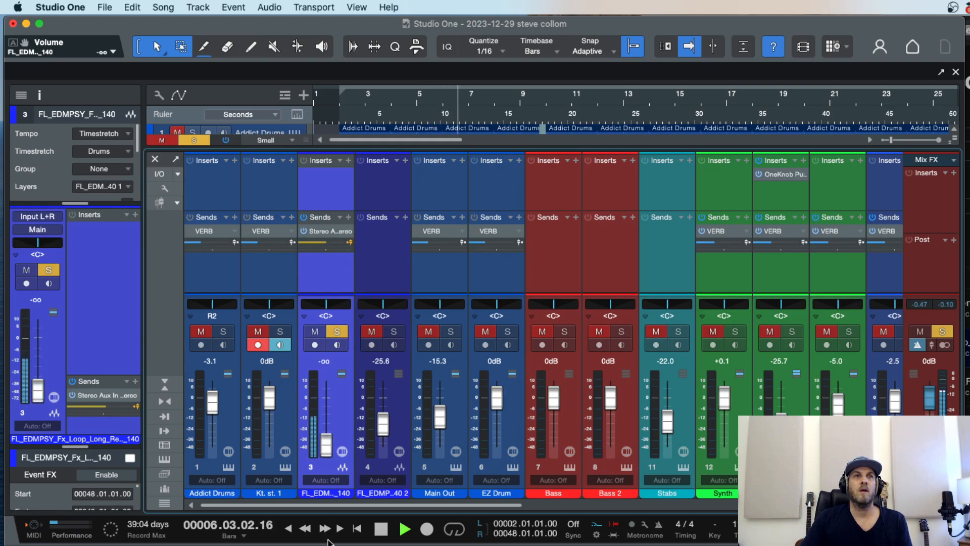
pyautogui.keyDown('alt'); pyautogui.click(326, 447); pyautogui.keyUp('alt')
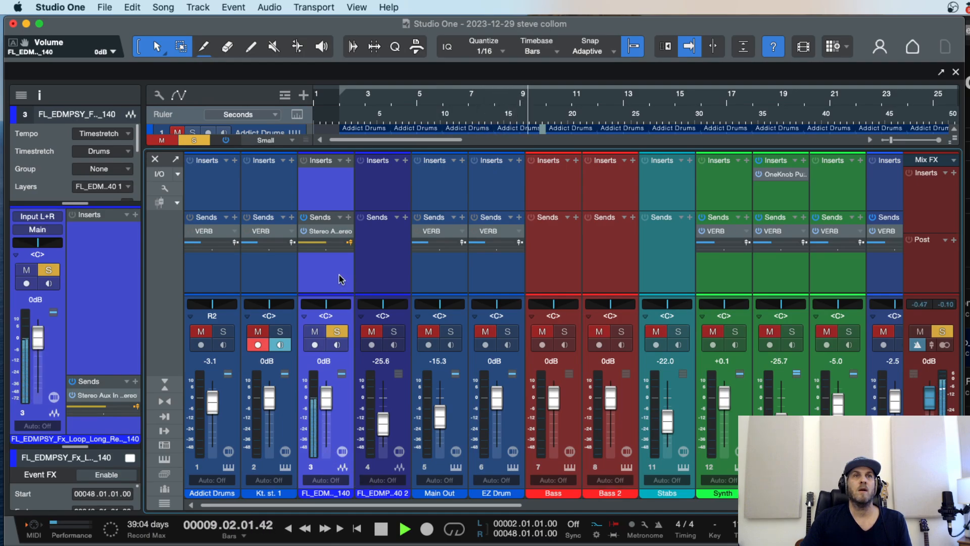
pyautogui.press('space')
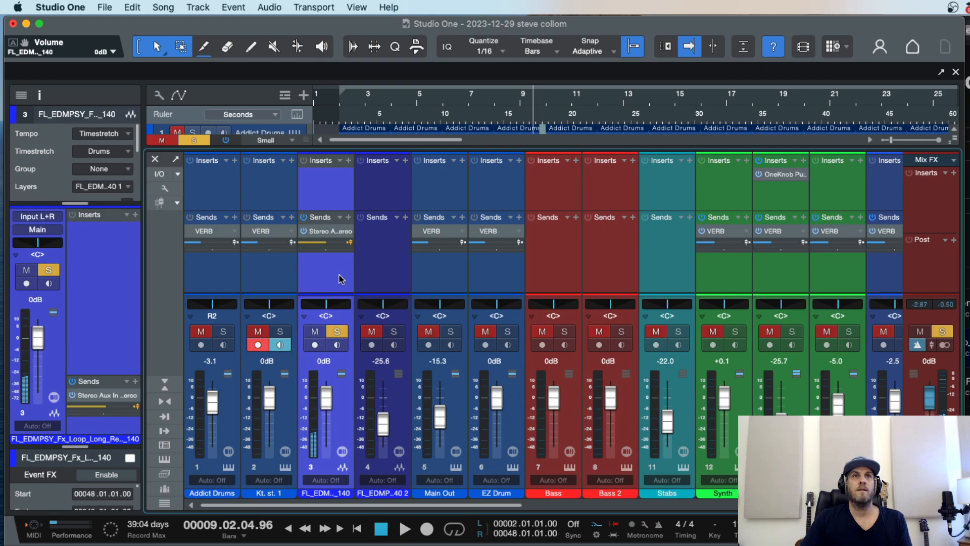
# Step: Take track 3 out of solo and hide the mixer to show the whole arrangement
pyautogui.hscroll(10, 341, 279)
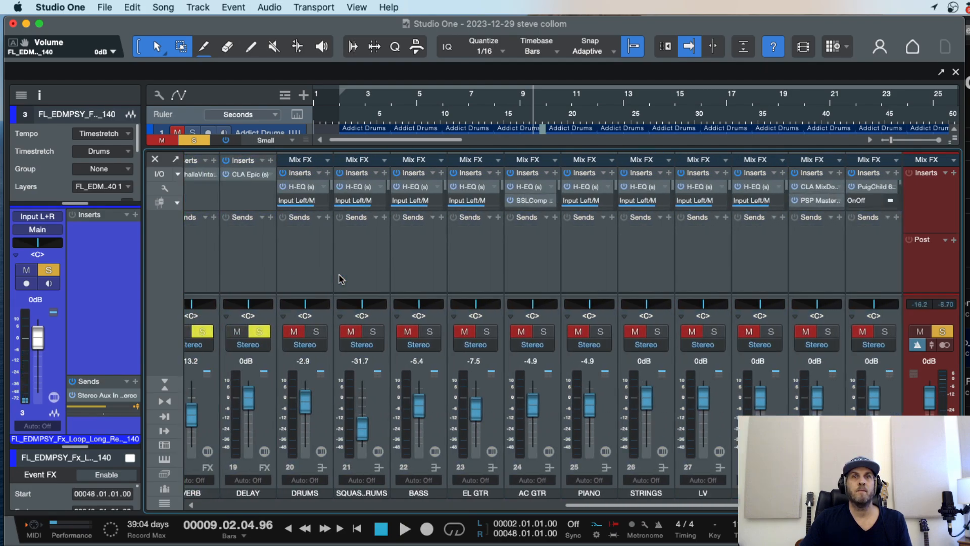
pyautogui.hscroll(-10, 663, 267)
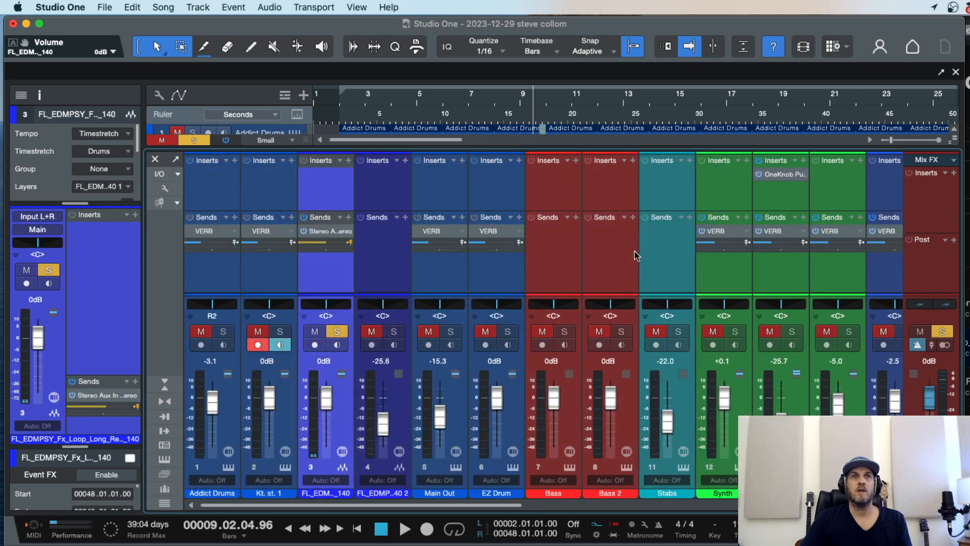
pyautogui.click(335, 332)
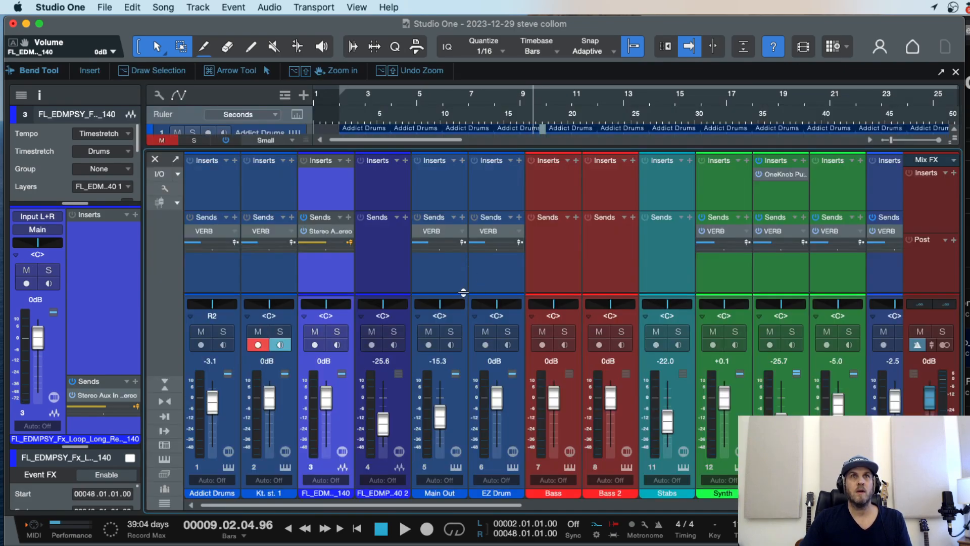
pyautogui.press('F3')
pyautogui.scroll(-5, 489, 282)
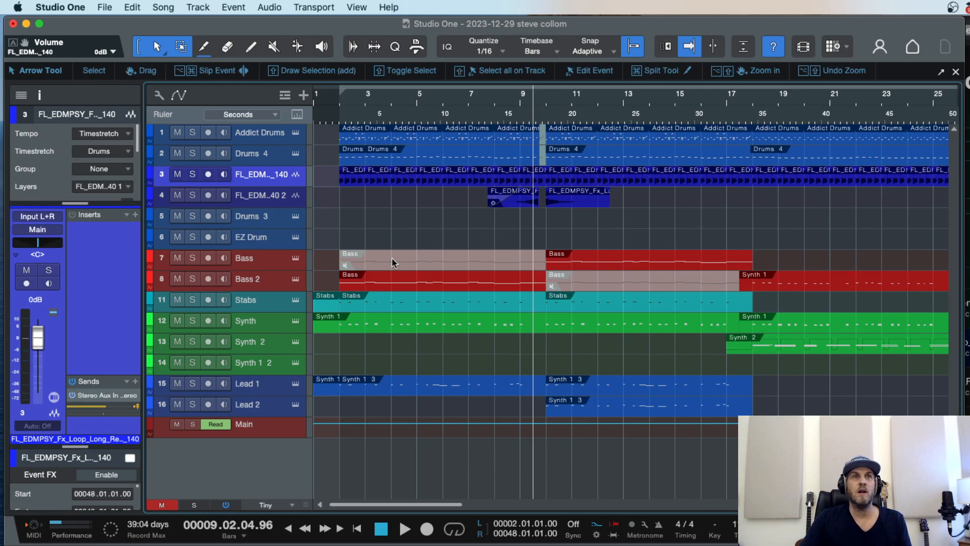
# Step: Rename track 13 (Synth 2) as Pad and colour it yellow
pyautogui.click(263, 321)
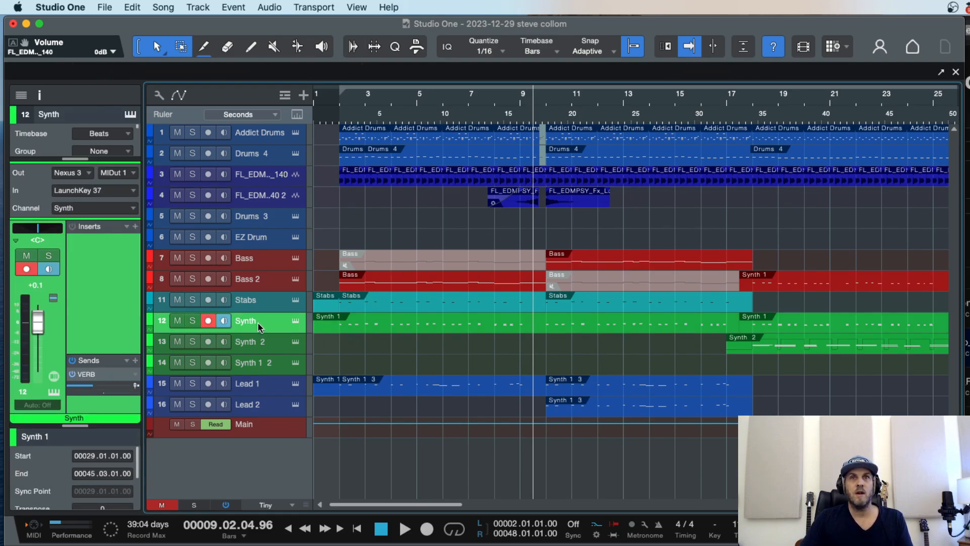
pyautogui.press('w')
pyautogui.doubleClick(255, 343)
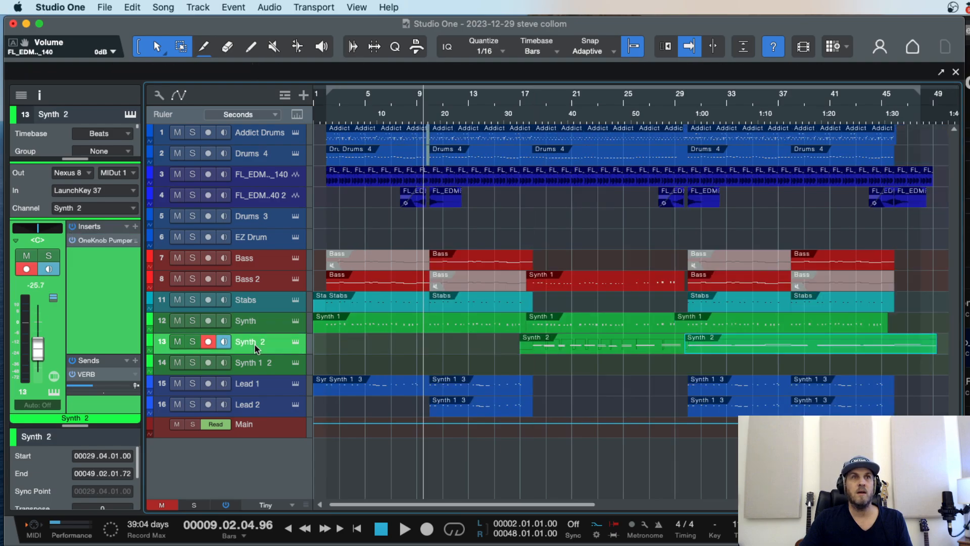
pyautogui.write('Pa')
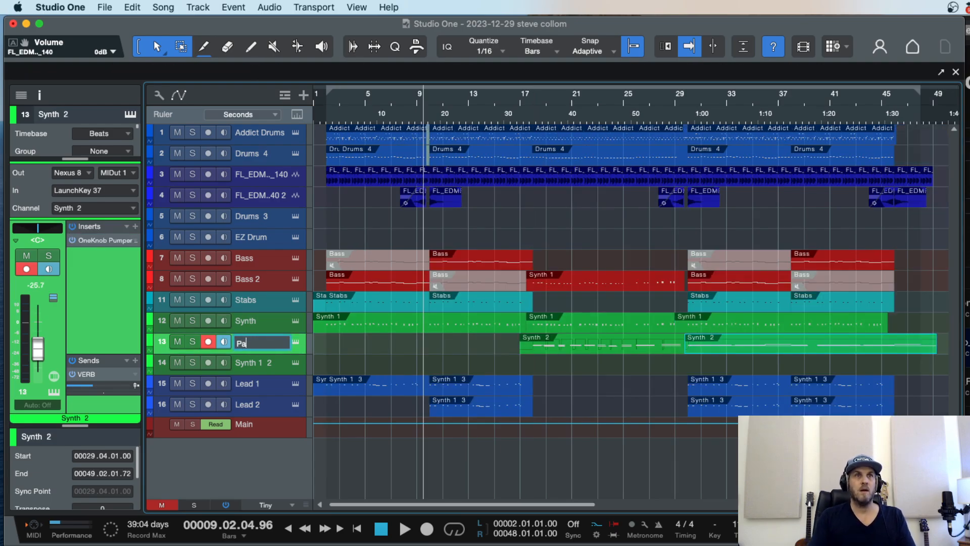
pyautogui.write('d')
pyautogui.press('Return')
pyautogui.click(149, 344)
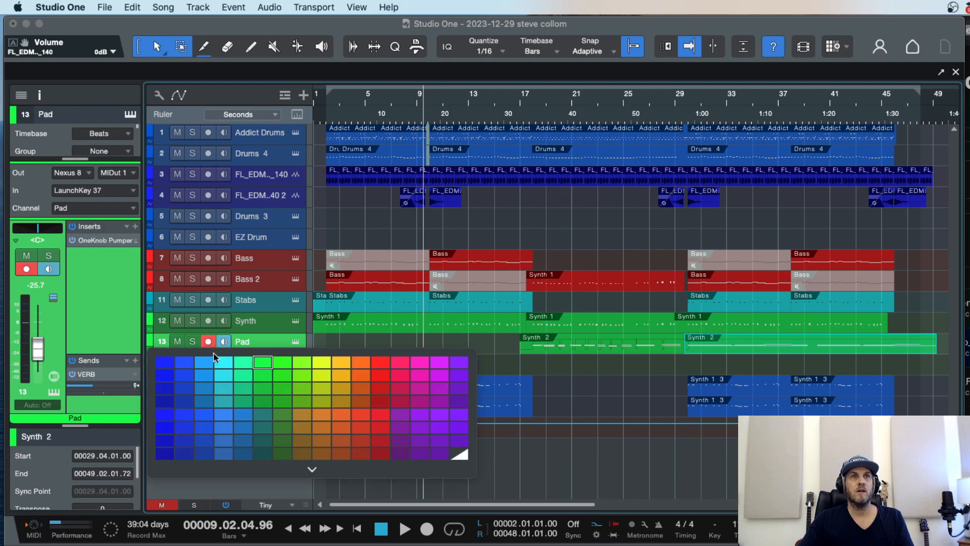
pyautogui.click(323, 364)
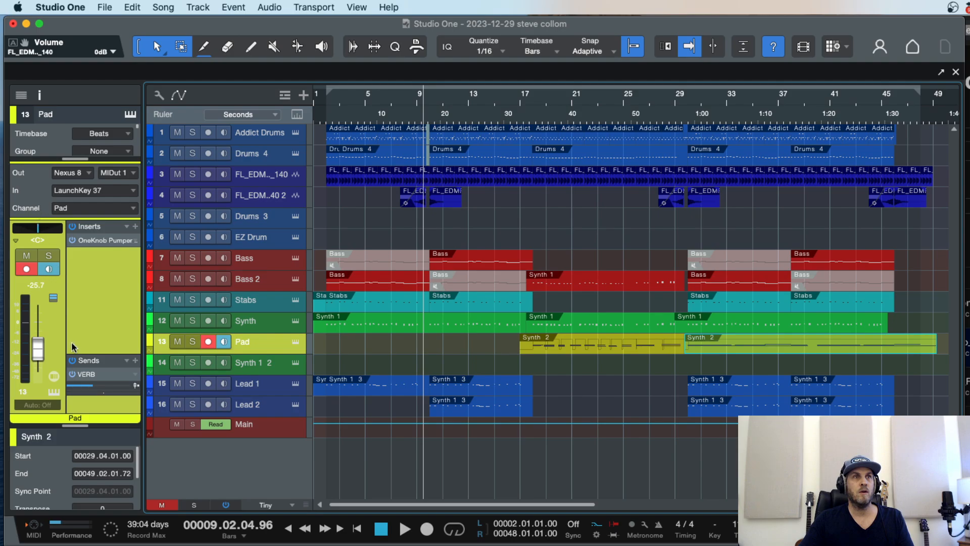
# Step: Reveal the mixer channels' input and output routing and send the Pad channel's output to the STRINGS bus
pyautogui.press('F2')
pyautogui.press('F2')
pyautogui.press('F3')
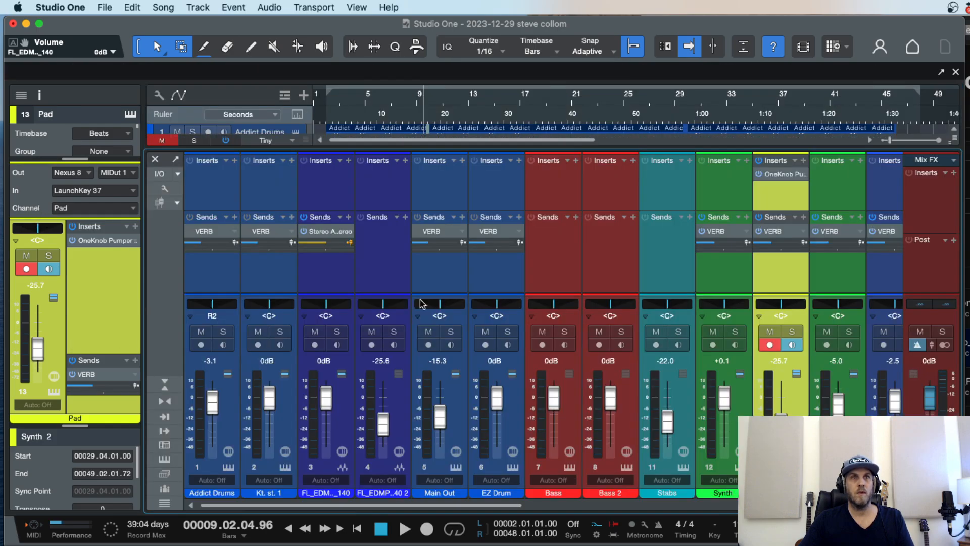
pyautogui.hscroll(5, 793, 271)
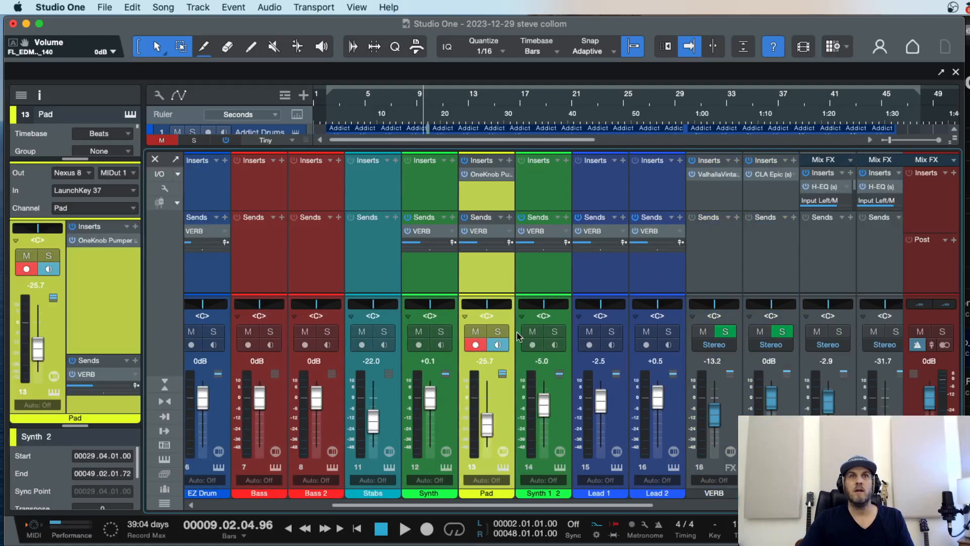
pyautogui.moveTo(488, 294); pyautogui.dragTo(486, 273)
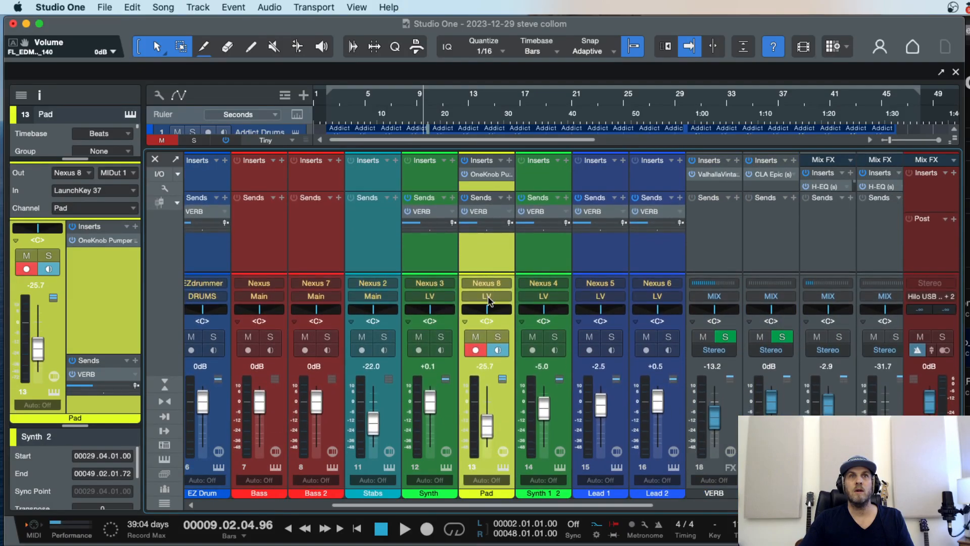
pyautogui.click(488, 297)
pyautogui.click(514, 449)
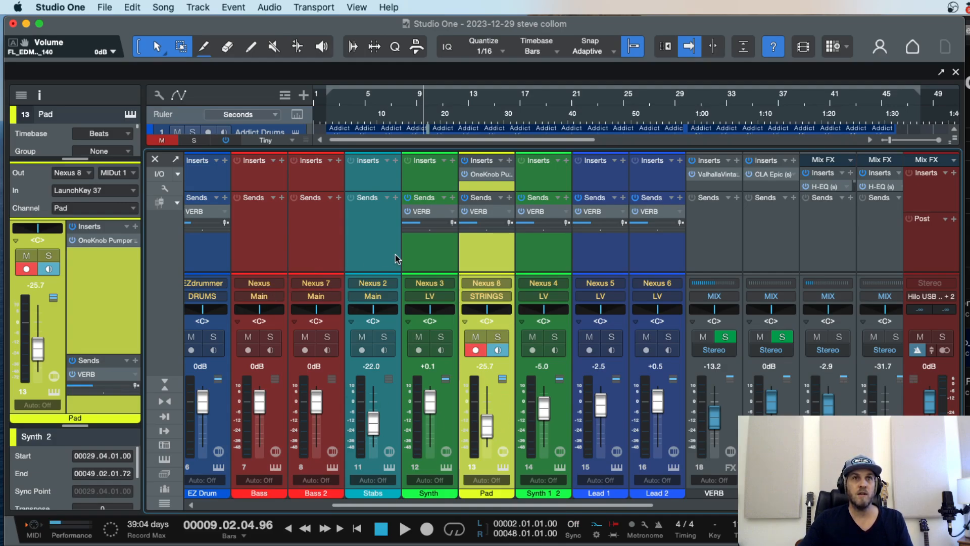
# Step: Route the outputs of the Synth and Synth 1 2 channels to the STRINGS bus together
pyautogui.hscroll(-5, 395, 253)
pyautogui.hscroll(5, 396, 254)
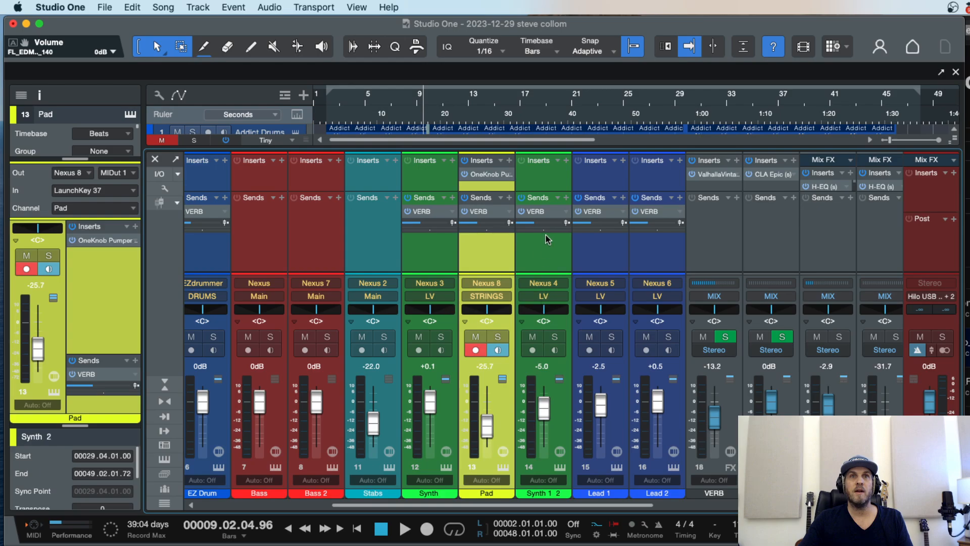
pyautogui.click(431, 247)
pyautogui.click(529, 253)
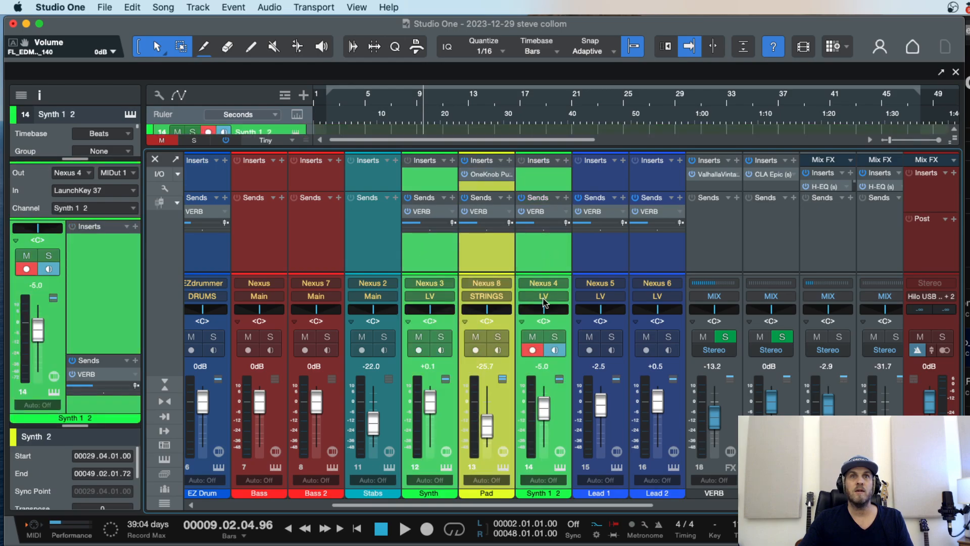
pyautogui.click(544, 297)
pyautogui.click(573, 446)
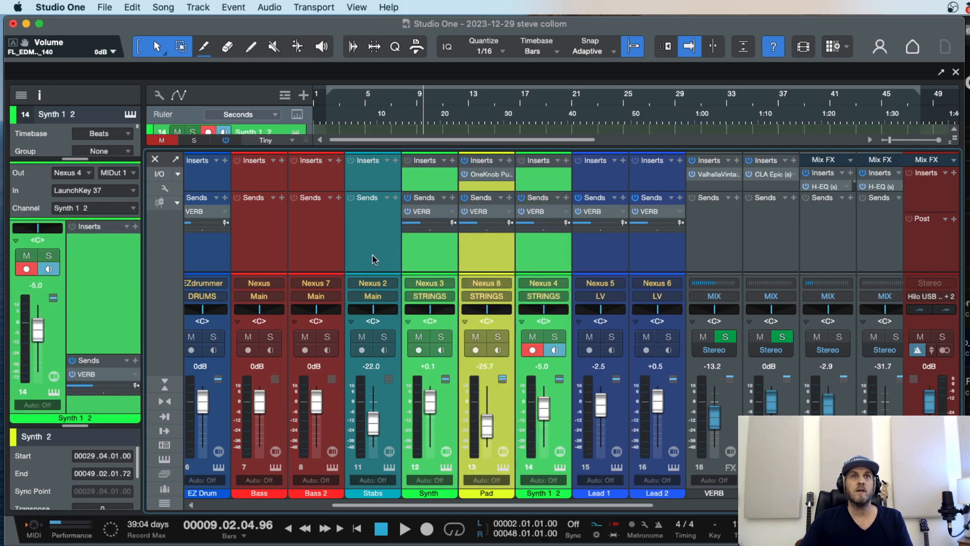
# Step: Route the Stabs channel's output to the PIANO bus
pyautogui.click(374, 297)
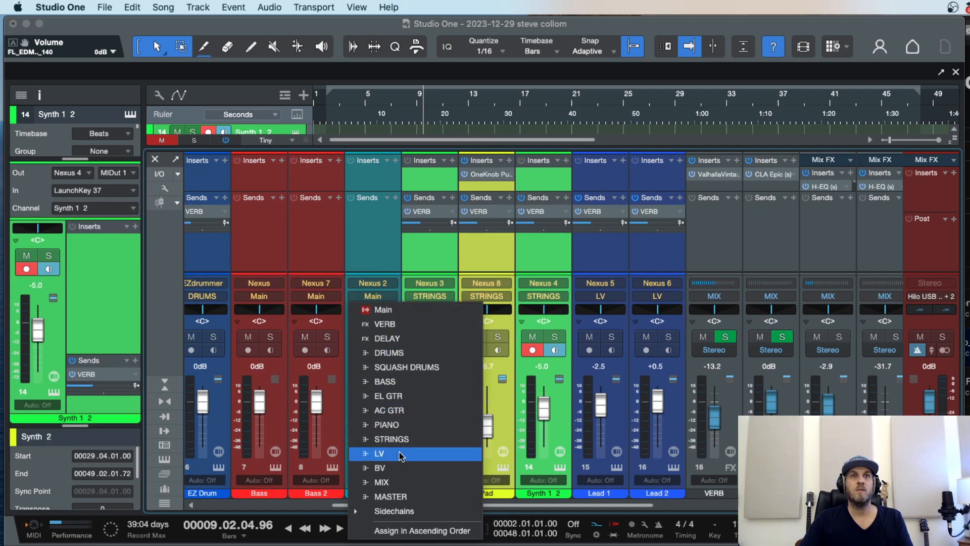
pyautogui.click(397, 428)
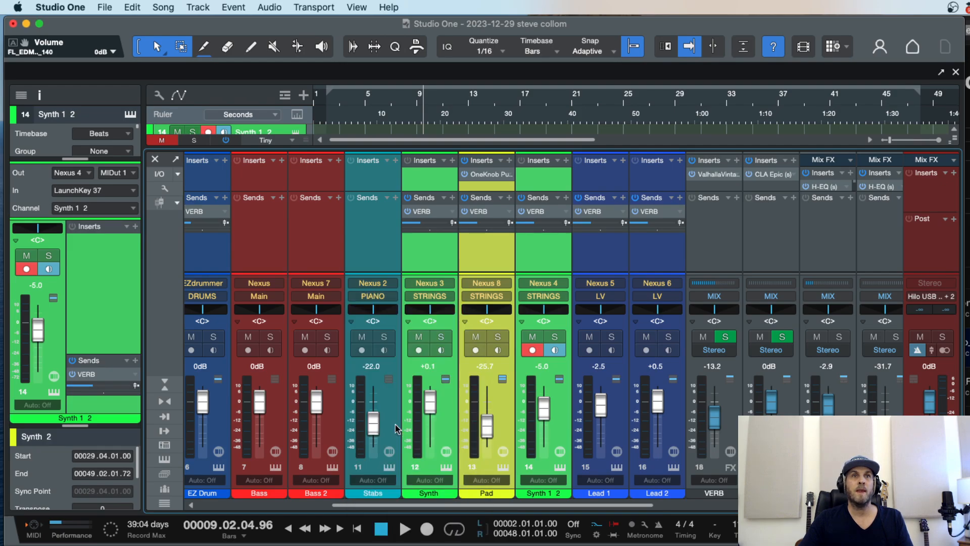
pyautogui.click(366, 260)
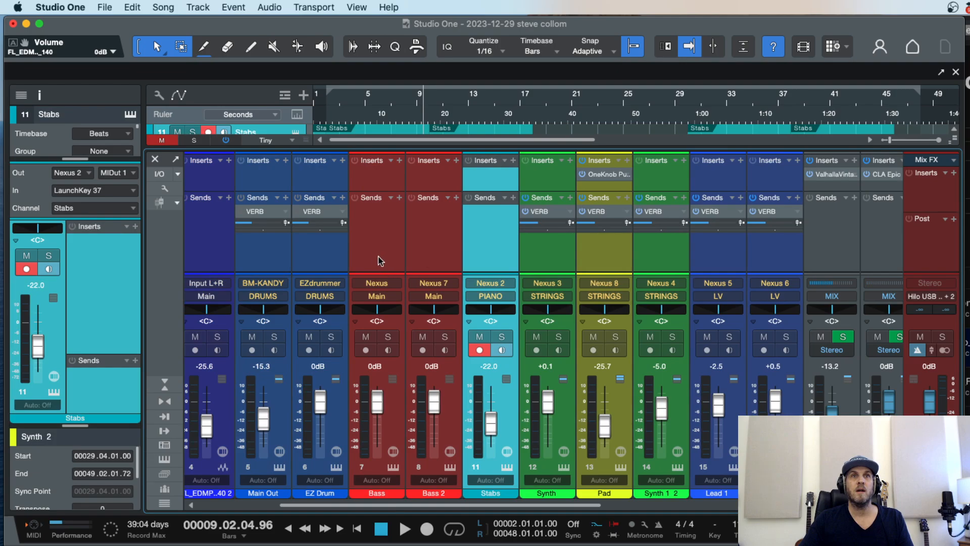
# Step: Route the outputs of the Bass and Bass 2 channels to the BASS bus together
pyautogui.click(382, 255)
pyautogui.click(455, 253)
pyautogui.click(434, 298)
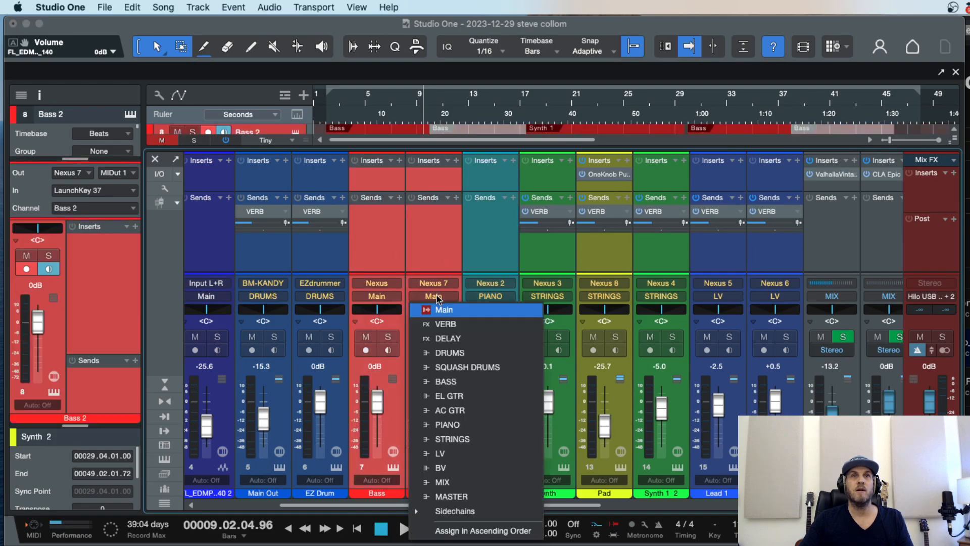
pyautogui.click(455, 382)
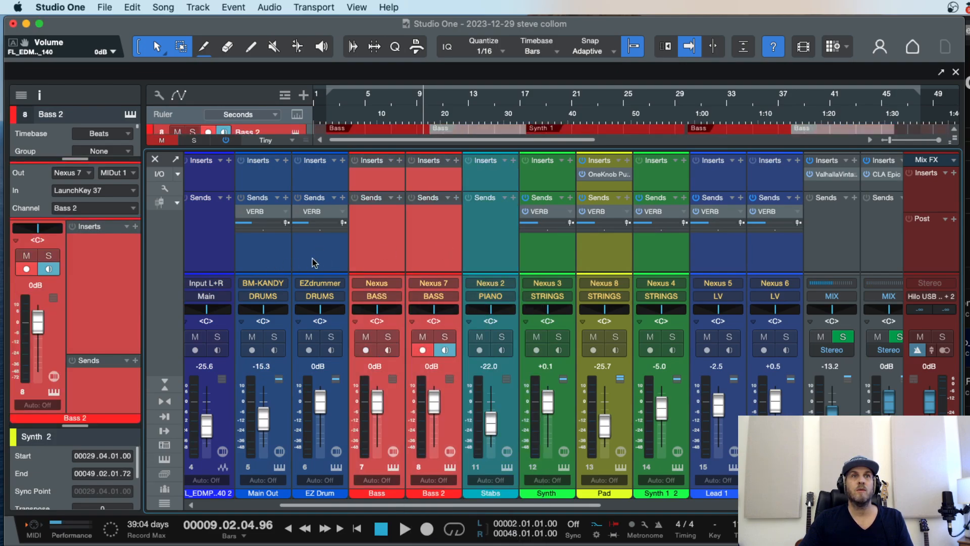
# Step: Select channels 2 through 6 and route their outputs, including both audio loop tracks, to the DRUMS bus
pyautogui.hscroll(-5, 313, 261)
pyautogui.click(354, 256)
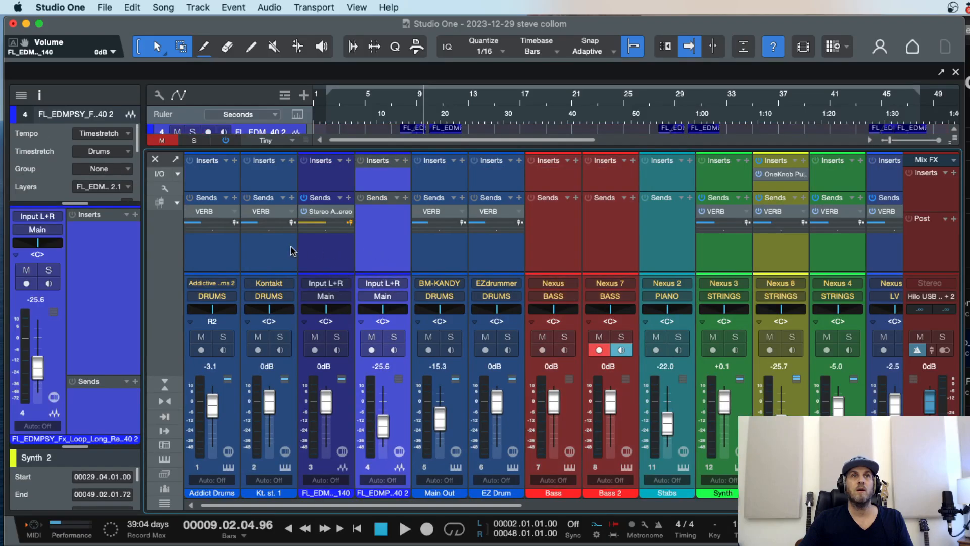
pyautogui.click(262, 255)
pyautogui.keyDown('shift'); pyautogui.click(498, 262); pyautogui.keyUp('shift')
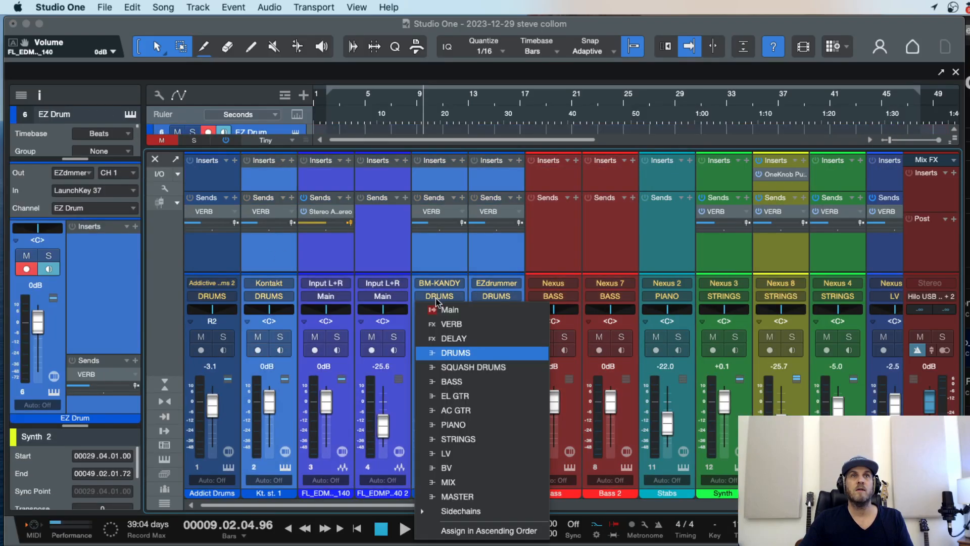
pyautogui.click(436, 297)
pyautogui.click(465, 357)
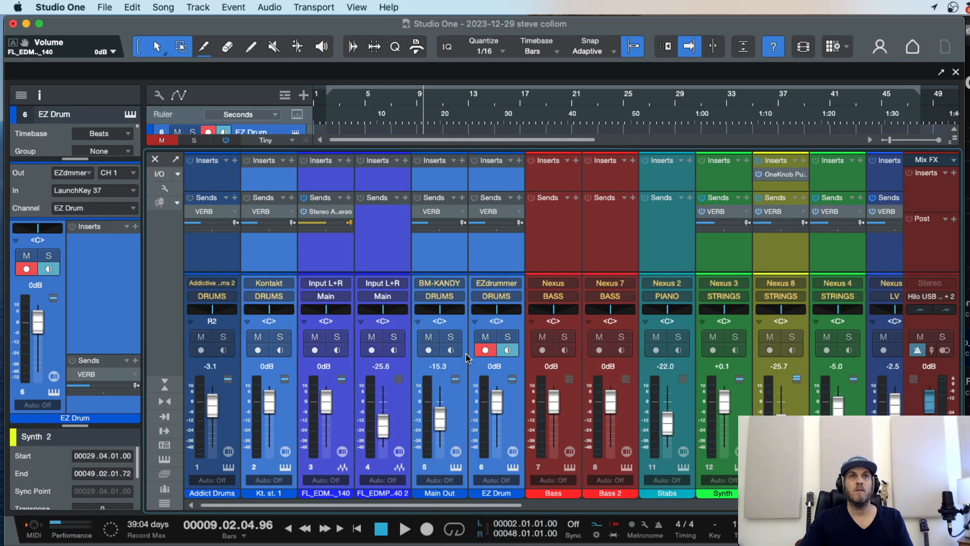
pyautogui.click(380, 298)
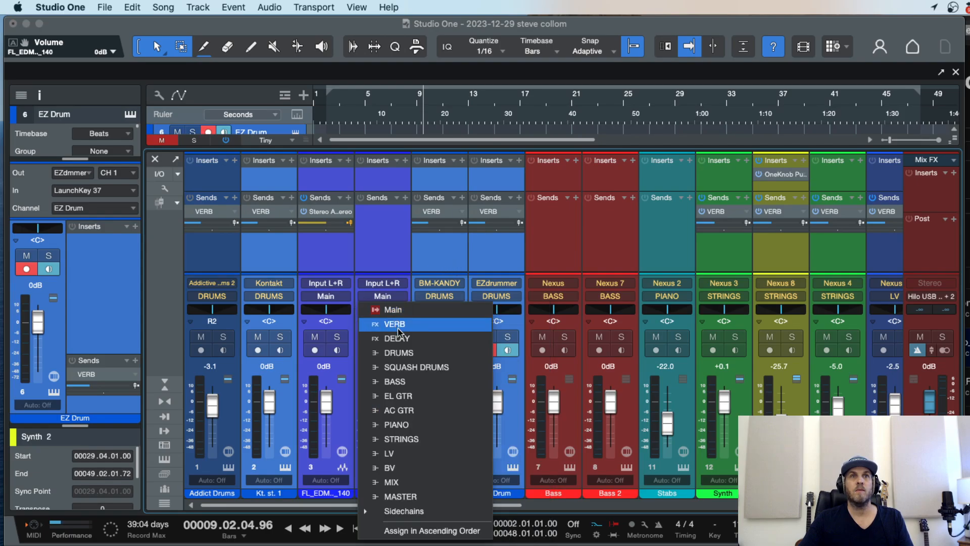
pyautogui.click(409, 354)
# Step: Play the song through the newly routed buses and enlarge the inserts area to show the SSLComp Stereo on STRINGS
pyautogui.hscroll(5, 411, 251)
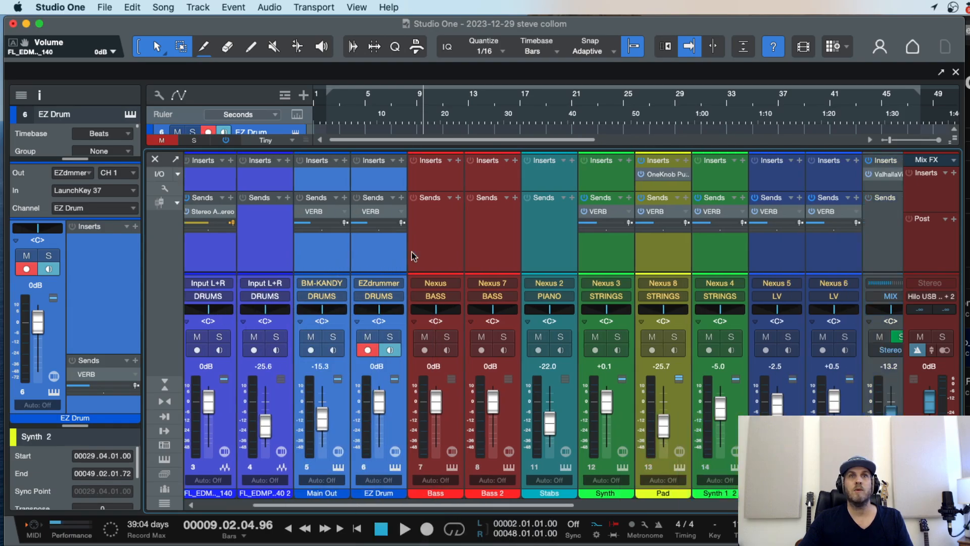
pyautogui.hscroll(2, 427, 258)
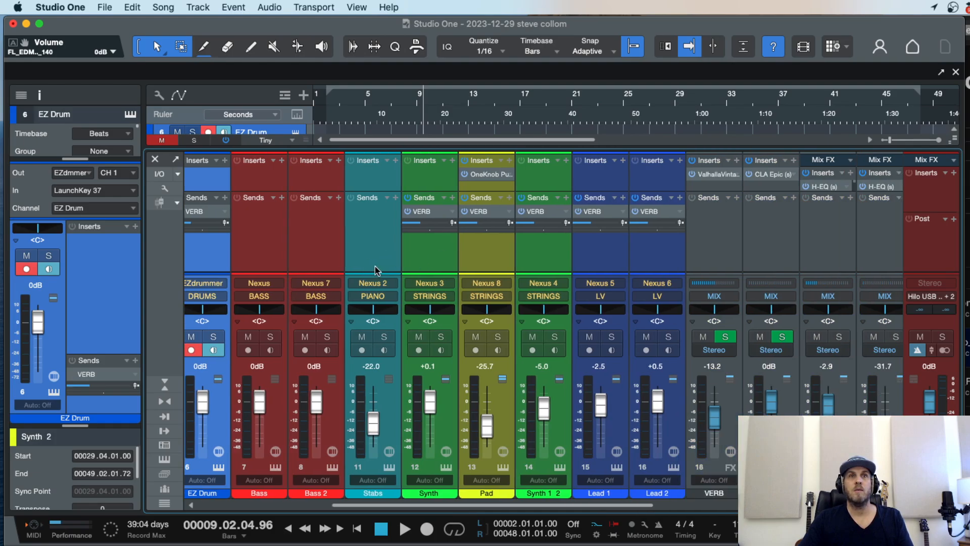
pyautogui.hscroll(2, 375, 270)
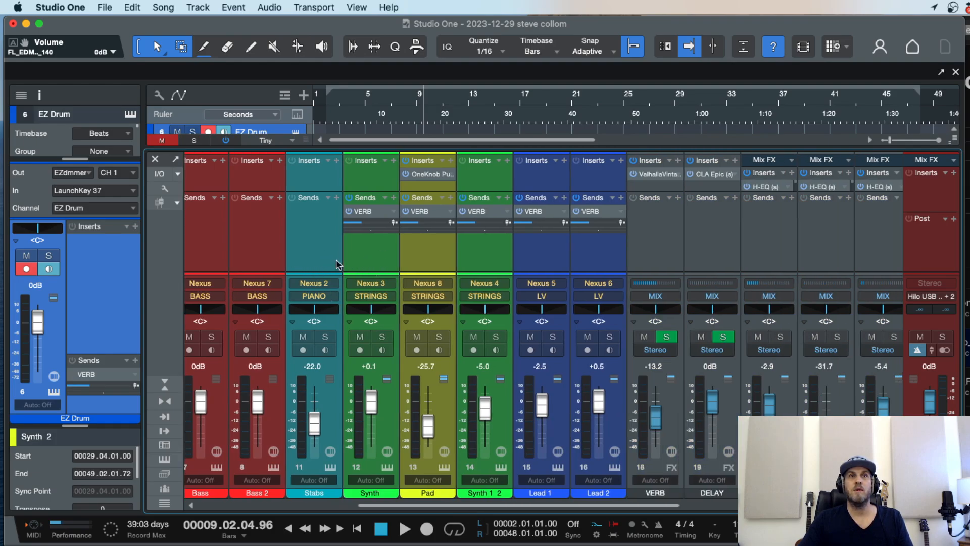
pyautogui.hscroll(6, 347, 253)
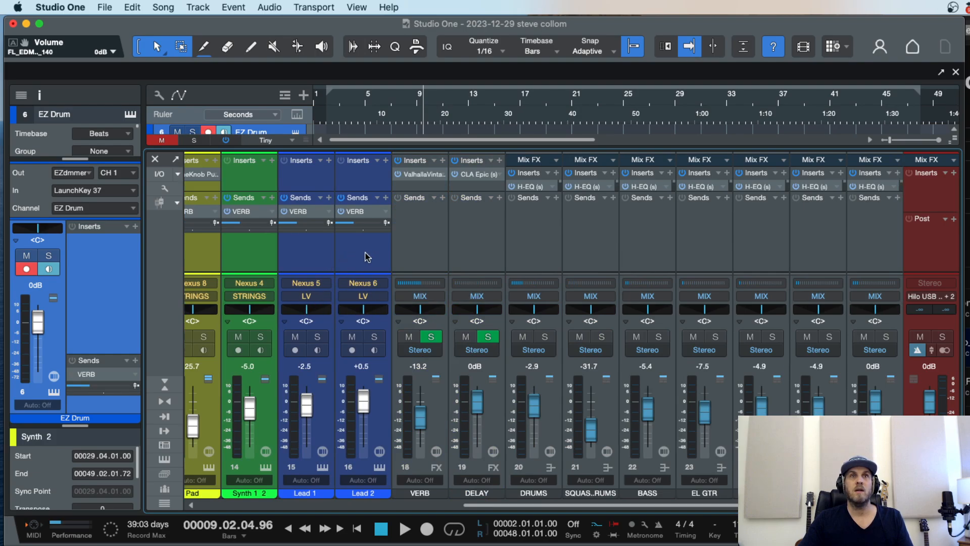
pyautogui.hscroll(4, 367, 257)
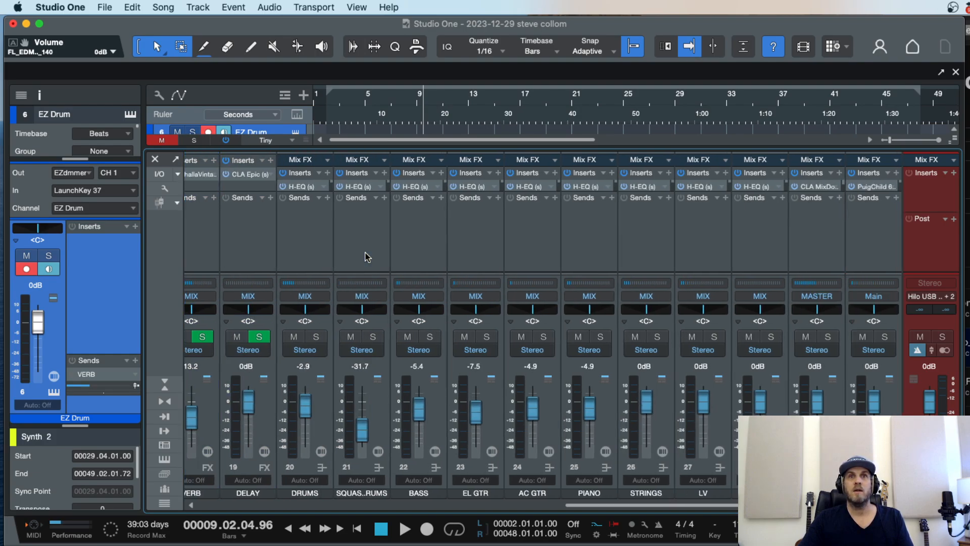
pyautogui.press('space')
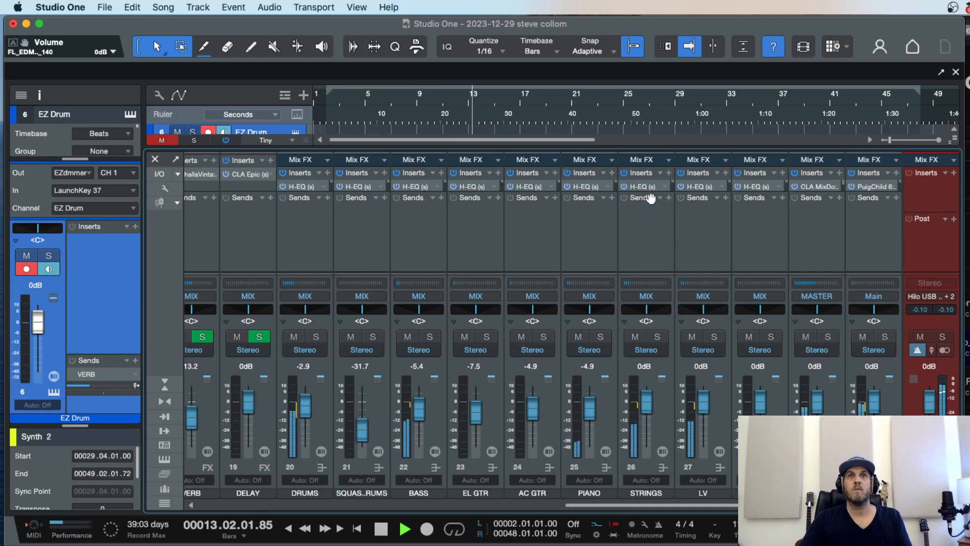
pyautogui.click(643, 188)
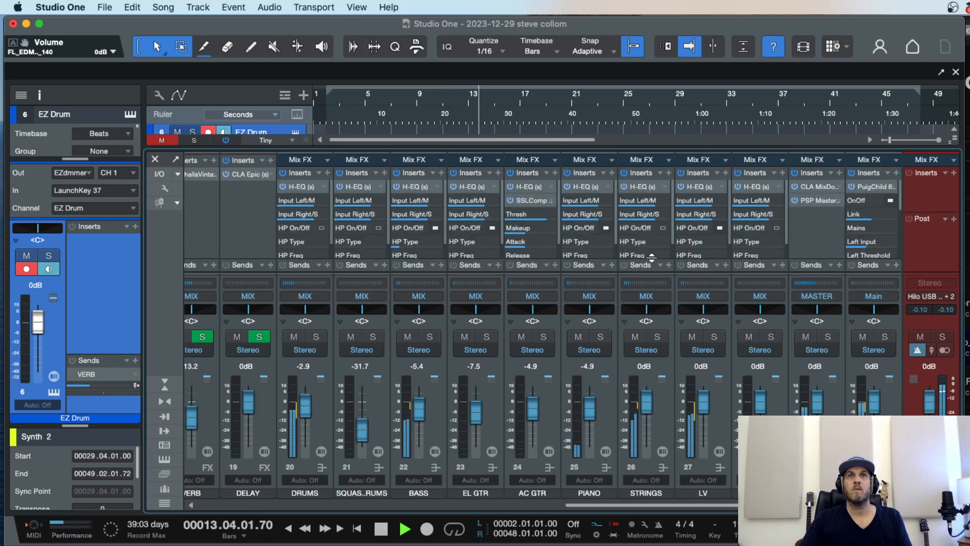
pyautogui.click(642, 188)
pyautogui.click(650, 203)
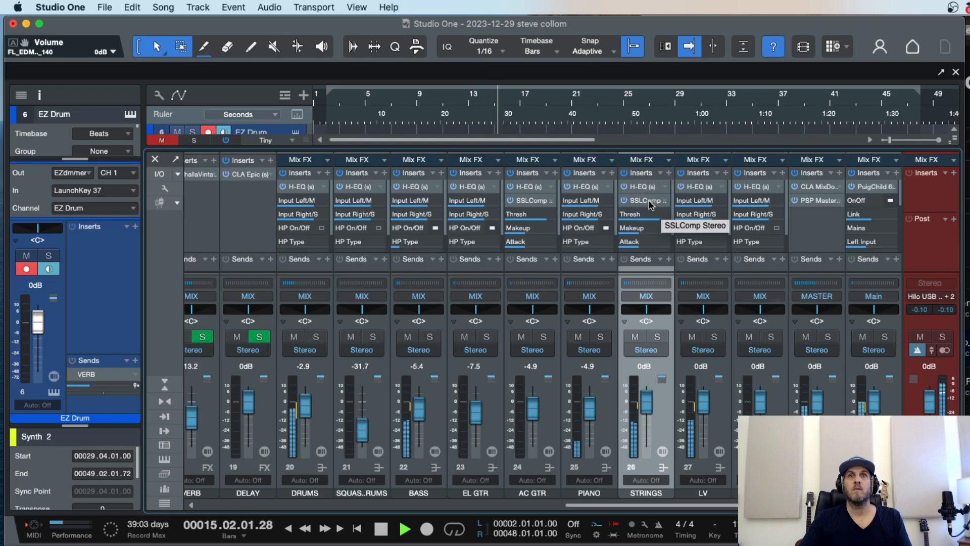
pyautogui.press('space')
# Step: Replace the SSLComp on the STRINGS bus with the API-2500 (s) compressor, found by searching for 2500
pyautogui.rightClick(660, 205)
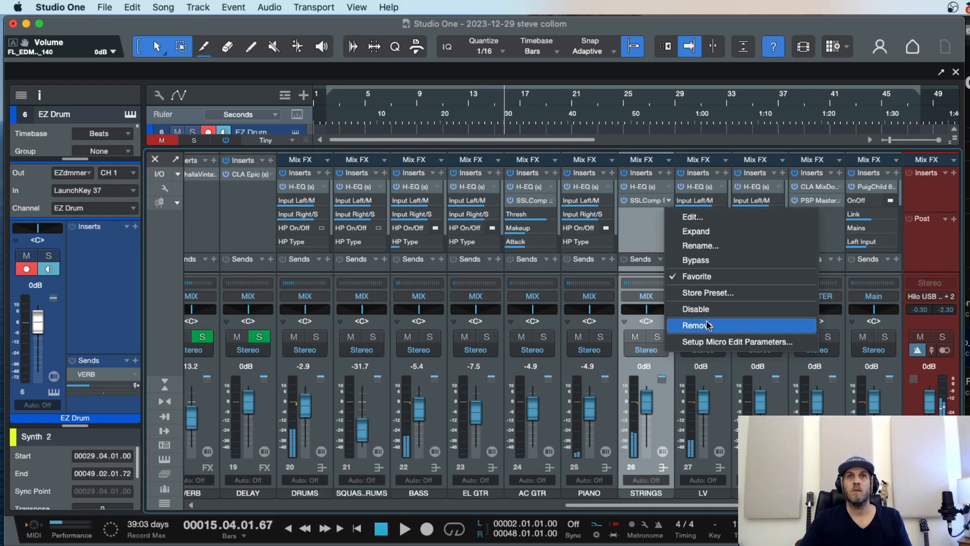
pyautogui.click(682, 326)
pyautogui.click(669, 173)
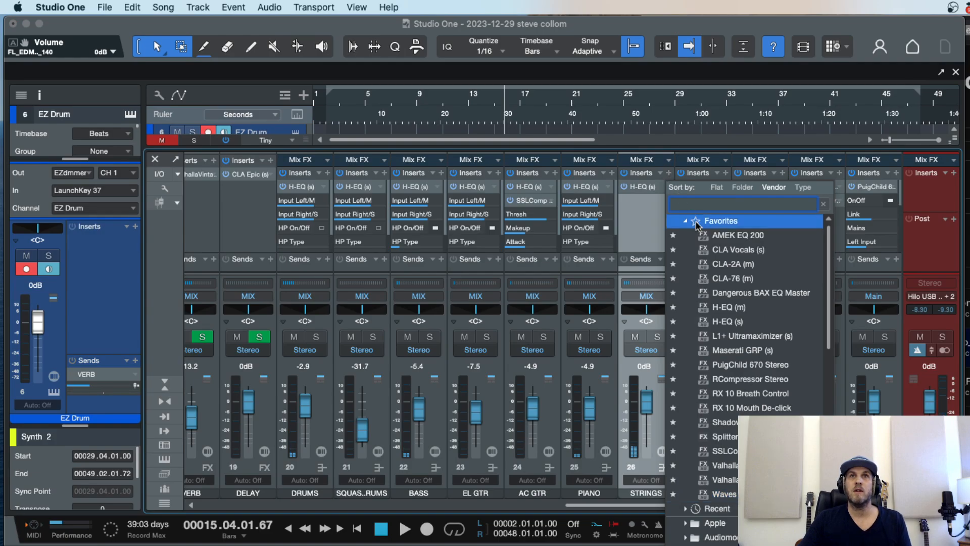
pyautogui.write('2500')
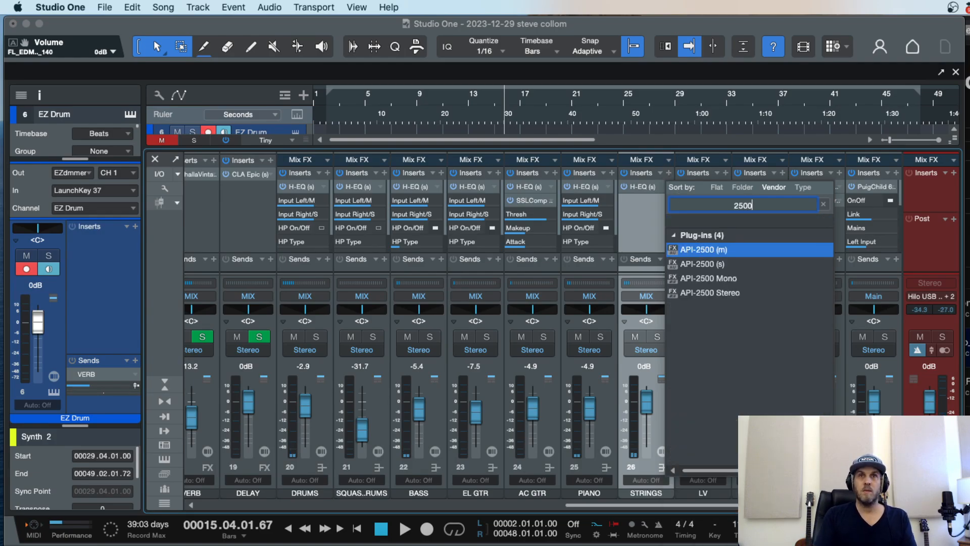
pyautogui.click(696, 264)
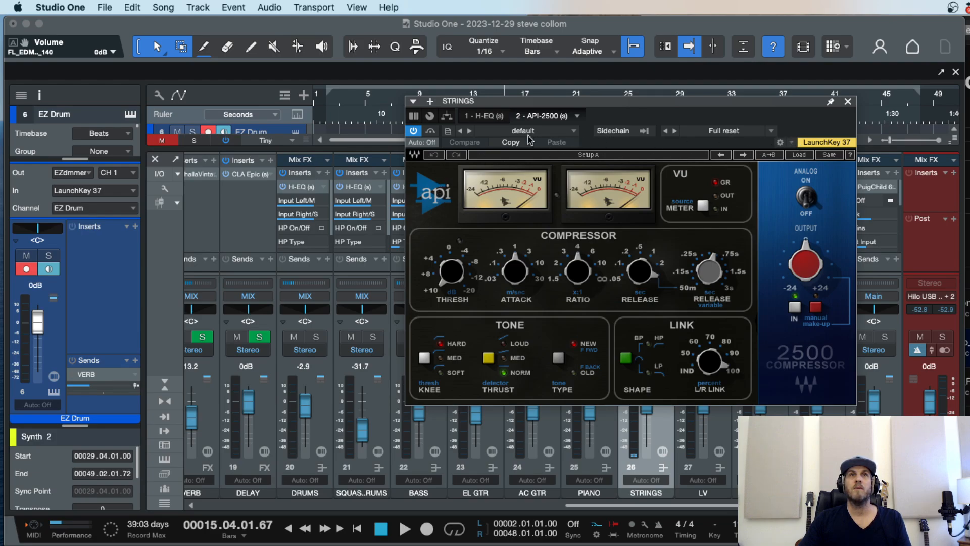
# Step: Enable the API-2500's sidechain input and lower its threshold to about -3.4 dB while the song plays
pyautogui.click(617, 131)
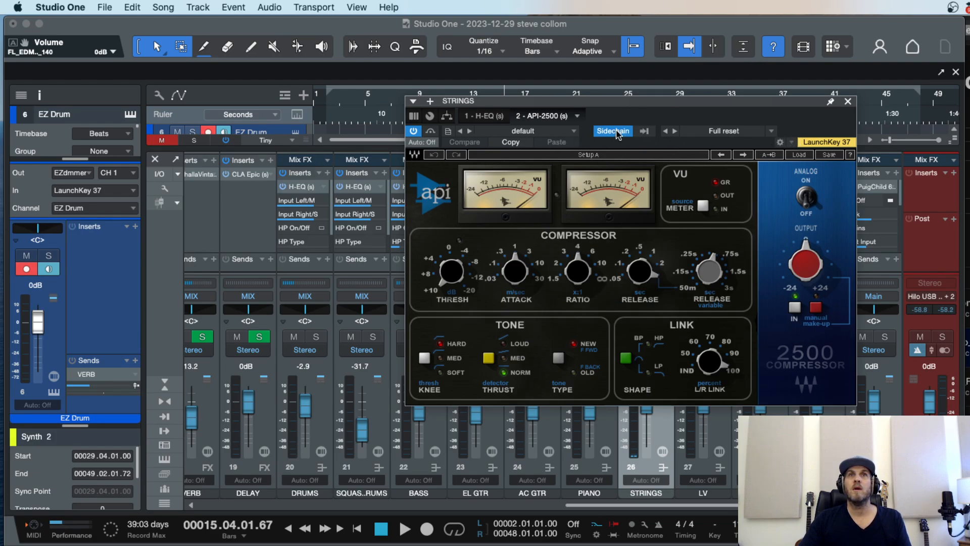
pyautogui.press('space')
pyautogui.moveTo(451, 271); pyautogui.dragTo(446, 272)
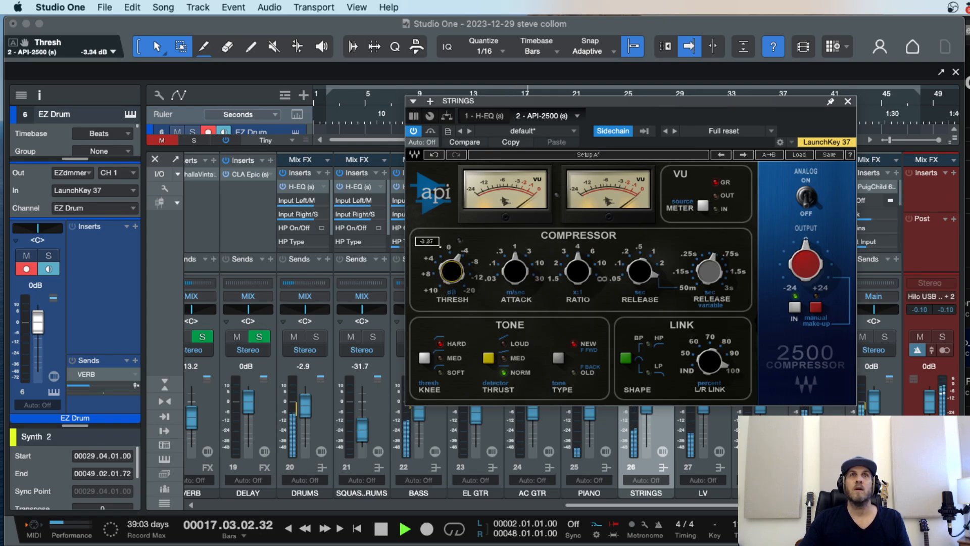
# Step: Feed the API-2500's sidechain from the output of the channel 4 loop, stop playback and close the compressor
pyautogui.click(645, 131)
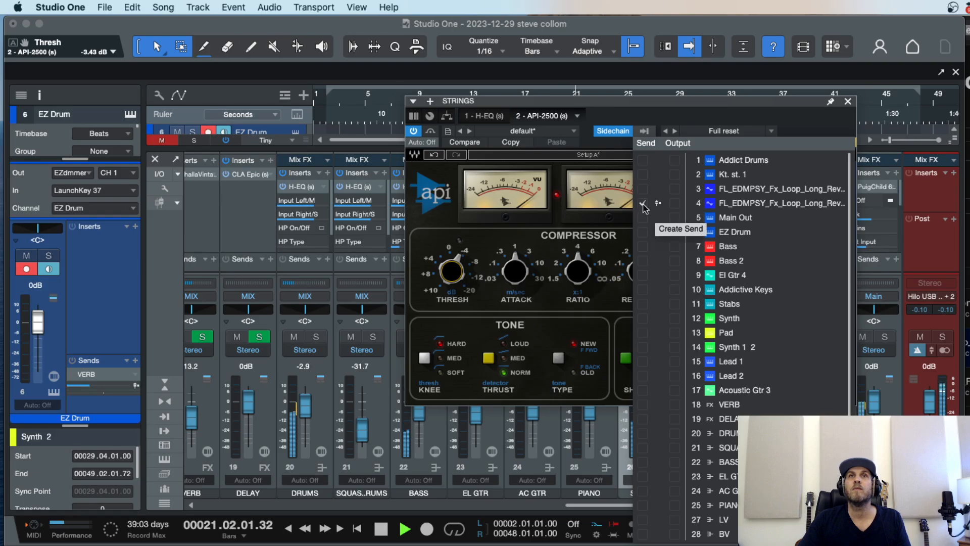
pyautogui.click(675, 203)
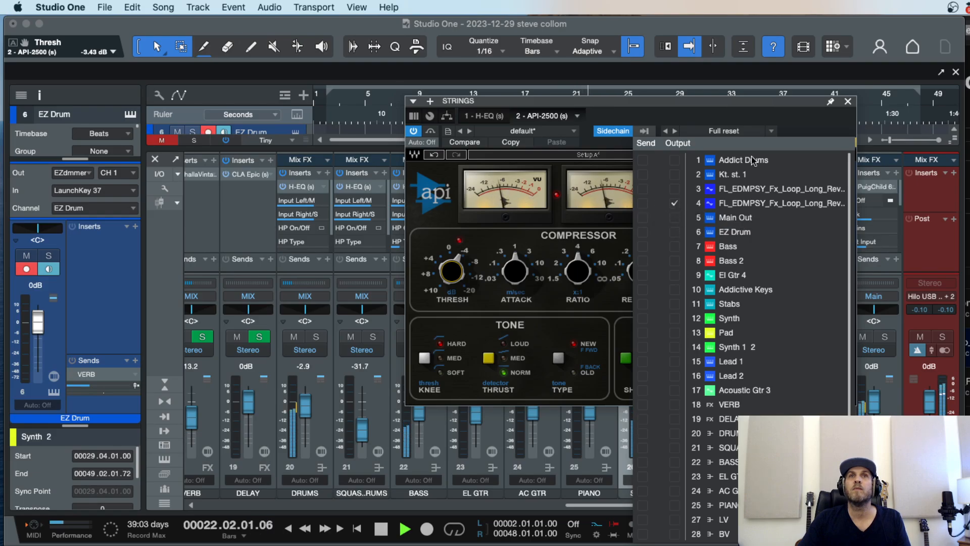
pyautogui.click(811, 122)
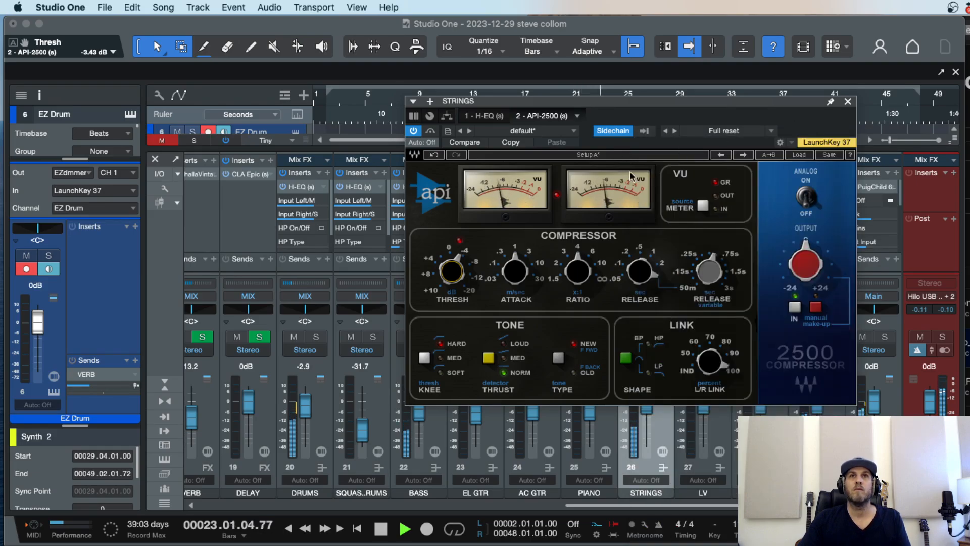
pyautogui.press('space')
pyautogui.click(847, 101)
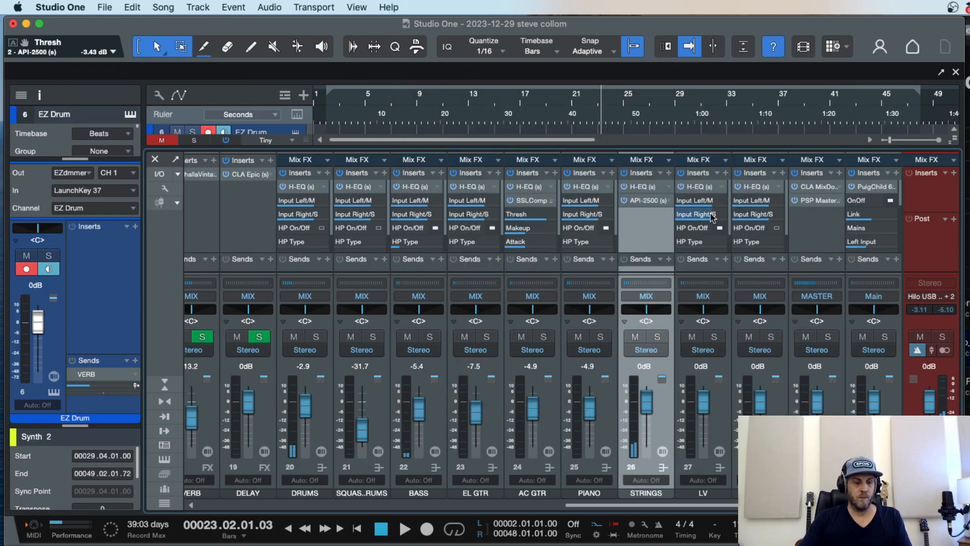
# Step: Return to the arrangement, place the playhead at bar 3 and rename track 3 as Side Chain
pyautogui.press('F2')
pyautogui.press('F2')
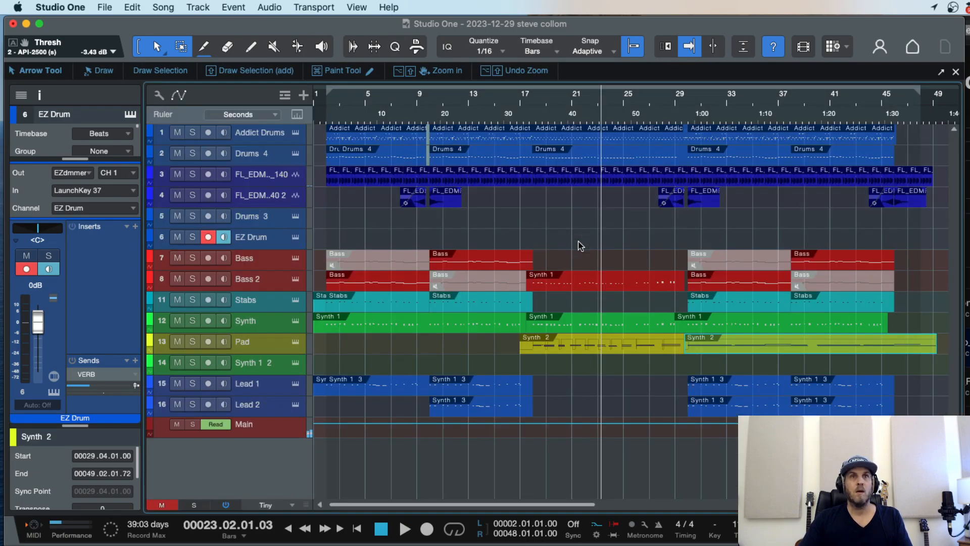
pyautogui.click(339, 107)
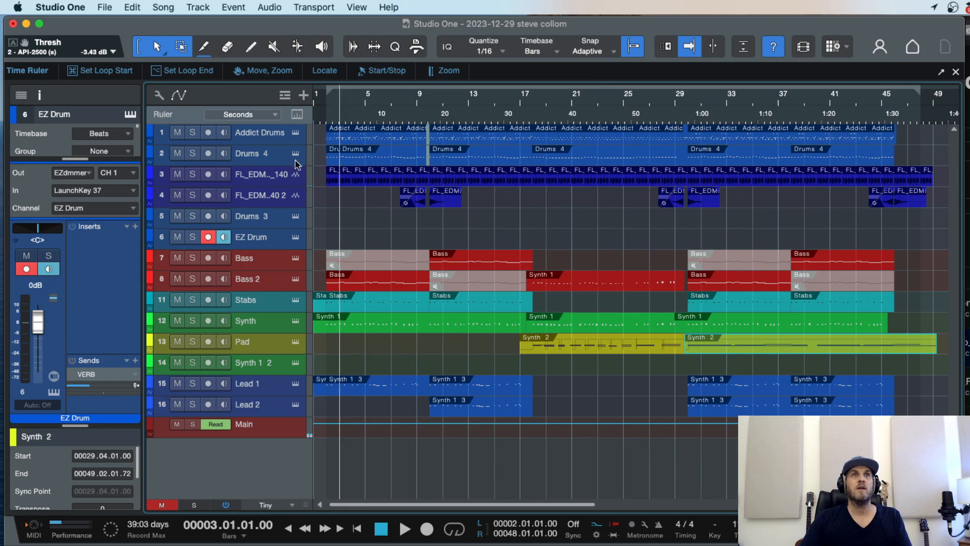
pyautogui.doubleClick(272, 174)
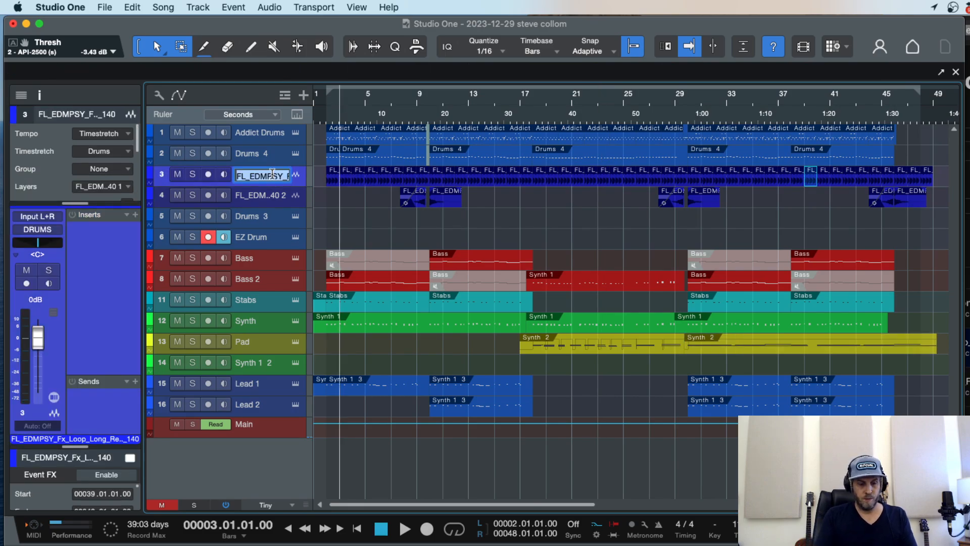
pyautogui.write('Side Chain')
pyautogui.press('Return')
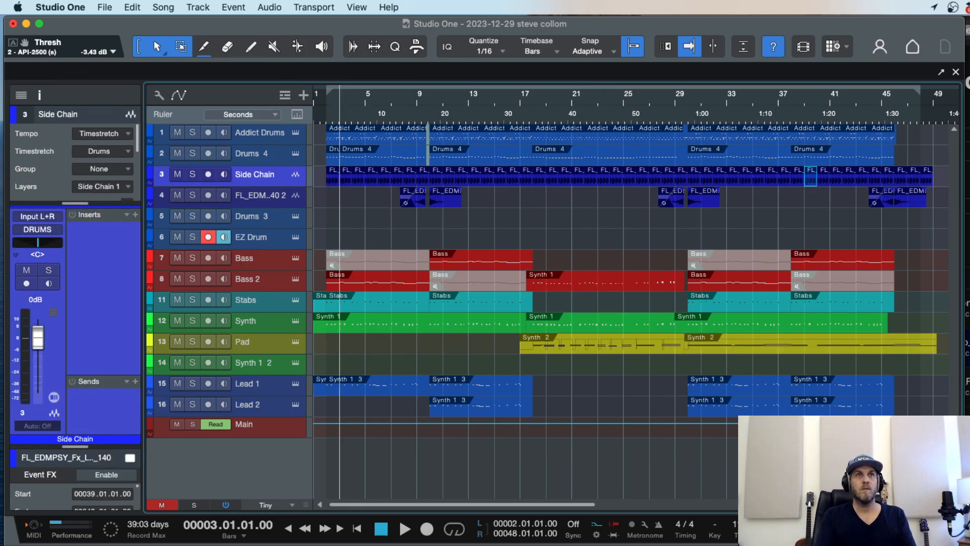
# Step: Play the song from bar 3 and bring the bus channels into view in the mix console
pyautogui.press('space')
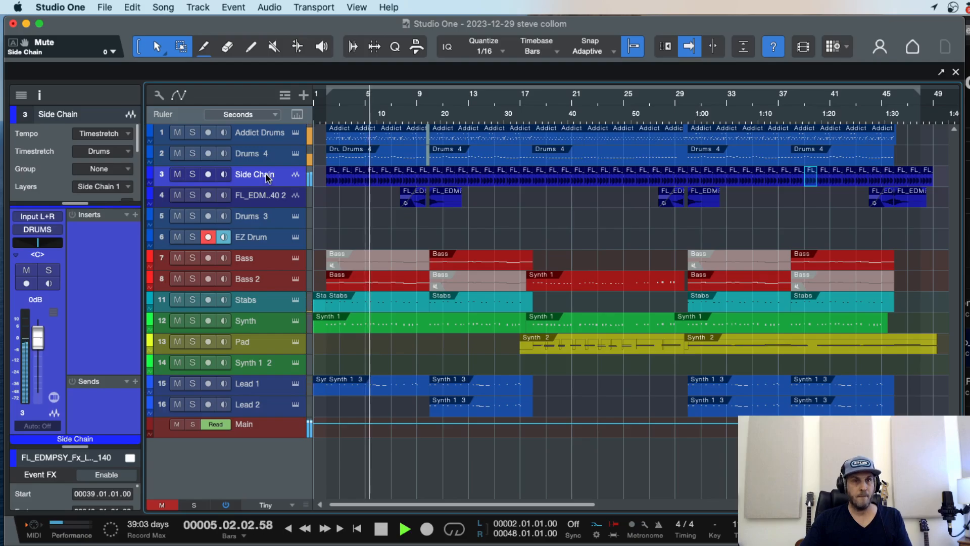
pyautogui.press('F2')
pyautogui.press('F2')
pyautogui.press('F3')
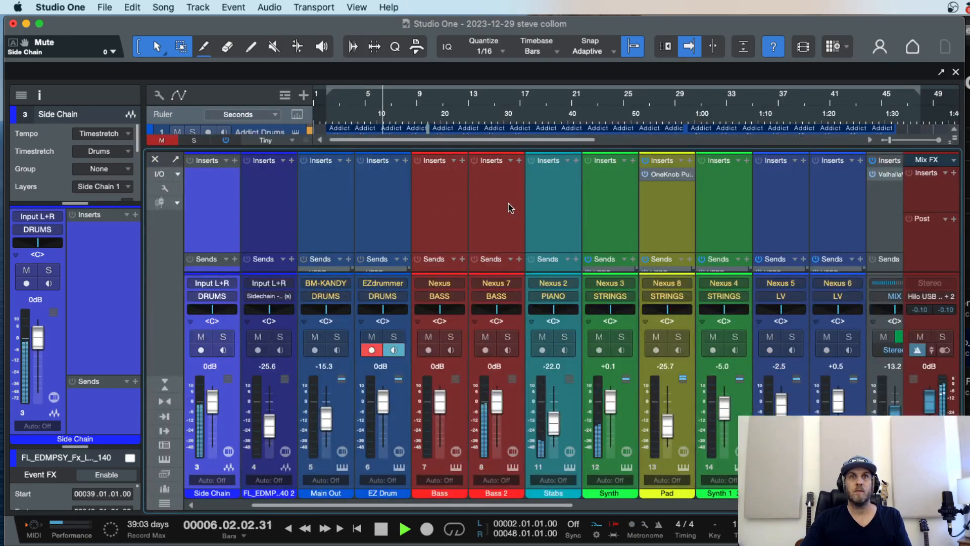
pyautogui.hscroll(10, 509, 204)
pyautogui.hscroll(1, 509, 206)
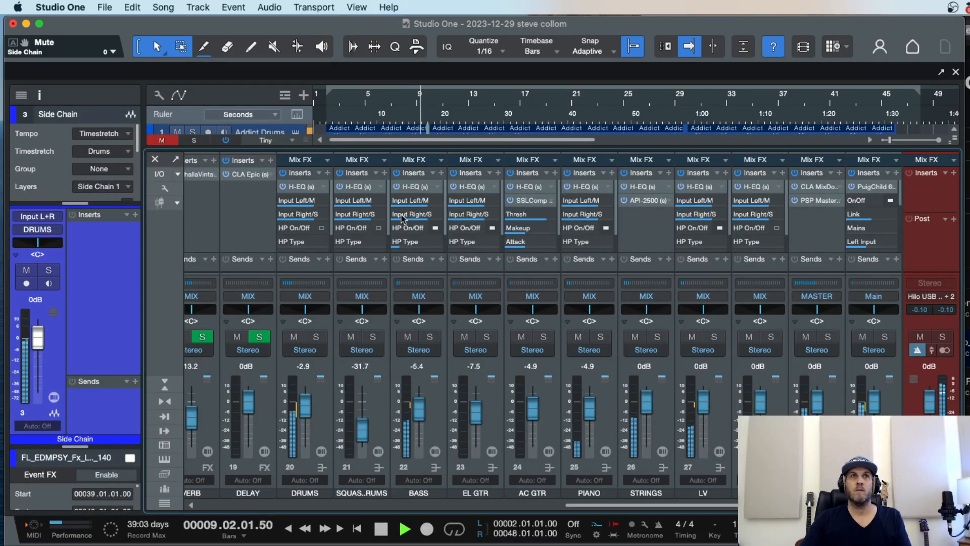
# Step: Select all the bus channels together and collapse their expanded insert parameters, including the SSLComp on AC GTR
pyautogui.click(326, 413)
pyautogui.click(905, 382)
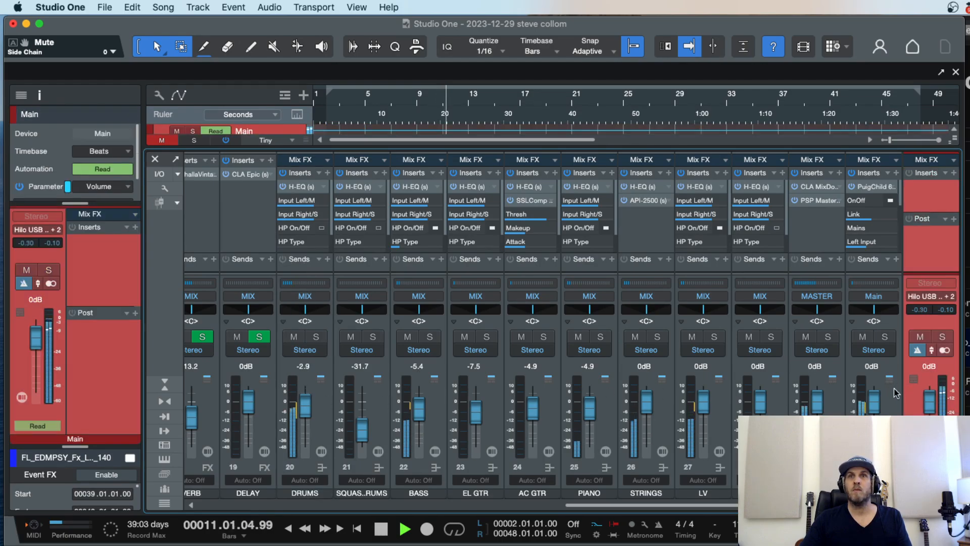
pyautogui.keyDown('shift'); pyautogui.click(326, 387); pyautogui.keyUp('shift')
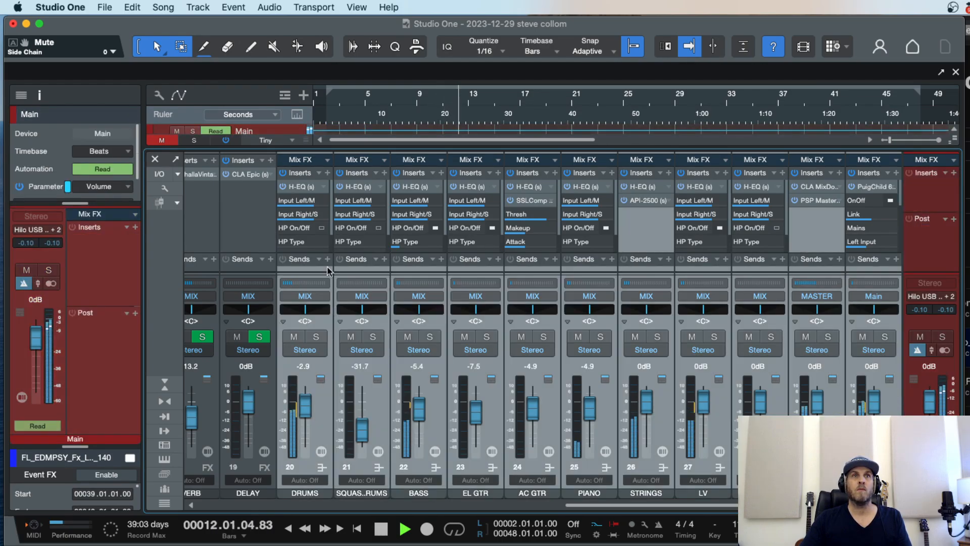
pyautogui.click(305, 188)
pyautogui.click(604, 231)
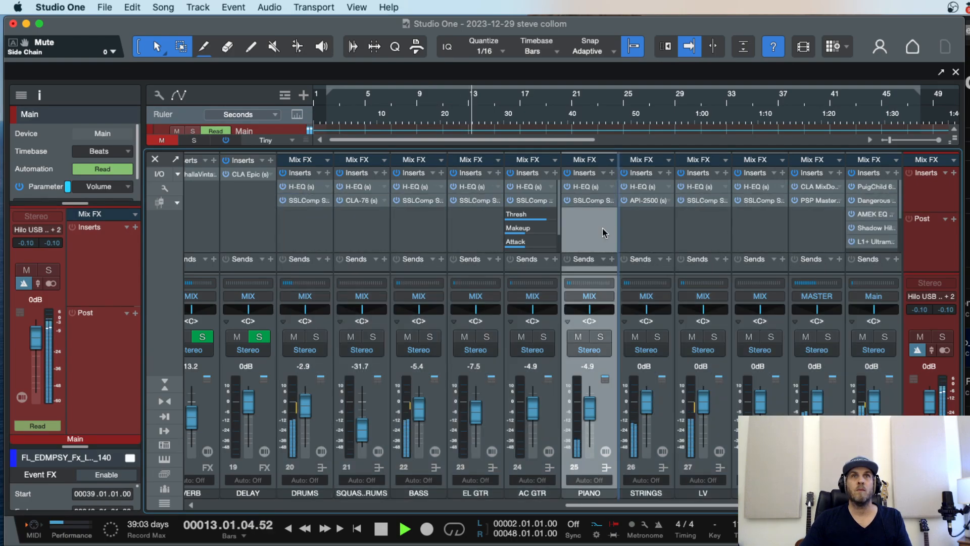
pyautogui.click(536, 201)
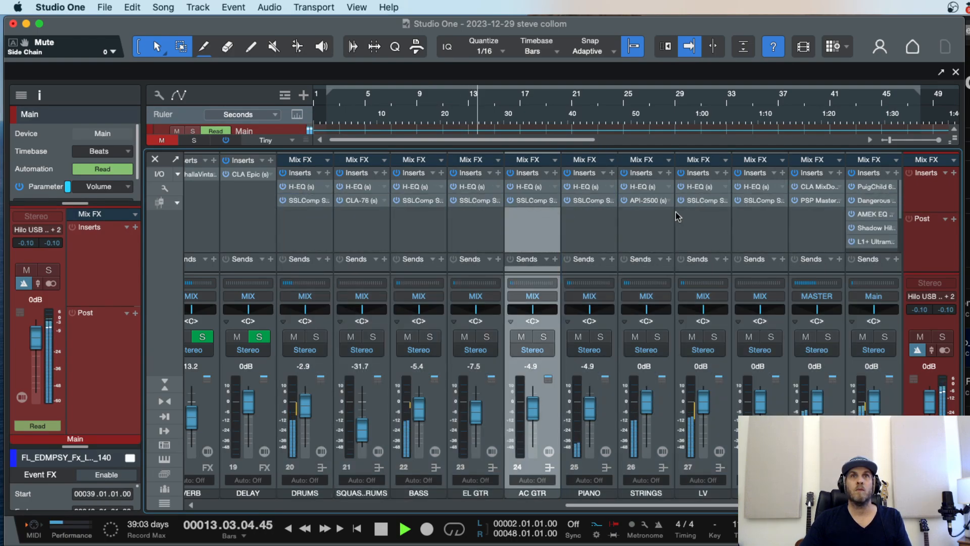
pyautogui.click(655, 230)
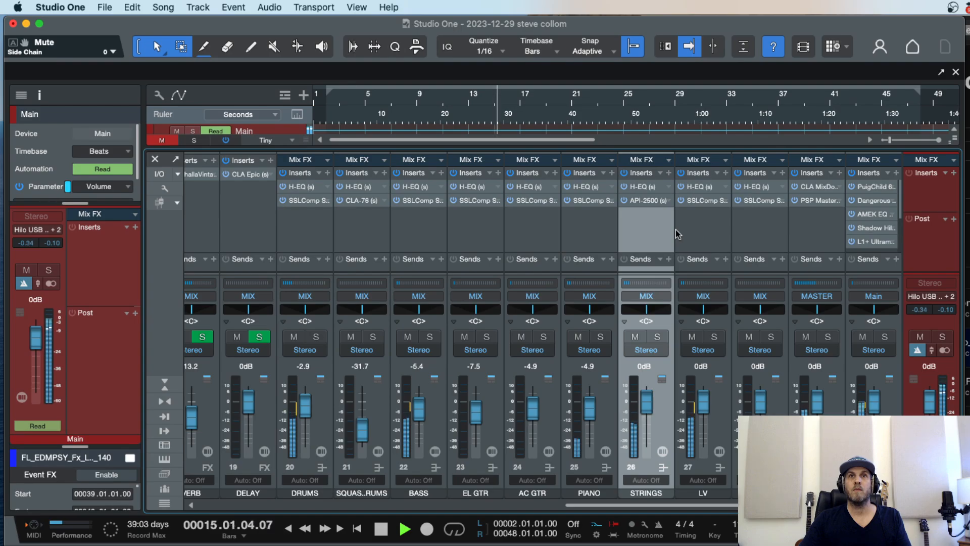
# Step: Switch the sidechain source of the STRINGS bus's API-2500 from the channel 4 loop to the Side Chain track's output
pyautogui.click(650, 201)
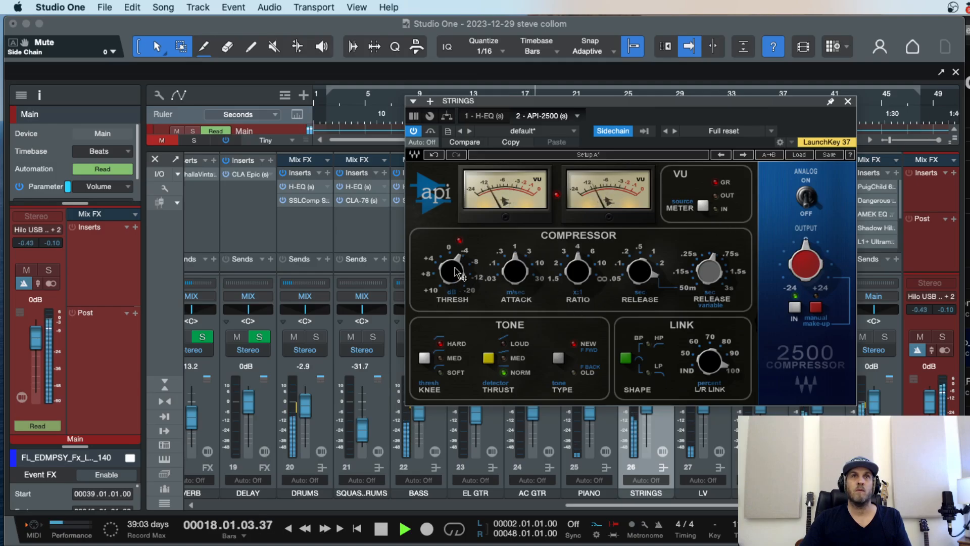
pyautogui.moveTo(529, 270)
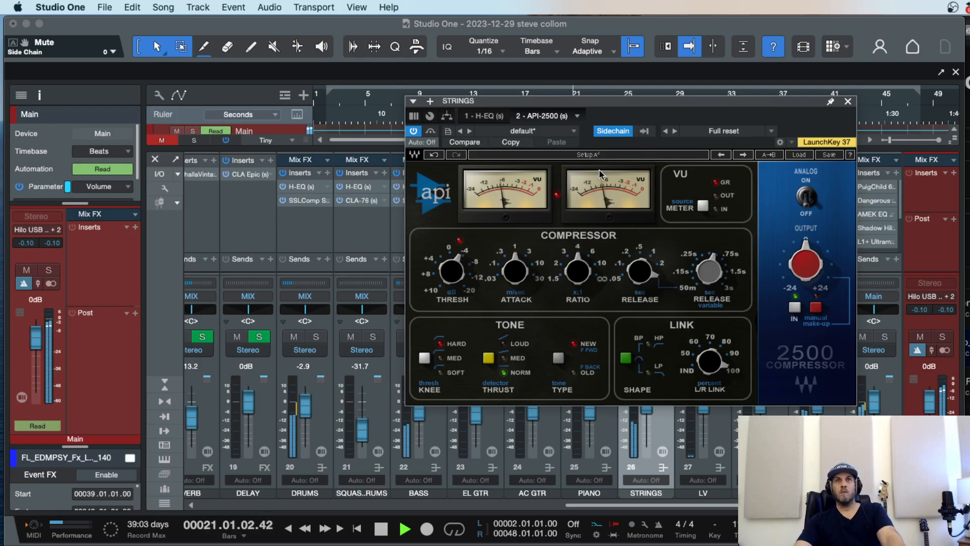
pyautogui.click(644, 132)
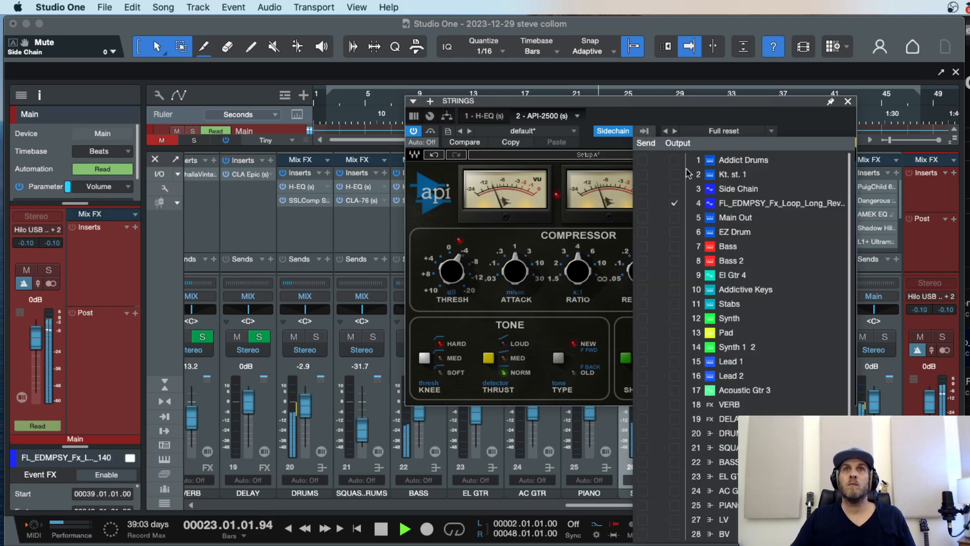
pyautogui.click(642, 203)
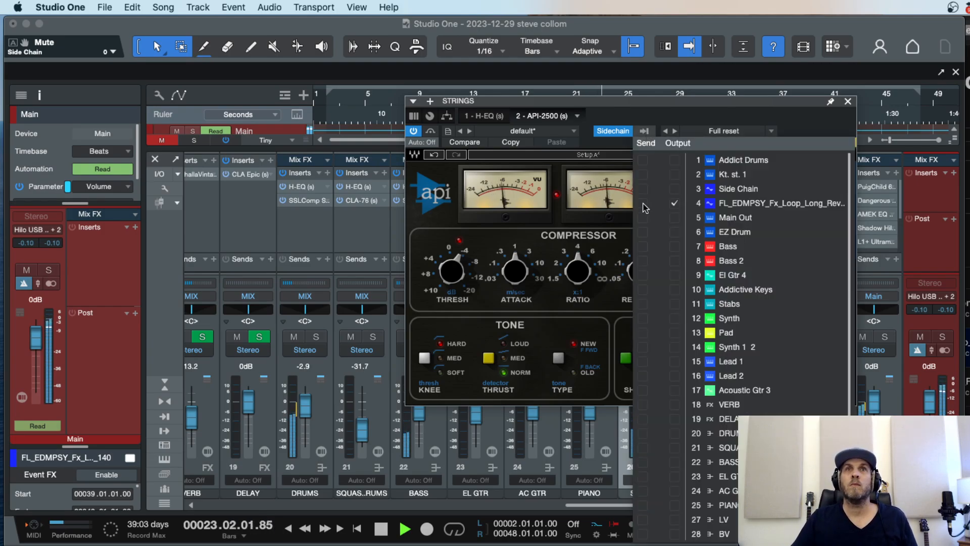
pyautogui.click(675, 203)
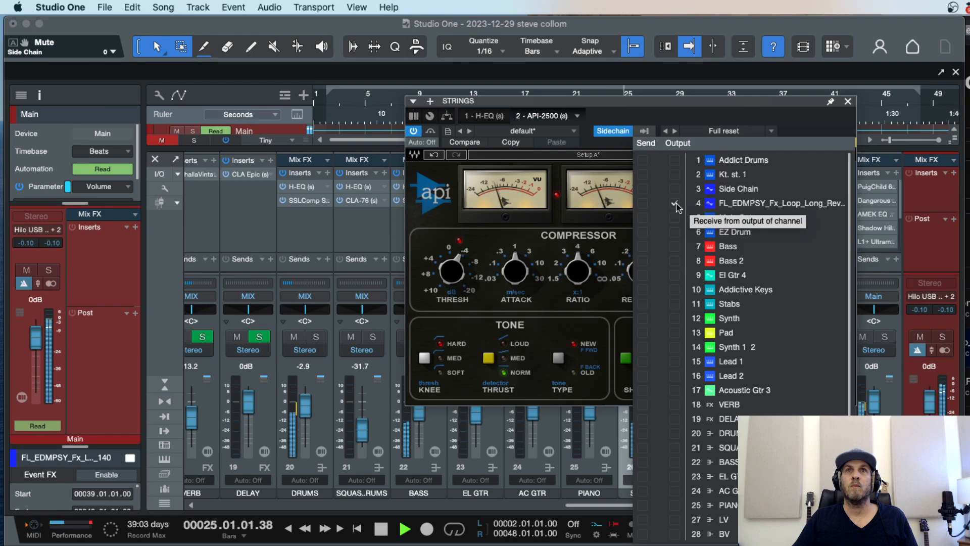
pyautogui.click(674, 189)
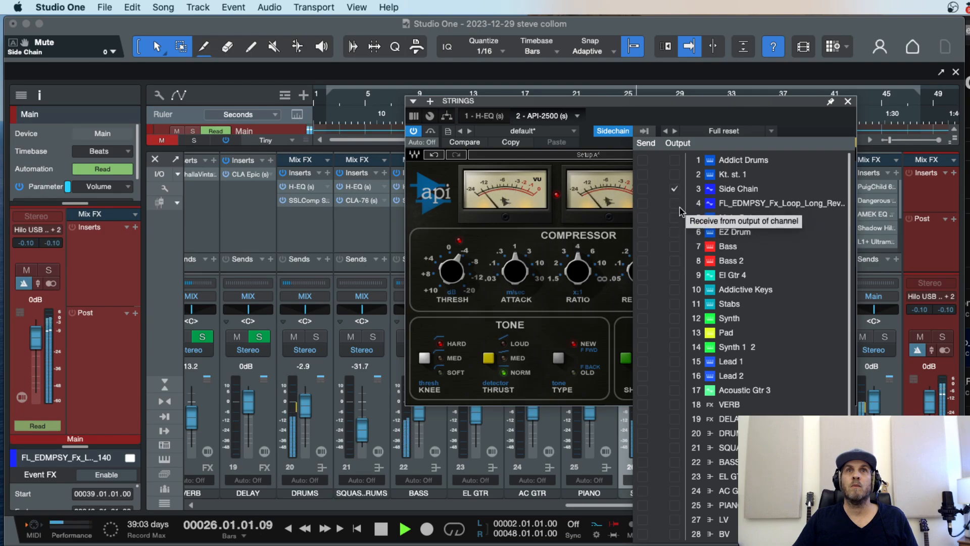
# Step: Set the API-2500's attack to 0.03 msec and its threshold to about -2.05 dB
pyautogui.click(513, 275)
pyautogui.click(514, 271)
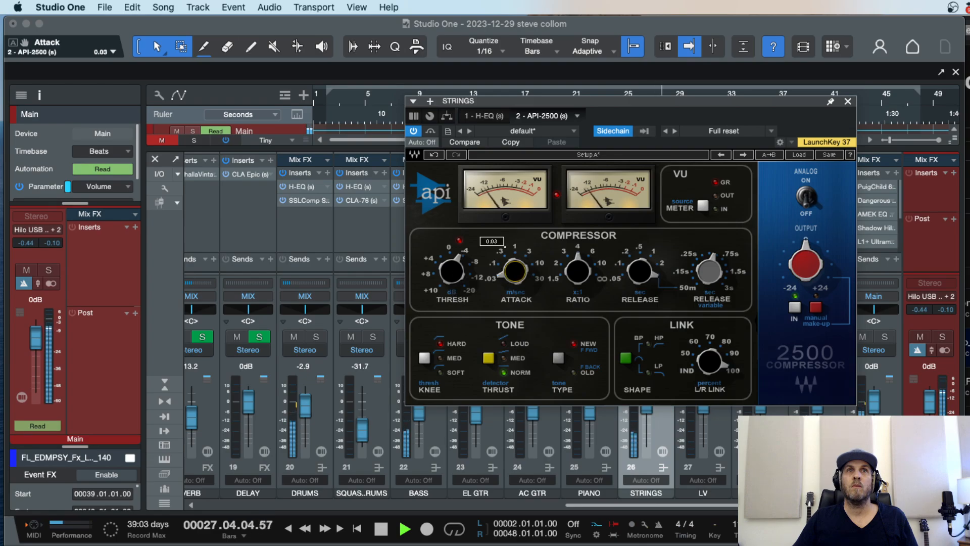
pyautogui.click(450, 271)
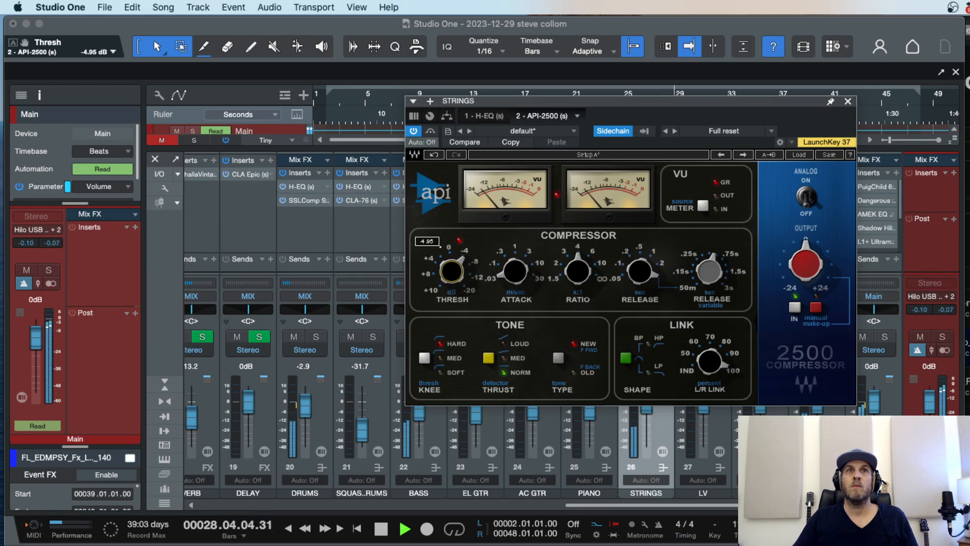
pyautogui.moveTo(452, 271); pyautogui.dragTo(453, 276)
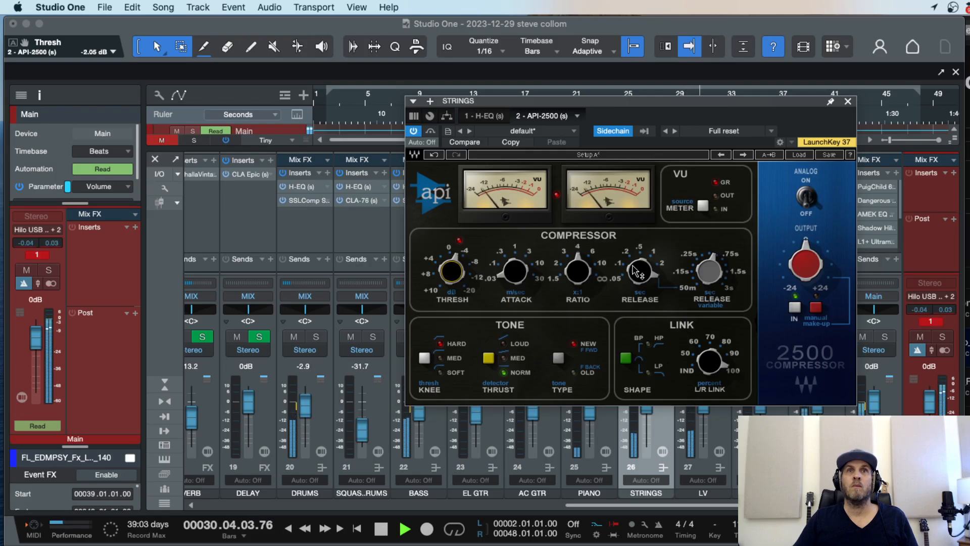
# Step: Set the API-2500's release to 0.05 sec, stop playback and close the compressor
pyautogui.moveTo(640, 271); pyautogui.dragTo(628, 286)
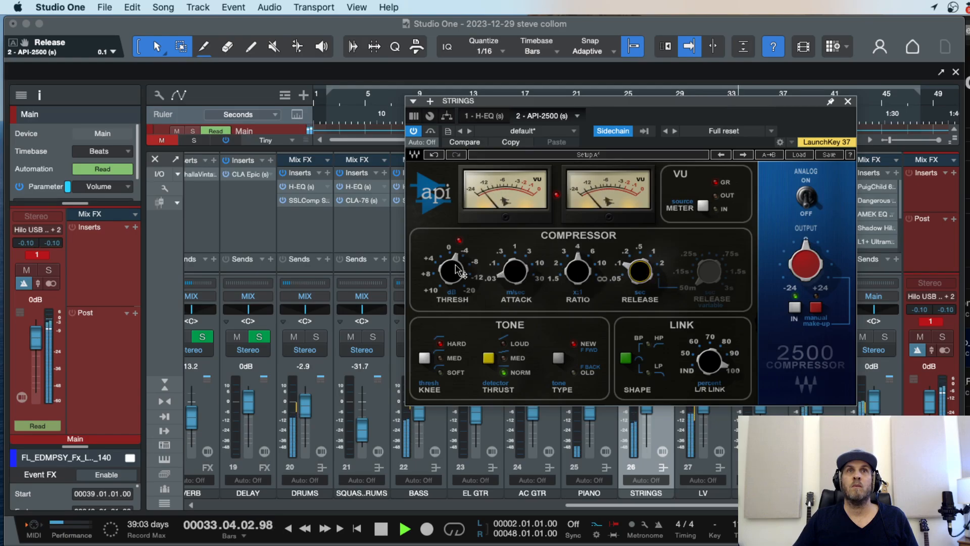
pyautogui.moveTo(625, 271); pyautogui.dragTo(639, 277)
pyautogui.press('space')
pyautogui.moveTo(595, 266)
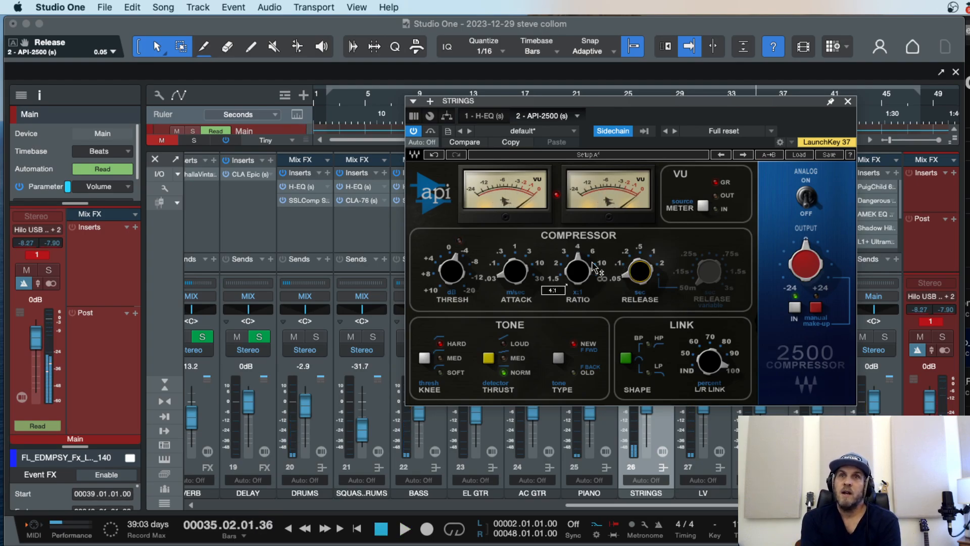
pyautogui.moveTo(642, 105); pyautogui.dragTo(449, 65)
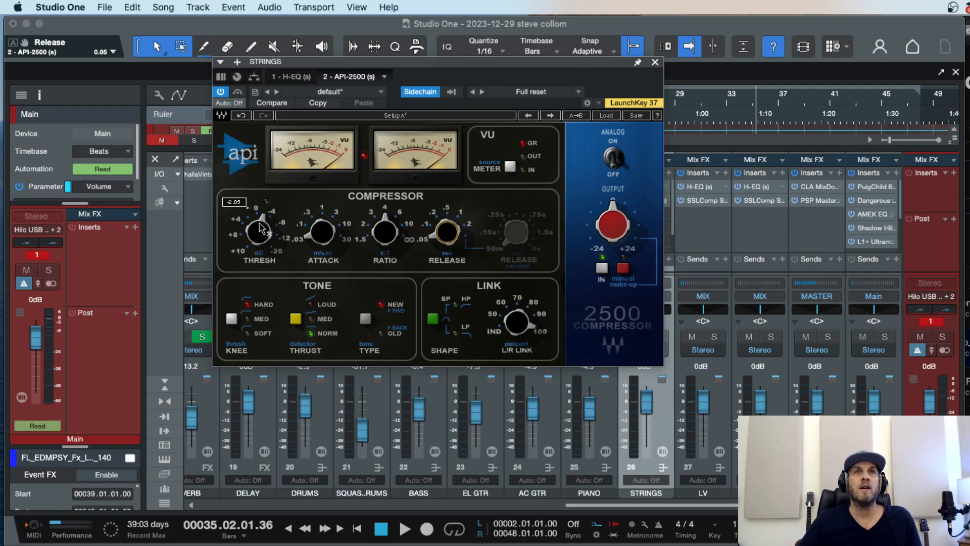
pyautogui.click(655, 63)
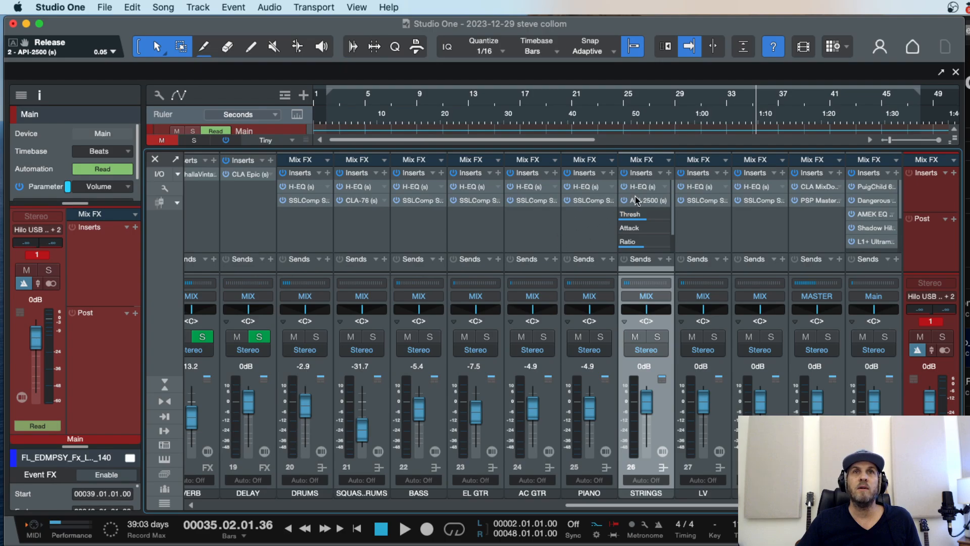
# Step: Remove the OneKnob plug-in from the Pad channel's inserts
pyautogui.hscroll(-10, 533, 222)
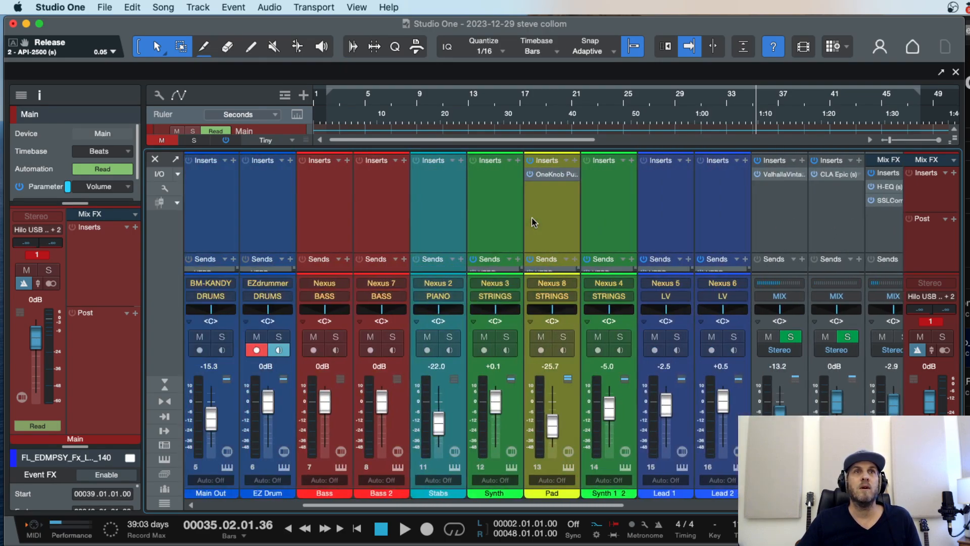
pyautogui.click(575, 174)
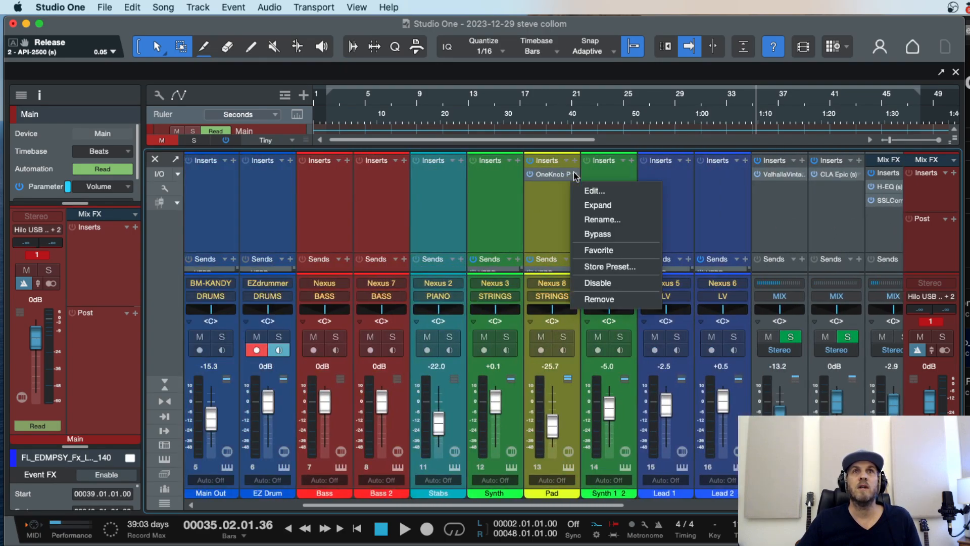
pyautogui.click(606, 298)
# Step: Copy the API-2500 from the STRINGS bus onto the Pad channel's inserts and start playback
pyautogui.hscroll(10, 724, 207)
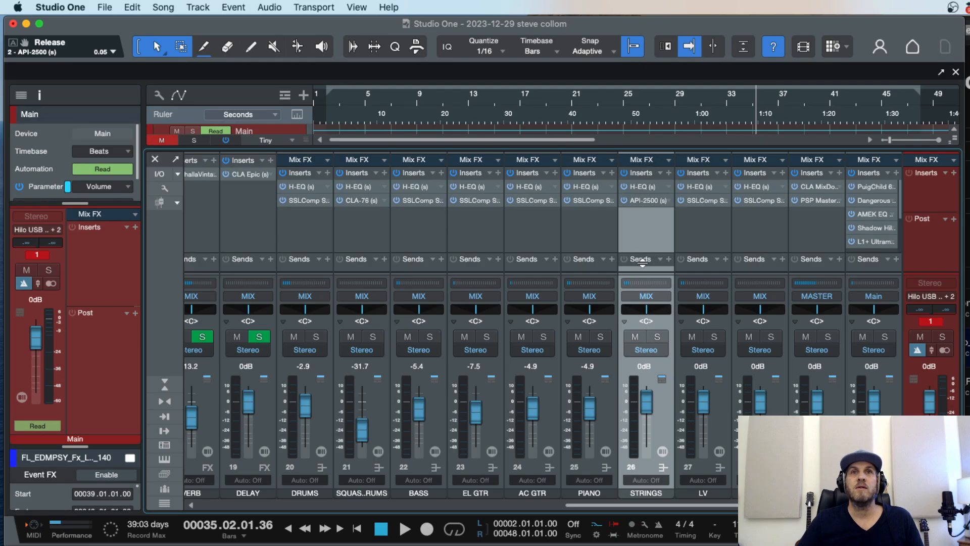
pyautogui.hscroll(-10, 646, 243)
pyautogui.hscroll(2, 664, 310)
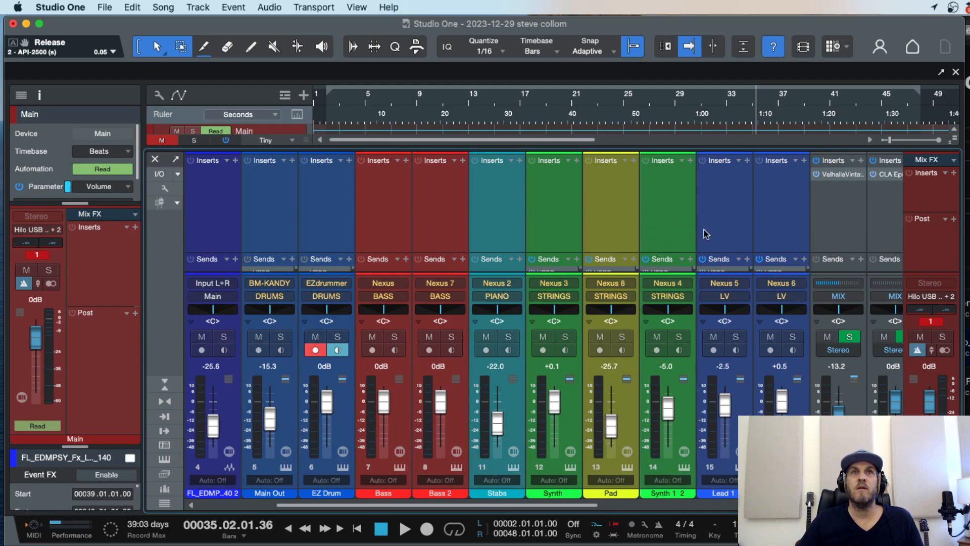
pyautogui.hscroll(10, 706, 234)
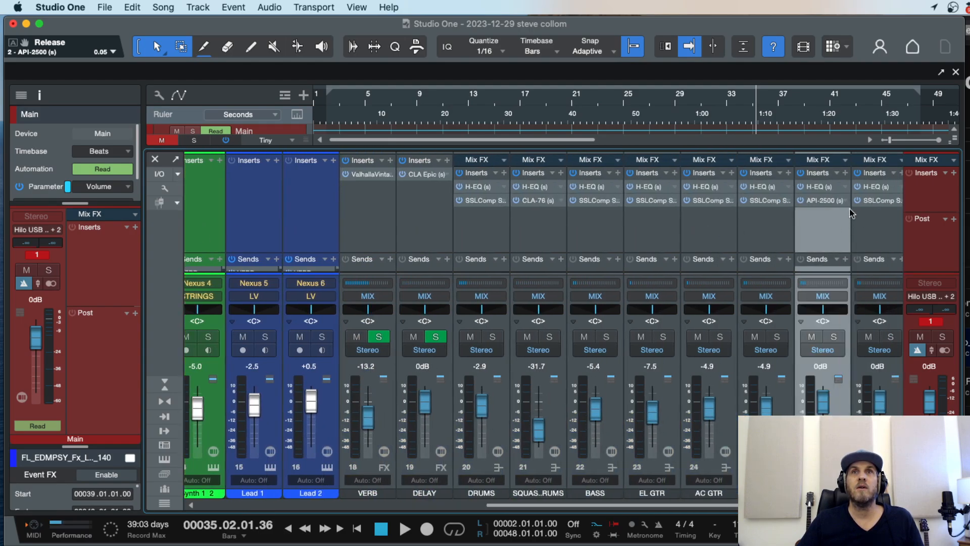
pyautogui.moveTo(459, 204); pyautogui.dragTo(326, 180)
pyautogui.press('space')
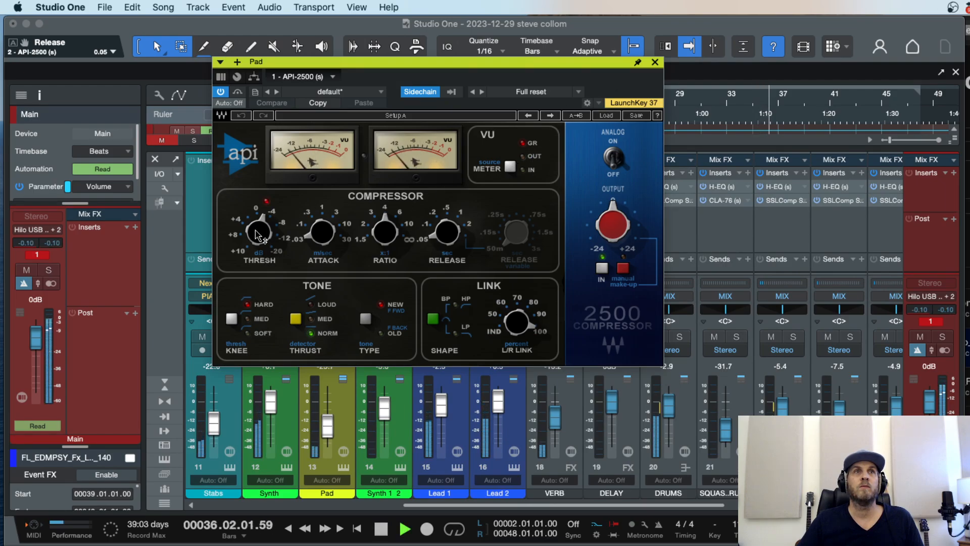
# Step: Set the Pad API-2500's threshold to about 5.48 dB and solo the Pad channel with its fader in view
pyautogui.moveTo(258, 229); pyautogui.dragTo(247, 200)
pyautogui.moveTo(553, 59); pyautogui.dragTo(822, 50)
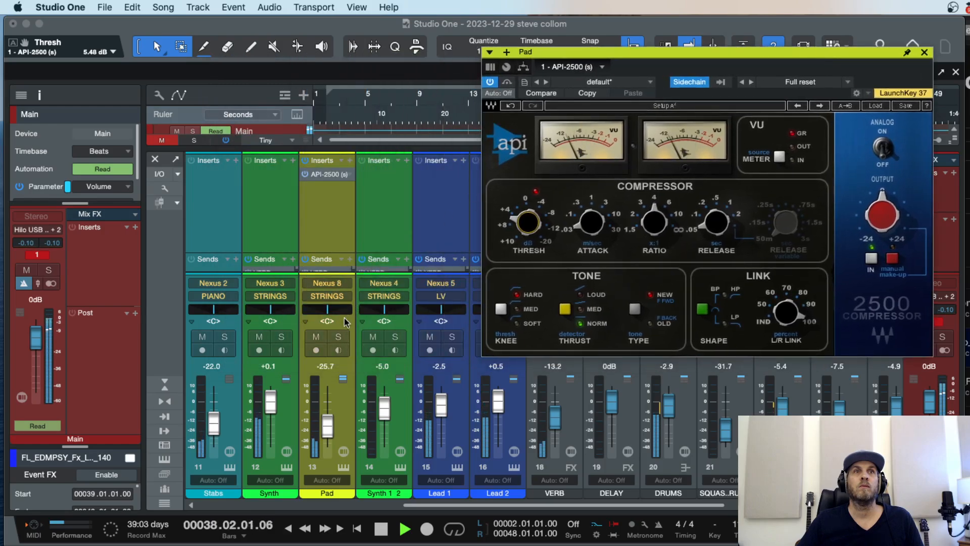
pyautogui.press('s')
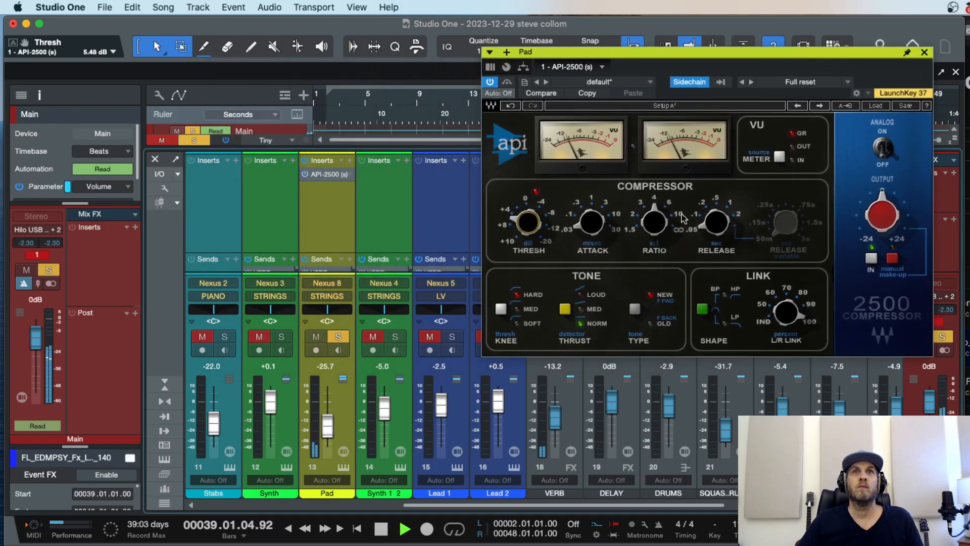
# Step: Set the Pad API-2500's release to 0.2 sec and its ratio to 6:1
pyautogui.click(706, 234)
pyautogui.moveTo(711, 226); pyautogui.dragTo(711, 226)
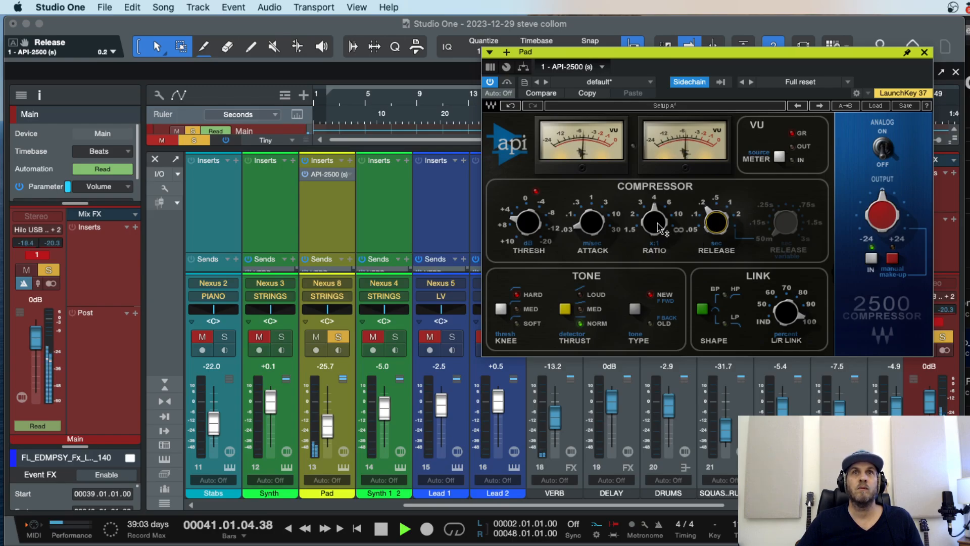
pyautogui.click(642, 234)
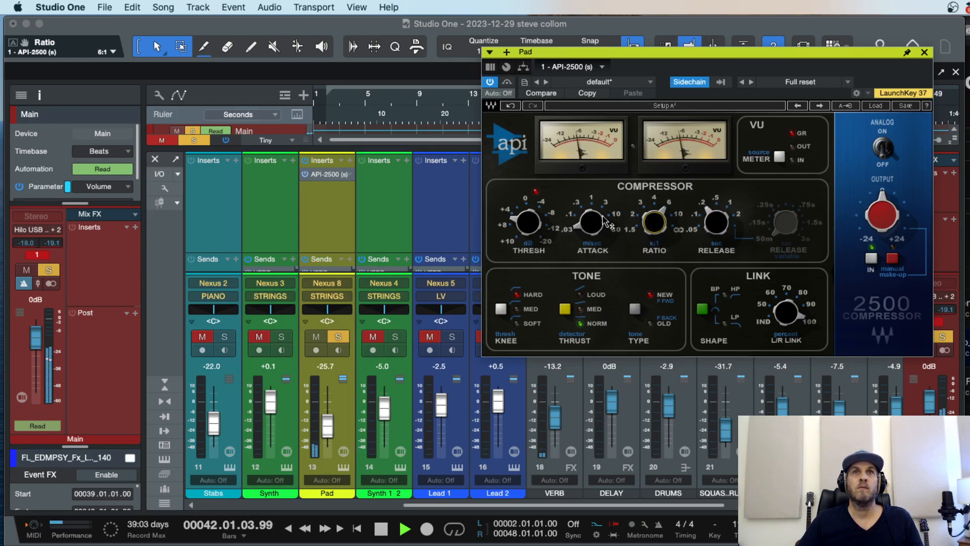
# Step: Set the Pad API-2500's attack to 0.03 msec and its threshold to about 4.50 dB
pyautogui.click(581, 208)
pyautogui.moveTo(594, 222); pyautogui.dragTo(594, 230)
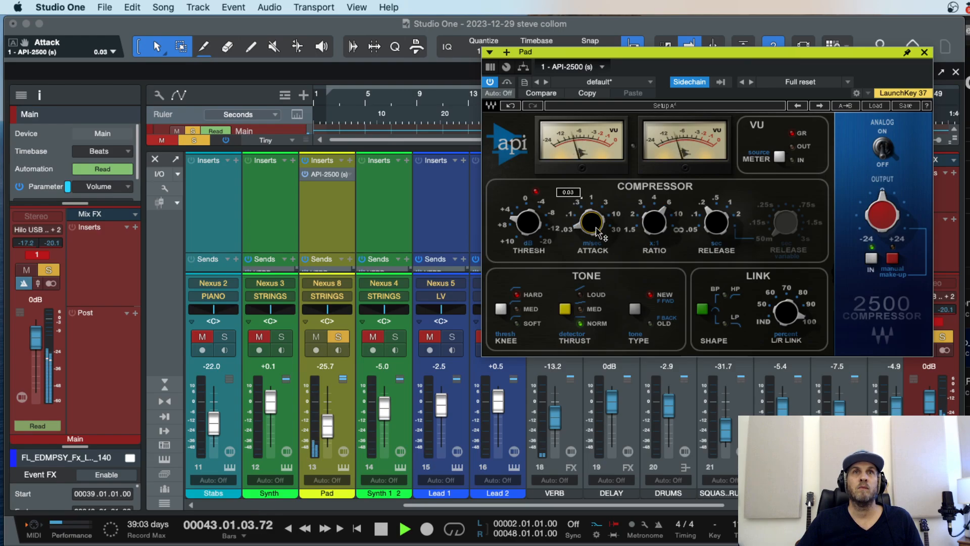
pyautogui.moveTo(538, 217); pyautogui.dragTo(539, 212)
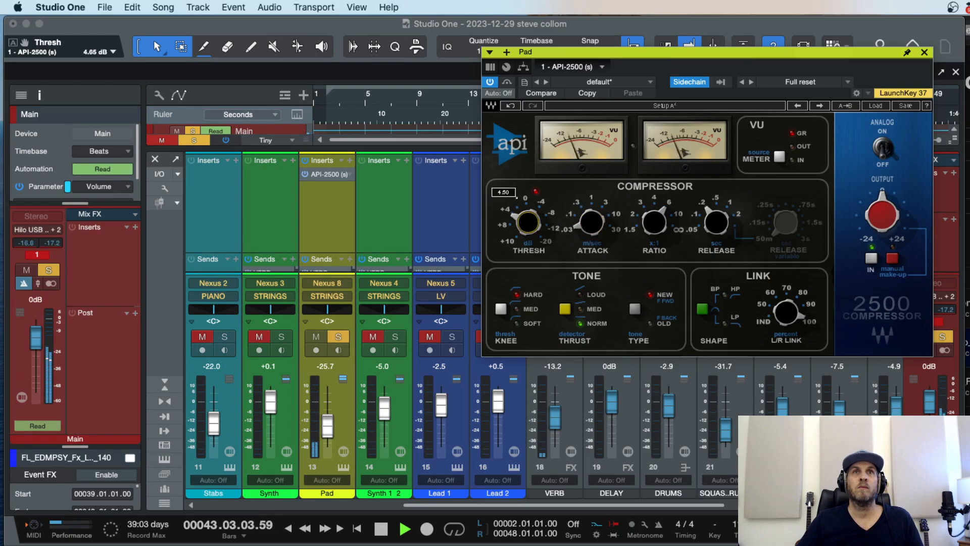
# Step: Try an attack of 0.3 msec on the Pad's API-2500 with the release at 0.2 sec, and stop playback
pyautogui.click(590, 228)
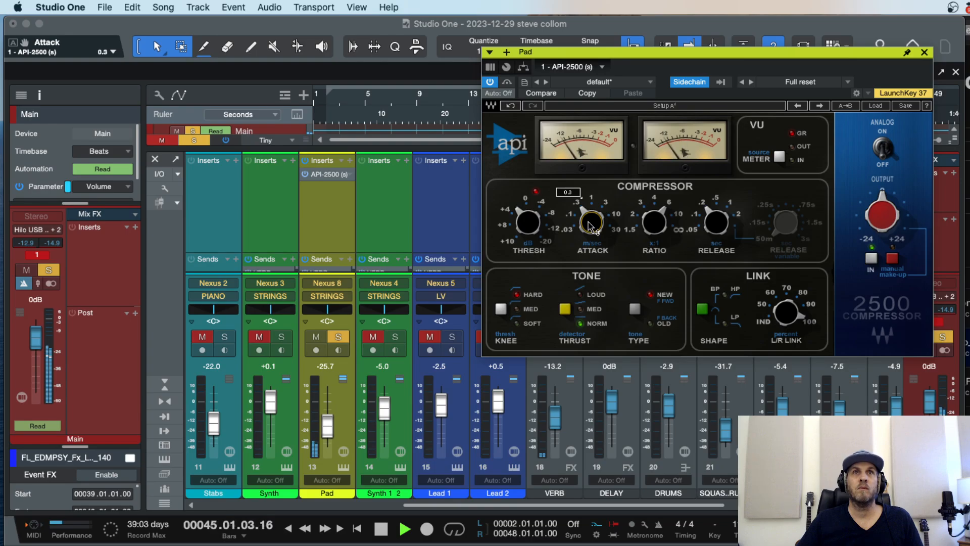
pyautogui.moveTo(591, 223)
pyautogui.mouseDown()
pyautogui.moveTo(591, 214)
pyautogui.moveTo(590, 233)
pyautogui.mouseUp()
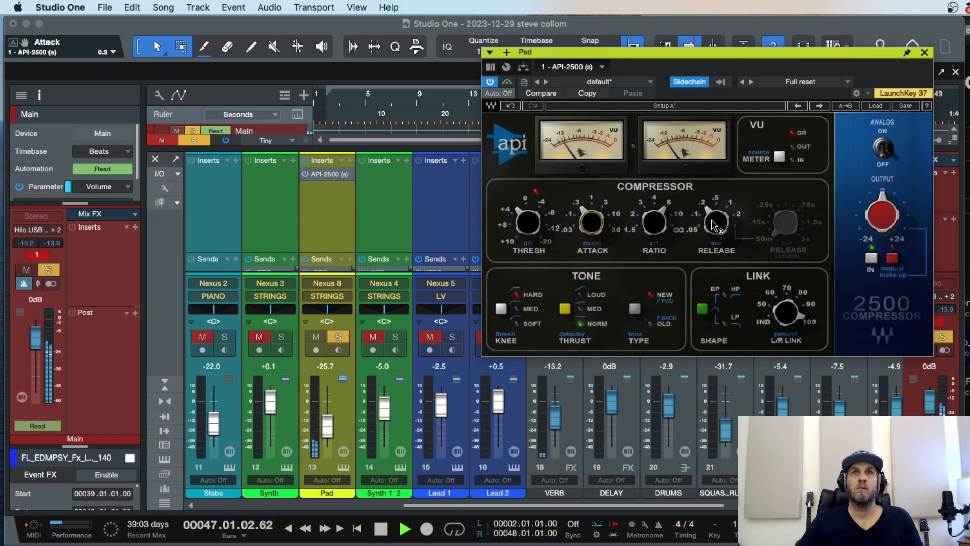
pyautogui.moveTo(712, 220)
pyautogui.mouseDown()
pyautogui.moveTo(712, 212)
pyautogui.moveTo(712, 221)
pyautogui.mouseUp()
pyautogui.press('space')
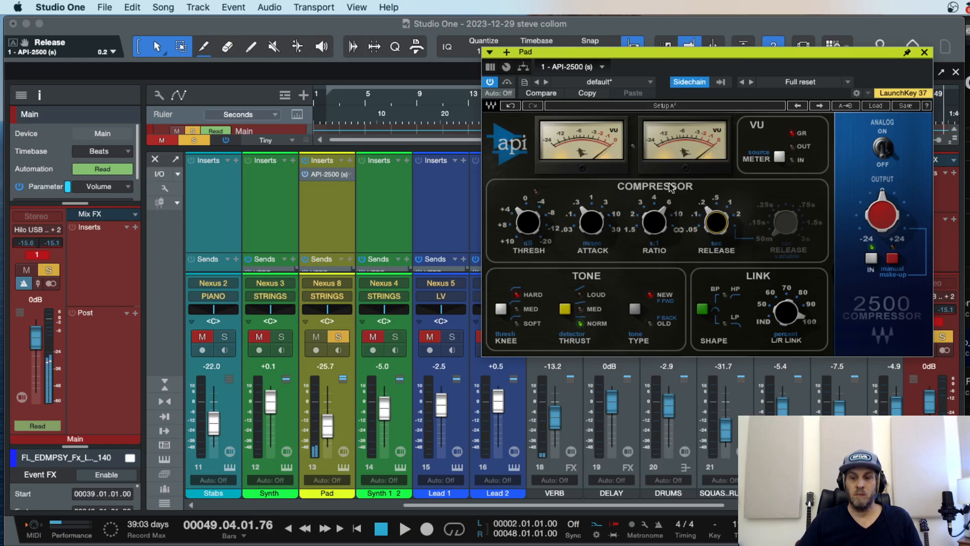
# Step: Resume playback, set the Pad API-2500's attack to 0.03 msec and unsolo the Pad channel
pyautogui.press('space')
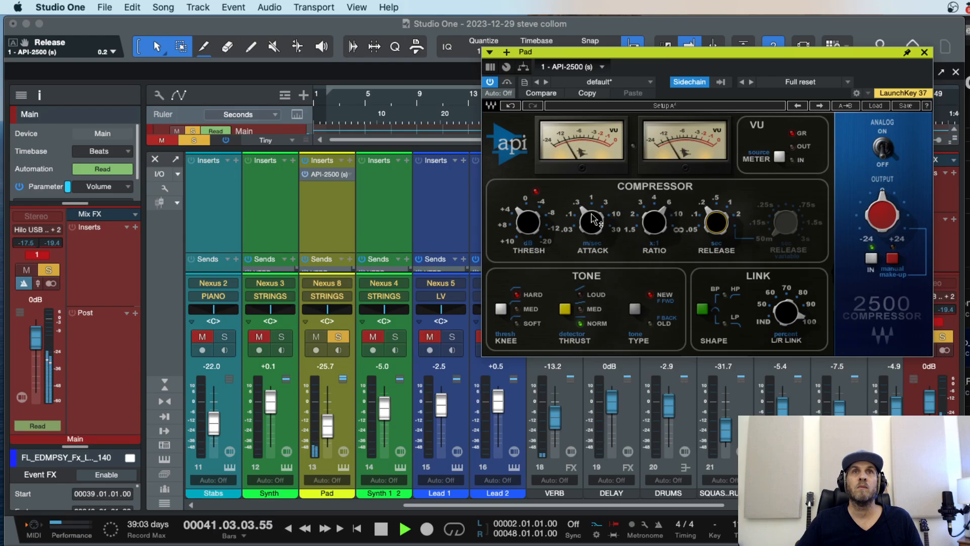
pyautogui.moveTo(591, 215); pyautogui.dragTo(590, 230)
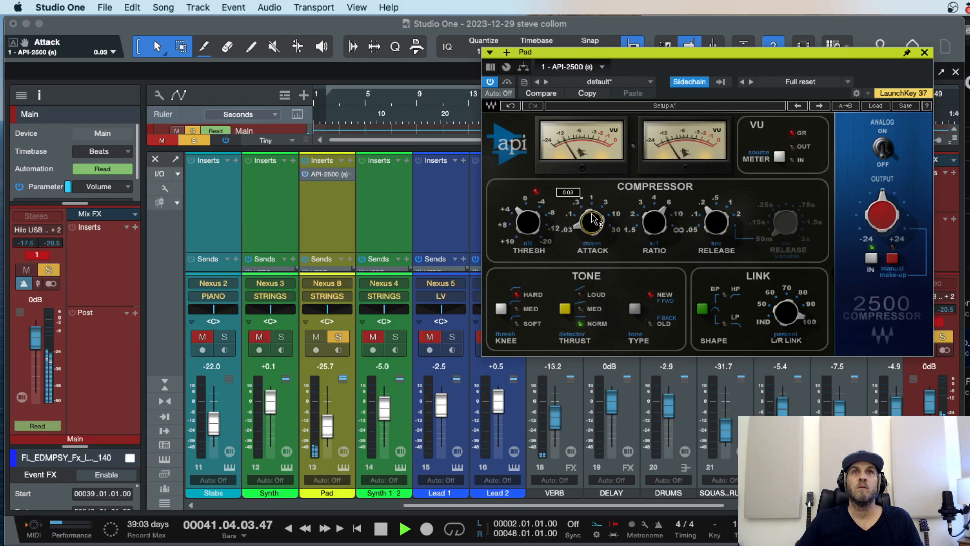
pyautogui.click(339, 336)
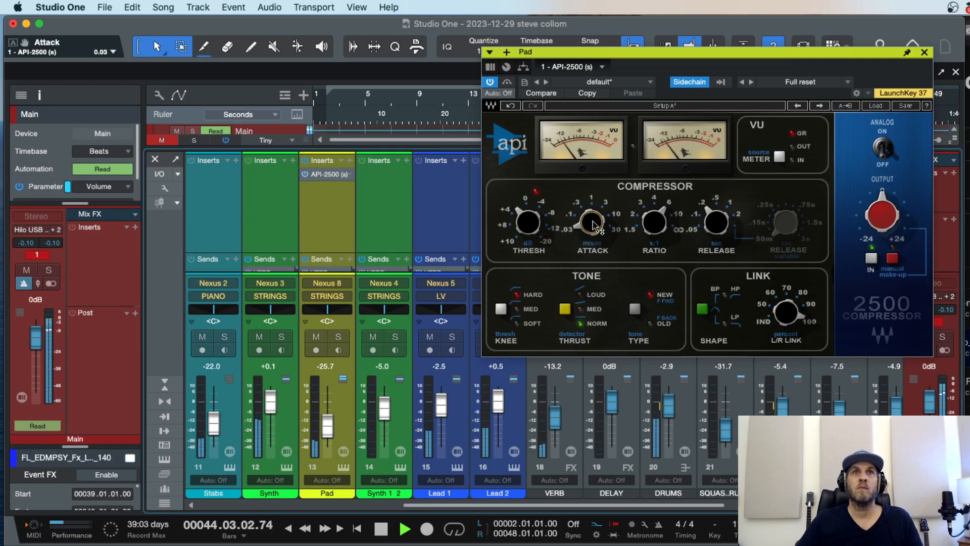
# Step: Set the Pad API-2500's threshold to about 2.69 dB and its thrust to Loud, stopping playback and closing the compressor
pyautogui.moveTo(593, 221); pyautogui.dragTo(593, 221)
pyautogui.click(528, 222)
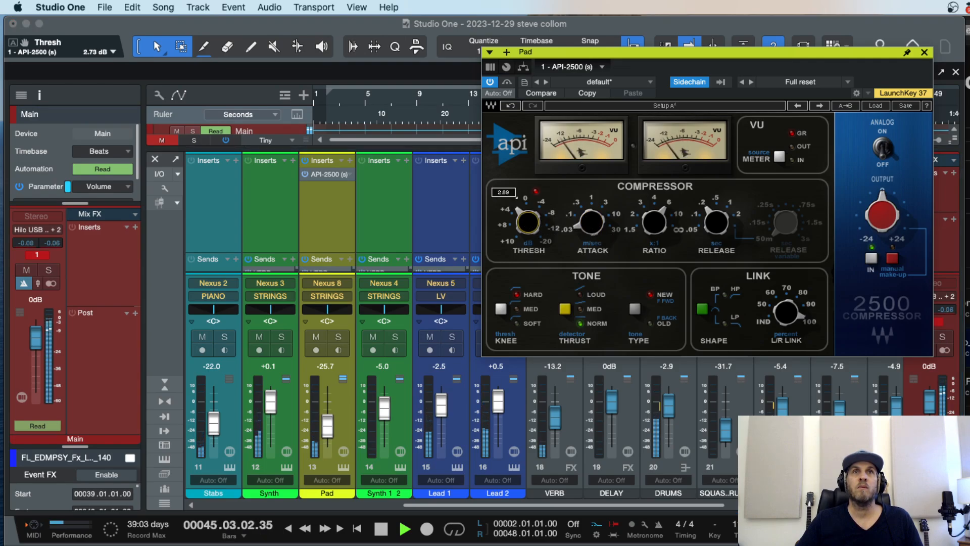
pyautogui.click(590, 297)
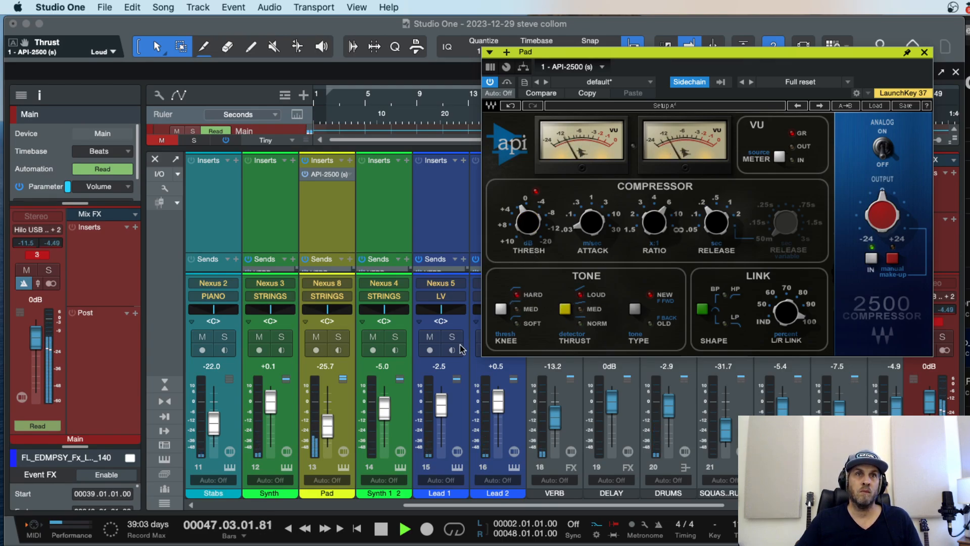
pyautogui.press('space')
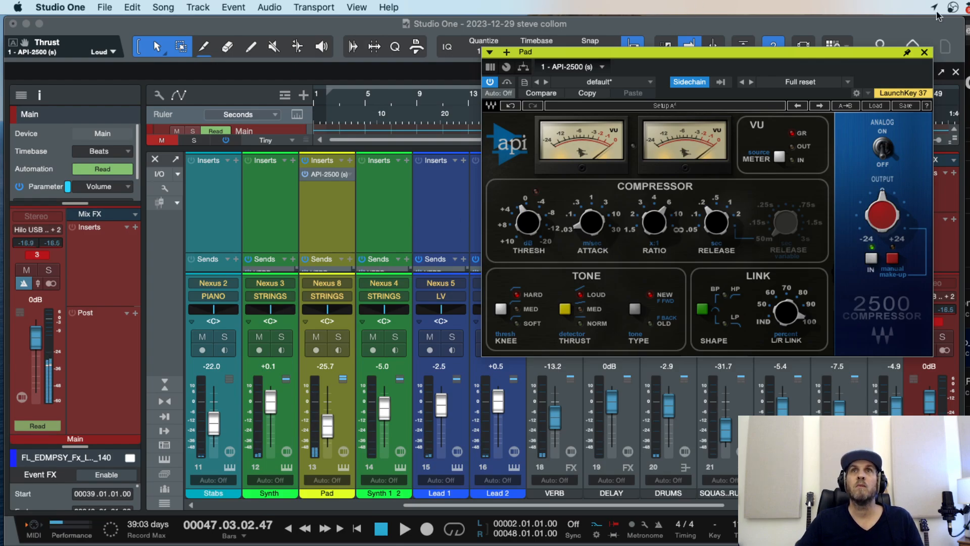
pyautogui.click(924, 52)
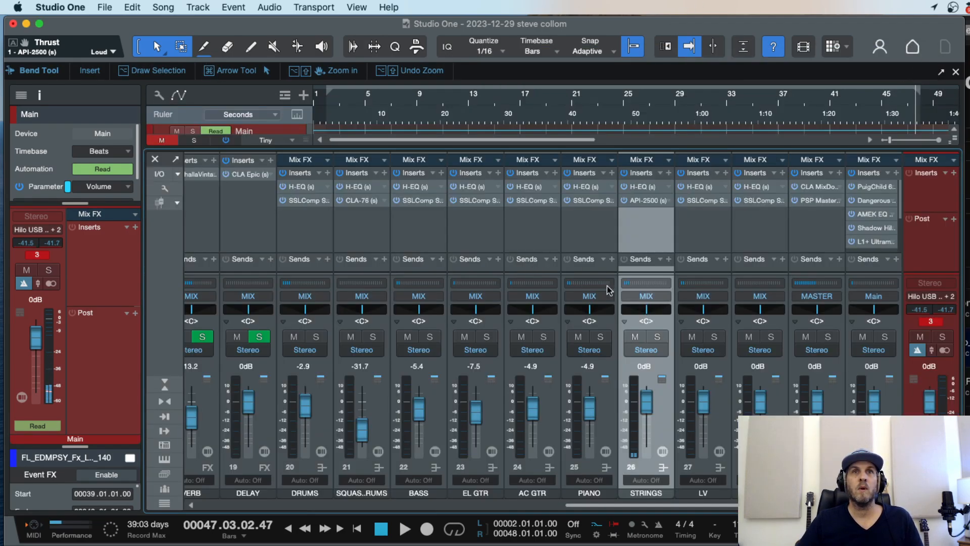
# Step: Select the first Synth 2 event on the Pad track in the arrangement and play from bar 17
pyautogui.press('F3')
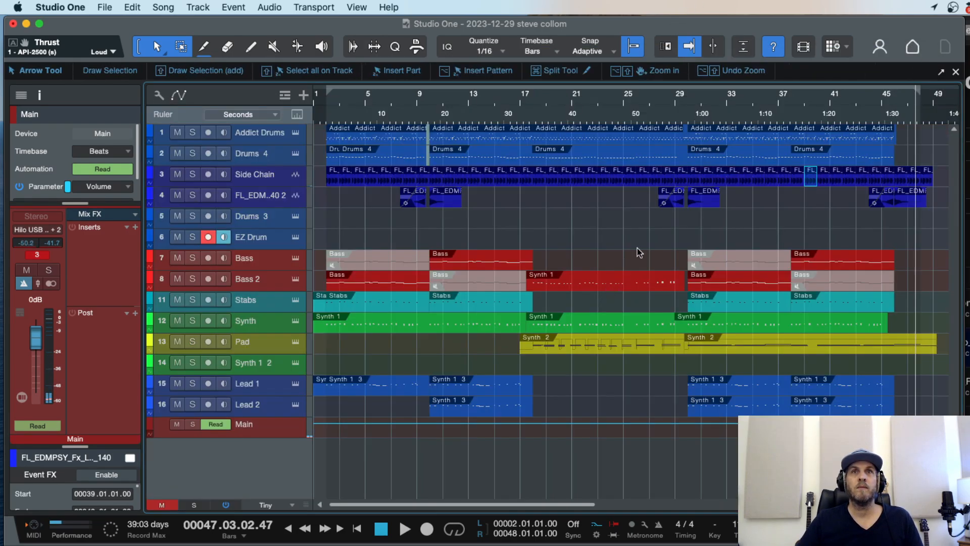
pyautogui.click(580, 350)
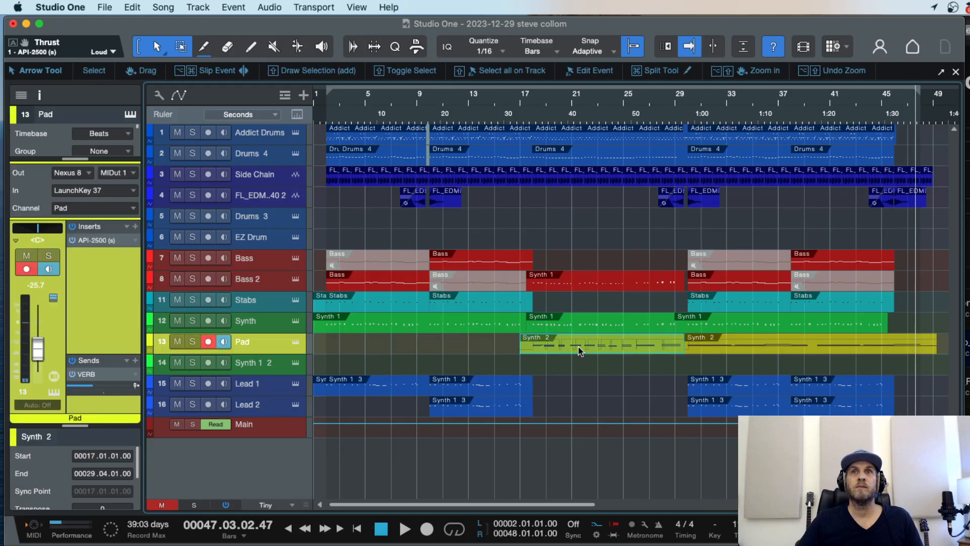
pyautogui.click(522, 104)
pyautogui.press('space')
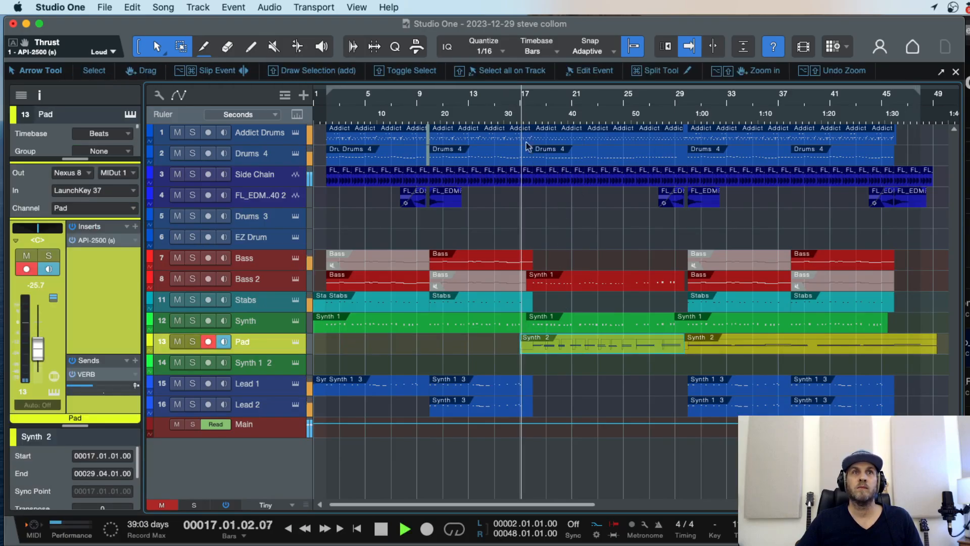
# Step: Return to the mixer and reopen the Pad channel's API-2500, moving its window to a clear spot
pyautogui.press('F3')
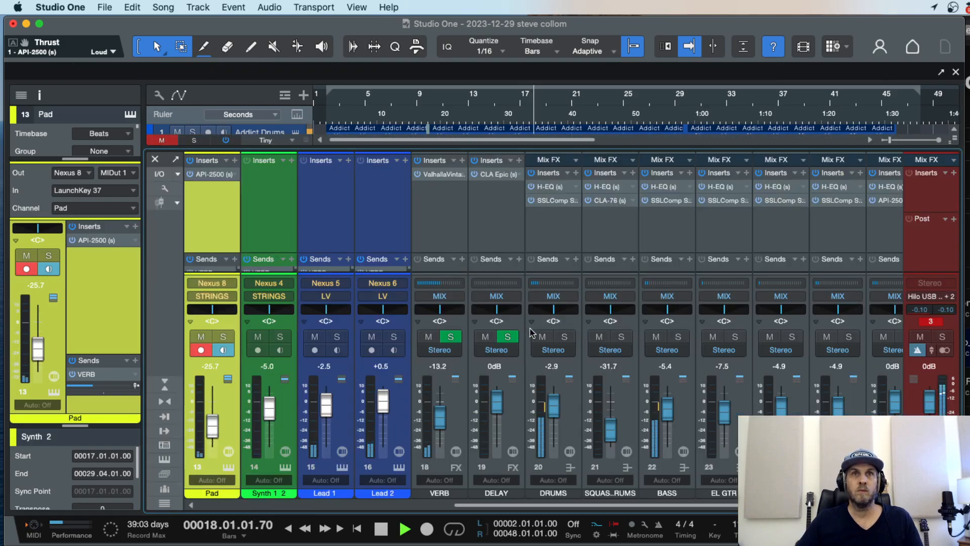
pyautogui.hscroll(-5, 495, 230)
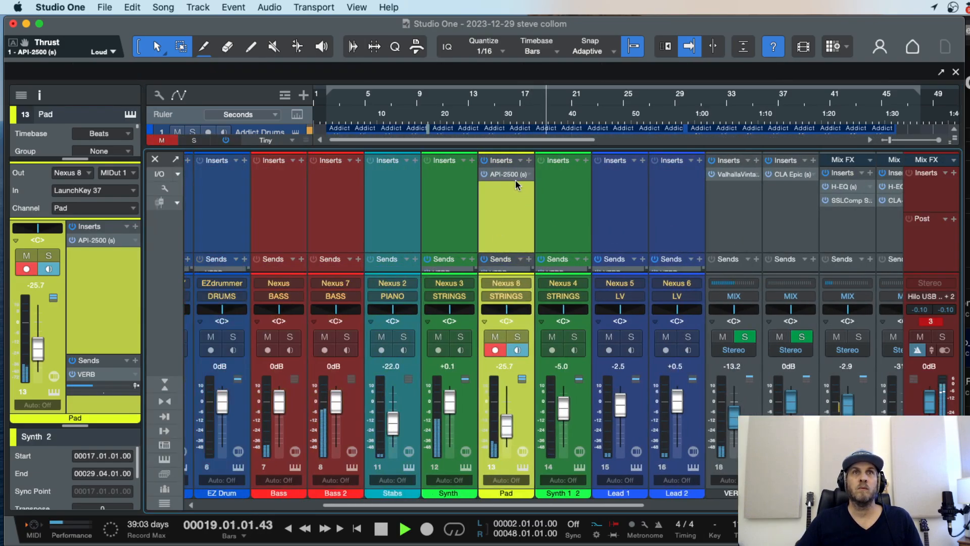
pyautogui.click(505, 173)
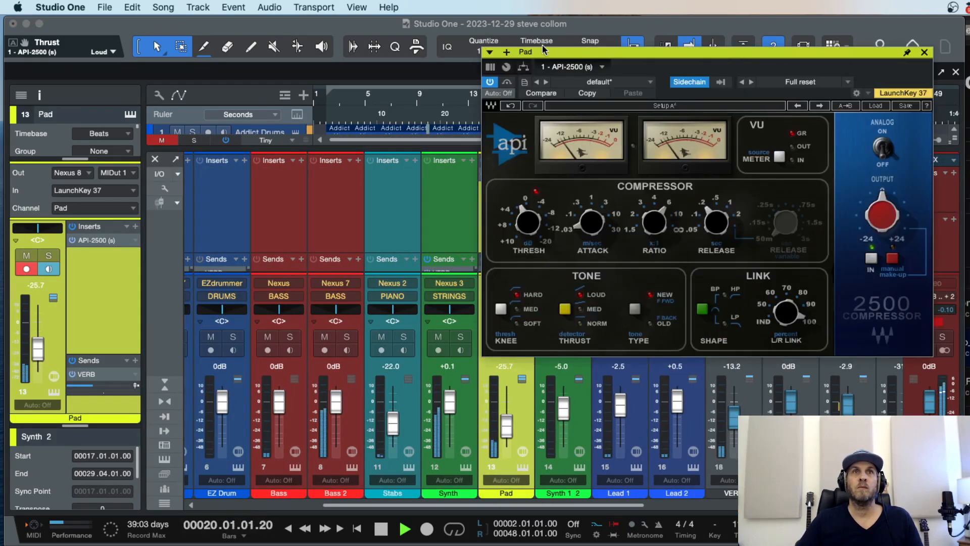
pyautogui.moveTo(633, 50); pyautogui.dragTo(409, 42)
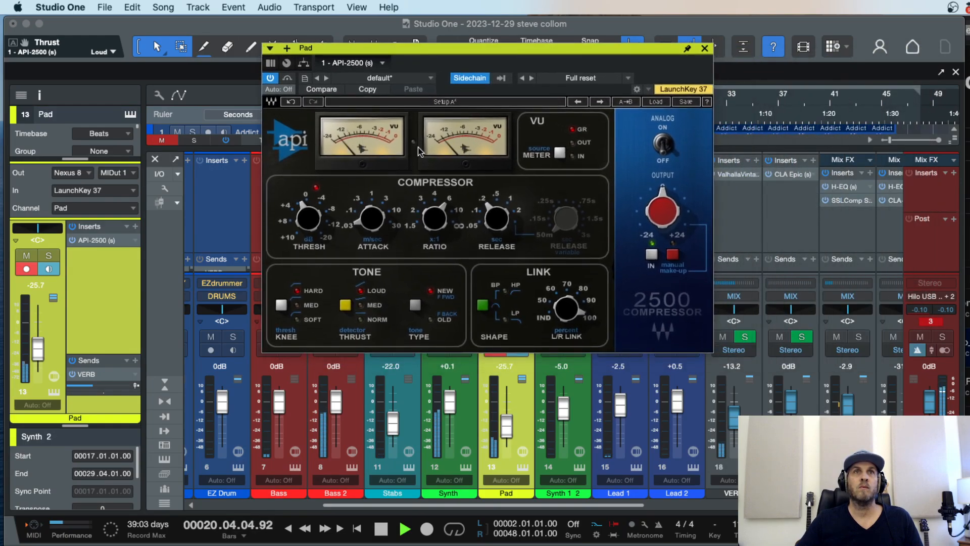
# Step: Try release times of 1 and 2 sec on the Pad's API-2500, settling on 0.2 sec with the threshold at about 1.02 dB
pyautogui.moveTo(502, 217); pyautogui.dragTo(504, 201)
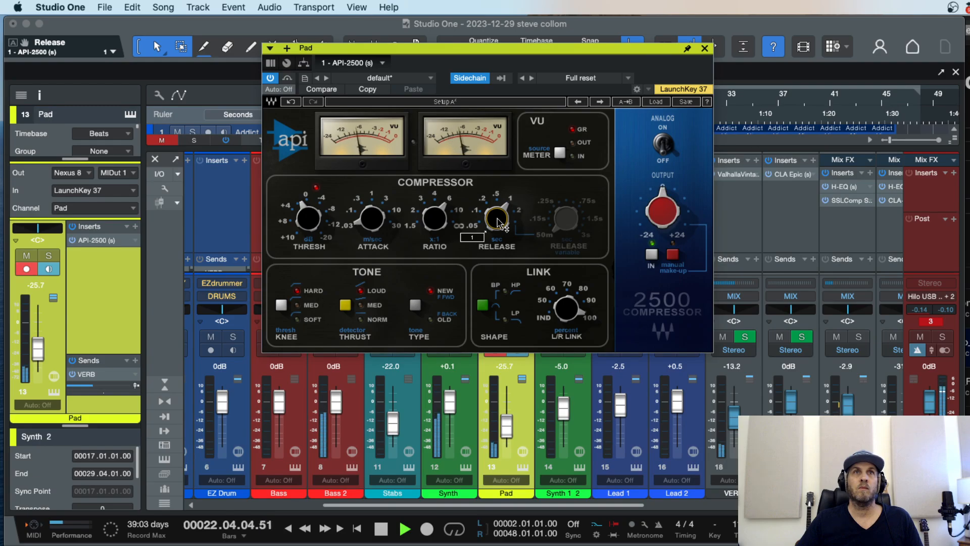
pyautogui.scroll(1, 498, 221)
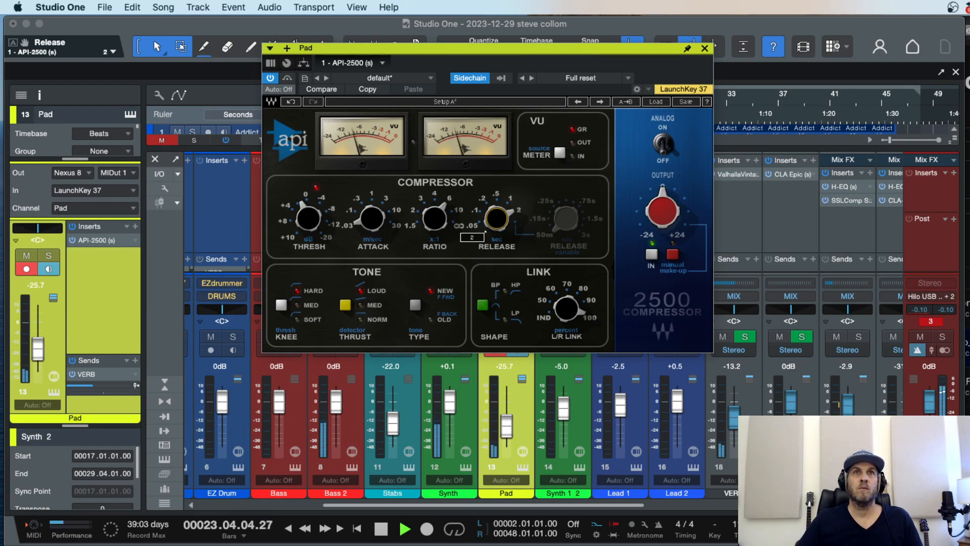
pyautogui.scroll(-1, 484, 233)
pyautogui.moveTo(305, 220); pyautogui.dragTo(305, 216)
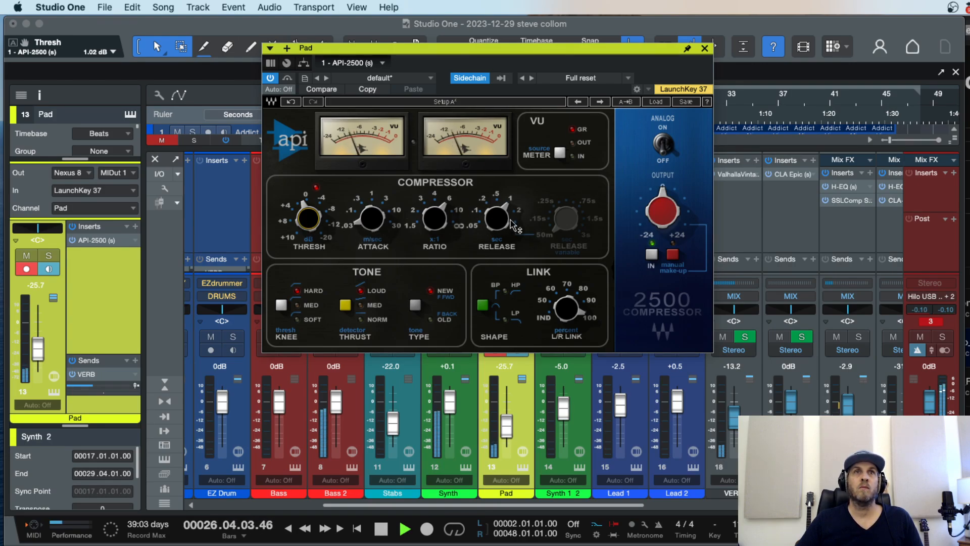
pyautogui.scroll(-2, 500, 218)
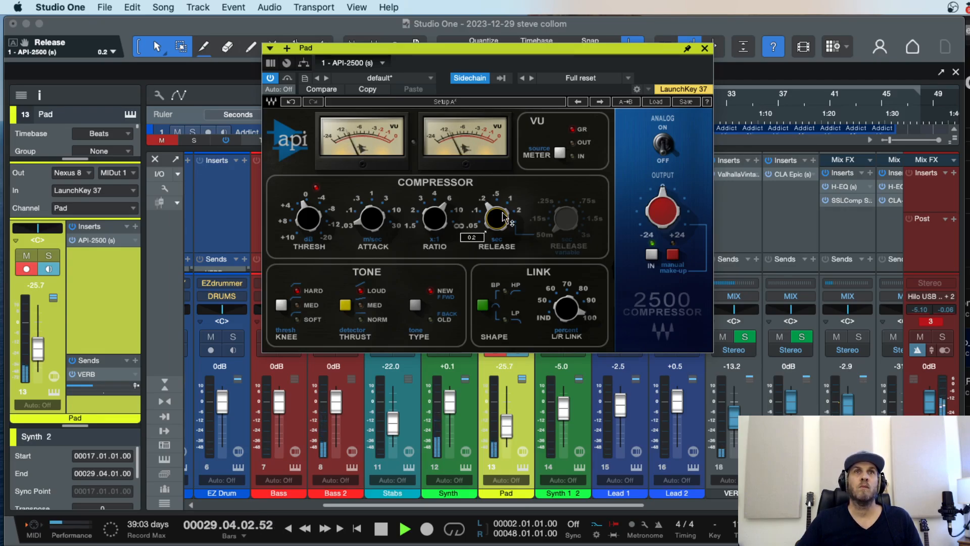
# Step: Toggle the Pad's API-2500 processing to compare the sound, stop playback and close the compressor
pyautogui.click(271, 79)
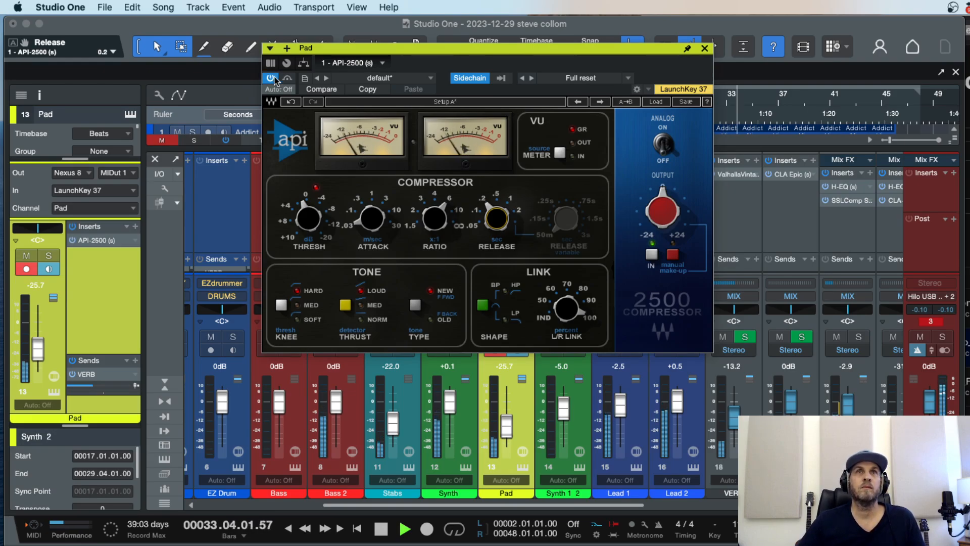
pyautogui.press('space')
pyautogui.click(704, 48)
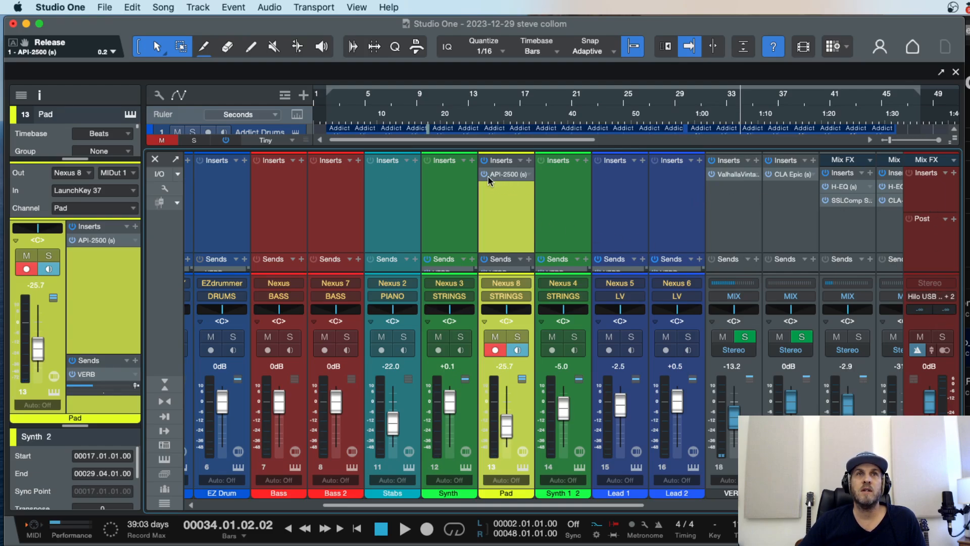
# Step: Play the song from bar 34 and toggle the Pad channel's API-2500 off and on to compare the sound
pyautogui.press('space')
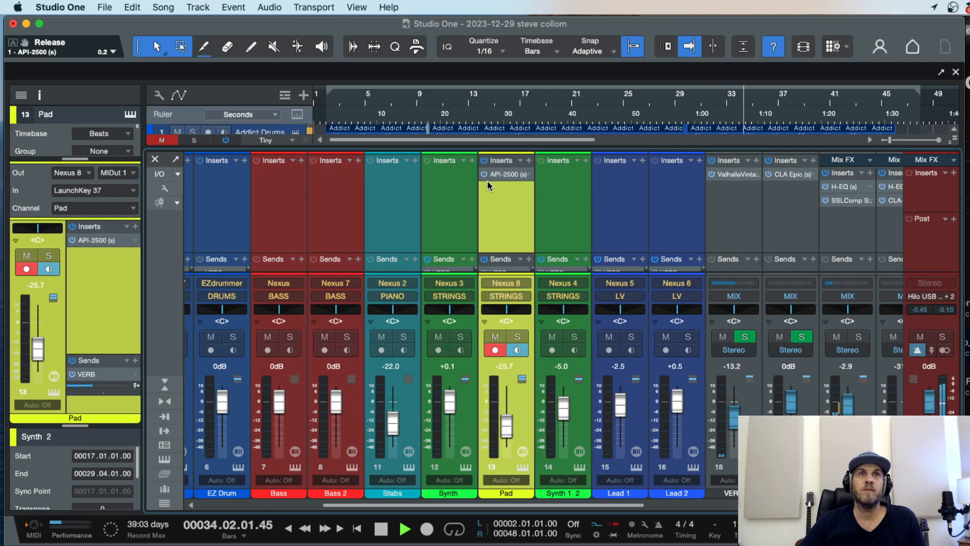
pyautogui.press('F3')
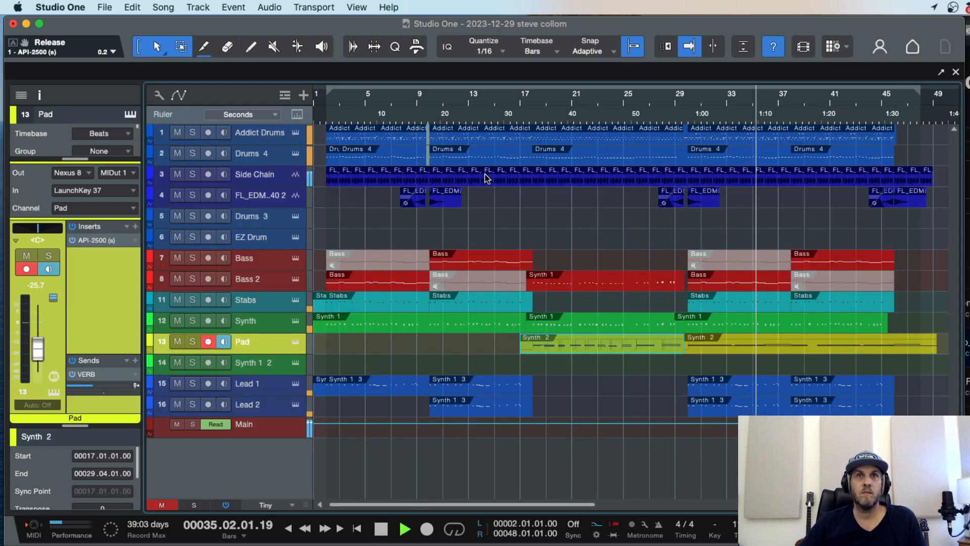
pyautogui.press('F3')
pyautogui.click(484, 174)
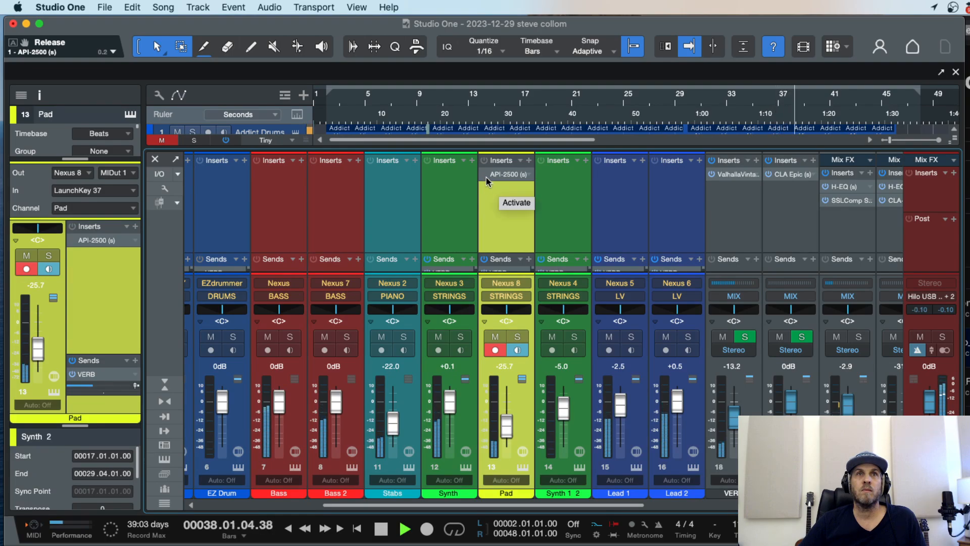
pyautogui.click(485, 174)
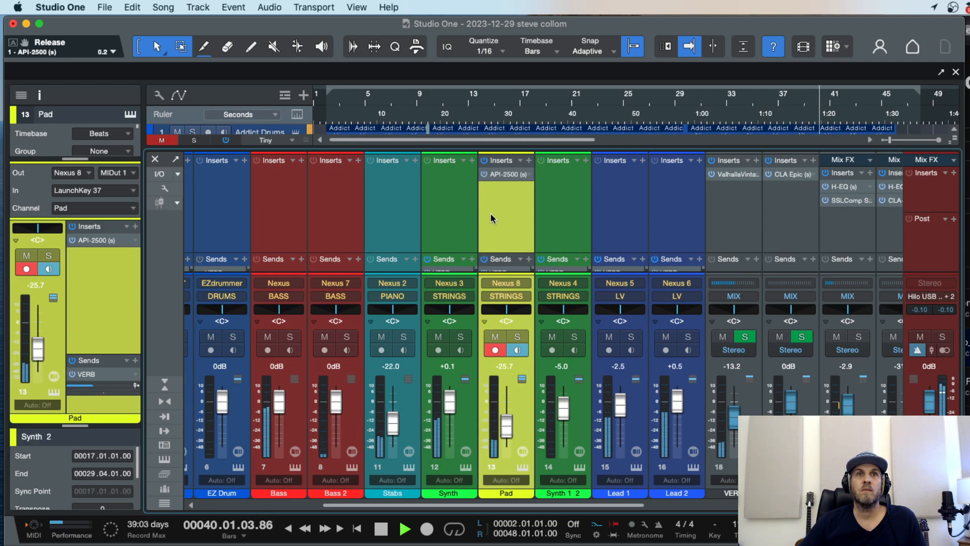
# Step: Disarm recording and input monitoring on the Pad channel and stop playback
pyautogui.click(496, 349)
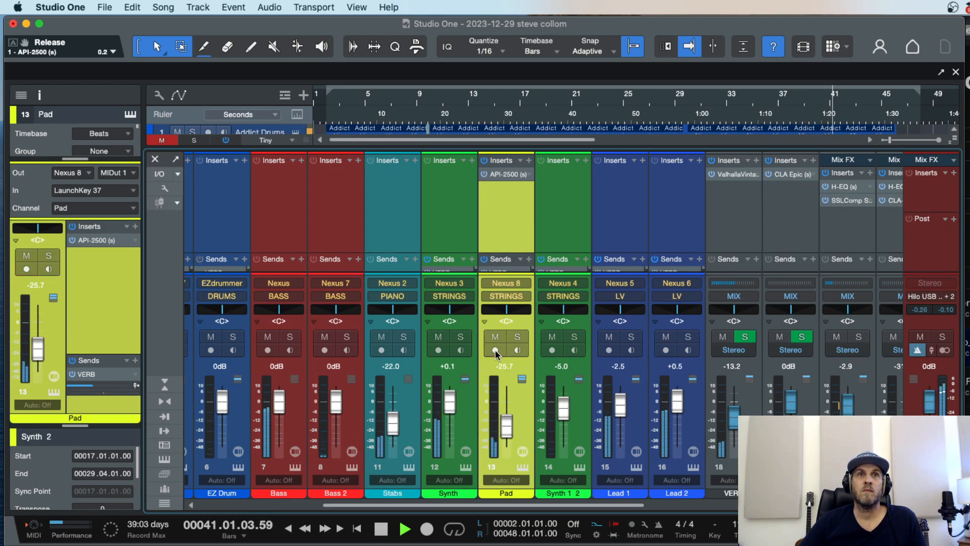
pyautogui.press('space')
# Step: Open the Pad's API-2500 to review its threshold, attack, ratio and release settings, and close it
pyautogui.click(503, 174)
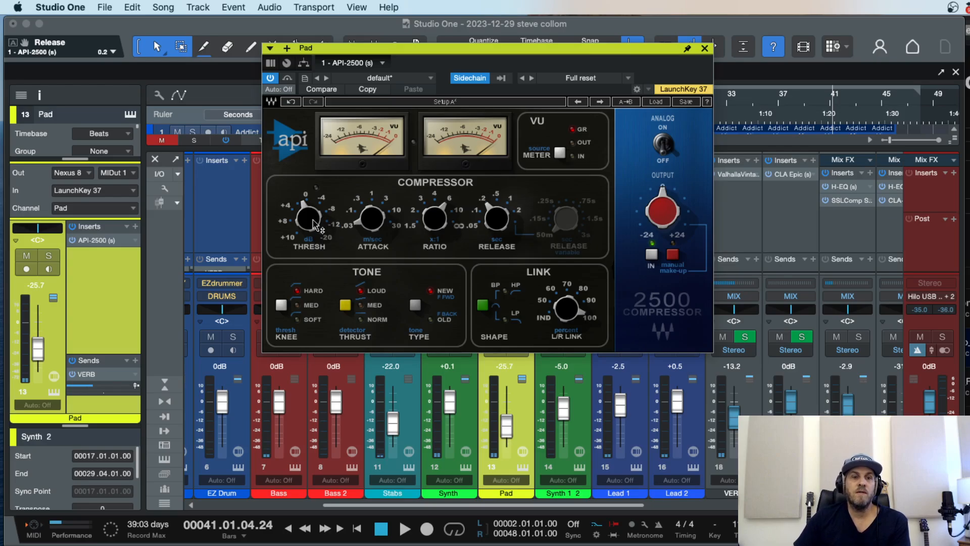
pyautogui.moveTo(313, 220)
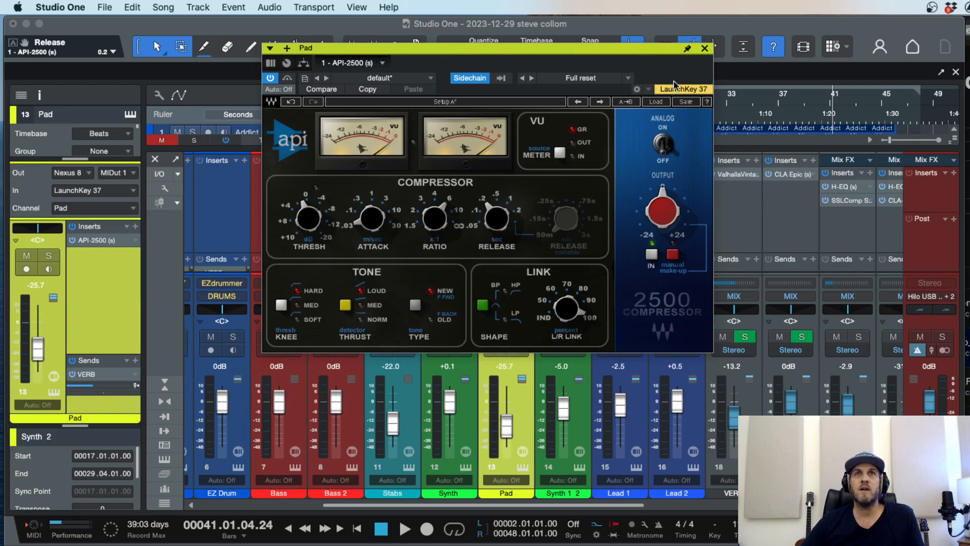
pyautogui.click(705, 49)
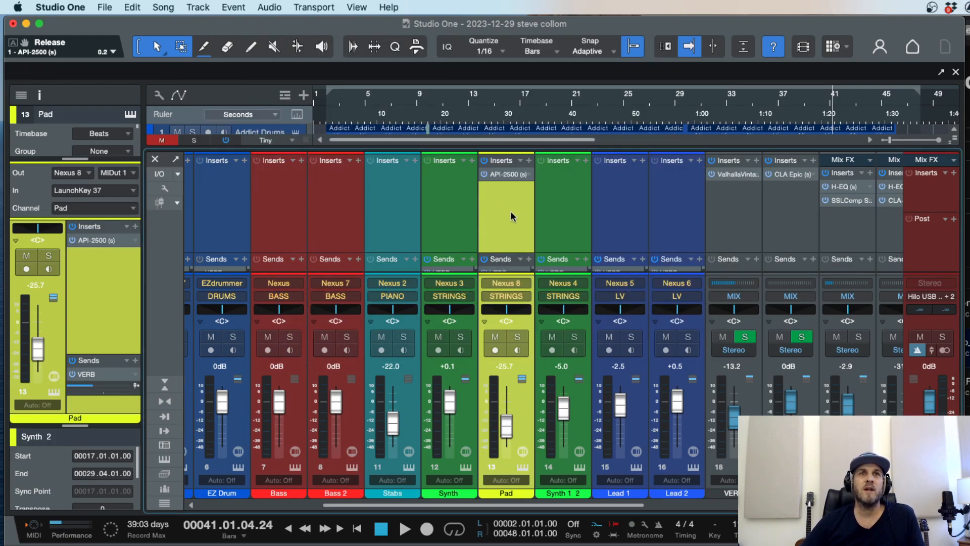
# Step: Return from the mixer to the arrangement and zoom out to show the whole song
pyautogui.hscroll(-5, 510, 211)
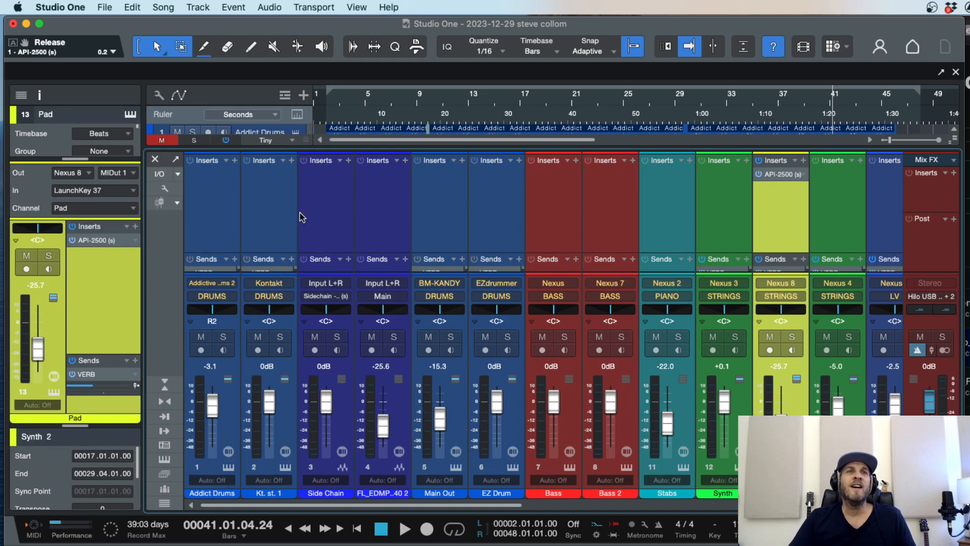
pyautogui.press('F3')
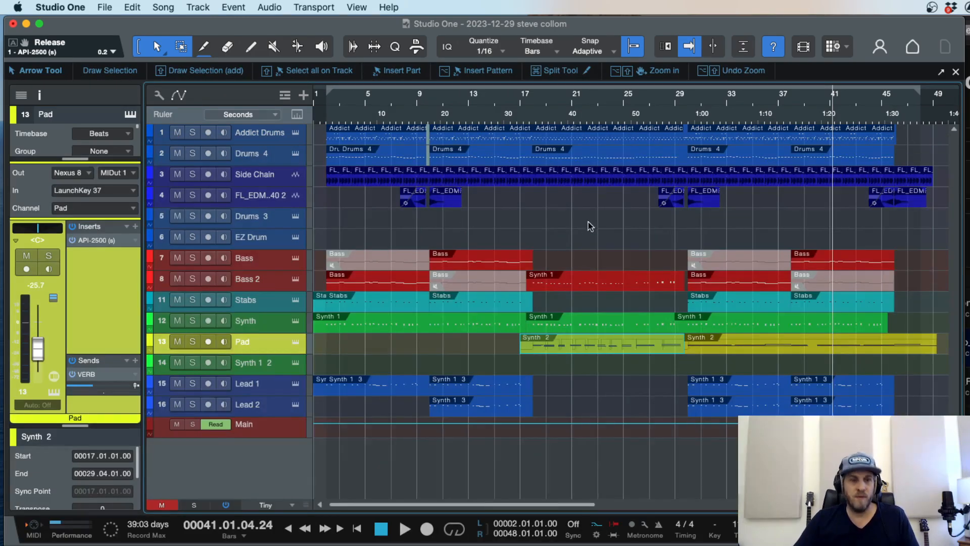
pyautogui.press('w')
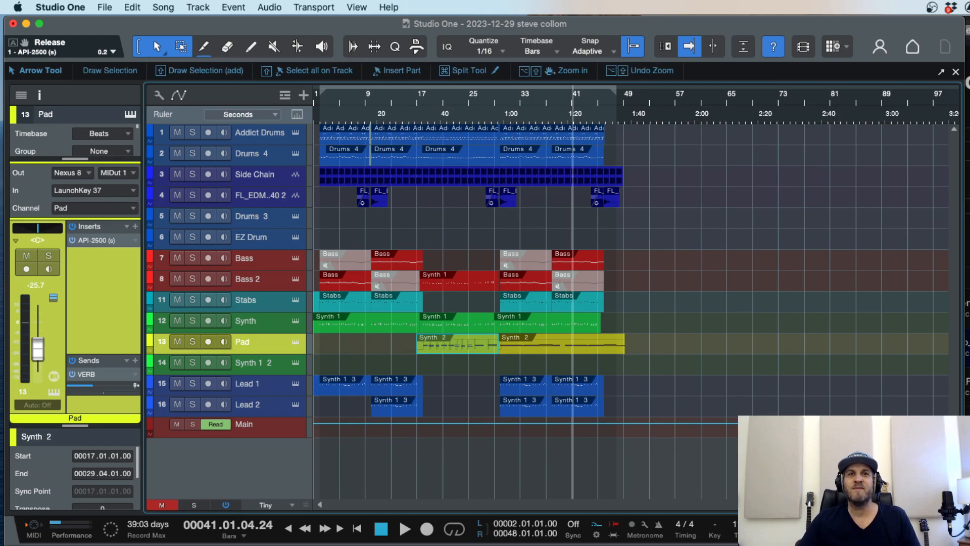
pyautogui.press('super+Tab')
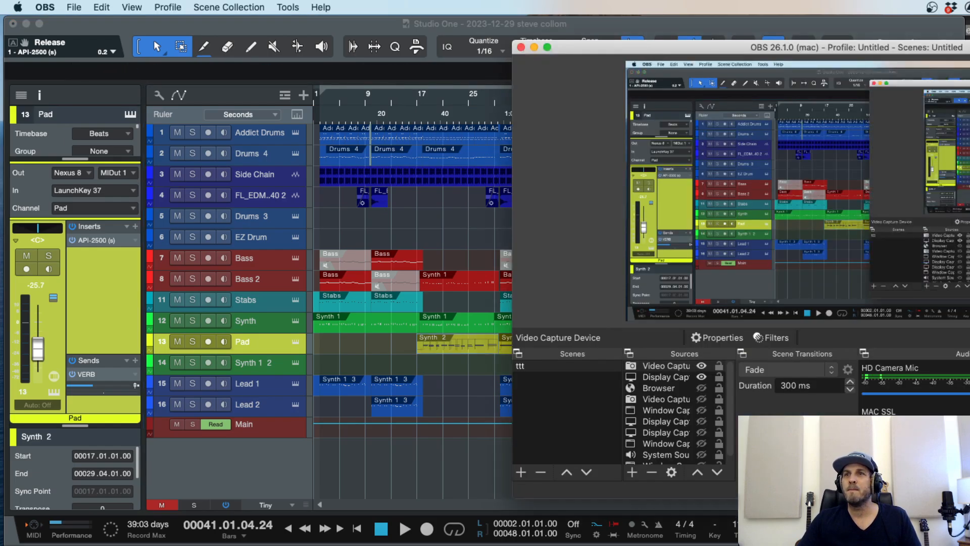